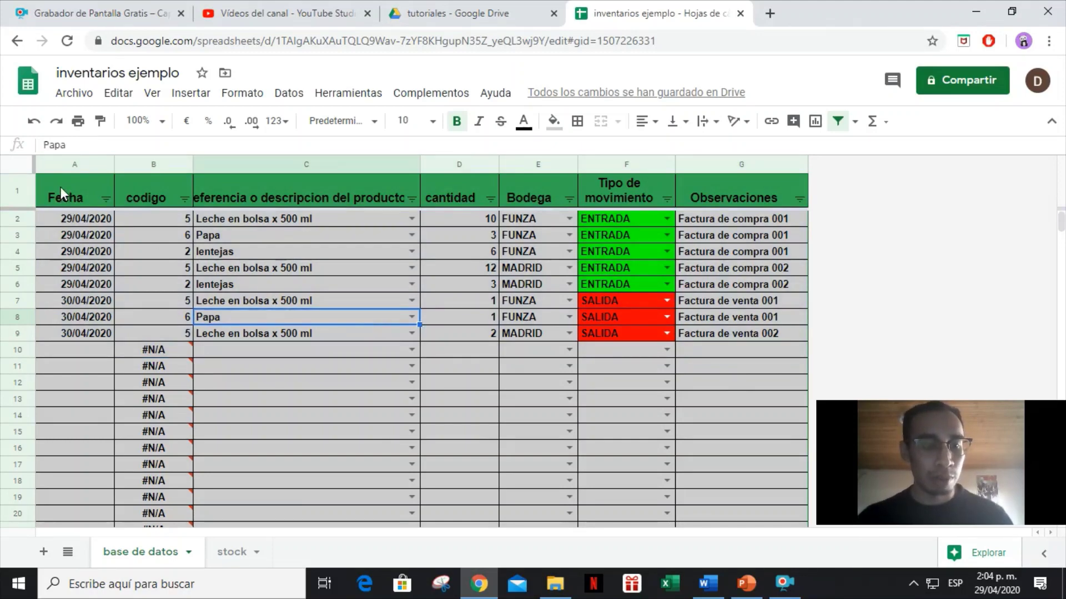
On the stock sheet, keep FUNZA as the B1 warehouse and select the stock table A4:E10.
{"action": "left_click", "coordinate": [241, 552]}
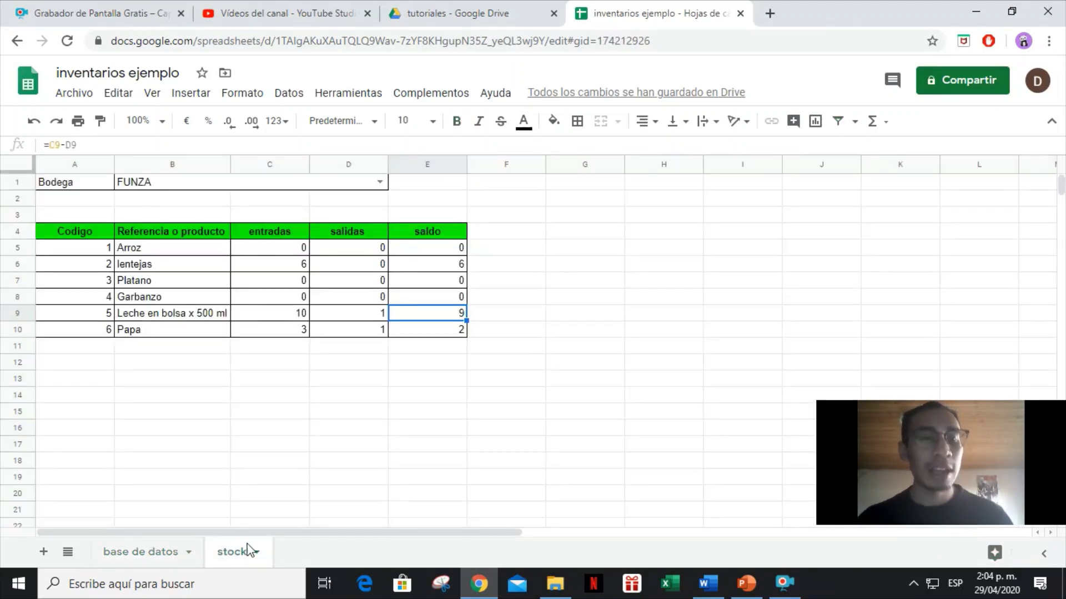
{"action": "left_click", "coordinate": [105, 186]}
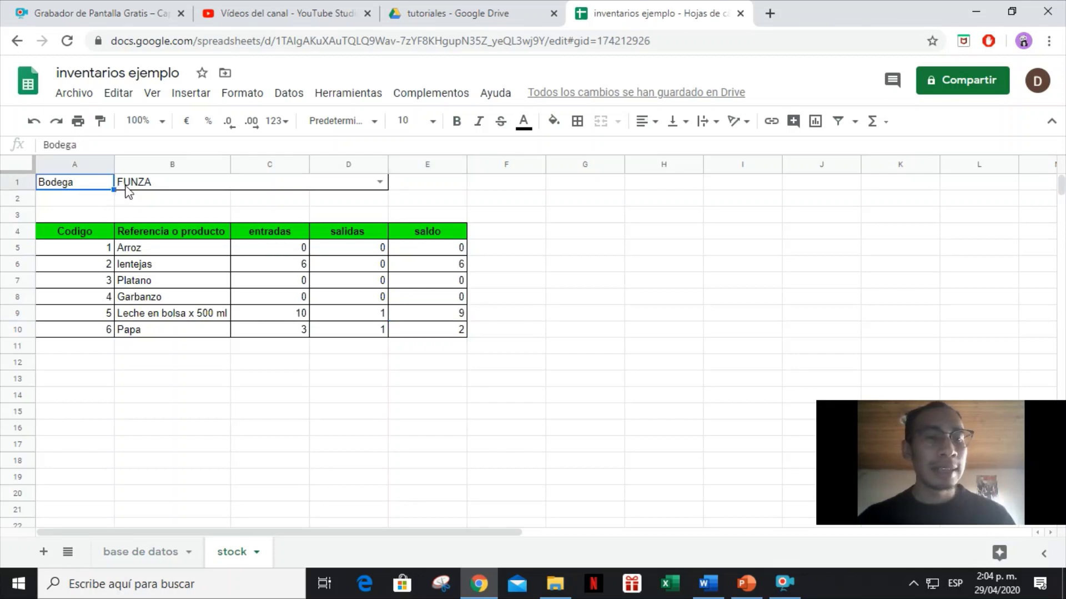
{"action": "left_click", "coordinate": [126, 185]}
{"action": "left_click", "coordinate": [380, 182]}
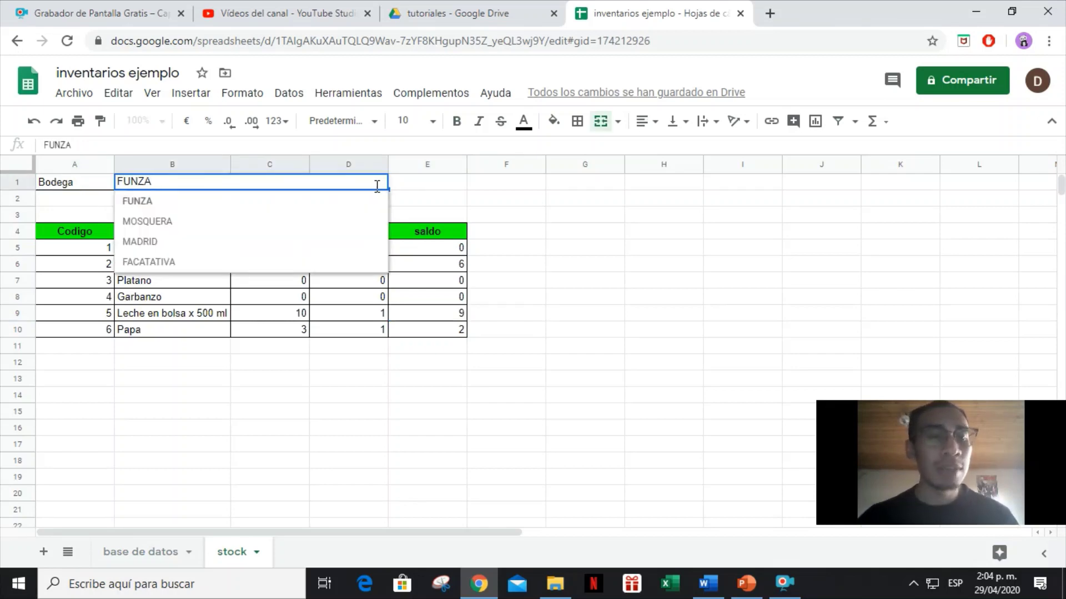
{"action": "left_click", "coordinate": [205, 201]}
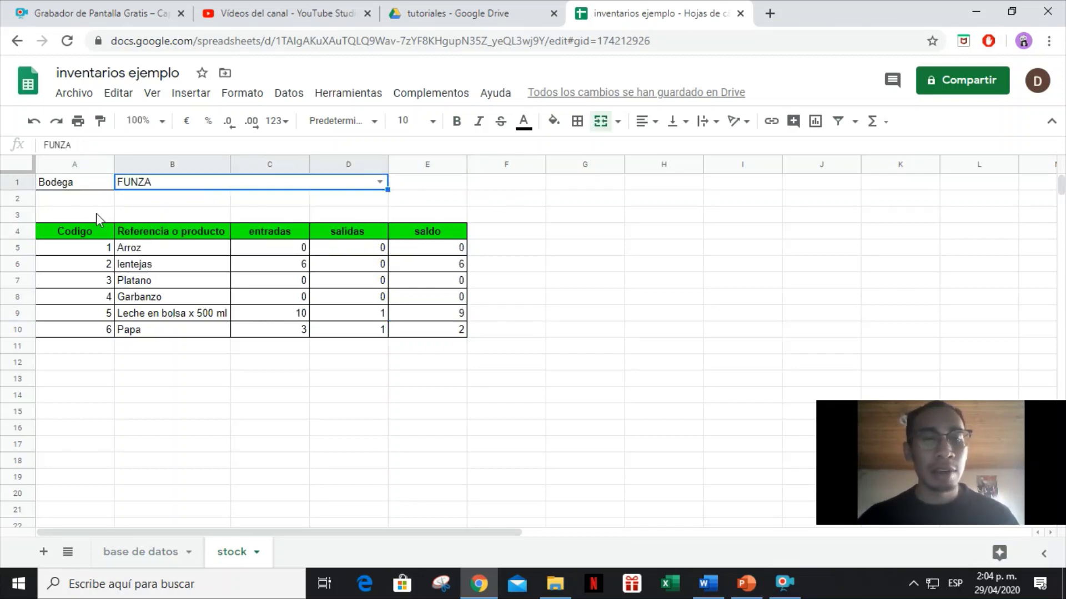
{"action": "left_click_drag", "start_coordinate": [71, 240], "coordinate": [464, 333]}
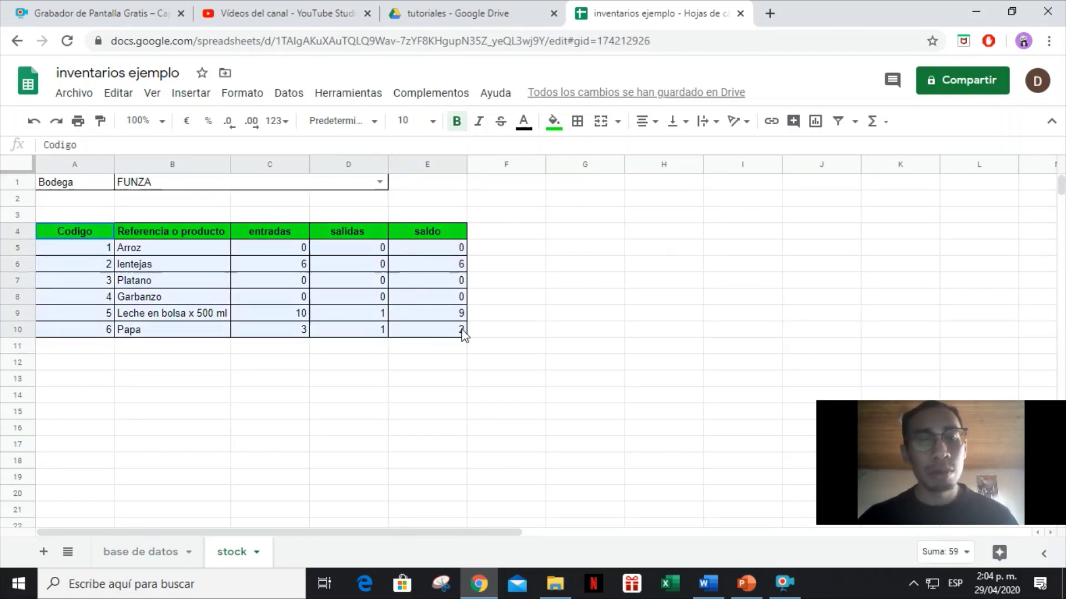
Switch the warehouse to MOSQUERA, then MADRID, then FACATATIVA, and go back to base de datos.
{"action": "left_click", "coordinate": [379, 182]}
{"action": "left_click", "coordinate": [271, 228]}
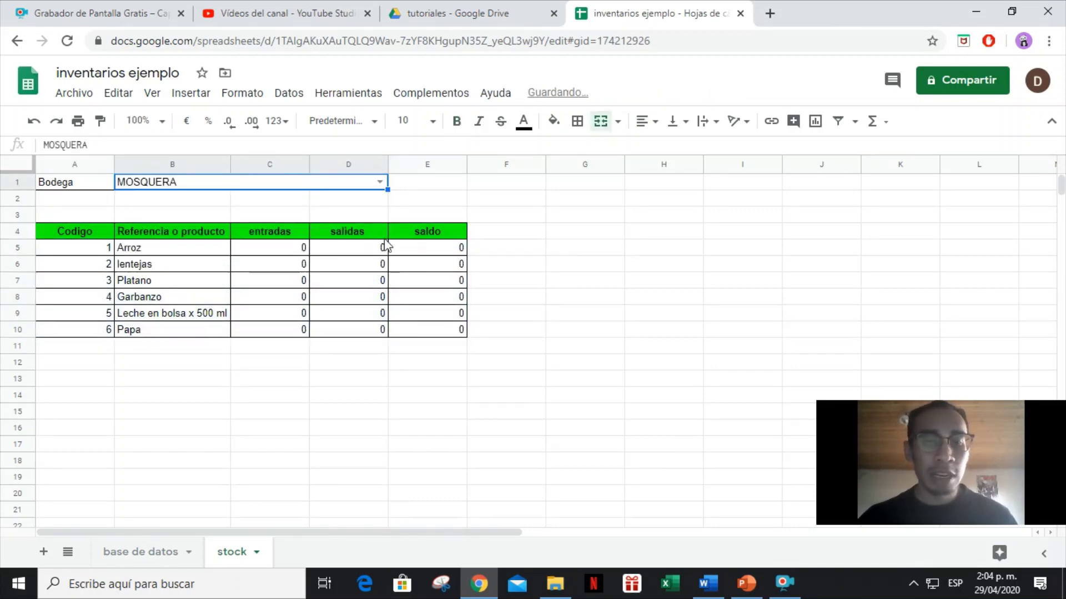
{"action": "left_click", "coordinate": [379, 182]}
{"action": "left_click", "coordinate": [221, 243]}
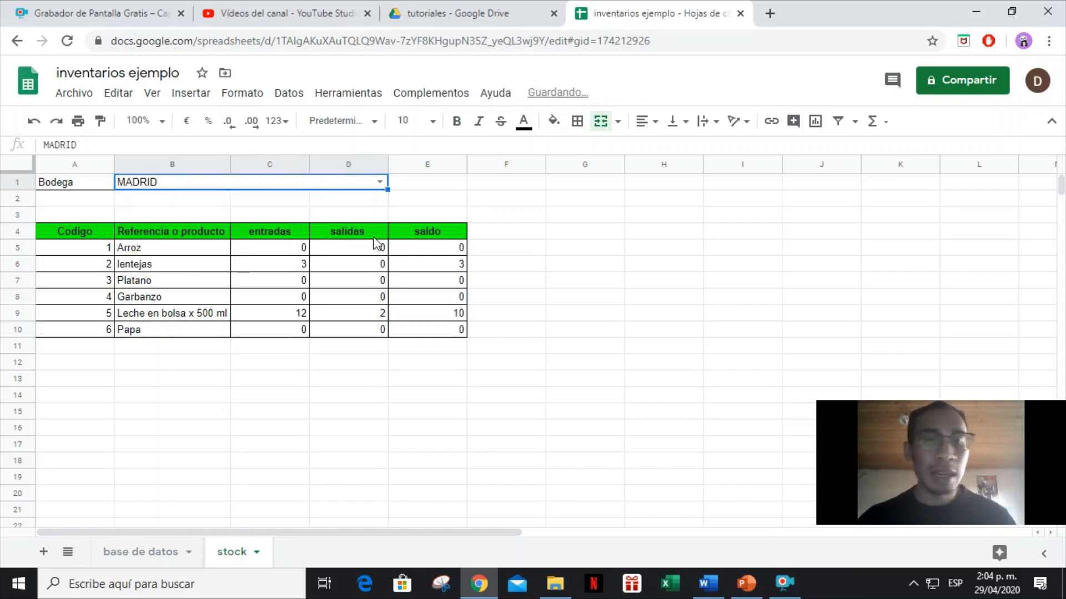
{"action": "left_click", "coordinate": [380, 182]}
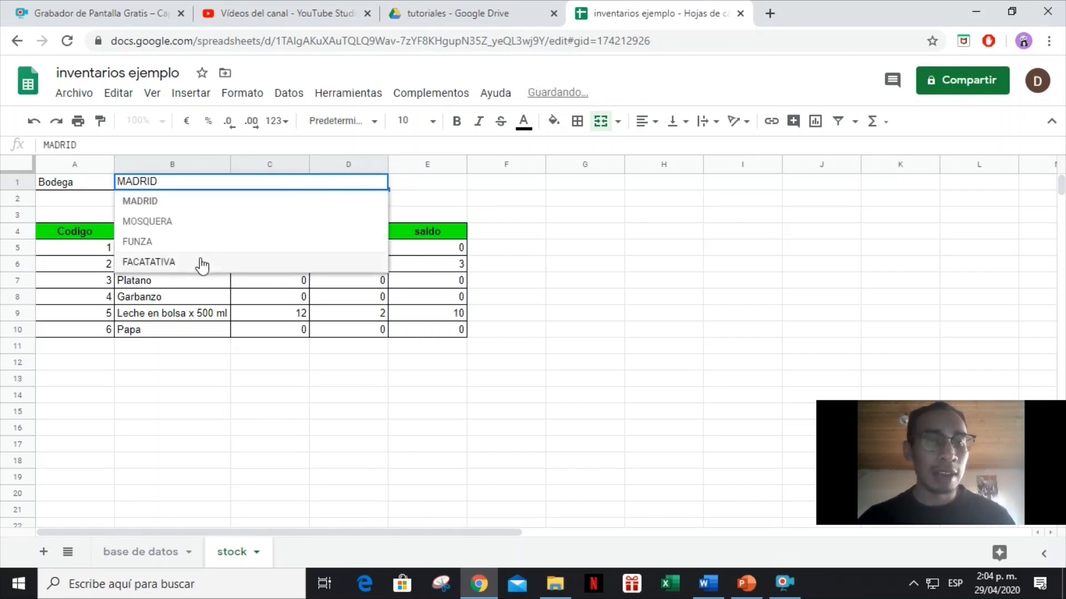
{"action": "left_click", "coordinate": [201, 265]}
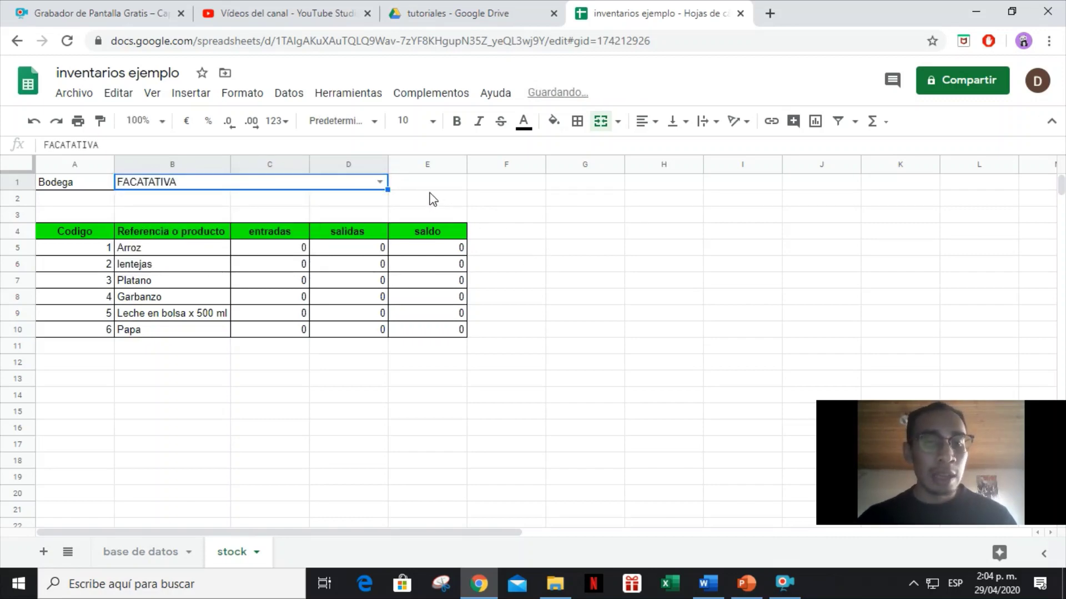
{"action": "left_click", "coordinate": [136, 555]}
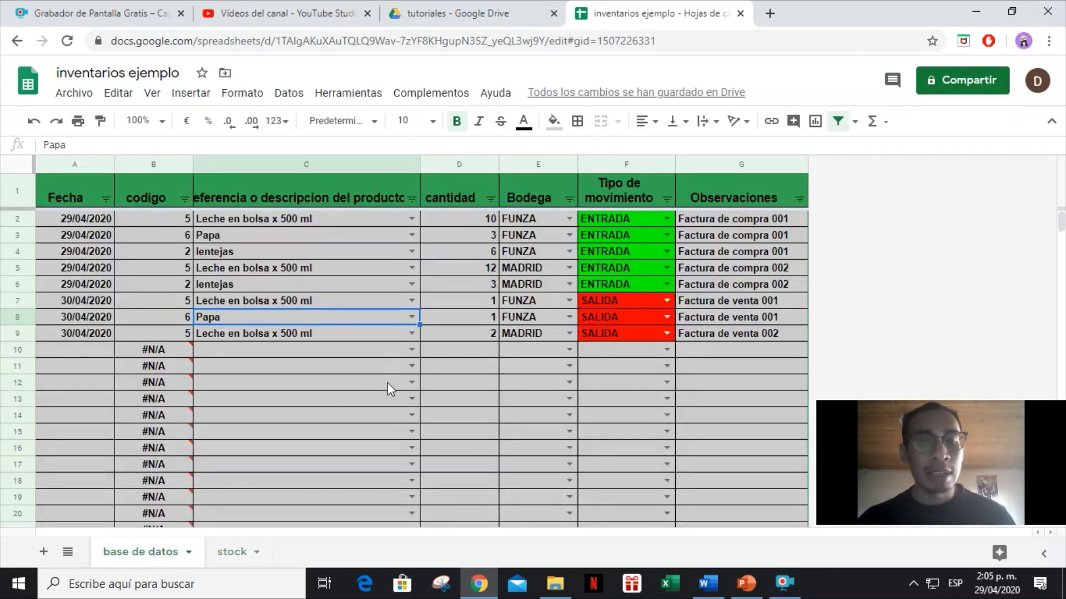
Filter the product column to show only Leche en bolsa x 500 ml.
{"action": "left_click", "coordinate": [411, 198]}
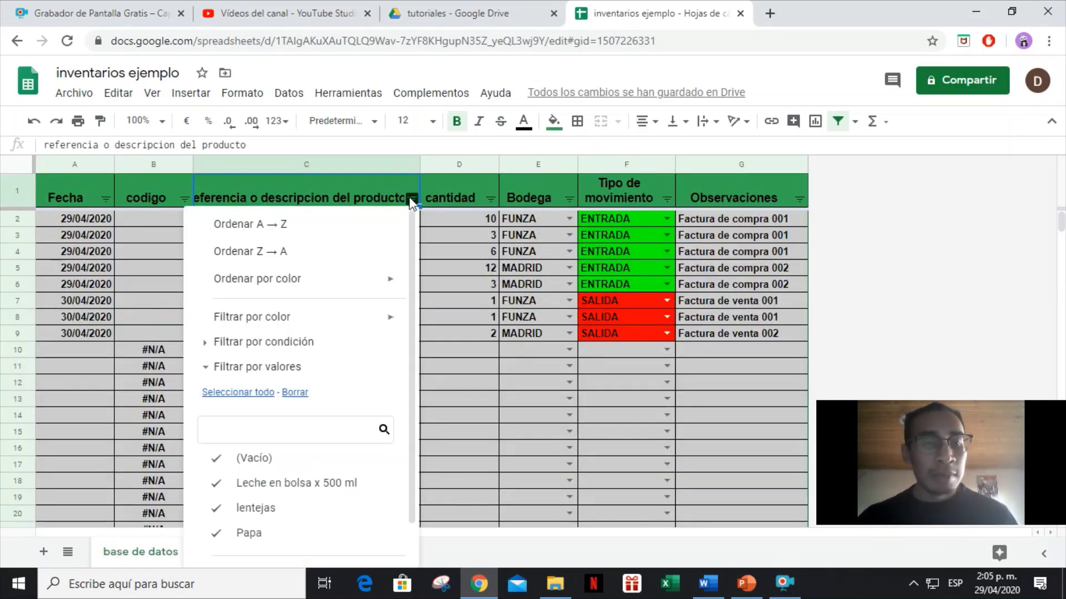
{"action": "left_click", "coordinate": [294, 392]}
{"action": "left_click", "coordinate": [285, 483]}
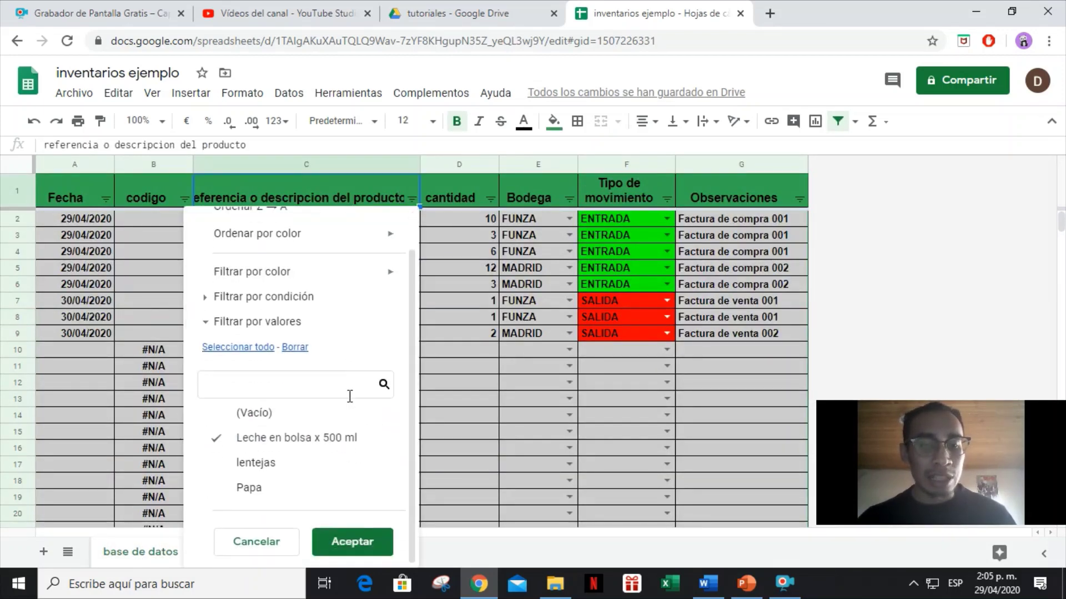
{"action": "left_click", "coordinate": [351, 544]}
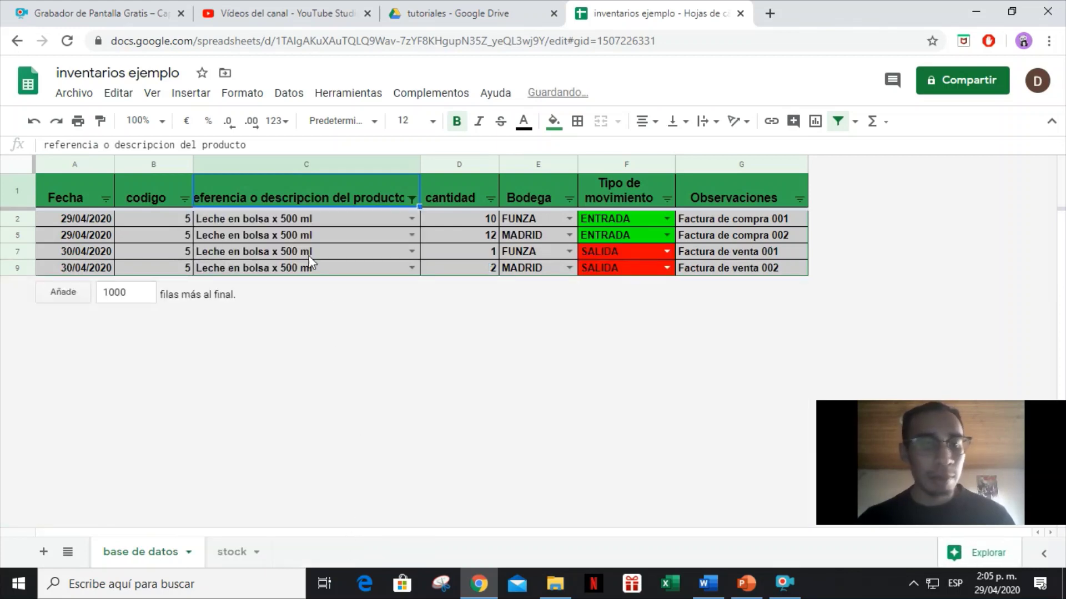
Exclude MADRID in the Bodega filter so only FUNZA rows remain.
{"action": "left_click", "coordinate": [569, 199]}
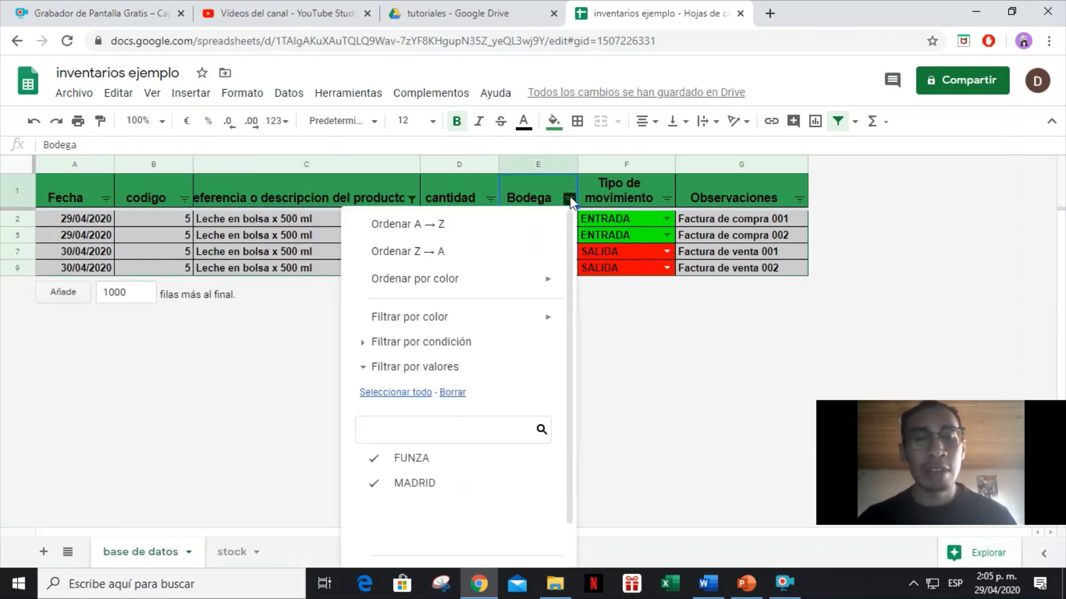
{"action": "left_click", "coordinate": [443, 484]}
{"action": "scroll", "coordinate": [457, 469], "scroll_direction": "down", "scroll_amount": 1}
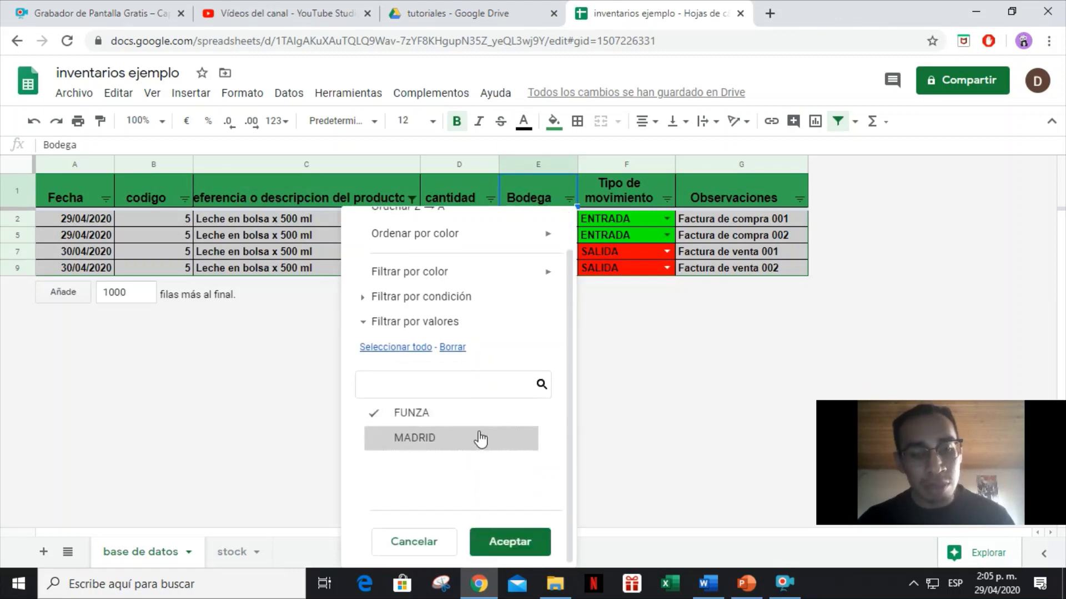
{"action": "left_click", "coordinate": [504, 541]}
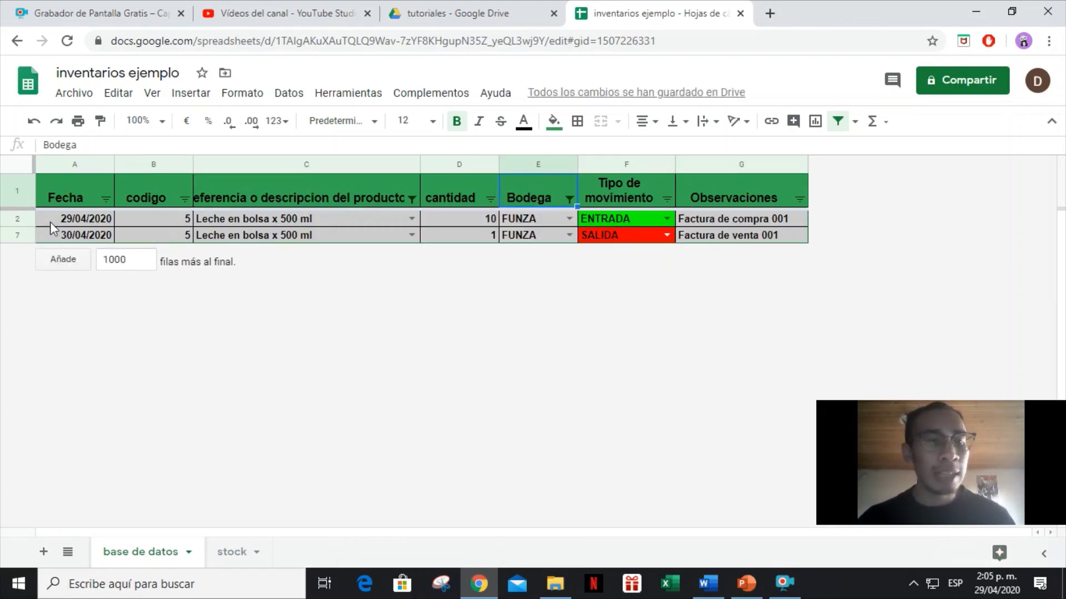
Re-enter quantity 1 in D7 and select D2:D7 to check their sum.
{"action": "left_click_drag", "start_coordinate": [50, 221], "coordinate": [340, 222]}
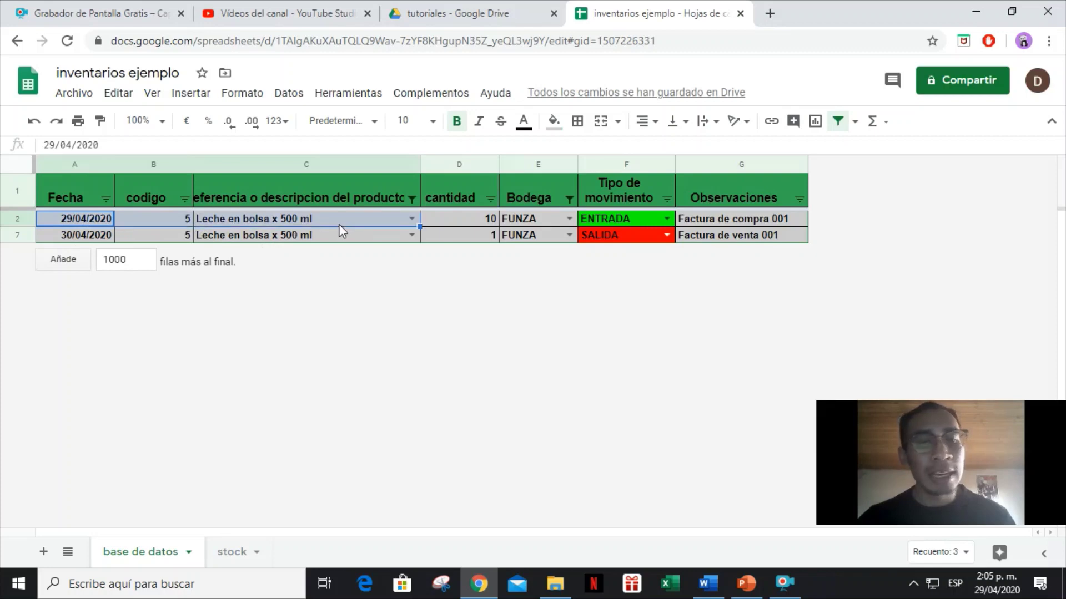
{"action": "left_click", "coordinate": [491, 231]}
{"action": "type", "text": "1"}
{"action": "left_click", "coordinate": [69, 231]}
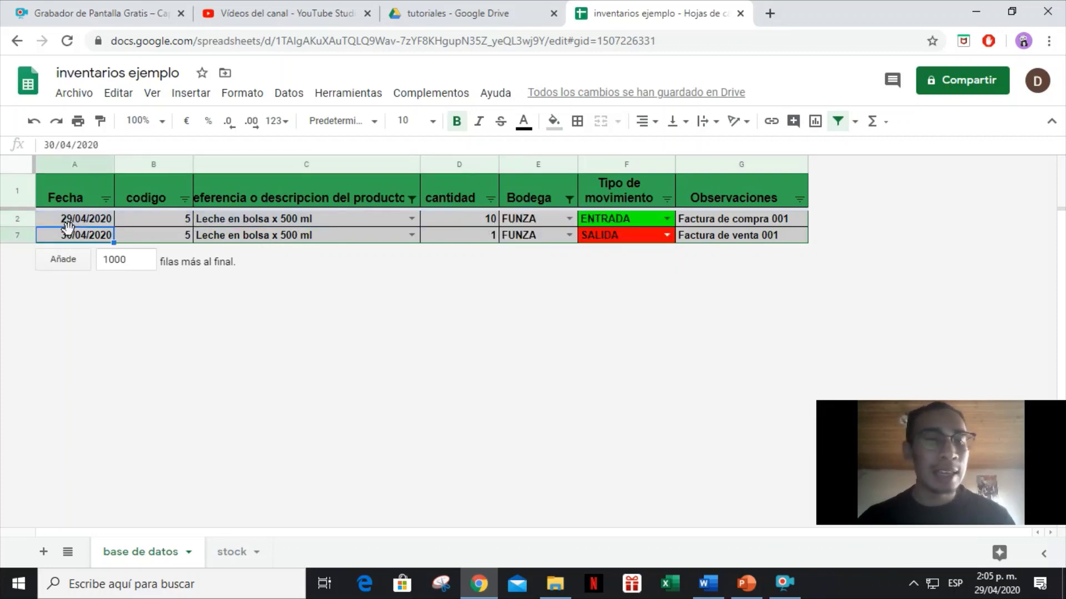
{"action": "left_click", "coordinate": [438, 238]}
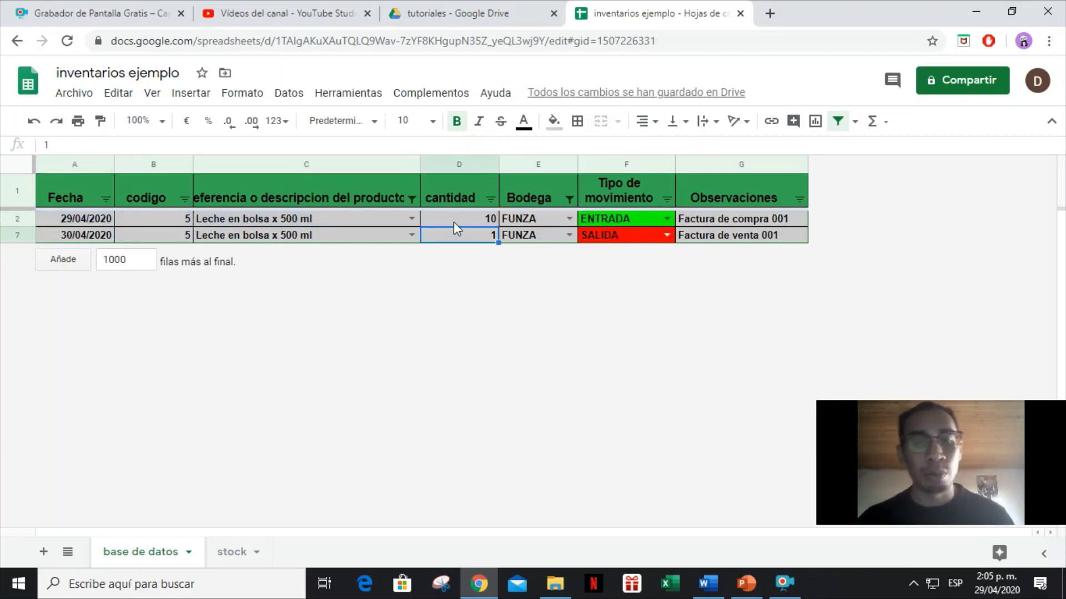
{"action": "left_click_drag", "start_coordinate": [454, 223], "coordinate": [457, 238]}
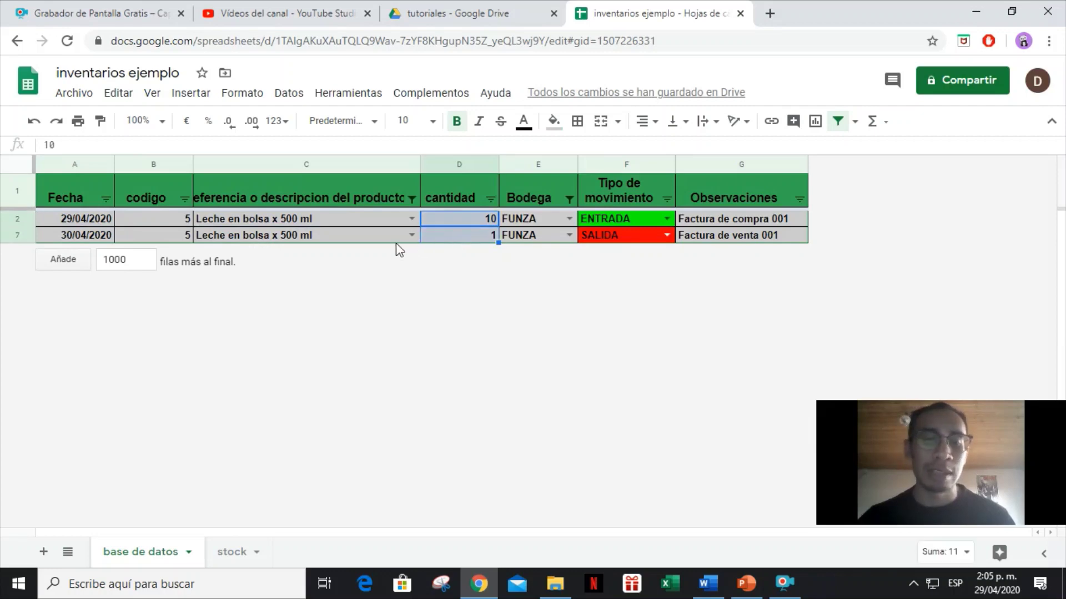
Set the stock sheet's warehouse to FUNZA and inspect the milk row's saldo formula in E9.
{"action": "left_click", "coordinate": [228, 553]}
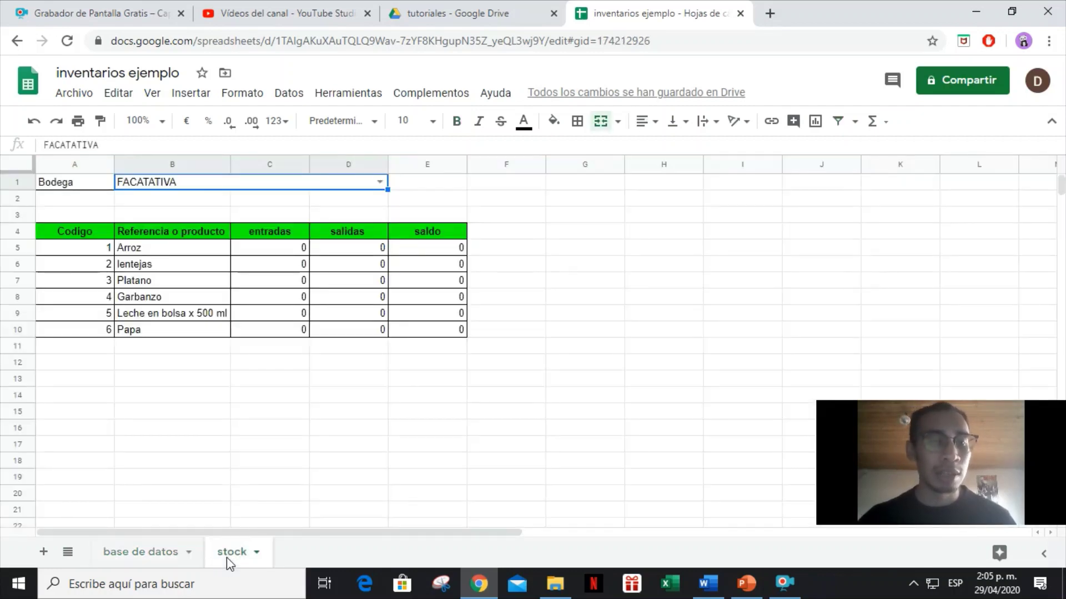
{"action": "left_click", "coordinate": [98, 189]}
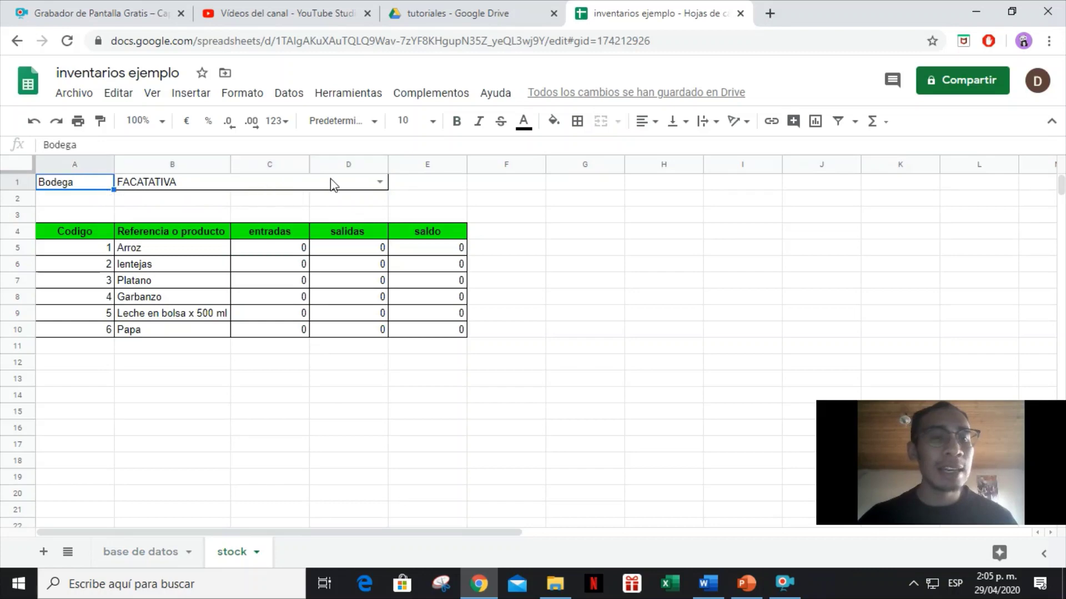
{"action": "left_click", "coordinate": [382, 183]}
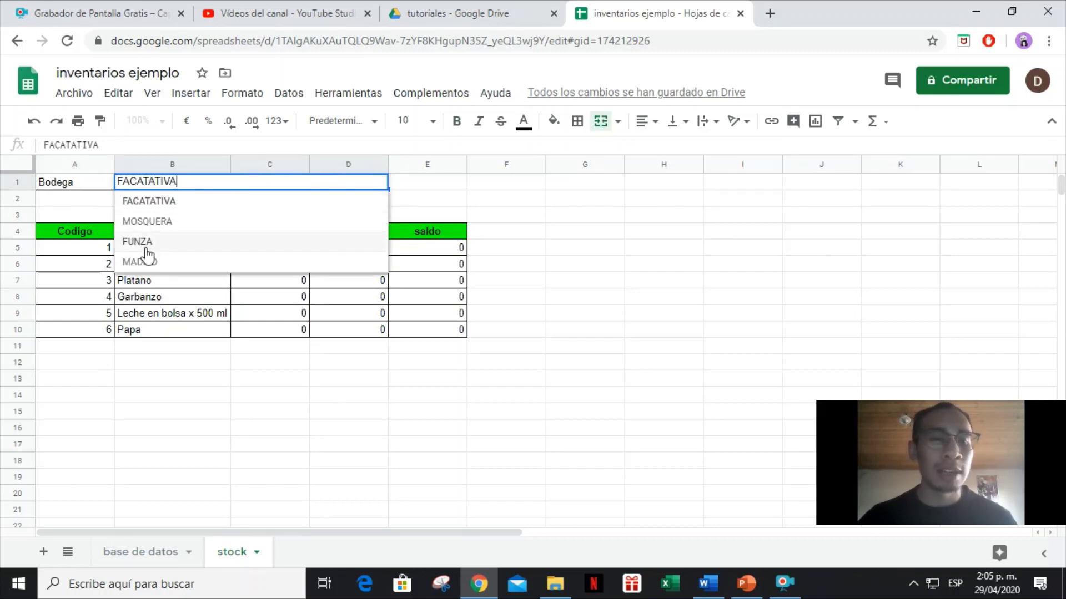
{"action": "left_click", "coordinate": [146, 244]}
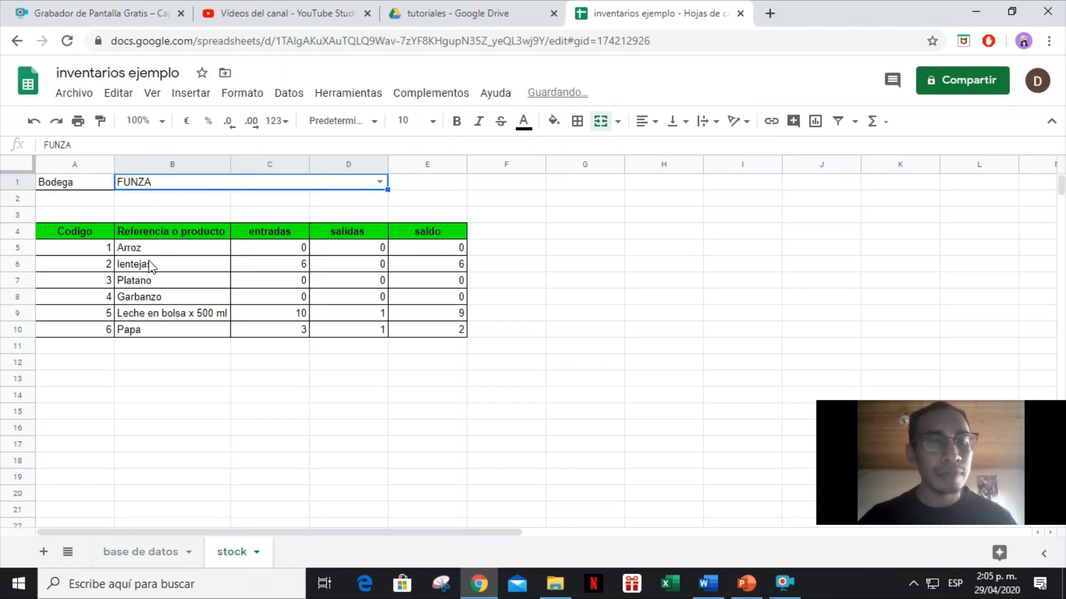
{"action": "mouse_move", "coordinate": [91, 315]}
{"action": "left_mouse_down"}
{"action": "mouse_move", "coordinate": [305, 328]}
{"action": "mouse_move", "coordinate": [435, 312]}
{"action": "left_mouse_up"}
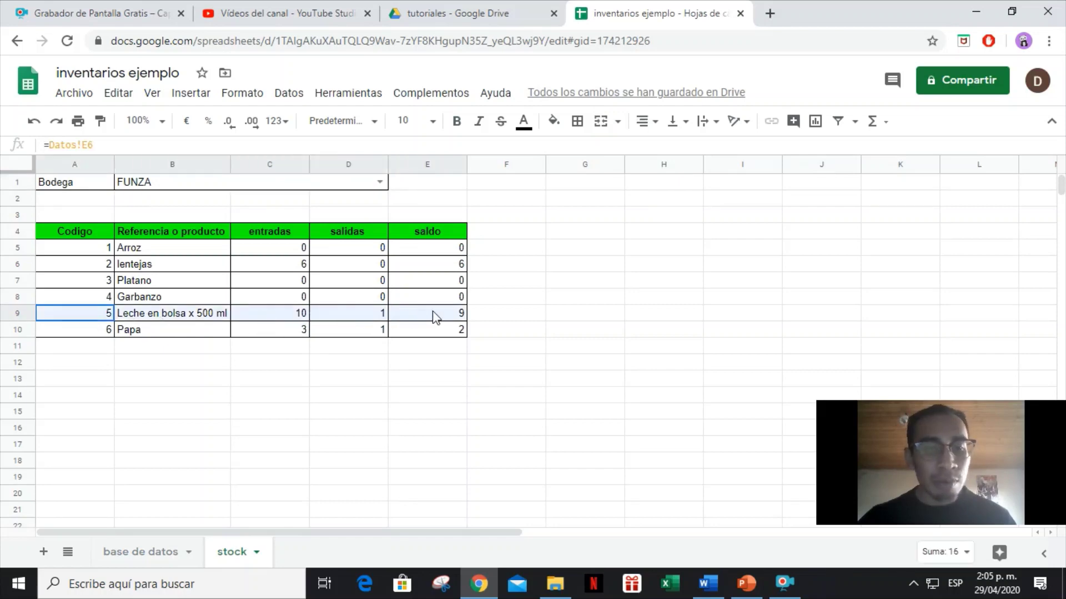
{"action": "left_click", "coordinate": [442, 318]}
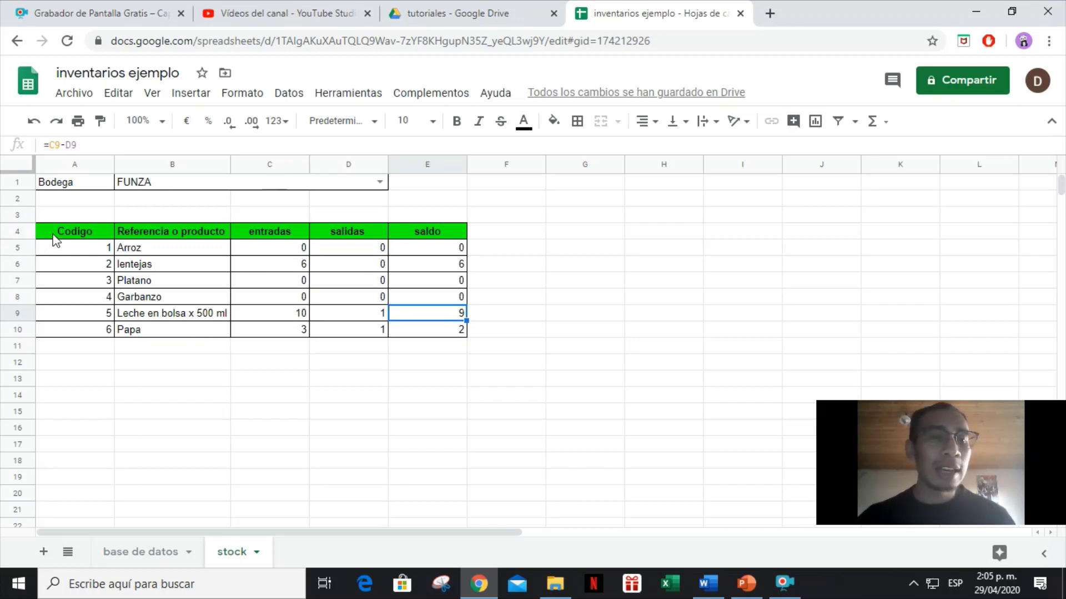
{"action": "left_click_drag", "start_coordinate": [56, 239], "coordinate": [444, 337]}
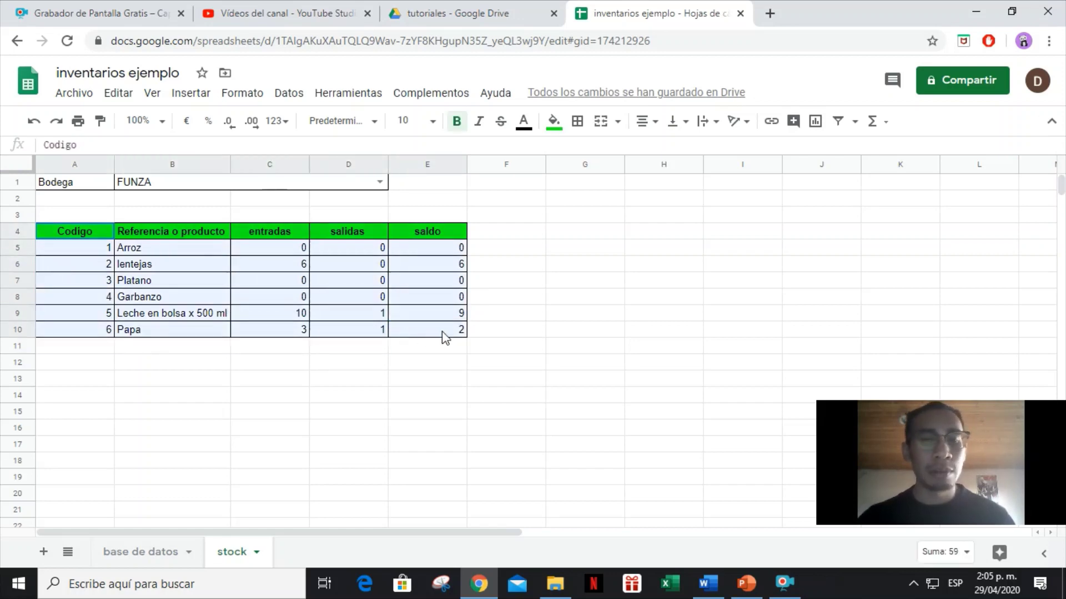
{"action": "left_click", "coordinate": [522, 322]}
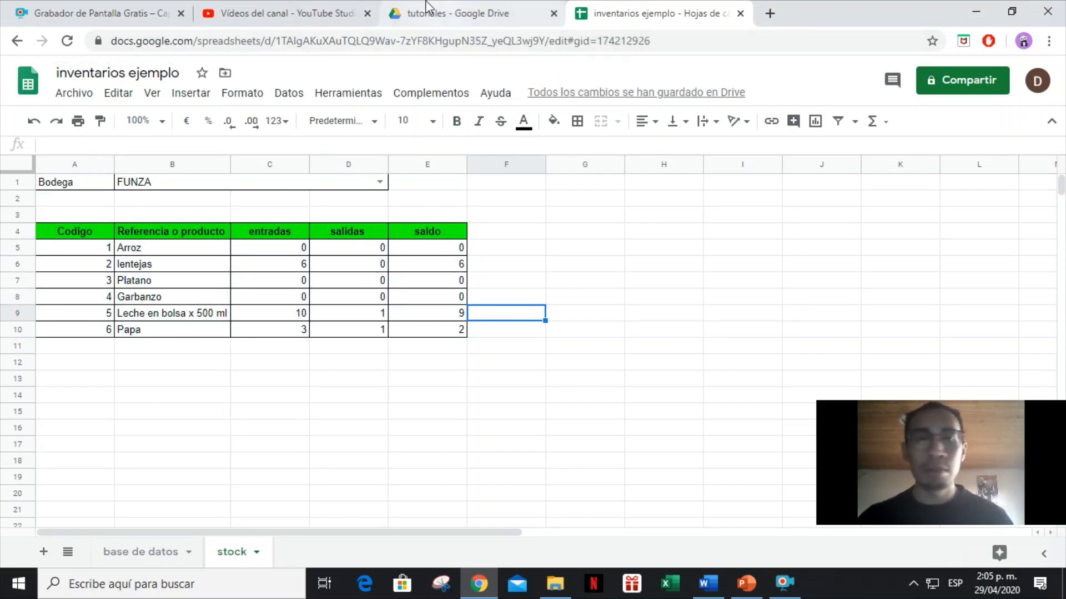
From the tutoriales folder in Drive, create a new Google Sheets spreadsheet via Nuevo.
{"action": "left_click", "coordinate": [411, 13]}
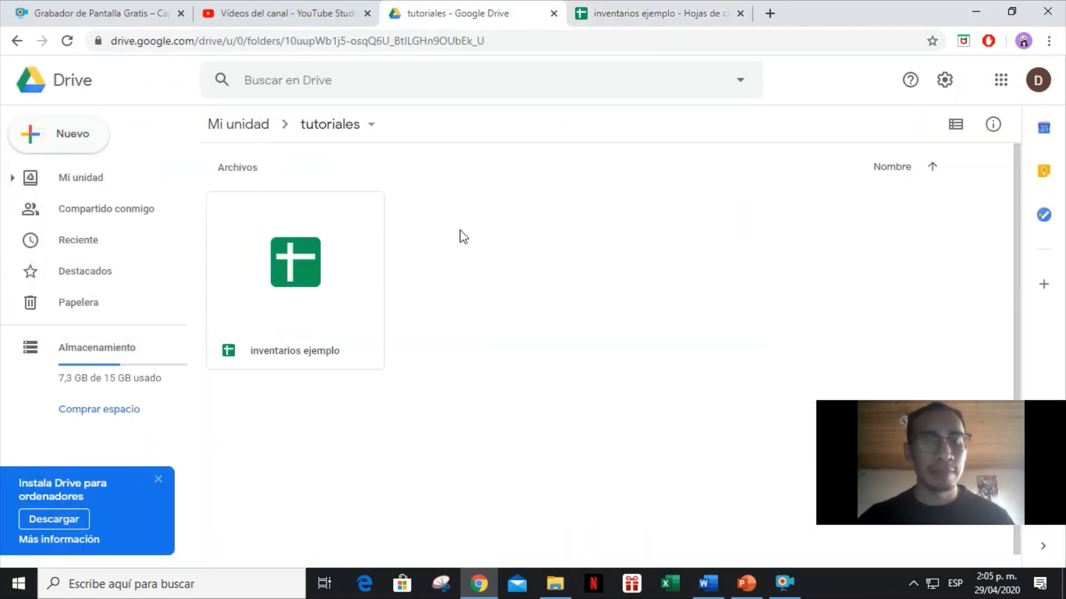
{"action": "left_click", "coordinate": [56, 136]}
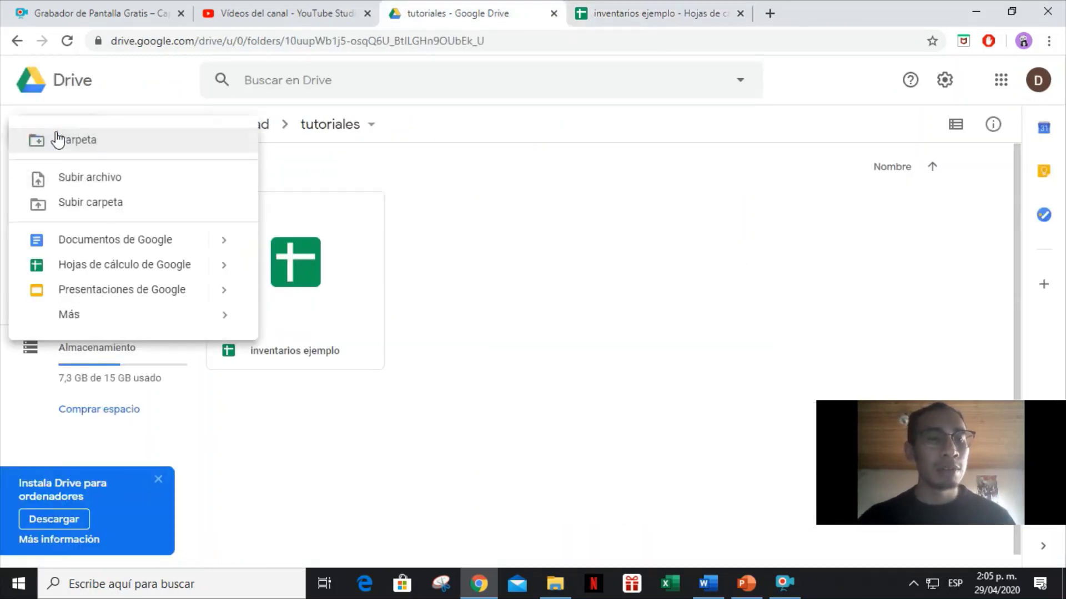
{"action": "left_click", "coordinate": [125, 266]}
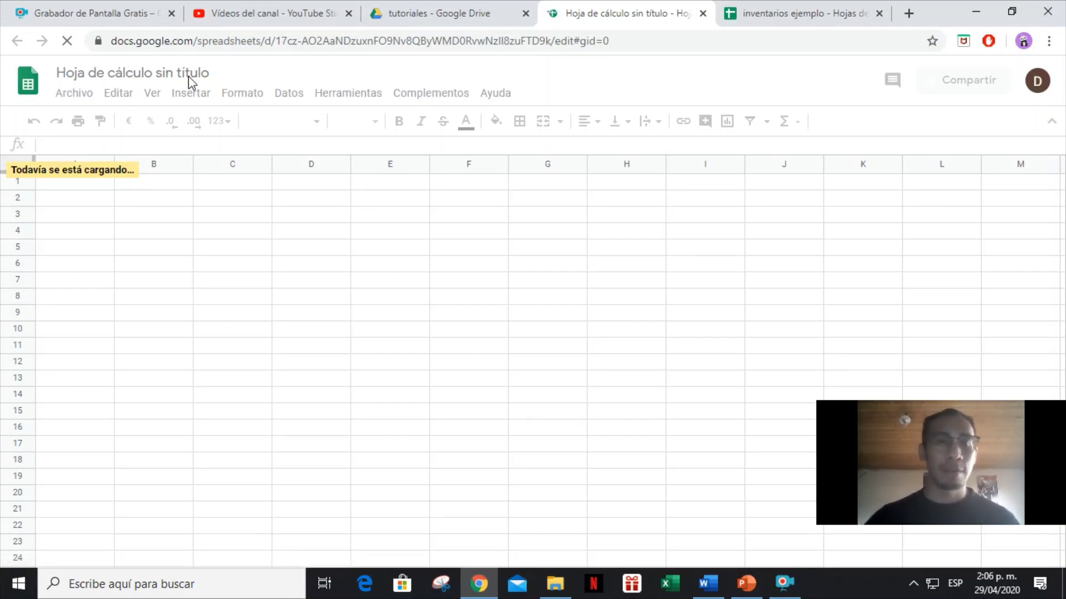
Title the new spreadsheet 'inventario tiendas Amaya'.
{"action": "left_click", "coordinate": [147, 73]}
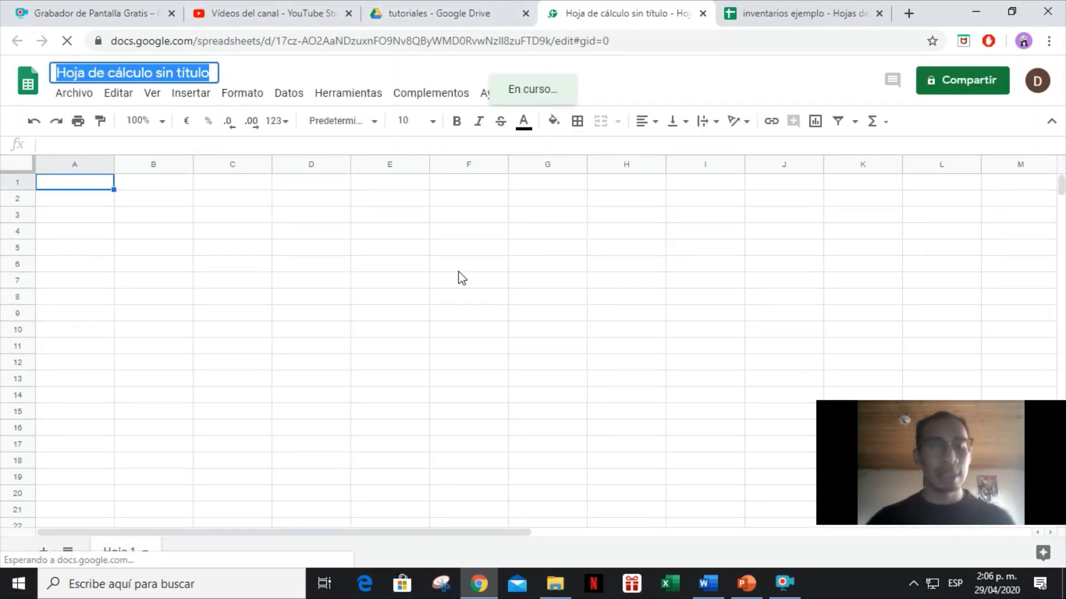
{"action": "type", "text": "inventario t"}
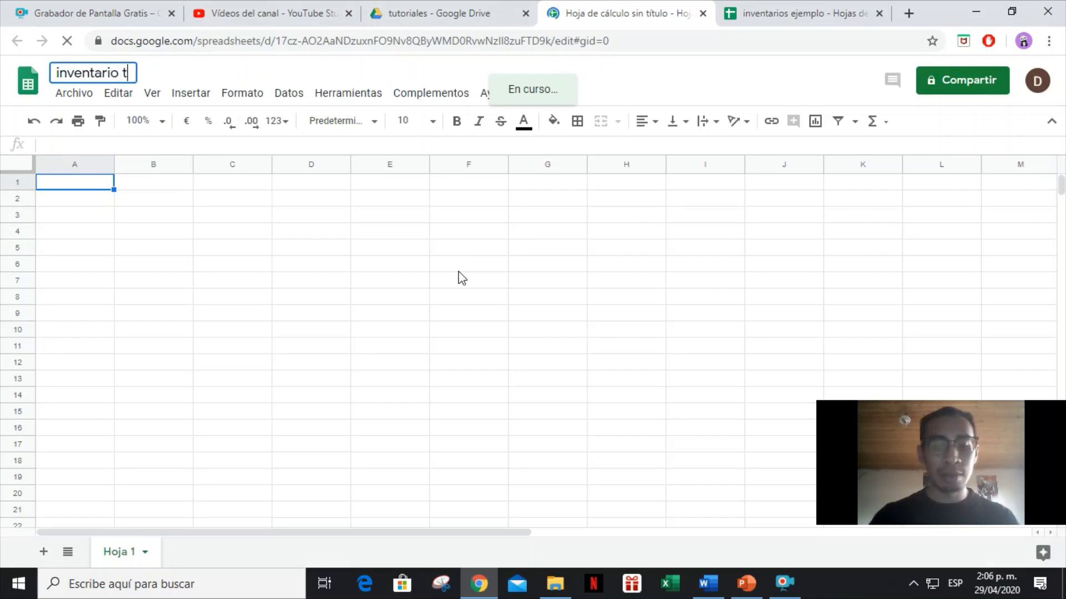
{"action": "type", "text": "iendas "}
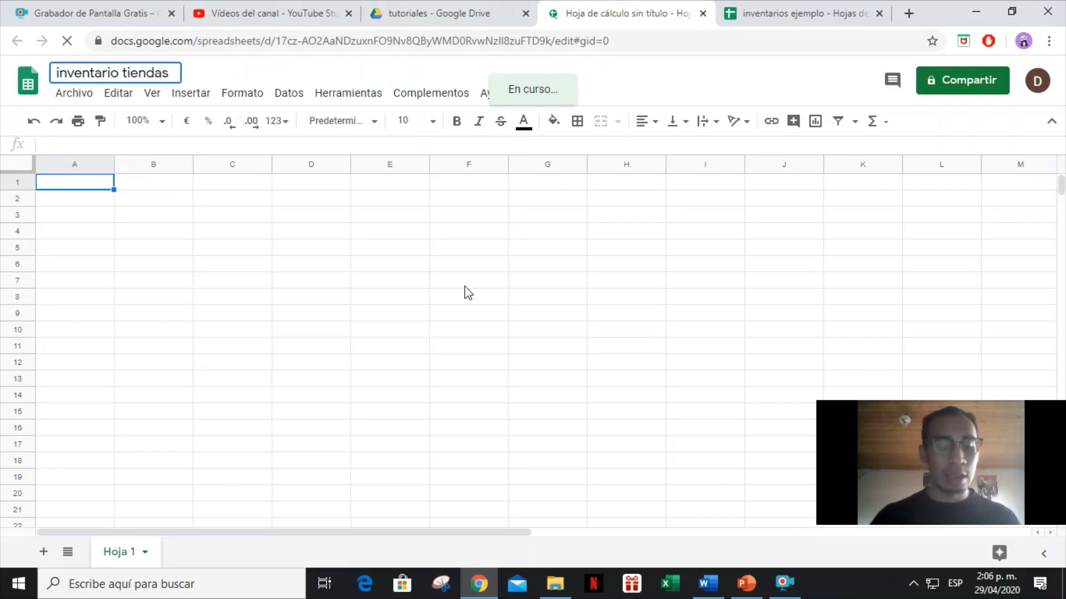
{"action": "type", "text": "Amaya"}
{"action": "left_click", "coordinate": [181, 222]}
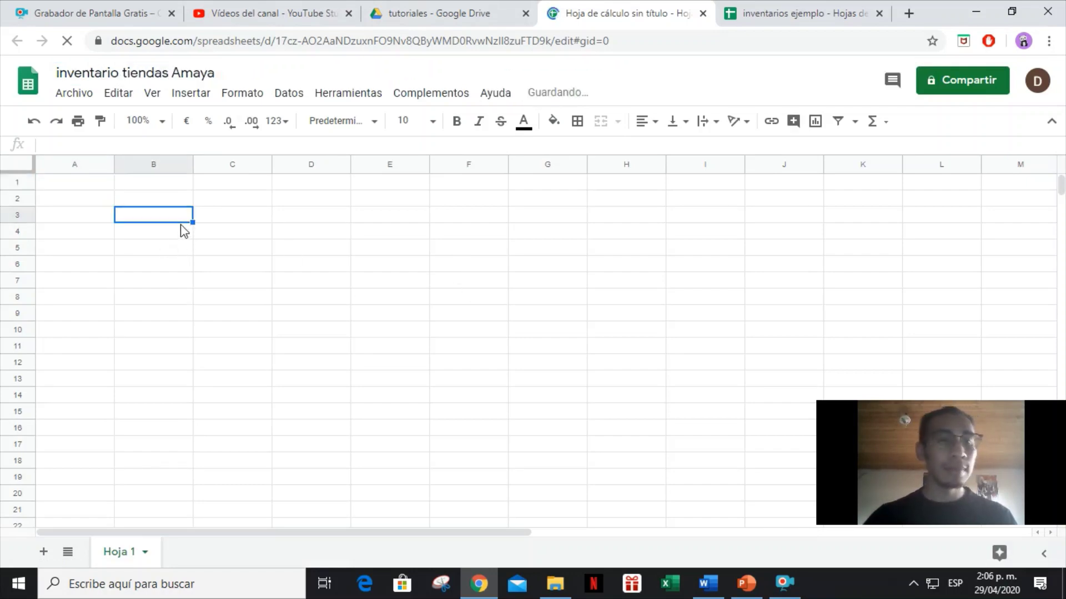
{"action": "left_click", "coordinate": [76, 188]}
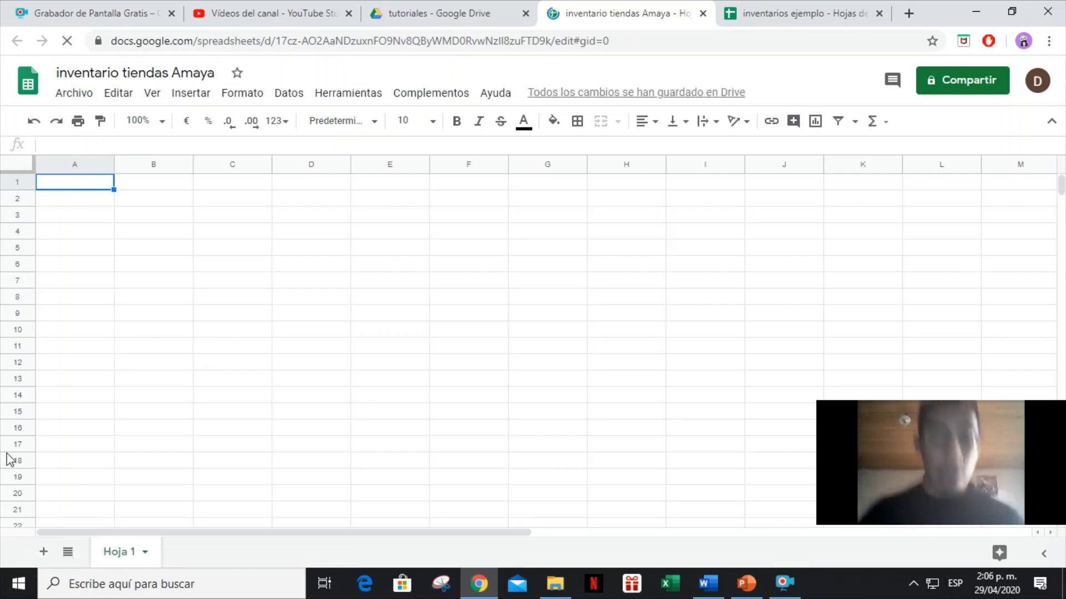
Rename the Hoja 1 sheet to 'Datos', then bring up the inventarios ejemplo workbook.
{"action": "double_click", "coordinate": [117, 553]}
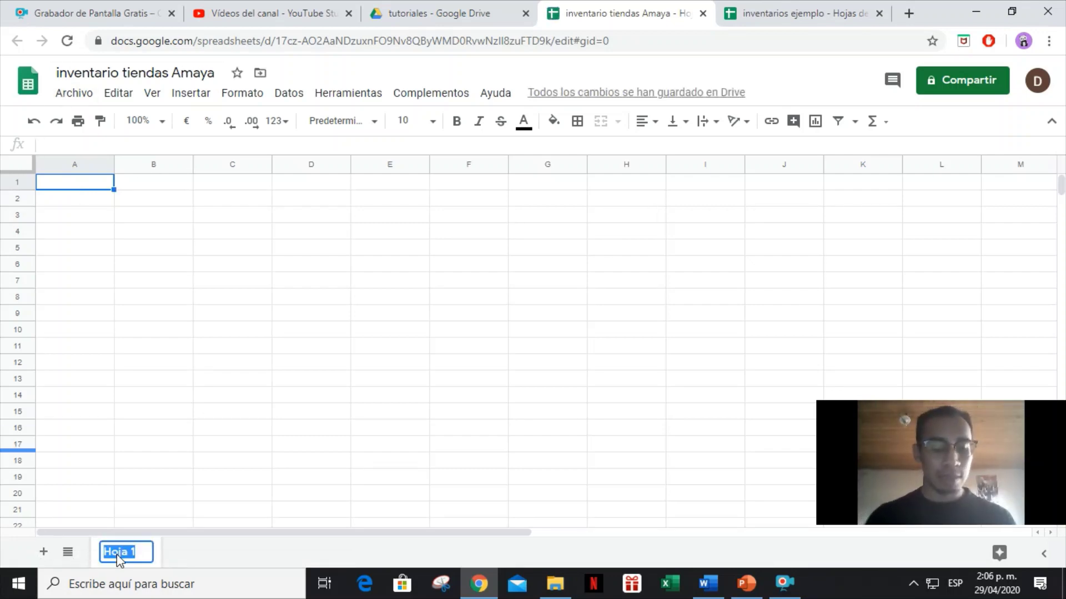
{"action": "type", "text": "Datos"}
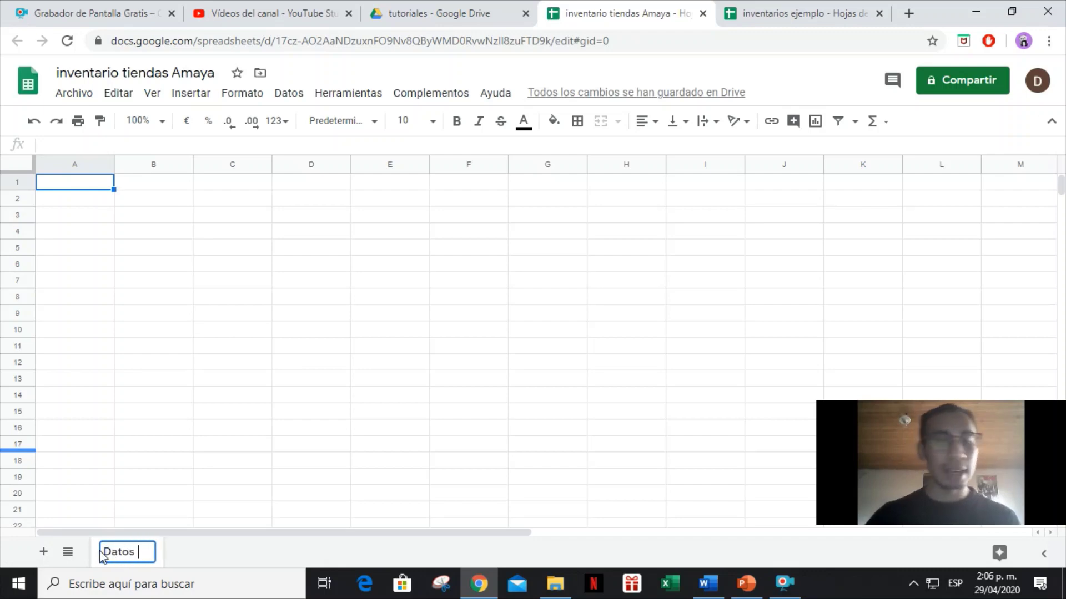
{"action": "left_click", "coordinate": [64, 187]}
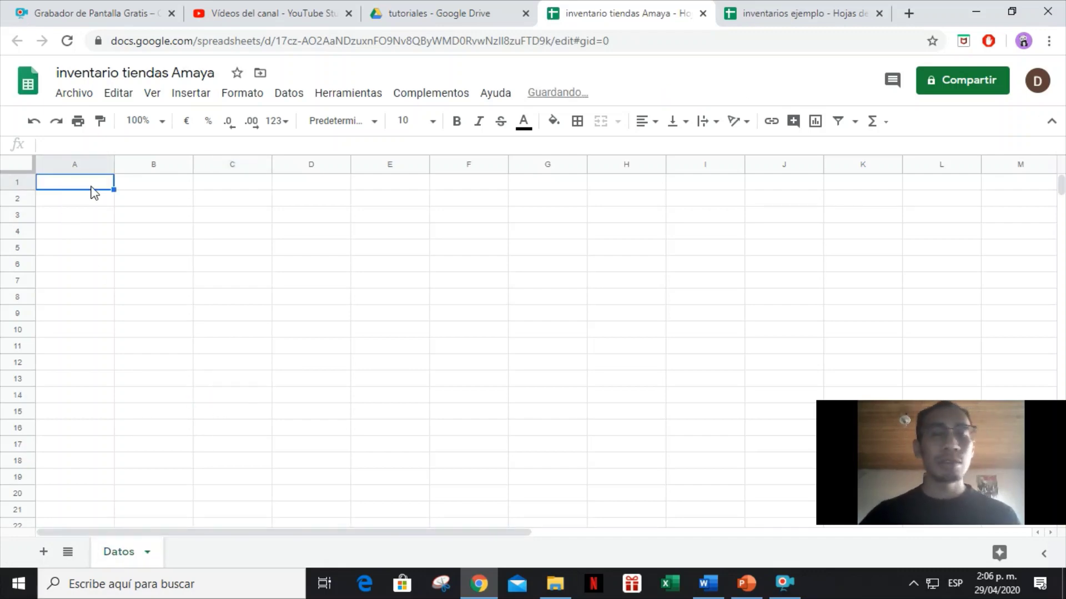
{"action": "left_click", "coordinate": [782, 12]}
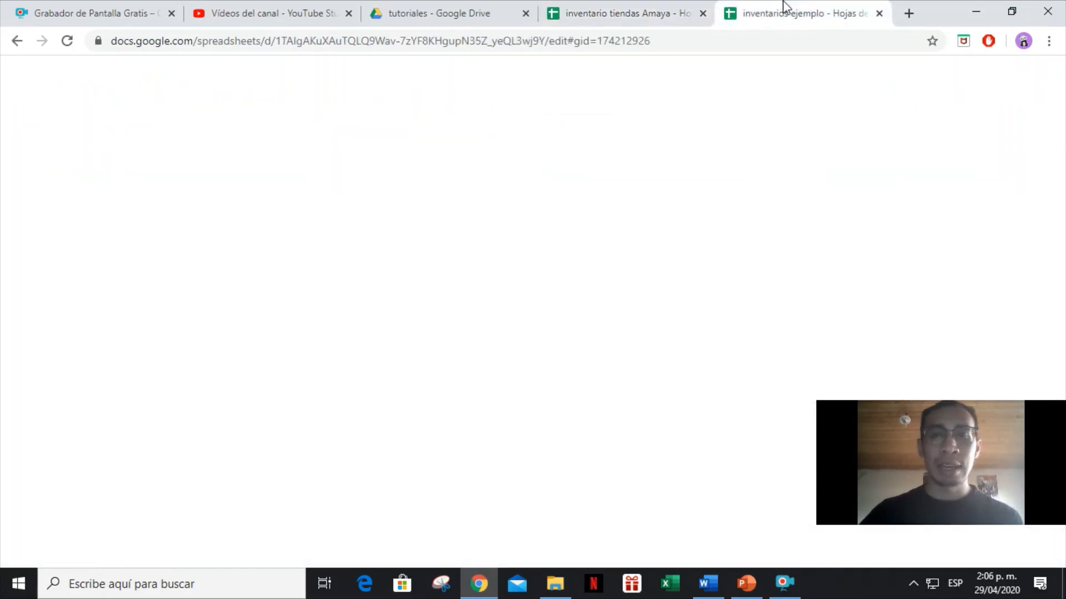
On base de datos, clear the product filter to show all rows and preview the row-10 dropdowns.
{"action": "left_click", "coordinate": [157, 551]}
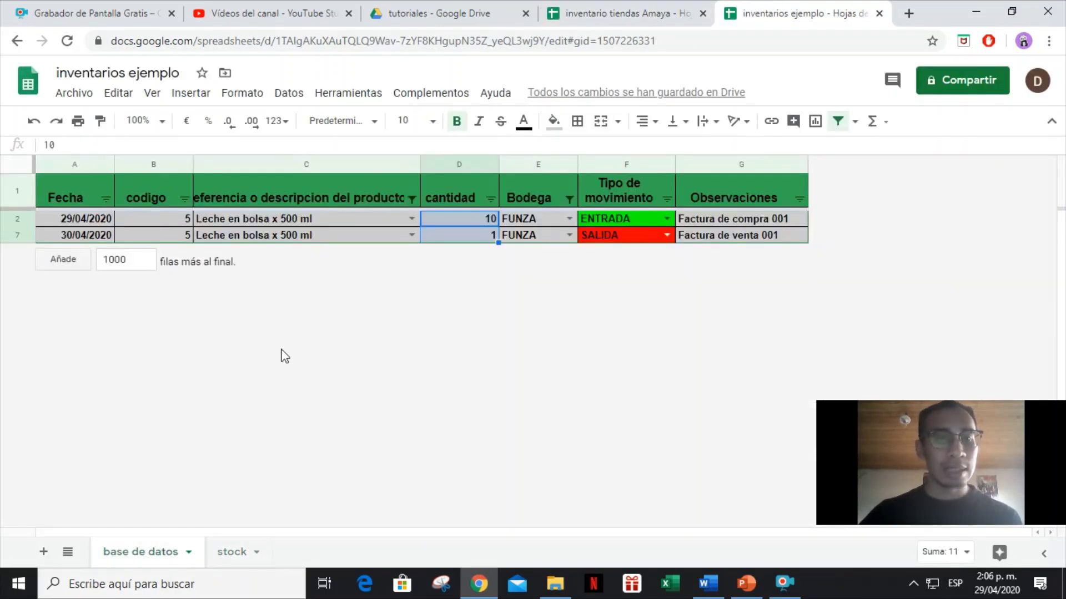
{"action": "left_click", "coordinate": [411, 199]}
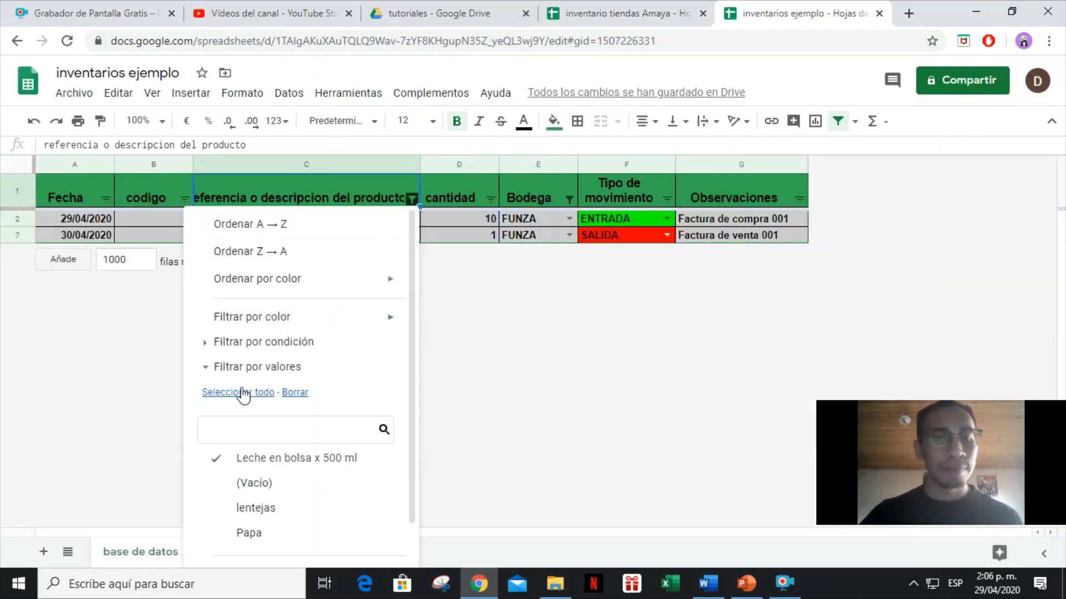
{"action": "left_click", "coordinate": [266, 391]}
{"action": "scroll", "coordinate": [333, 356], "scroll_direction": "down", "scroll_amount": 1}
{"action": "left_click", "coordinate": [366, 540]}
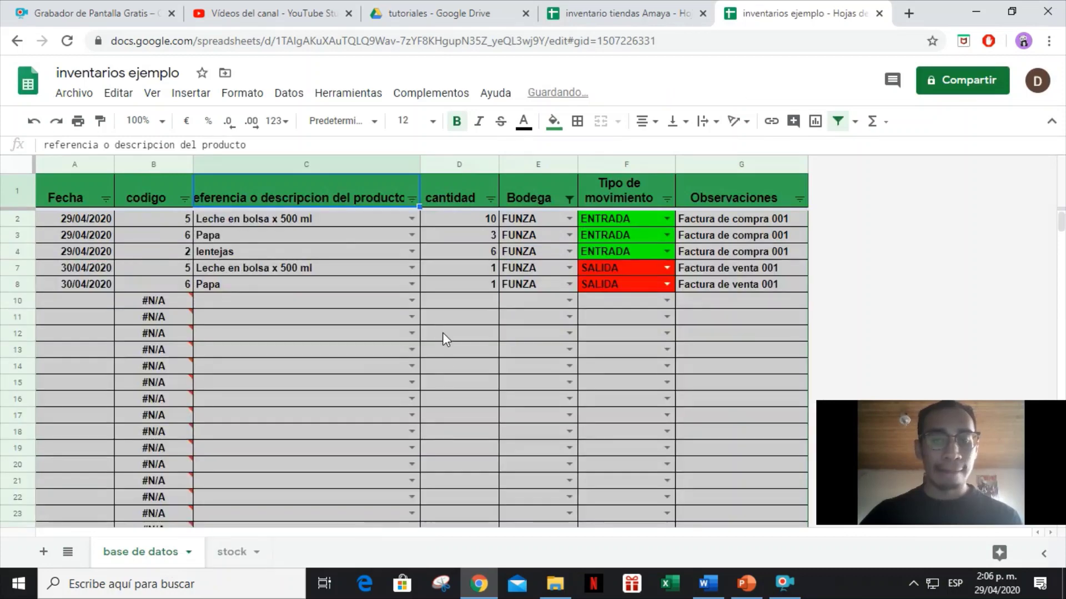
{"action": "left_click", "coordinate": [411, 300]}
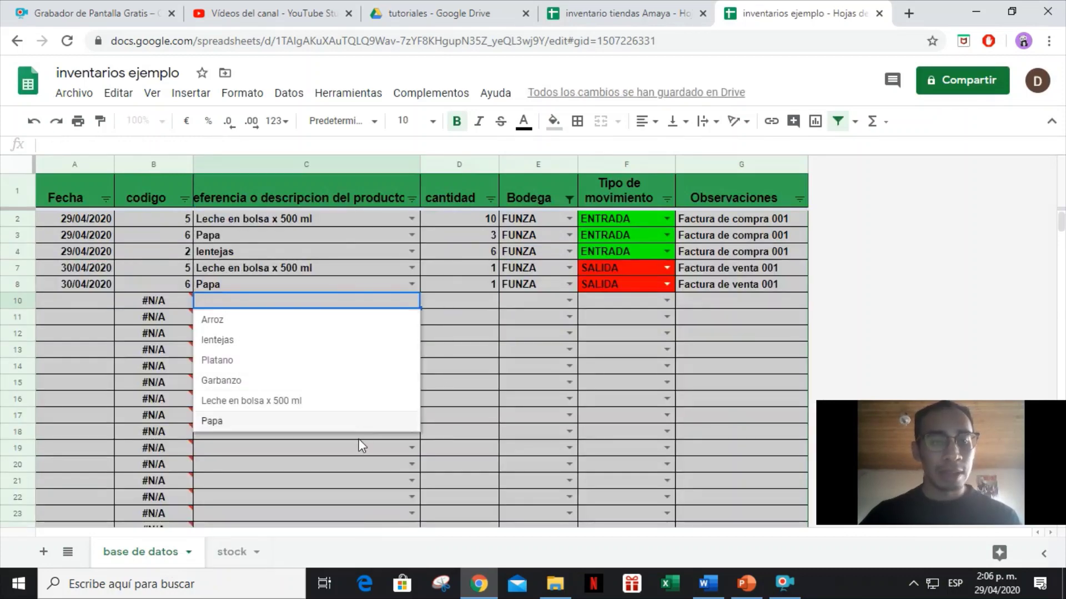
{"action": "left_click", "coordinate": [667, 301]}
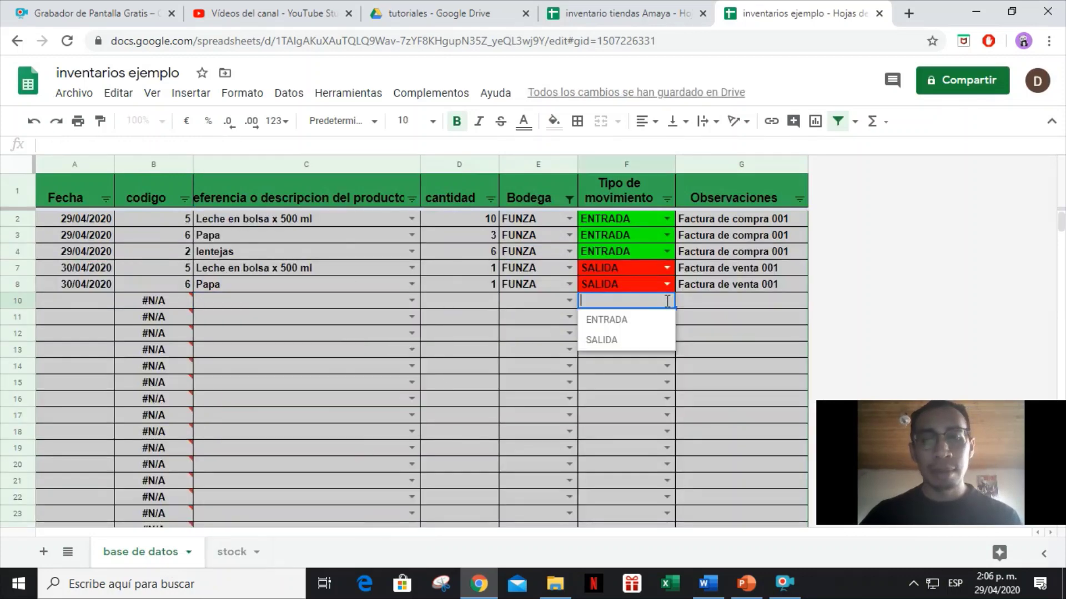
{"action": "left_click", "coordinate": [279, 399]}
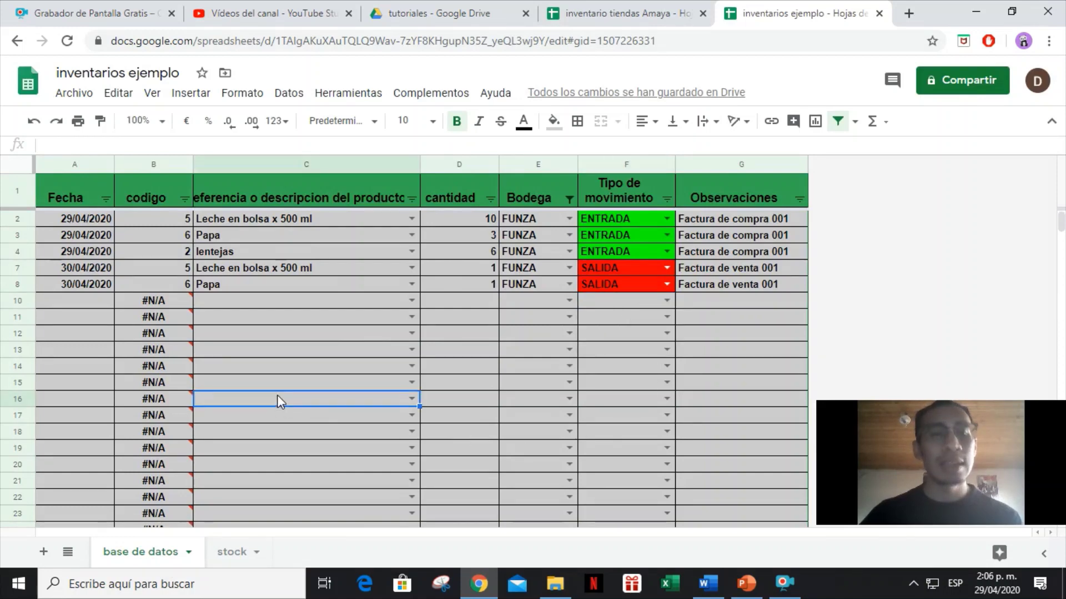
Include MADRID in the Bodega filter, then return to inventario tiendas Amaya.
{"action": "left_click", "coordinate": [568, 199]}
{"action": "left_click", "coordinate": [405, 392]}
{"action": "scroll", "coordinate": [457, 368], "scroll_direction": "down", "scroll_amount": 1}
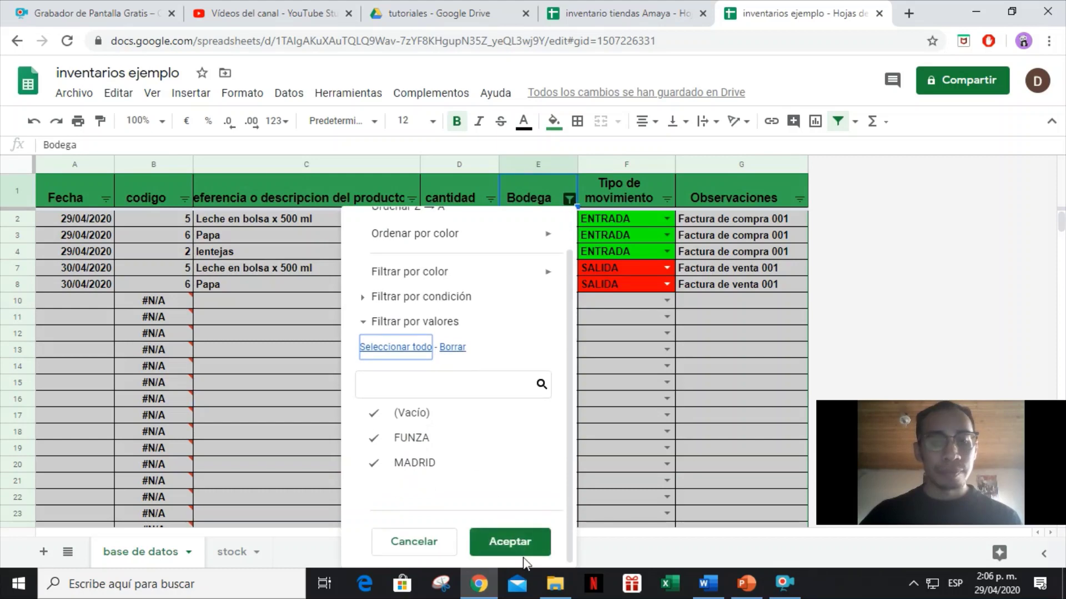
{"action": "left_click", "coordinate": [536, 541]}
{"action": "left_click", "coordinate": [622, 14]}
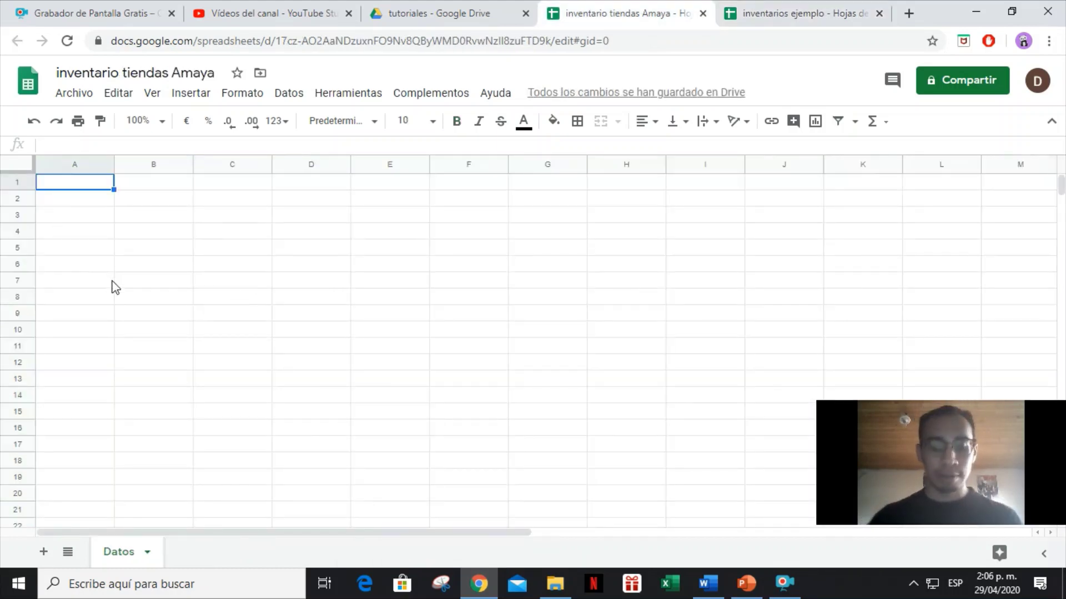
Enter MOVIMIENTOS, ENTRADA and SALIDA in A1:A3.
{"action": "type", "text": "movimientos"}
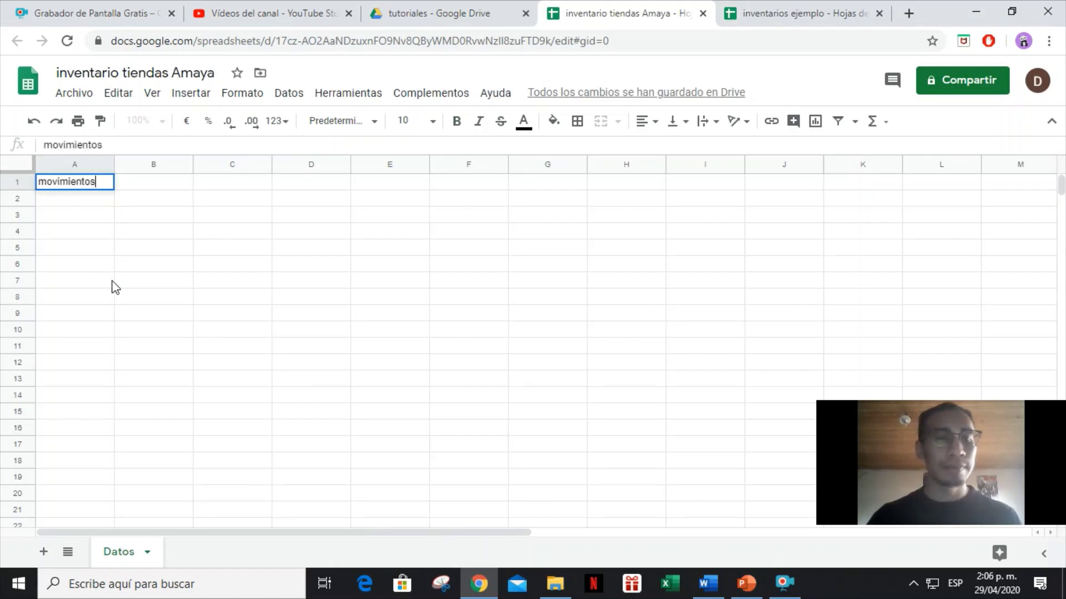
{"action": "key", "text": "Return"}
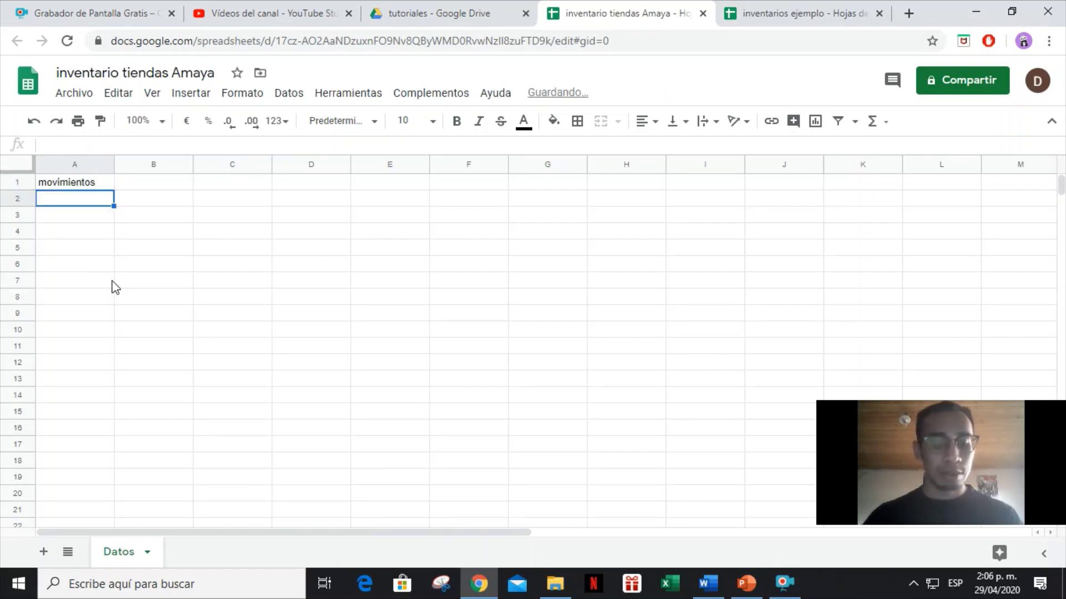
{"action": "type", "text": "ENTRADA"}
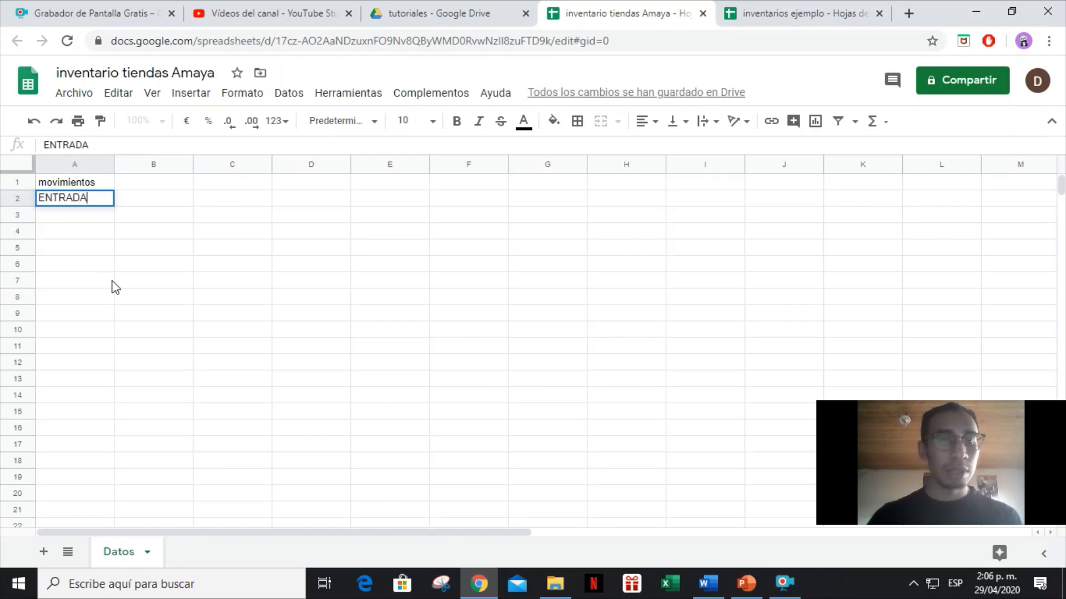
{"action": "key", "text": "Return"}
{"action": "type", "text": "SALIDA"}
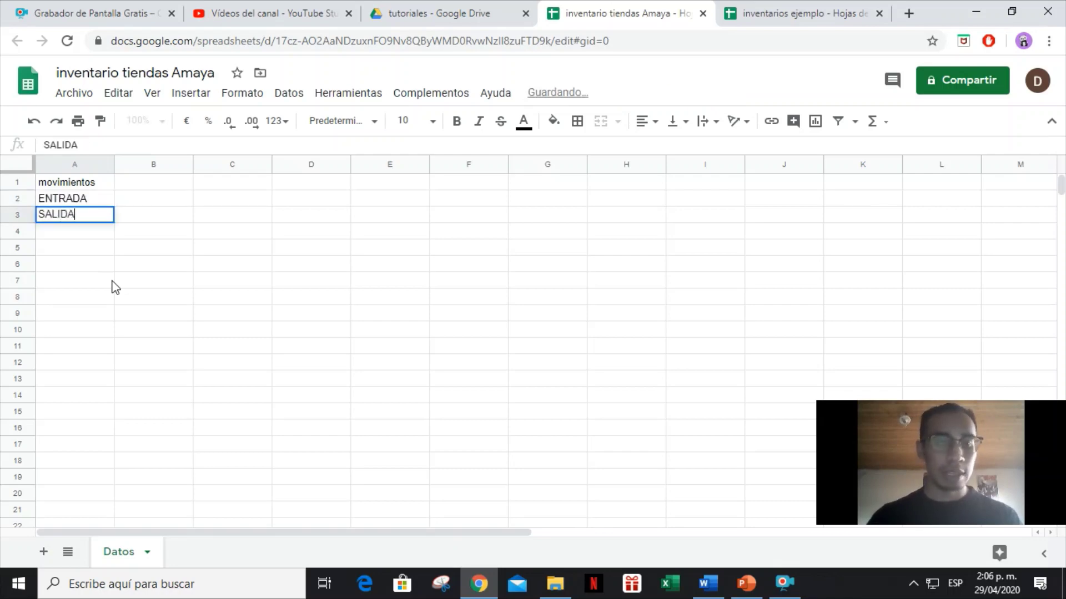
{"action": "key", "text": "Right"}
{"action": "key", "text": "Up"}
{"action": "key", "text": "Up"}
{"action": "key", "text": "Left"}
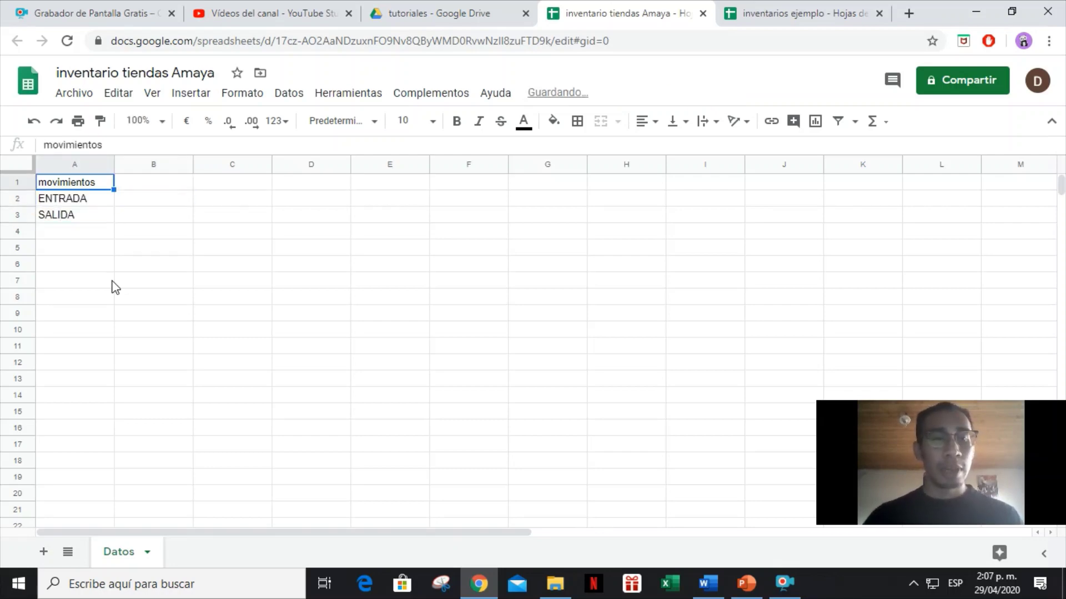
{"action": "type", "text": "MOVIMIENTOS"}
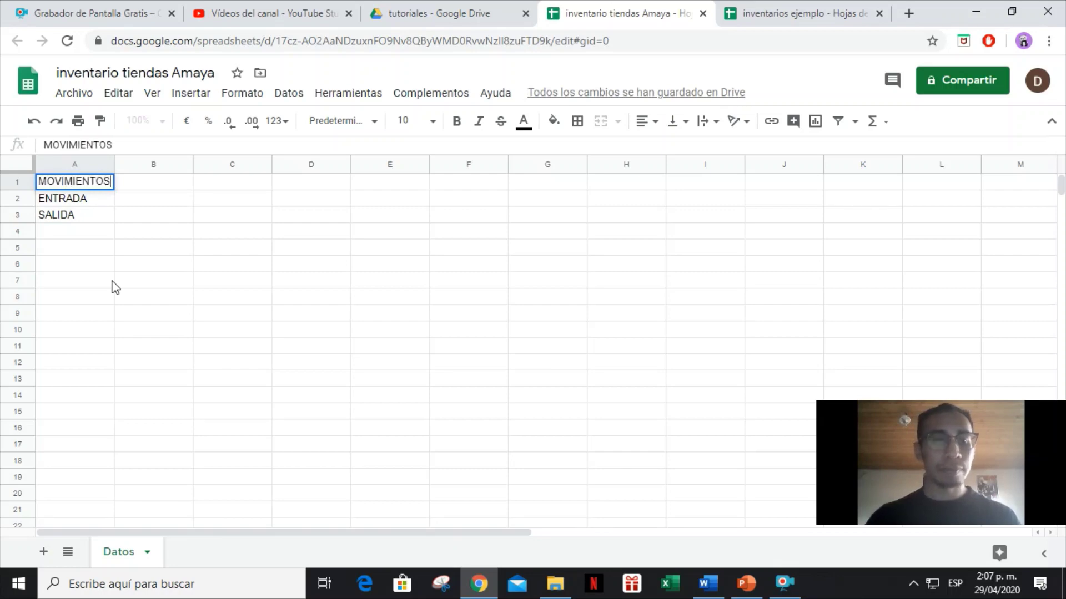
{"action": "key", "text": "Right"}
Enter BODEGAS, FACATATIVA, MADRID, MOSQUERA and FUNZA in B1:B5.
{"action": "type", "text": "BODEGAS"}
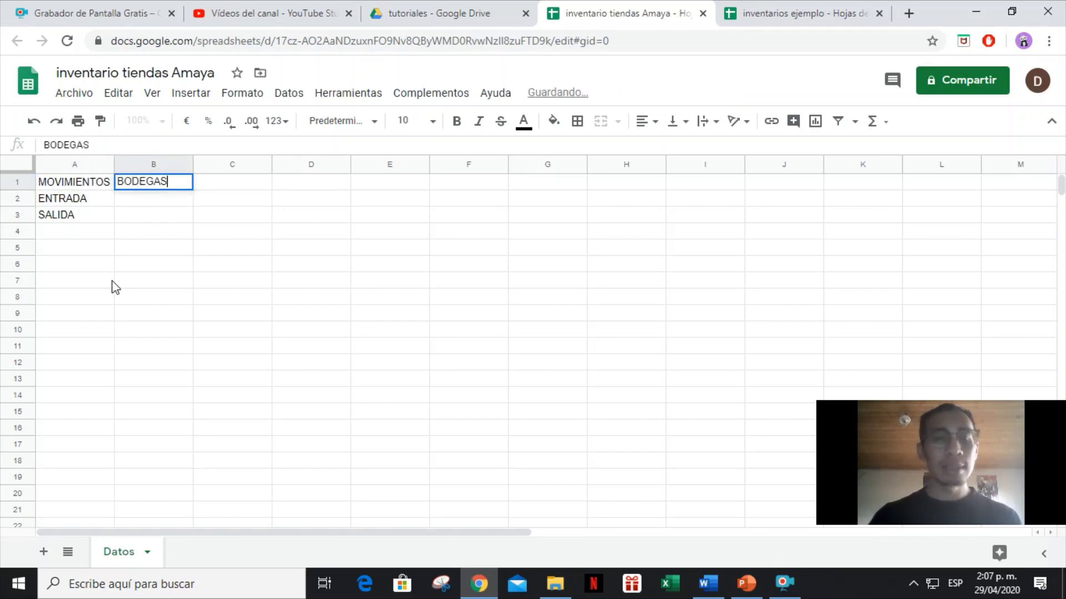
{"action": "key", "text": "Return"}
{"action": "key", "text": "Right"}
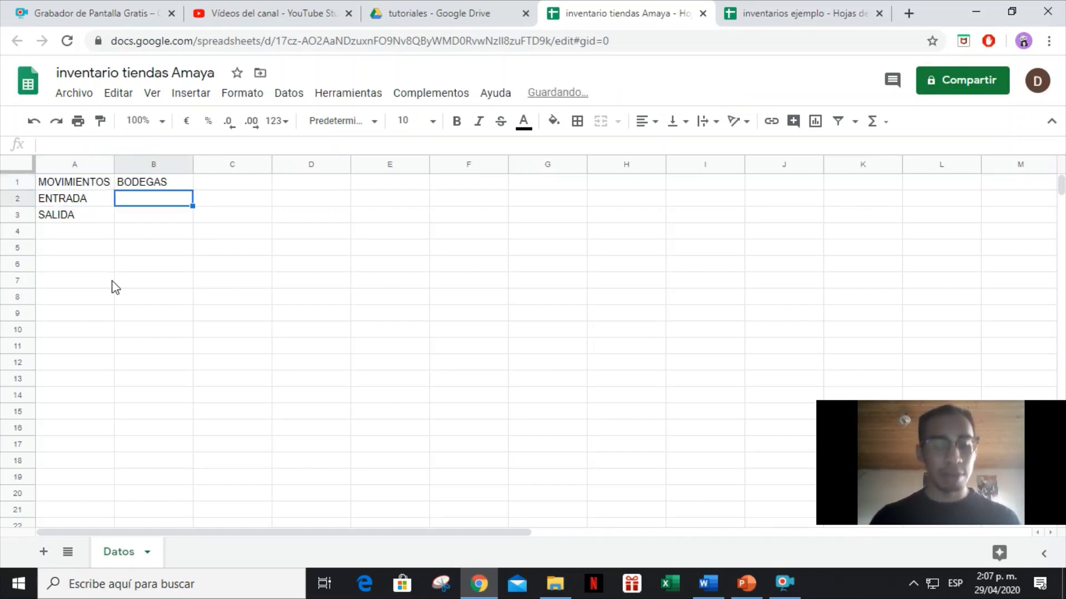
{"action": "type", "text": "FACTAT"}
{"action": "key", "text": "BackSpace"}
{"action": "key", "text": "BackSpace"}
{"action": "key", "text": "BackSpace"}
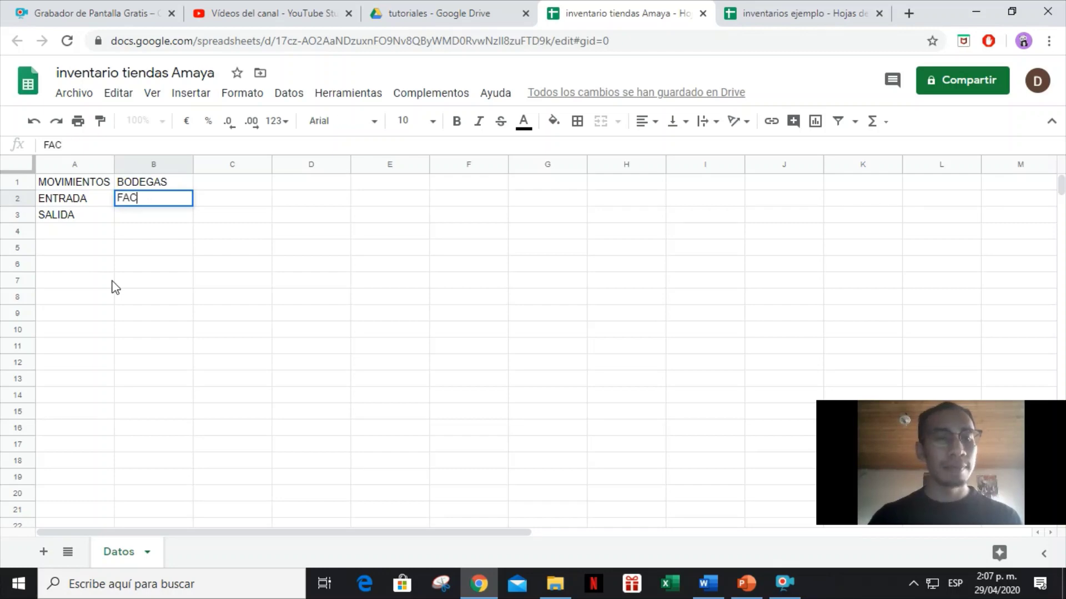
{"action": "type", "text": "ATATIVA"}
{"action": "key", "text": "Return"}
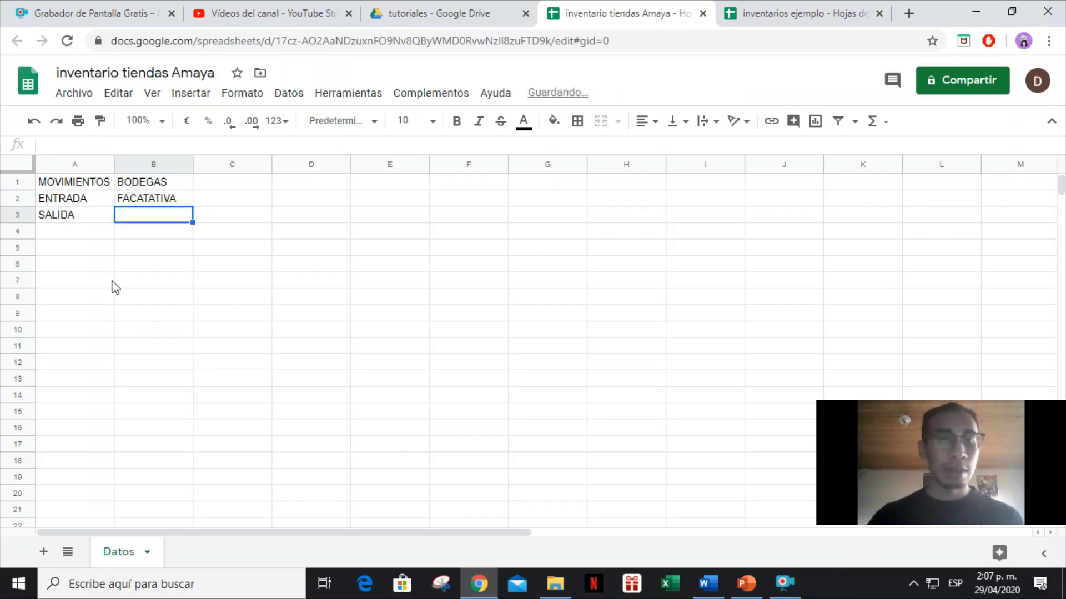
{"action": "type", "text": "MADRID"}
{"action": "key", "text": "Return"}
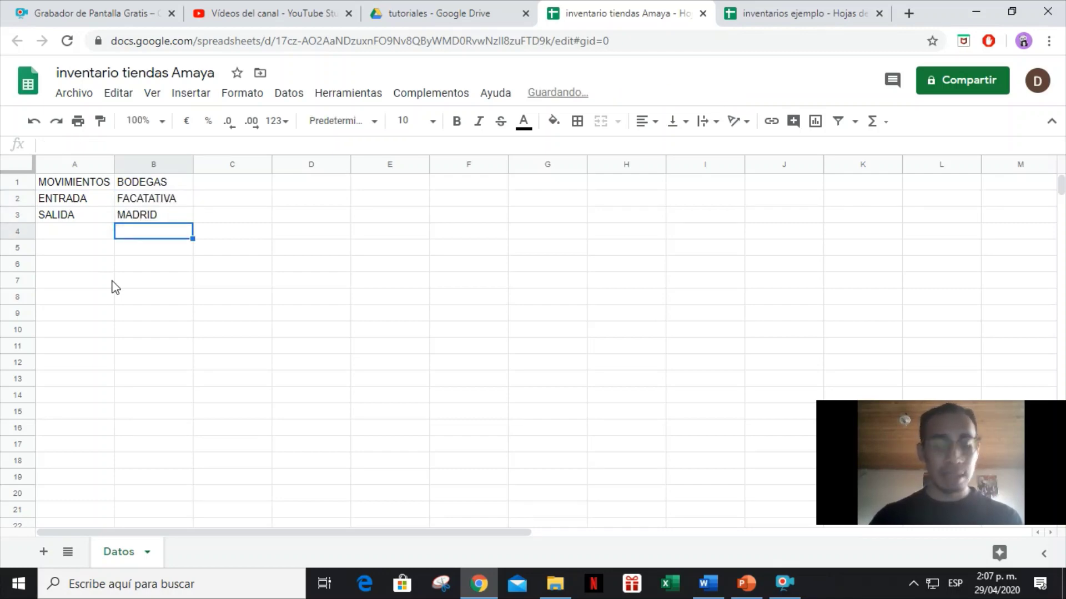
{"action": "type", "text": "MOSQUERA"}
{"action": "key", "text": "Return"}
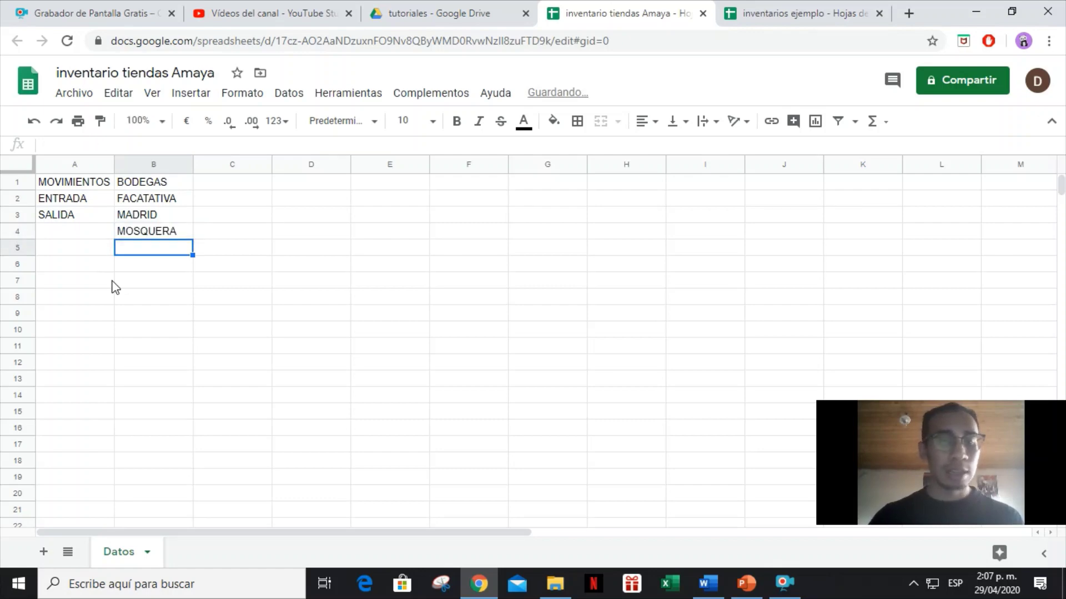
{"action": "type", "text": "FUNZA"}
{"action": "key", "text": "Return"}
{"action": "key", "text": "Up"}
{"action": "key", "text": "Up"}
{"action": "key", "text": "Up"}
{"action": "key", "text": "Up"}
{"action": "key", "text": "Up"}
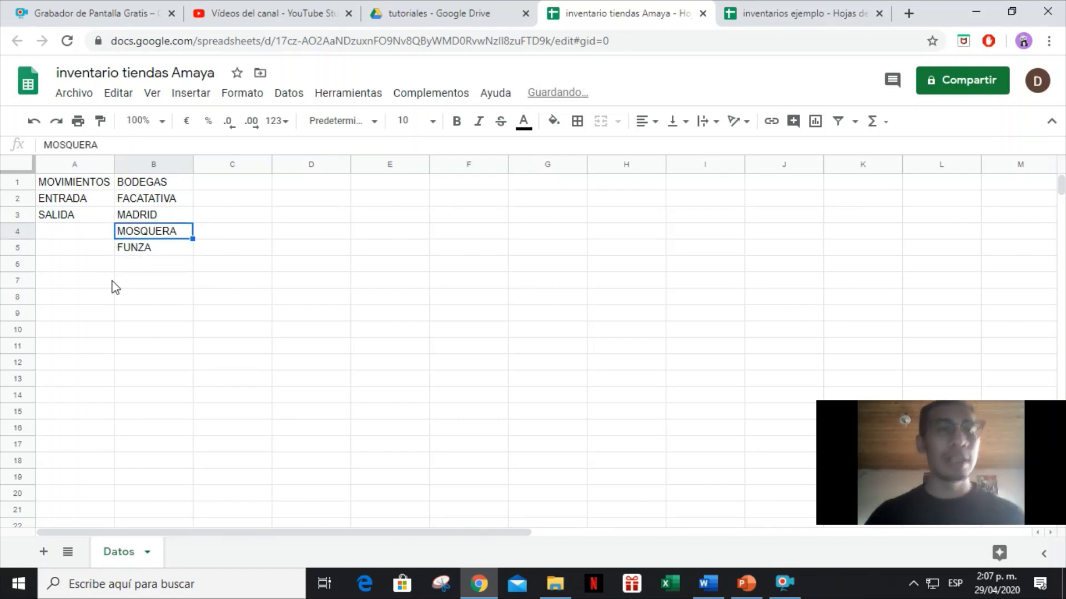
{"action": "key", "text": "Right"}
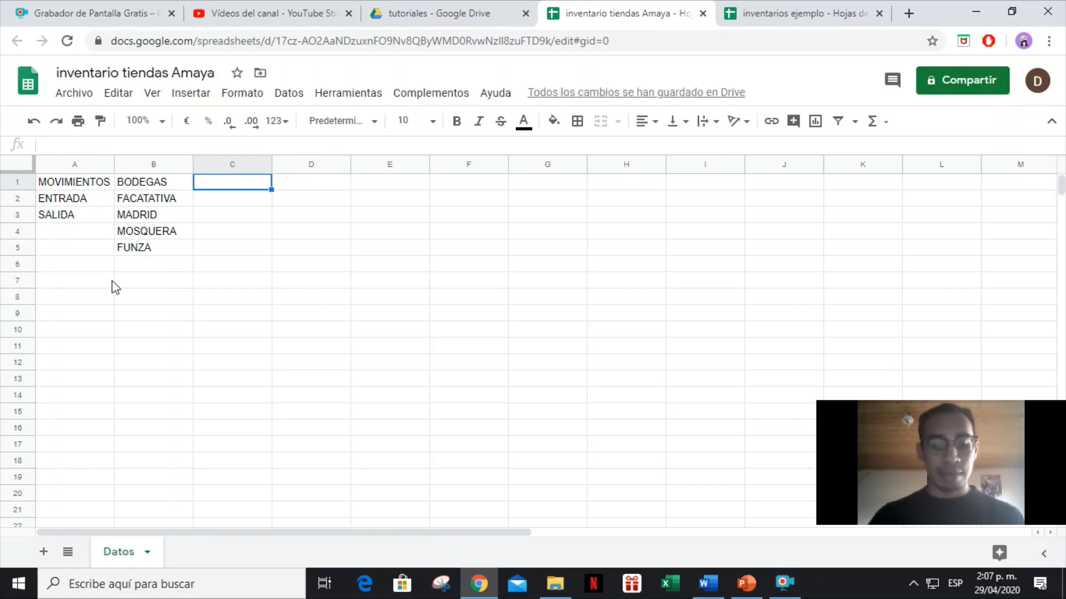
Add DESCRIPCION PRODUCTO in C1 and CODIGO in D1, and autofit column C.
{"action": "type", "text": "DESCRIPCION PRODUCT"}
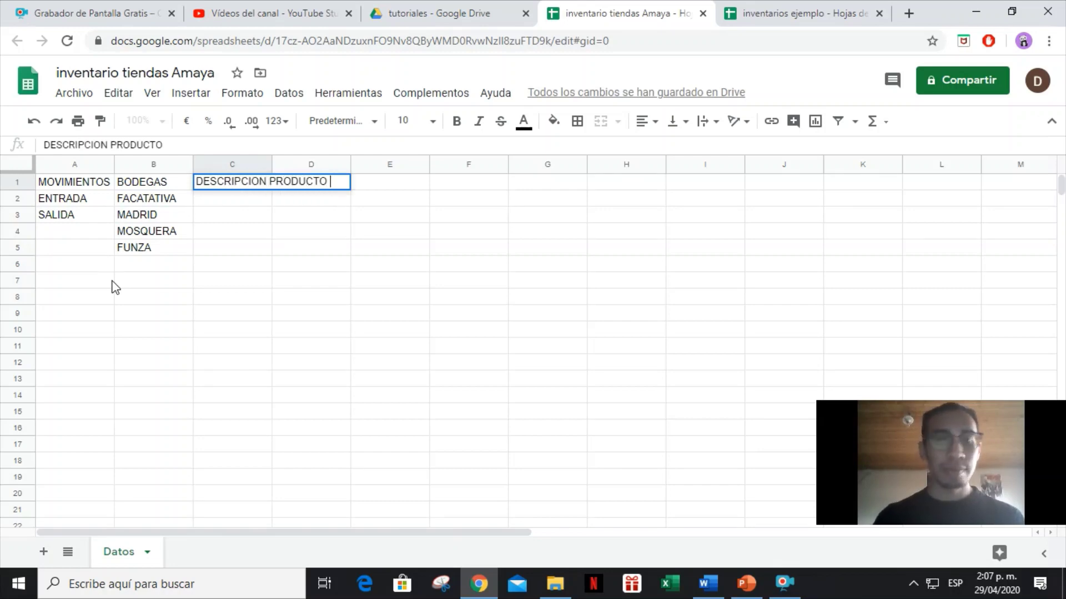
{"action": "type", "text": "O"}
{"action": "key", "text": "Tab"}
{"action": "type", "text": "CODIGO"}
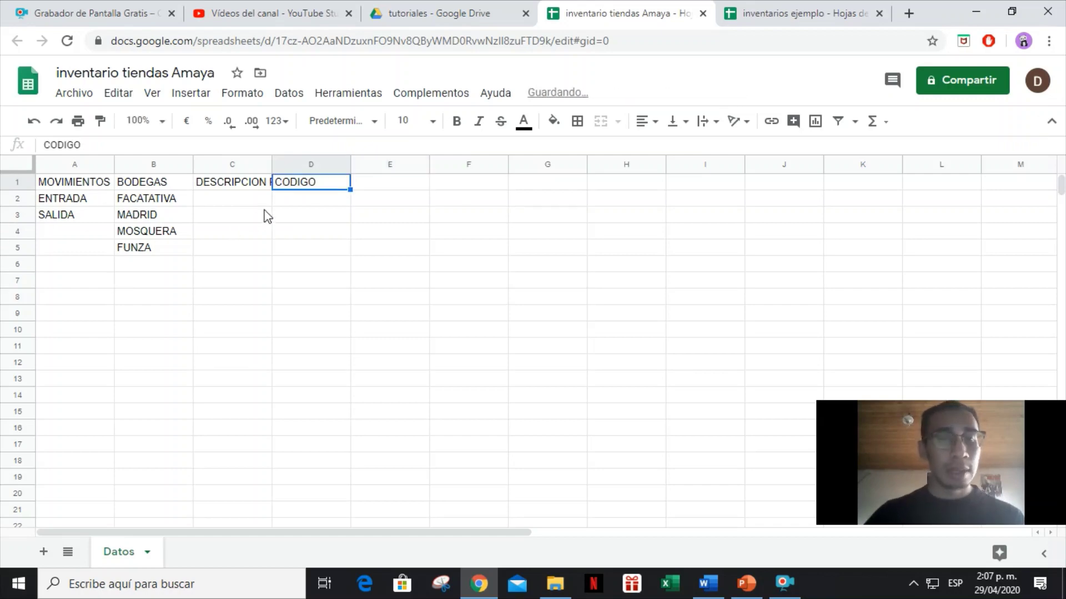
{"action": "left_click", "coordinate": [270, 163]}
{"action": "double_click", "coordinate": [270, 163]}
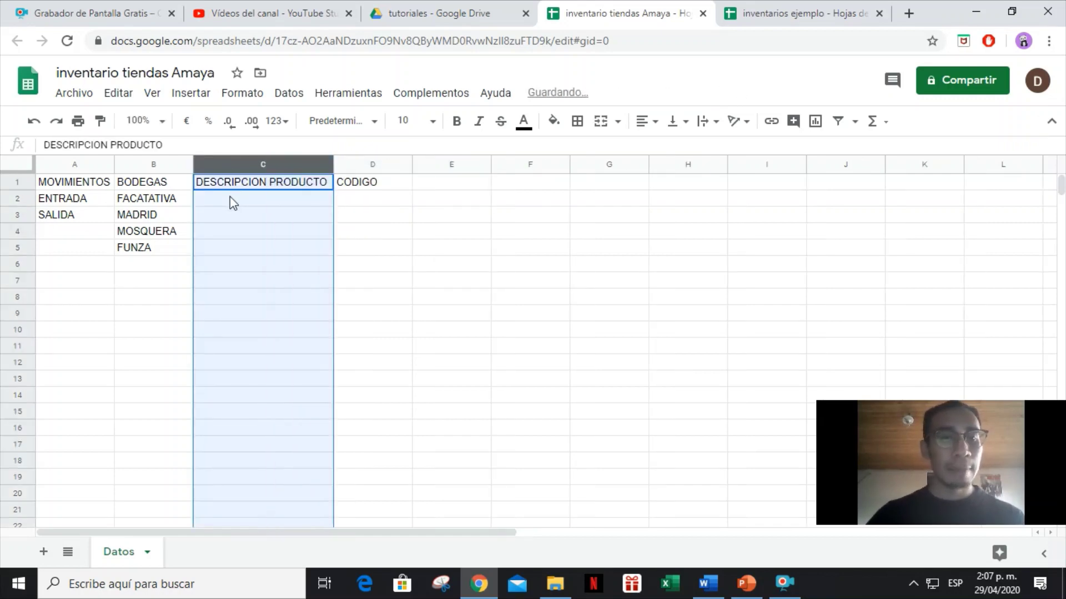
List leche en bolsa x 500 ml, libra de papa and libra de yuca in C2:C4.
{"action": "left_click", "coordinate": [231, 201]}
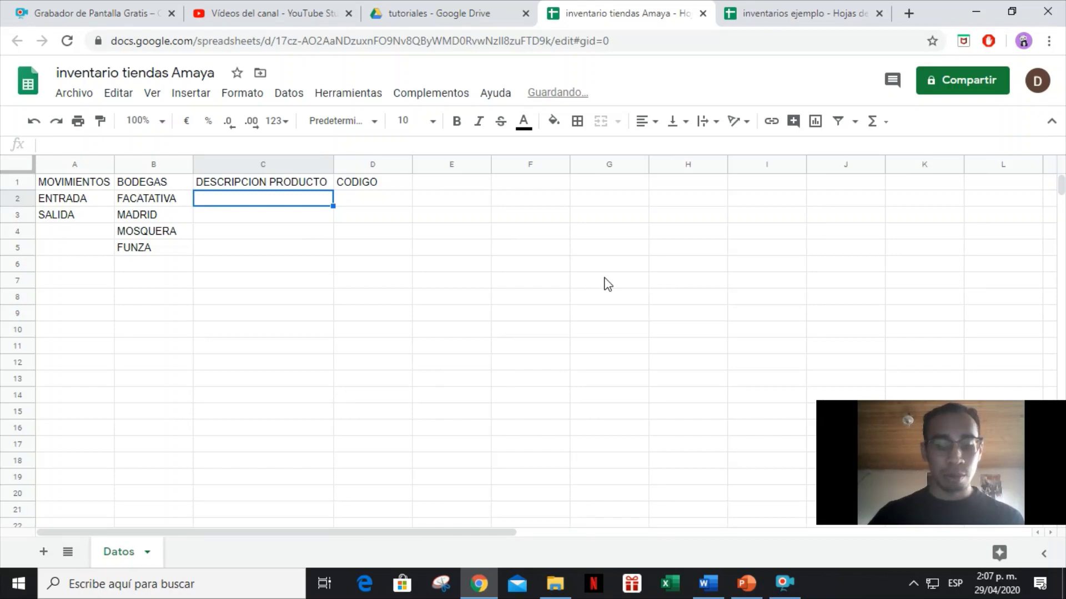
{"action": "type", "text": "LECHE"}
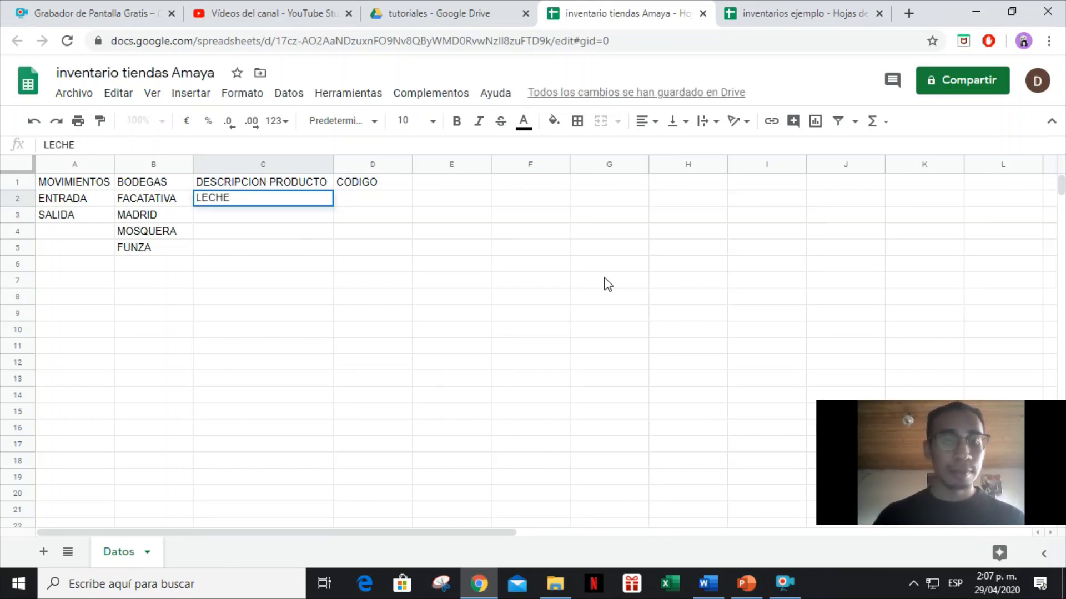
{"action": "key", "text": "BackSpace"}
{"action": "key", "text": "BackSpace"}
{"action": "key", "text": "BackSpace"}
{"action": "key", "text": "BackSpace"}
{"action": "type", "text": "leche en bolsa x"}
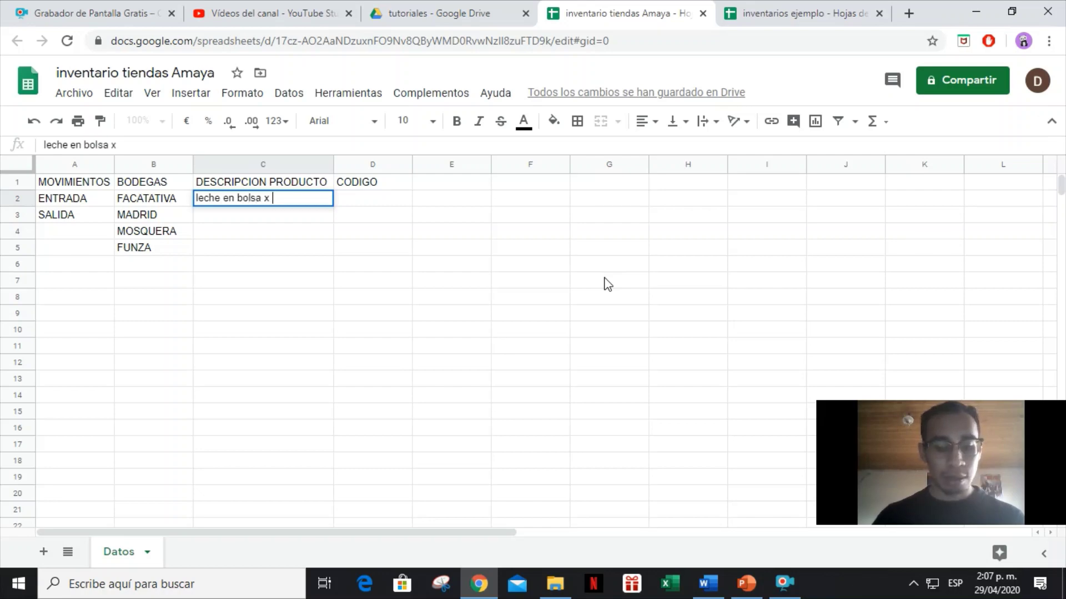
{"action": "type", "text": " 500 ml"}
{"action": "key", "text": "Return"}
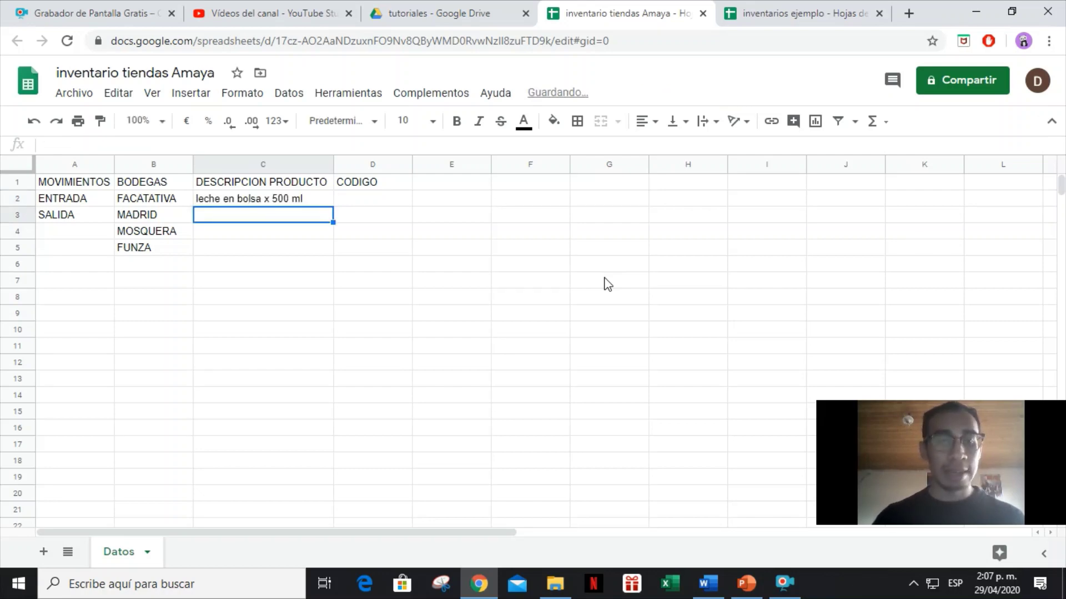
{"action": "type", "text": "l"}
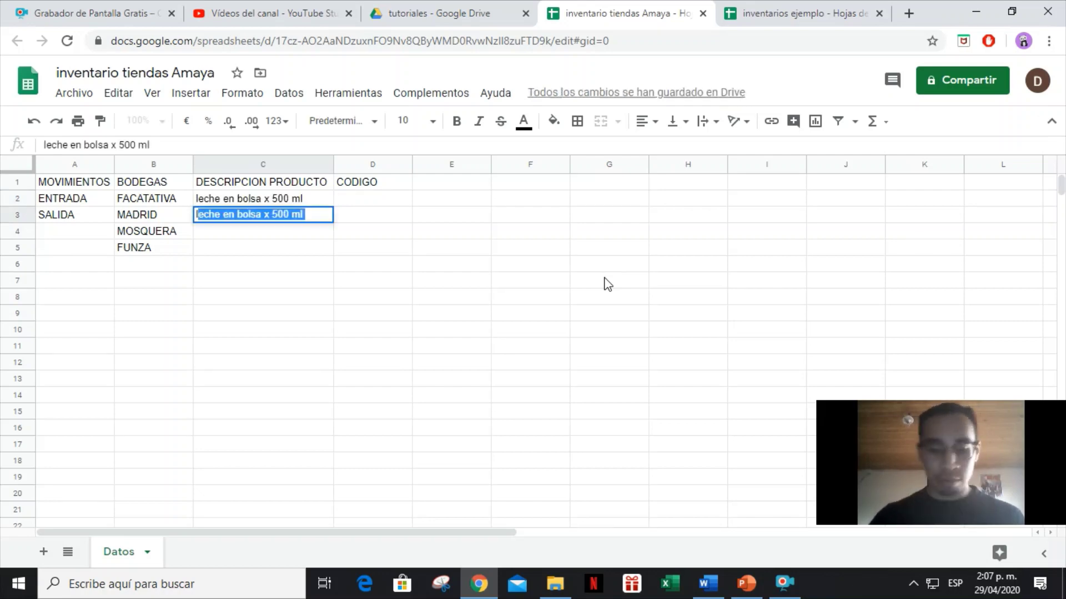
{"action": "type", "text": "ibra de papa"}
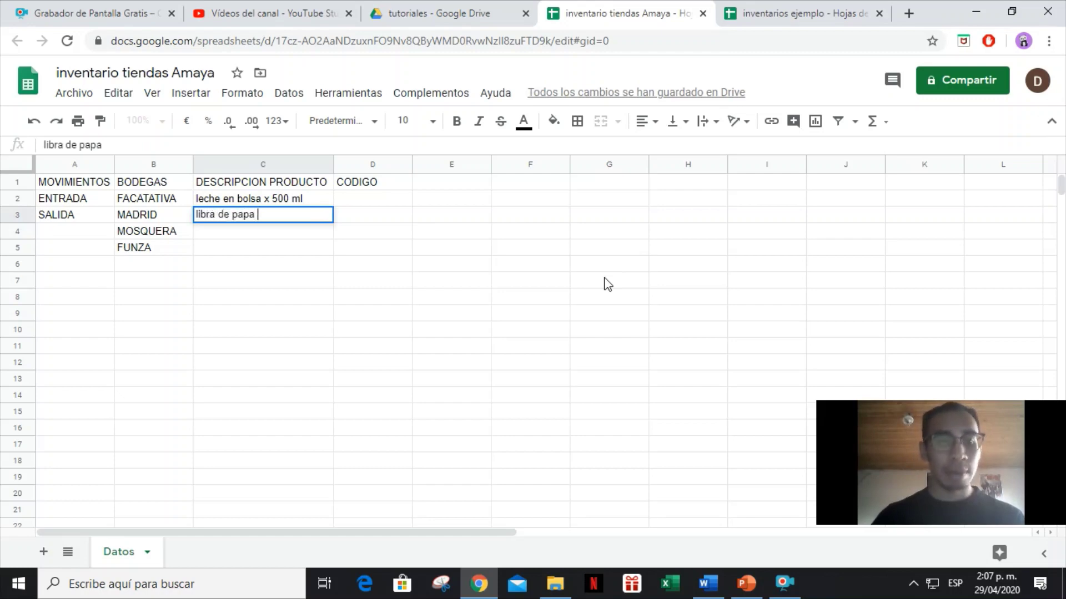
{"action": "key", "text": "Return"}
{"action": "type", "text": "li"}
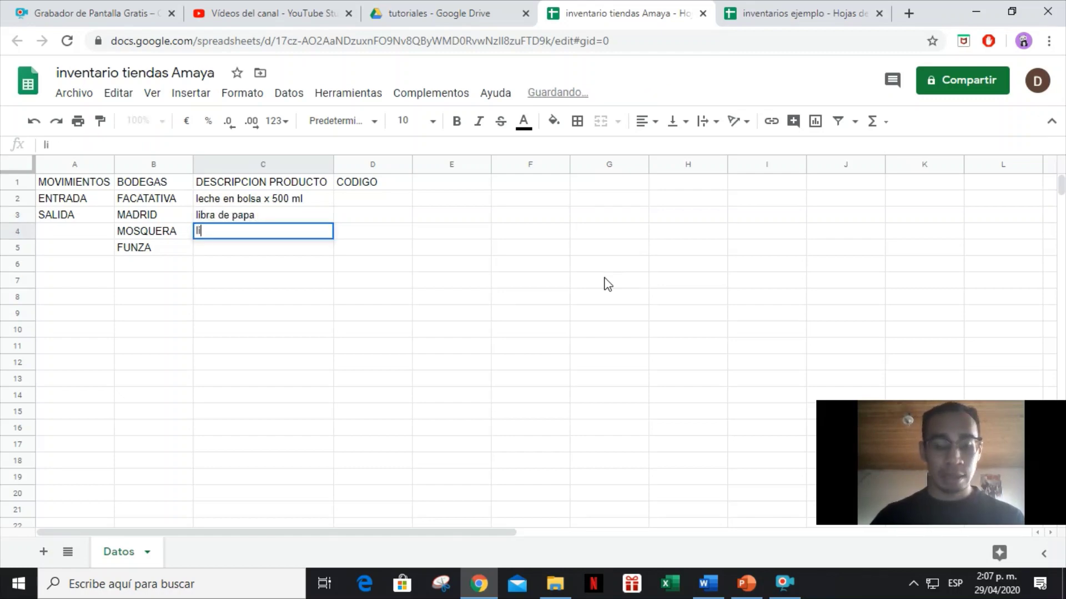
{"action": "type", "text": "bra de yuca"}
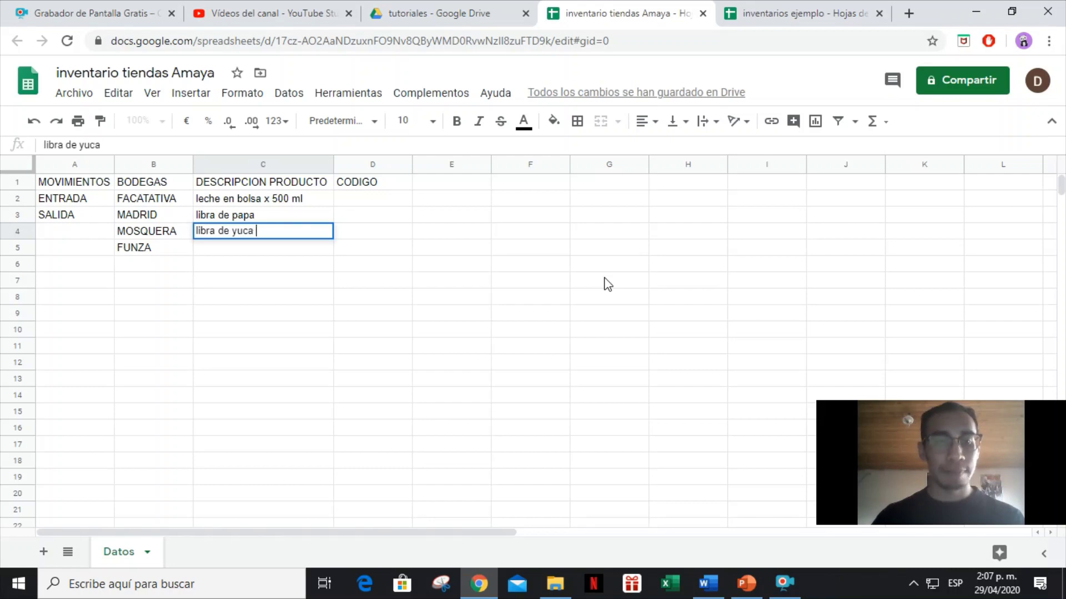
{"action": "key", "text": "Return"}
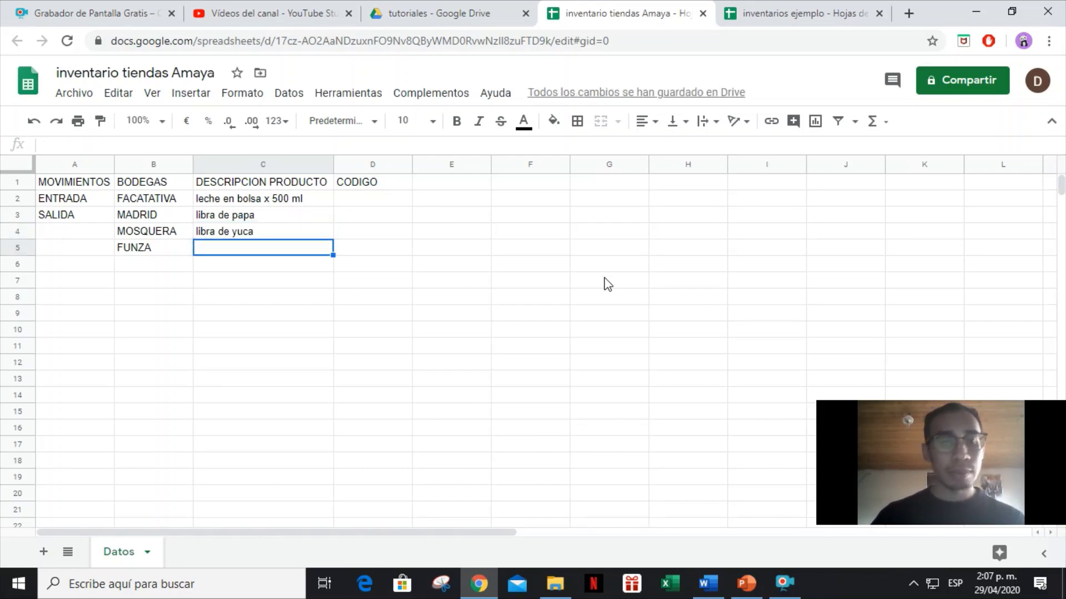
Add the lentejas and arroz pqte x 500 gr entries in C5:C6.
{"action": "type", "text": "li"}
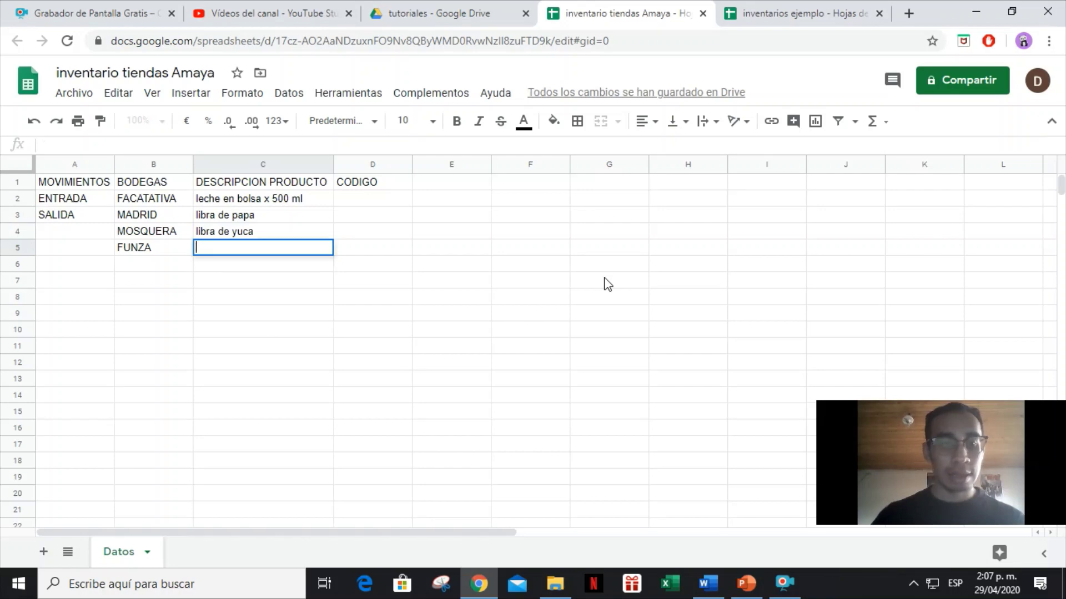
{"action": "type", "text": "lentejas pqte x"}
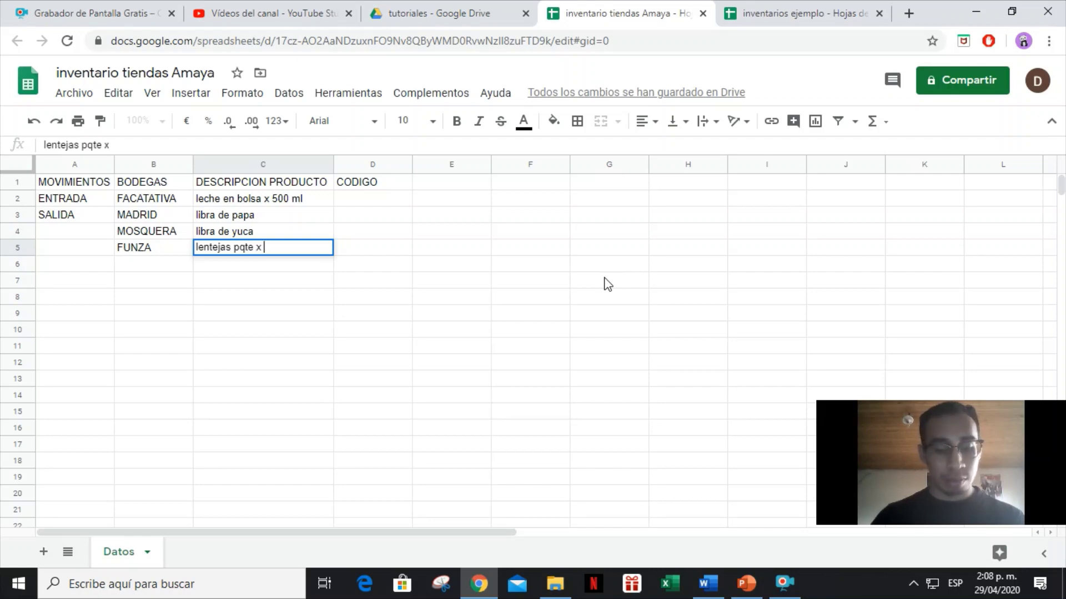
{"action": "type", "text": "500 gr"}
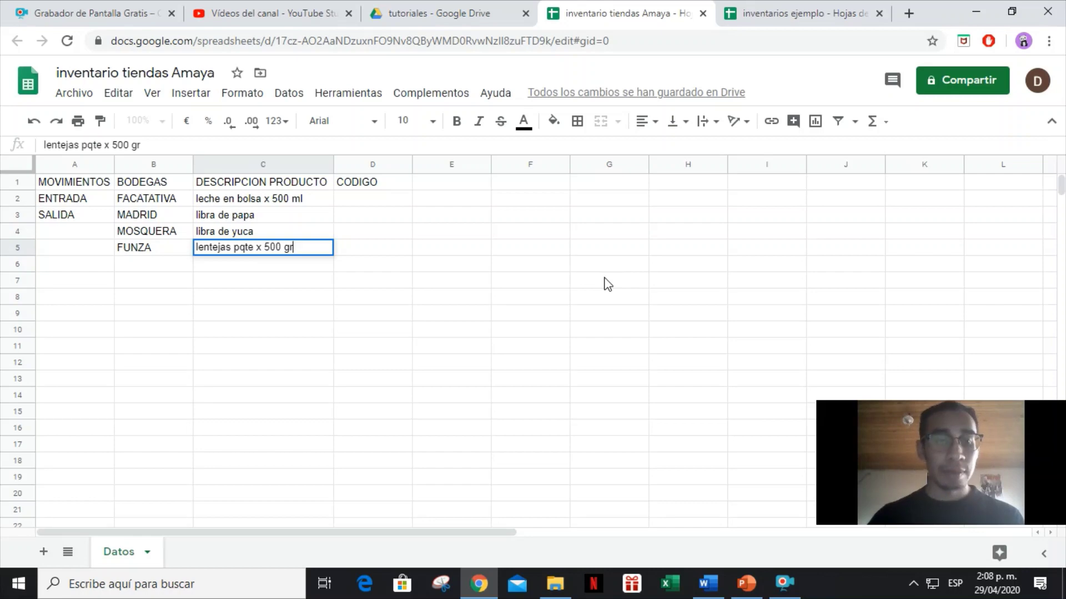
{"action": "key", "text": "Return"}
{"action": "type", "text": "arros"}
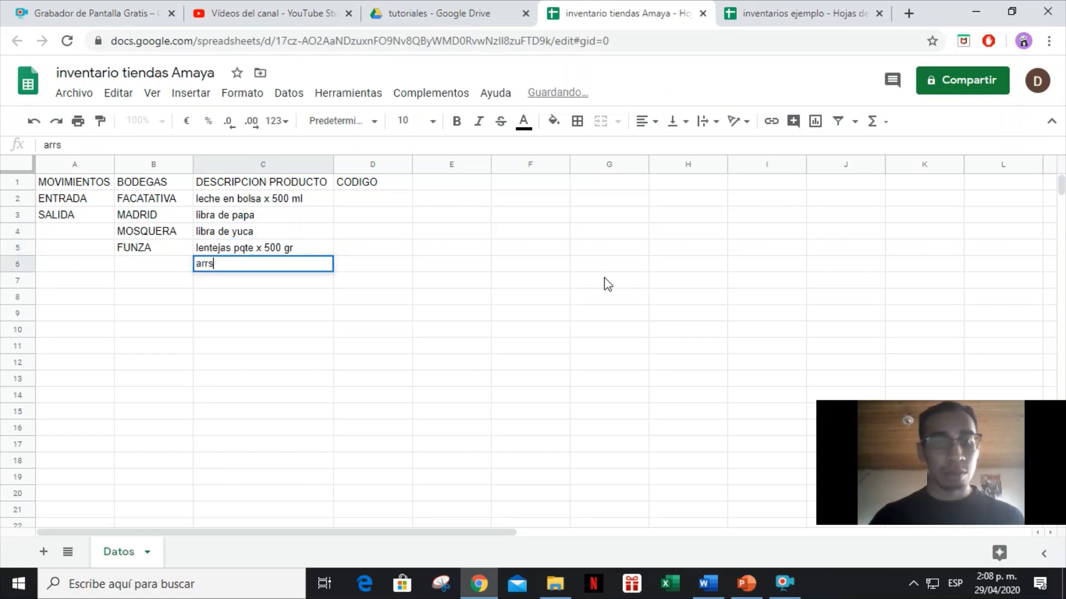
{"action": "key", "text": "BackSpace"}
{"action": "type", "text": "os"}
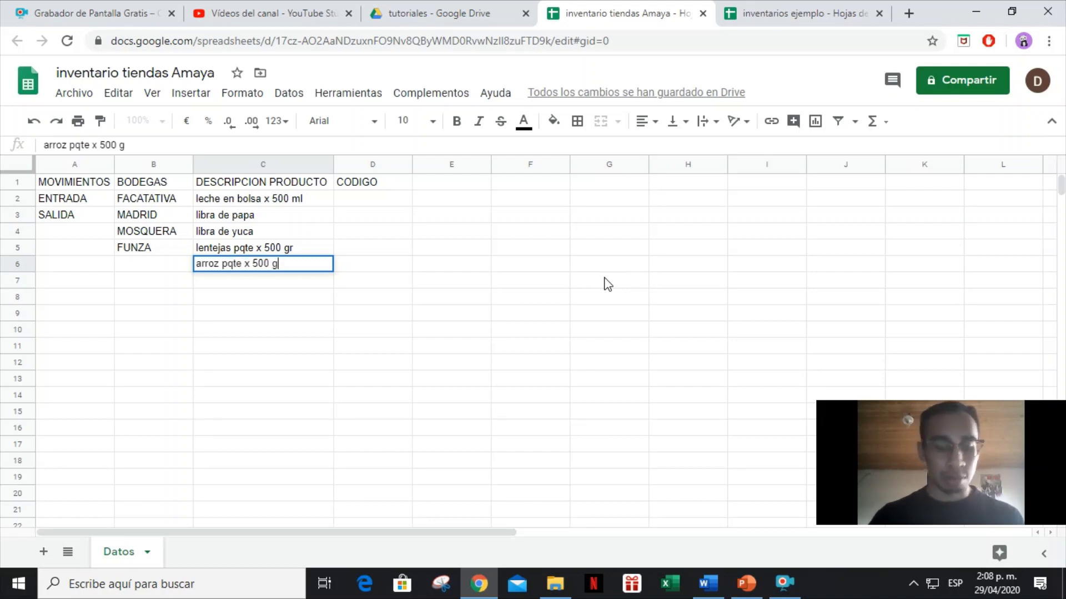
{"action": "key", "text": "Tab"}
{"action": "key", "text": "Up"}
{"action": "key", "text": "Up"}
{"action": "key", "text": "Up"}
{"action": "key", "text": "Up"}
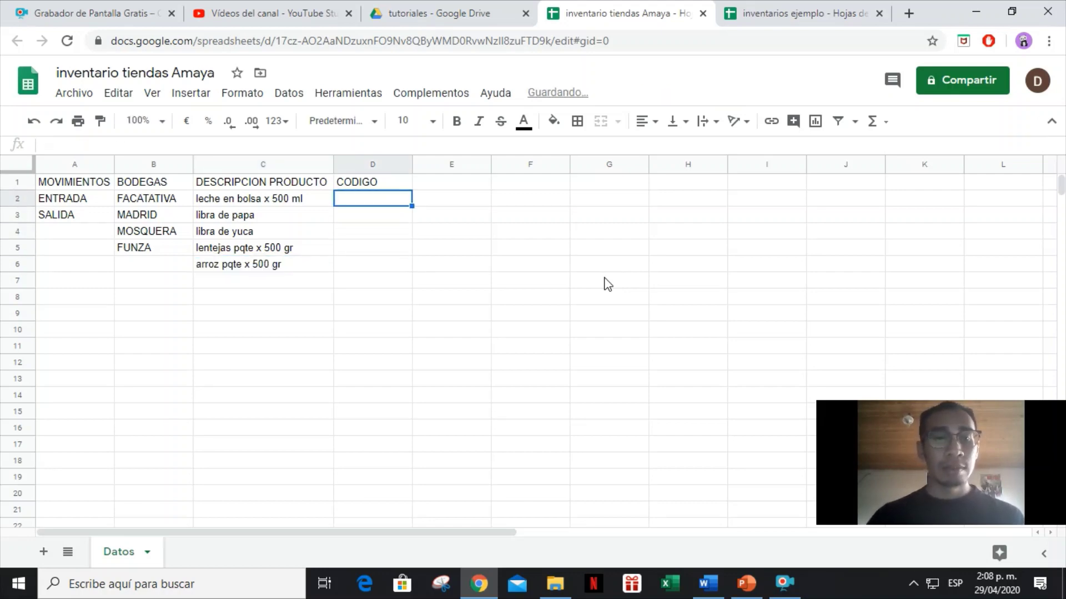
Enter trial codes 1, 2 and 3 in D2:D4, then return to D2.
{"action": "type", "text": "1"}
{"action": "key", "text": "Return"}
{"action": "type", "text": "2"}
{"action": "key", "text": "Return"}
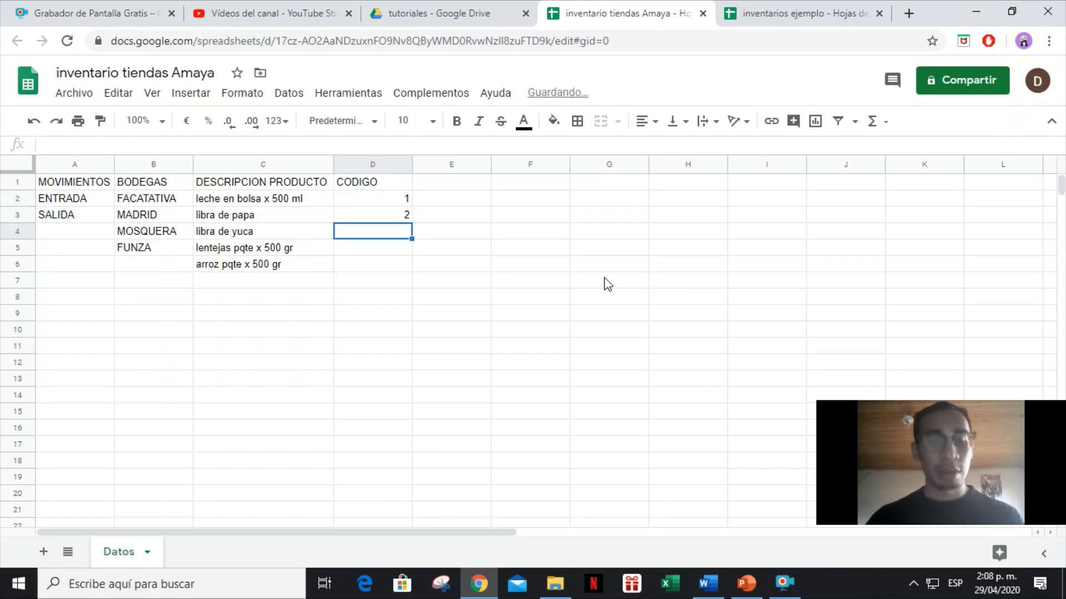
{"action": "type", "text": "3"}
{"action": "key", "text": "Return"}
{"action": "key", "text": "Up"}
{"action": "key", "text": "Up"}
{"action": "key", "text": "Up"}
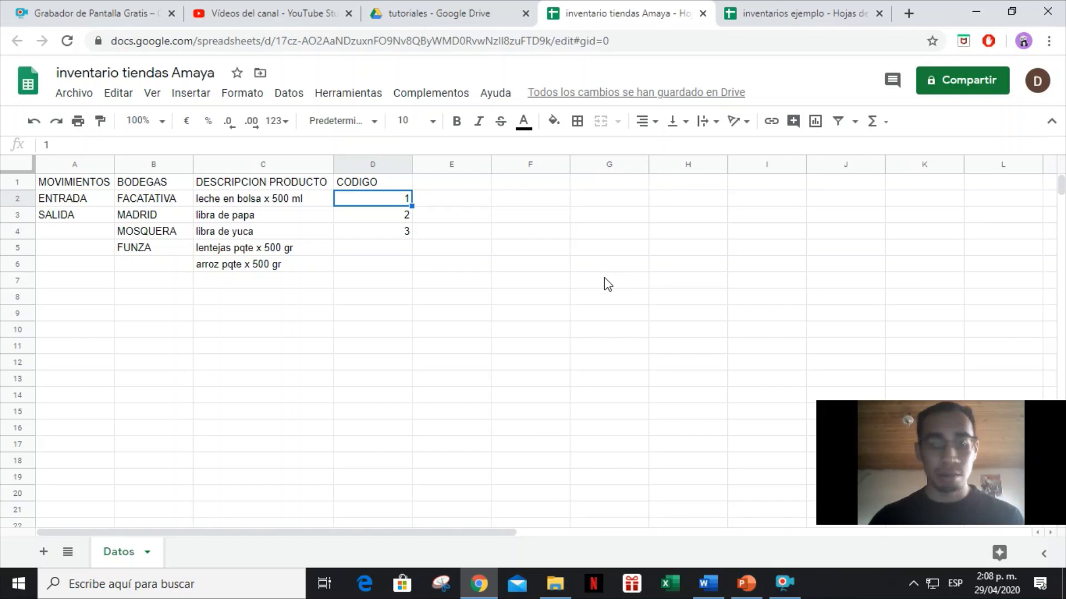
Replace them with codes SP1 through SP5 in D2:D6.
{"action": "type", "text": "S"}
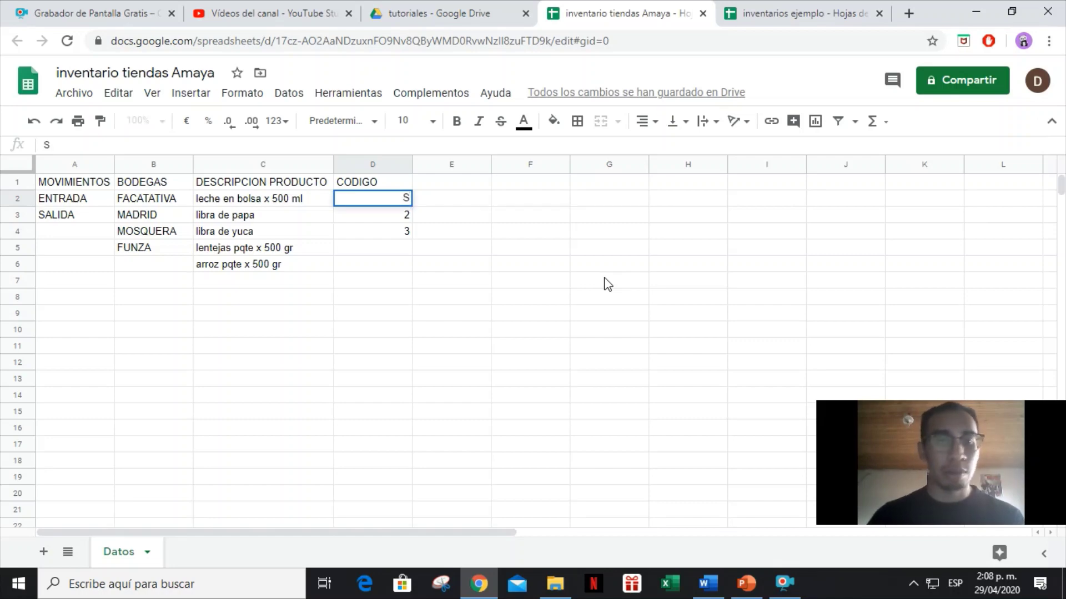
{"action": "type", "text": "P1"}
{"action": "key", "text": "Return"}
{"action": "type", "text": "SP"}
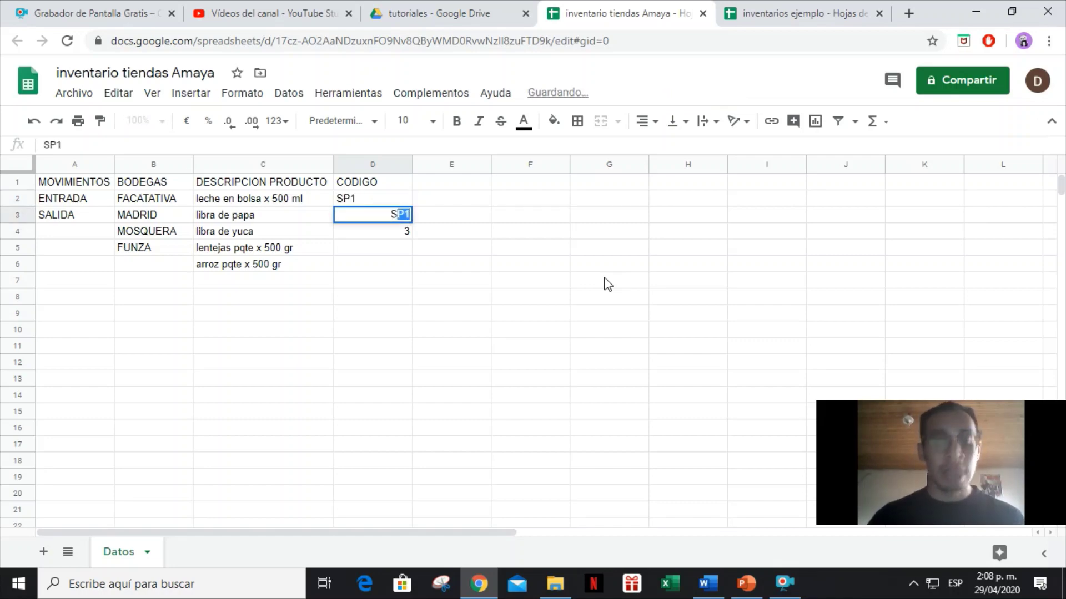
{"action": "type", "text": "2"}
{"action": "key", "text": "Return"}
{"action": "type", "text": "SP"}
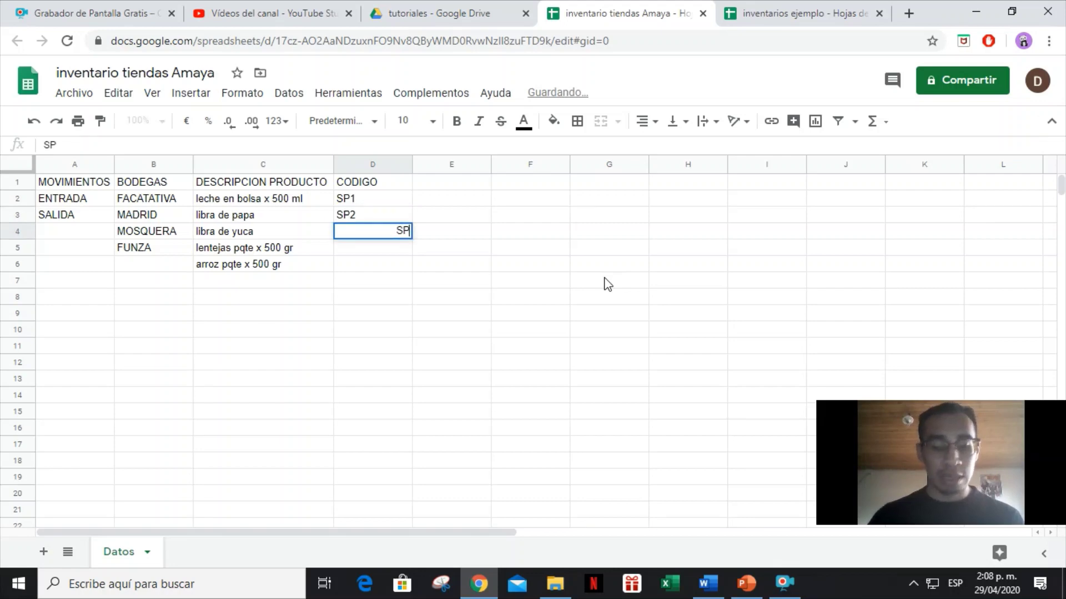
{"action": "key", "text": "Return"}
{"action": "type", "text": "SP"}
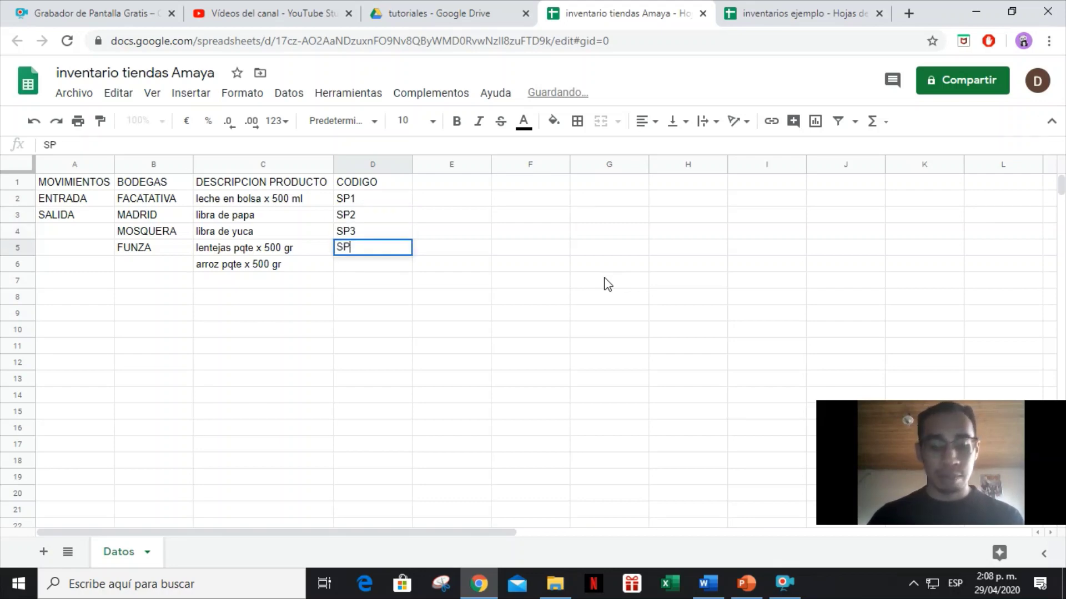
{"action": "type", "text": "4"}
{"action": "key", "text": "Return"}
{"action": "type", "text": "SP5"}
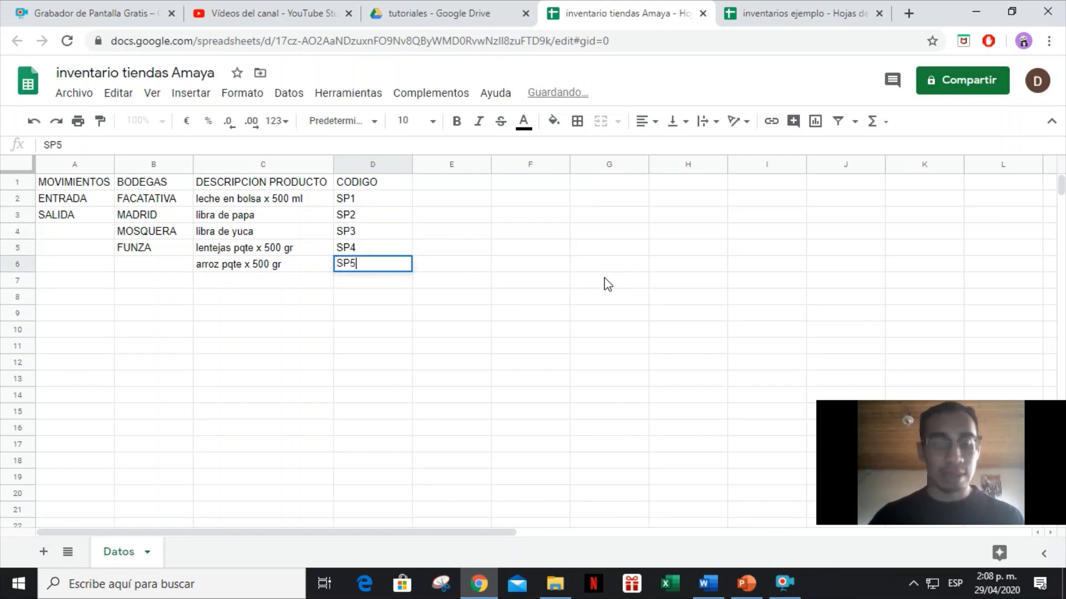
{"action": "key", "text": "Return"}
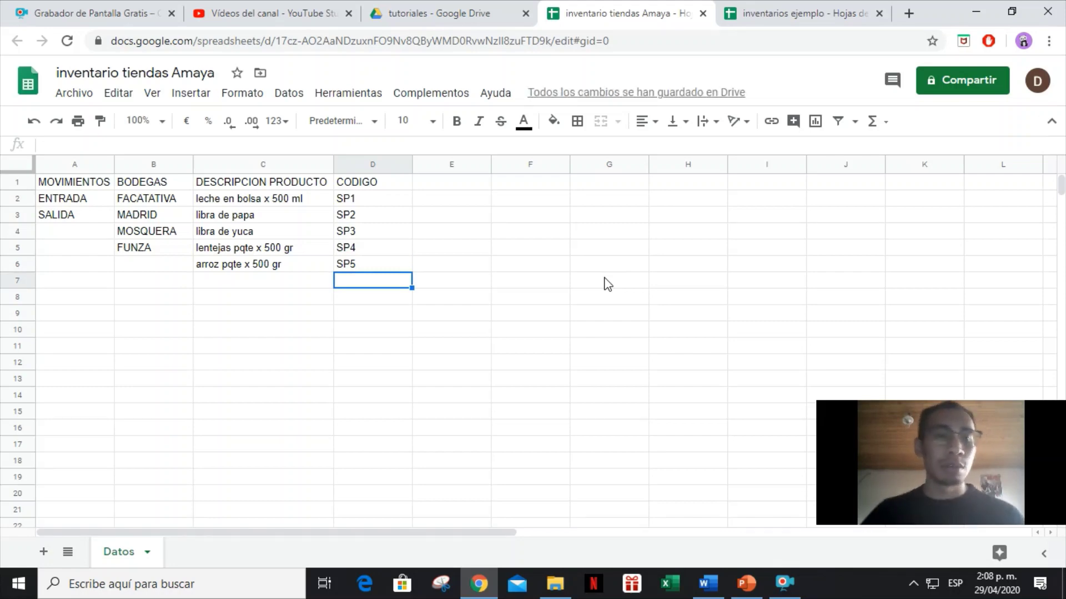
Unhide the Datos sheet in inventarios ejemplo, then go back to inventario tiendas Amaya.
{"action": "left_click", "coordinate": [772, 12]}
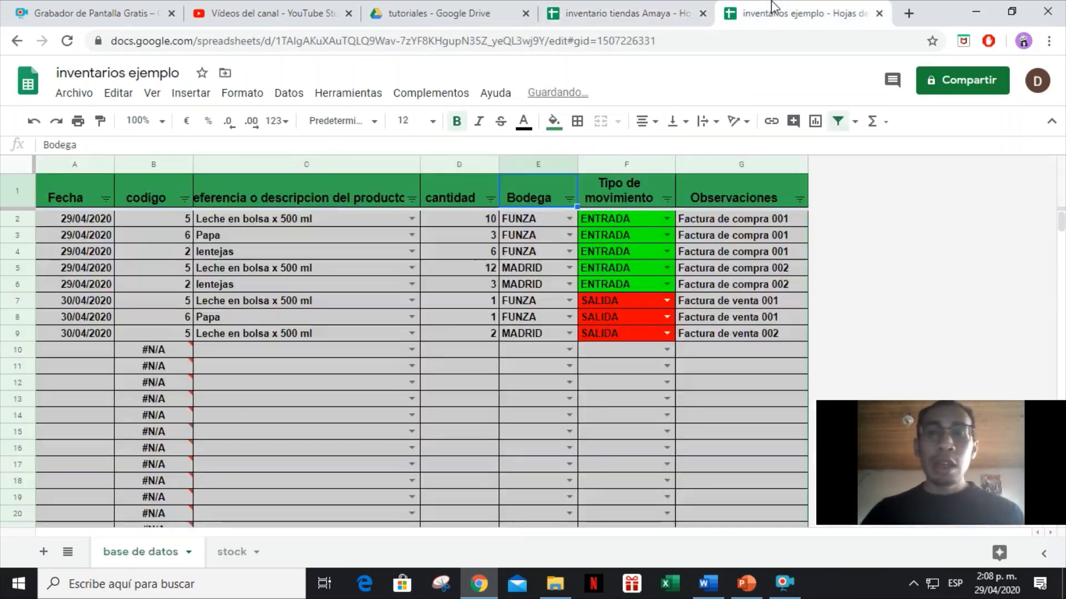
{"action": "left_click", "coordinate": [288, 93]}
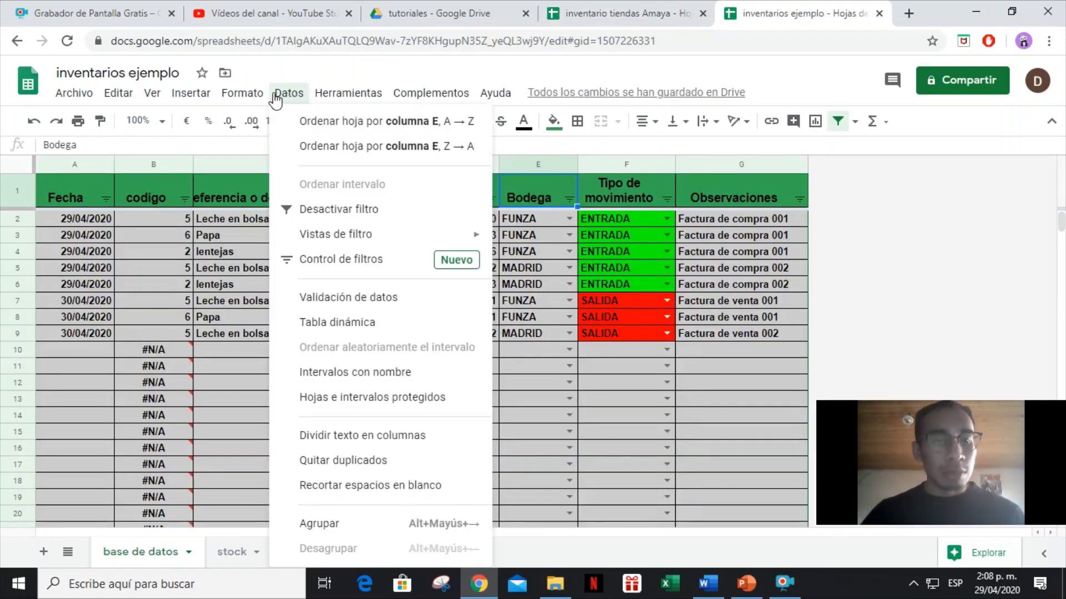
{"action": "mouse_move", "coordinate": [150, 95]}
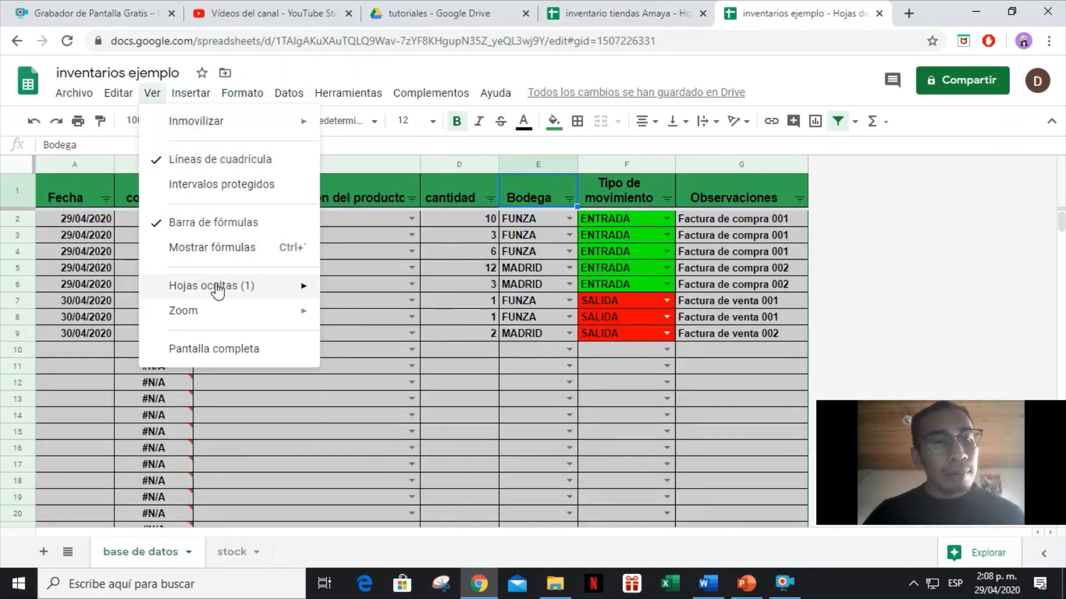
{"action": "mouse_move", "coordinate": [216, 288]}
{"action": "left_click", "coordinate": [346, 294]}
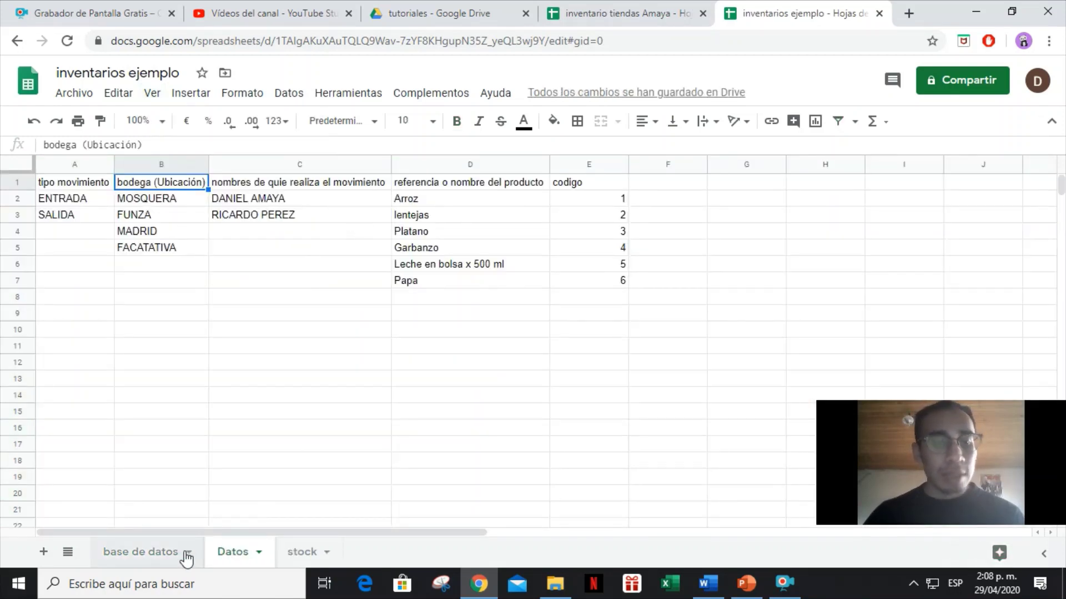
{"action": "key", "text": "alt+Tab"}
{"action": "left_click", "coordinate": [591, 12]}
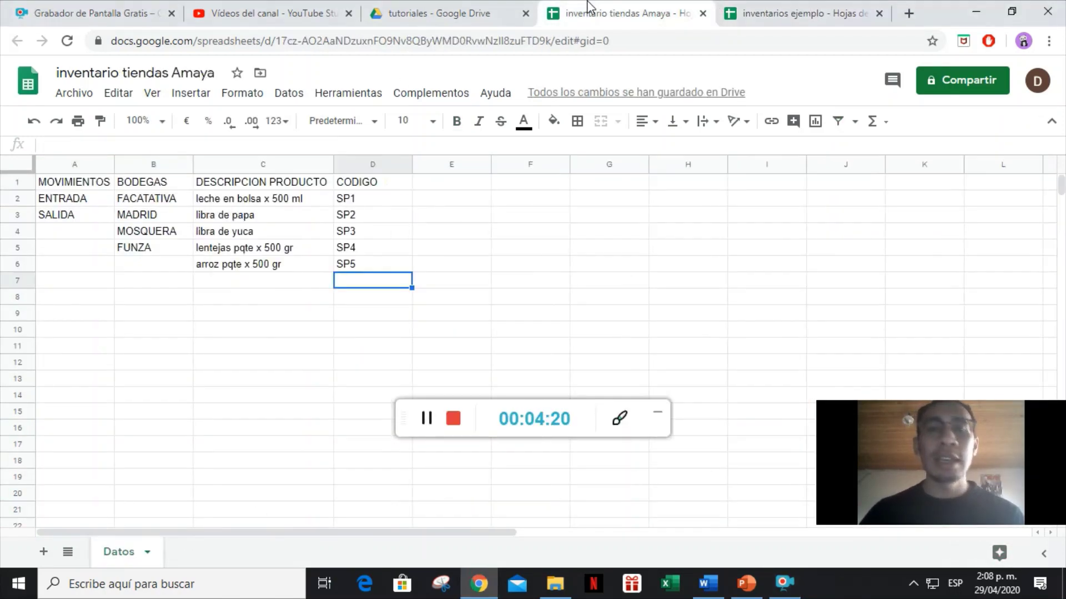
Enter the header FUNCIONARIO in cell E1 of the Datos sheet.
{"action": "left_click", "coordinate": [439, 185]}
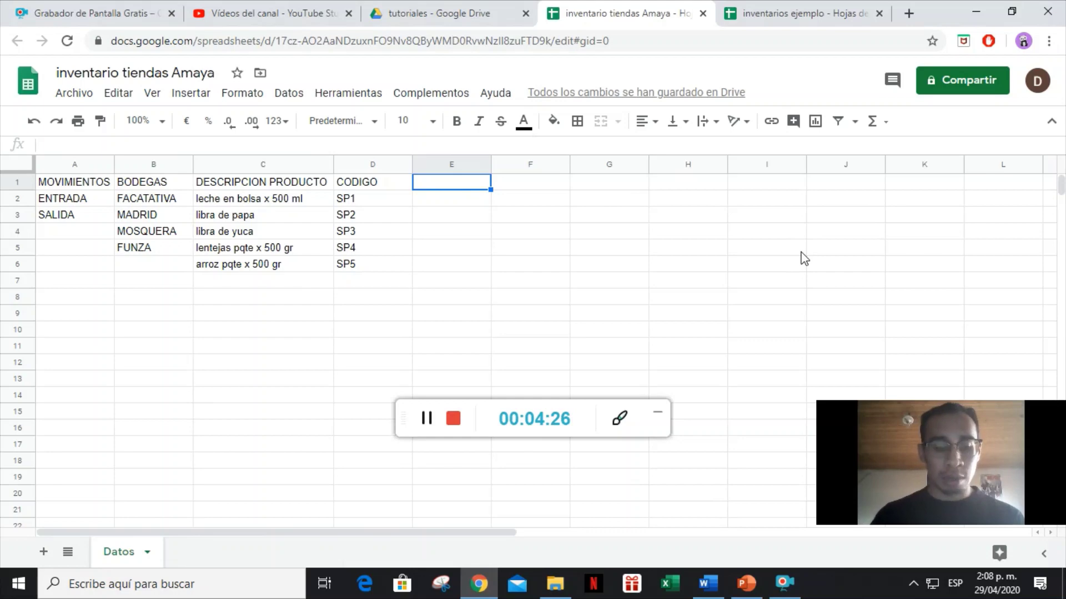
{"action": "type", "text": "nombre"}
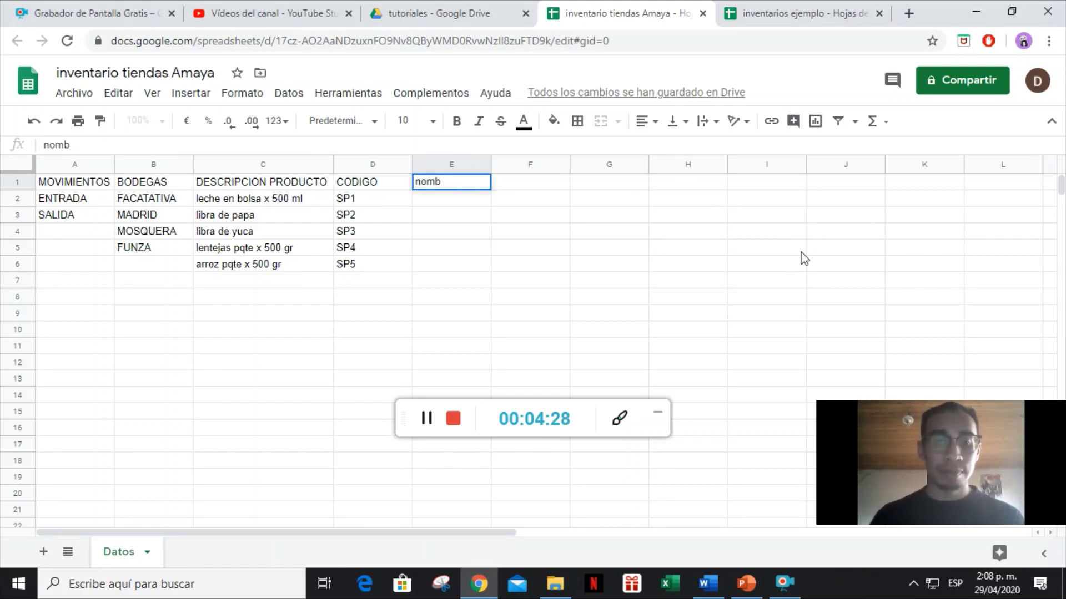
{"action": "key", "text": "BackSpace"}
{"action": "key", "text": "BackSpace"}
{"action": "key", "text": "BackSpace"}
{"action": "key", "text": "BackSpace"}
{"action": "type", "text": "NOMB"}
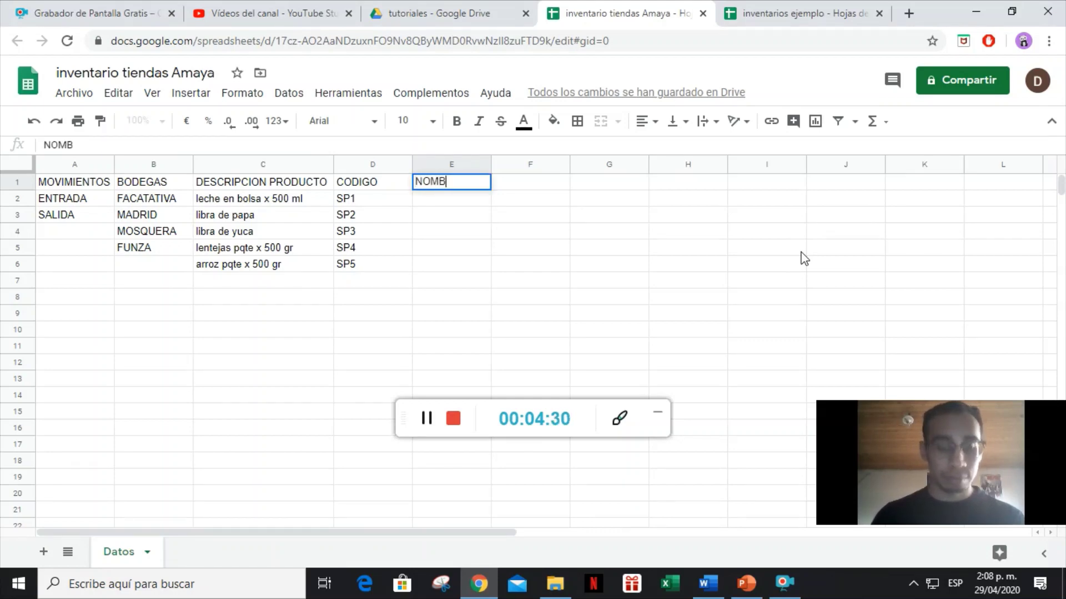
{"action": "type", "text": "RE QUIEN R"}
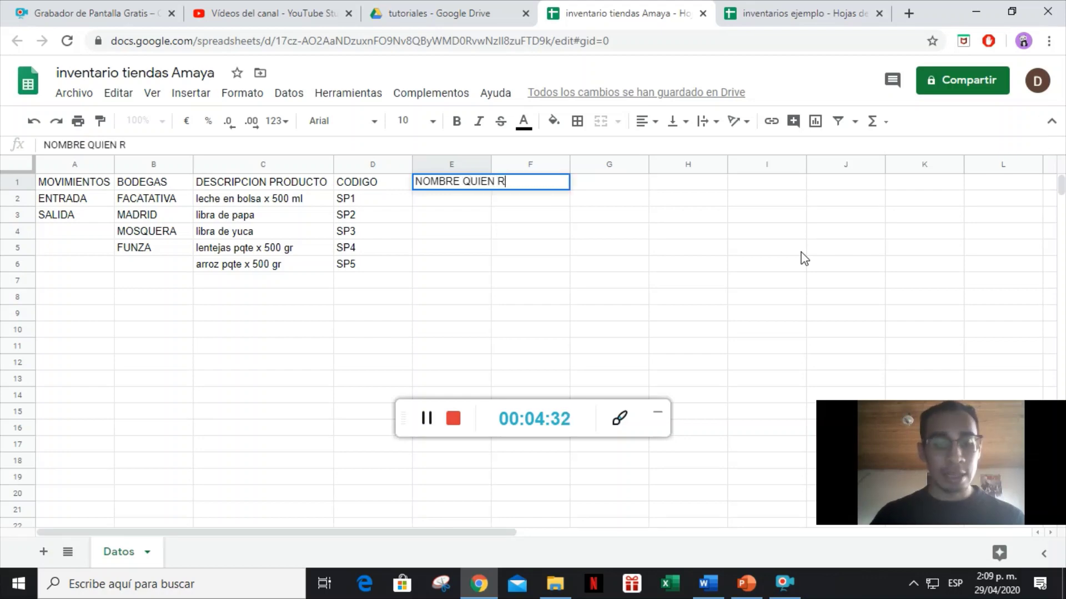
{"action": "type", "text": "EA"}
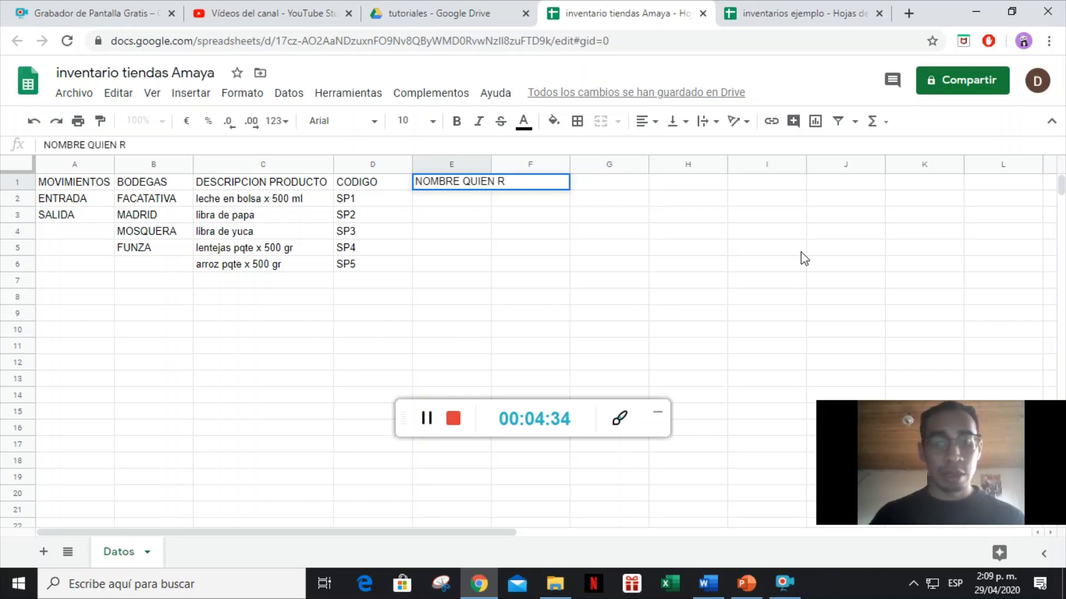
{"action": "key", "text": "BackSpace"}
{"action": "key", "text": "BackSpace"}
{"action": "key", "text": "BackSpace"}
{"action": "key", "text": "BackSpace"}
{"action": "key", "text": "BackSpace"}
{"action": "key", "text": "BackSpace"}
{"action": "key", "text": "BackSpace"}
{"action": "key", "text": "BackSpace"}
{"action": "key", "text": "BackSpace"}
{"action": "key", "text": "BackSpace"}
{"action": "key", "text": "BackSpace"}
{"action": "key", "text": "BackSpace"}
{"action": "key", "text": "BackSpace"}
{"action": "key", "text": "BackSpace"}
{"action": "type", "text": "FUNCION"}
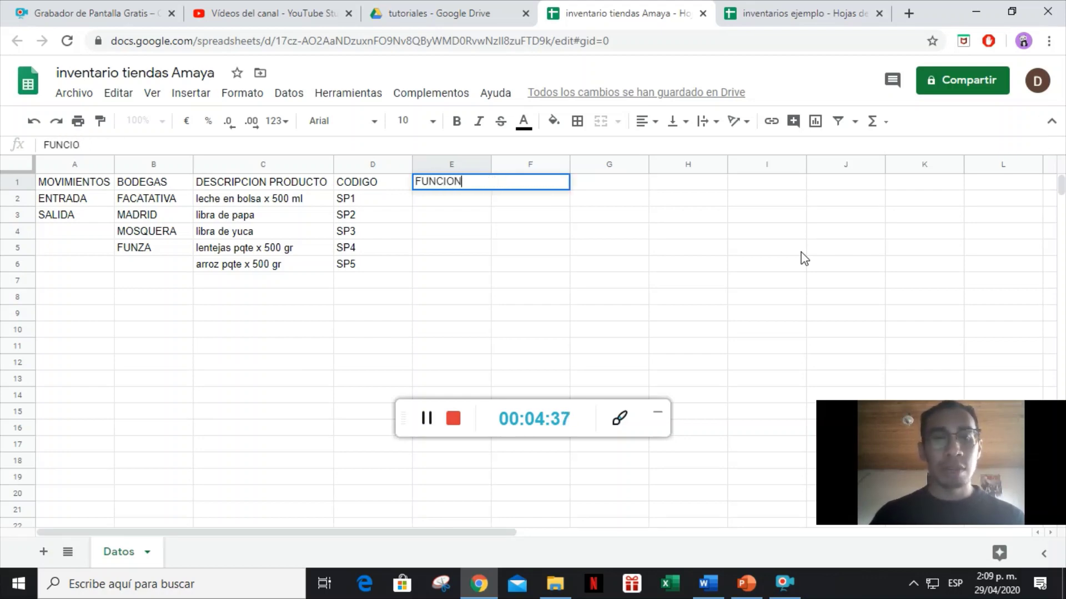
{"action": "type", "text": "ARIO"}
{"action": "key", "text": "Return"}
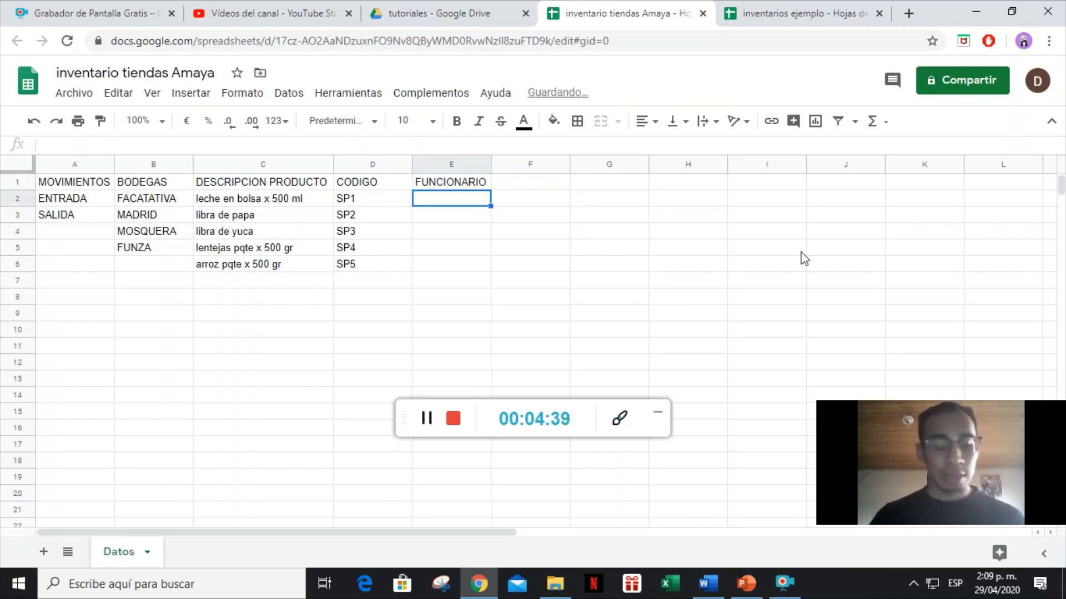
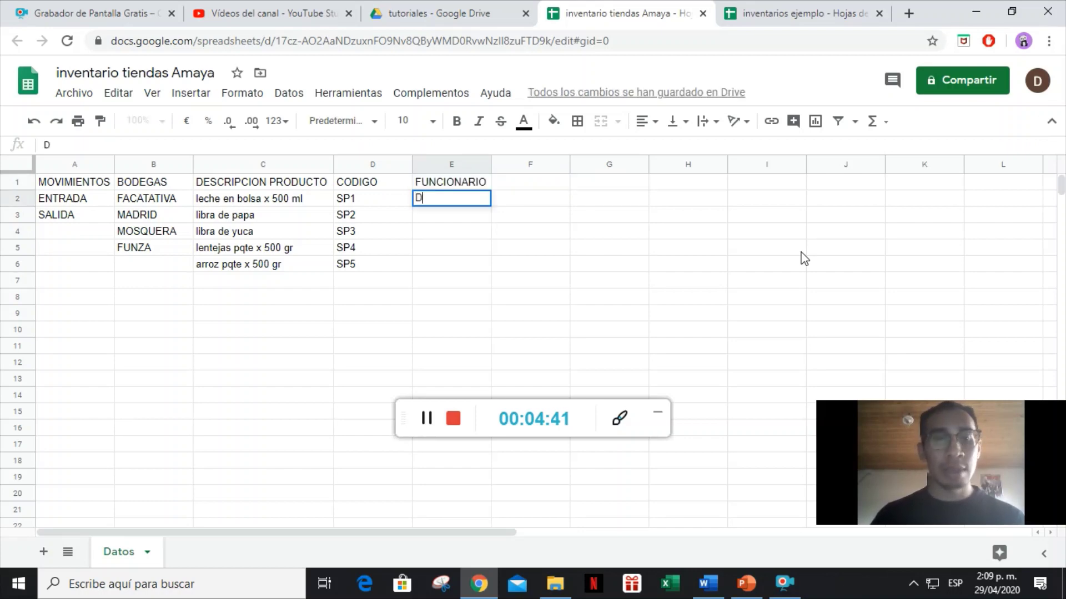
Enter two staff members' full names in E2 and E3 and widen column E to fit them.
{"action": "key", "text": "Return"}
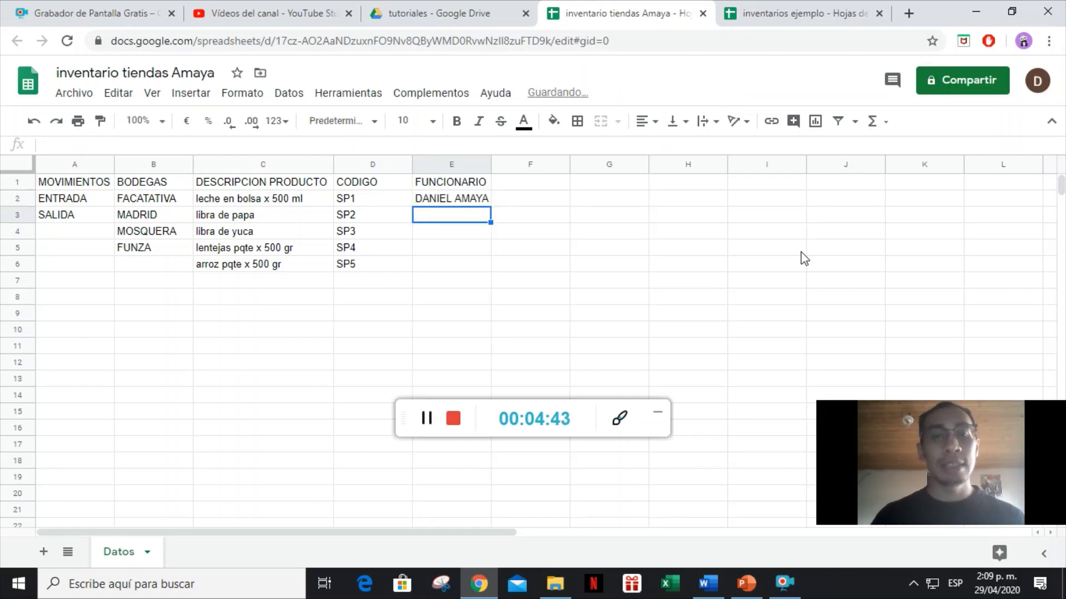
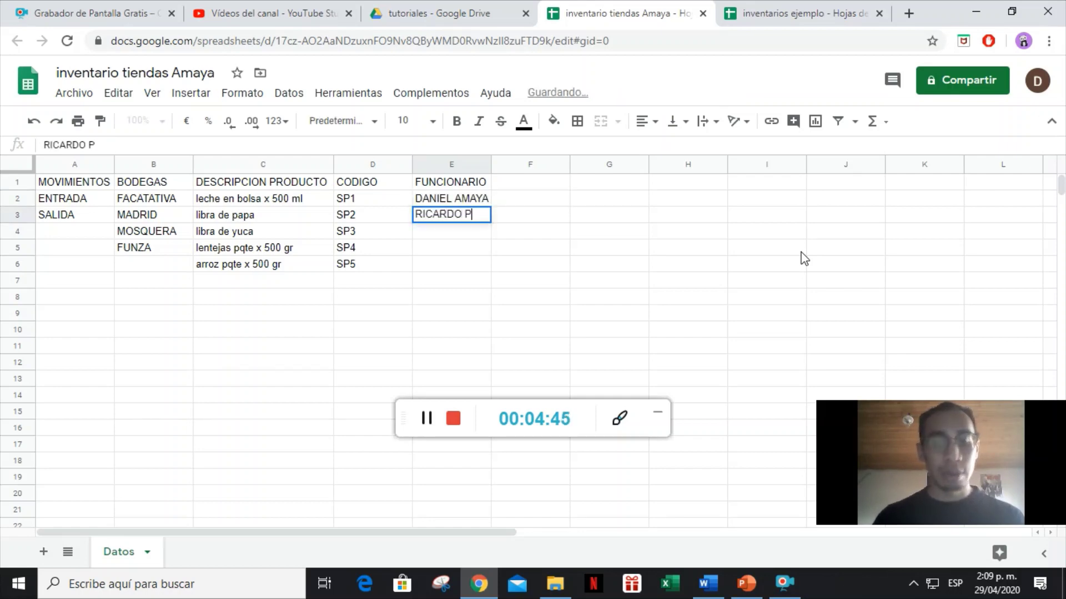
{"action": "key", "text": "Return"}
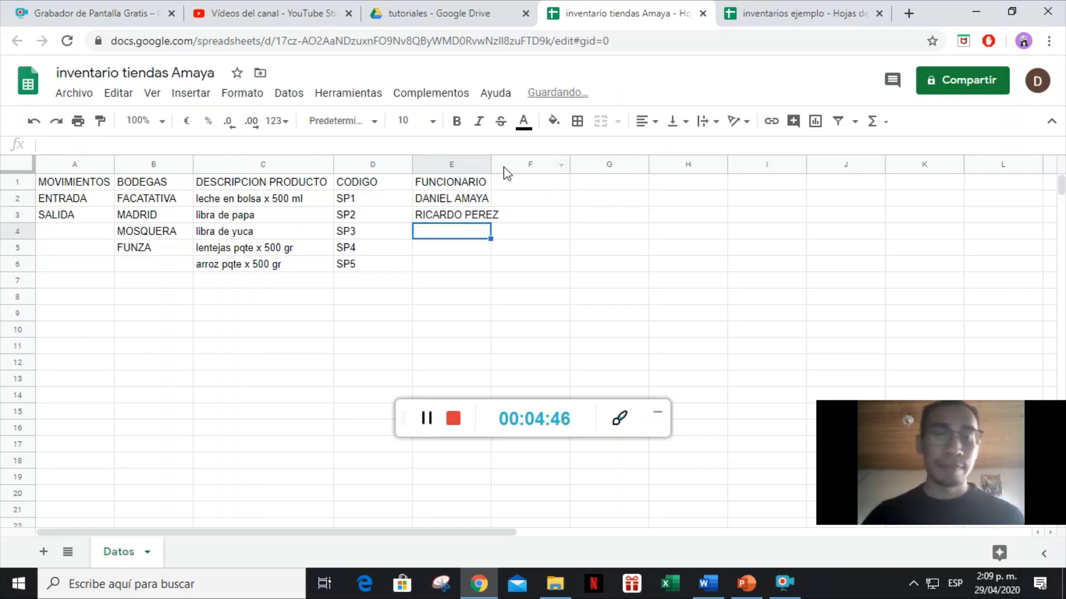
{"action": "left_click_drag", "start_coordinate": [489, 163], "coordinate": [500, 164]}
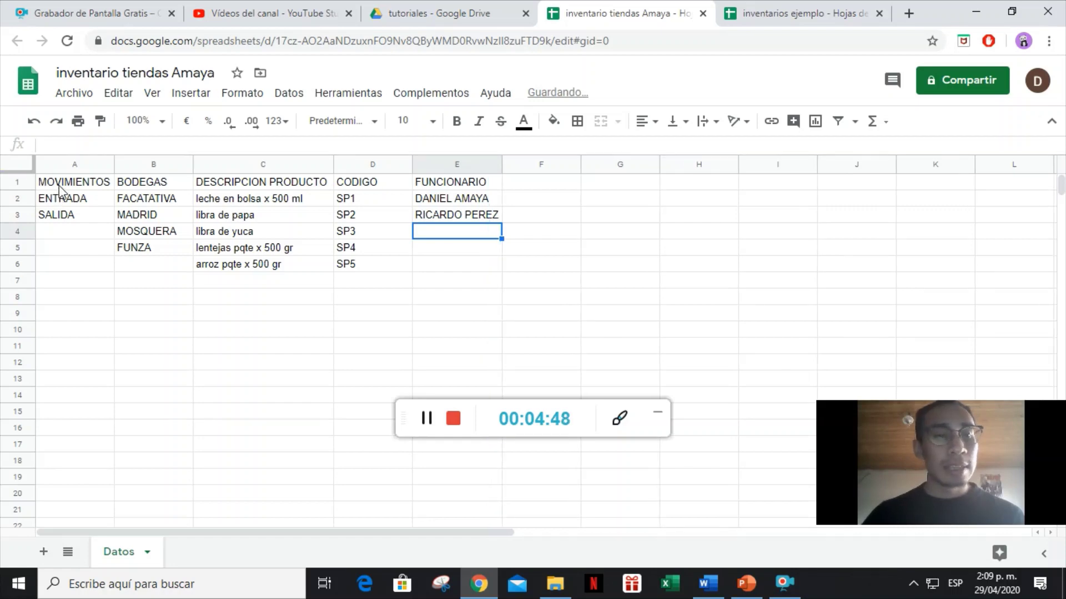
{"action": "left_click_drag", "start_coordinate": [56, 186], "coordinate": [472, 280]}
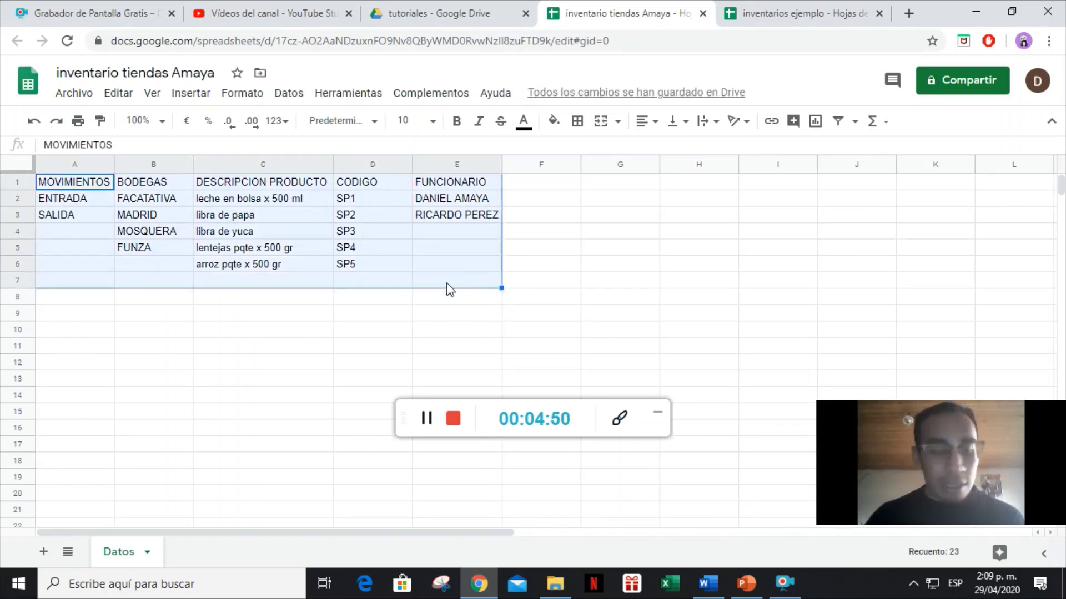
Insert a second sheet tab and rename it 'Base de Datos'.
{"action": "left_click", "coordinate": [189, 367]}
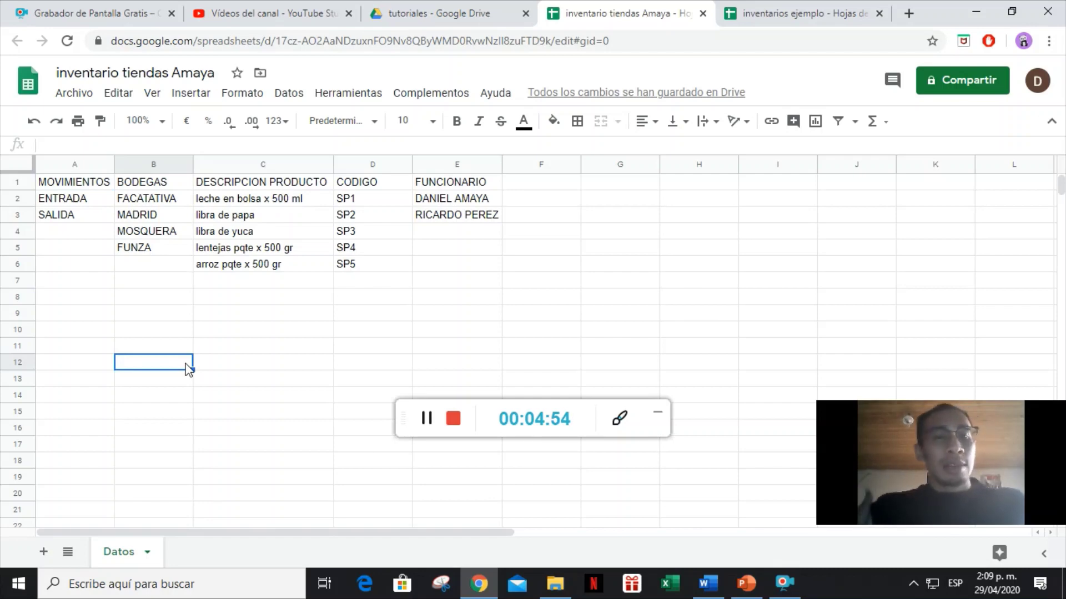
{"action": "left_click", "coordinate": [655, 417]}
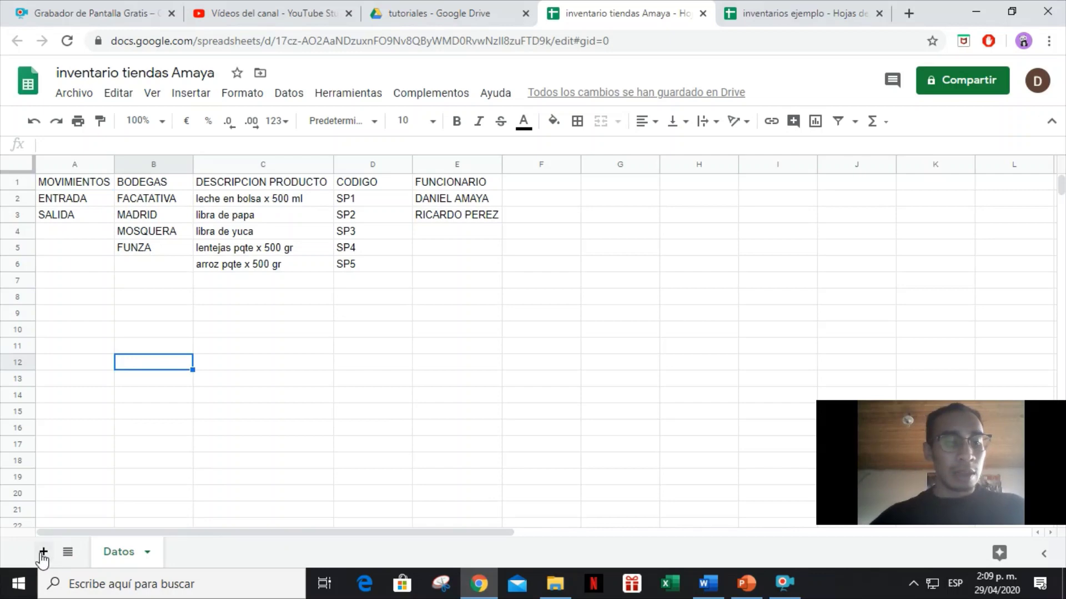
{"action": "left_click", "coordinate": [42, 552]}
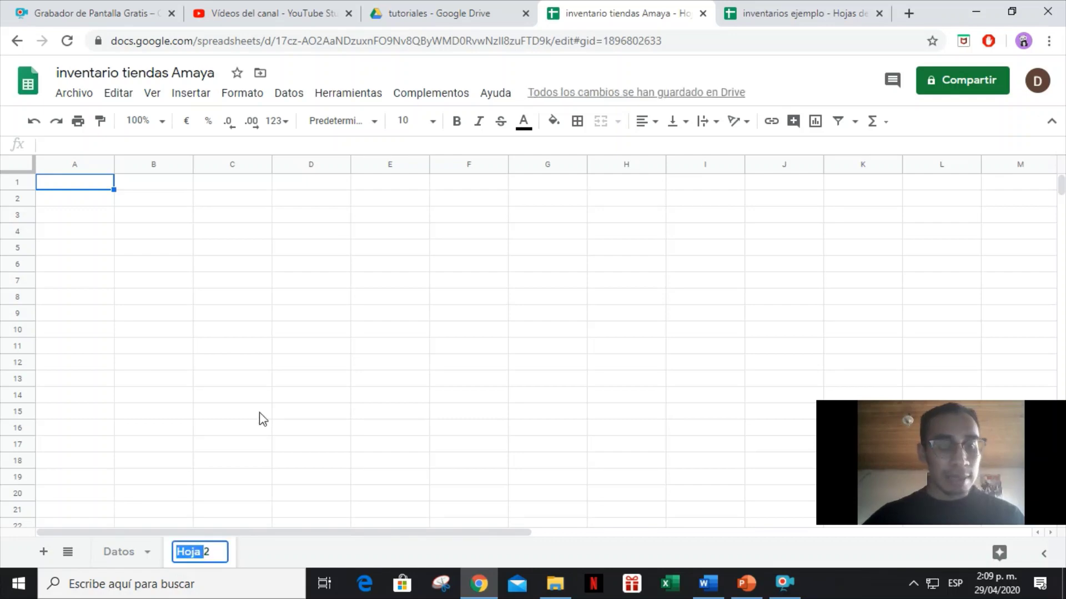
{"action": "key", "text": "BackSpace"}
{"action": "key", "text": "BackSpace"}
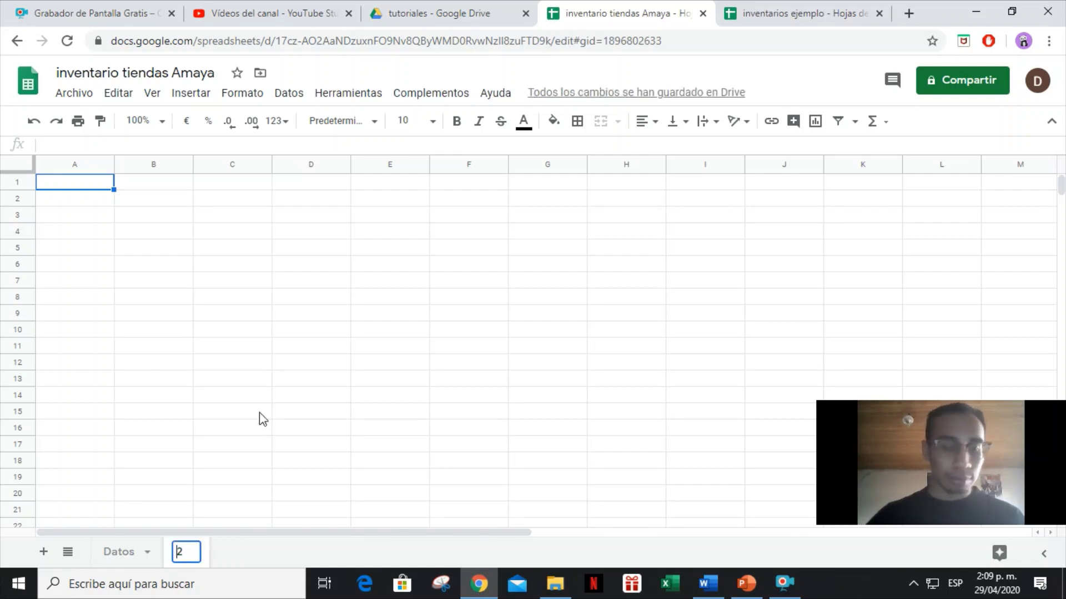
{"action": "type", "text": "bASE"}
{"action": "key", "text": "BackSpace"}
{"action": "key", "text": "BackSpace"}
{"action": "key", "text": "BackSpace"}
{"action": "key", "text": "BackSpace"}
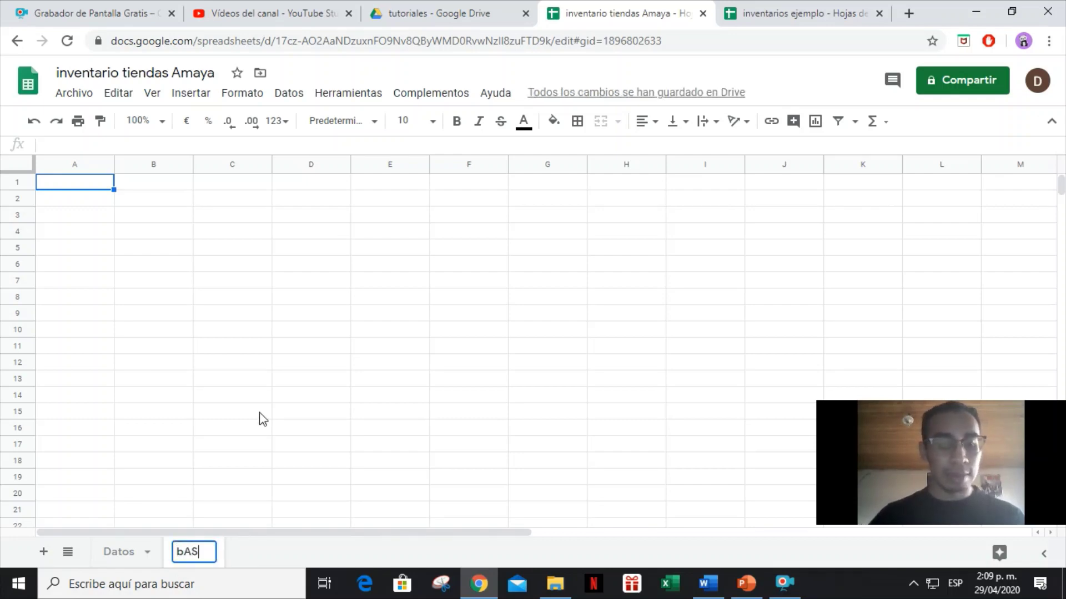
{"action": "type", "text": "Base d"}
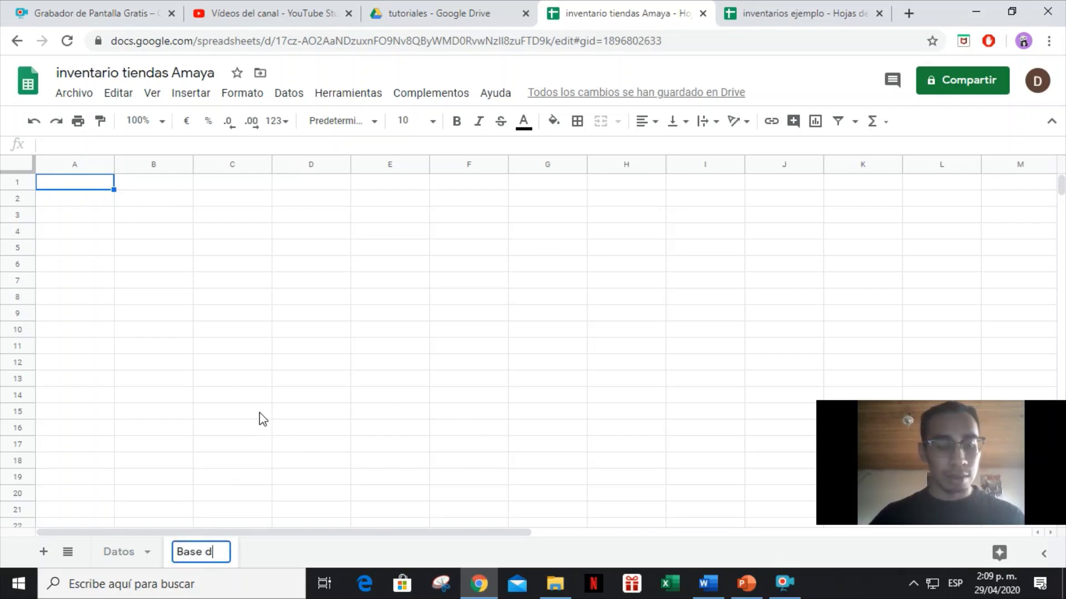
{"action": "type", "text": "e Datos"}
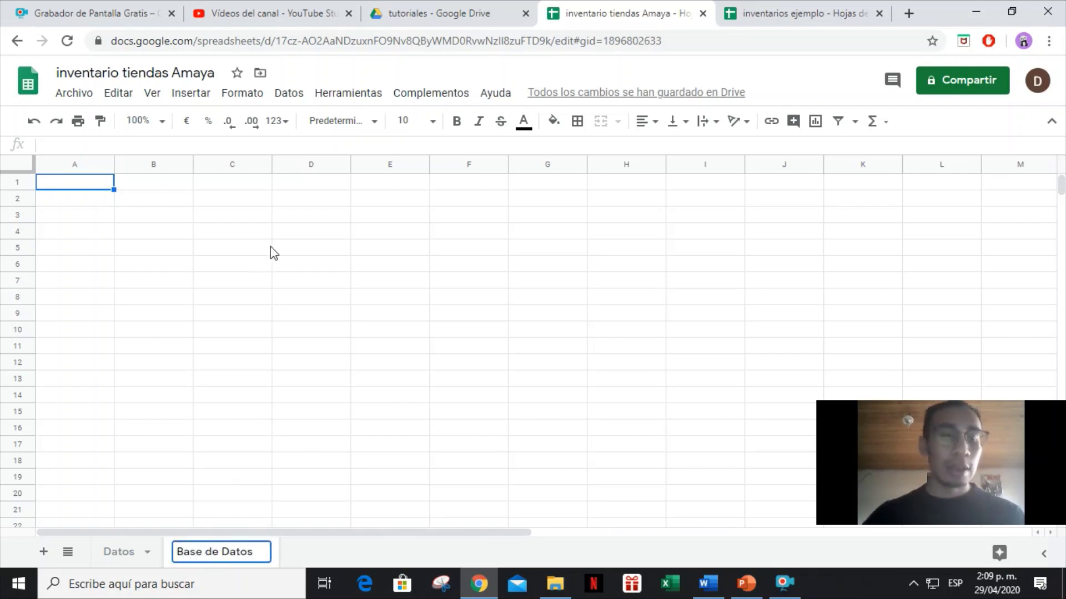
{"action": "left_click", "coordinate": [269, 252]}
{"action": "left_click", "coordinate": [92, 187]}
Enter the header Fecha in cell A1.
{"action": "type", "text": "fecha"}
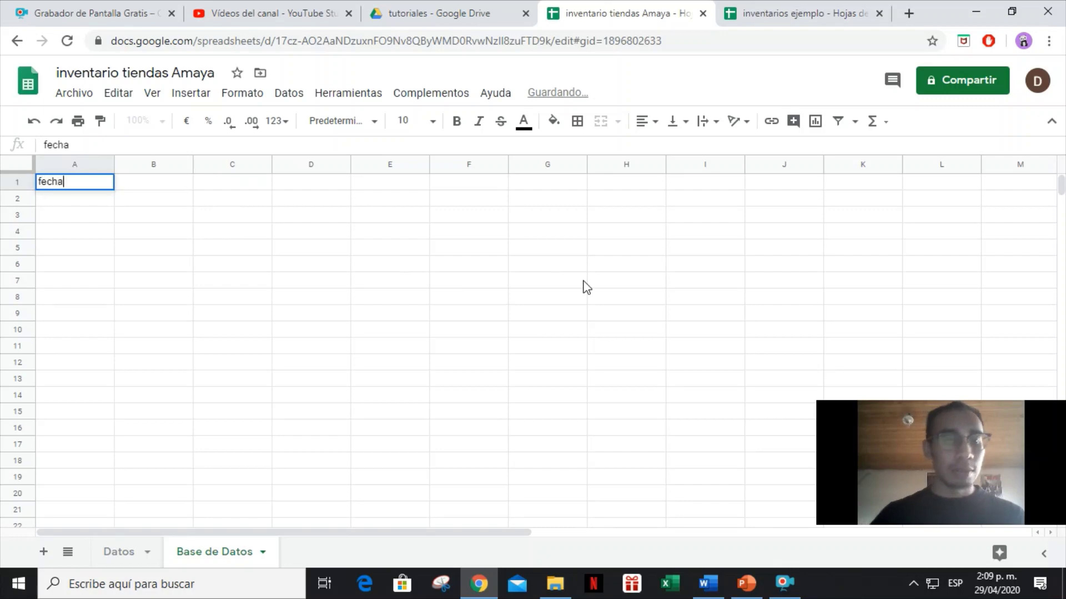
{"action": "key", "text": "BackSpace"}
{"action": "key", "text": "BackSpace"}
{"action": "type", "text": "Fec"}
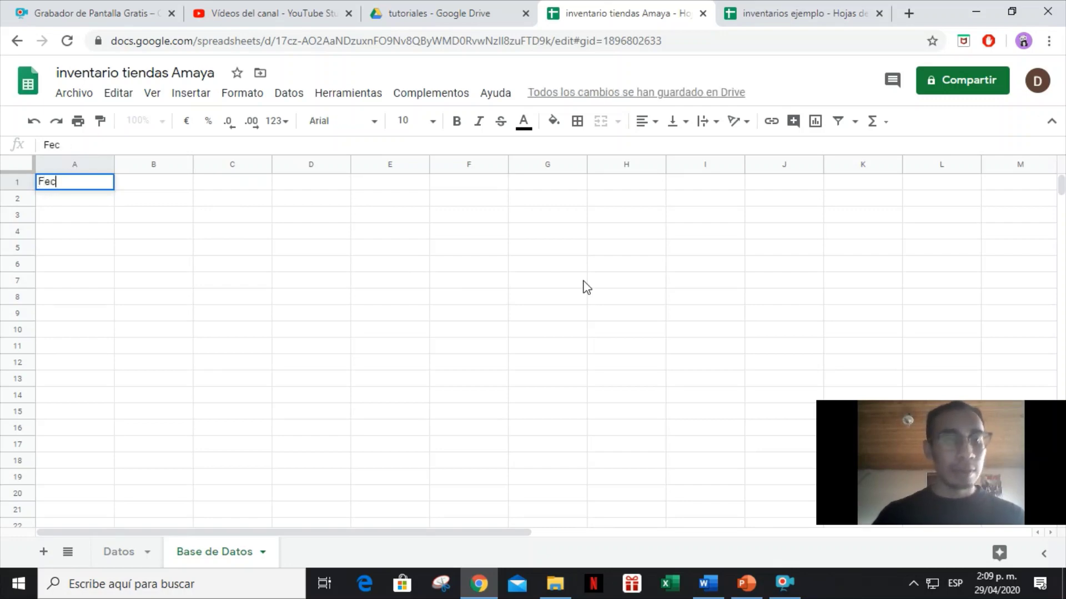
{"action": "type", "text": "ha"}
{"action": "key", "text": "Tab"}
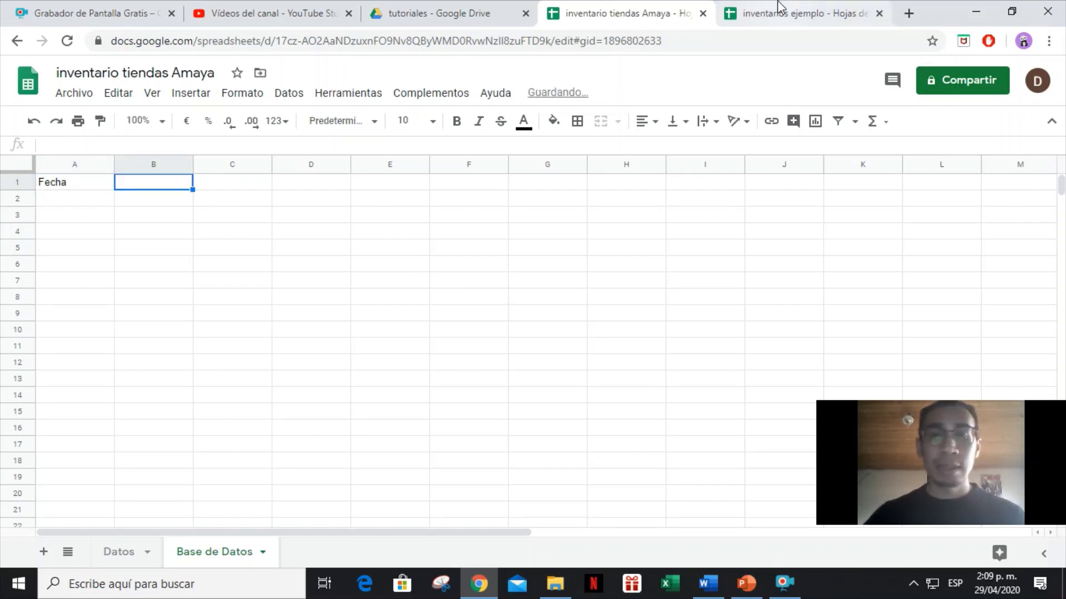
Copy the header row A1:G1 from the inventarios ejemplo workbook and paste it as values into row 1.
{"action": "left_click", "coordinate": [780, 7]}
{"action": "left_click", "coordinate": [144, 552]}
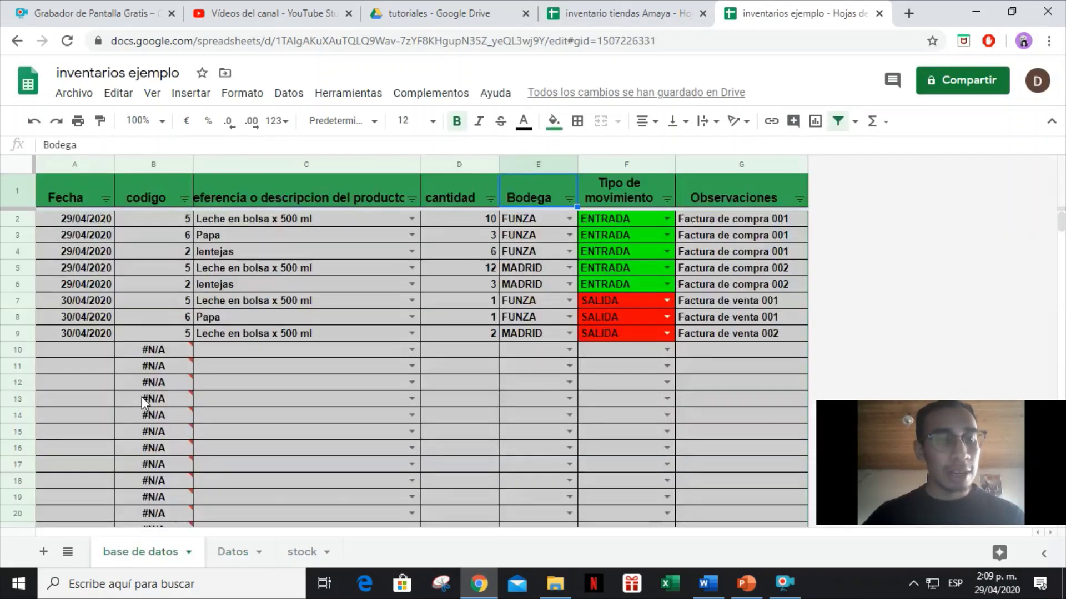
{"action": "left_click_drag", "start_coordinate": [75, 188], "coordinate": [708, 185]}
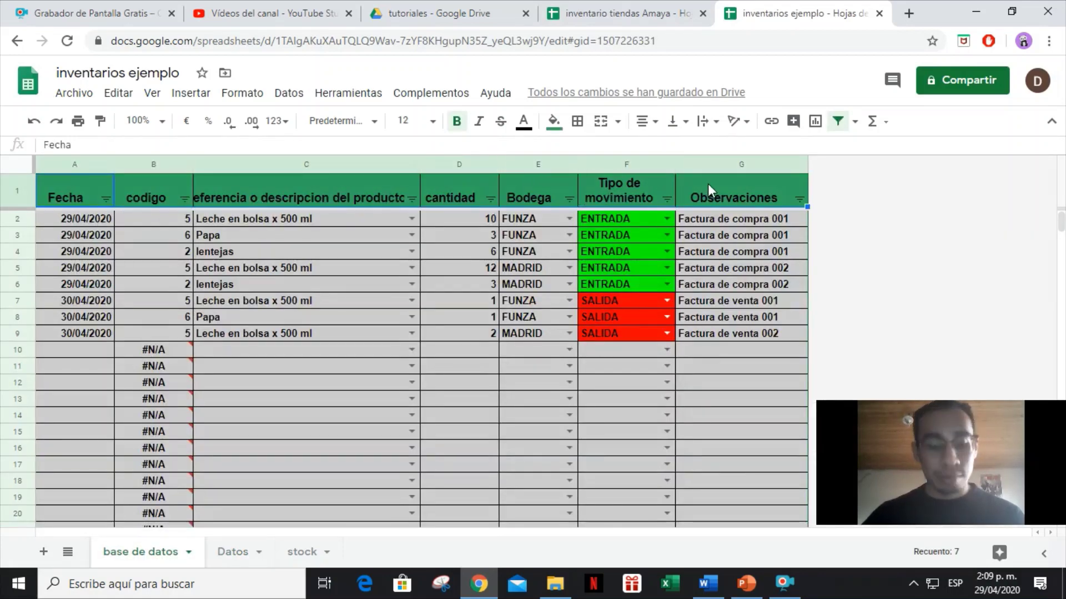
{"action": "key", "text": "ctrl+c"}
{"action": "left_click", "coordinate": [621, 13]}
{"action": "left_click", "coordinate": [62, 184]}
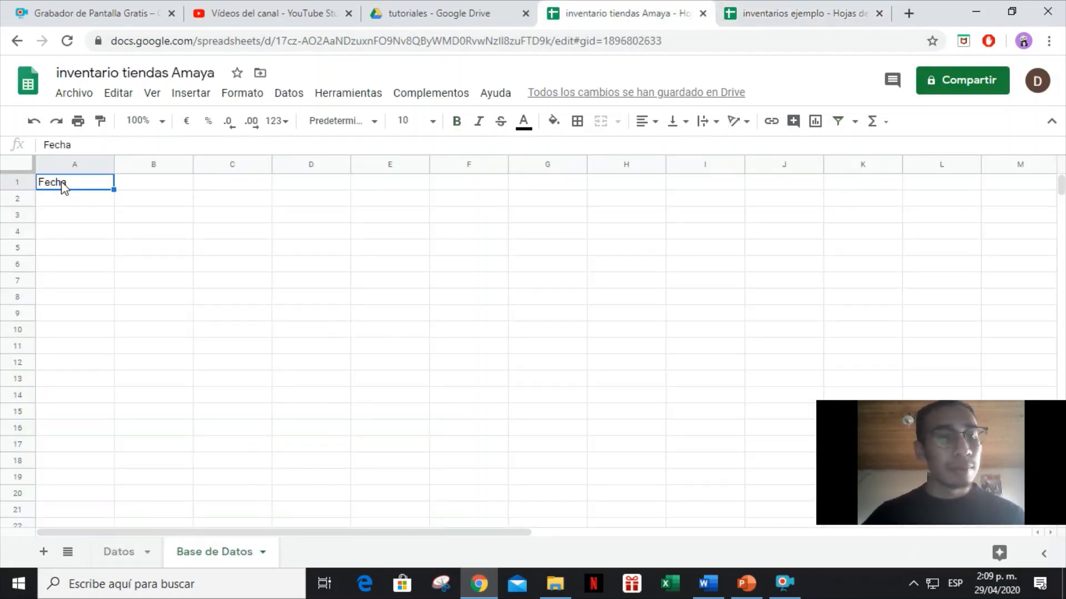
{"action": "right_click", "coordinate": [63, 183]}
{"action": "mouse_move", "coordinate": [119, 192]}
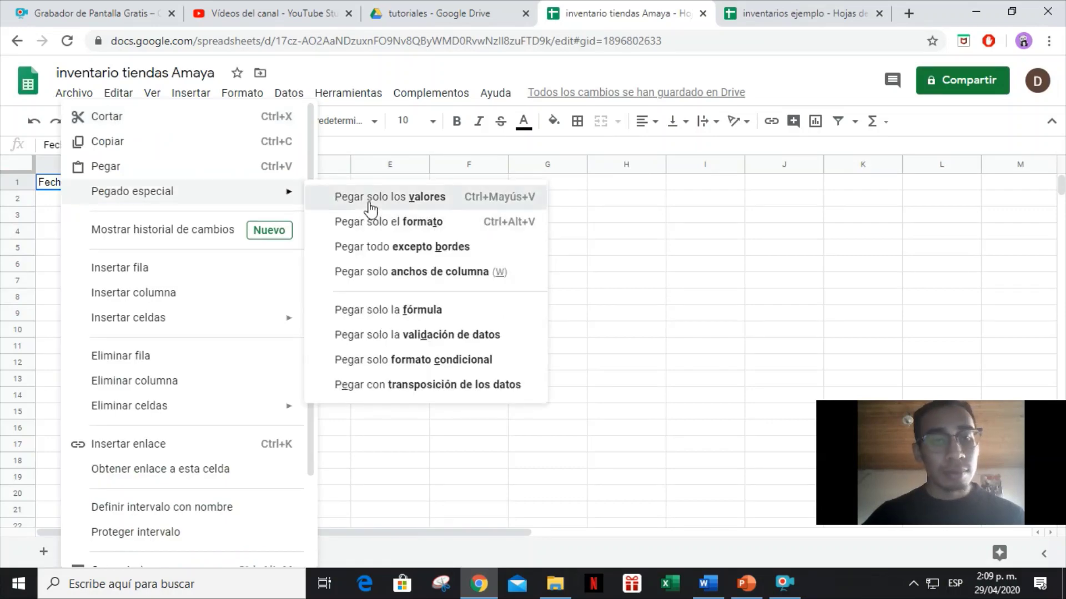
{"action": "left_click", "coordinate": [371, 209]}
{"action": "left_click", "coordinate": [409, 219]}
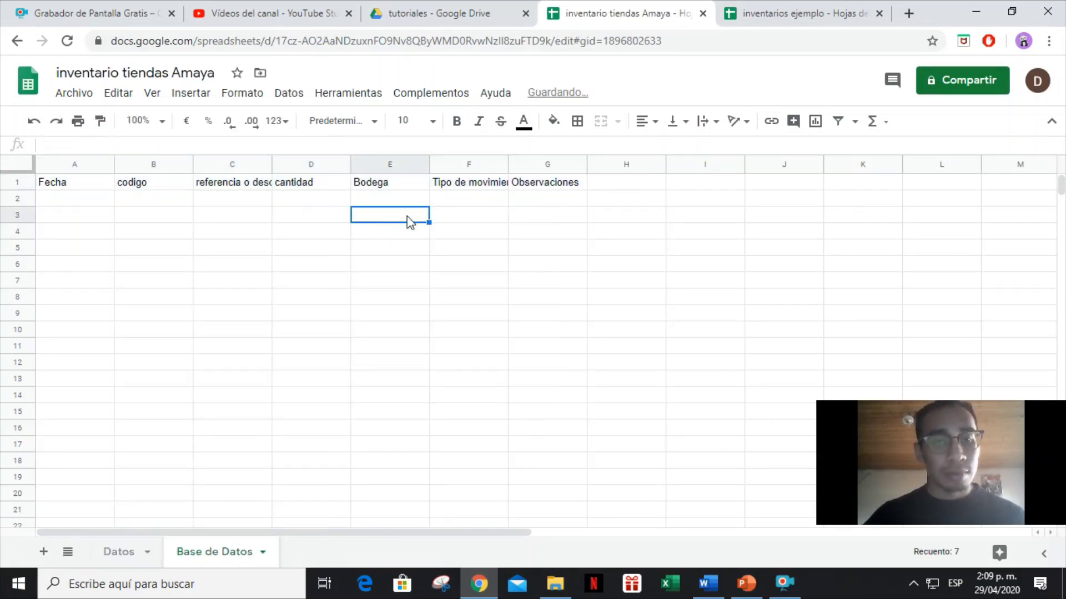
Autofit columns F and C to their headers and widen column G for Observaciones.
{"action": "double_click", "coordinate": [508, 169]}
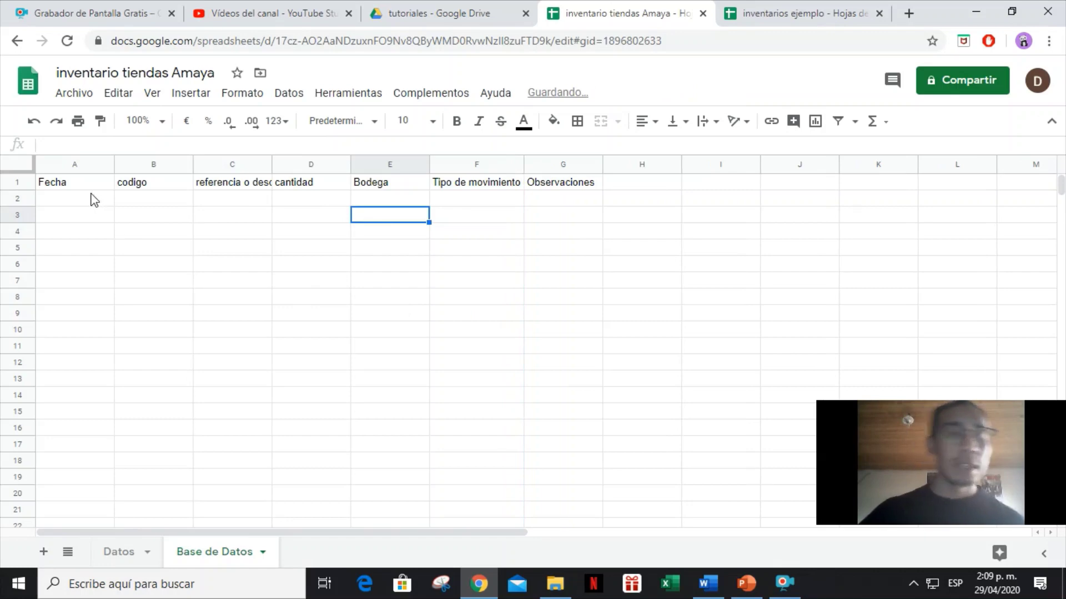
{"action": "left_click", "coordinate": [86, 185]}
{"action": "left_click", "coordinate": [156, 184]}
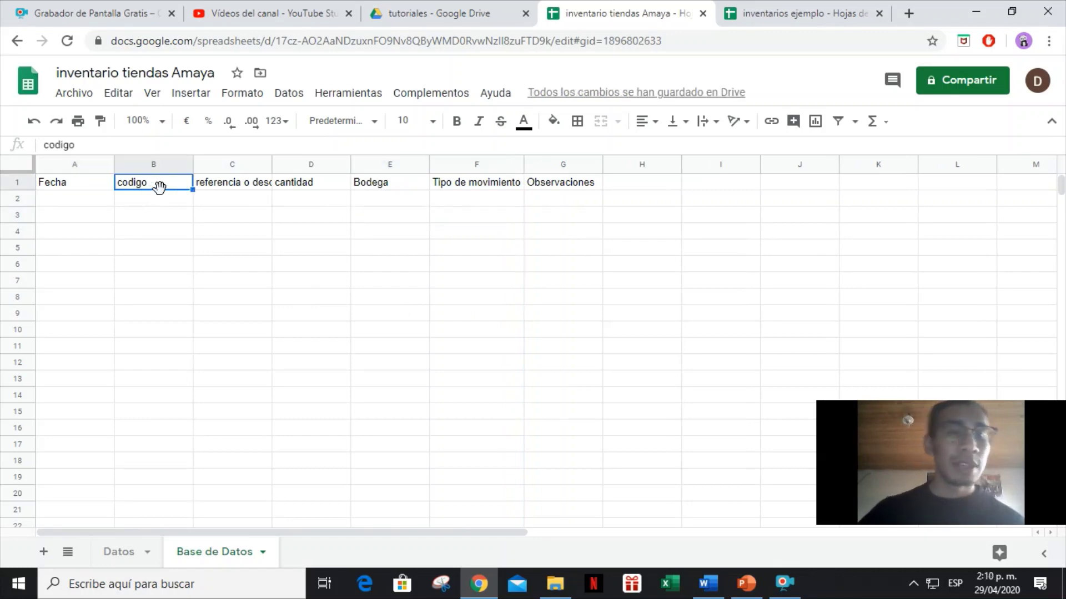
{"action": "left_click", "coordinate": [230, 188]}
{"action": "double_click", "coordinate": [272, 165]}
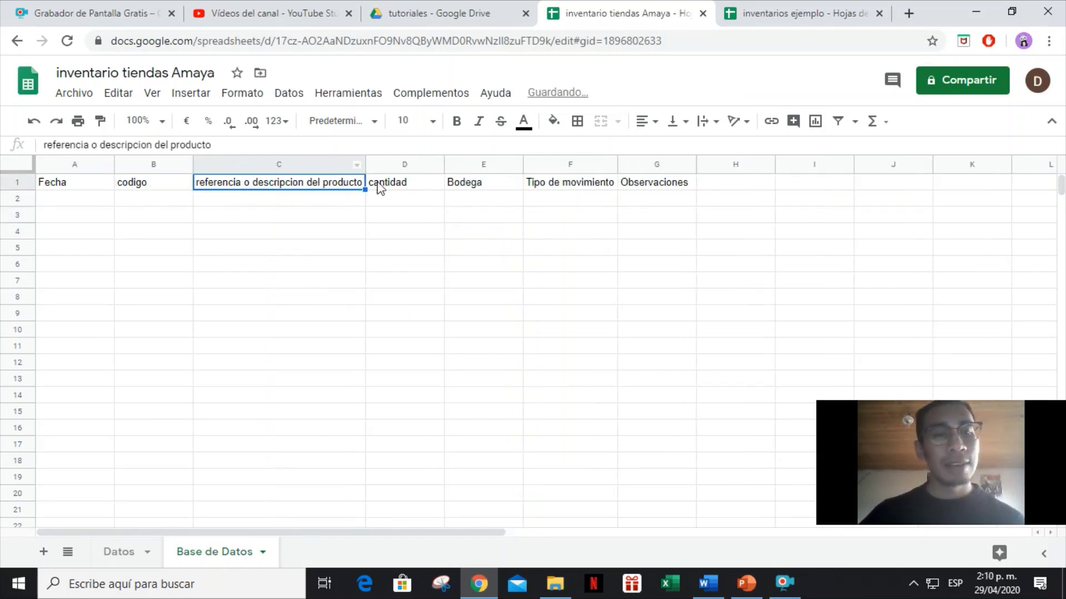
{"action": "left_click", "coordinate": [411, 189]}
{"action": "left_click", "coordinate": [478, 188]}
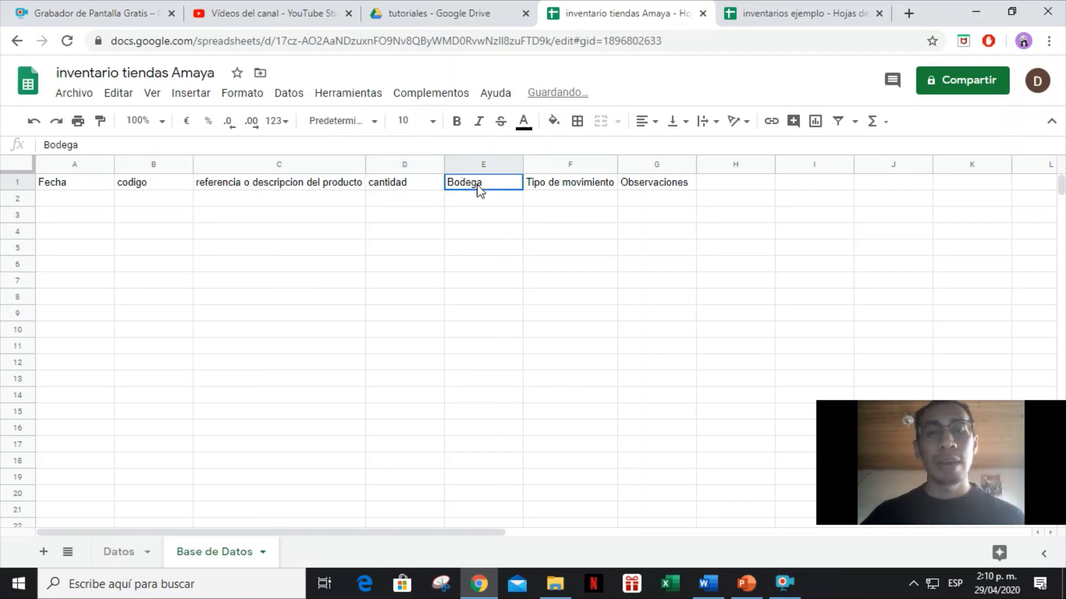
{"action": "left_click", "coordinate": [584, 191]}
{"action": "left_click", "coordinate": [631, 189]}
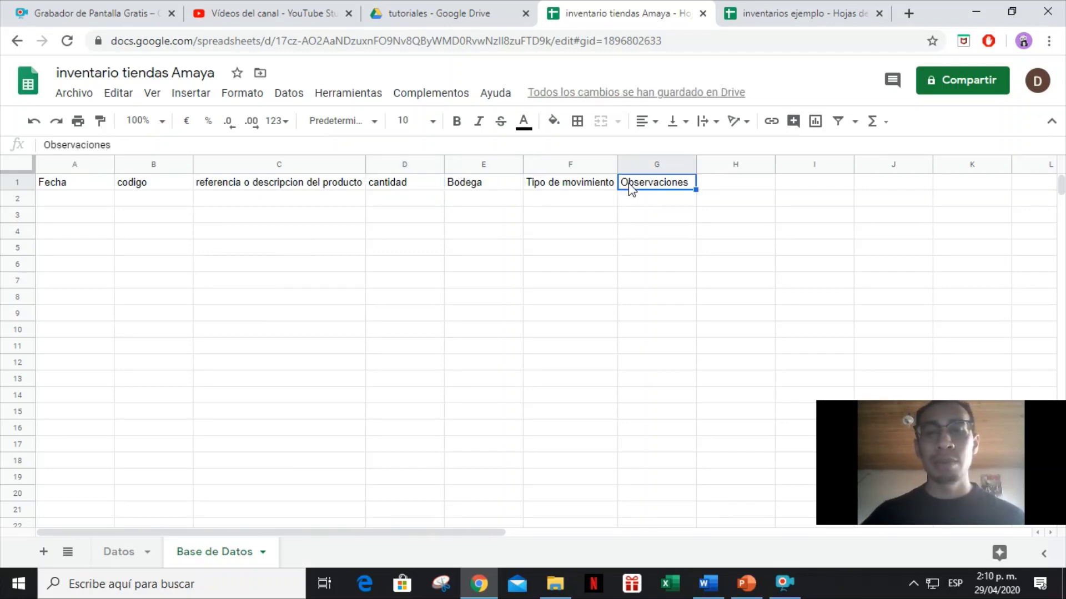
{"action": "left_click", "coordinate": [741, 165]}
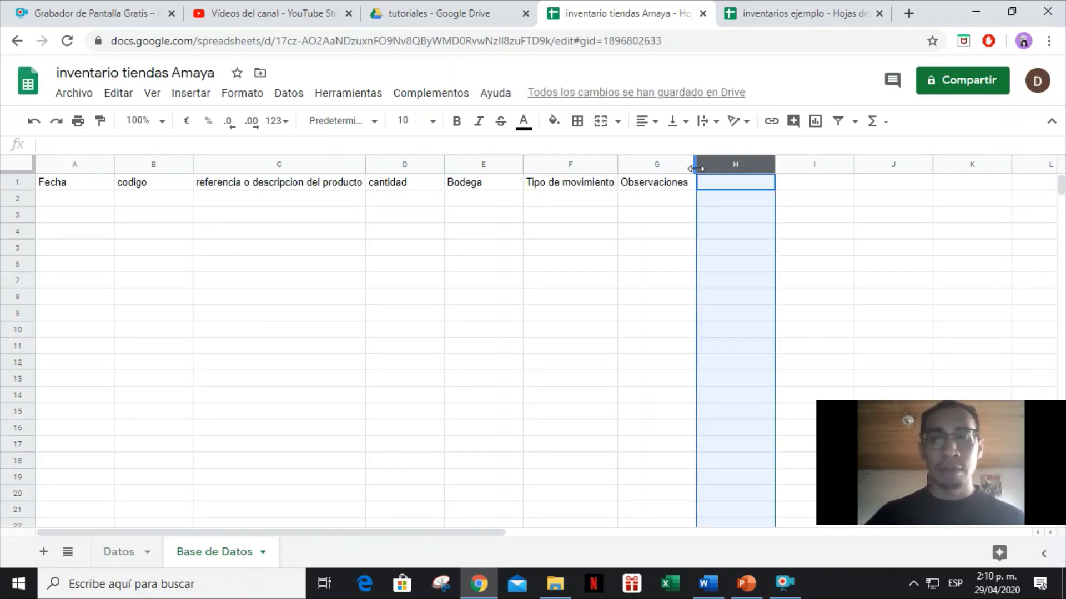
{"action": "left_click_drag", "start_coordinate": [695, 169], "coordinate": [1061, 160]}
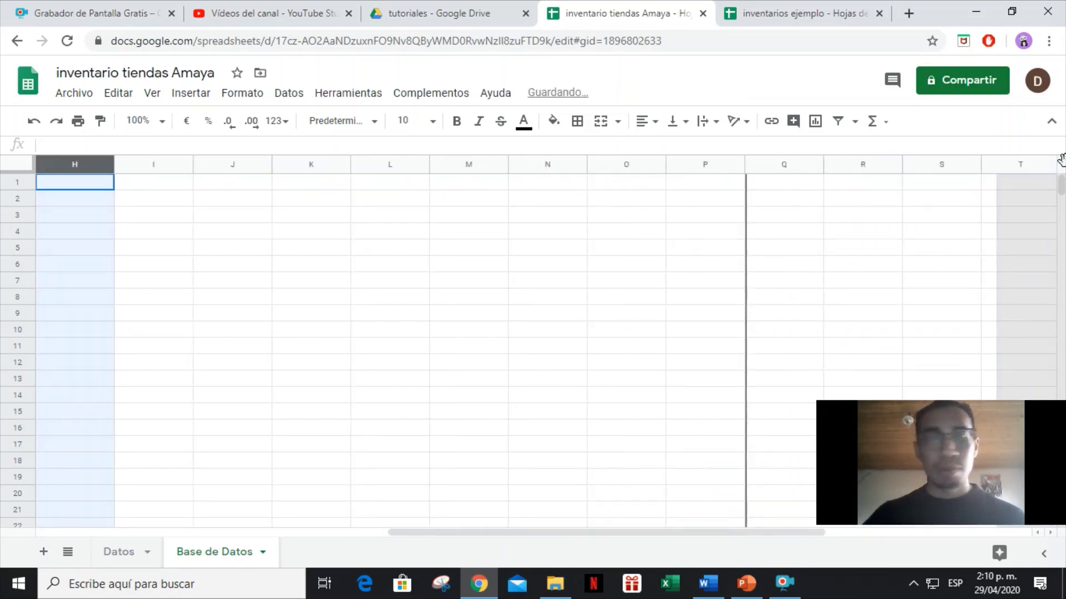
{"action": "left_click", "coordinate": [289, 253]}
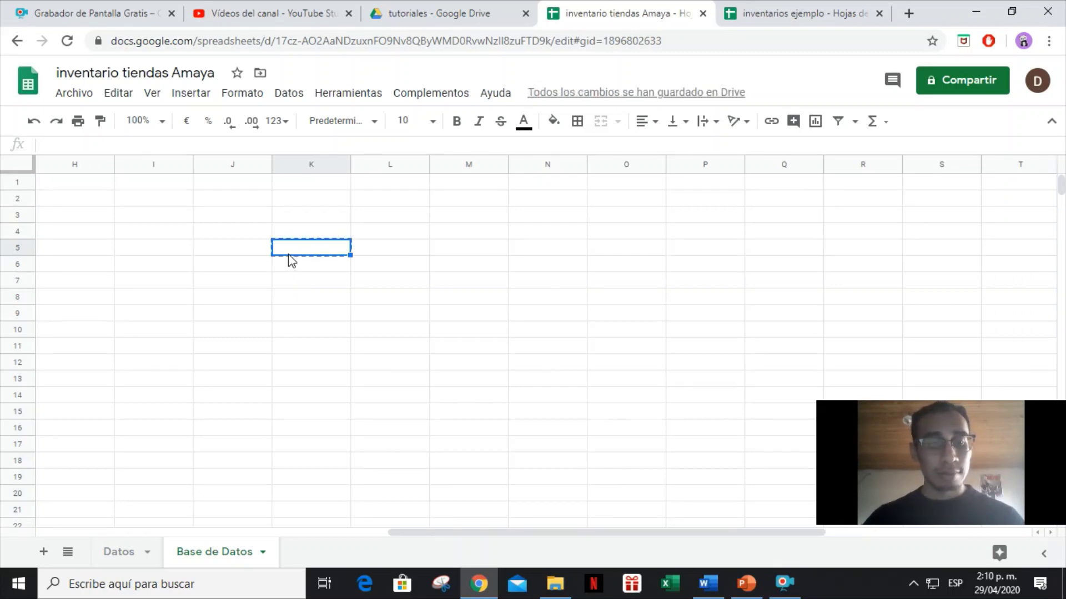
{"action": "key", "text": "ctrl+z"}
{"action": "key", "text": "ctrl+z"}
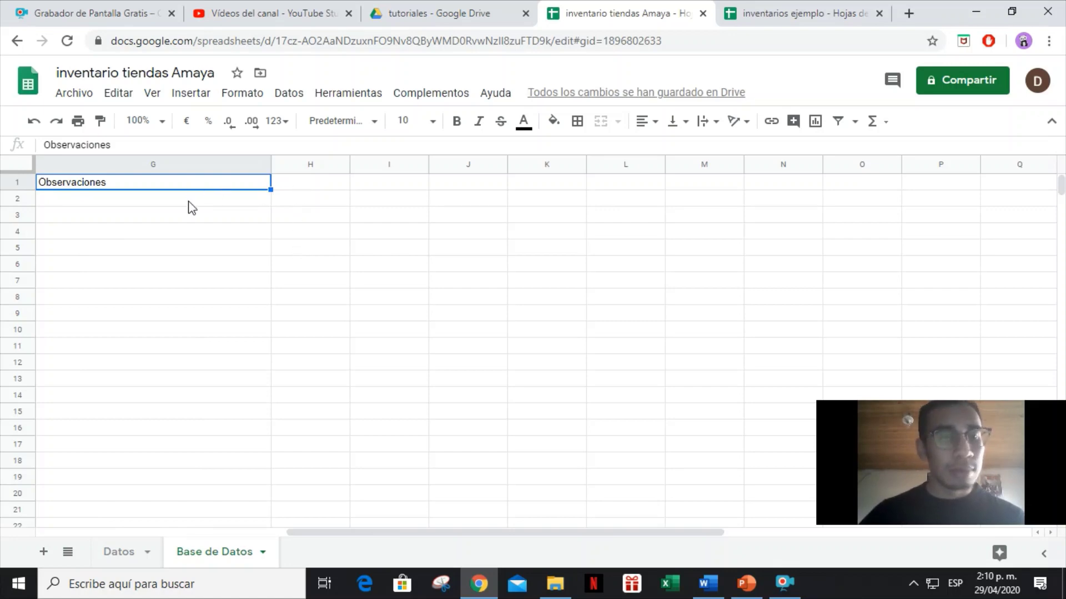
Delete the unused columns H through Z.
{"action": "key", "text": "Left"}
{"action": "key", "text": "Left"}
{"action": "key", "text": "Left"}
{"action": "key", "text": "Left"}
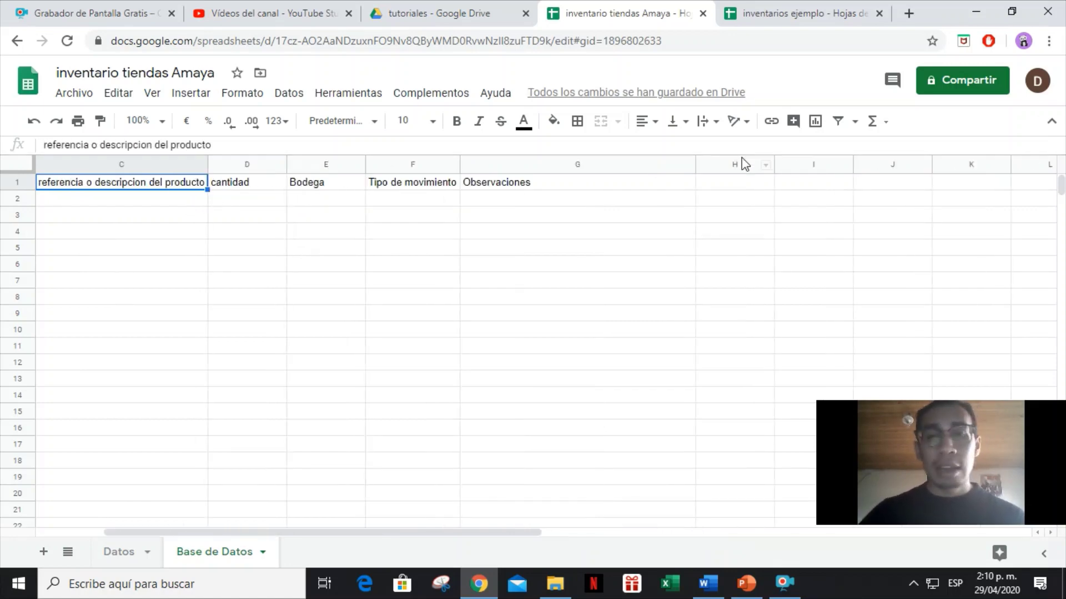
{"action": "left_click", "coordinate": [741, 162]}
{"action": "key", "text": "ctrl+shift+Right"}
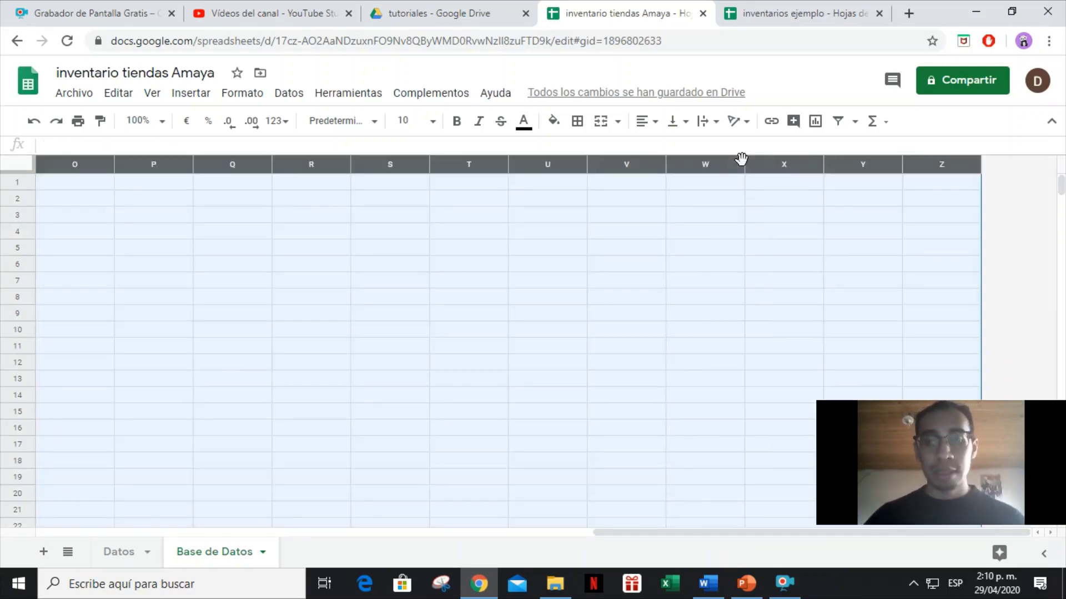
{"action": "right_click", "coordinate": [630, 210]}
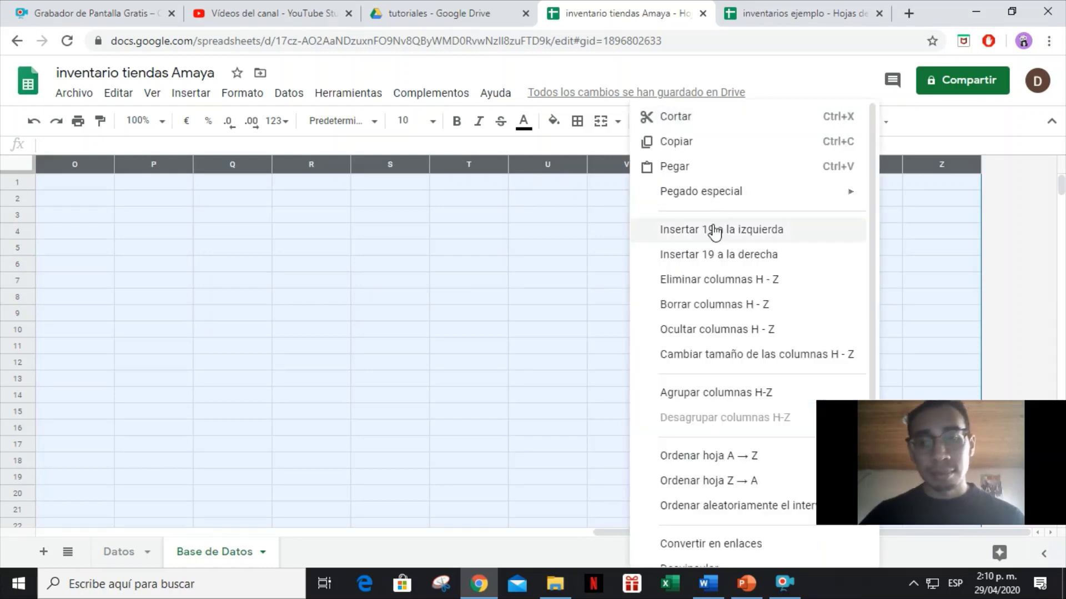
{"action": "left_click", "coordinate": [734, 288]}
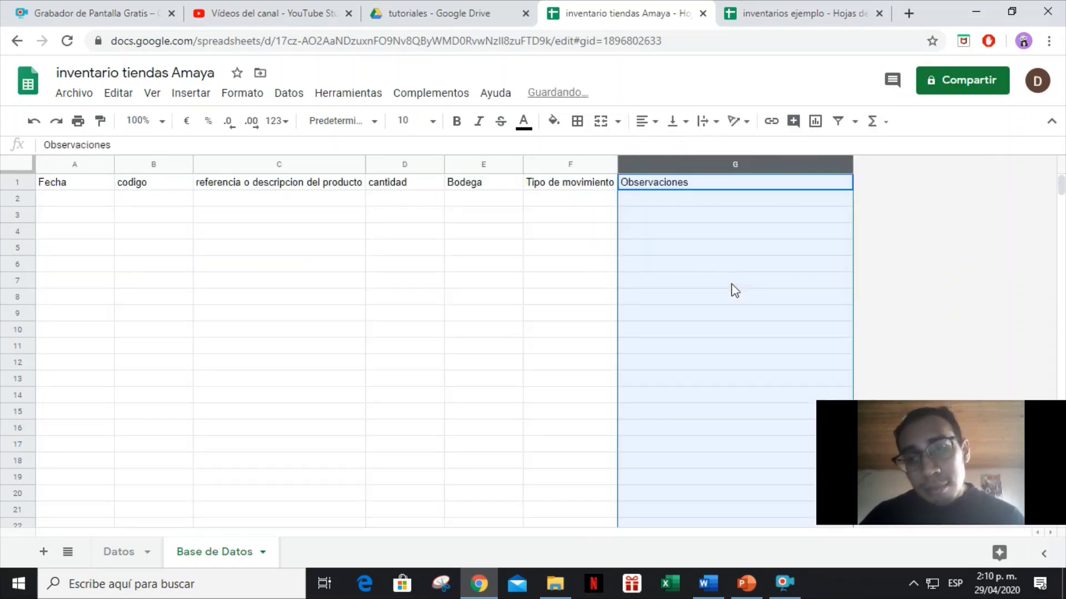
{"action": "left_click", "coordinate": [463, 210]}
{"action": "left_click_drag", "start_coordinate": [53, 182], "coordinate": [668, 187]}
Make the header row A1:G1 centred, bold, with a green fill.
{"action": "left_click", "coordinate": [644, 121]}
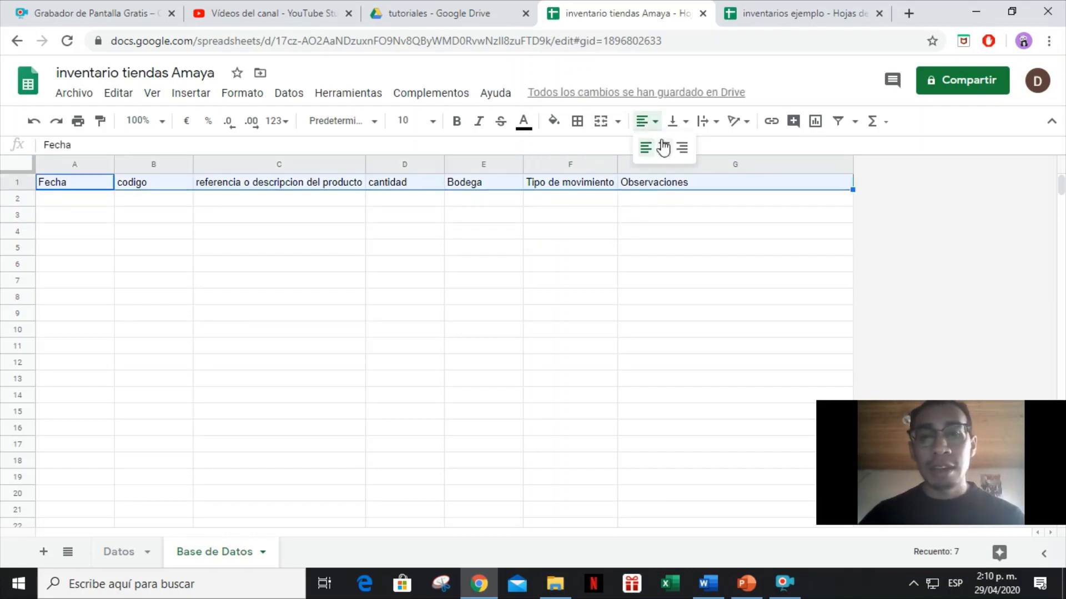
{"action": "left_click", "coordinate": [664, 146]}
{"action": "left_click", "coordinate": [455, 128]}
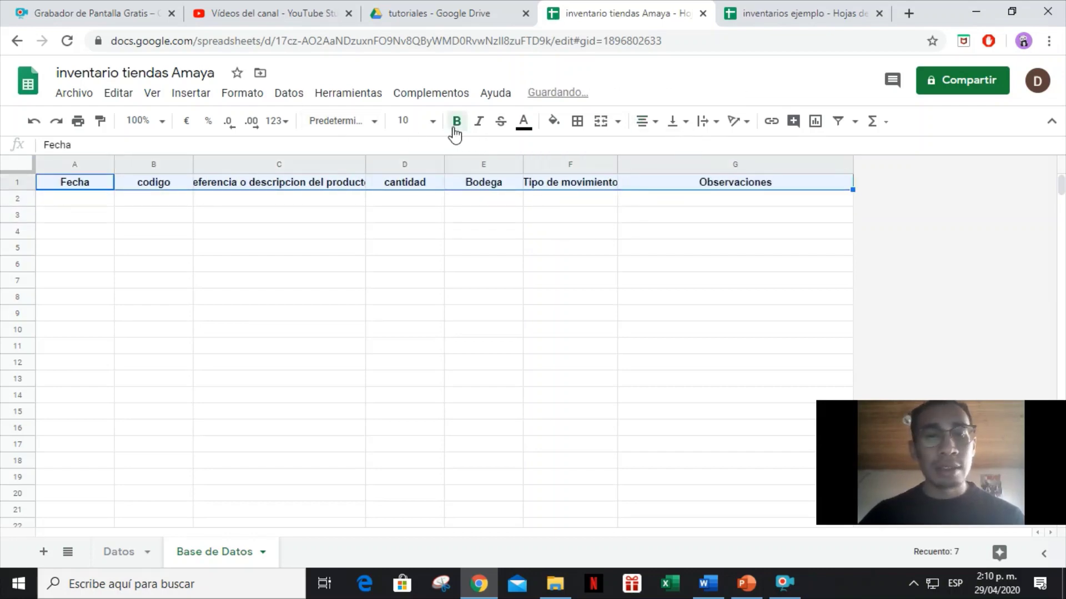
{"action": "left_click", "coordinate": [554, 122]}
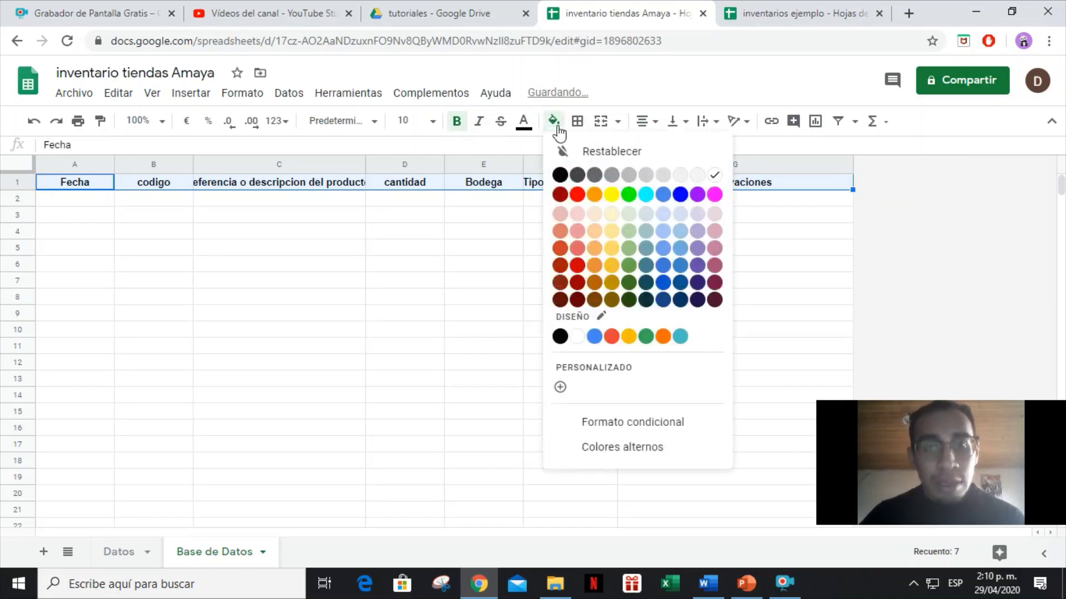
{"action": "left_click", "coordinate": [628, 195]}
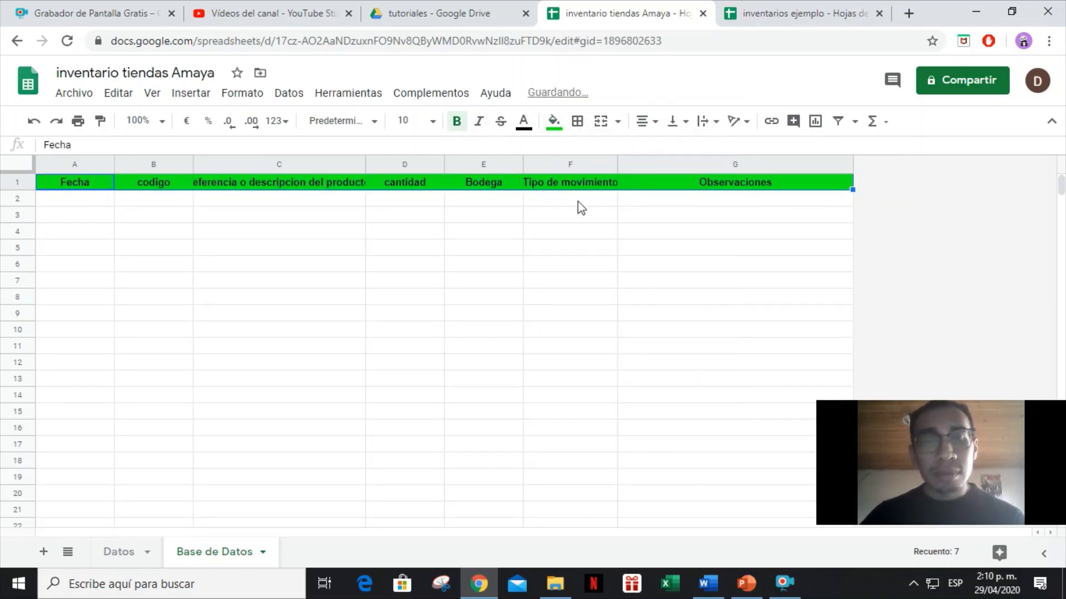
{"action": "left_click", "coordinate": [202, 212]}
Apply all borders to columns A to G.
{"action": "left_click", "coordinate": [81, 165]}
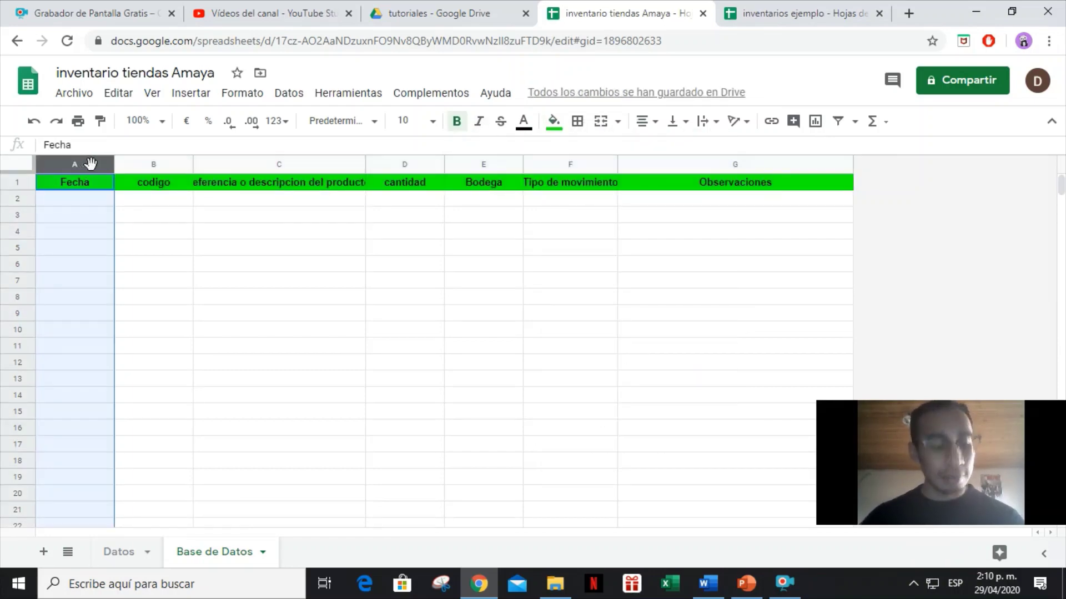
{"action": "key", "text": "shift+Right"}
{"action": "key", "text": "shift+Right"}
{"action": "key", "text": "shift+Right"}
{"action": "key", "text": "shift+Right"}
{"action": "key", "text": "shift+Right"}
{"action": "key", "text": "shift+Right"}
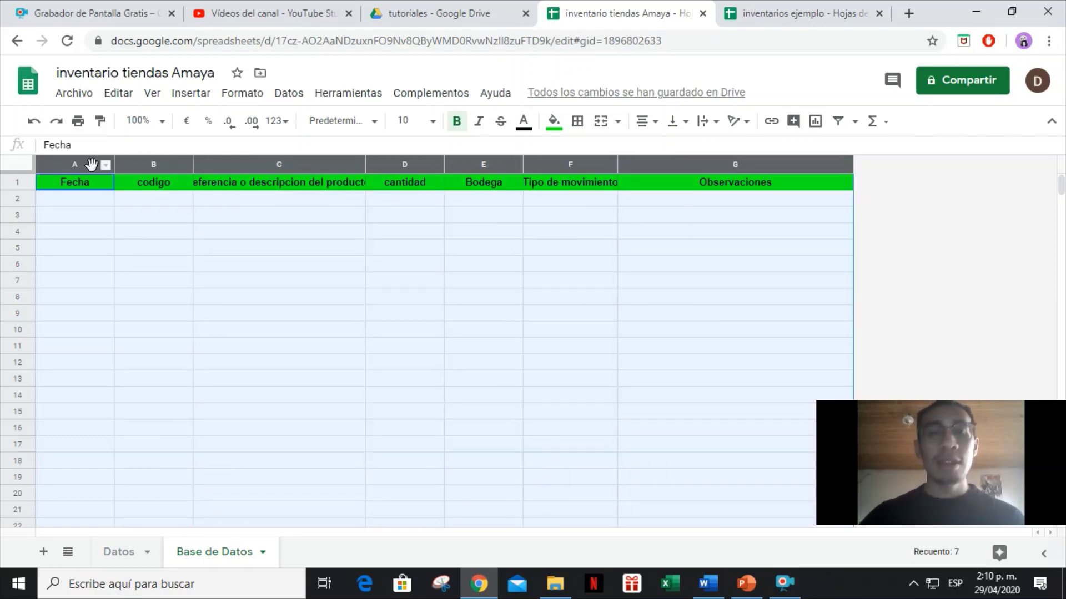
{"action": "left_click", "coordinate": [578, 128]}
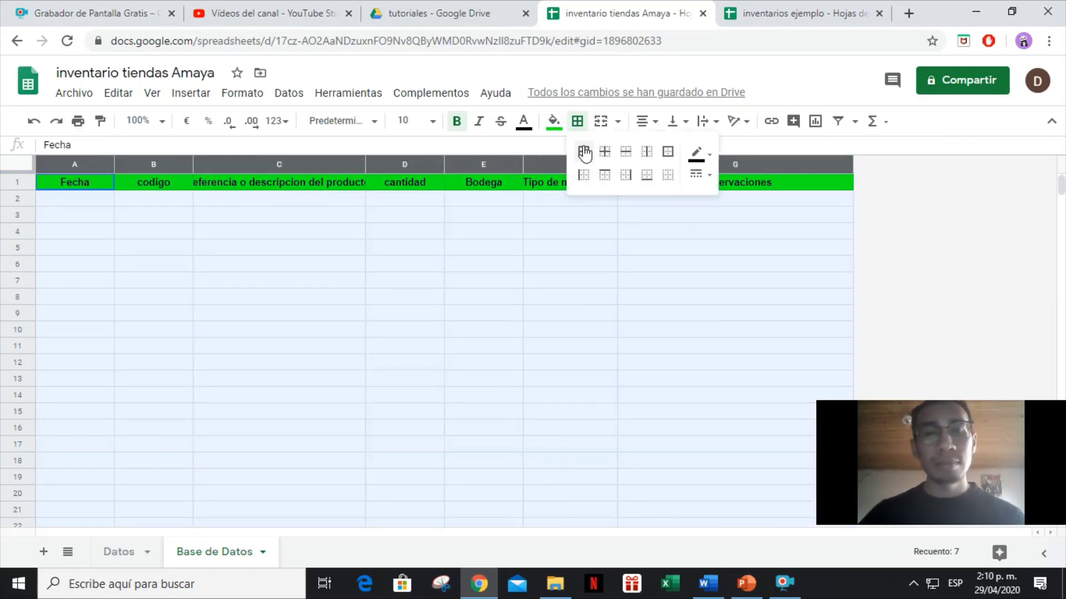
{"action": "left_click", "coordinate": [583, 152]}
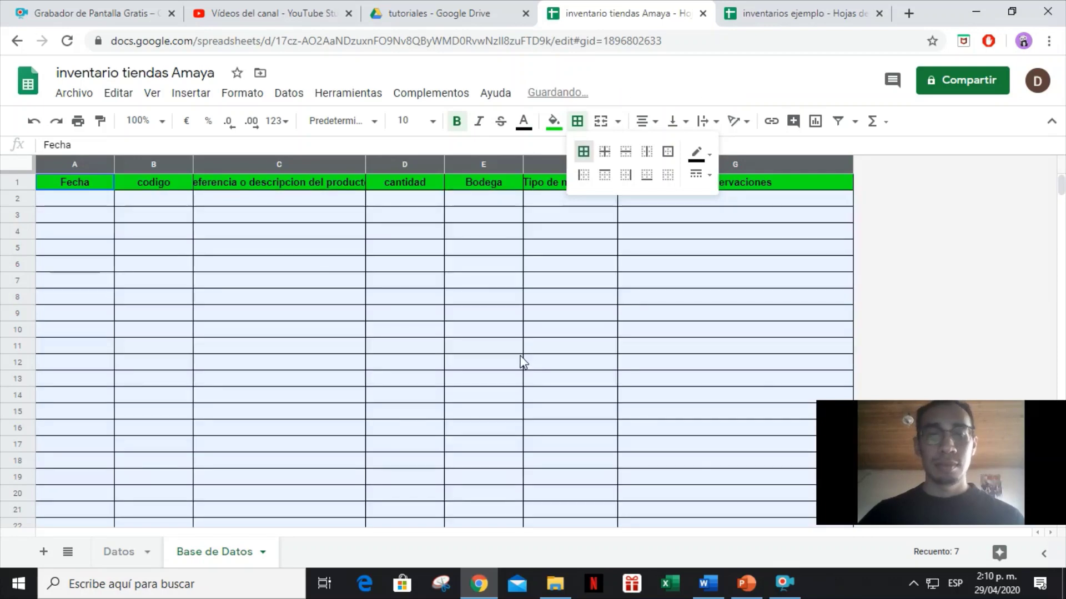
{"action": "left_click", "coordinate": [133, 251]}
{"action": "left_click", "coordinate": [76, 200]}
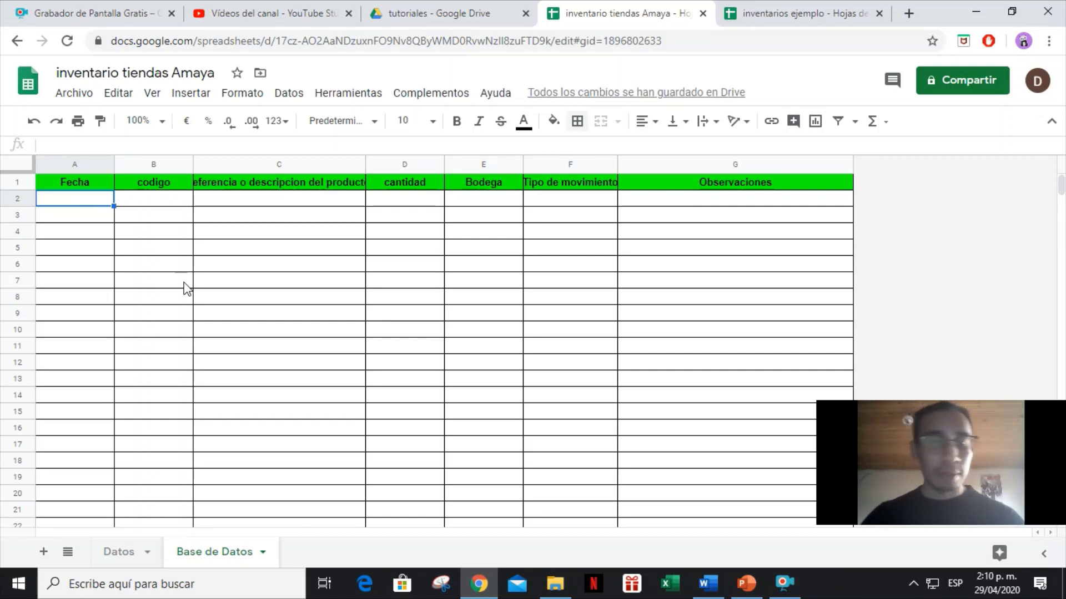
Add a validation rule to A2:A1000 requiring valid dates, rejecting invalid input and showing help text.
{"action": "key", "text": "ctrl+shift+Down"}
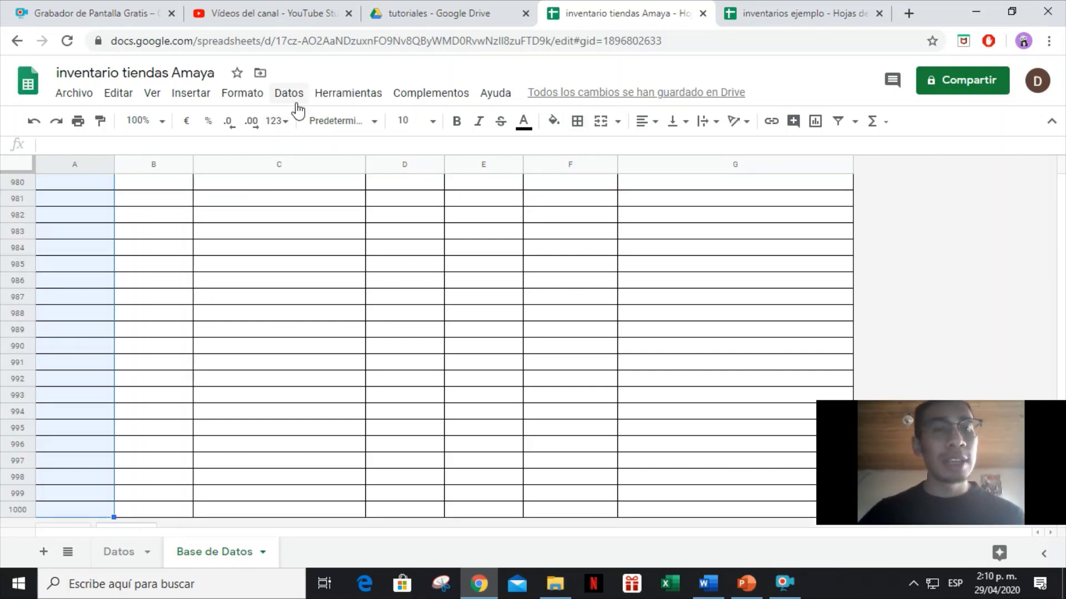
{"action": "left_click", "coordinate": [290, 93]}
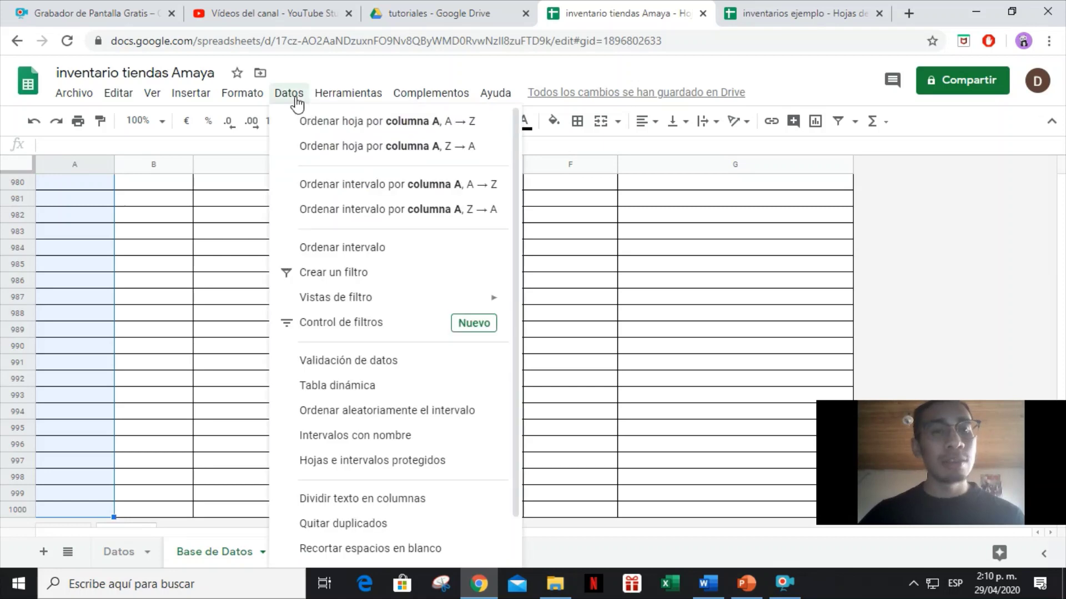
{"action": "left_click", "coordinate": [357, 363]}
{"action": "left_click", "coordinate": [599, 284]}
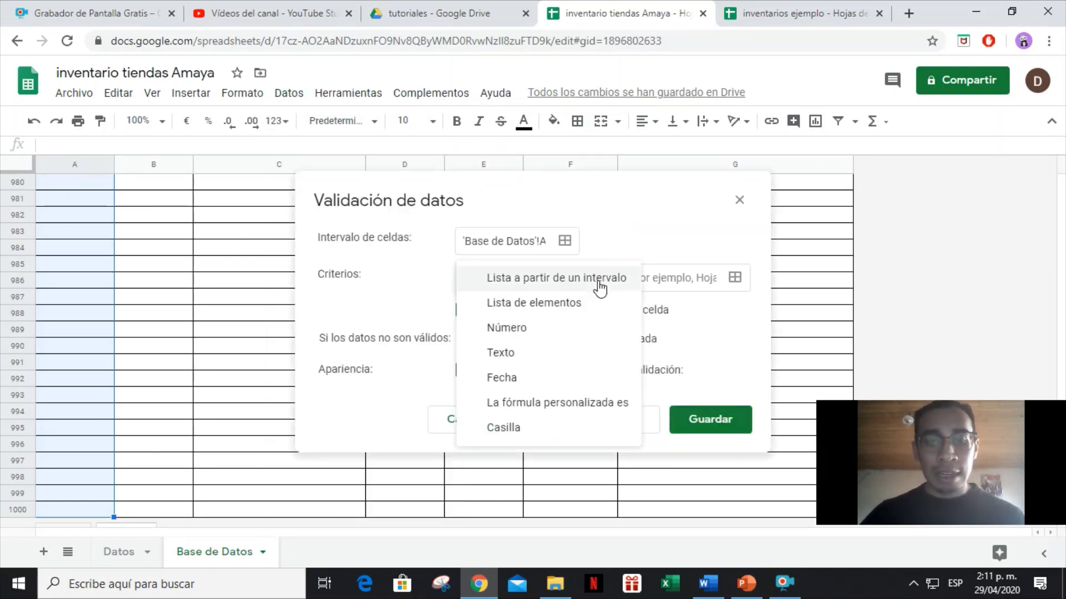
{"action": "left_click", "coordinate": [507, 376]}
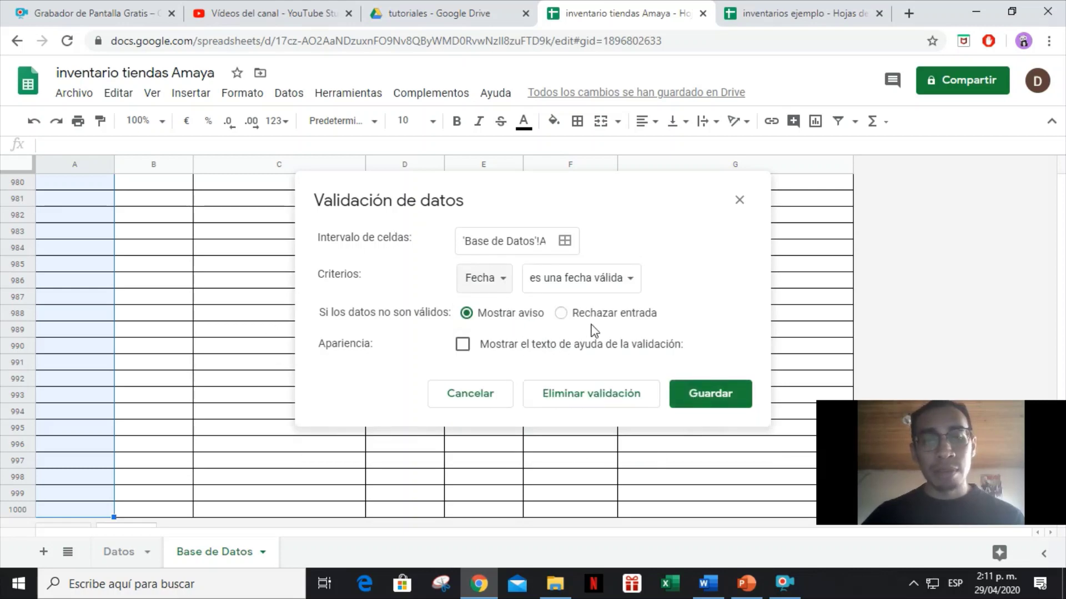
{"action": "left_click", "coordinate": [614, 315]}
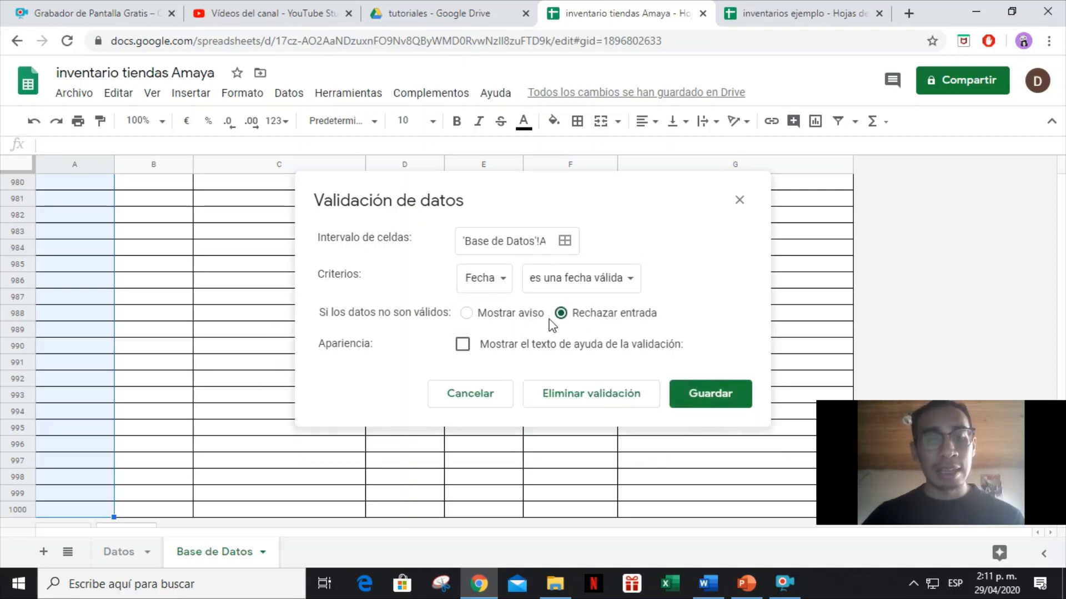
{"action": "left_click", "coordinate": [464, 345]}
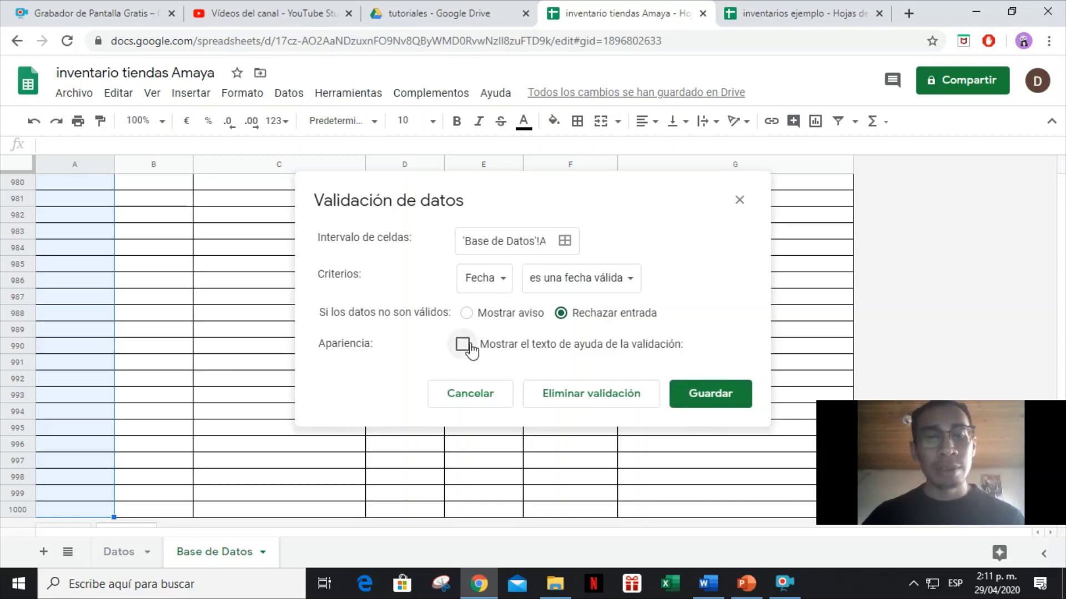
{"action": "left_click", "coordinate": [721, 447]}
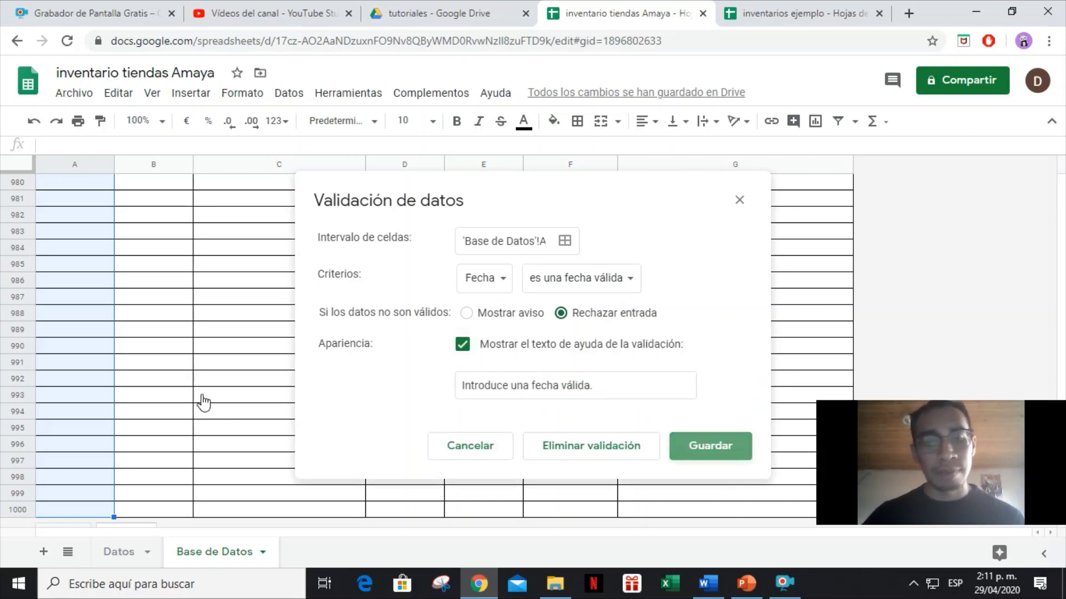
{"action": "left_click", "coordinate": [82, 347]}
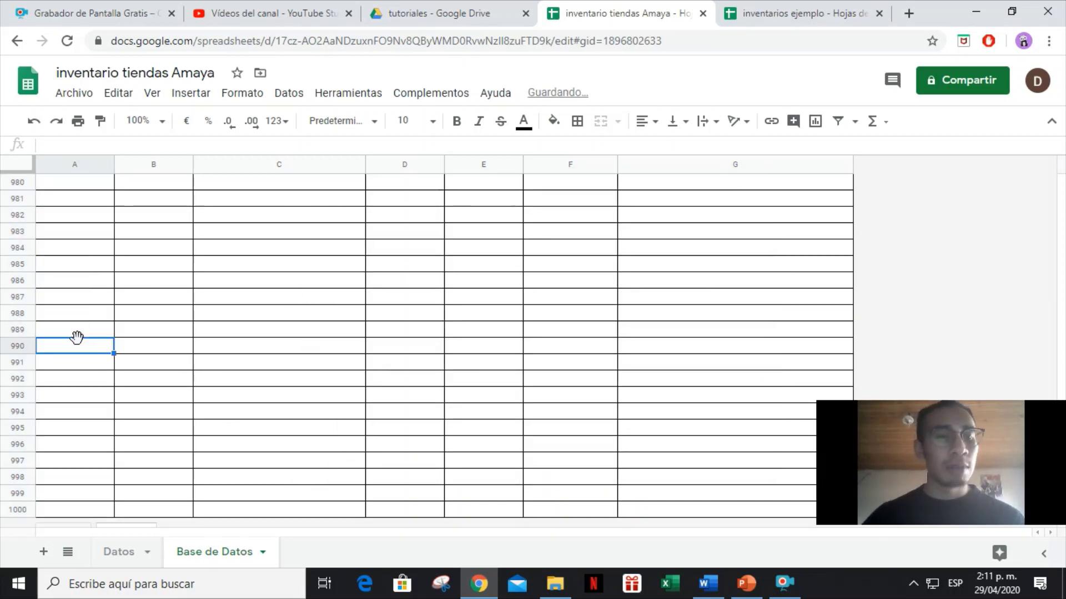
Test the date rule with 'demo', then enter 29/04/2020 in A2.
{"action": "key", "text": "ctrl+Home"}
{"action": "key", "text": "Down"}
{"action": "type", "text": "demo"}
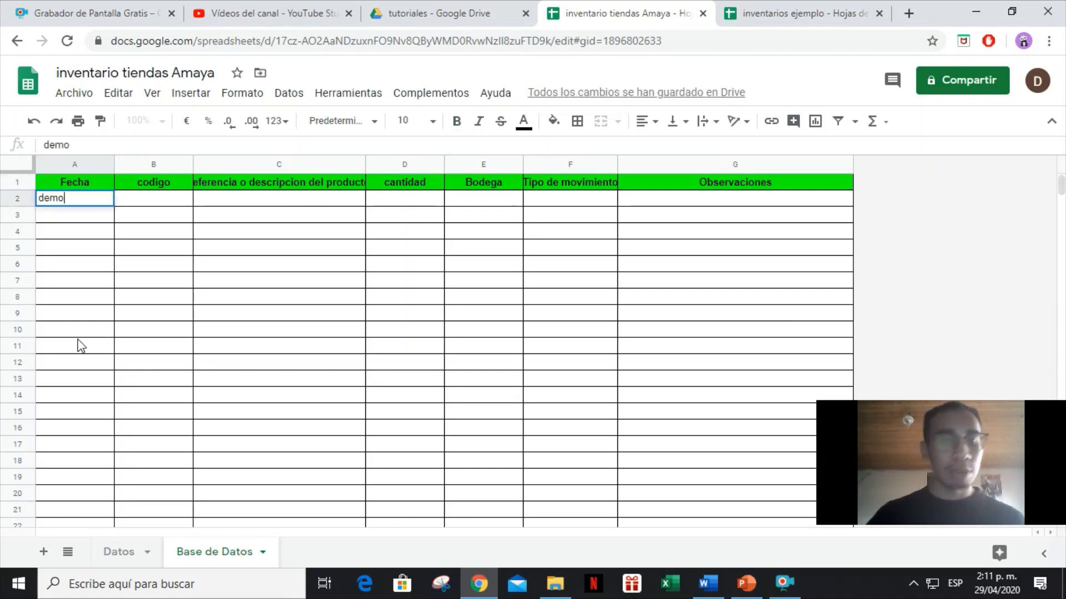
{"action": "key", "text": "Return"}
{"action": "key", "text": "Return"}
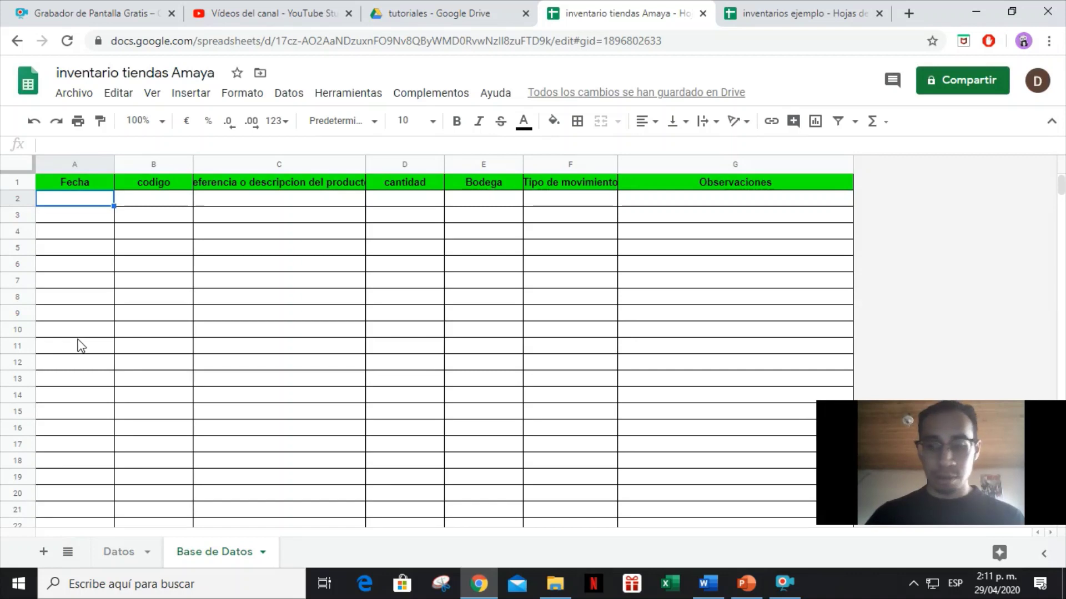
{"action": "type", "text": "29/04"}
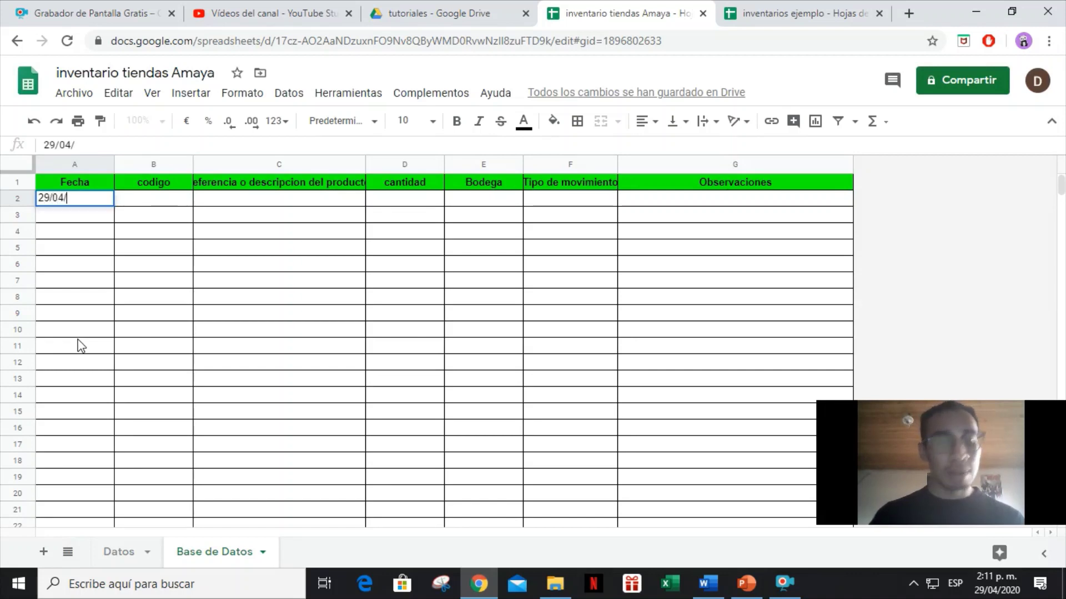
{"action": "type", "text": "/2020"}
{"action": "key", "text": "Tab"}
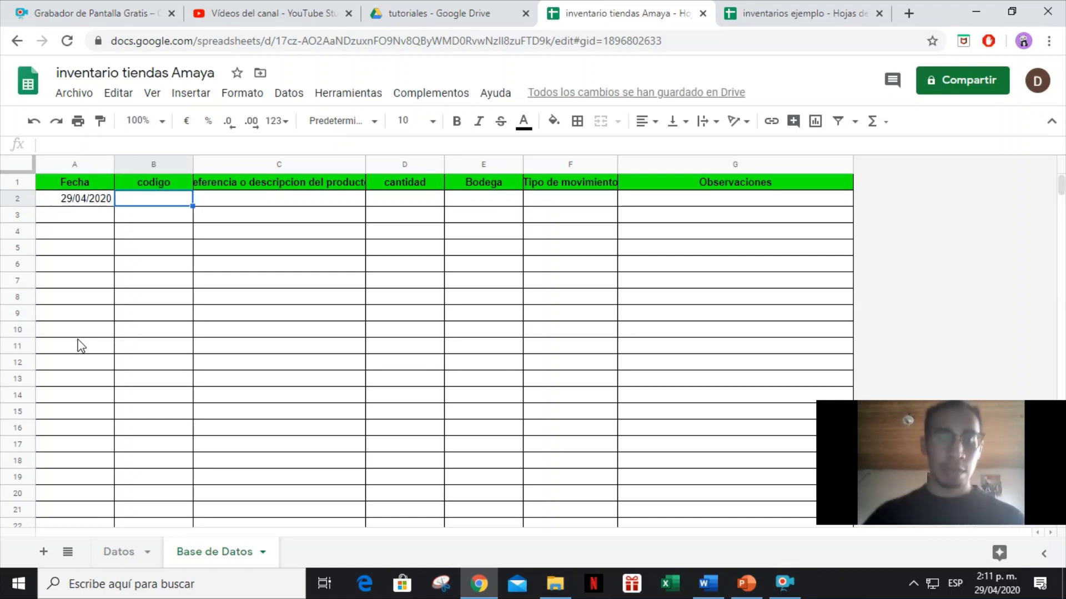
Autofit column C to its header and select C2 down to C1000.
{"action": "left_click", "coordinate": [162, 220]}
{"action": "left_click", "coordinate": [233, 202]}
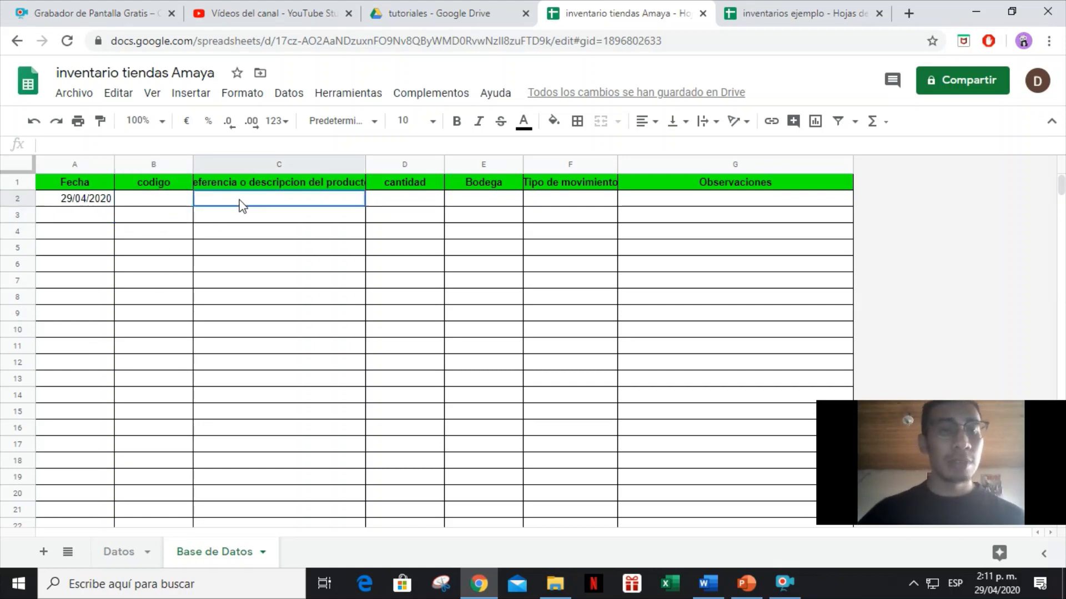
{"action": "double_click", "coordinate": [365, 167]}
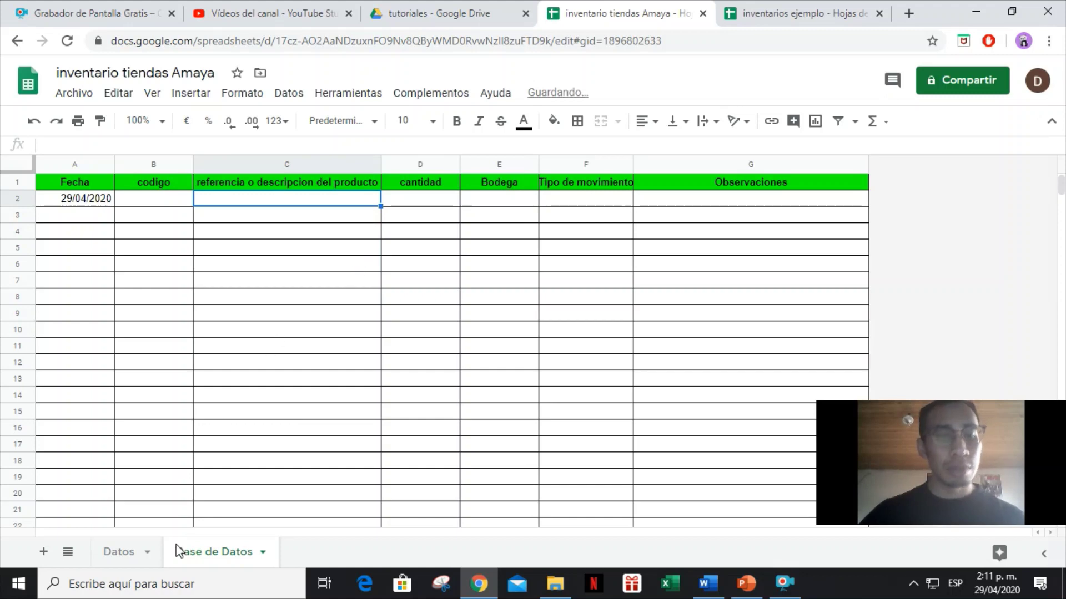
{"action": "left_click", "coordinate": [130, 561]}
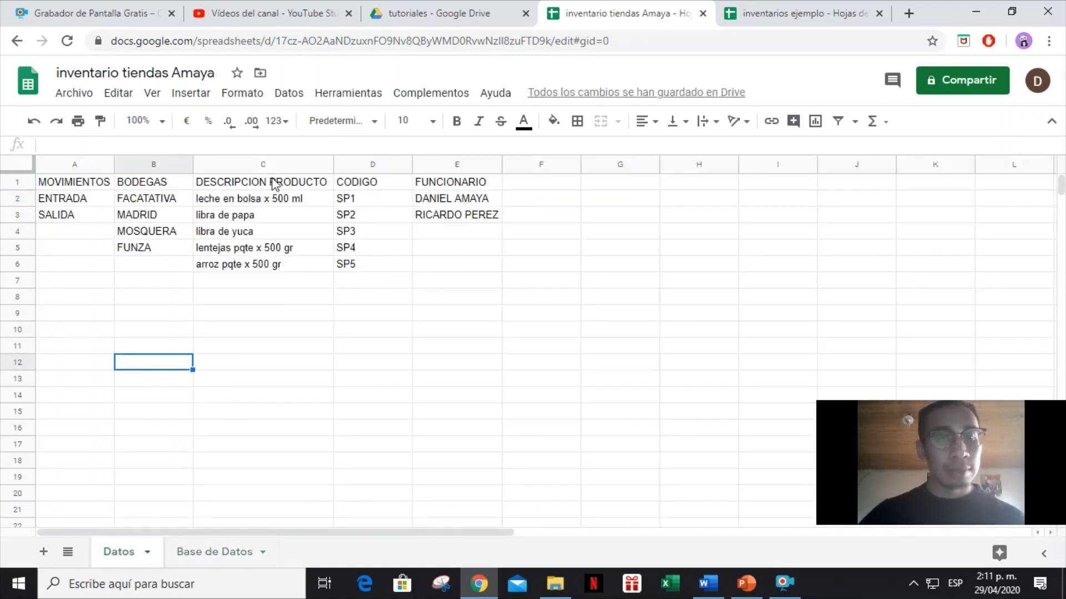
{"action": "left_click", "coordinate": [182, 553]}
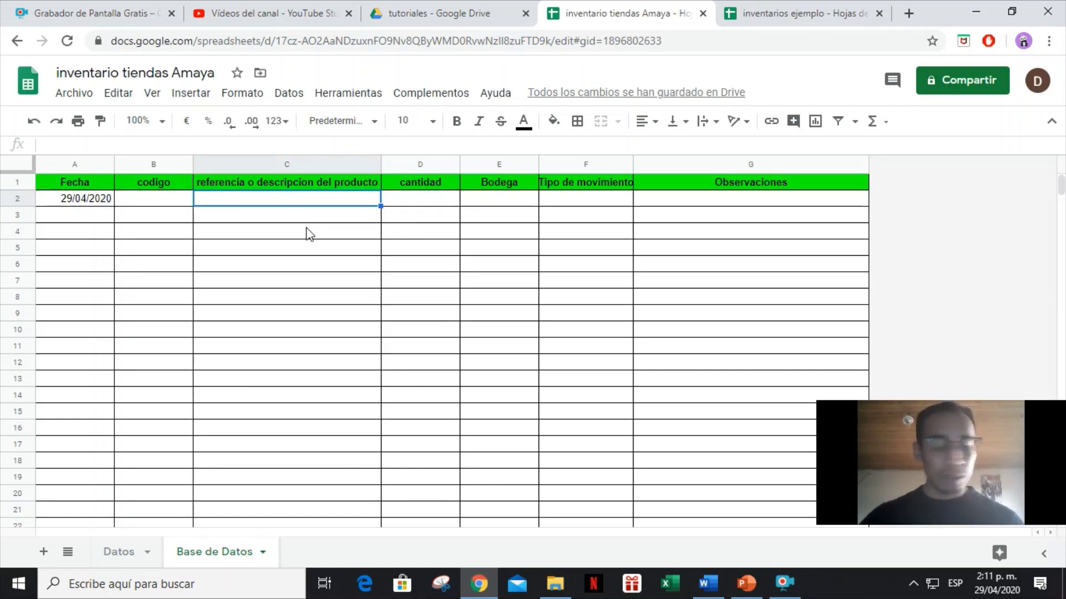
{"action": "key", "text": "ctrl+shift+Down"}
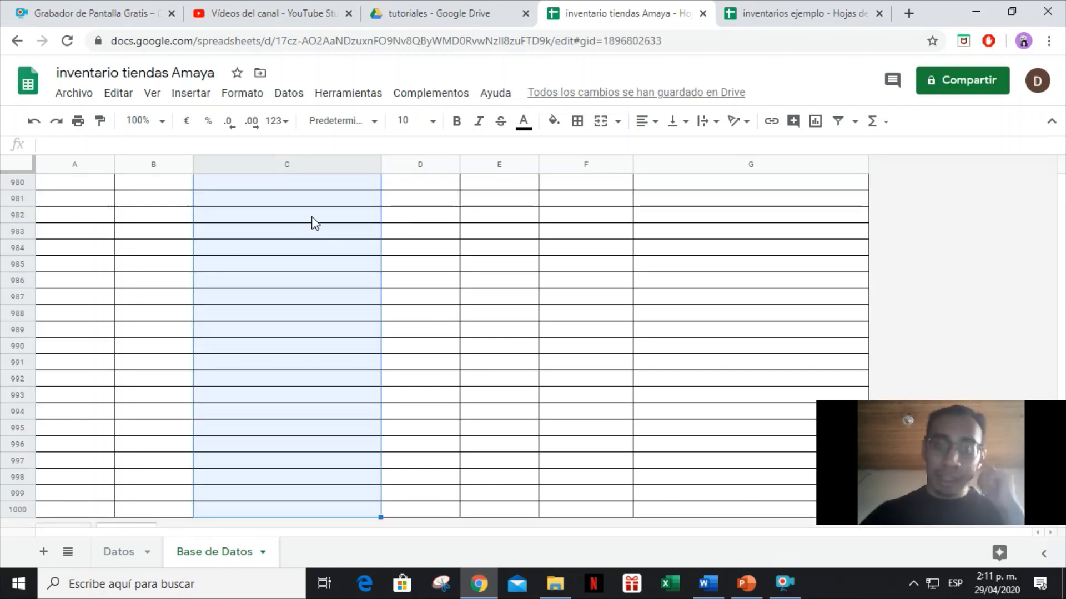
Make C2:C1000 a dropdown from 'Datos '!C2:C1000, rejecting entries not in the list.
{"action": "left_click", "coordinate": [288, 92]}
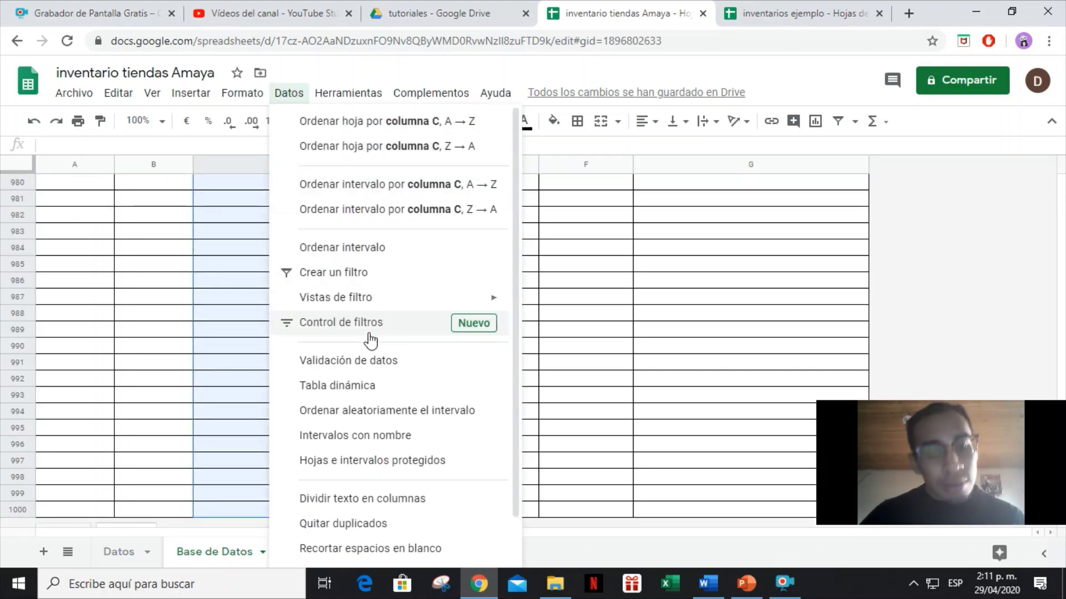
{"action": "left_click", "coordinate": [372, 364]}
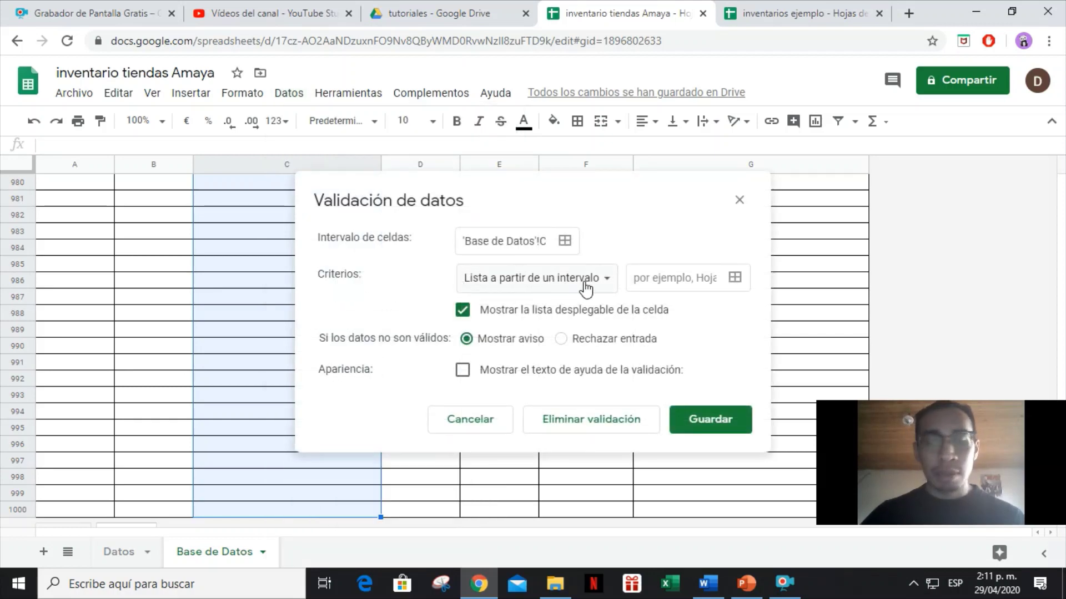
{"action": "left_click", "coordinate": [738, 282]}
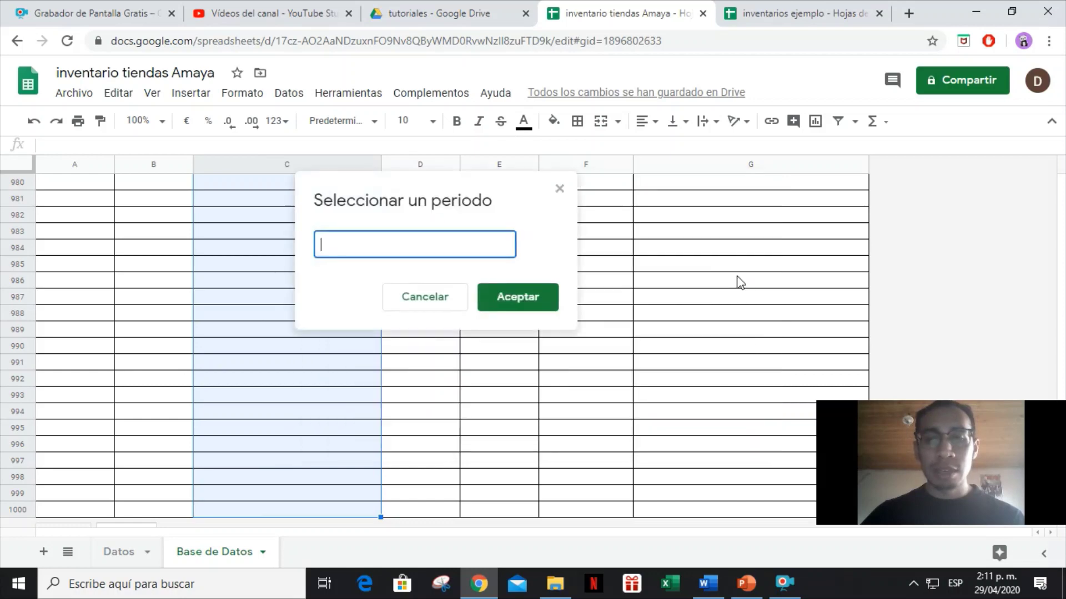
{"action": "left_click_drag", "start_coordinate": [511, 190], "coordinate": [339, 214]}
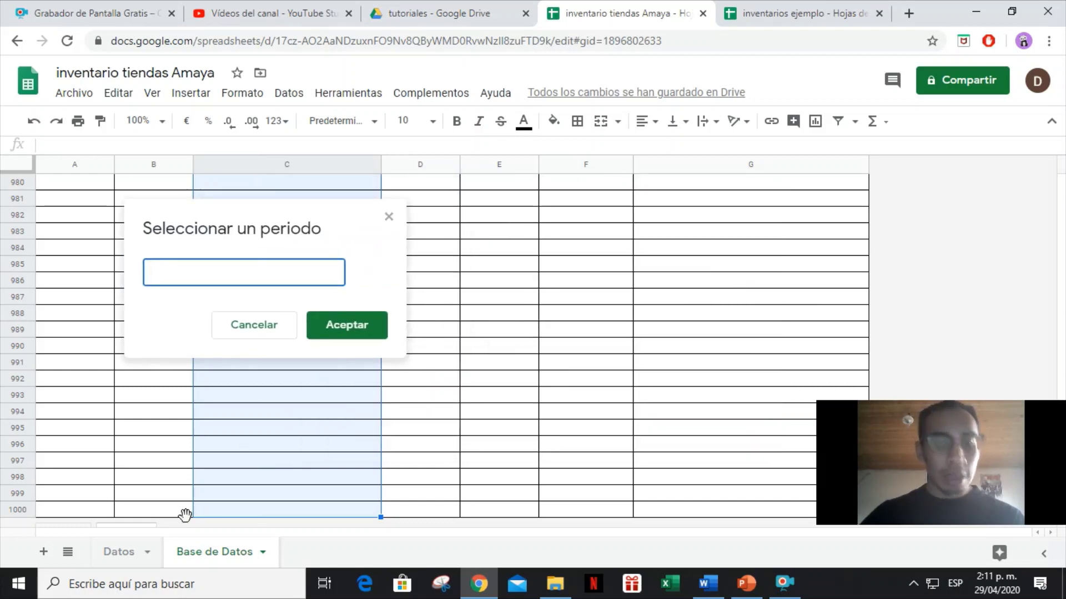
{"action": "left_click", "coordinate": [119, 552]}
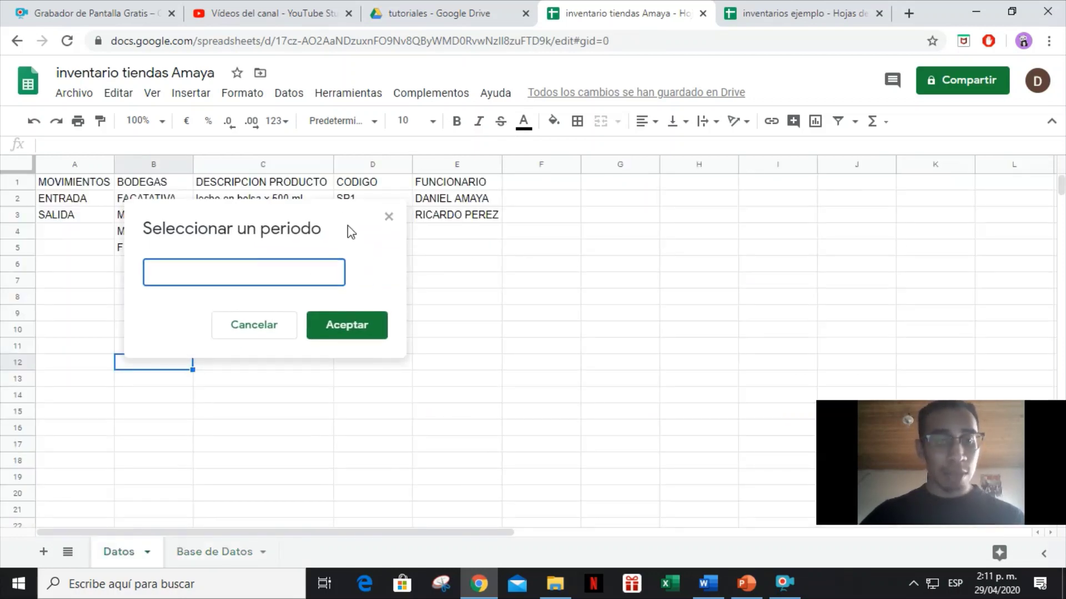
{"action": "left_click_drag", "start_coordinate": [347, 225], "coordinate": [811, 202]}
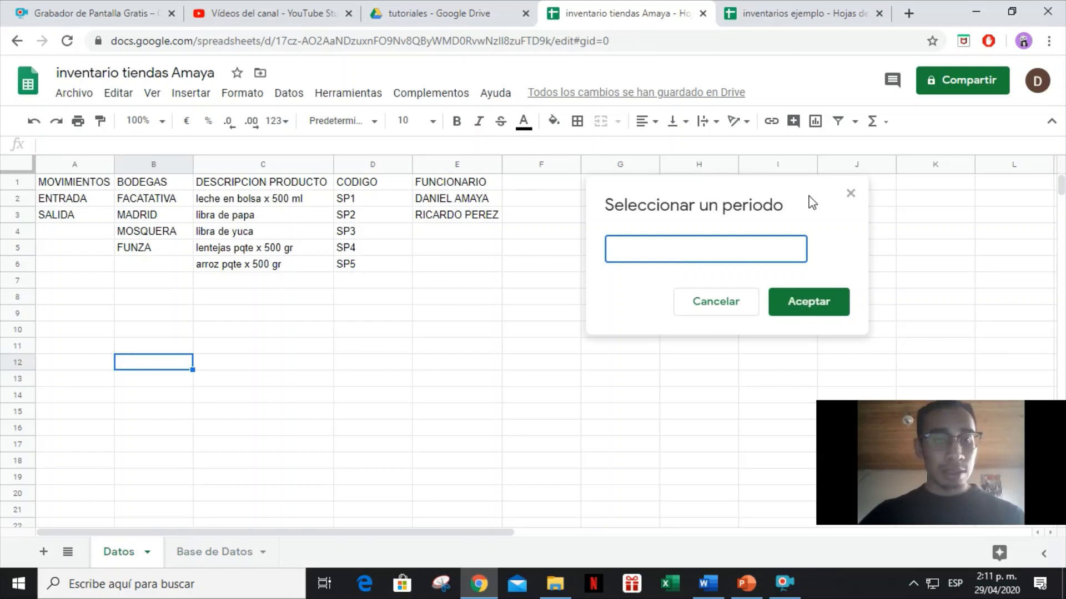
{"action": "left_click", "coordinate": [248, 204]}
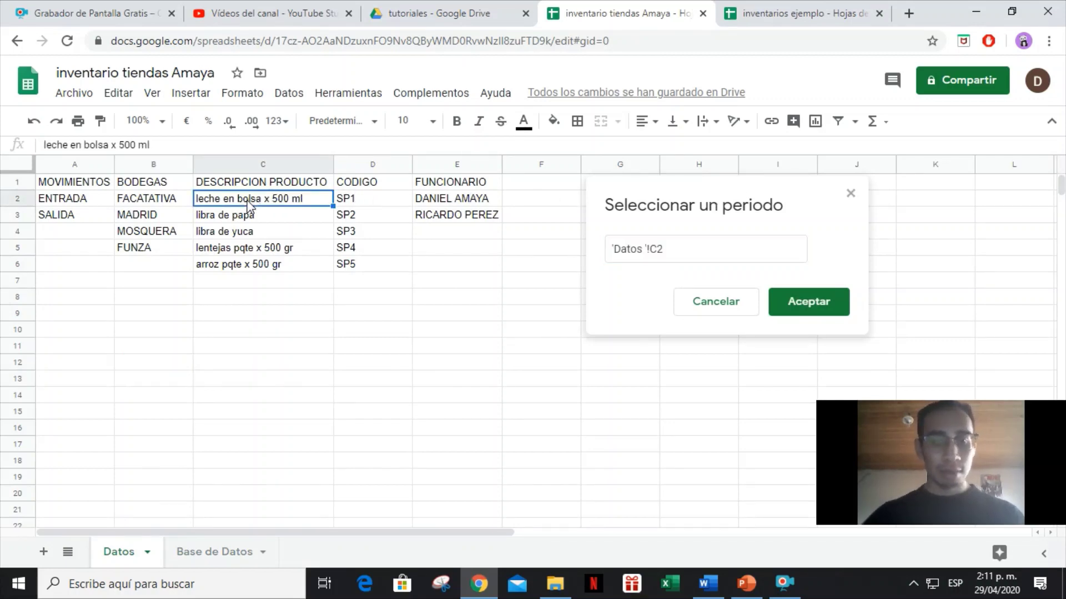
{"action": "key", "text": "ctrl+shift+Down"}
{"action": "key", "text": "ctrl+shift+Down"}
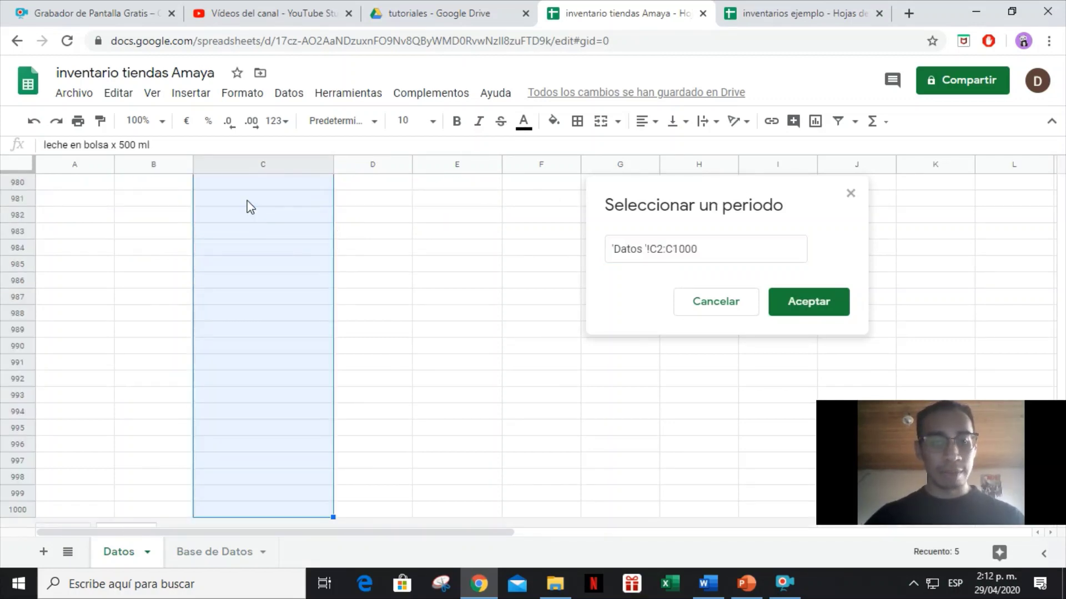
{"action": "left_click", "coordinate": [821, 309]}
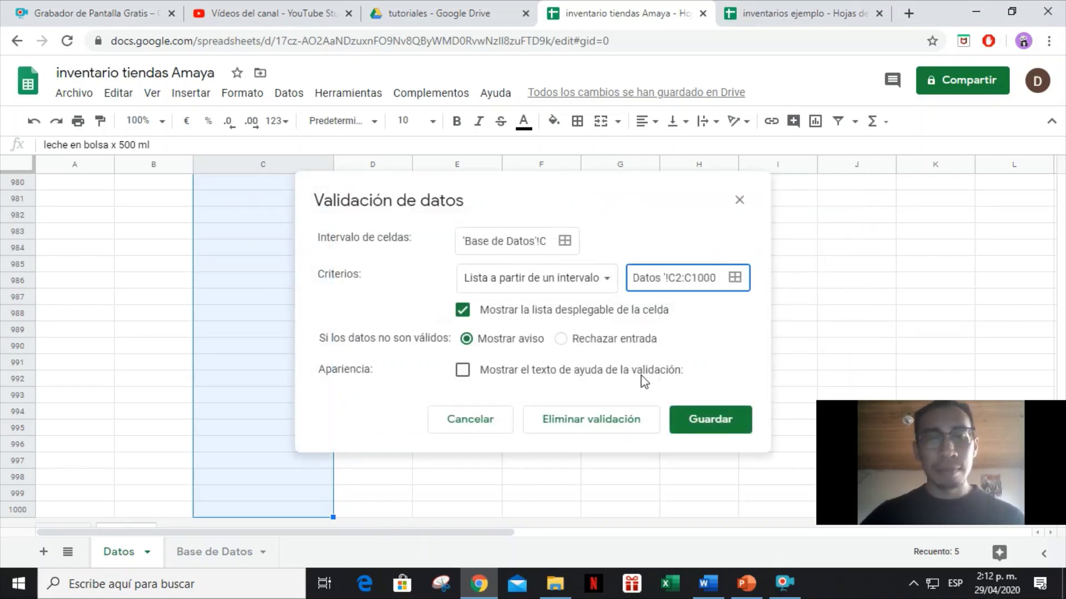
{"action": "left_click", "coordinate": [628, 341]}
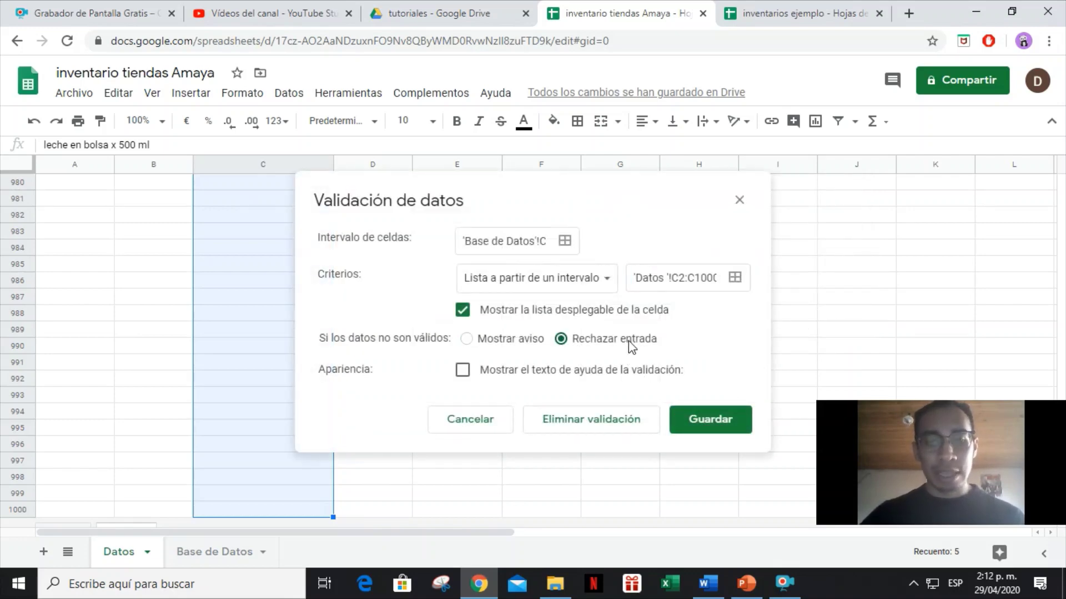
{"action": "left_click", "coordinate": [704, 419]}
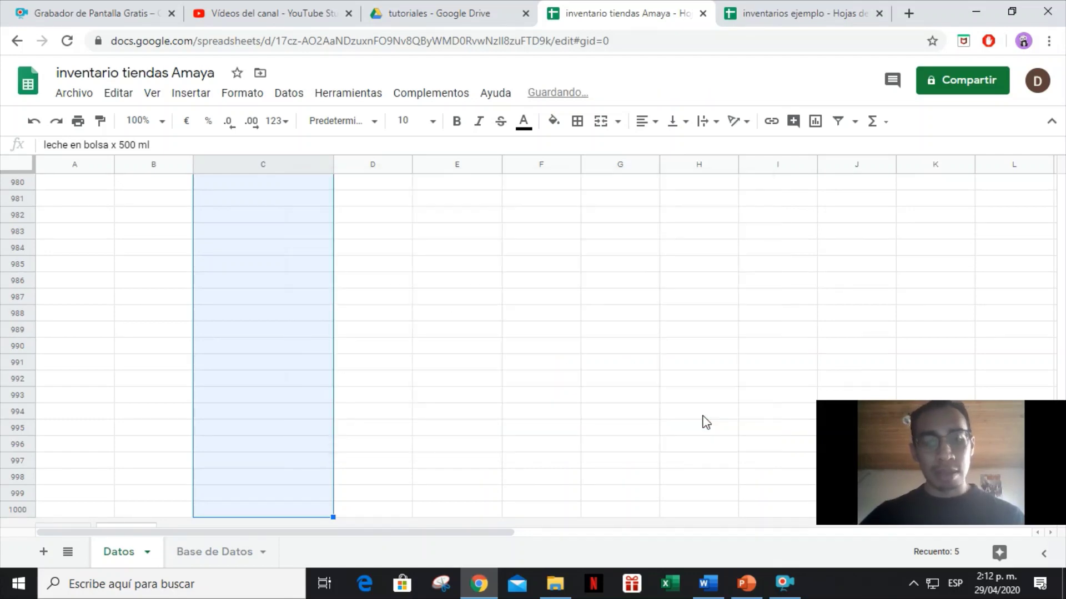
{"action": "left_click", "coordinate": [186, 557]}
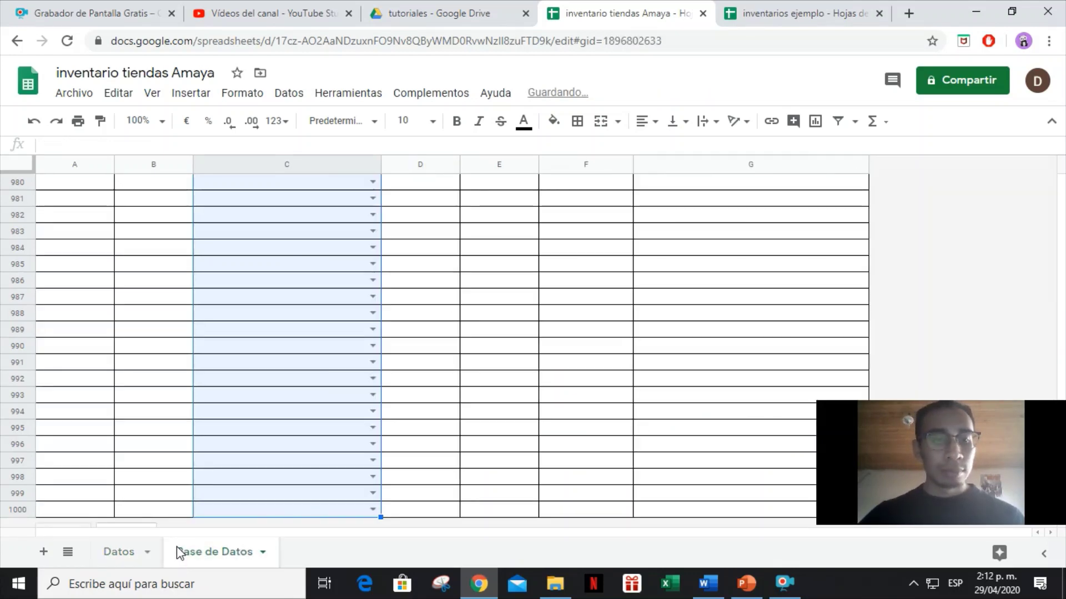
{"action": "left_click", "coordinate": [280, 377]}
{"action": "key", "text": "ctrl+Up"}
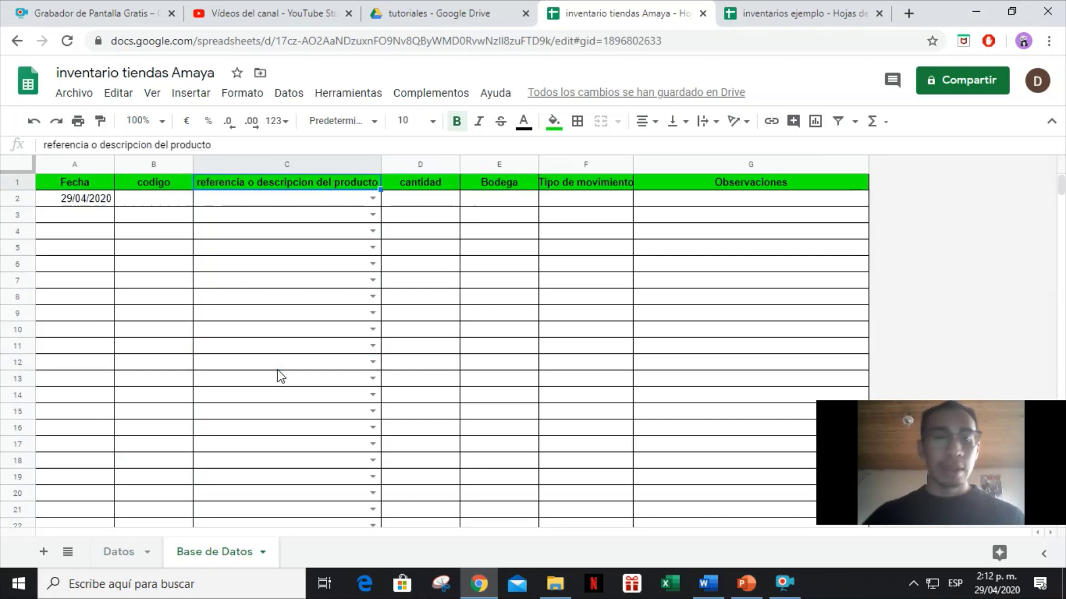
{"action": "left_click", "coordinate": [373, 198]}
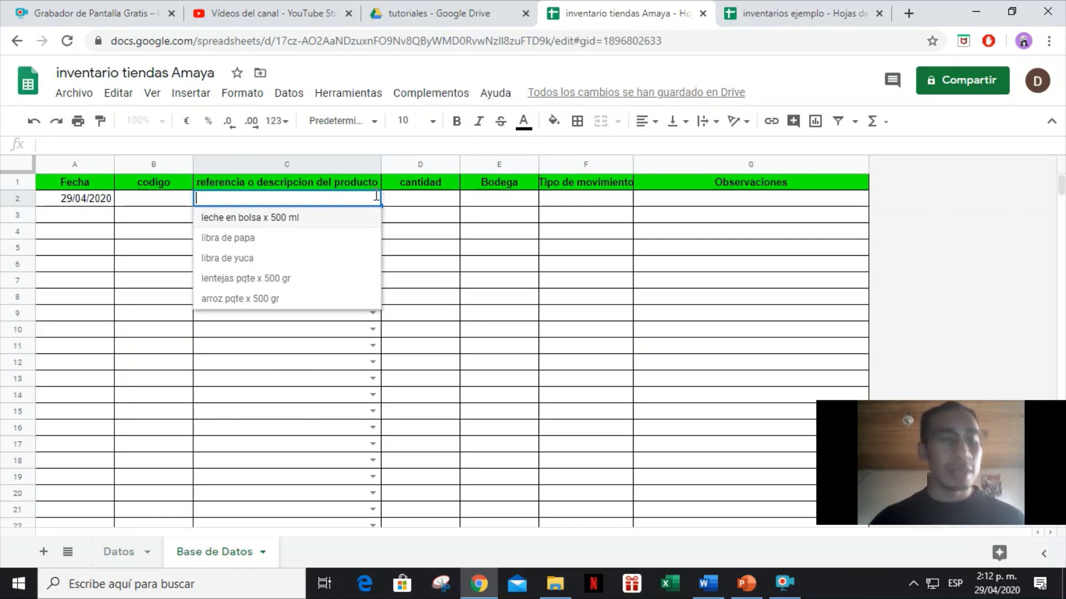
{"action": "left_click", "coordinate": [111, 557]}
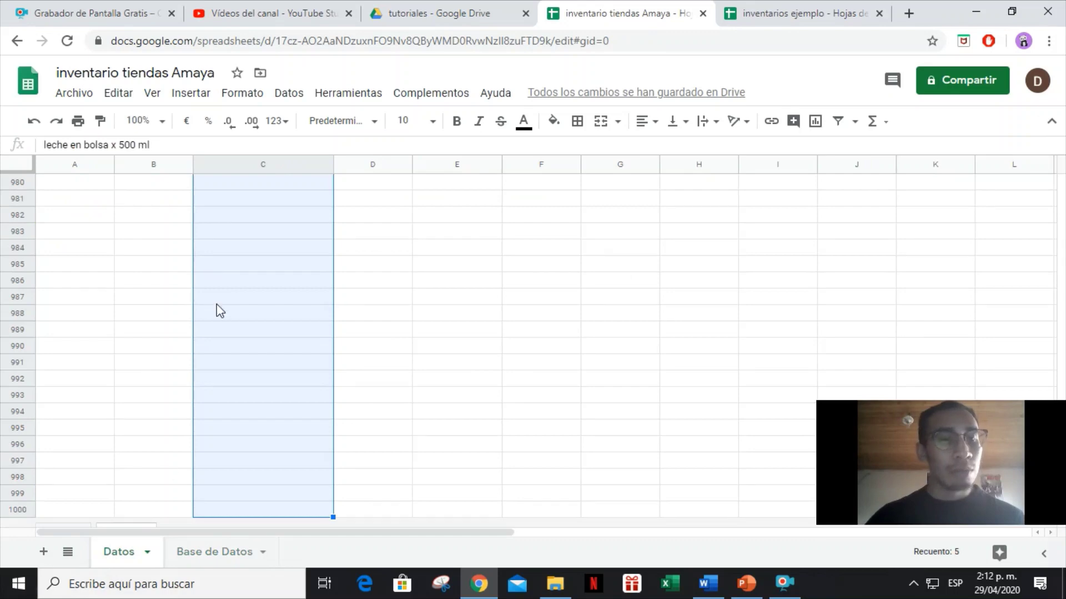
{"action": "left_click", "coordinate": [216, 304]}
{"action": "key", "text": "ctrl+Up"}
{"action": "key", "text": "Down"}
{"action": "key", "text": "Up"}
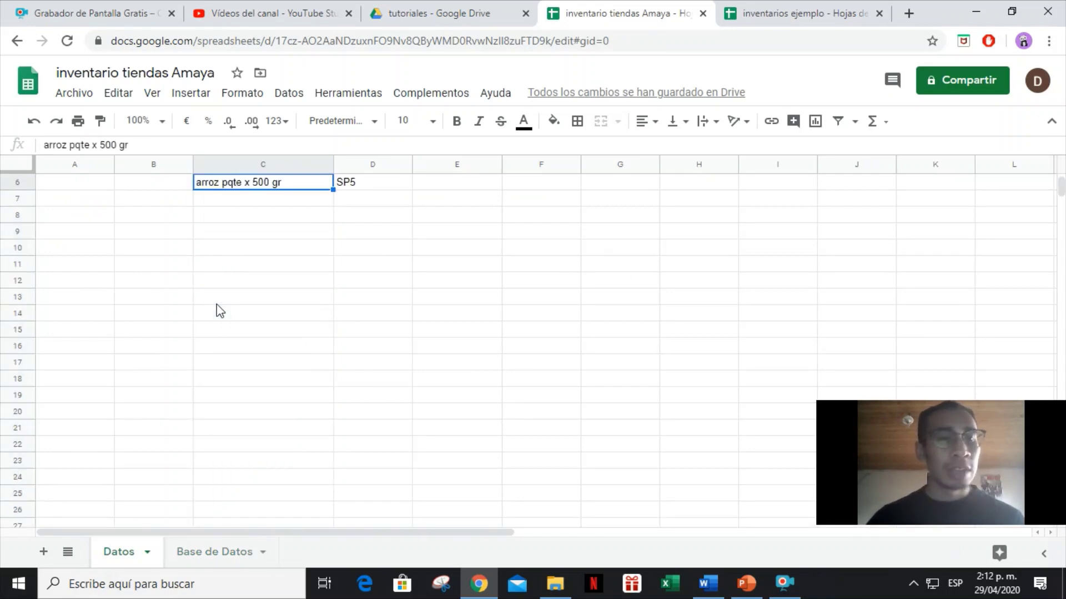
{"action": "left_click", "coordinate": [187, 555]}
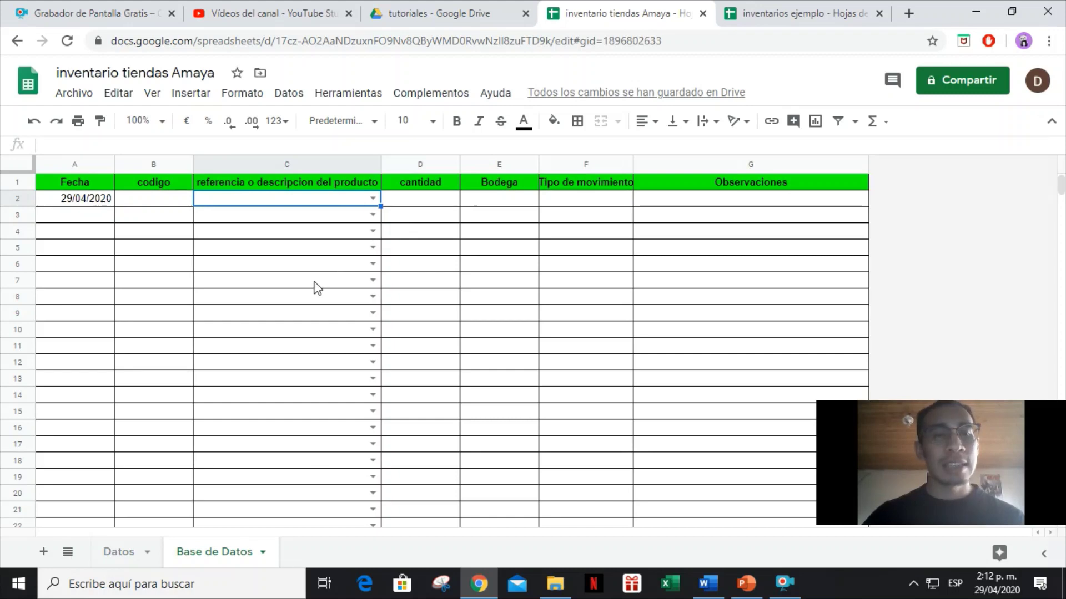
{"action": "left_click", "coordinate": [118, 558]}
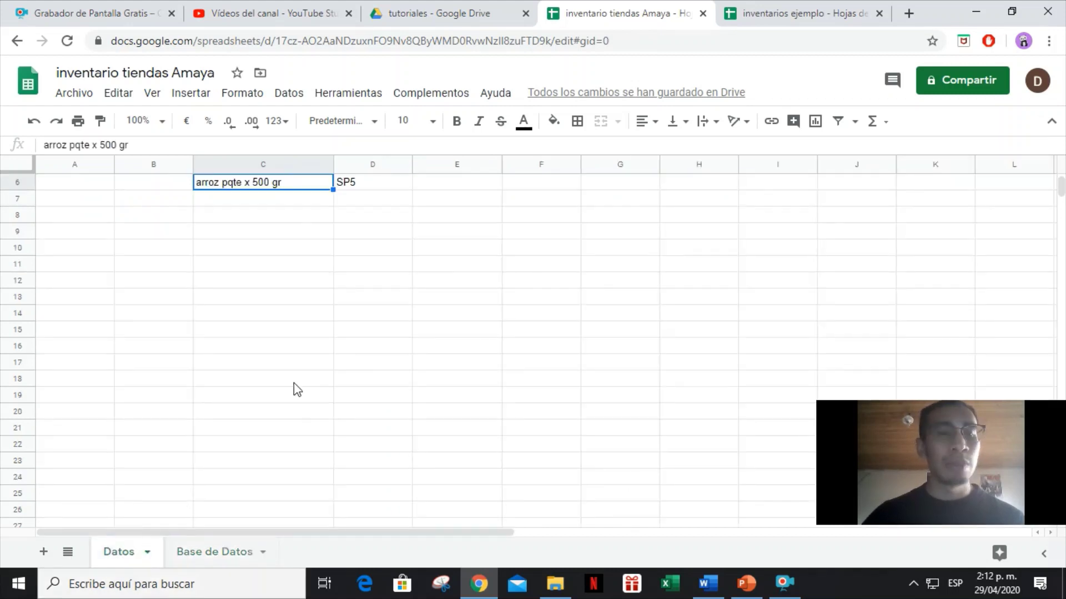
{"action": "left_click", "coordinate": [250, 283]}
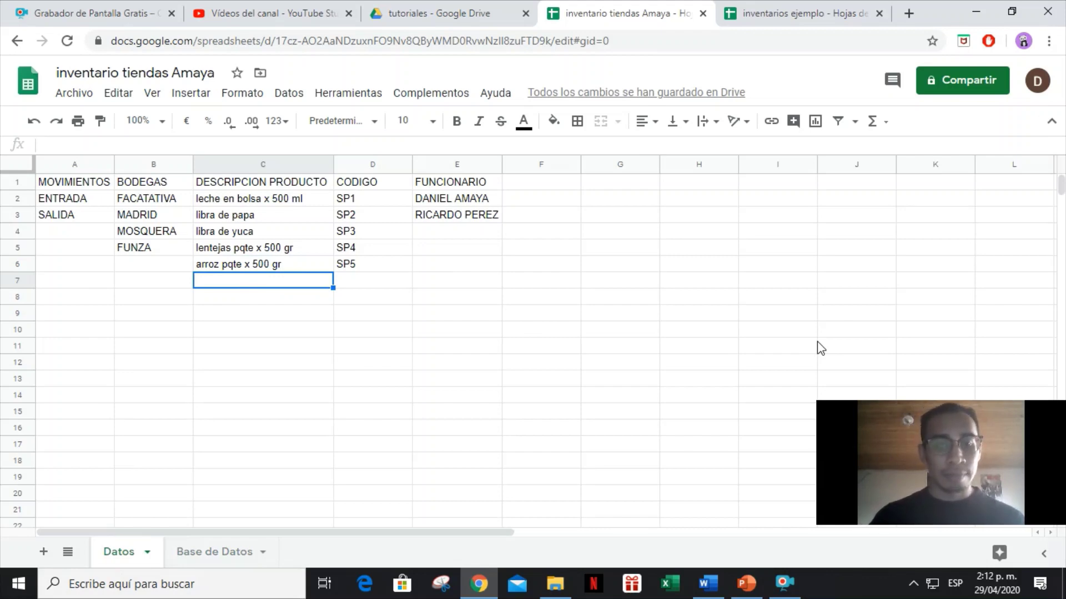
Add the product Mantequilla 500 gr with code SP6 to the Datos list.
{"action": "type", "text": "Le"}
{"action": "key", "text": "BackSpace"}
{"action": "key", "text": "BackSpace"}
{"action": "key", "text": "BackSpace"}
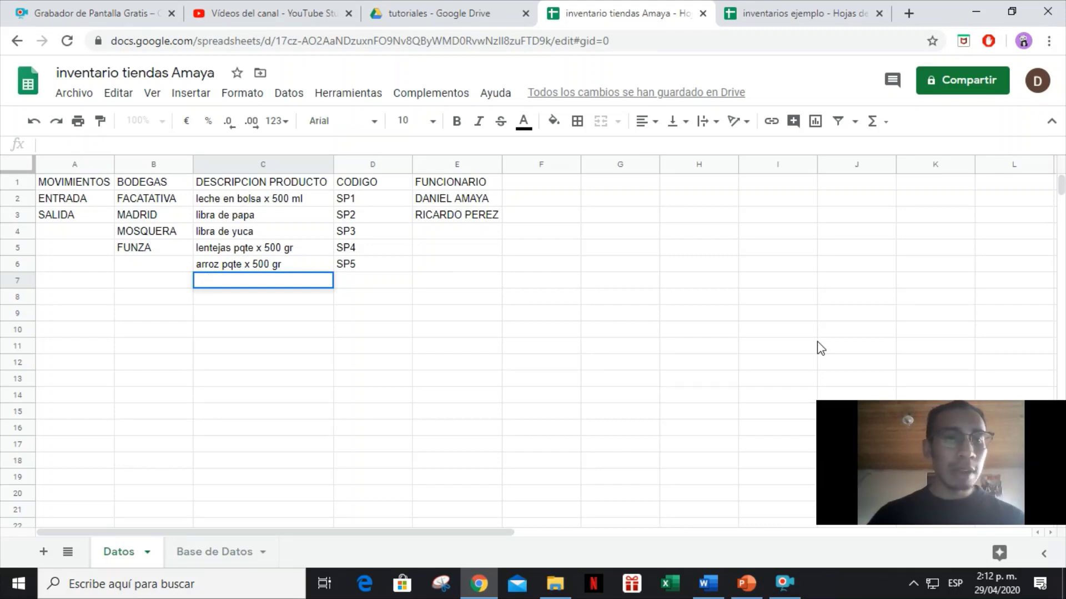
{"action": "type", "text": "ma"}
{"action": "key", "text": "BackSpace"}
{"action": "key", "text": "BackSpace"}
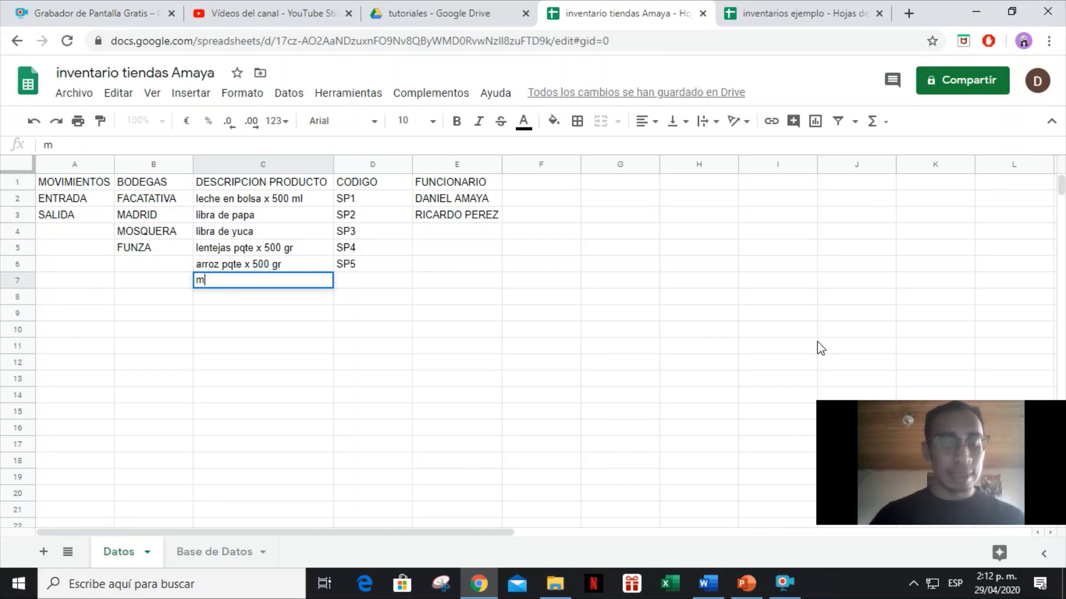
{"action": "type", "text": "MANTE"}
{"action": "key", "text": "BackSpace"}
{"action": "key", "text": "BackSpace"}
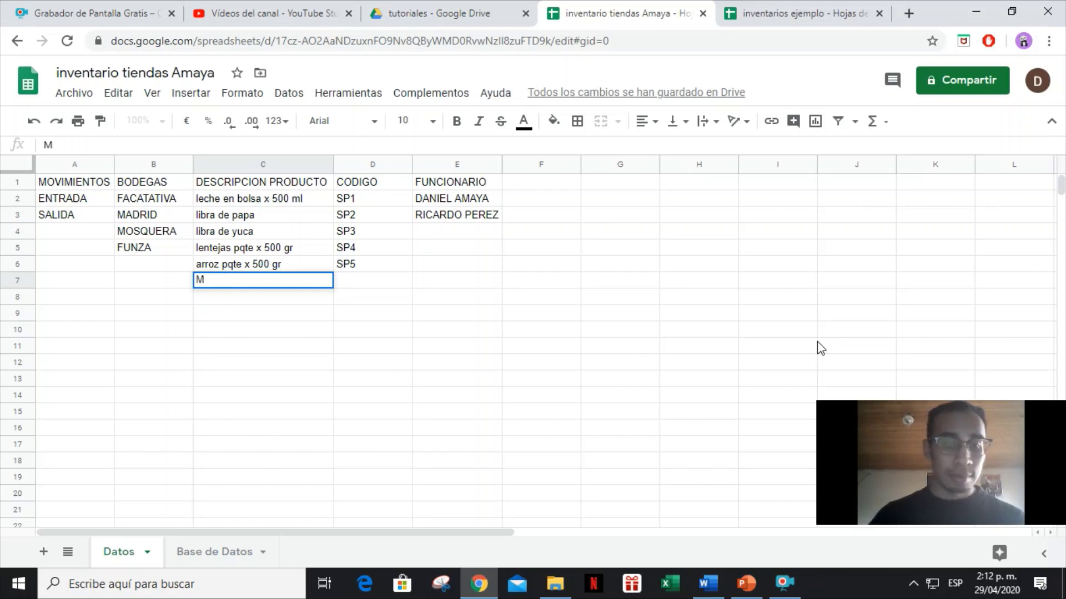
{"action": "type", "text": "nqu"}
{"action": "key", "text": "BackSpace"}
{"action": "key", "text": "BackSpace"}
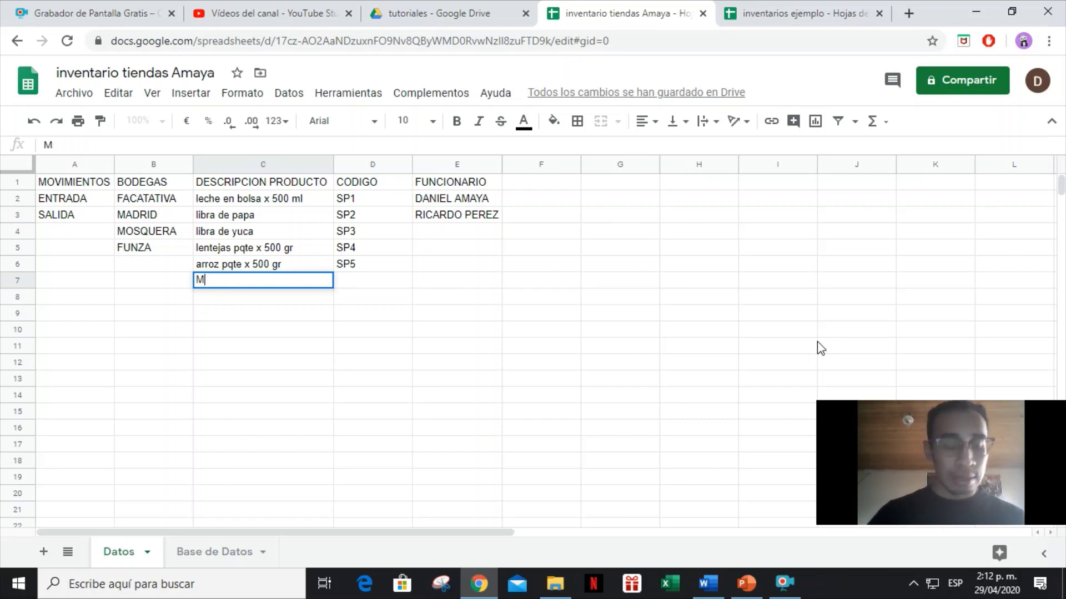
{"action": "type", "text": "antequilla "}
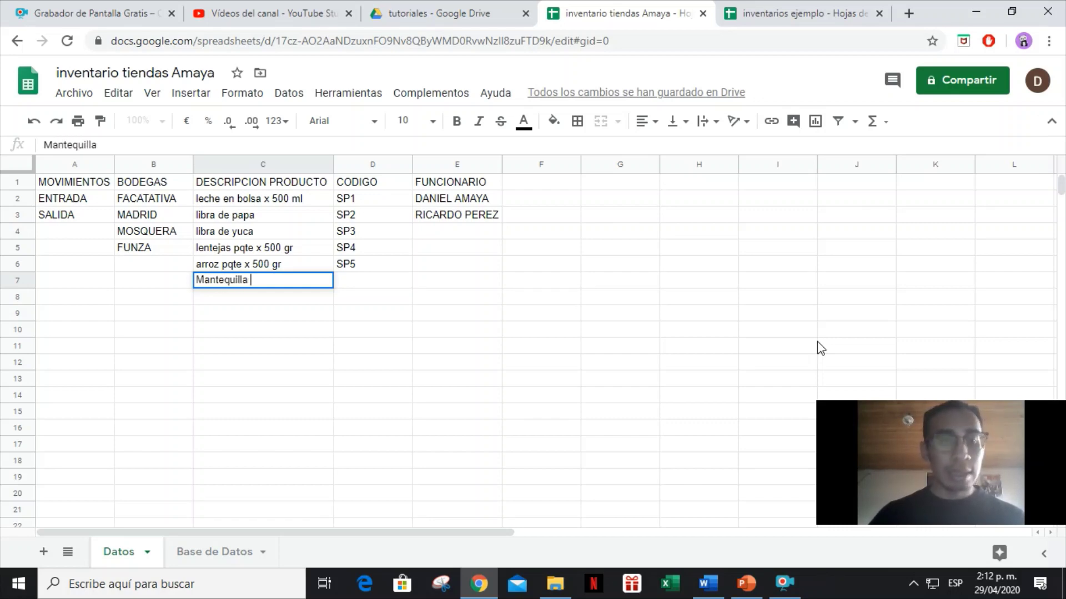
{"action": "type", "text": "500 gr"}
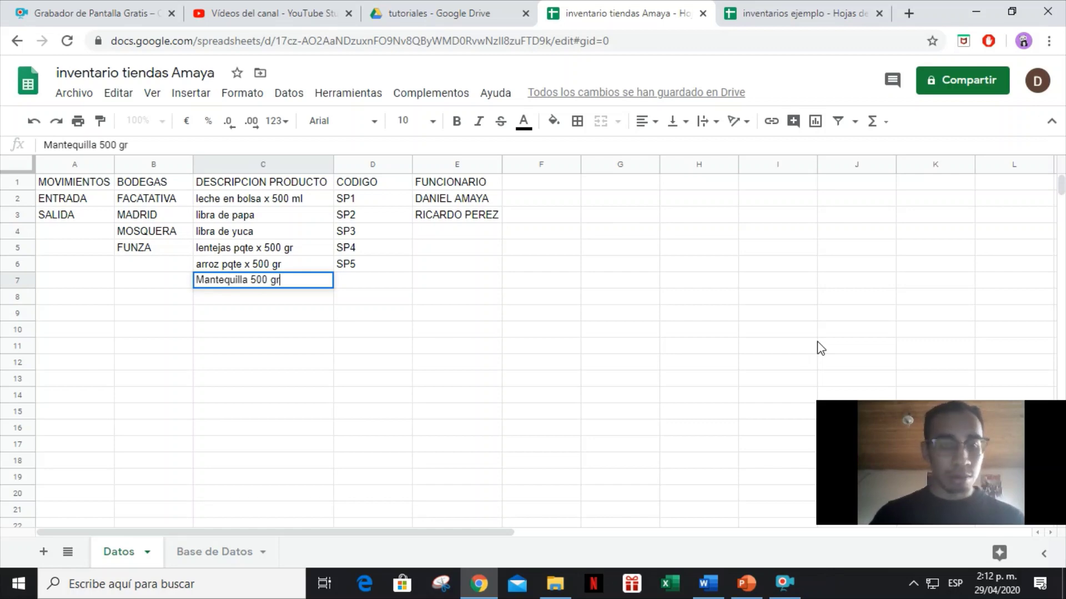
{"action": "key", "text": "Tab"}
{"action": "type", "text": "SP6"}
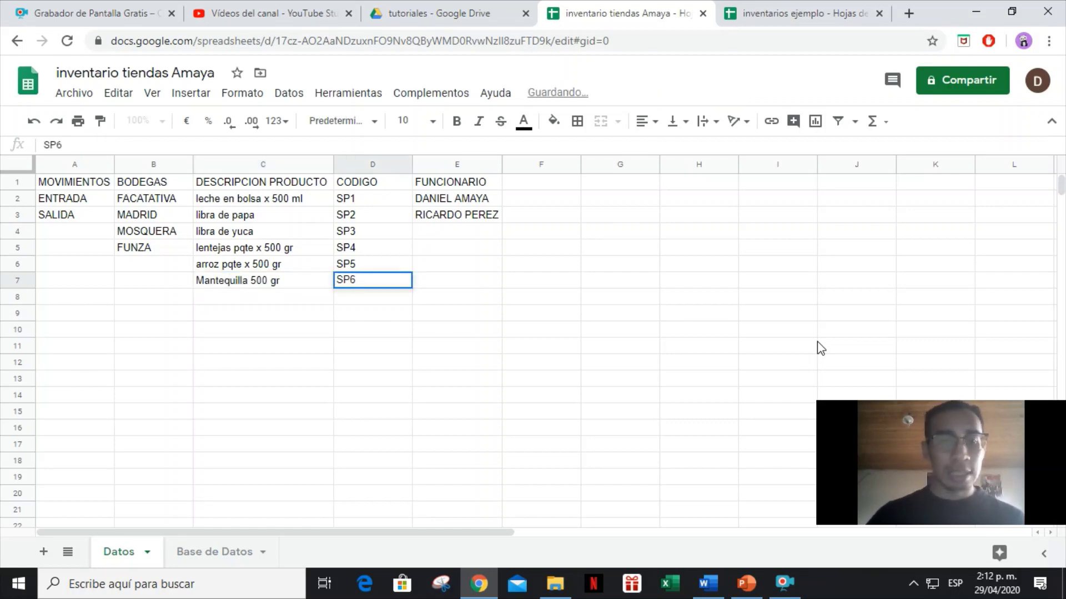
{"action": "key", "text": "Tab"}
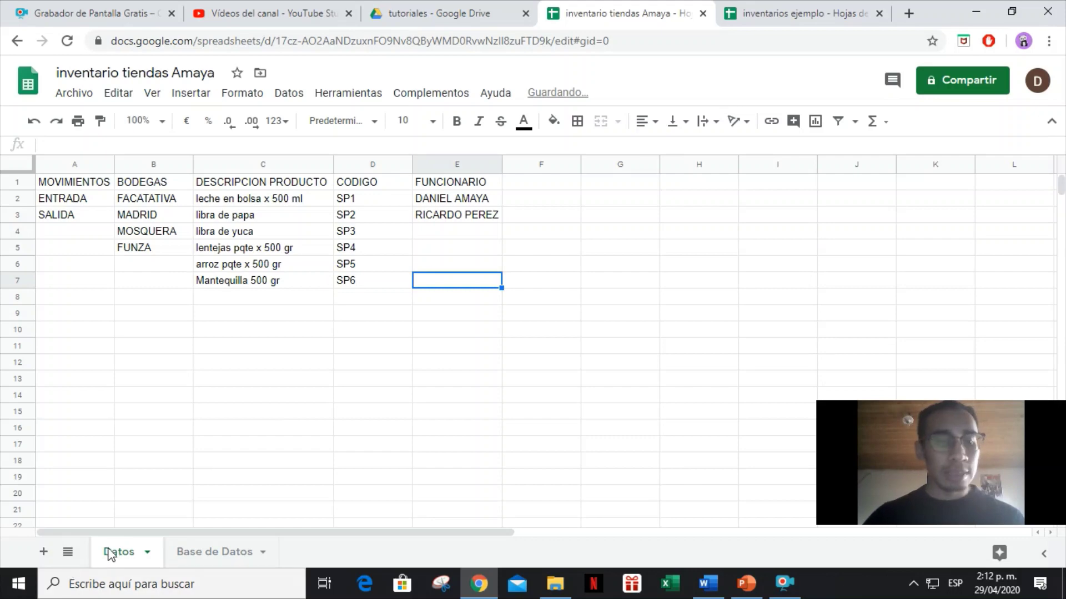
Check that the Base de Datos C2 dropdown now offers the new product.
{"action": "left_click", "coordinate": [192, 551]}
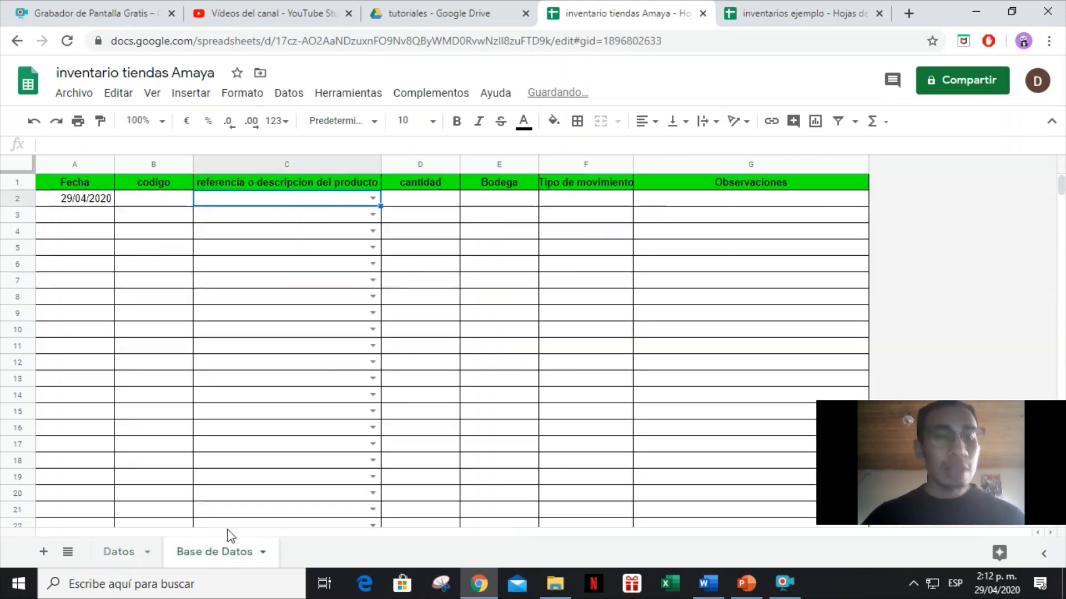
{"action": "left_click", "coordinate": [372, 198]}
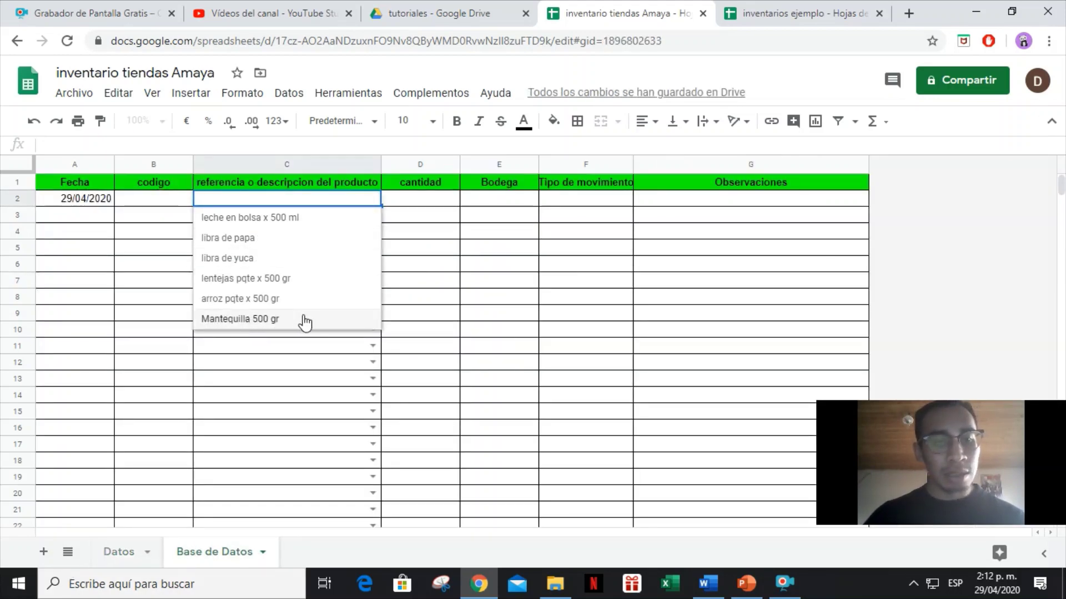
{"action": "left_click", "coordinate": [417, 335]}
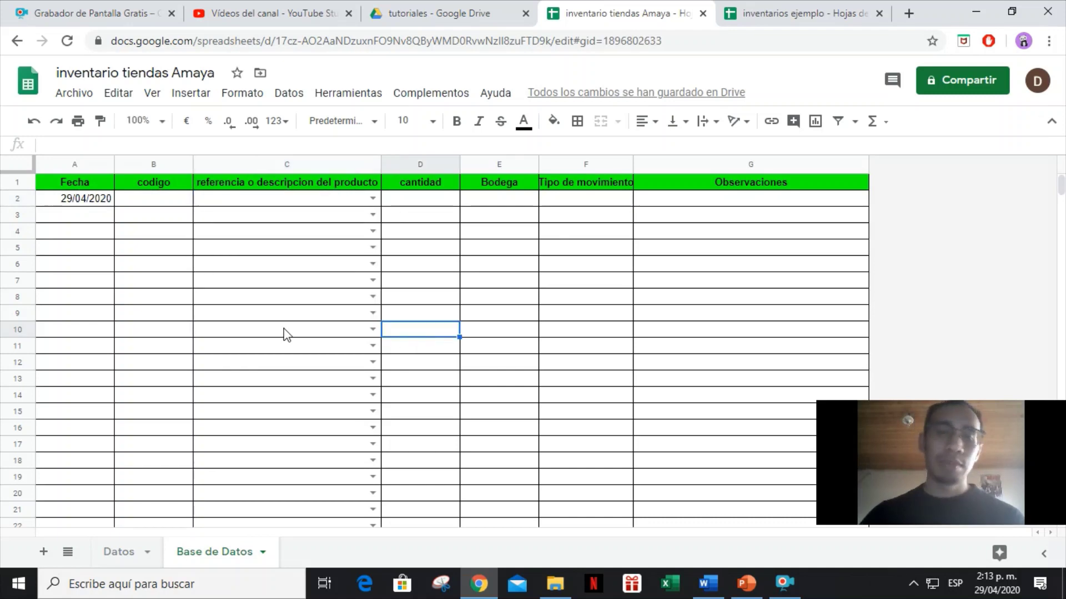
{"action": "left_click", "coordinate": [297, 204]}
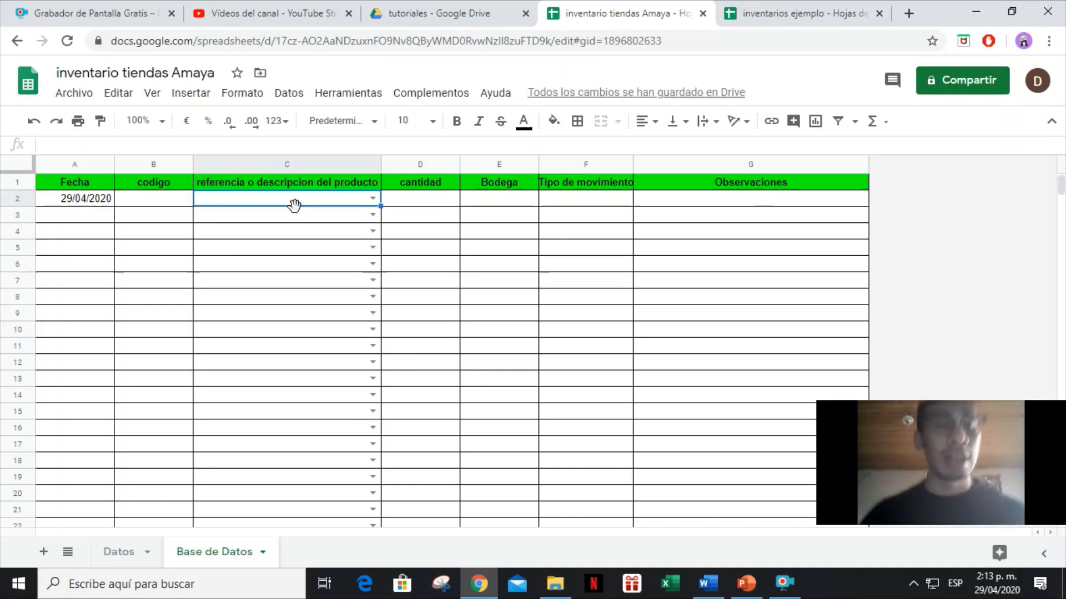
{"action": "left_click", "coordinate": [401, 209]}
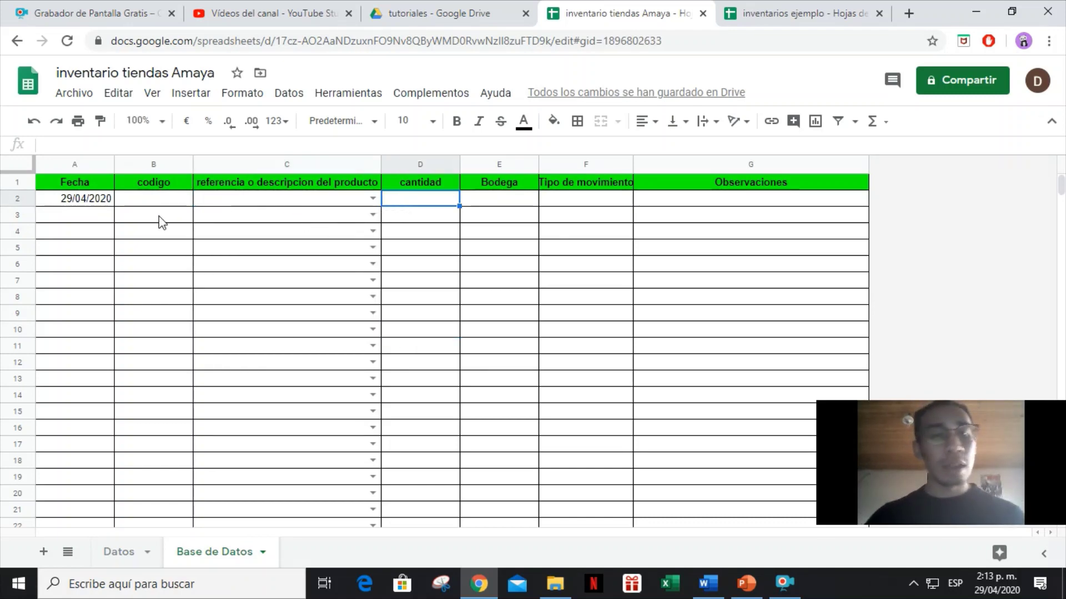
Enter =BUSCARV(C2;'Datos '!C:D;2;FALSO) in codigo cell B2.
{"action": "left_click", "coordinate": [178, 206]}
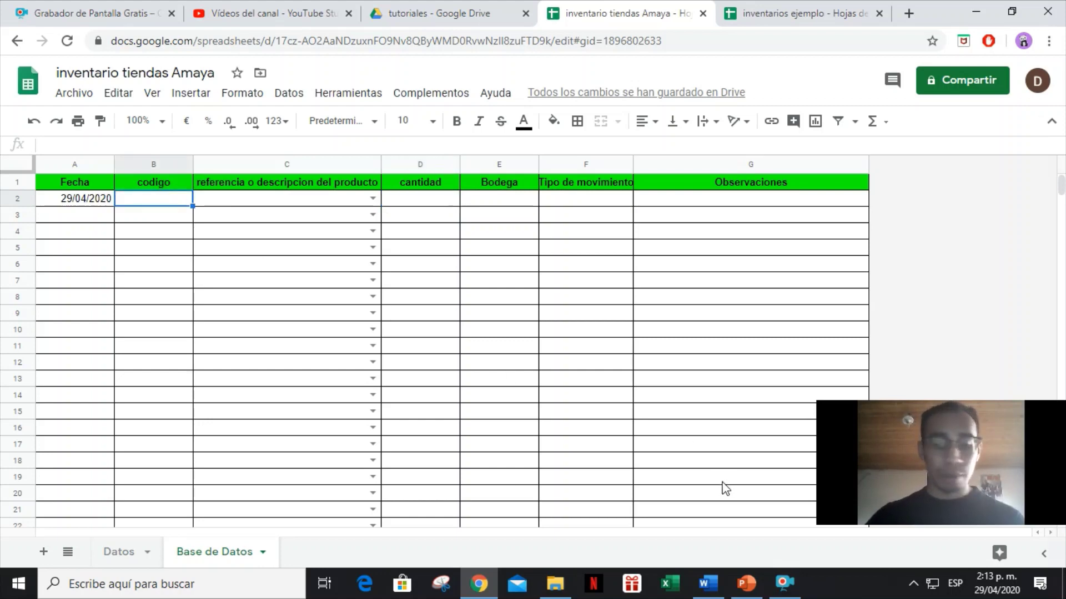
{"action": "type", "text": "="}
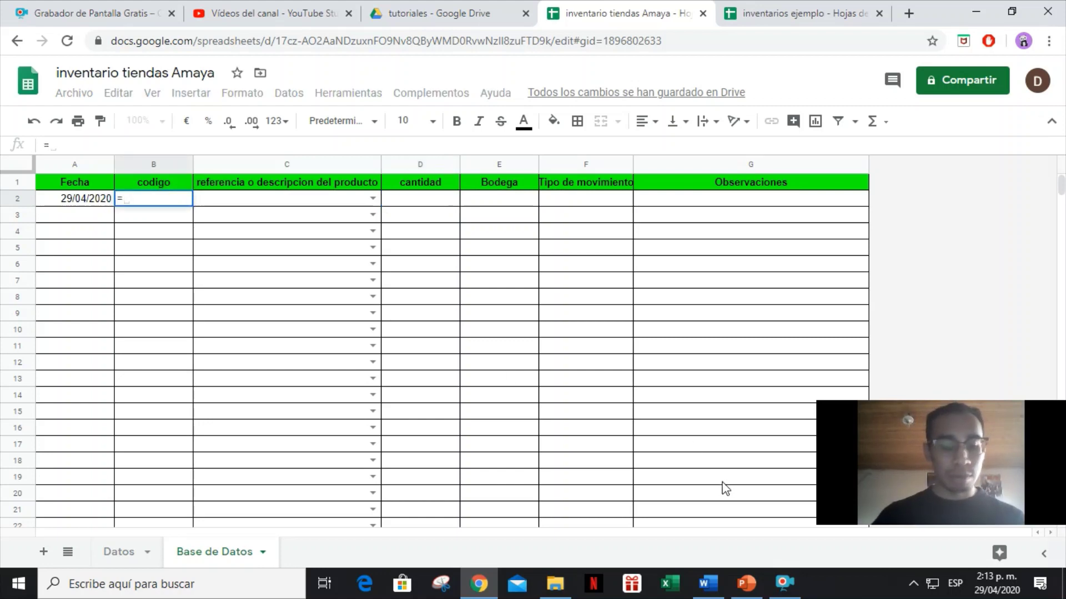
{"action": "type", "text": "bus"}
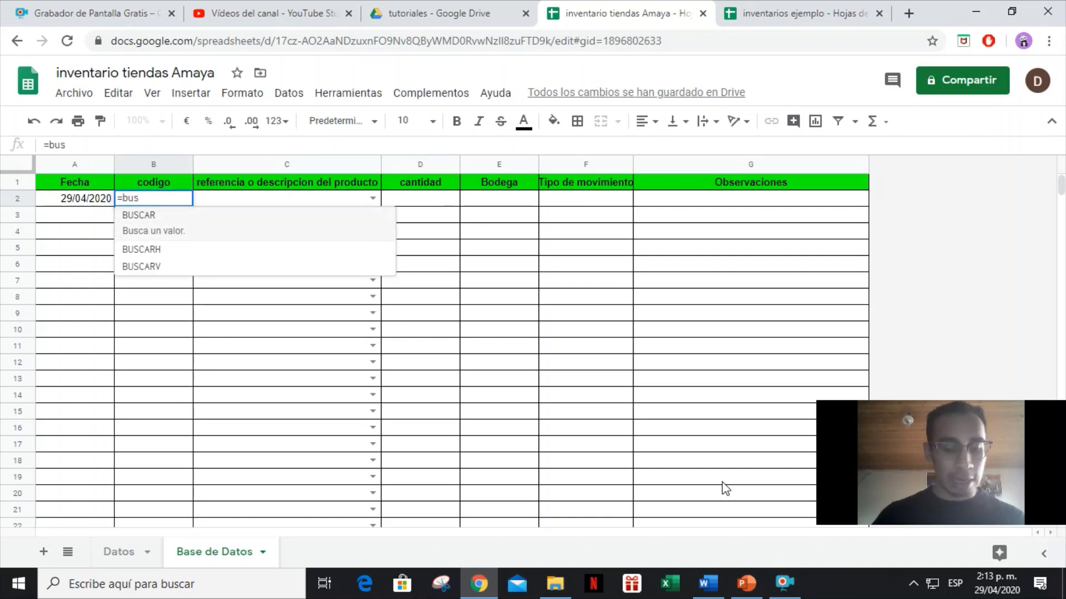
{"action": "type", "text": "carv"}
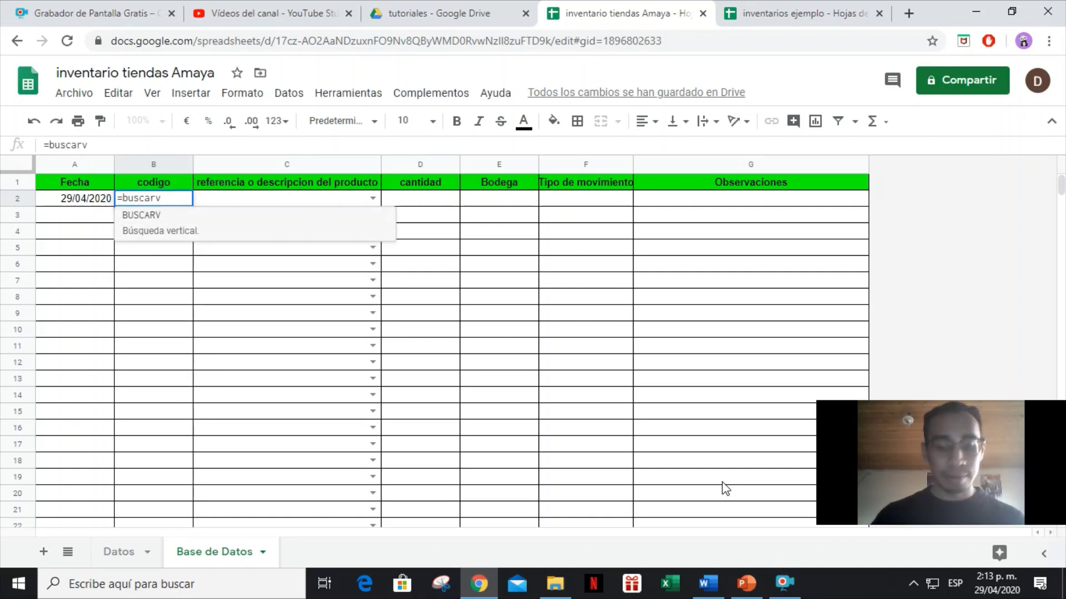
{"action": "type", "text": "("}
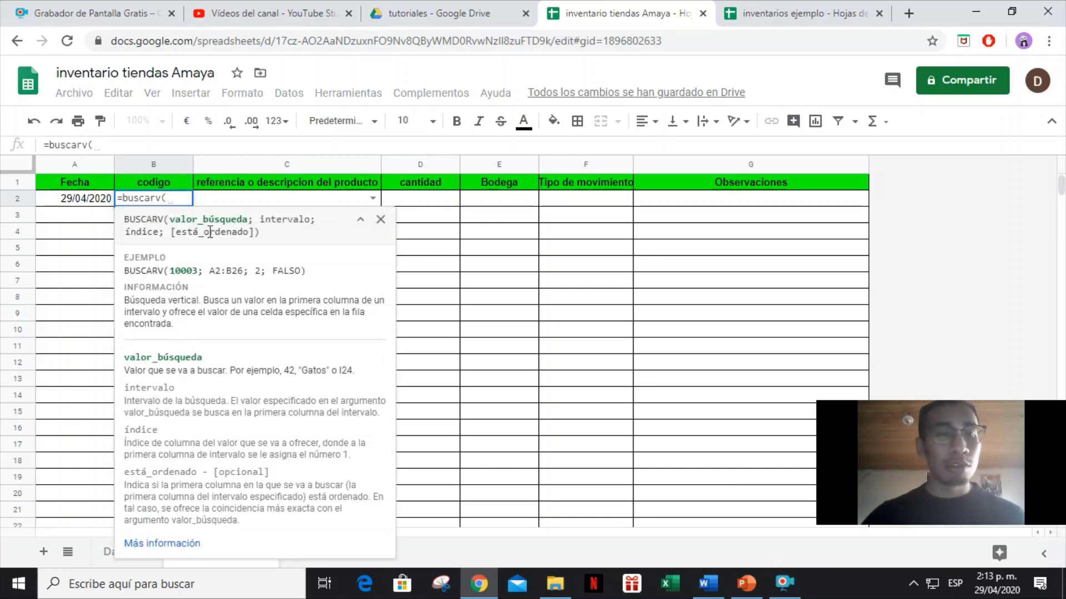
{"action": "left_click", "coordinate": [232, 200]}
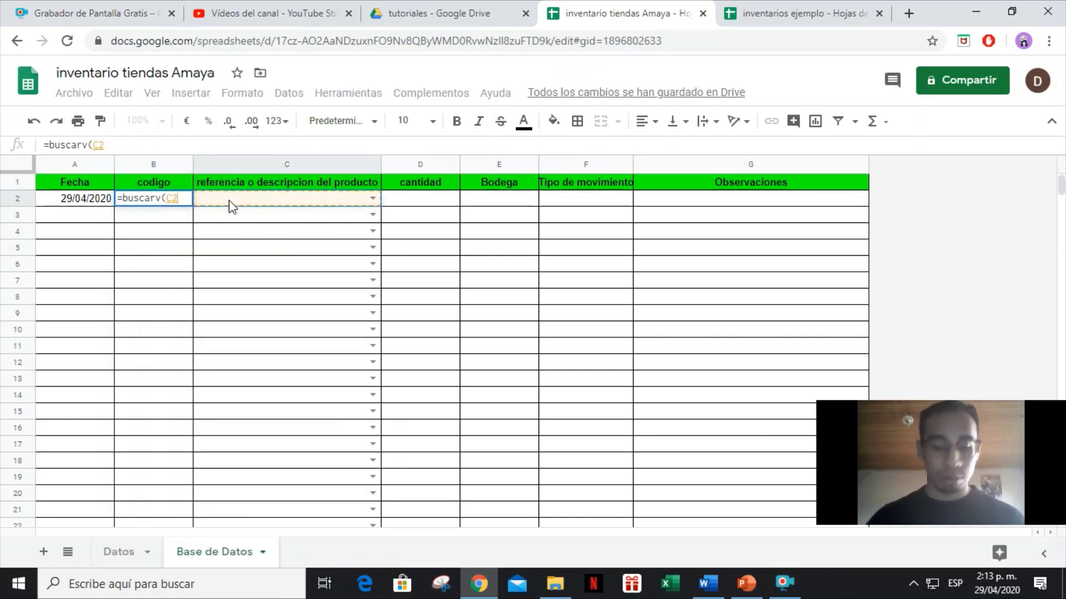
{"action": "type", "text": ";"}
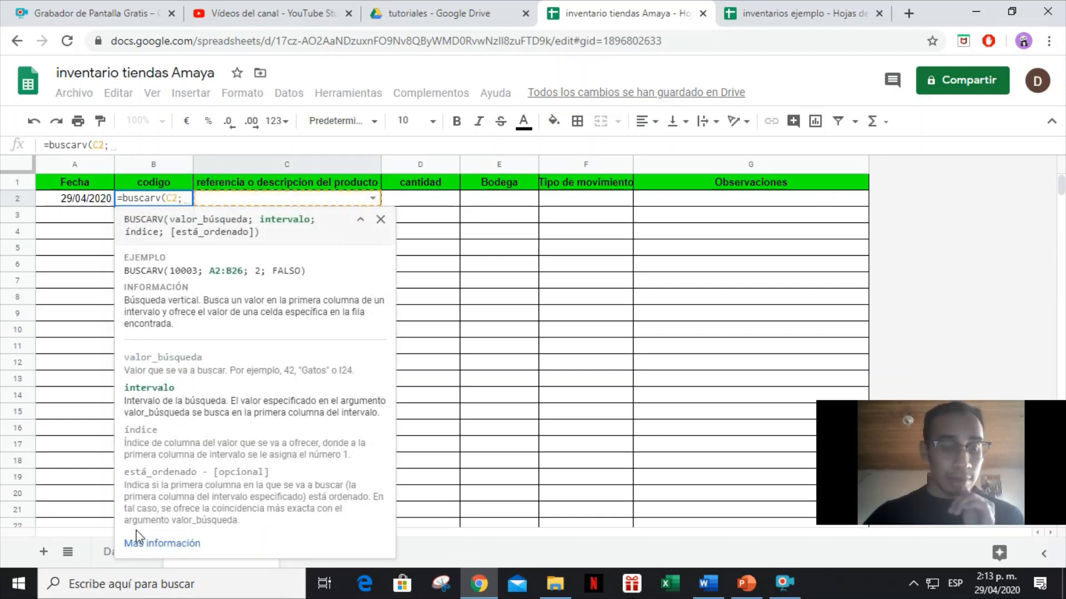
{"action": "left_click", "coordinate": [360, 219]}
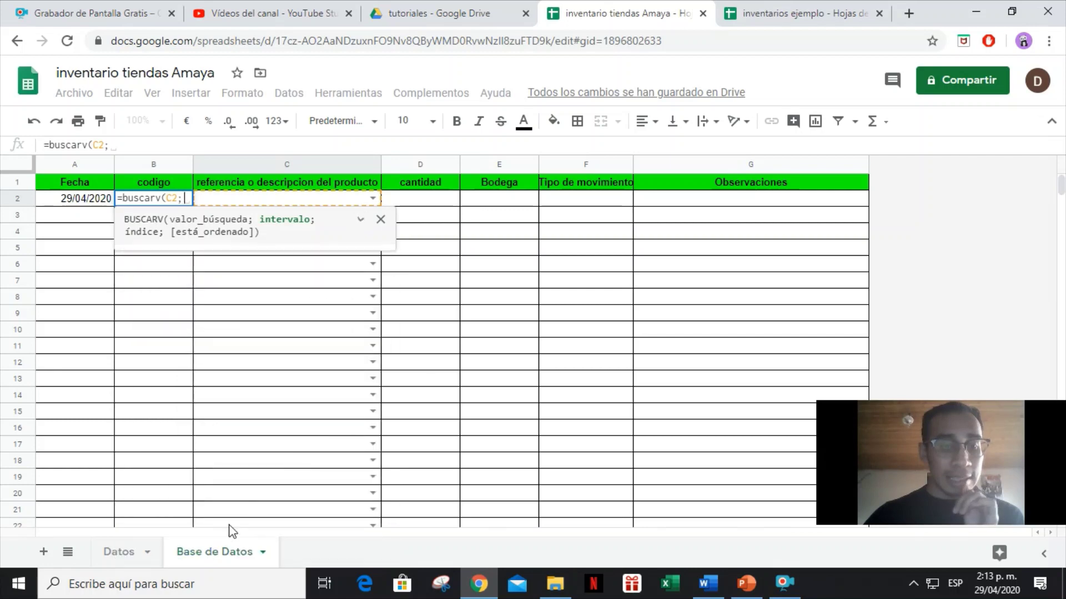
{"action": "left_click", "coordinate": [121, 554]}
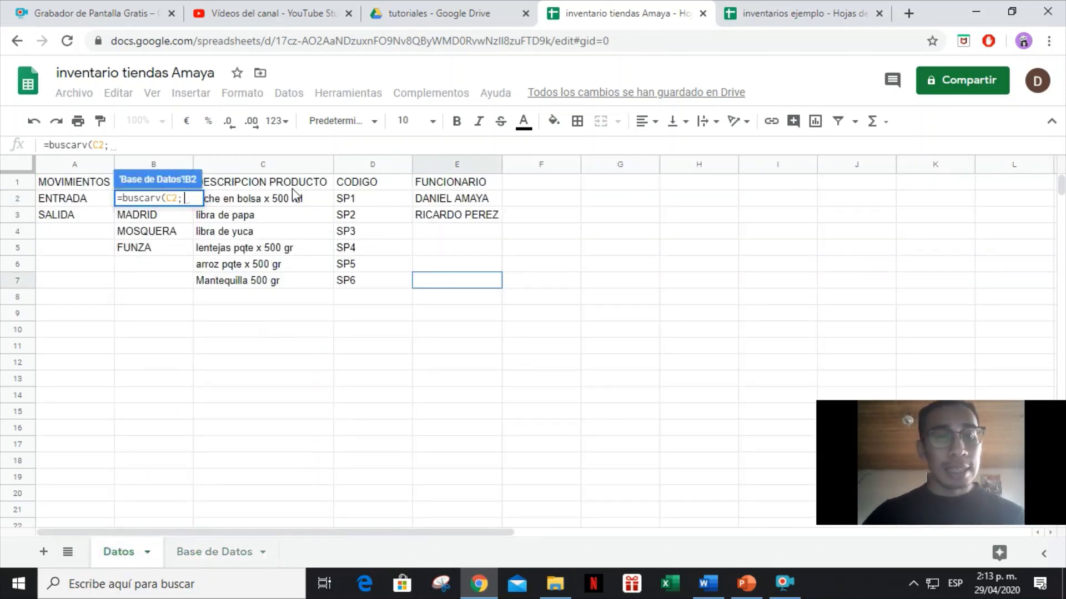
{"action": "left_click", "coordinate": [265, 168]}
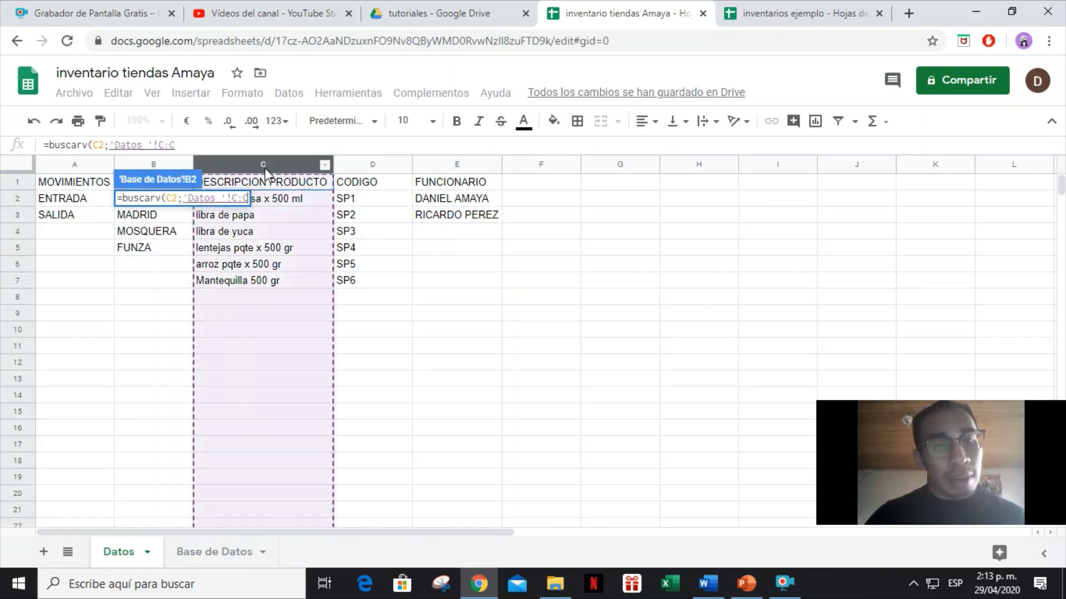
{"action": "left_click_drag", "start_coordinate": [265, 168], "coordinate": [375, 164]}
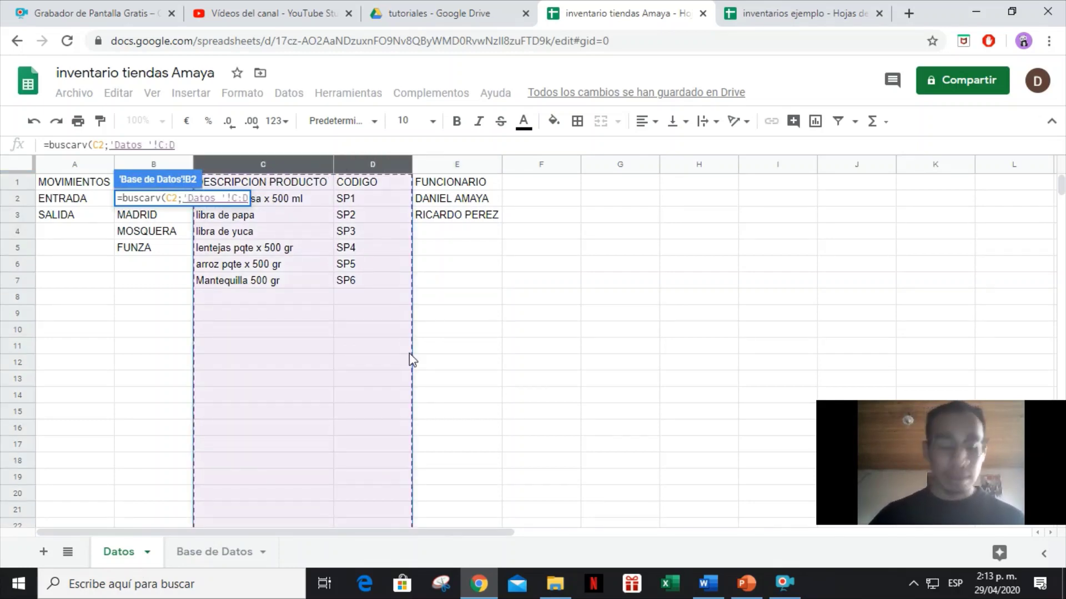
{"action": "type", "text": ";"}
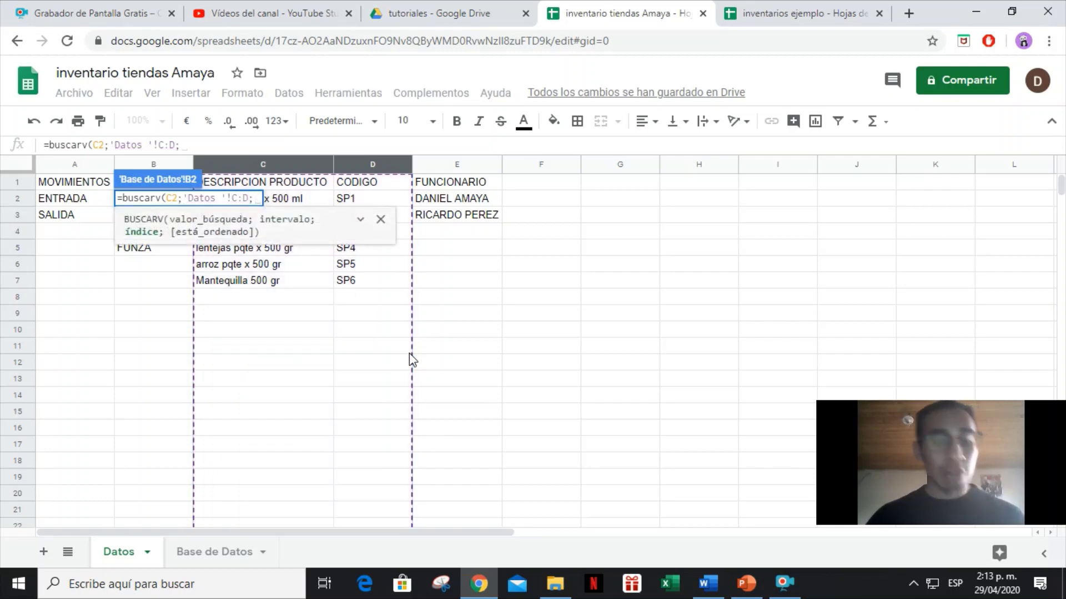
{"action": "type", "text": "2"}
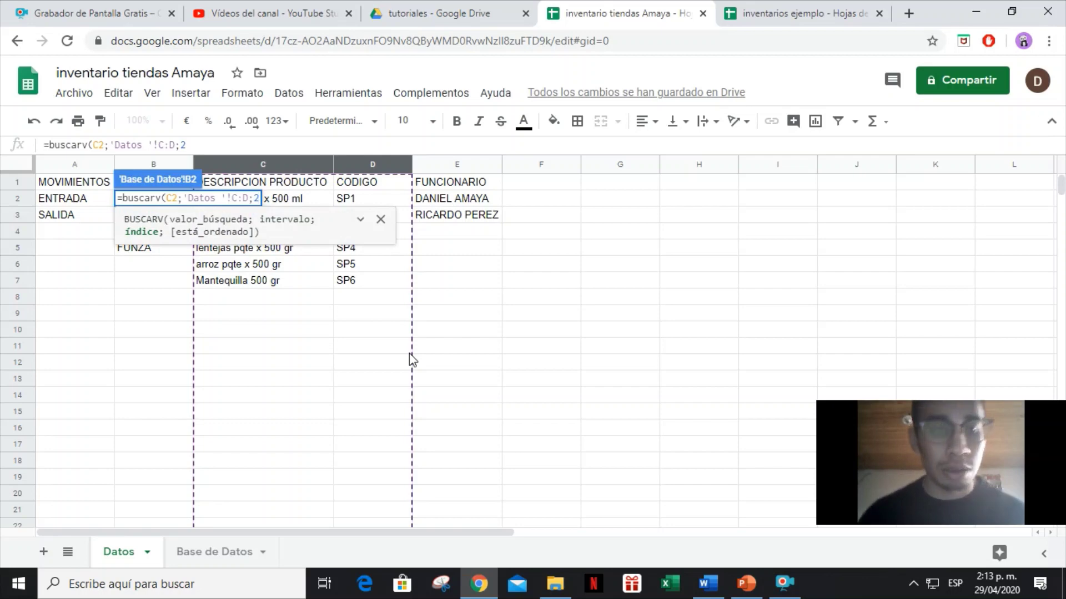
{"action": "type", "text": ";"}
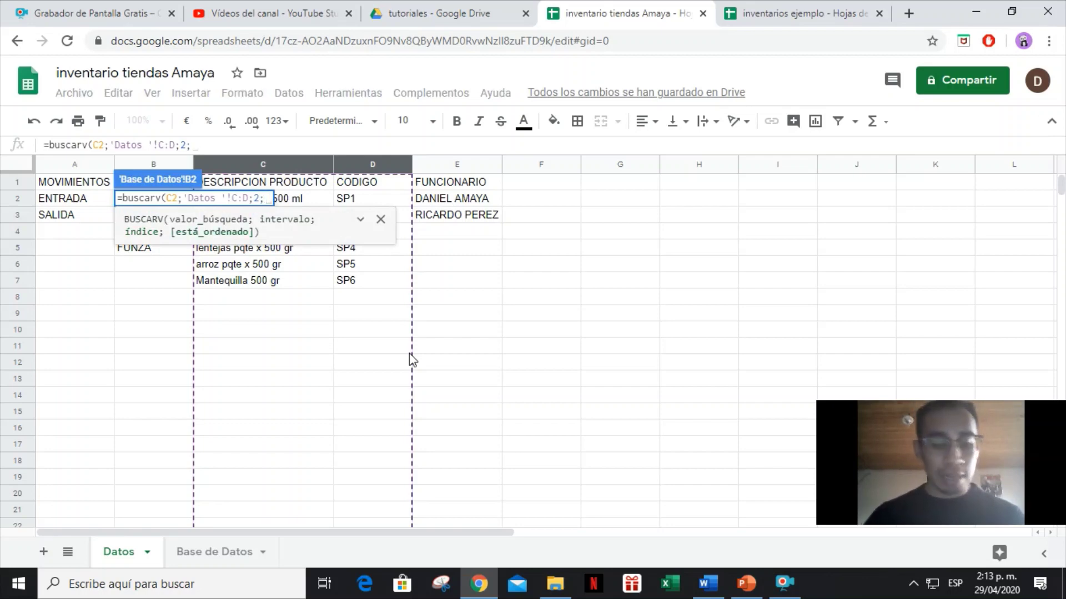
{"action": "type", "text": "falso)"}
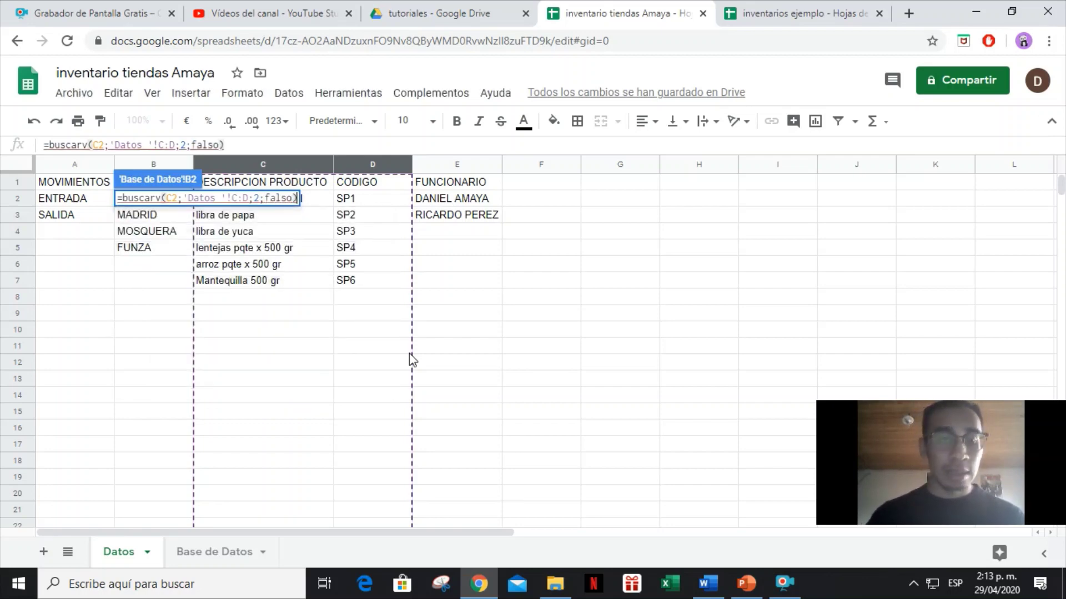
{"action": "key", "text": "Return"}
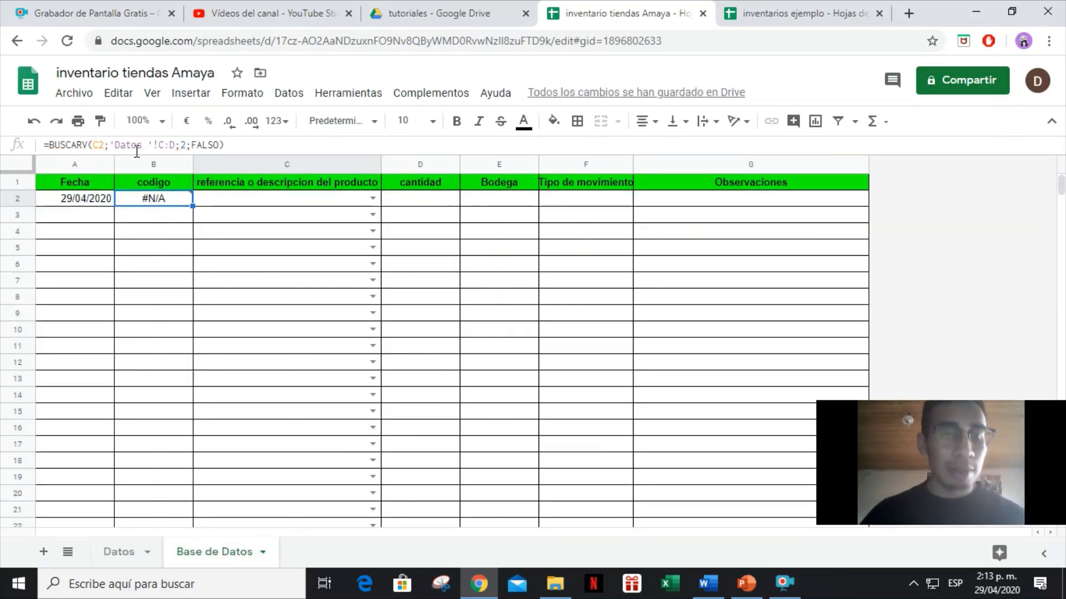
Change B2's lookup range to the absolute reference 'Datos '!$C:$D.
{"action": "mouse_move", "coordinate": [154, 204]}
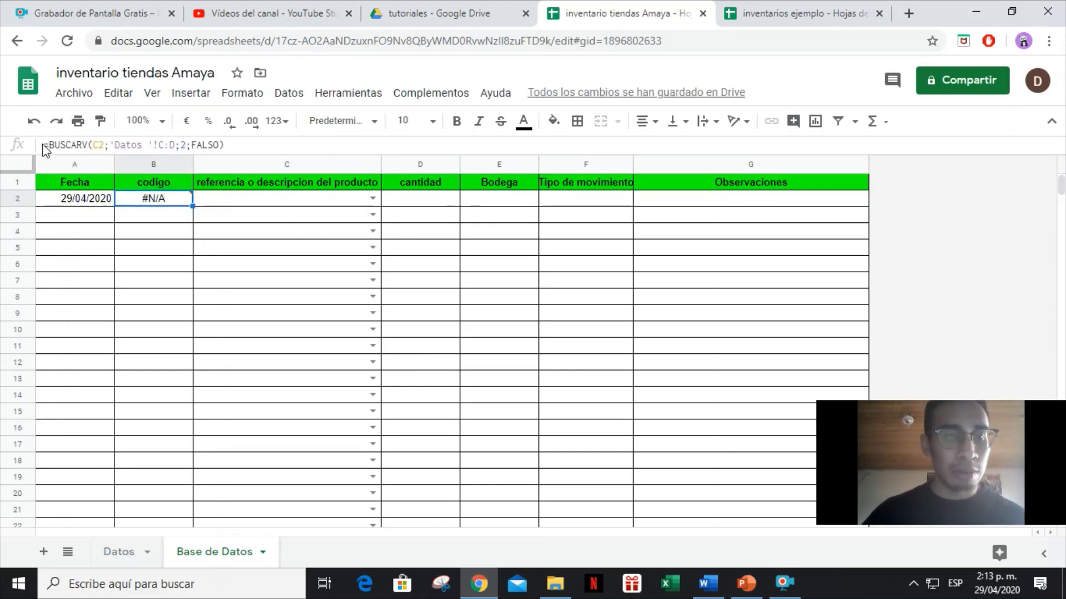
{"action": "left_click_drag", "start_coordinate": [46, 145], "coordinate": [239, 143]}
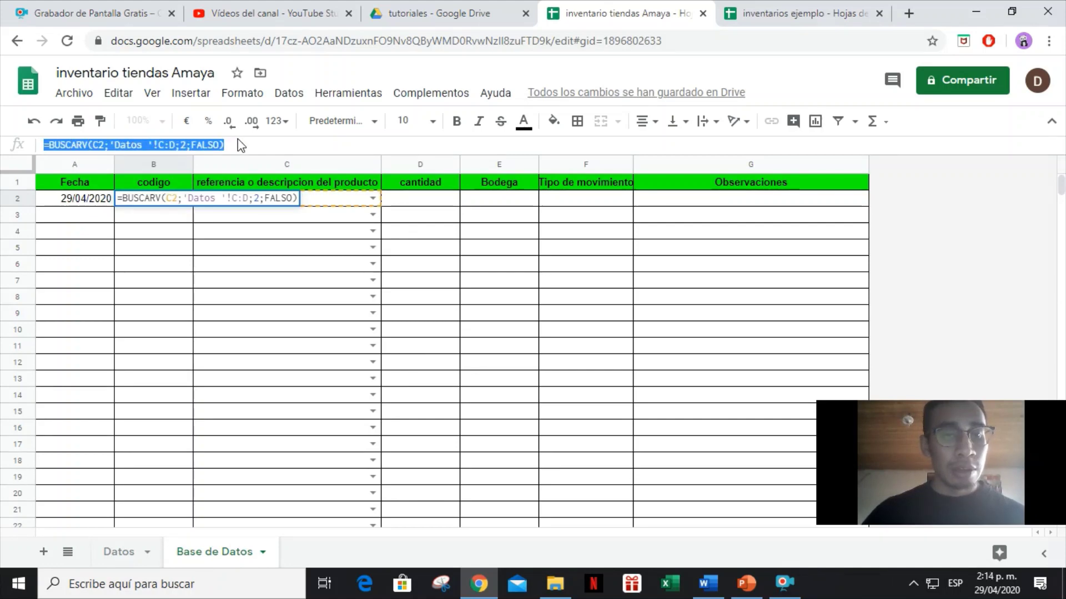
{"action": "left_click", "coordinate": [165, 145]}
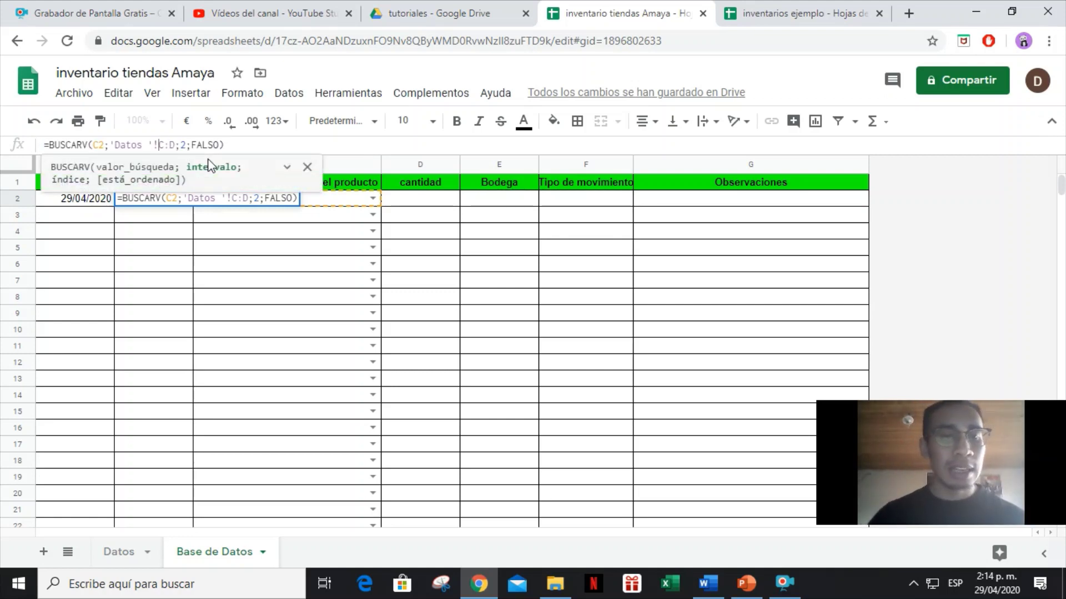
{"action": "type", "text": "$"}
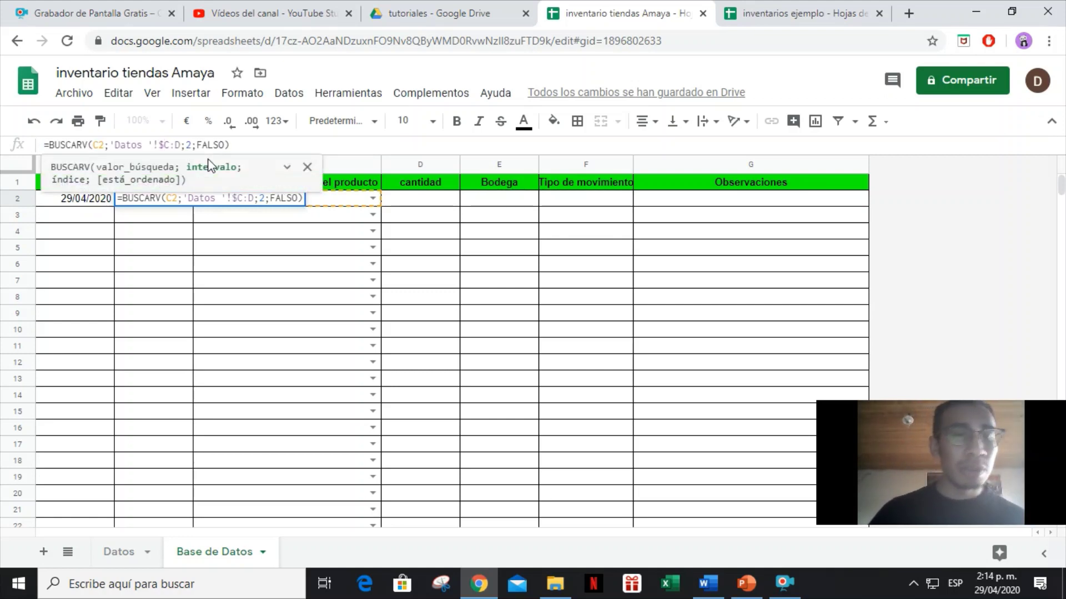
{"action": "key", "text": "Right"}
{"action": "key", "text": "Right"}
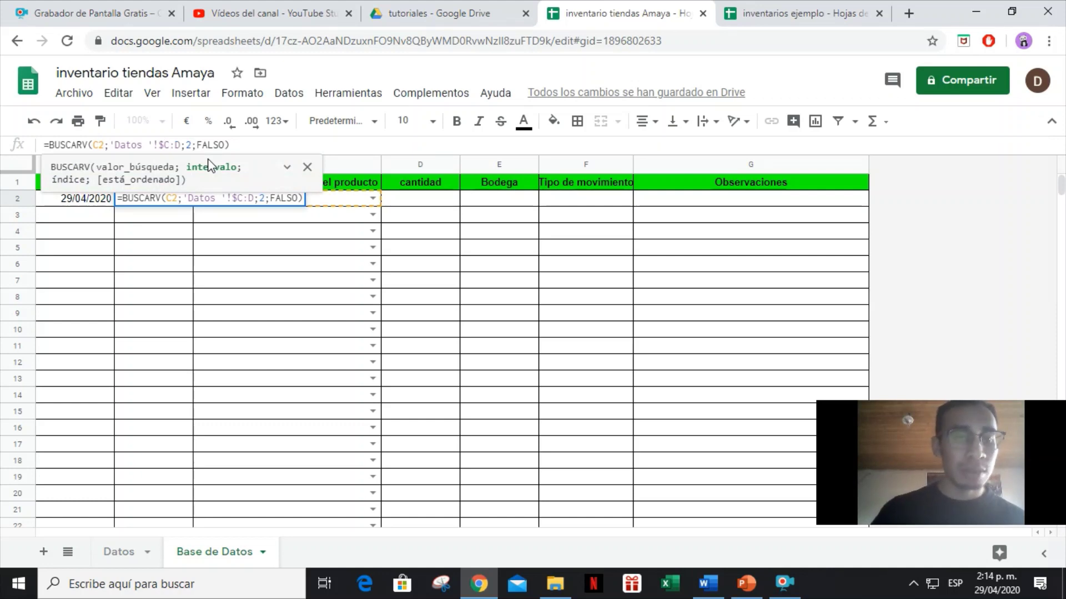
{"action": "type", "text": "$"}
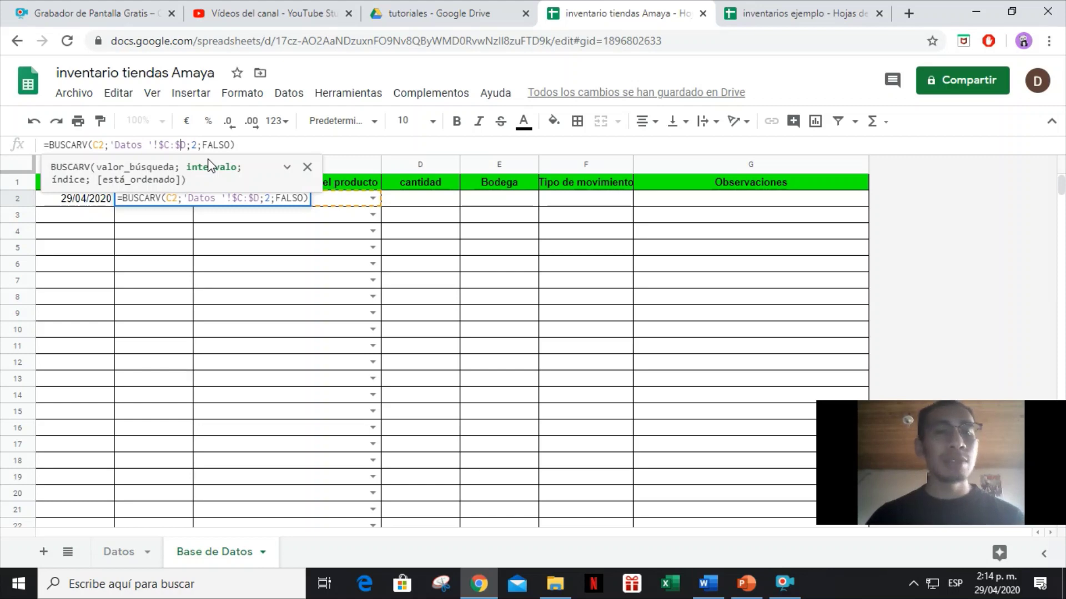
{"action": "key", "text": "Return"}
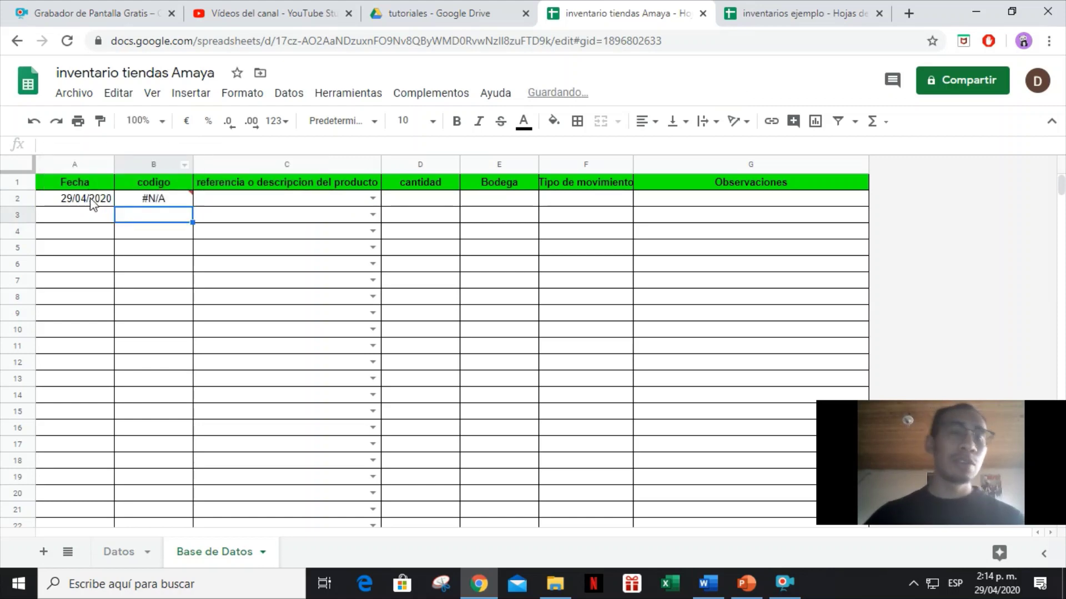
{"action": "key", "text": "Up"}
Copy the B2 BUSCARV code lookup formula down to B3:B1000.
{"action": "key", "text": "ctrl+c"}
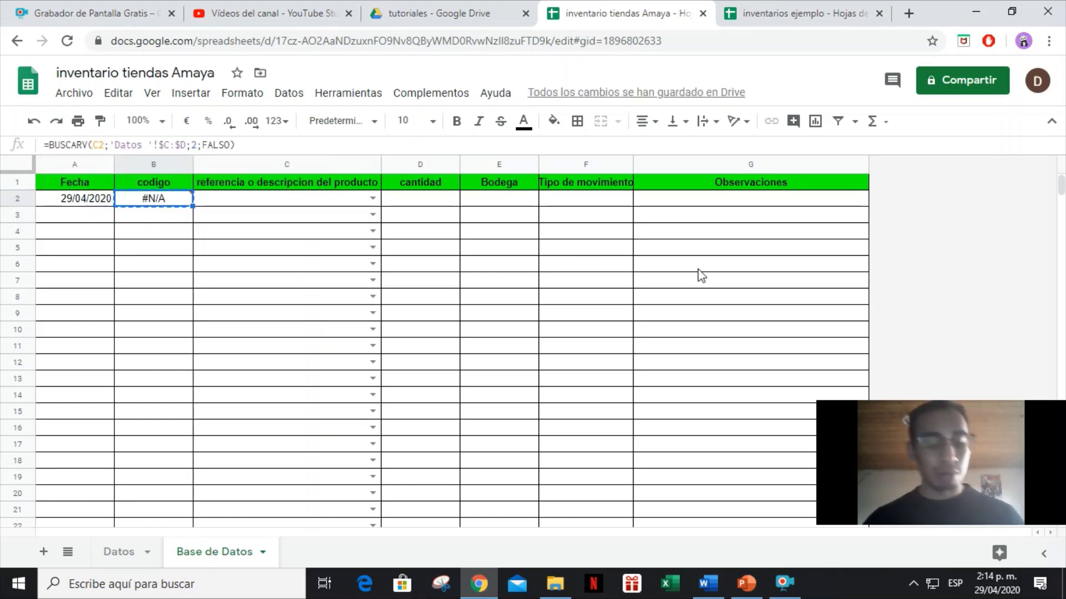
{"action": "key", "text": "Down"}
{"action": "key", "text": "ctrl+shift+Down"}
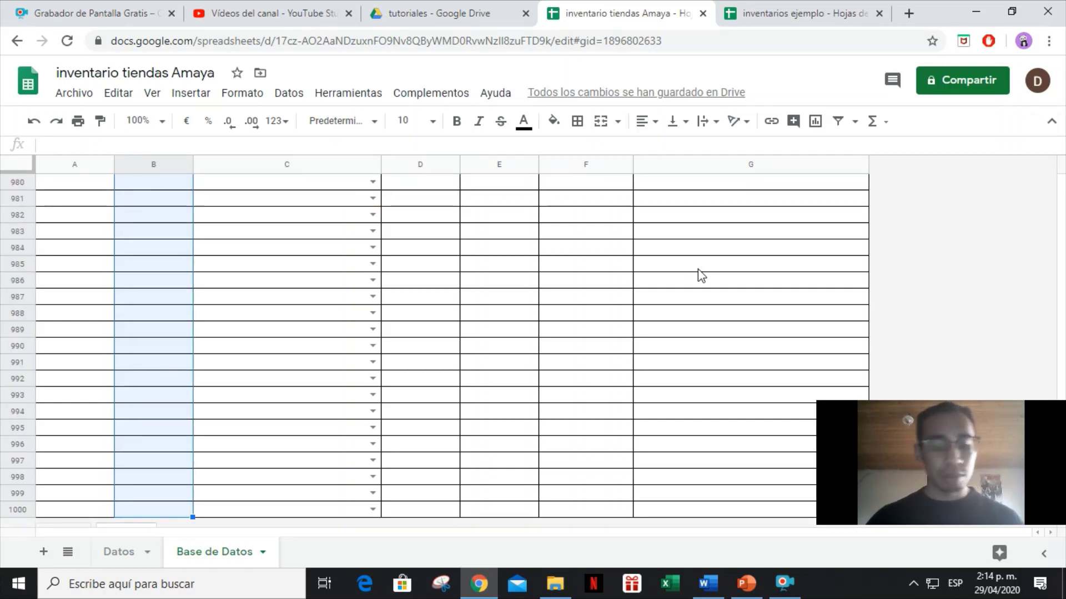
{"action": "key", "text": "ctrl+v"}
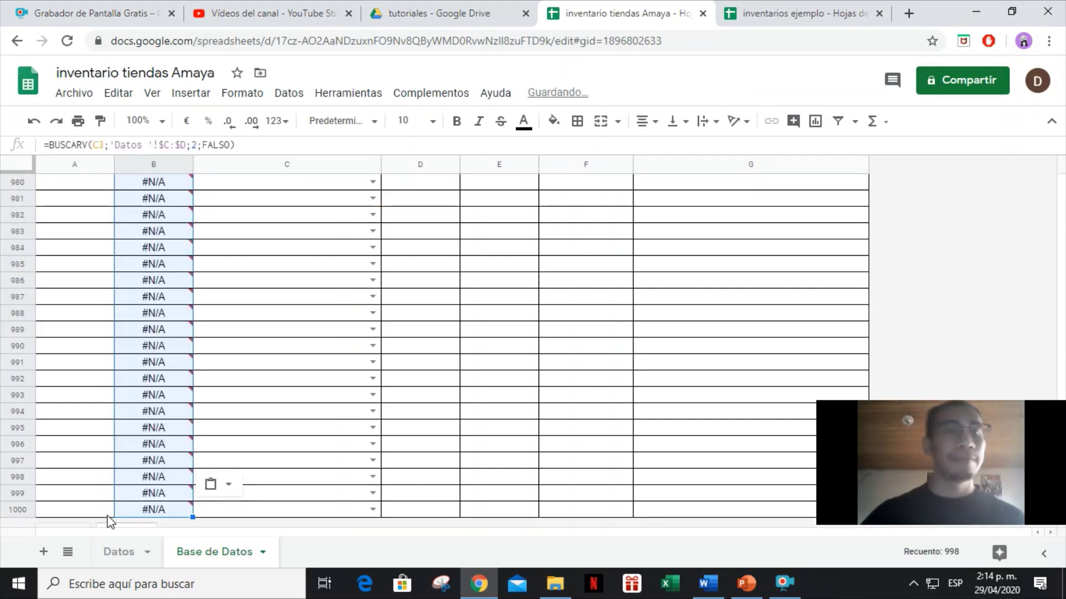
Enter leche en bolsa, Mantequilla 500 gr and arroz in C2:C4 using autocomplete suggestions.
{"action": "left_click", "coordinate": [298, 416]}
{"action": "key", "text": "ctrl+Up"}
{"action": "key", "text": "Down"}
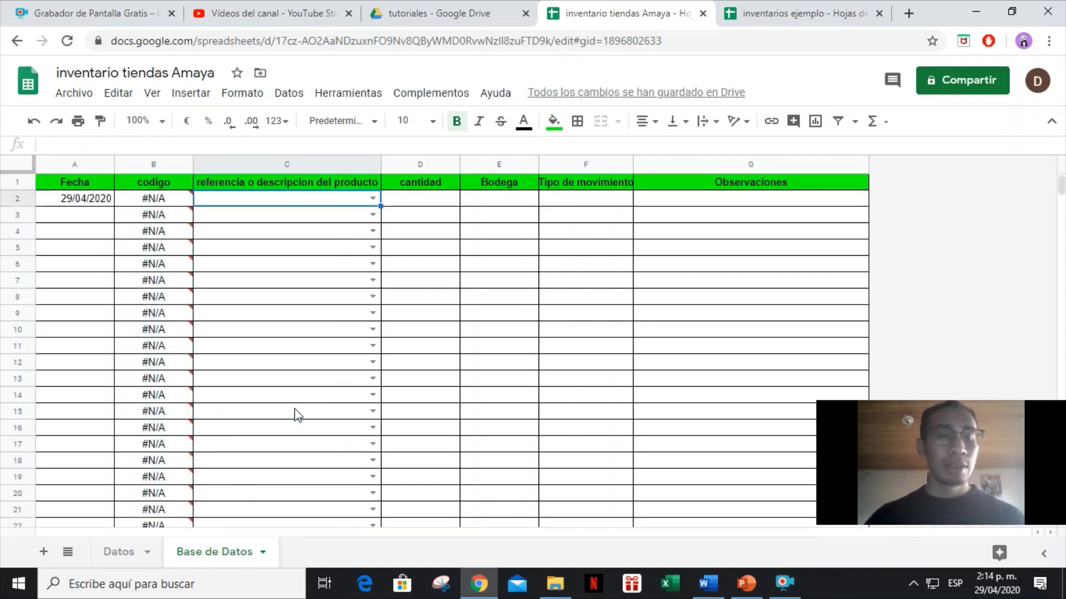
{"action": "type", "text": "leche"}
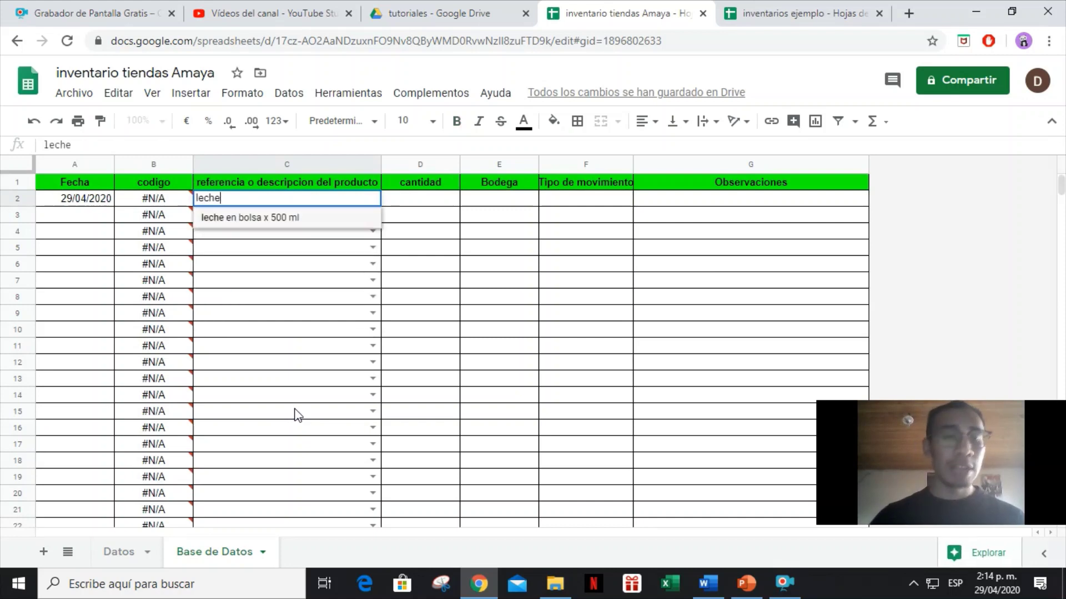
{"action": "key", "text": "Return"}
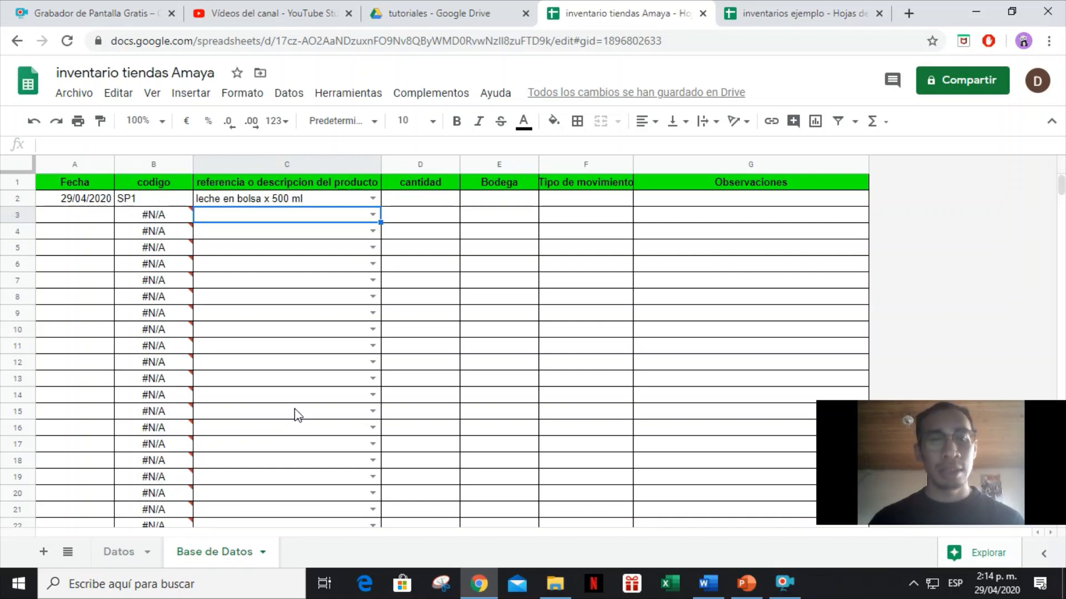
{"action": "type", "text": "mante"}
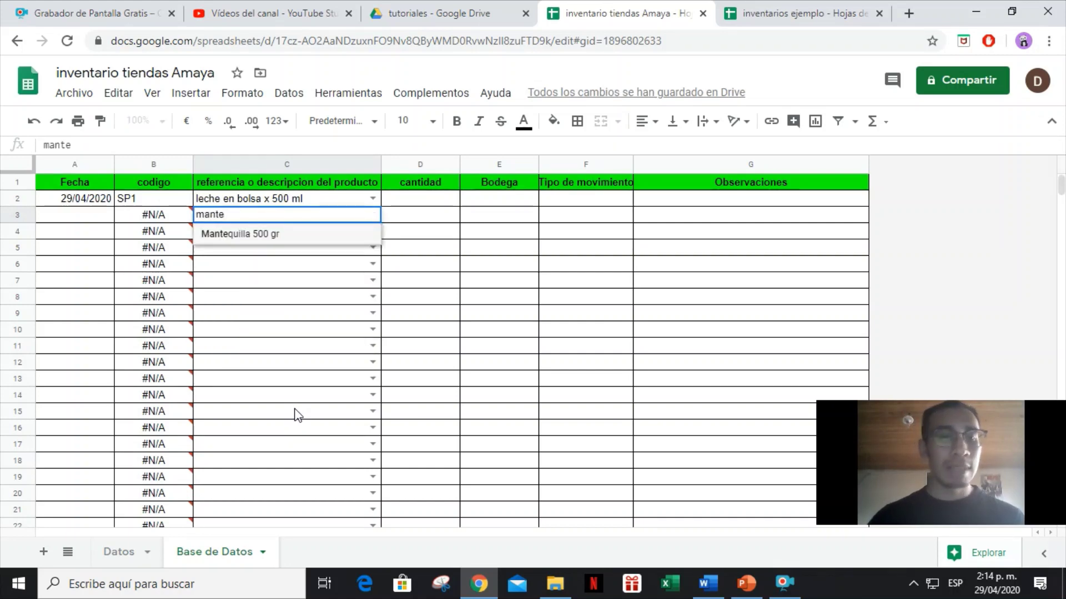
{"action": "key", "text": "Return"}
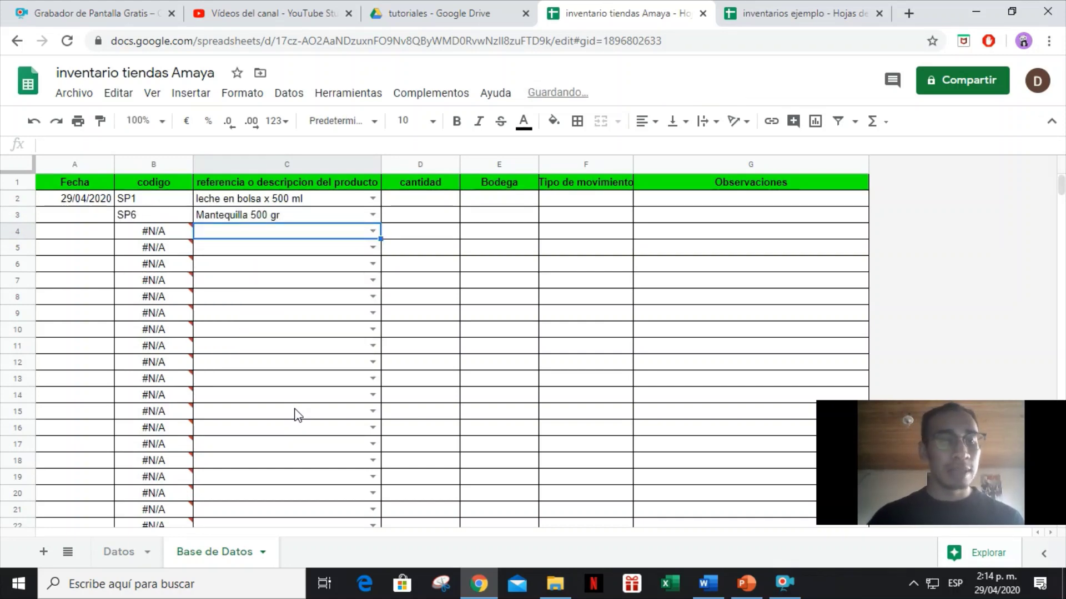
{"action": "type", "text": "arroz pqte x 500 gr"}
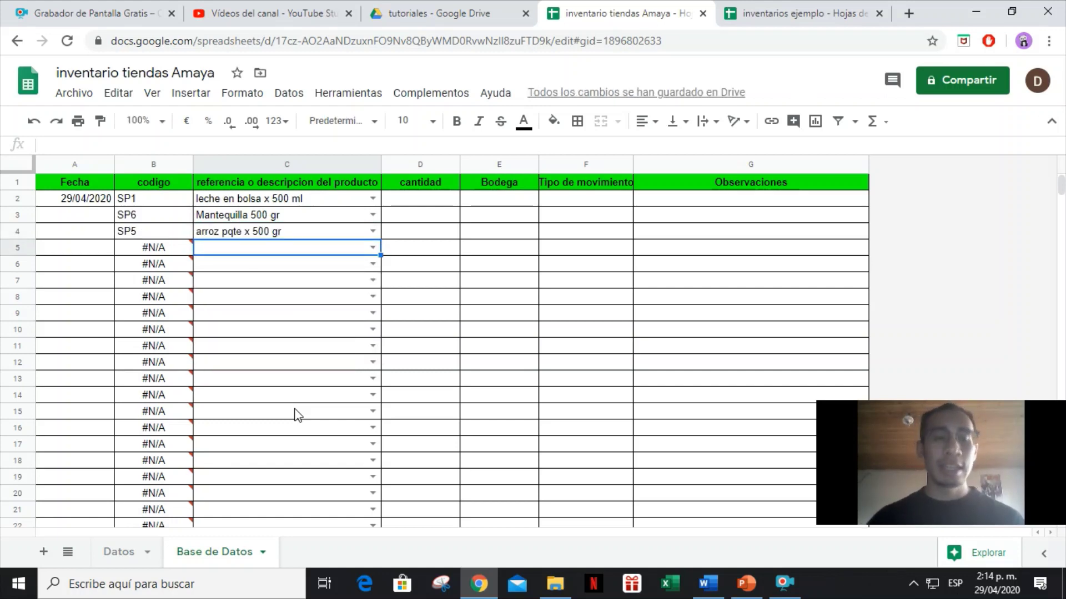
{"action": "key", "text": "Up"}
{"action": "key", "text": "Up"}
{"action": "key", "text": "Up"}
{"action": "key", "text": "Up"}
{"action": "key", "text": "Right"}
{"action": "key", "text": "Down"}
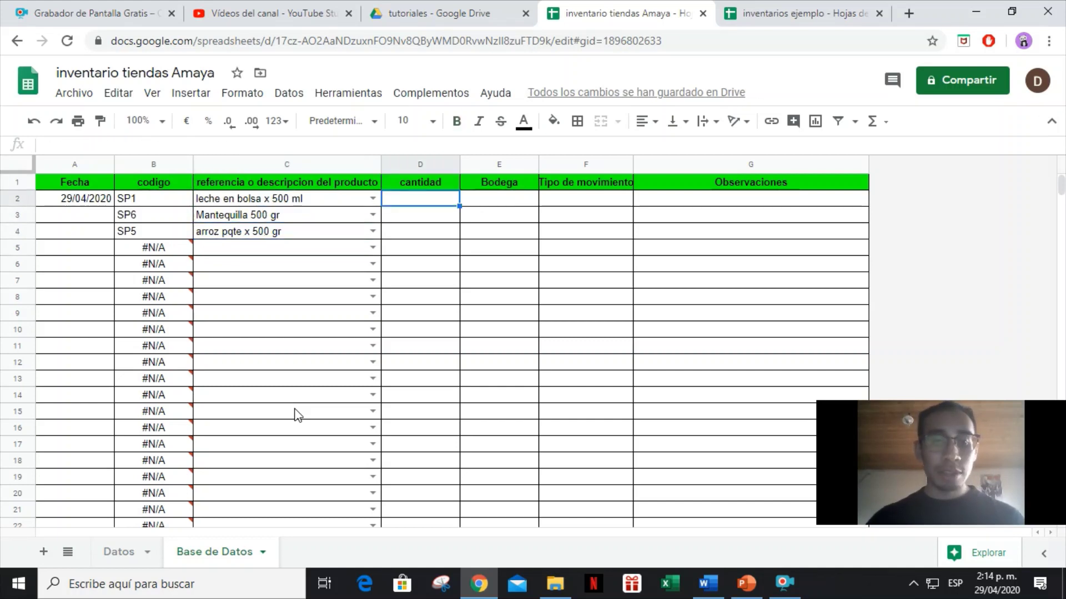
Select the cantidad cells D2:D1000.
{"action": "key", "text": "Right"}
{"action": "key", "text": "Left"}
{"action": "key", "text": "Up"}
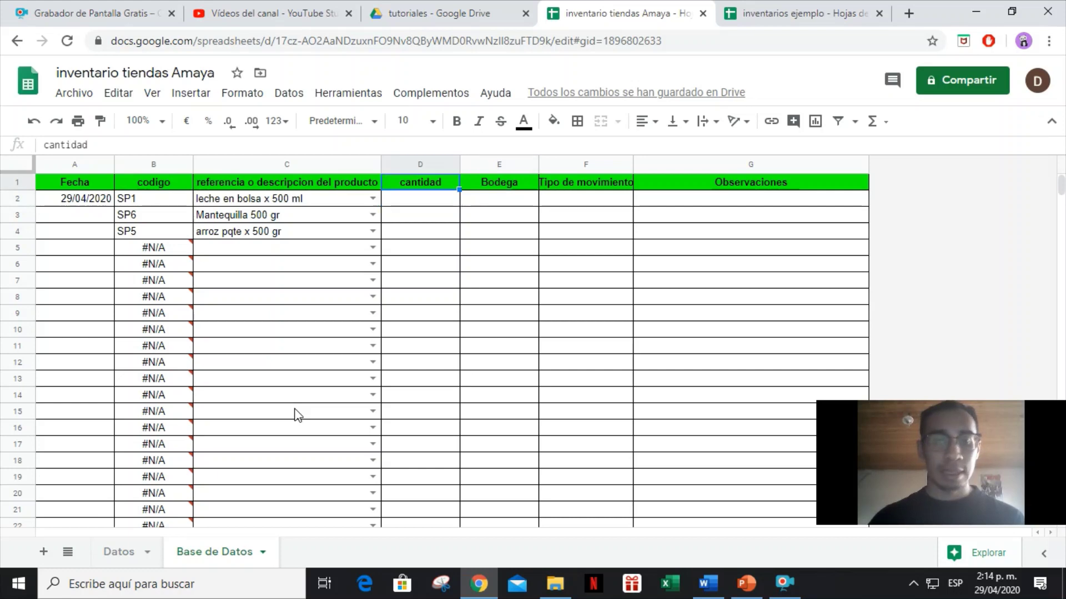
{"action": "key", "text": "Down"}
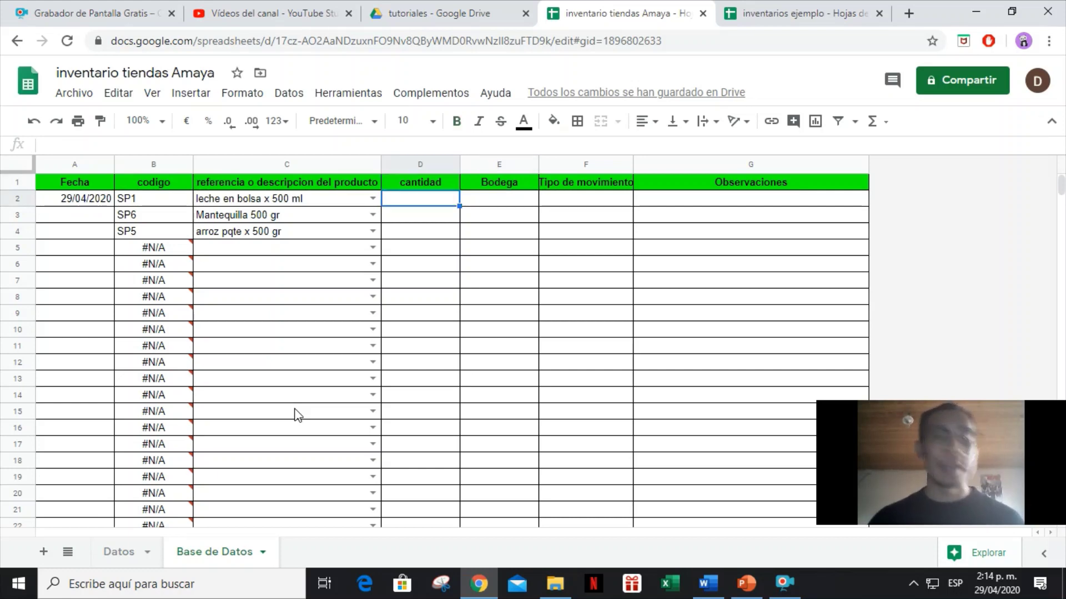
{"action": "key", "text": "ctrl+shift+Down"}
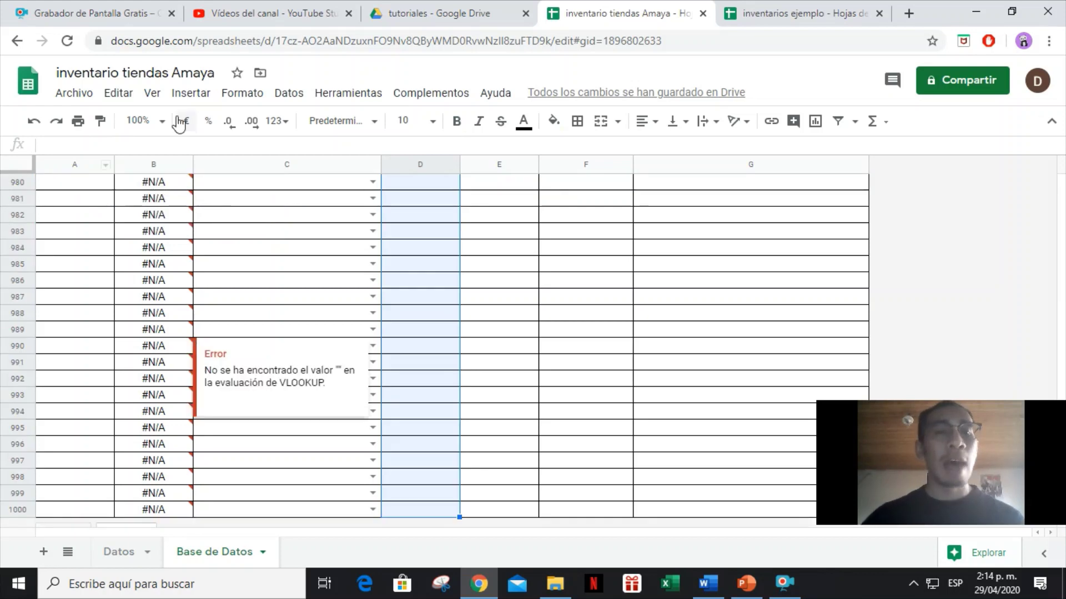
Add a data validation rule requiring a number between 1 and 1000.
{"action": "left_click", "coordinate": [286, 93]}
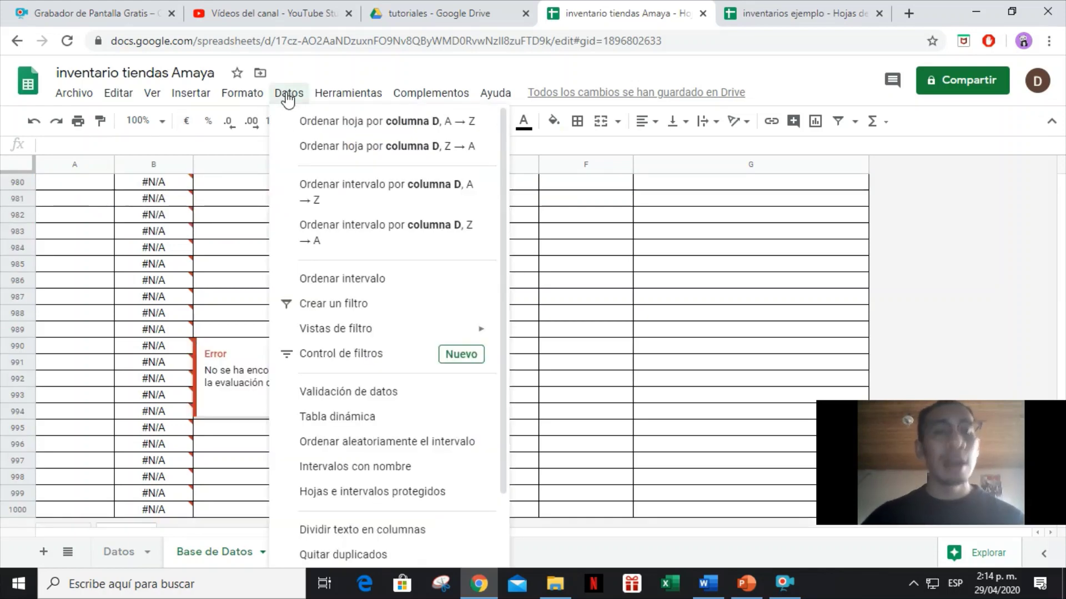
{"action": "left_click", "coordinate": [365, 366]}
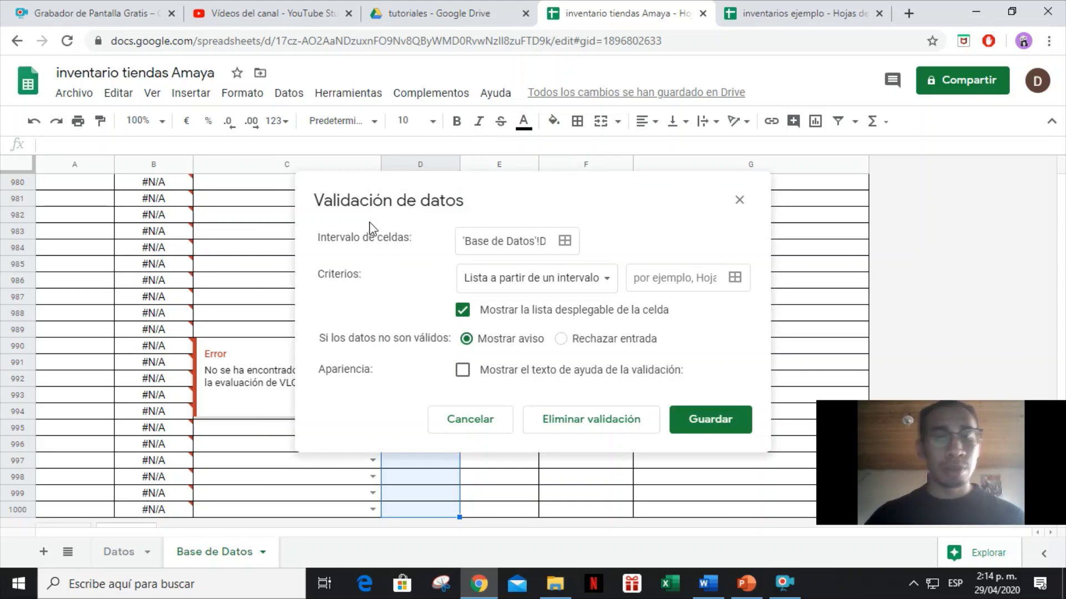
{"action": "left_click", "coordinate": [548, 293]}
{"action": "left_click", "coordinate": [543, 336]}
{"action": "left_click", "coordinate": [605, 280]}
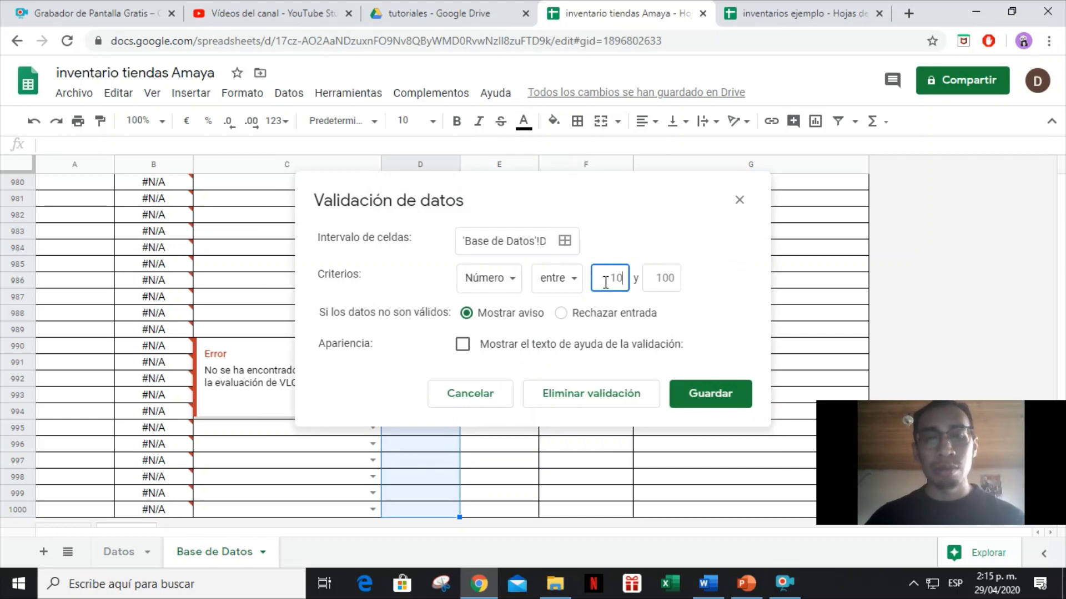
{"action": "key", "text": "BackSpace"}
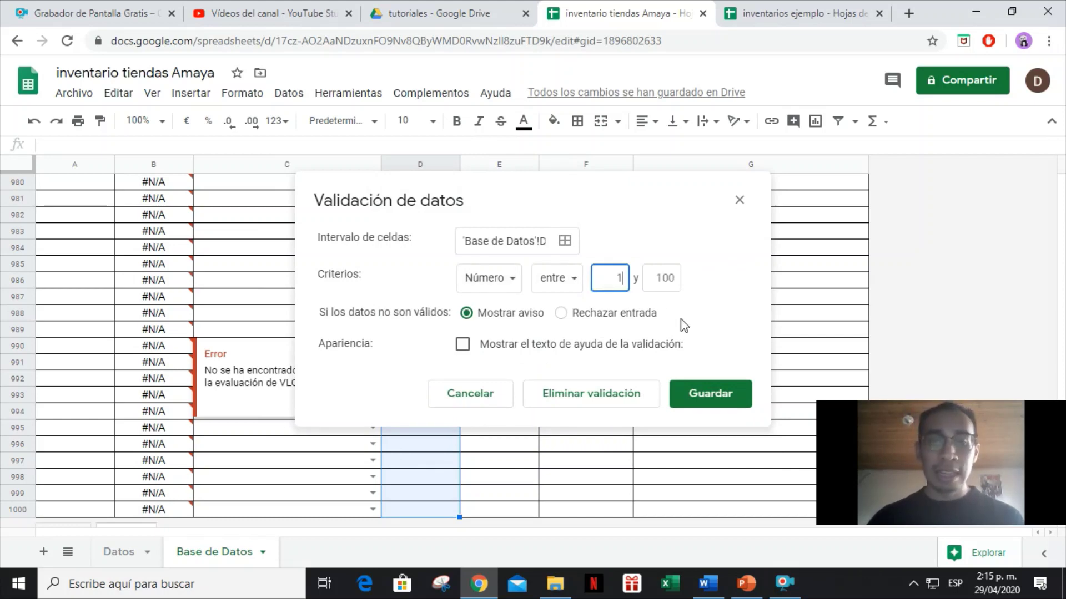
{"action": "key", "text": "Tab"}
{"action": "type", "text": "1000"}
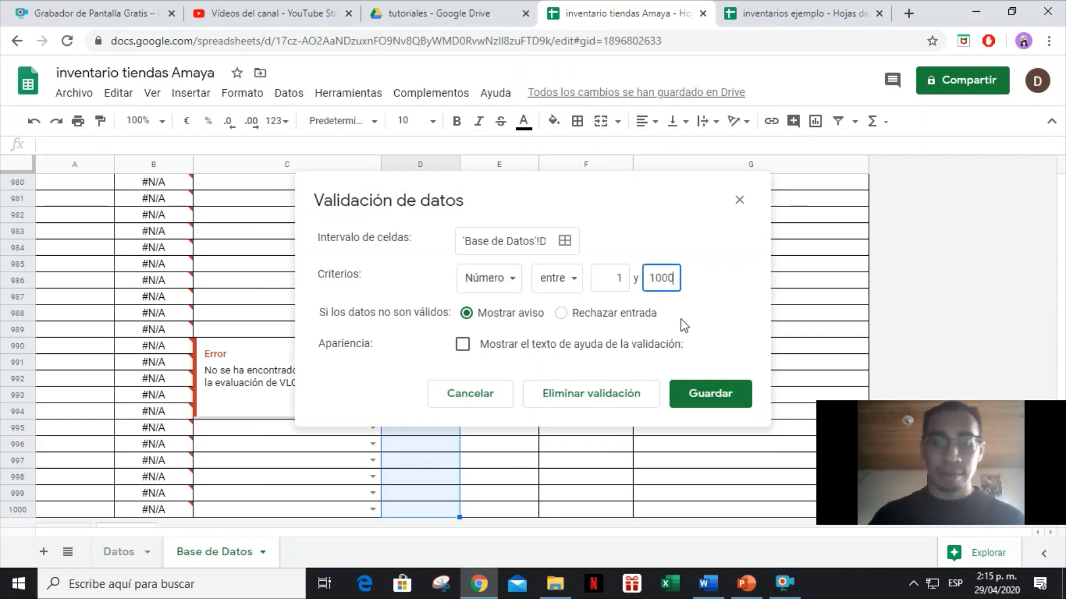
{"action": "left_click", "coordinate": [718, 396]}
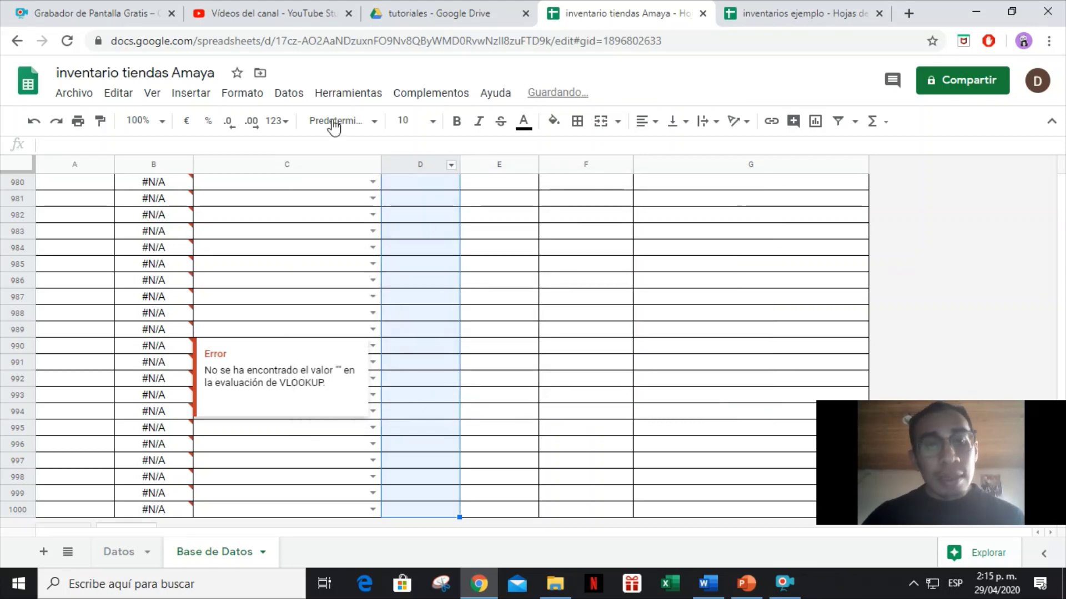
Change the quantity validation to reject invalid input and show help text.
{"action": "left_click", "coordinate": [289, 94]}
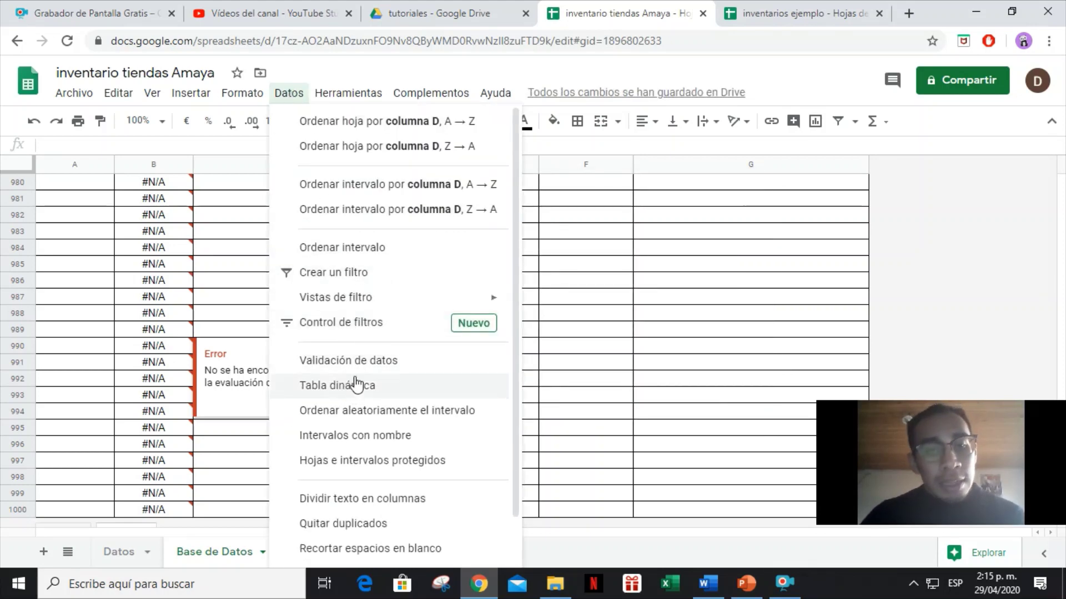
{"action": "left_click", "coordinate": [348, 362]}
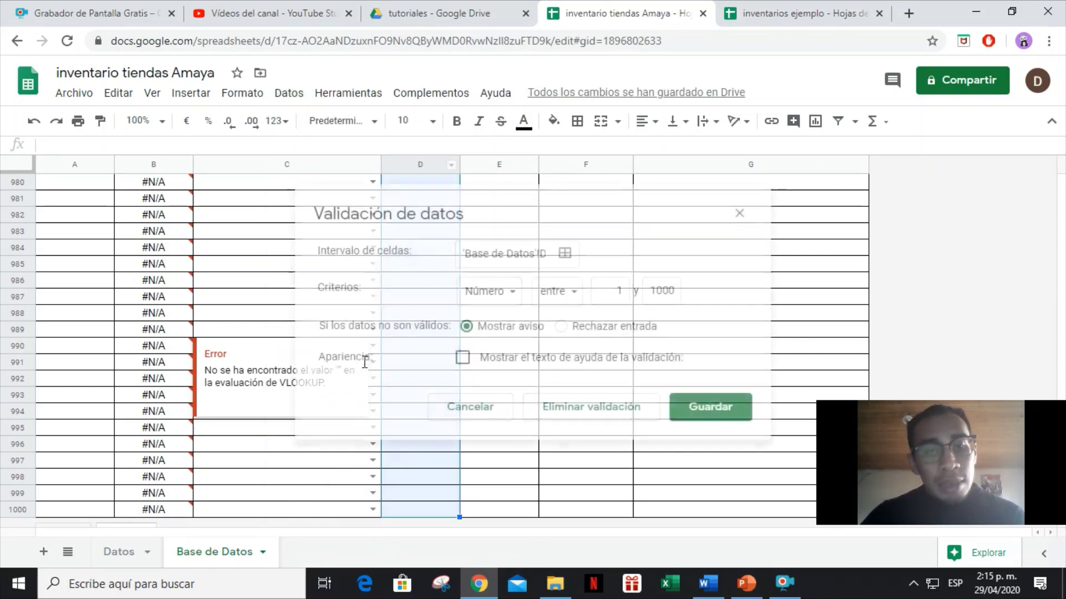
{"action": "left_click", "coordinate": [587, 333]}
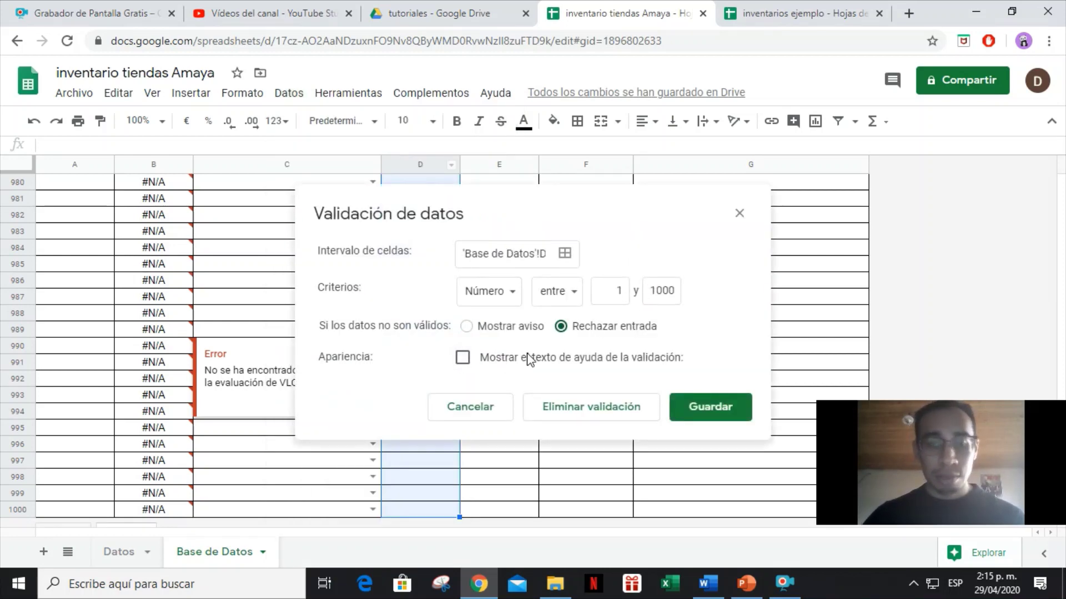
{"action": "left_click", "coordinate": [644, 360]}
{"action": "left_click", "coordinate": [702, 461]}
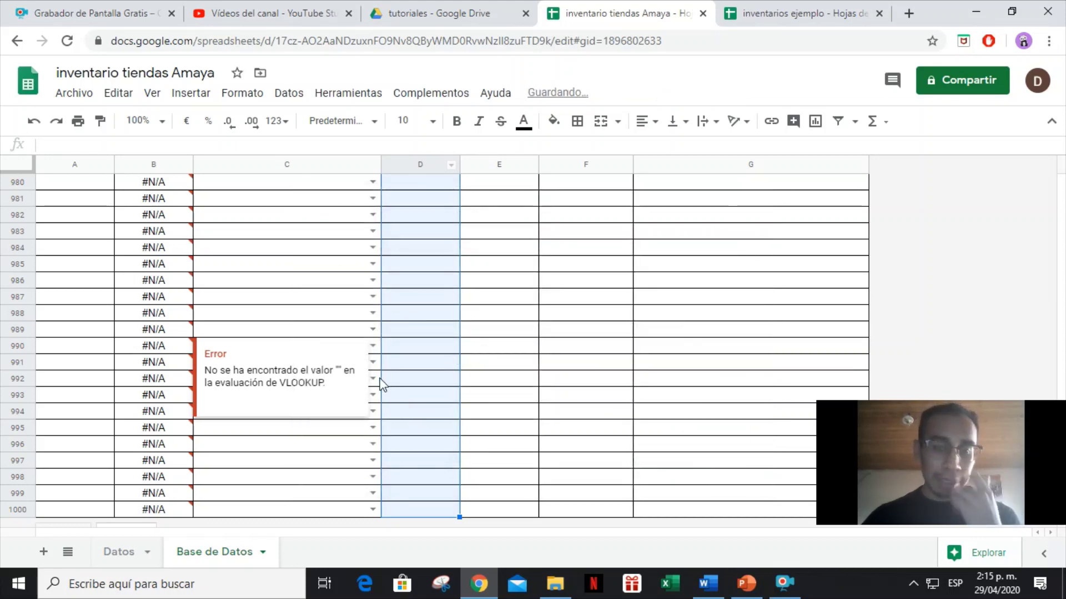
Test the rule by entering 0 in D2, which is refused.
{"action": "left_click", "coordinate": [430, 370]}
{"action": "key", "text": "ctrl+Up"}
{"action": "key", "text": "Down"}
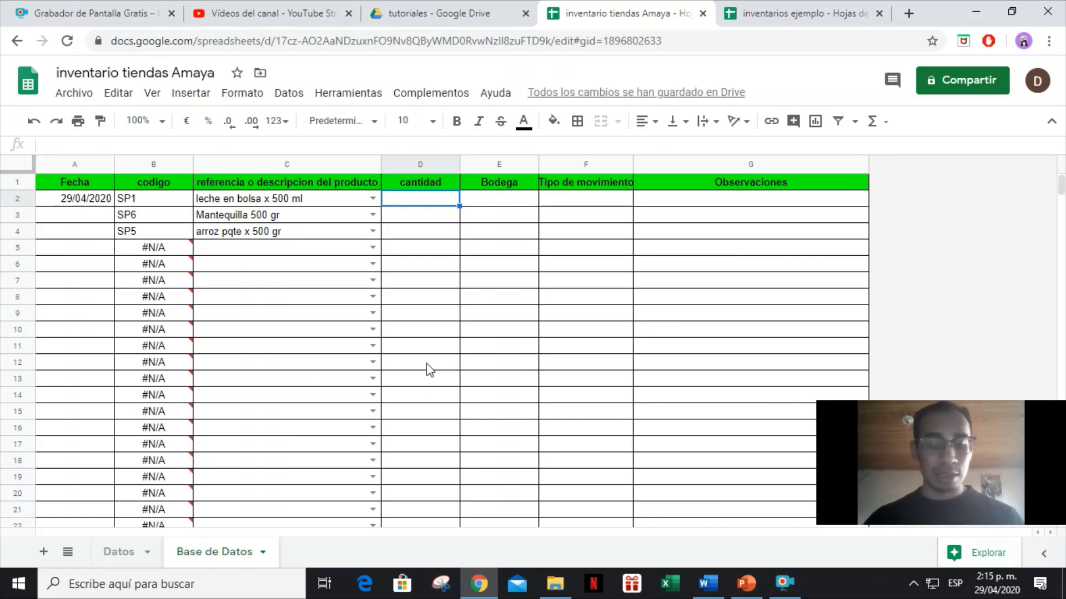
{"action": "type", "text": "0"}
{"action": "key", "text": "Return"}
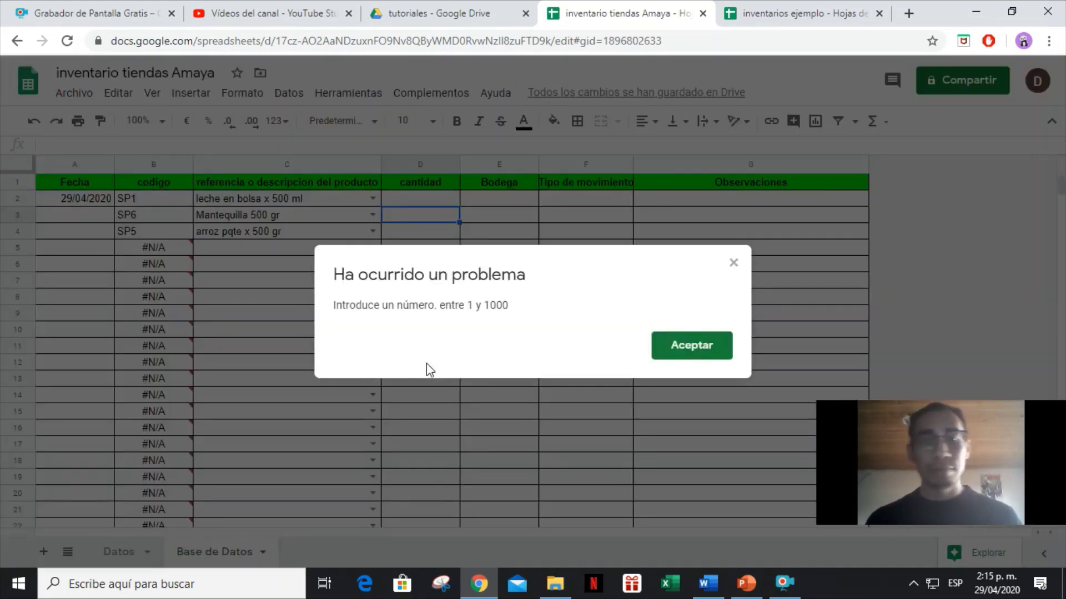
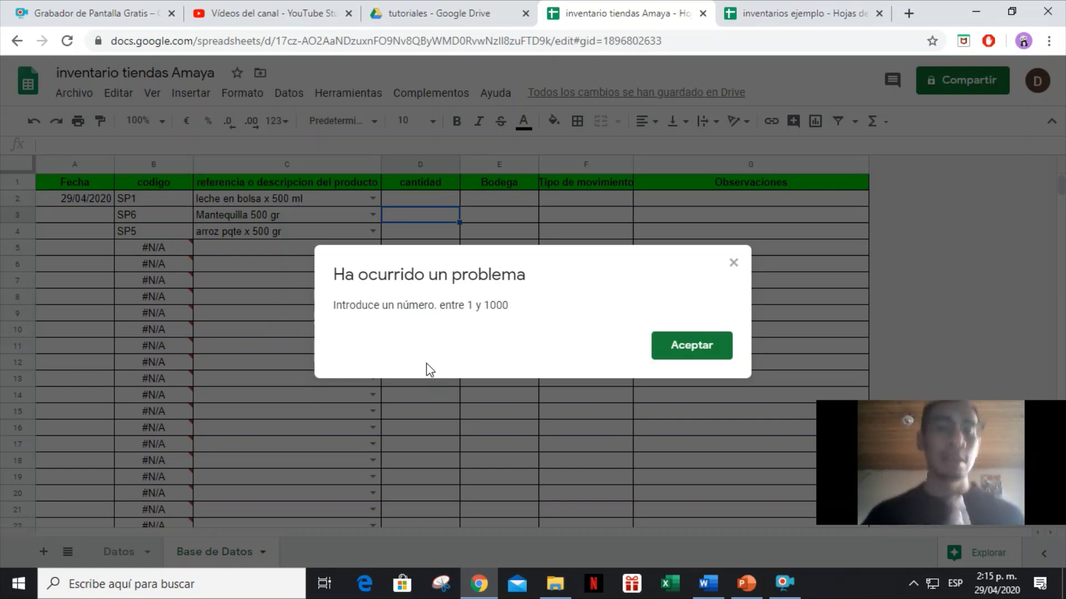
Test the quantity rule with 10001 in D2 and confirm it is rejected.
{"action": "key", "text": "Return"}
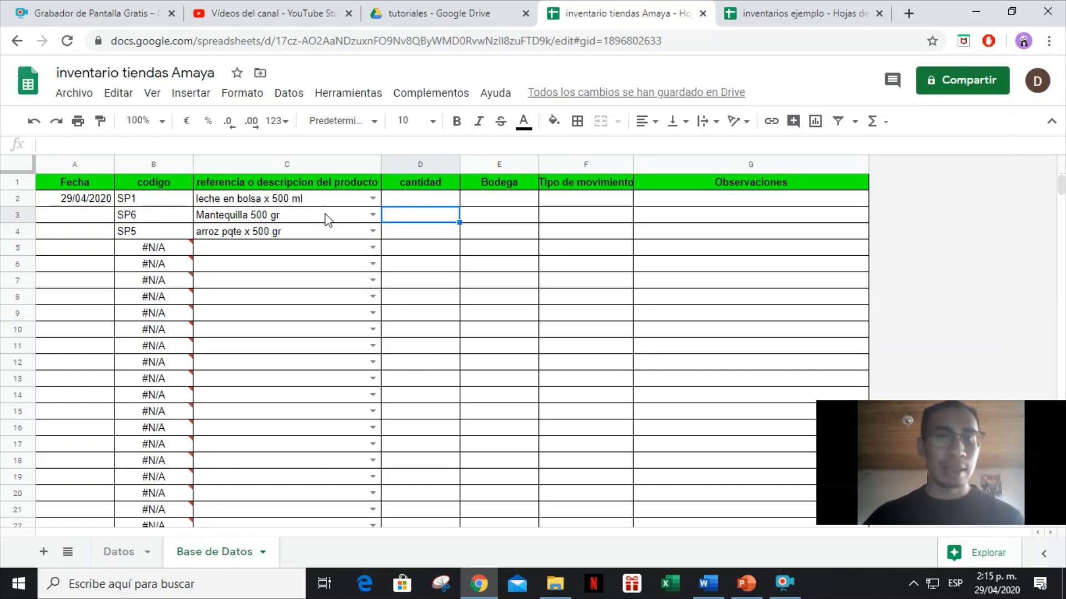
{"action": "left_click", "coordinate": [419, 203]}
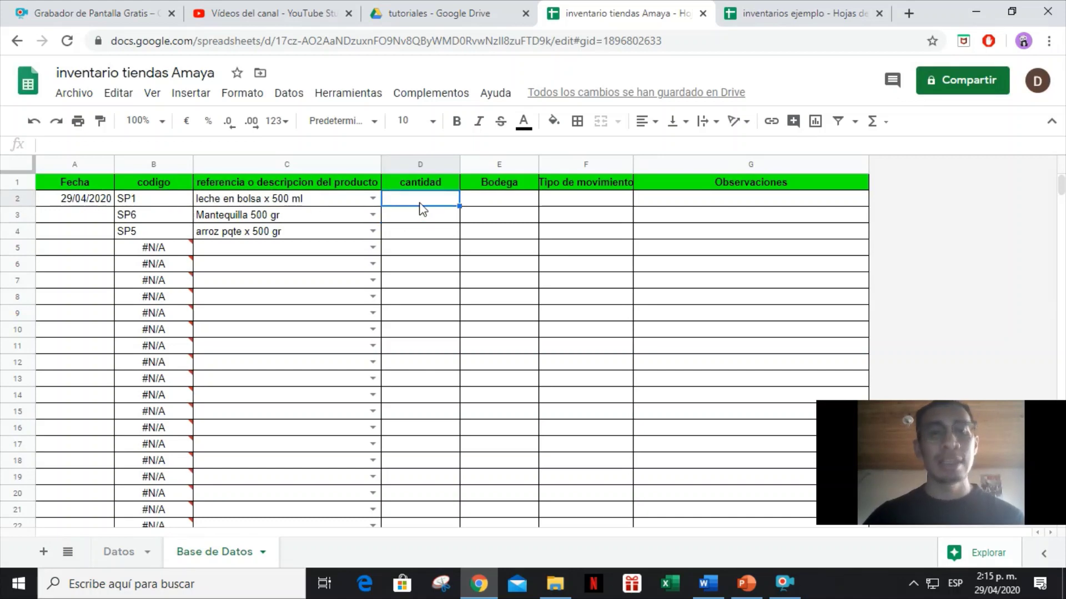
{"action": "type", "text": "10001"}
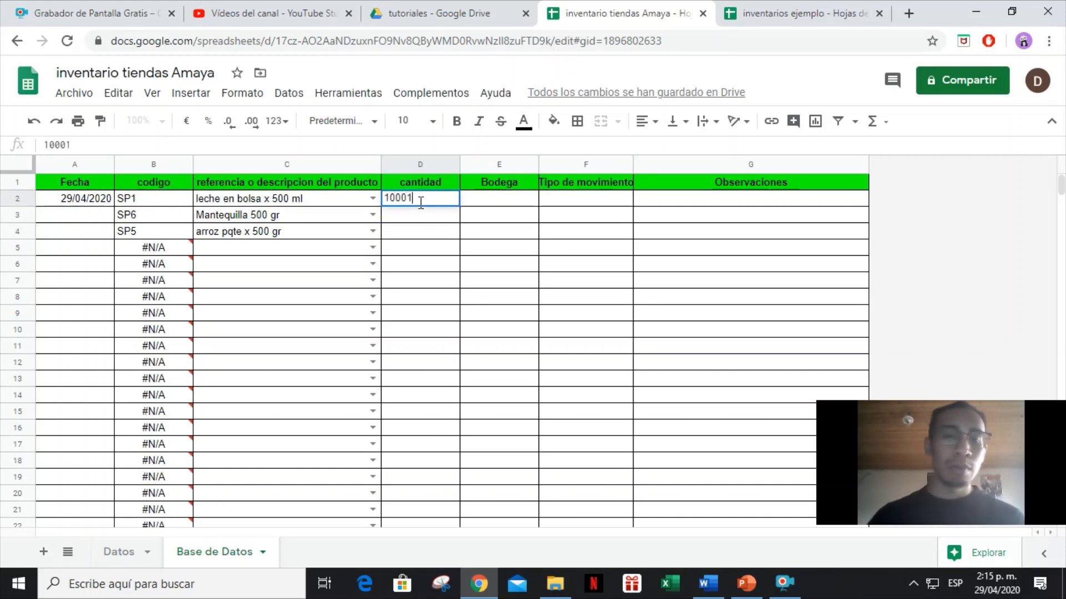
{"action": "key", "text": "Return"}
{"action": "key", "text": "Return"}
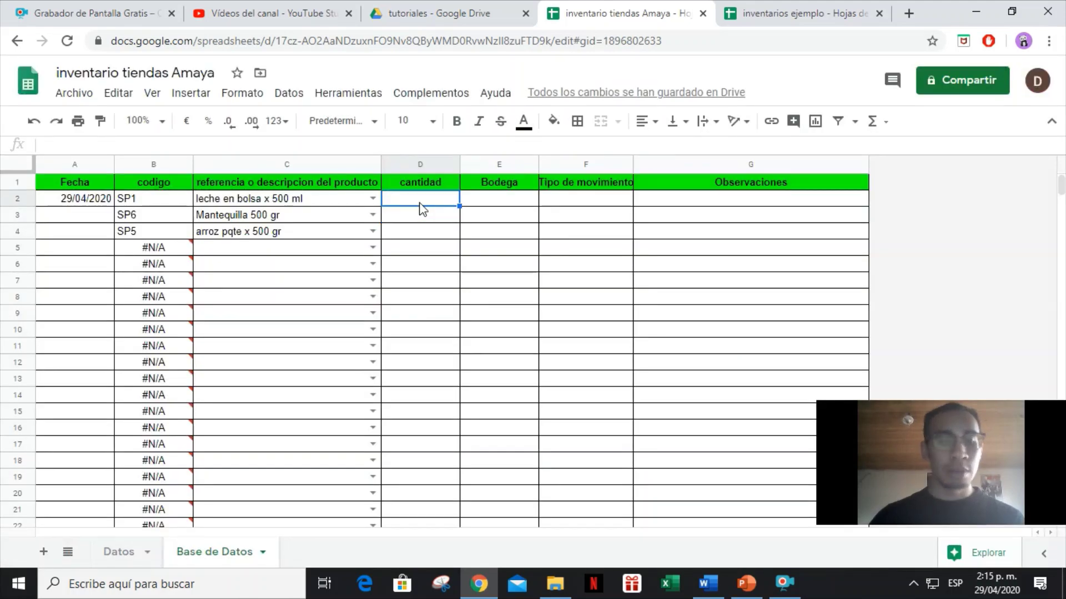
{"action": "type", "text": "2"}
{"action": "key", "text": "Return"}
Select the Bodega range E2:E1000 and bring up the Data menu.
{"action": "key", "text": "Up"}
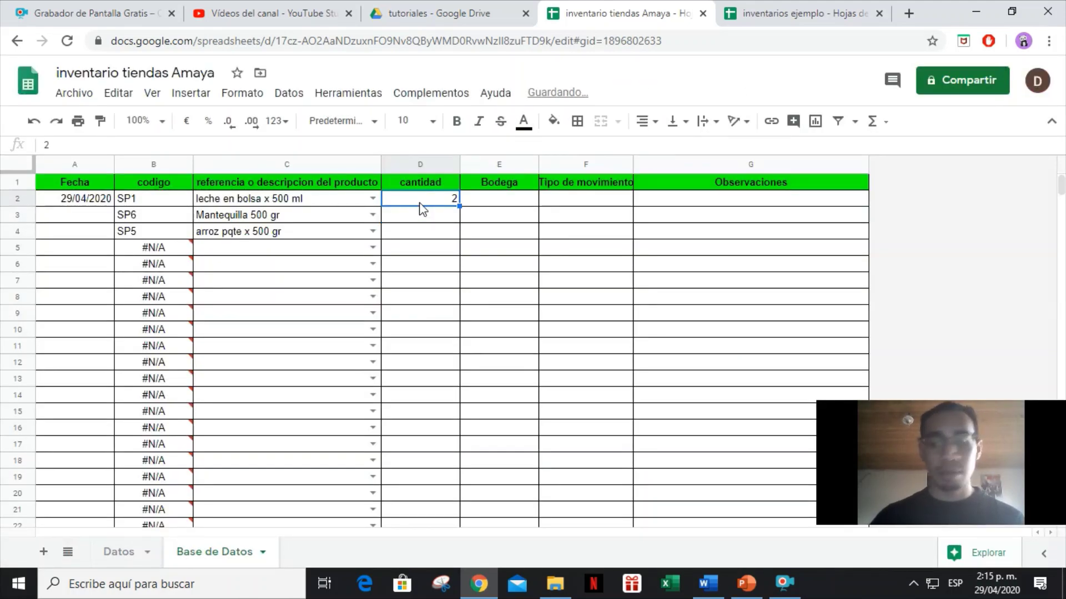
{"action": "key", "text": "Right"}
{"action": "key", "text": "Left"}
{"action": "key", "text": "Right"}
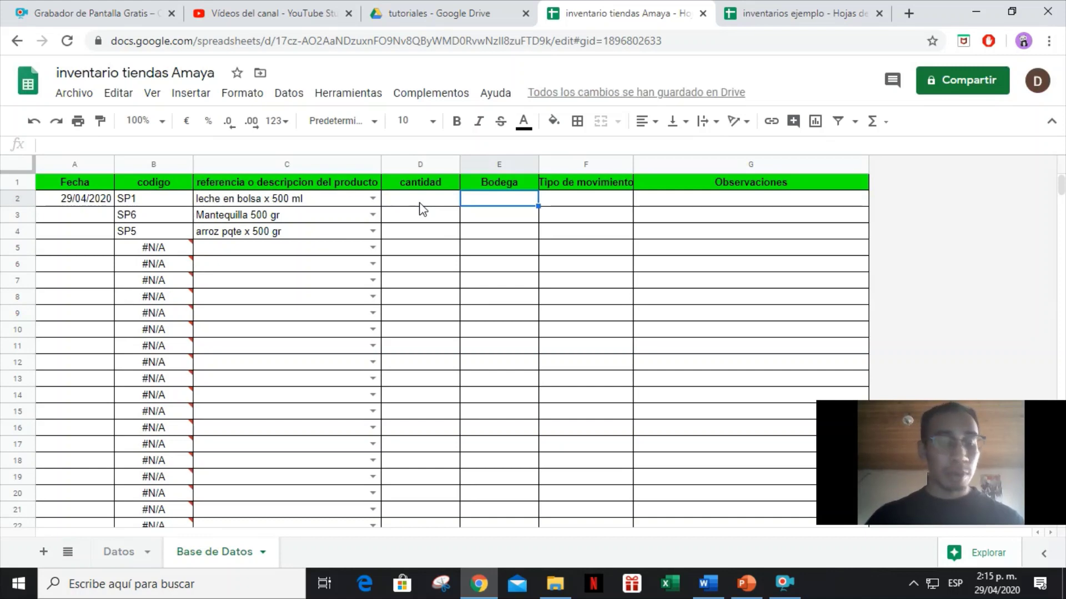
{"action": "key", "text": "ctrl+shift+Down"}
{"action": "left_click", "coordinate": [289, 94]}
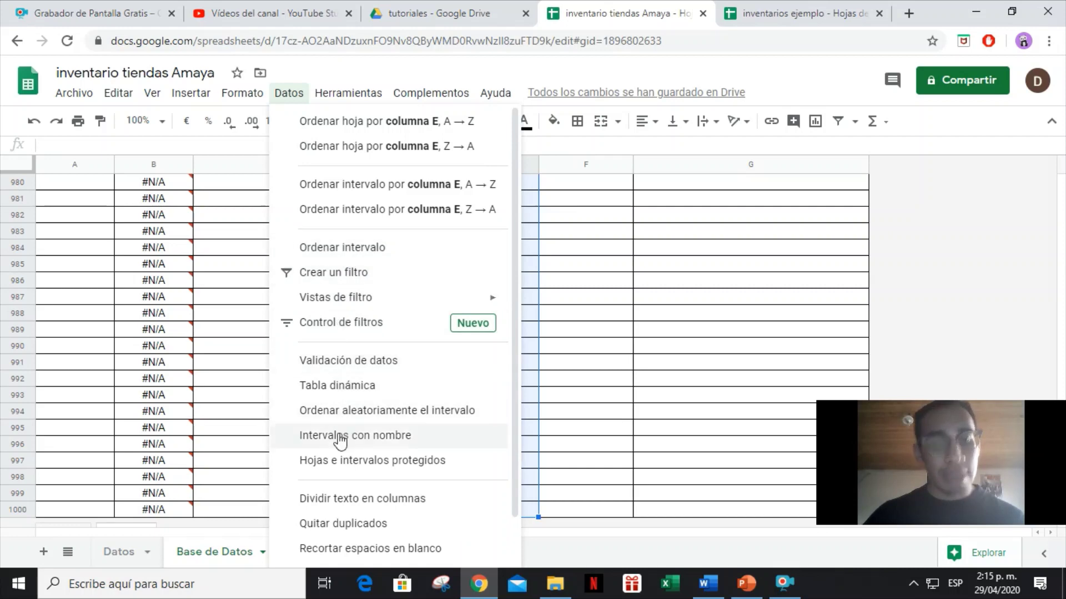
Validate E2:E1000 with a dropdown list from 'Datos'!B2:B1000, then return to Base de Datos.
{"action": "left_click", "coordinate": [347, 360]}
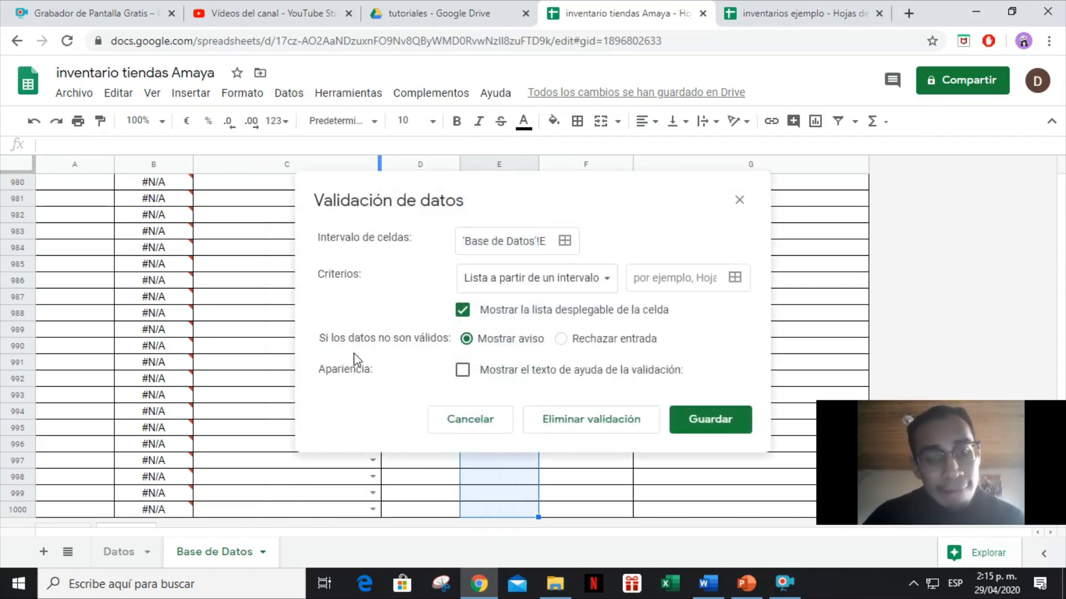
{"action": "left_click", "coordinate": [734, 279]}
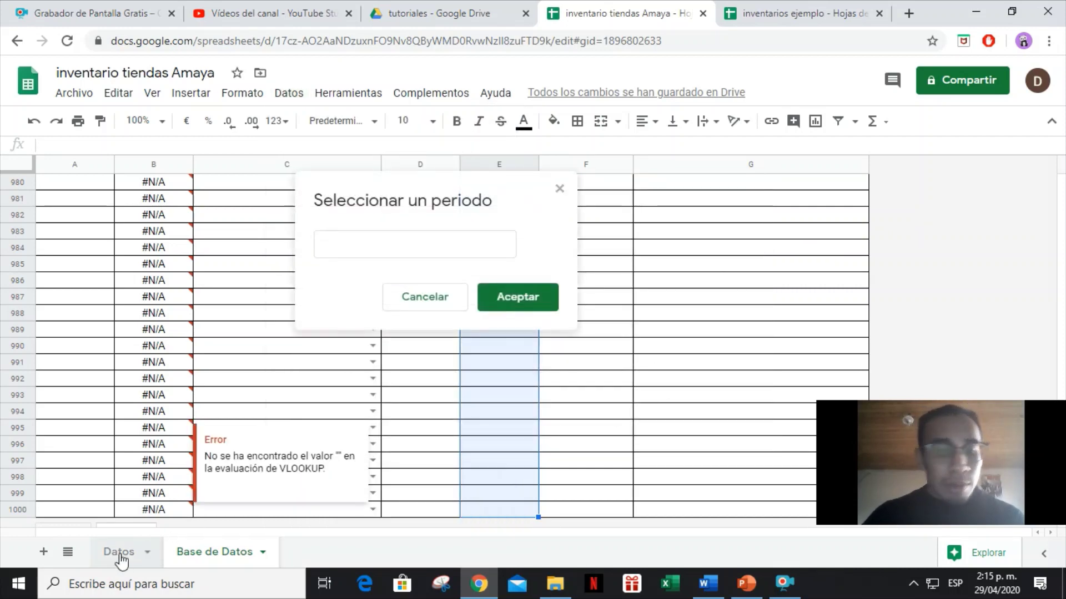
{"action": "left_click", "coordinate": [118, 553]}
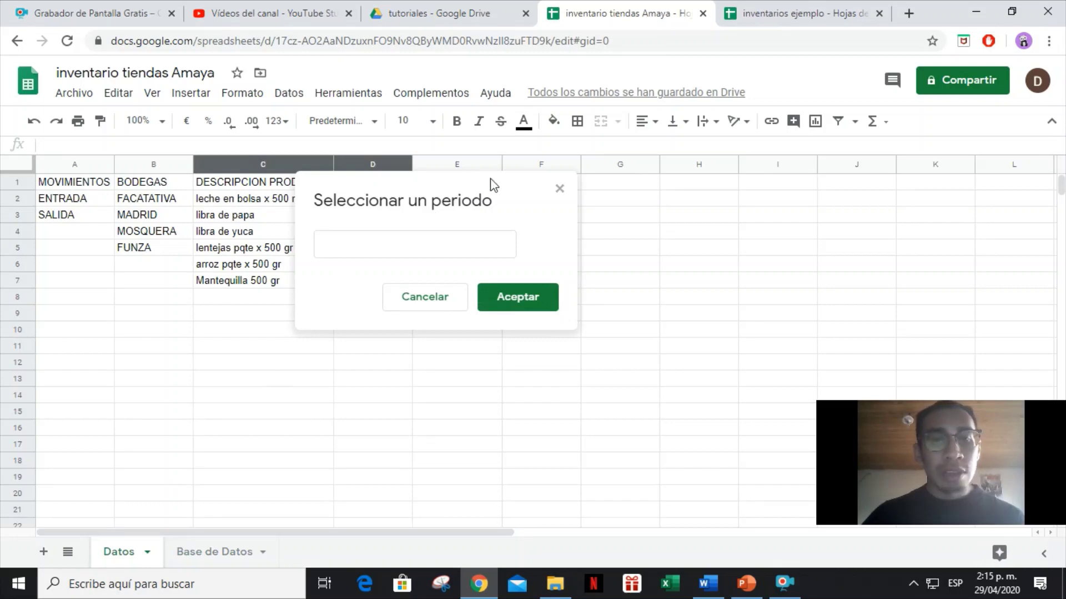
{"action": "left_click_drag", "start_coordinate": [491, 184], "coordinate": [413, 331]}
{"action": "left_click", "coordinate": [174, 205]}
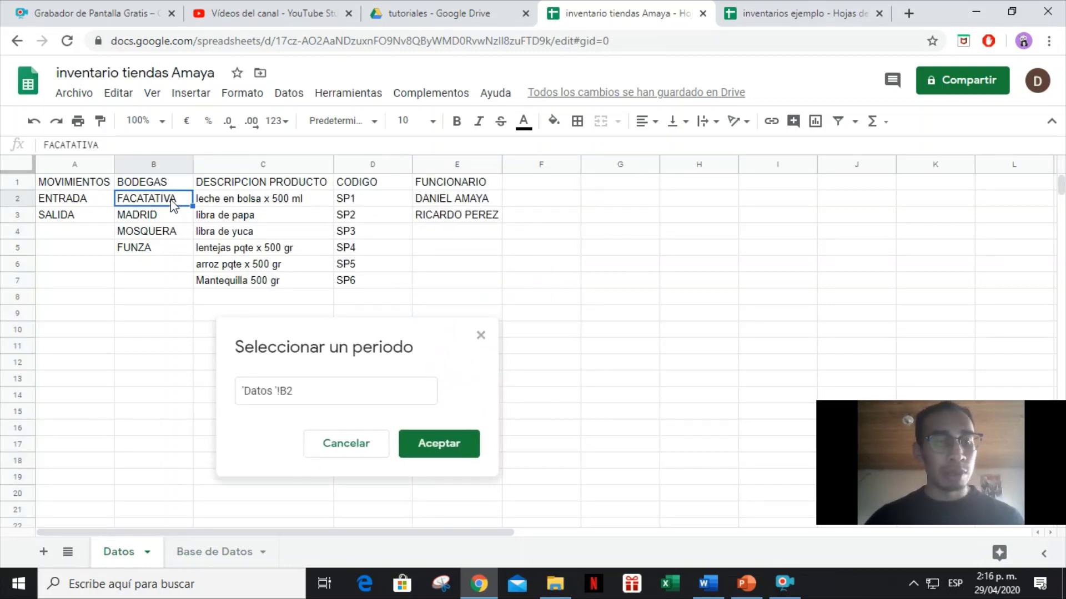
{"action": "key", "text": "ctrl+shift+Down"}
{"action": "key", "text": "ctrl+shift+Down"}
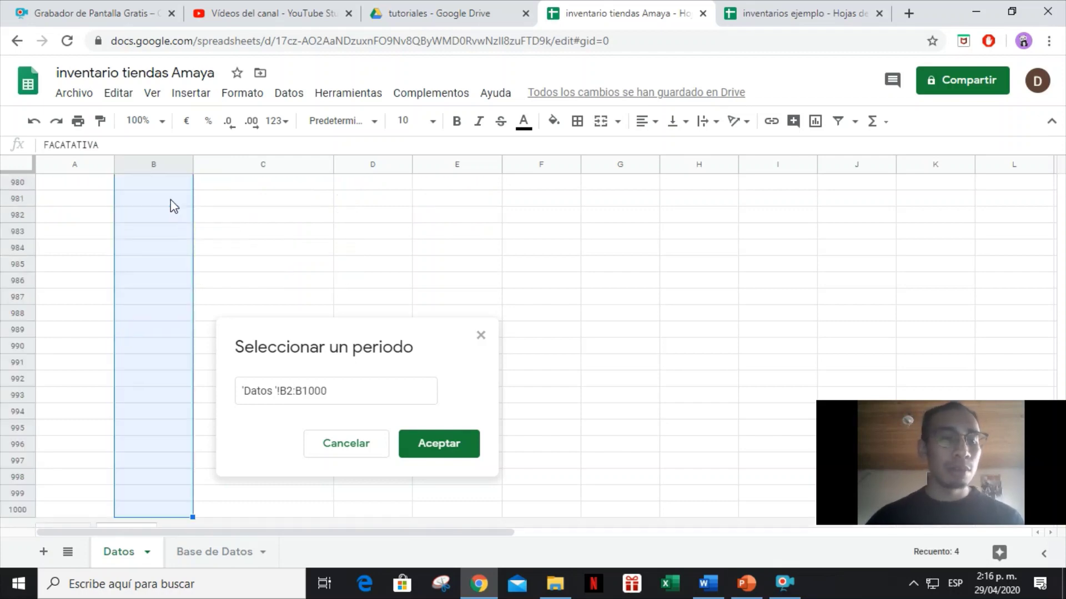
{"action": "left_click", "coordinate": [473, 453]}
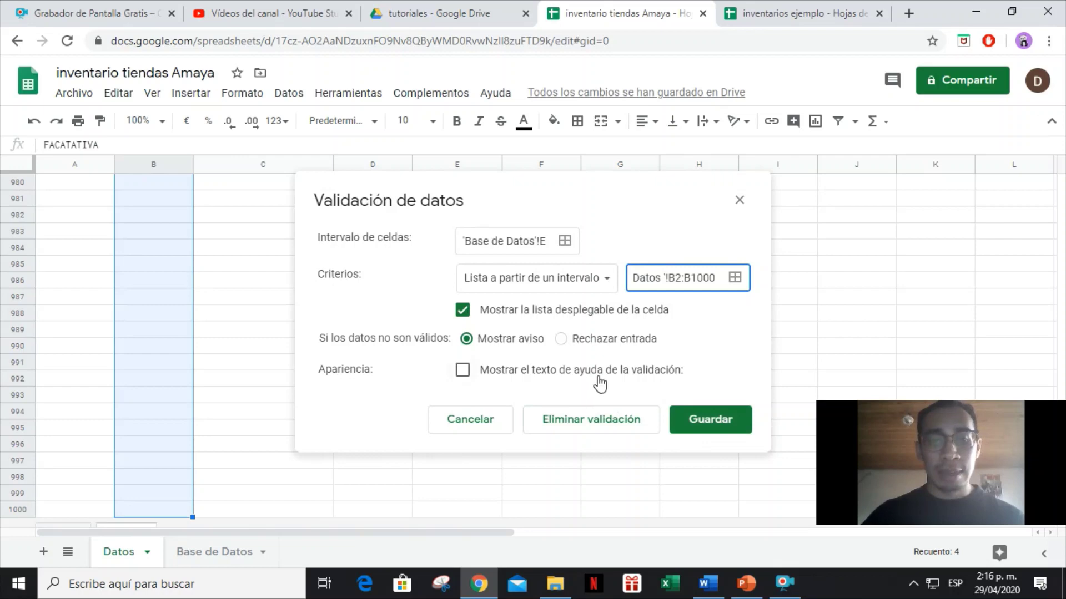
{"action": "left_click", "coordinate": [724, 426]}
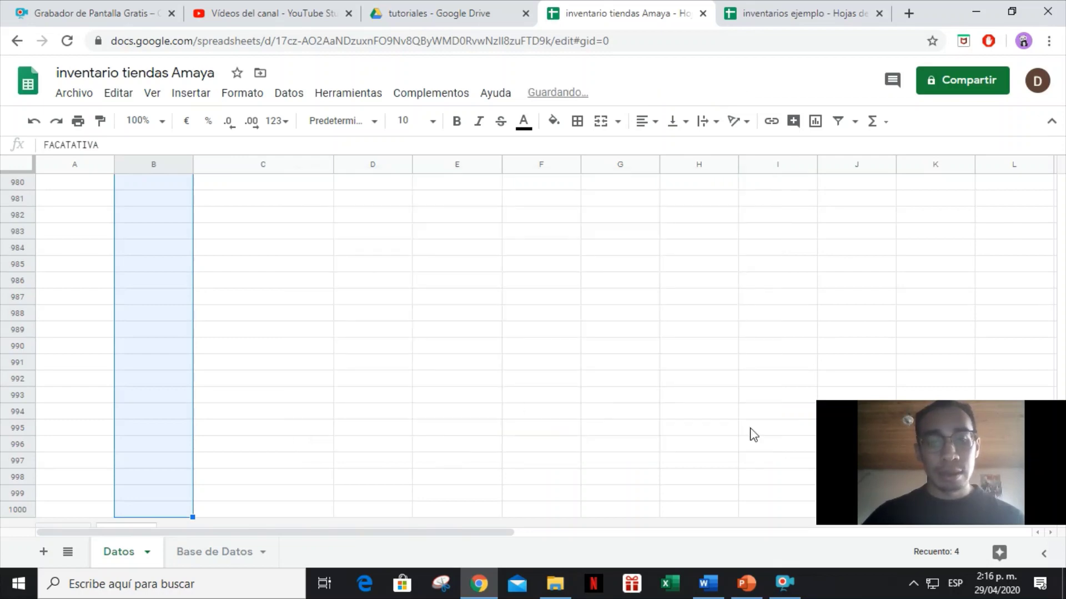
{"action": "left_click", "coordinate": [173, 349]}
{"action": "key", "text": "ctrl+Up"}
{"action": "key", "text": "ctrl+Up"}
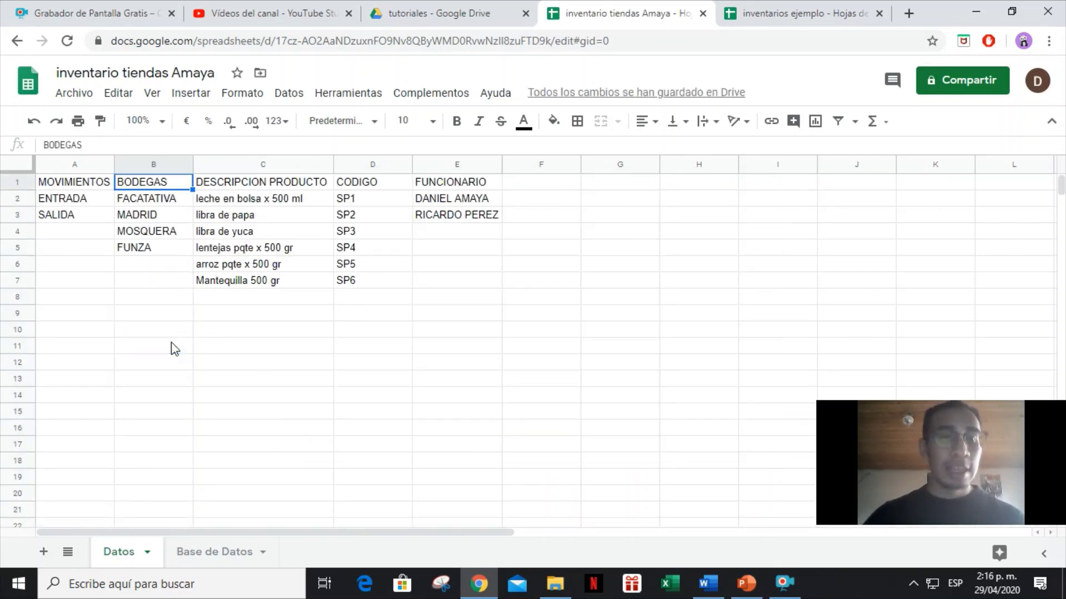
{"action": "key", "text": "Down"}
{"action": "key", "text": "Down"}
{"action": "key", "text": "Down"}
{"action": "key", "text": "Down"}
{"action": "key", "text": "Down"}
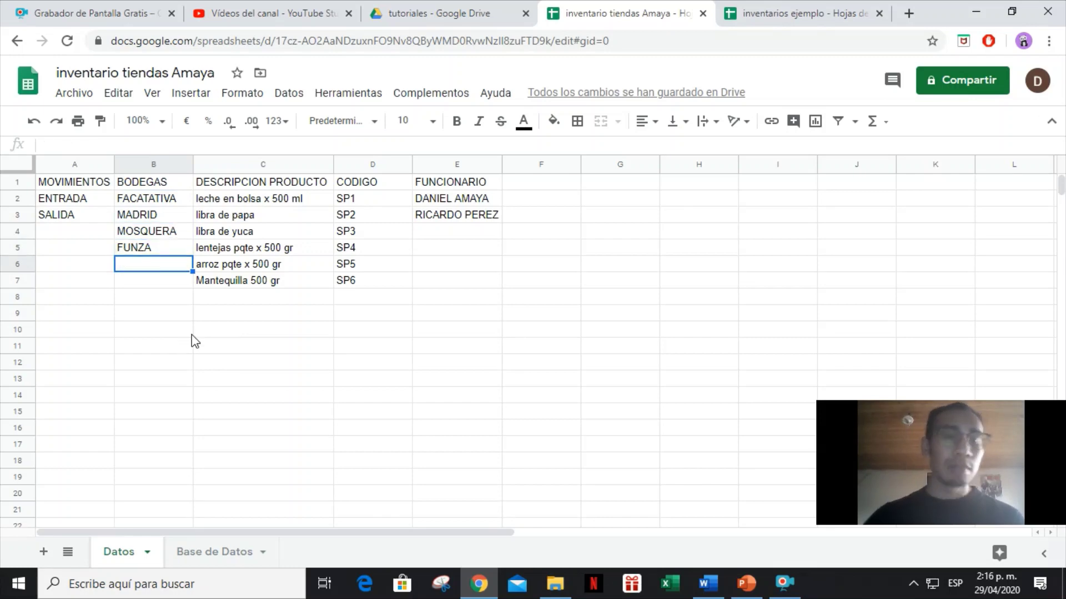
{"action": "left_click", "coordinate": [204, 565]}
Inspect the warehouse choices offered in the Bodega cell E2.
{"action": "double_click", "coordinate": [468, 347]}
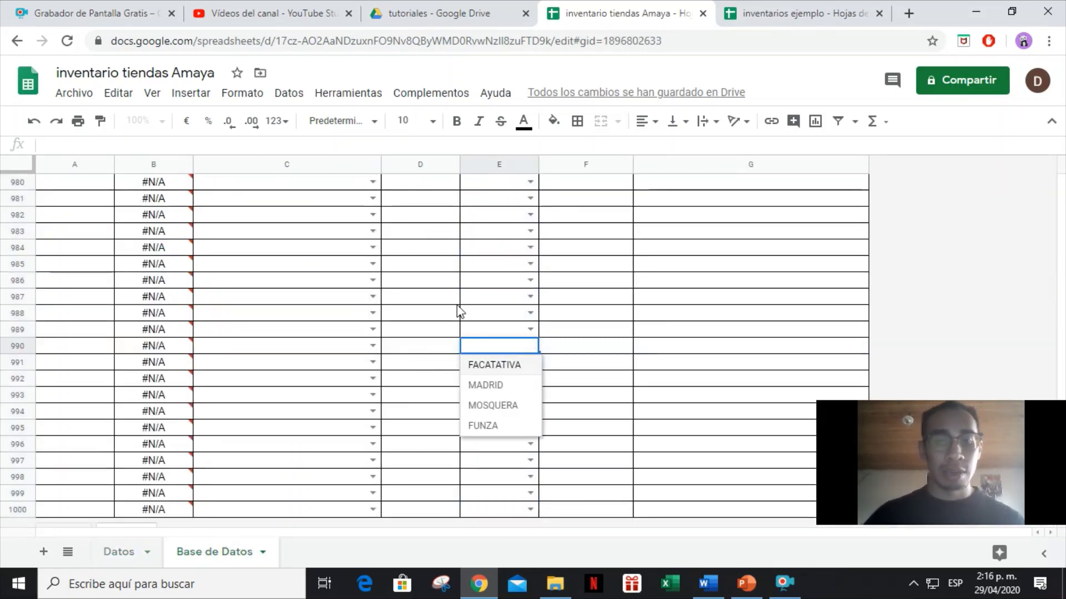
{"action": "left_click", "coordinate": [473, 300]}
{"action": "key", "text": "ctrl+Up"}
{"action": "key", "text": "Down"}
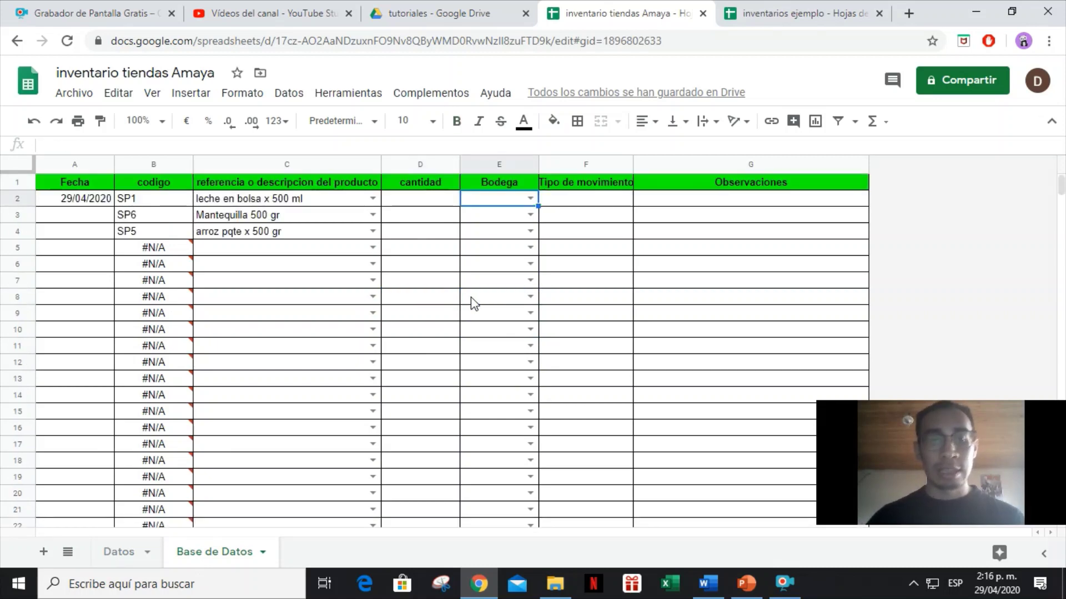
{"action": "left_click", "coordinate": [531, 200]}
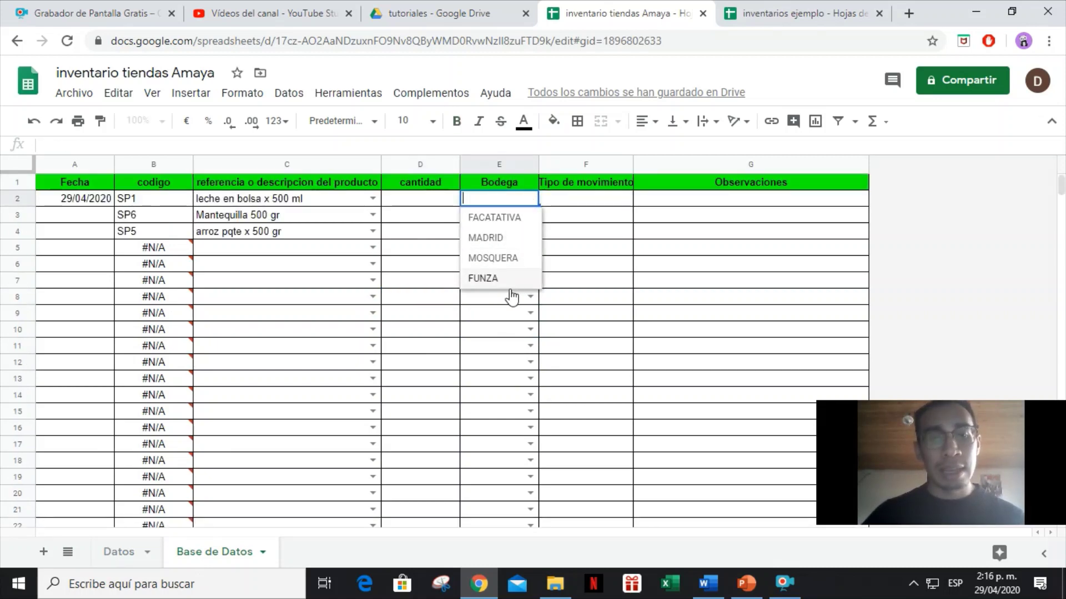
{"action": "left_click", "coordinate": [507, 317]}
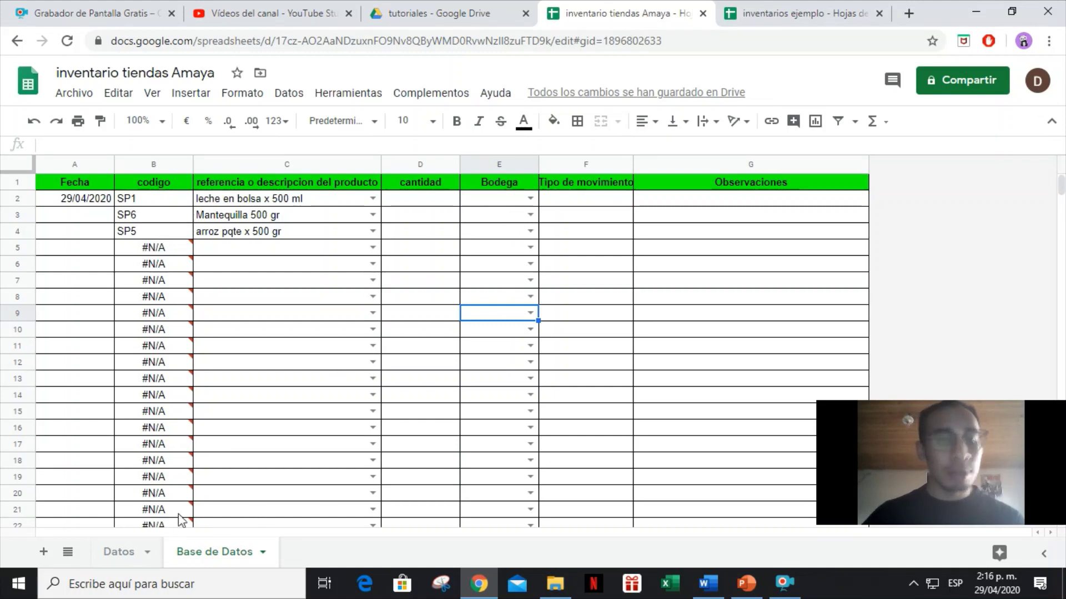
Add BOGOTA D.C. to Datos B6 and confirm it appears in E2's dropdown.
{"action": "left_click", "coordinate": [117, 552]}
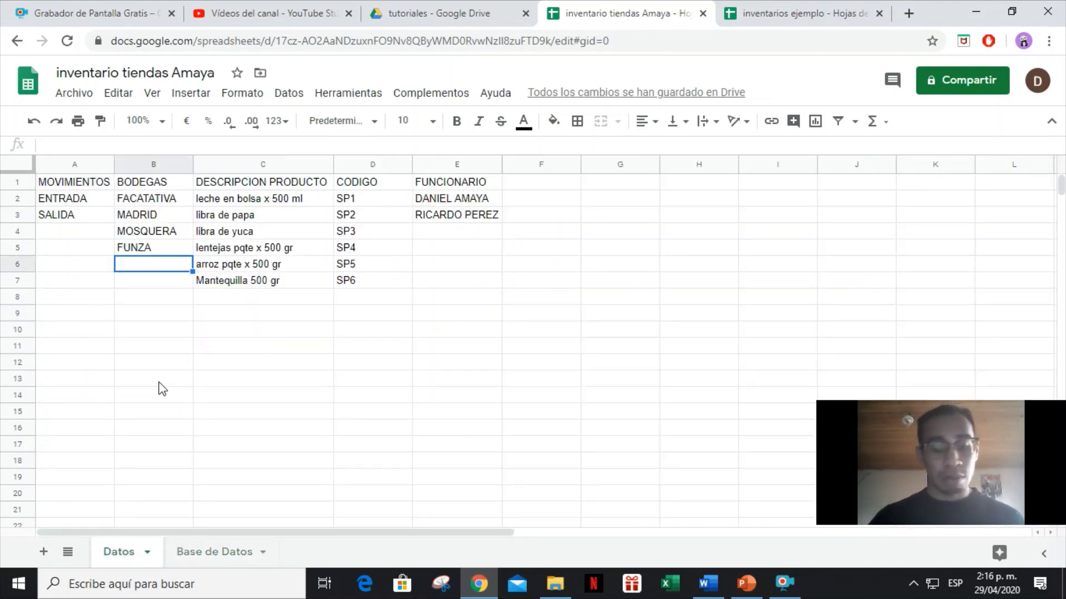
{"action": "type", "text": "BOGOTA D.C."}
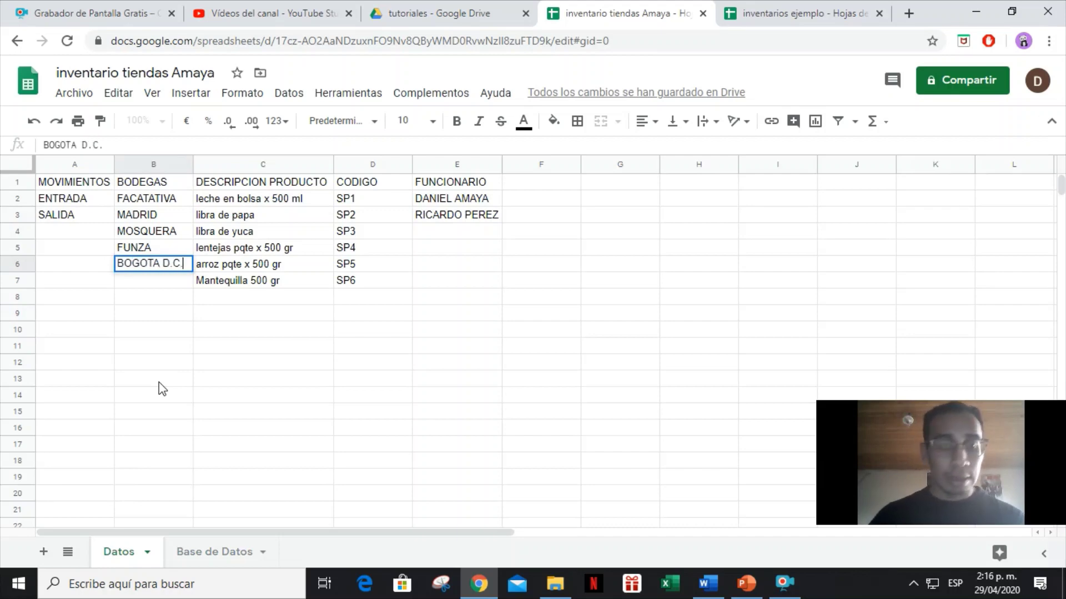
{"action": "key", "text": "Return"}
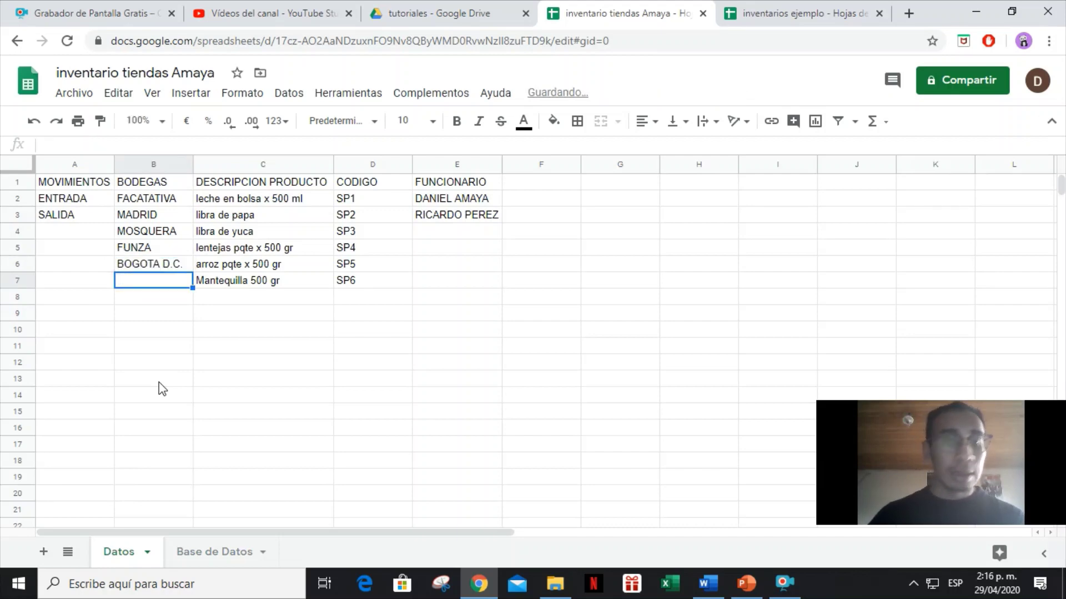
{"action": "left_click", "coordinate": [211, 552]}
{"action": "left_click", "coordinate": [502, 200]}
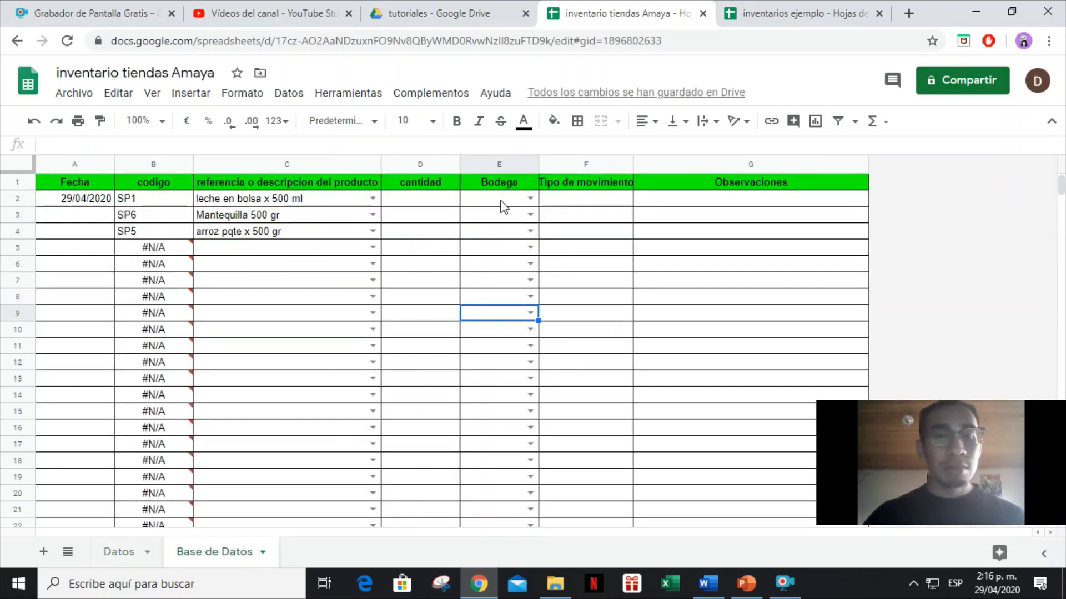
{"action": "left_click", "coordinate": [531, 200]}
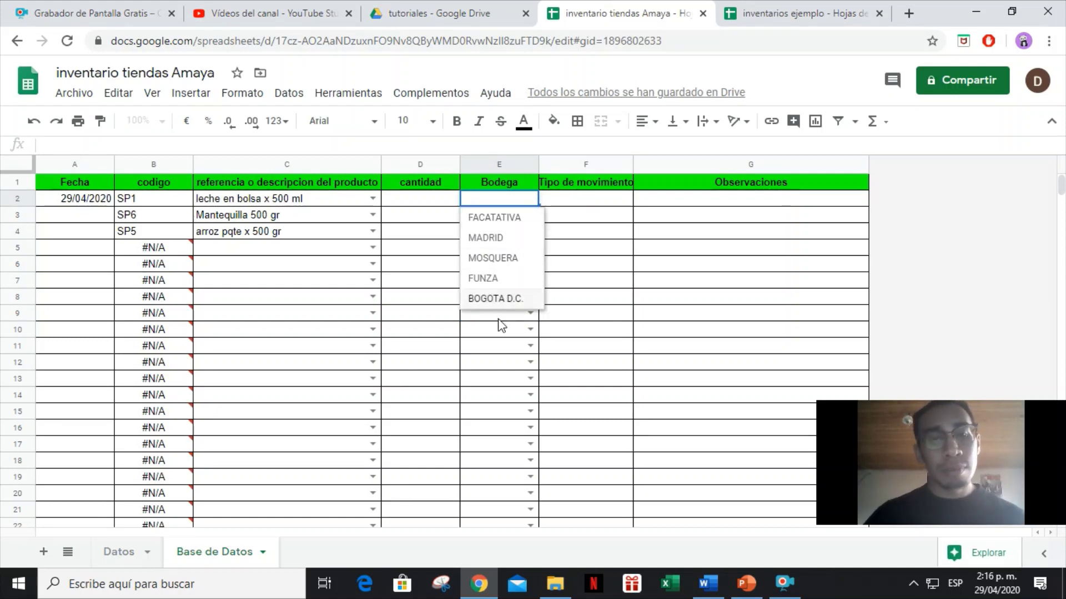
{"action": "left_click", "coordinate": [587, 247]}
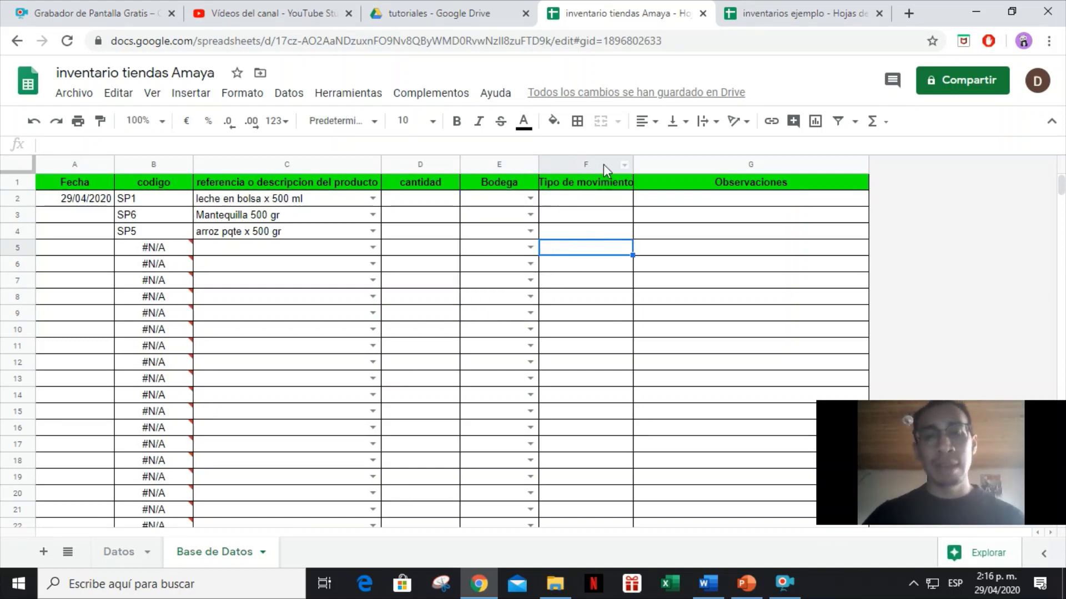
Restrict F2:F1000 to a dropdown from 'Datos'!A2:A3 (ENTRADA, SALIDA).
{"action": "left_click", "coordinate": [611, 203]}
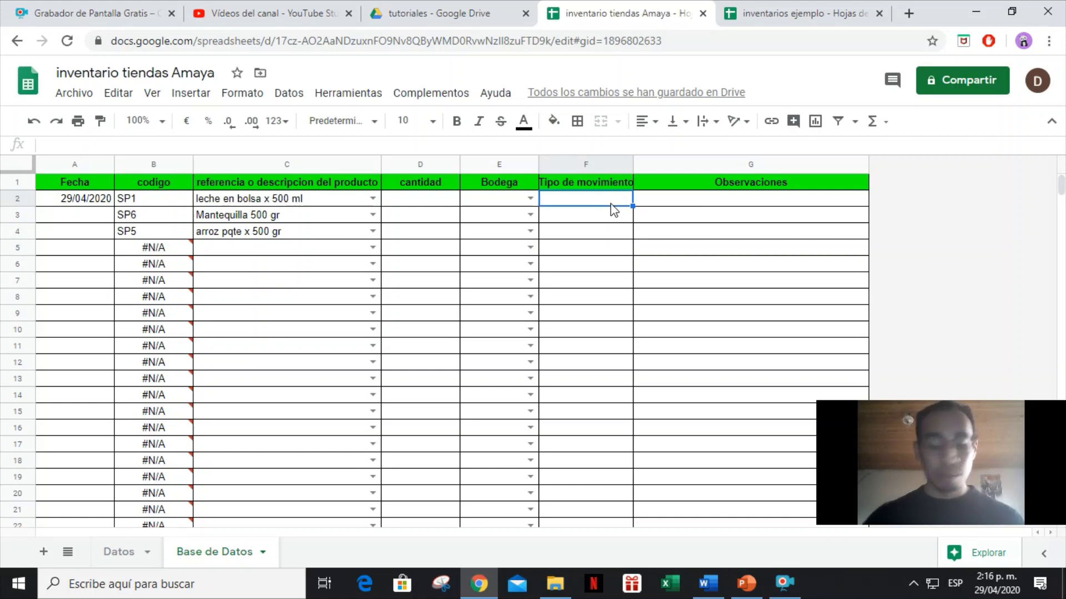
{"action": "key", "text": "ctrl+shift+Down"}
{"action": "left_click", "coordinate": [305, 97]}
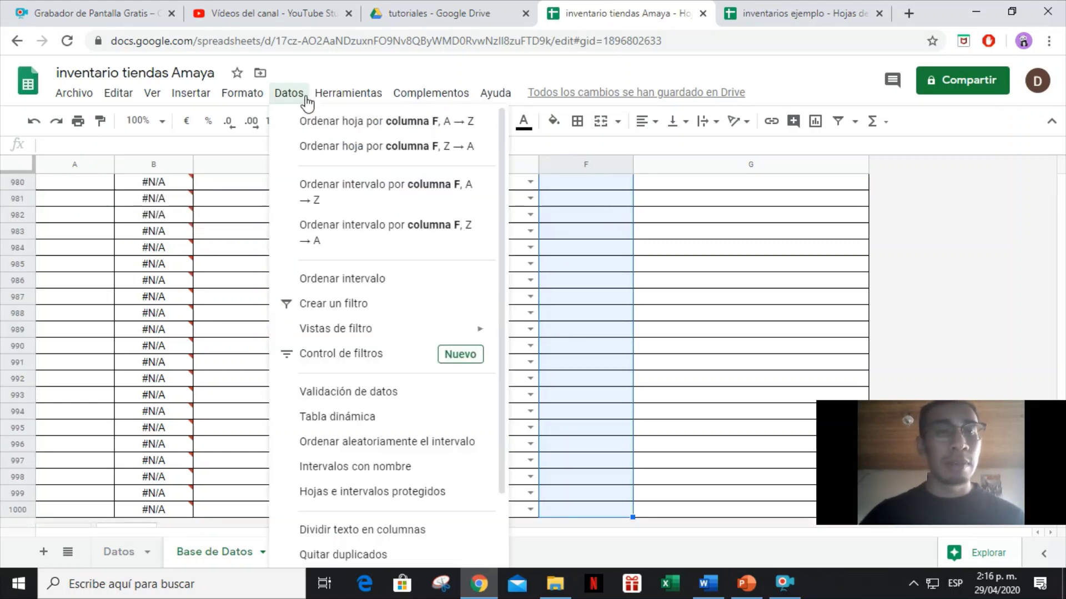
{"action": "left_click", "coordinate": [399, 365]}
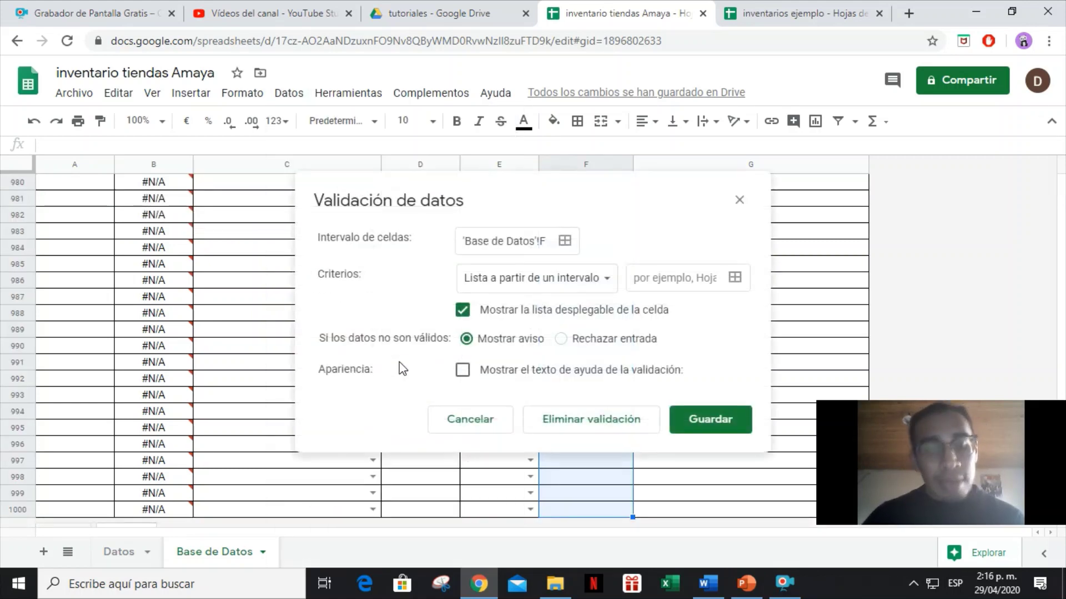
{"action": "left_click", "coordinate": [734, 278]}
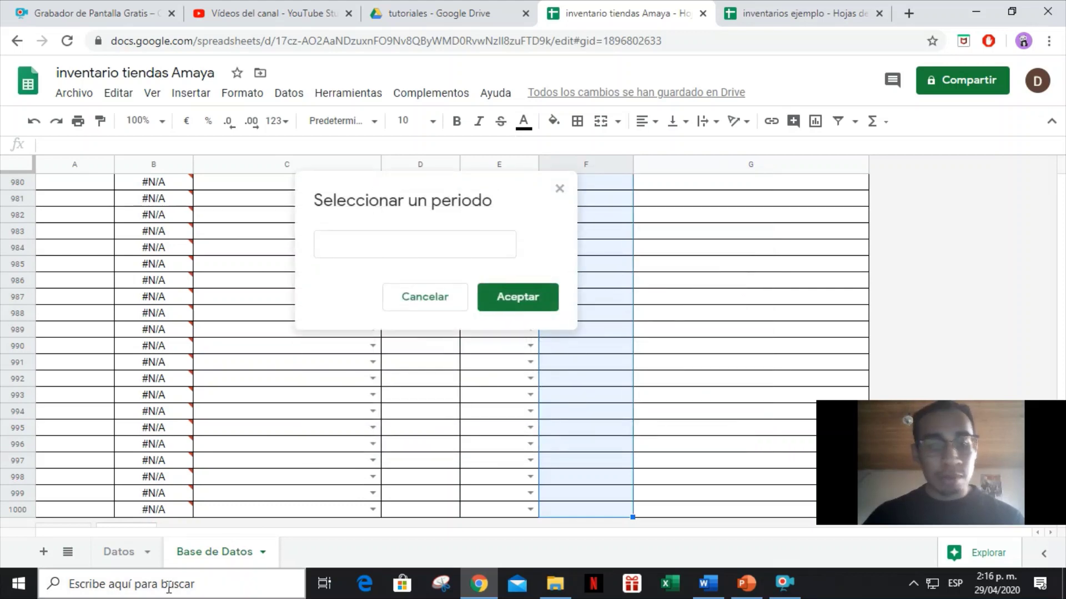
{"action": "left_click", "coordinate": [122, 553]}
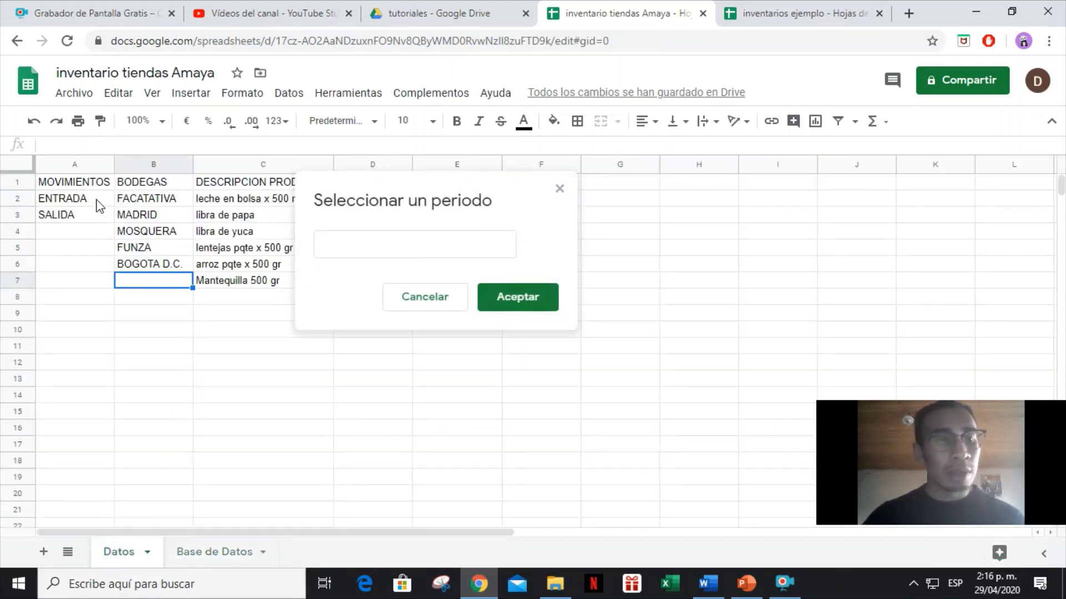
{"action": "left_click_drag", "start_coordinate": [99, 205], "coordinate": [97, 217]}
{"action": "left_click", "coordinate": [508, 297]}
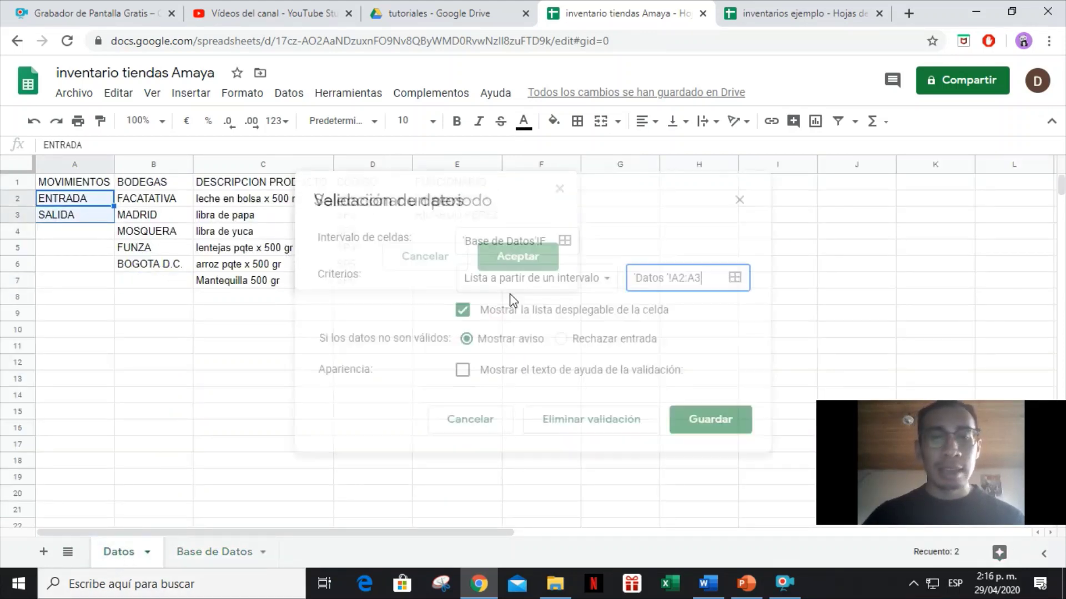
{"action": "left_click", "coordinate": [714, 423]}
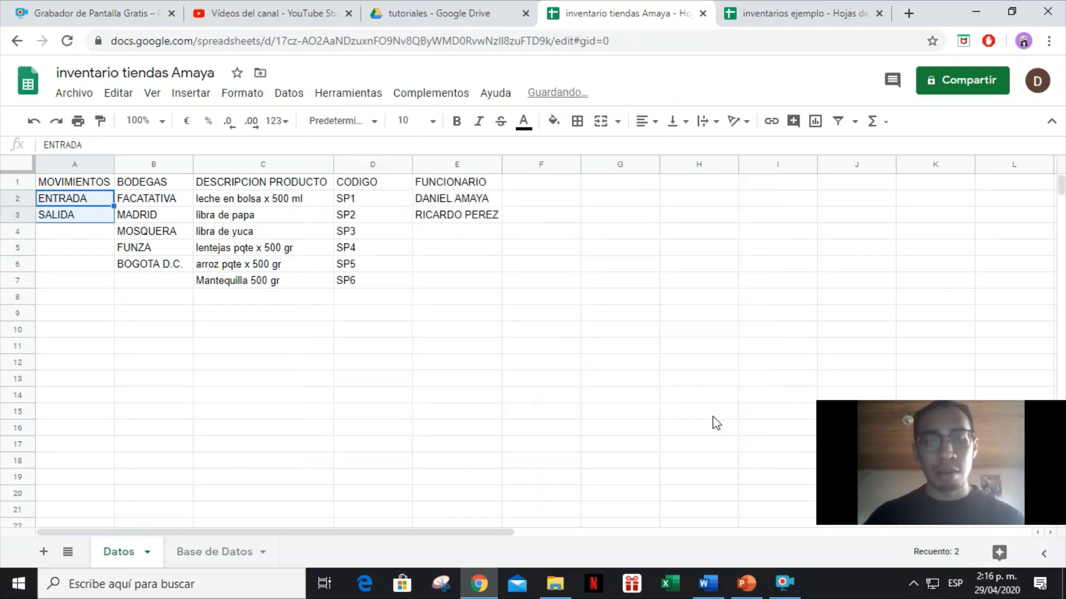
Check that the F2 dropdown offers ENTRADA and SALIDA.
{"action": "left_click", "coordinate": [204, 562]}
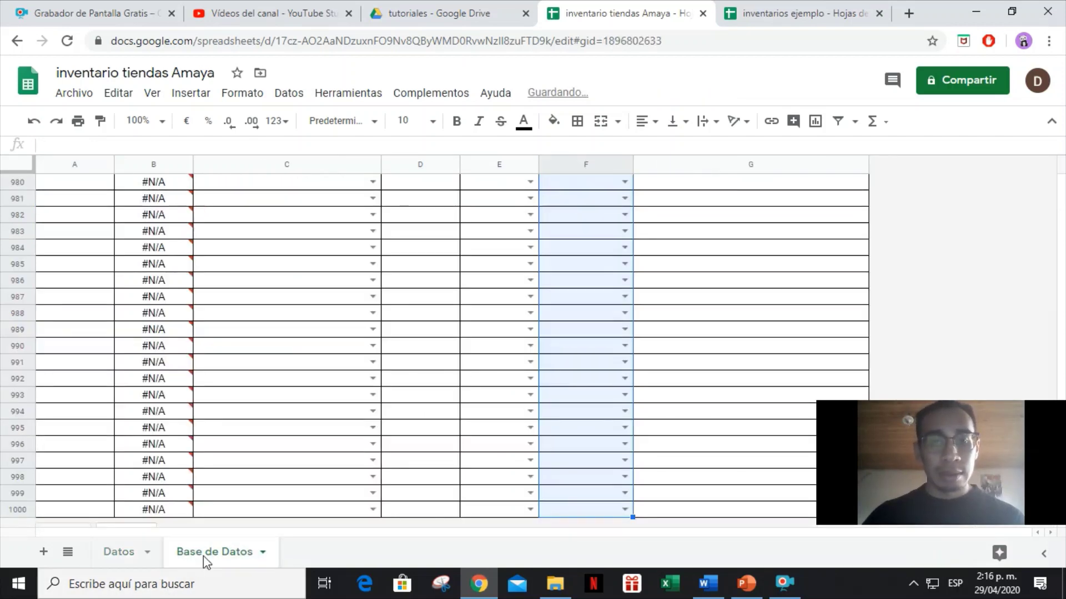
{"action": "left_click", "coordinate": [610, 350]}
{"action": "key", "text": "ctrl+Up"}
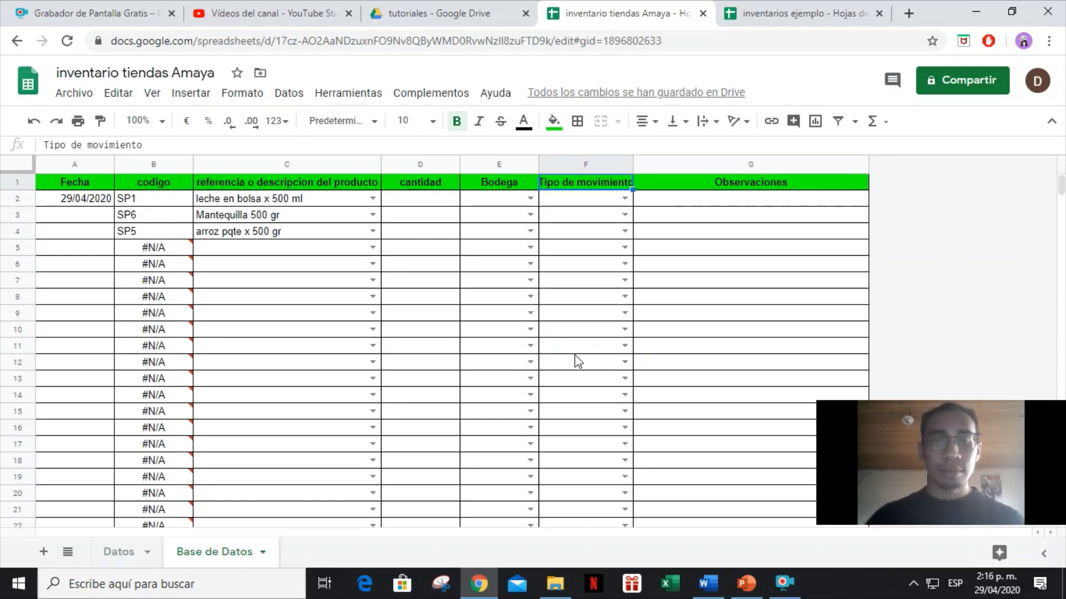
{"action": "left_click", "coordinate": [624, 198]}
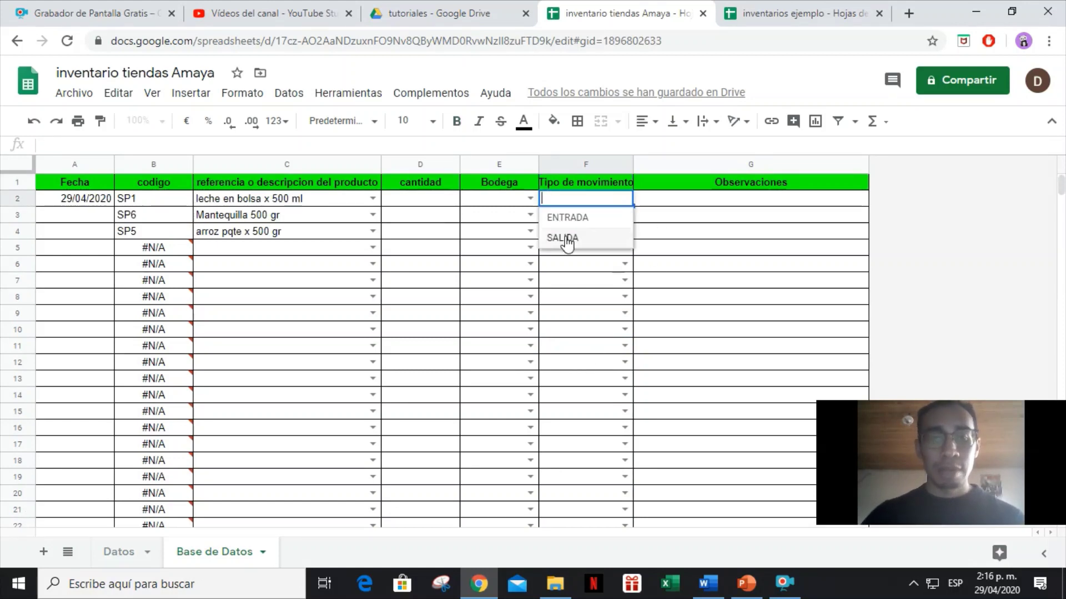
{"action": "left_click", "coordinate": [673, 201]}
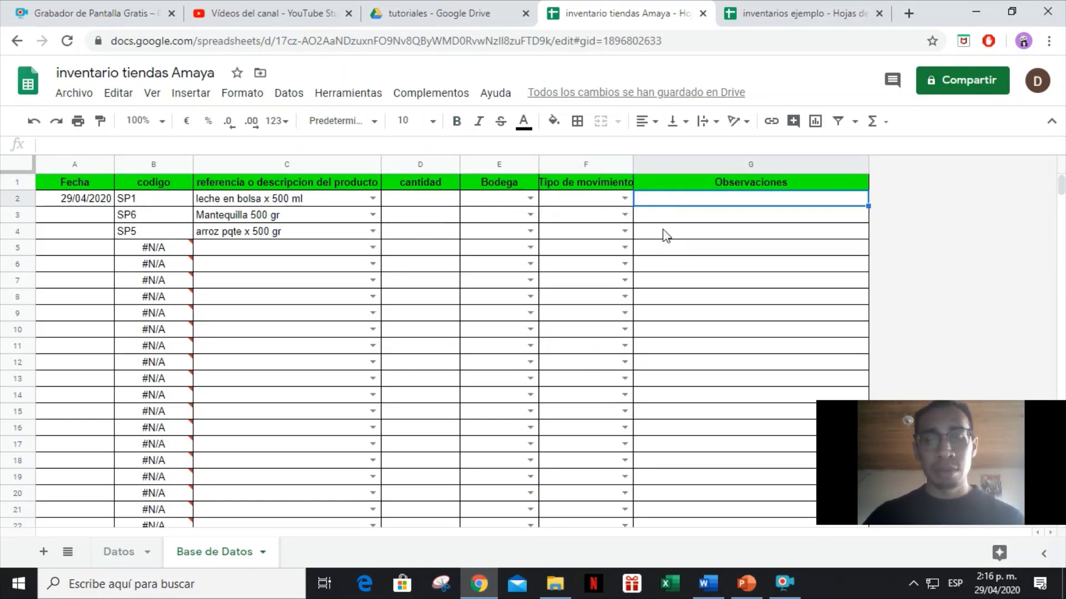
Widen column F to fit its header and select F2:F1000.
{"action": "left_click_drag", "start_coordinate": [633, 158], "coordinate": [641, 157]}
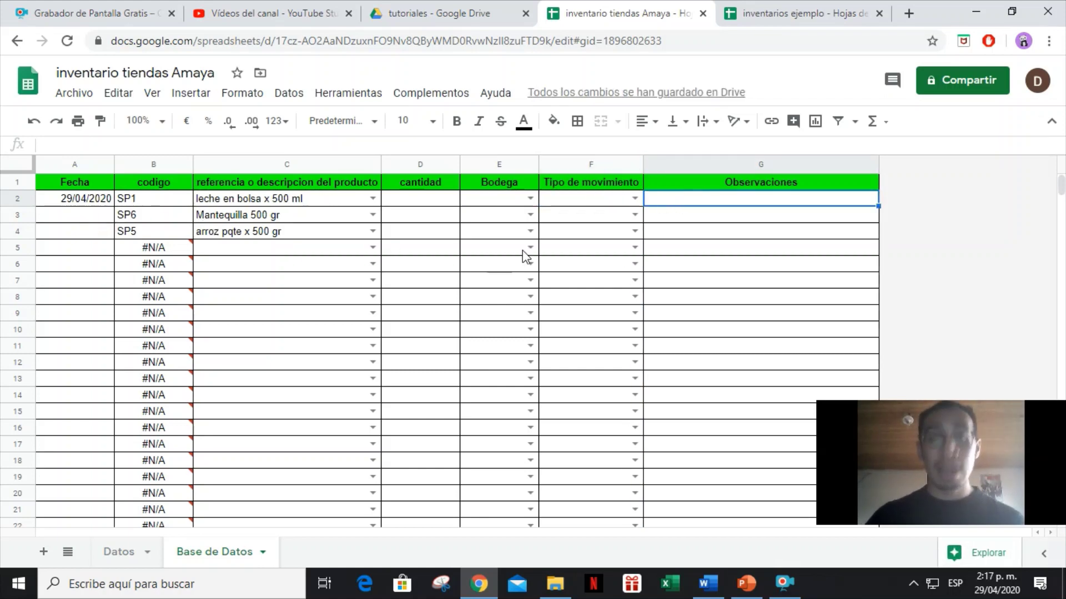
{"action": "left_click", "coordinate": [591, 164]}
{"action": "left_click", "coordinate": [591, 202]}
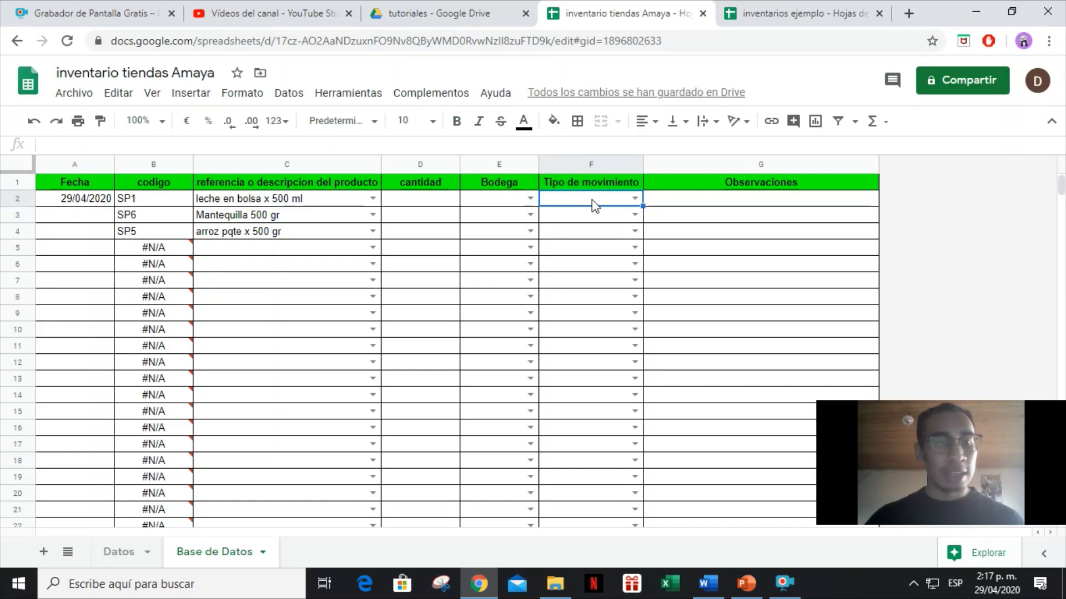
{"action": "key", "text": "ctrl+shift+Down"}
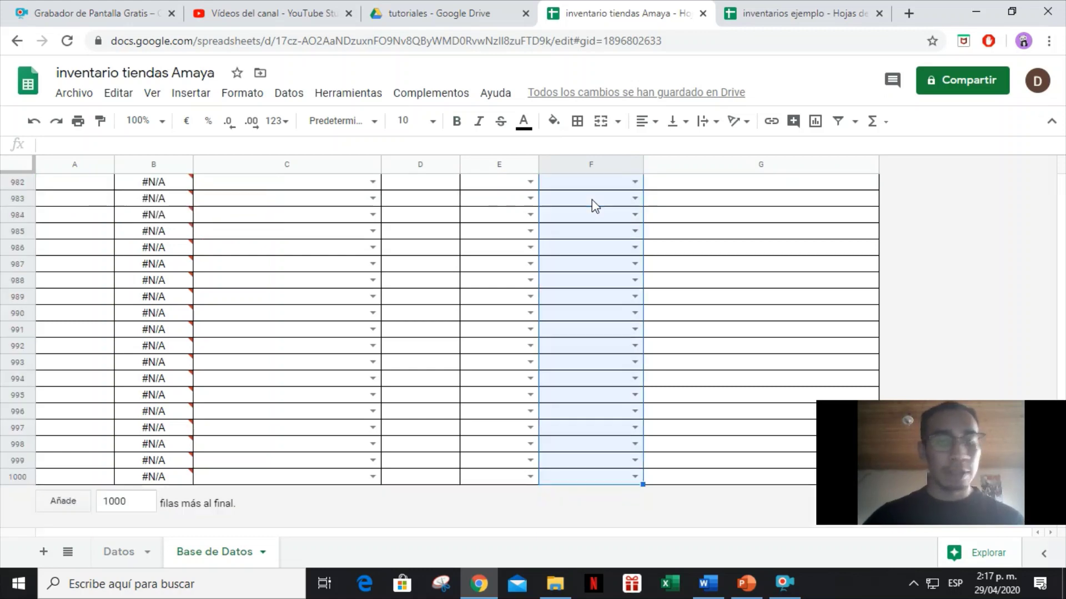
Add a conditional rule filling F2:F1000 cells green when text is exactly ENTRADA.
{"action": "left_click", "coordinate": [242, 93]}
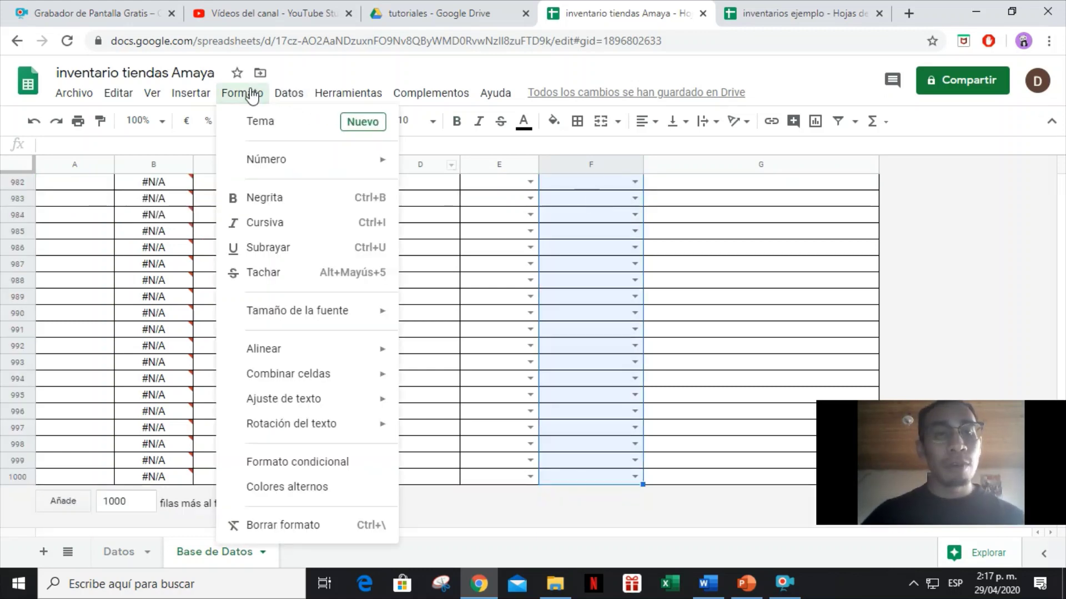
{"action": "left_click", "coordinate": [263, 471]}
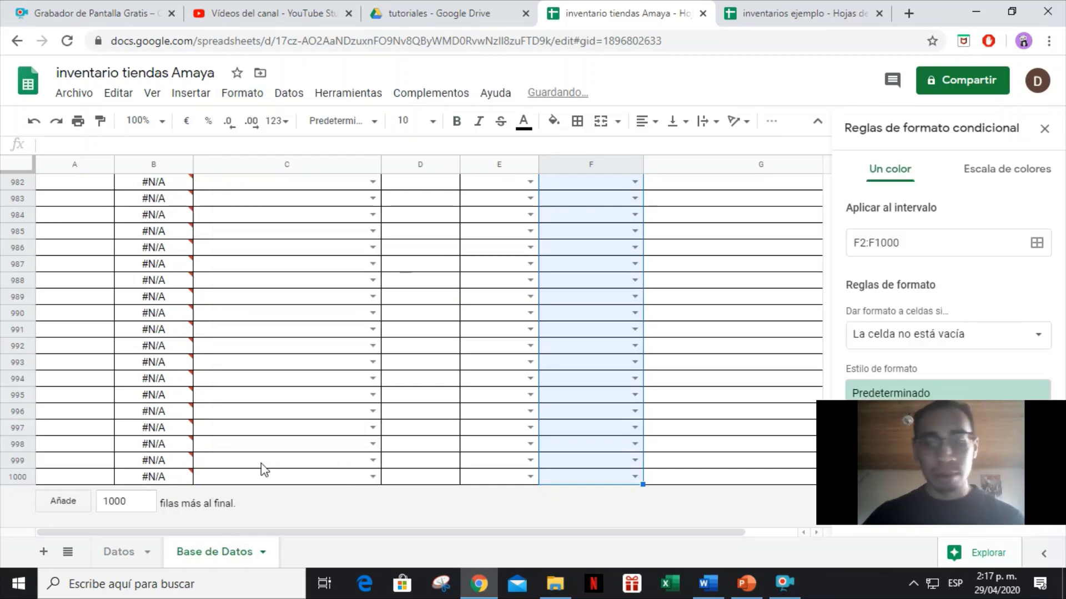
{"action": "left_click_drag", "start_coordinate": [1047, 440], "coordinate": [237, 406]}
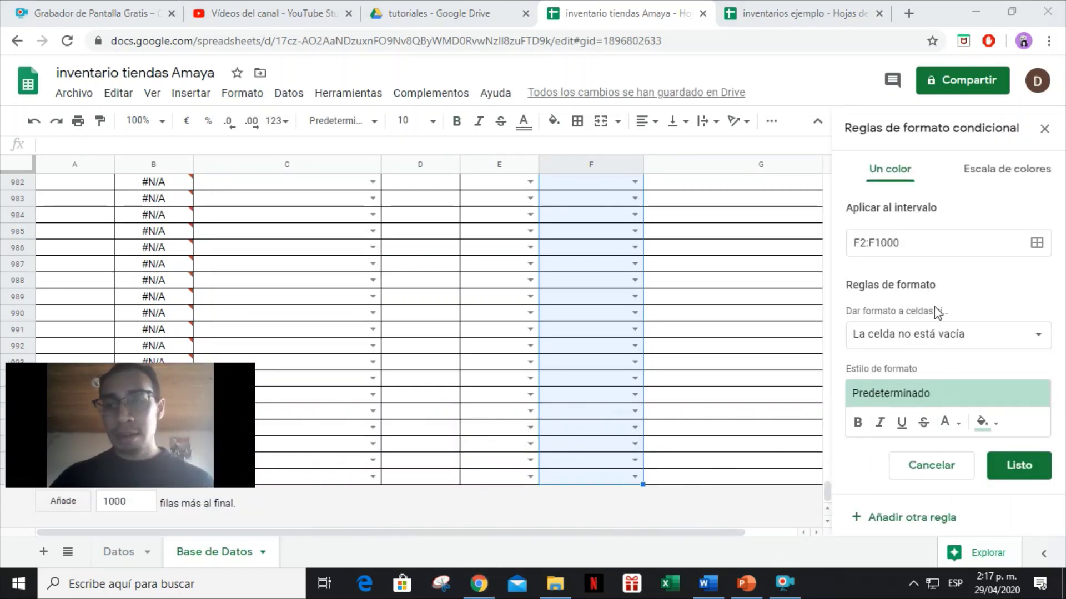
{"action": "left_click", "coordinate": [938, 336]}
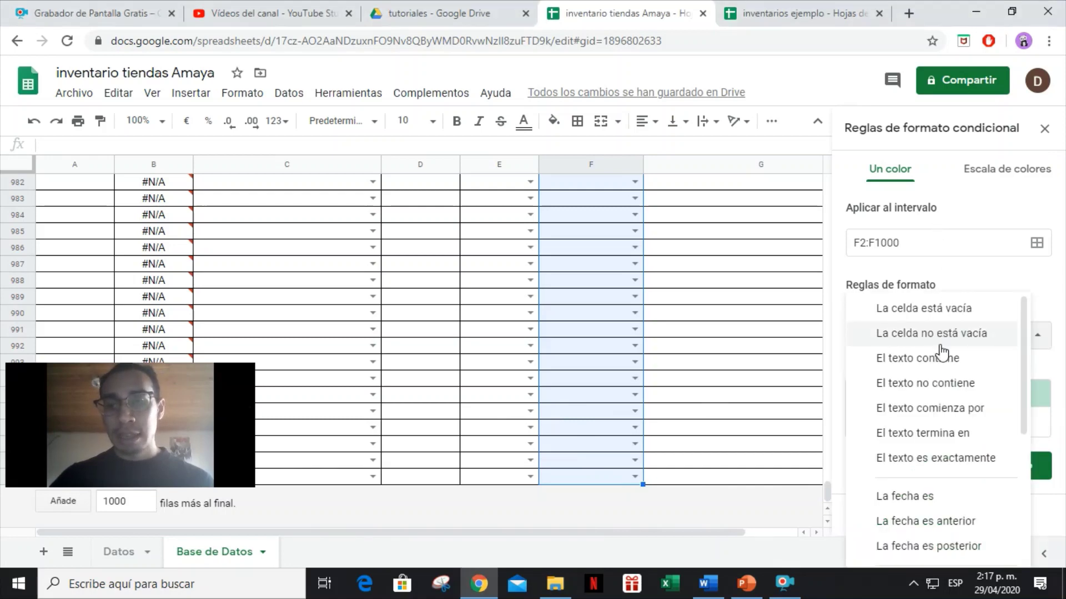
{"action": "left_click", "coordinate": [929, 459]}
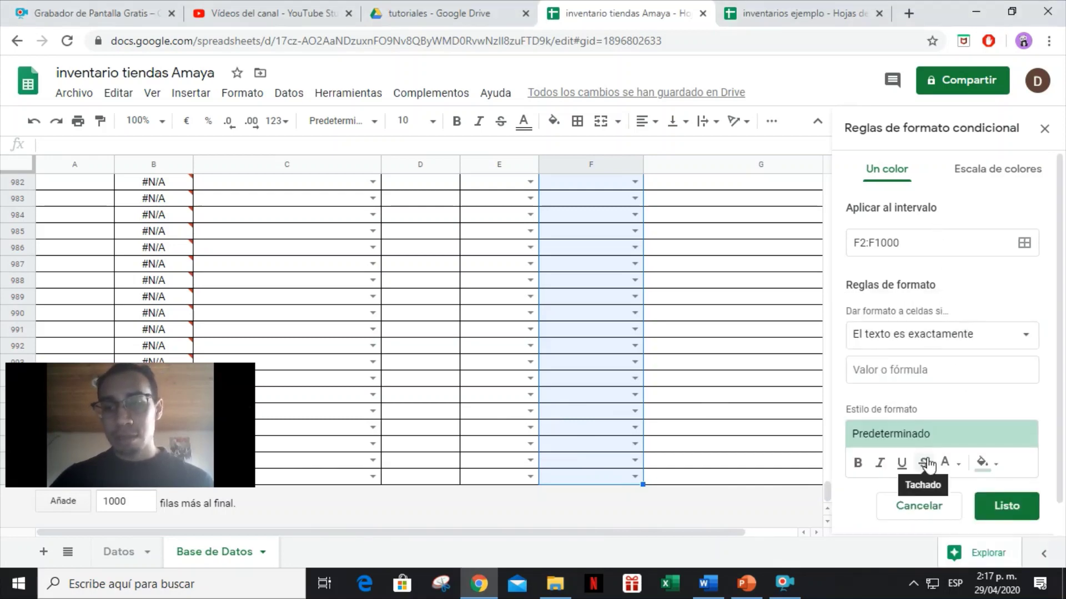
{"action": "left_click", "coordinate": [919, 376]}
{"action": "type", "text": "entra"}
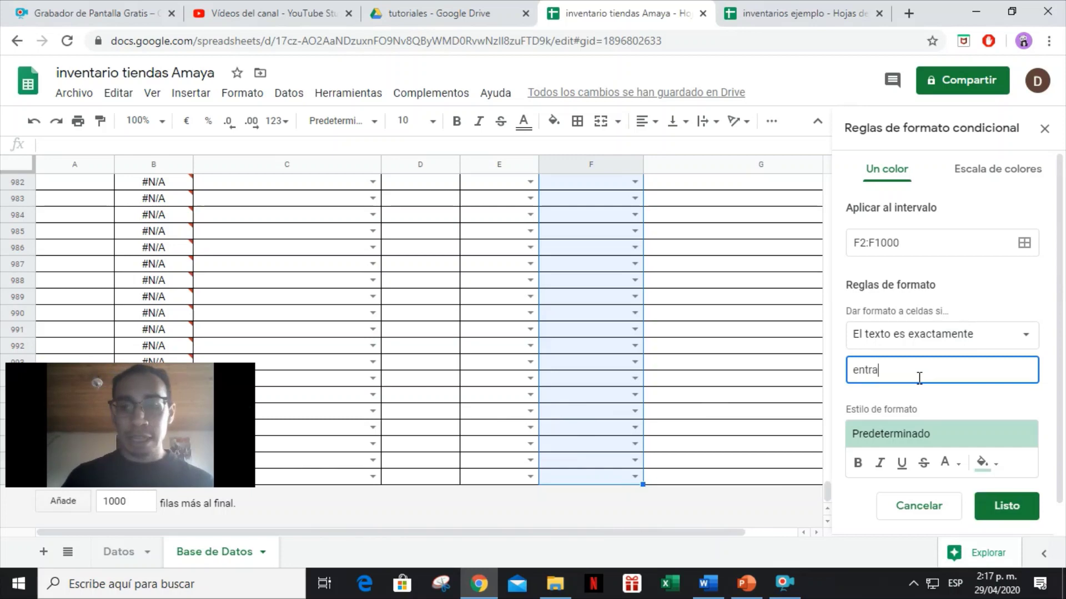
{"action": "key", "text": "BackSpace"}
{"action": "key", "text": "BackSpace"}
{"action": "key", "text": "BackSpace"}
{"action": "key", "text": "BackSpace"}
{"action": "key", "text": "BackSpace"}
{"action": "type", "text": "ENTRADA"}
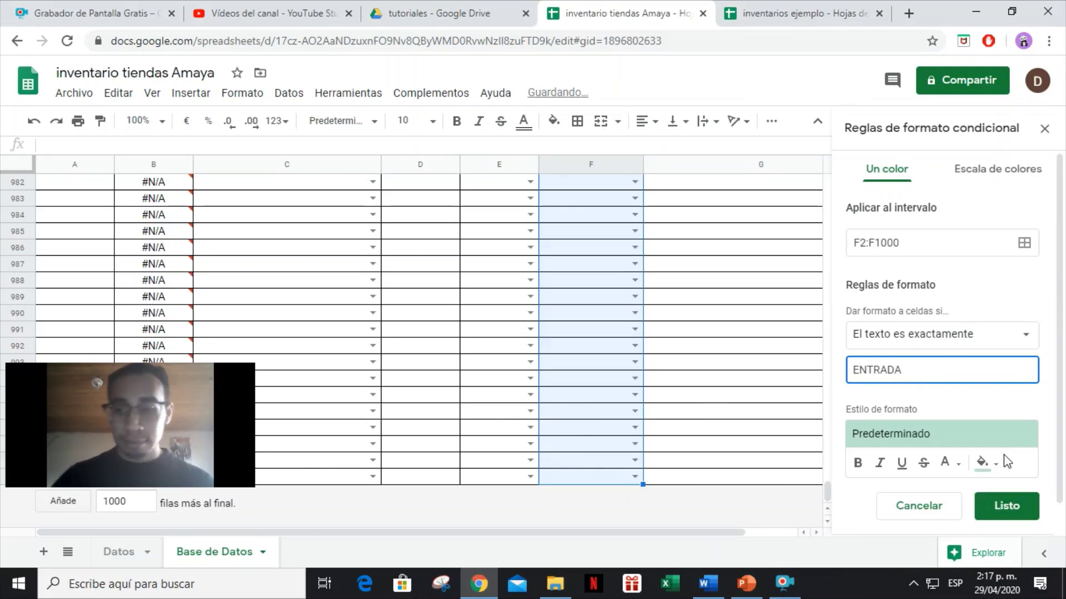
{"action": "left_click", "coordinate": [983, 463]}
{"action": "left_click", "coordinate": [900, 242]}
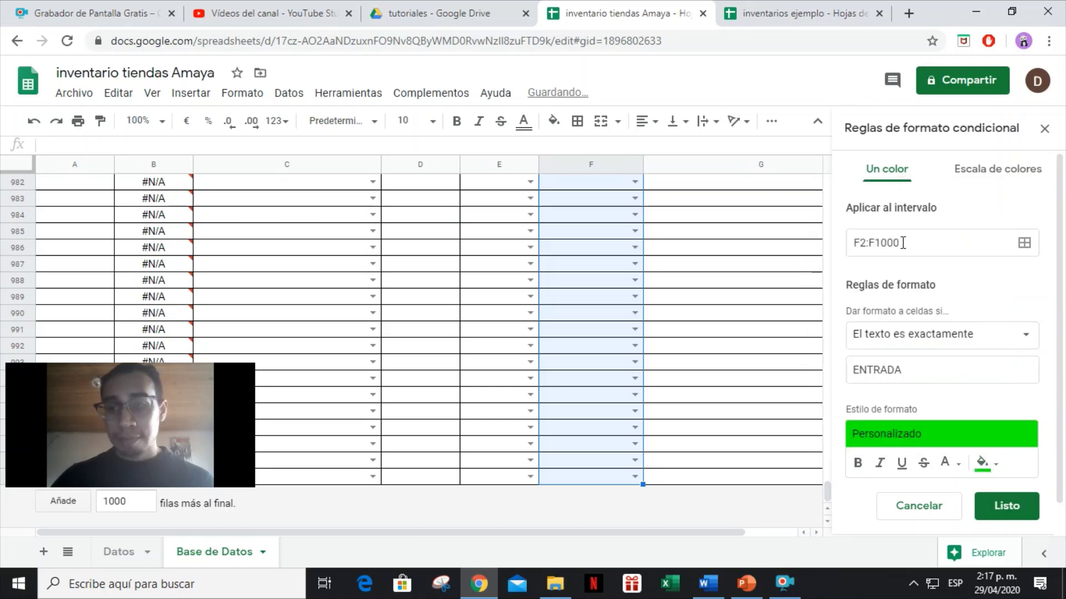
{"action": "left_click", "coordinate": [1006, 506]}
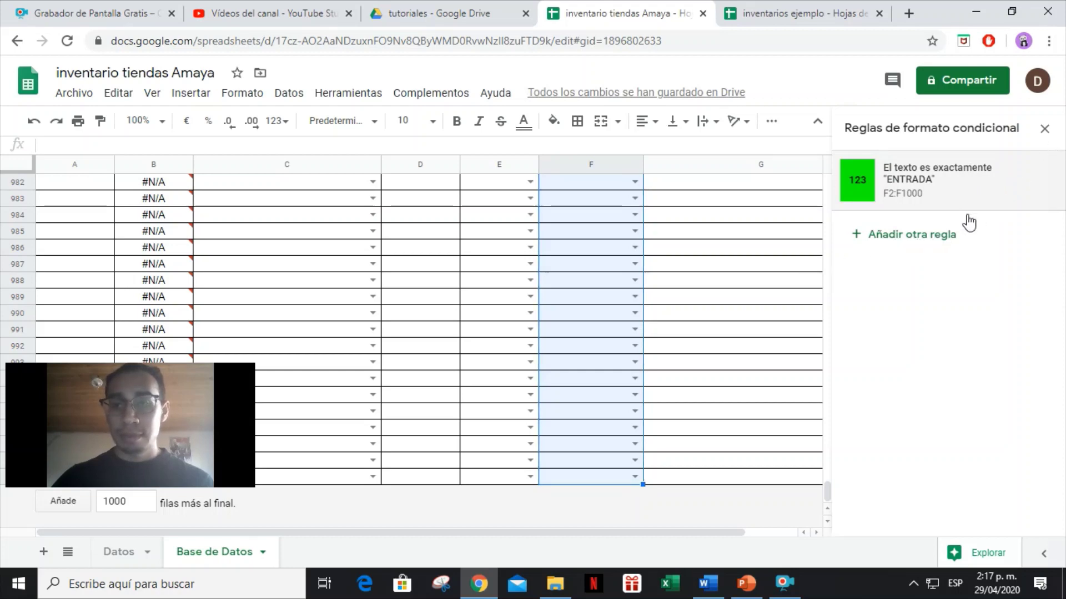
Add a second rule giving cells exactly SALIDA a red fill and bold text.
{"action": "left_click", "coordinate": [920, 235]}
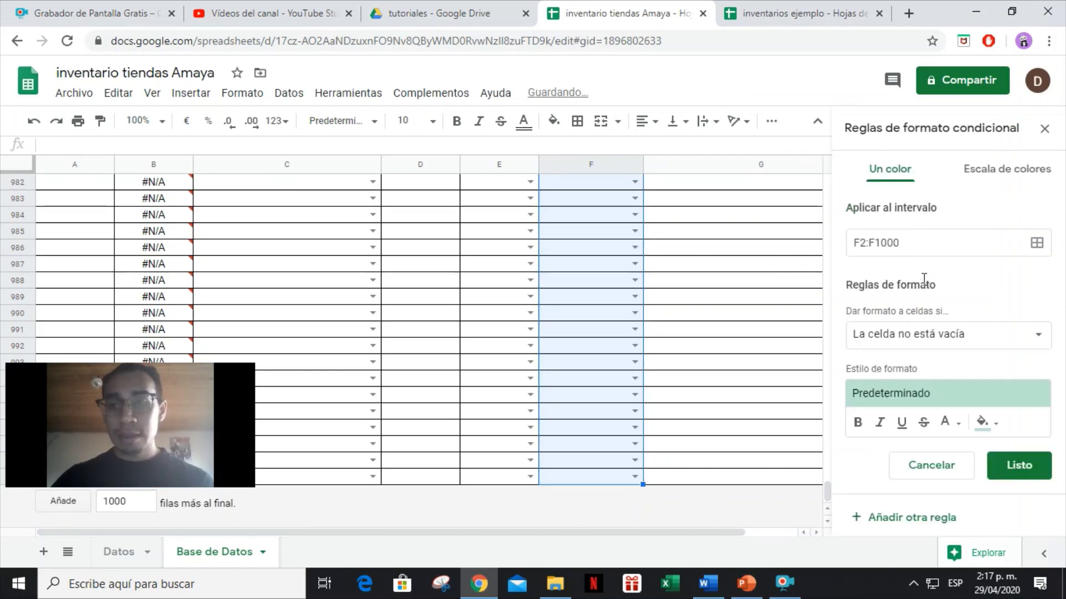
{"action": "left_click", "coordinate": [955, 341]}
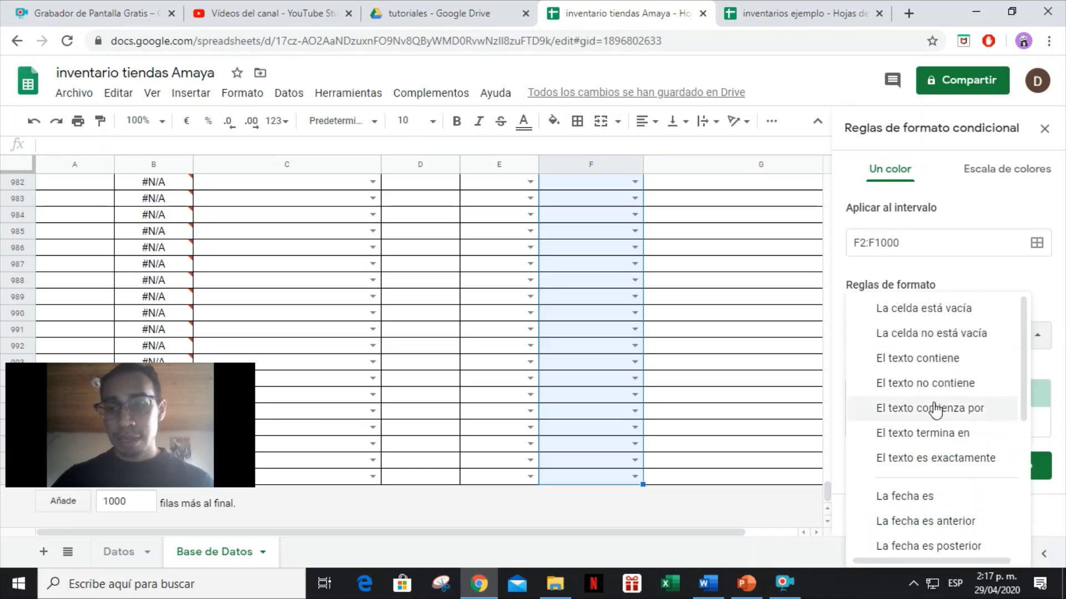
{"action": "left_click", "coordinate": [939, 462]}
{"action": "left_click", "coordinate": [926, 366]}
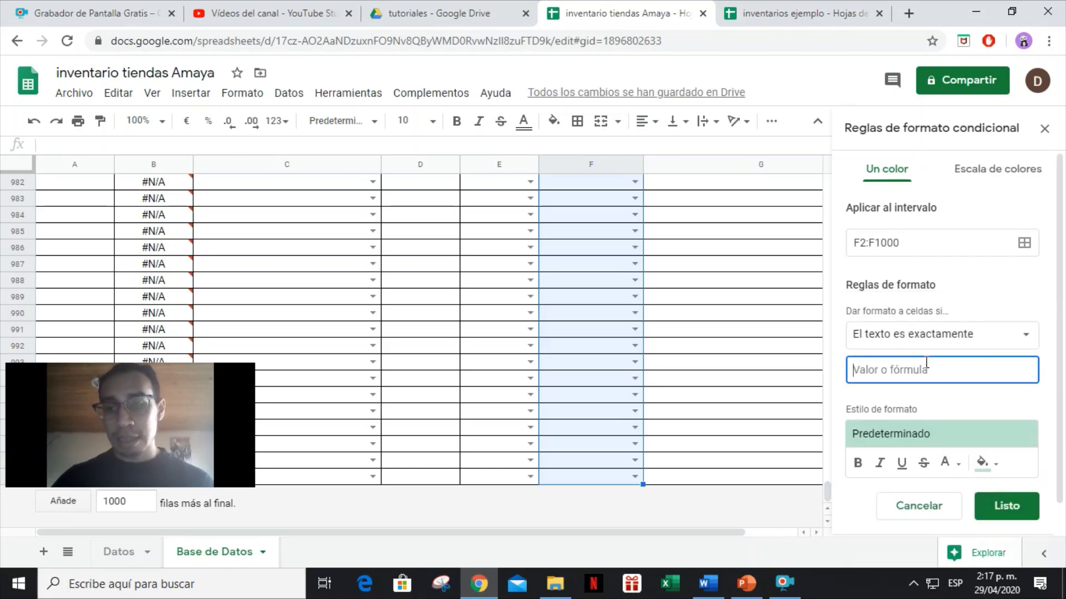
{"action": "type", "text": "SALIDA"}
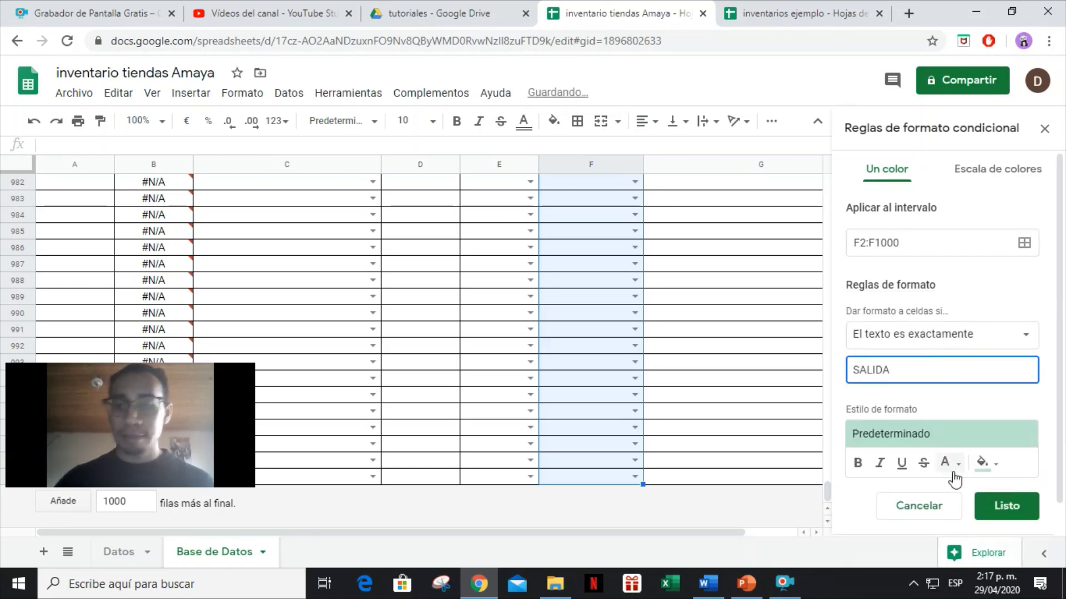
{"action": "left_click", "coordinate": [984, 464]}
{"action": "left_click", "coordinate": [946, 462]}
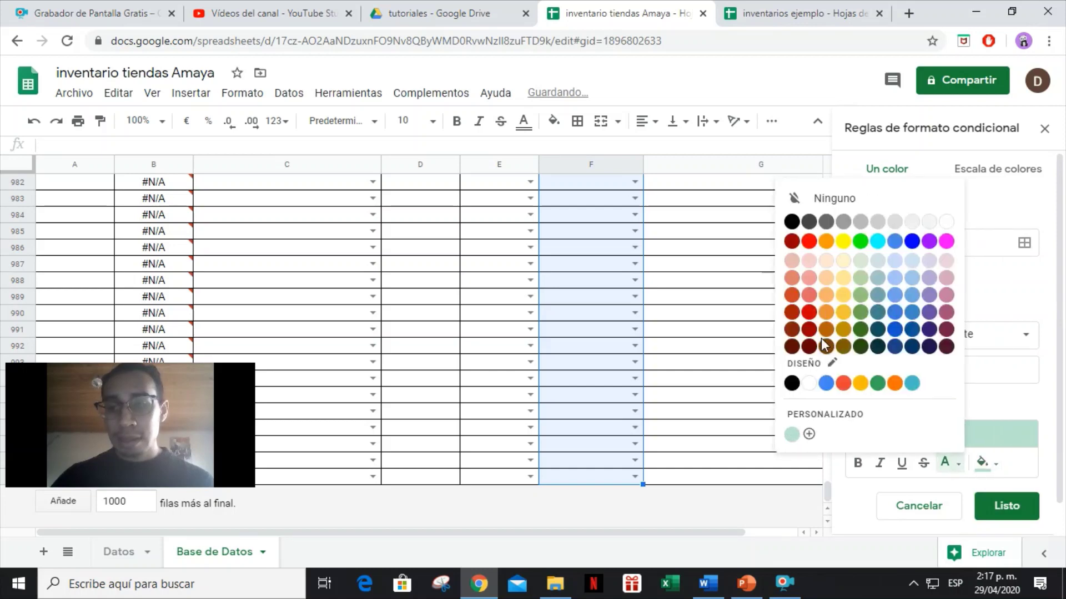
{"action": "left_click", "coordinate": [809, 241]}
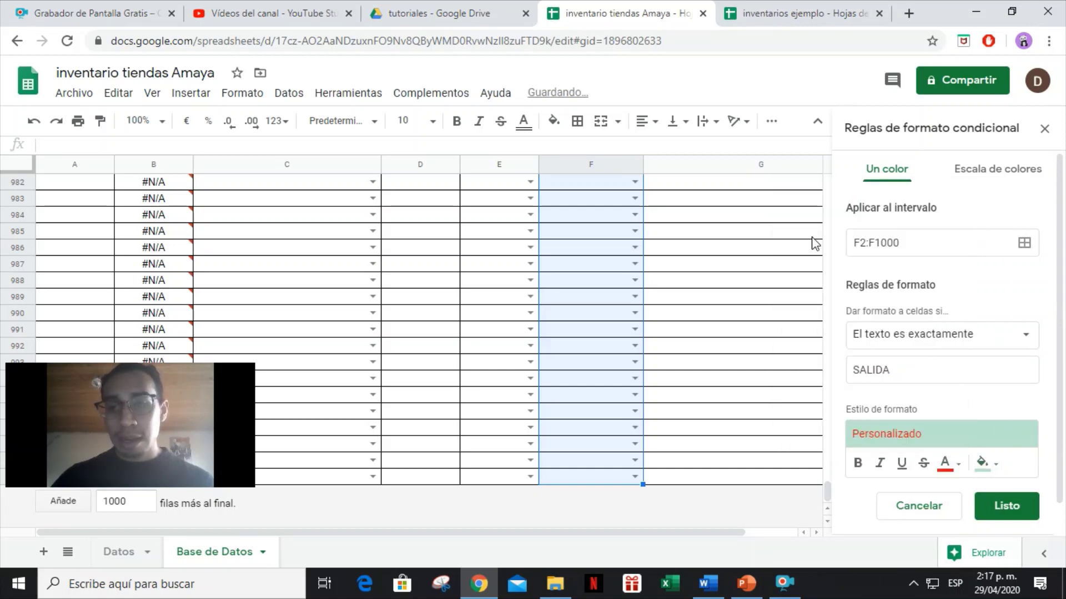
{"action": "left_click", "coordinate": [858, 463]}
{"action": "left_click", "coordinate": [943, 467]}
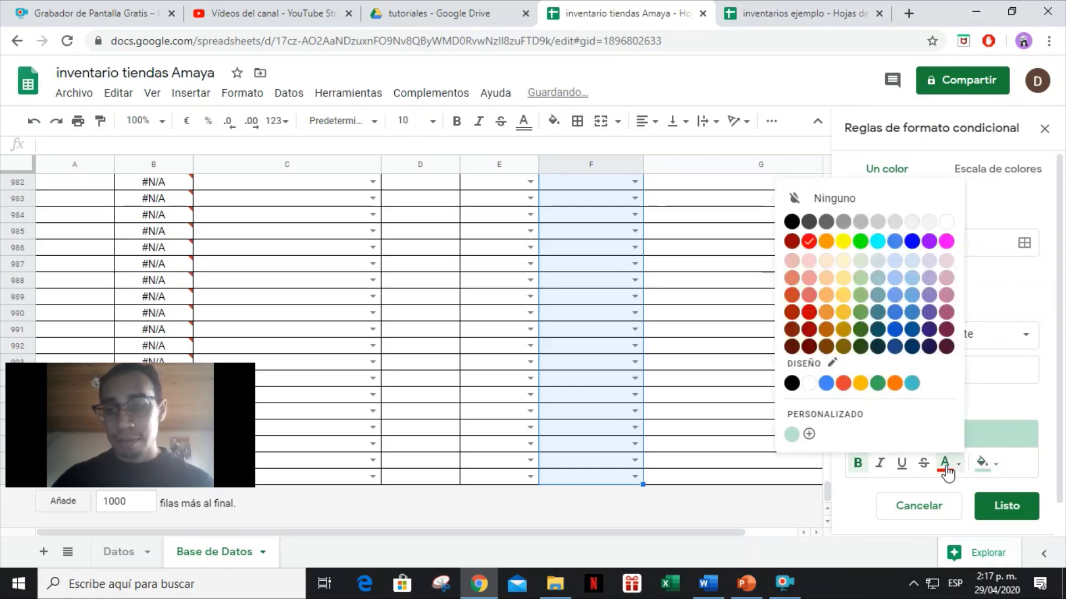
{"action": "left_click", "coordinate": [797, 230]}
{"action": "left_click", "coordinate": [985, 464]}
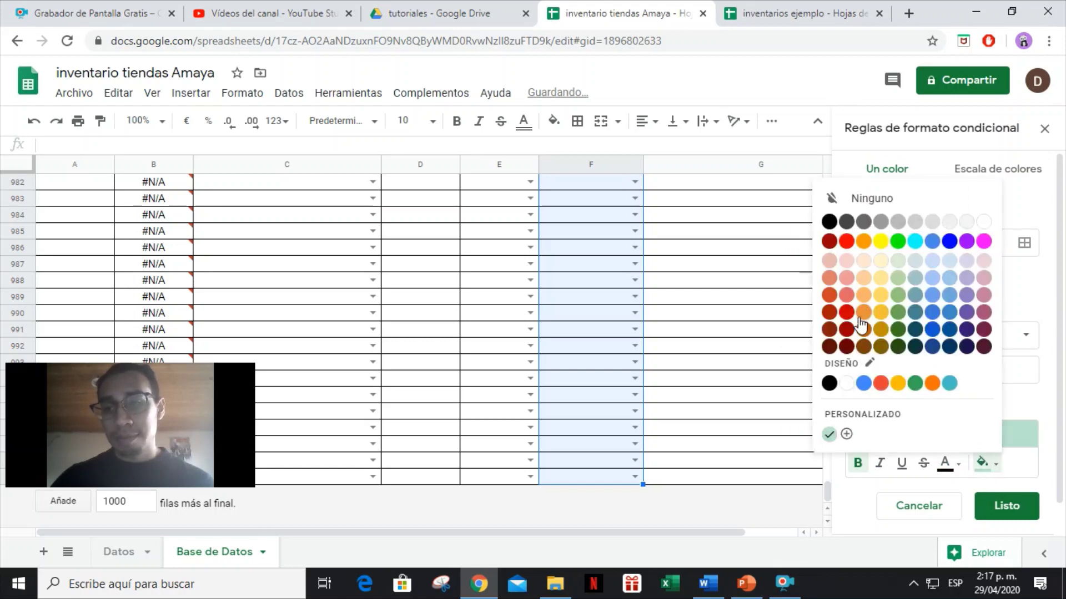
{"action": "left_click", "coordinate": [845, 242]}
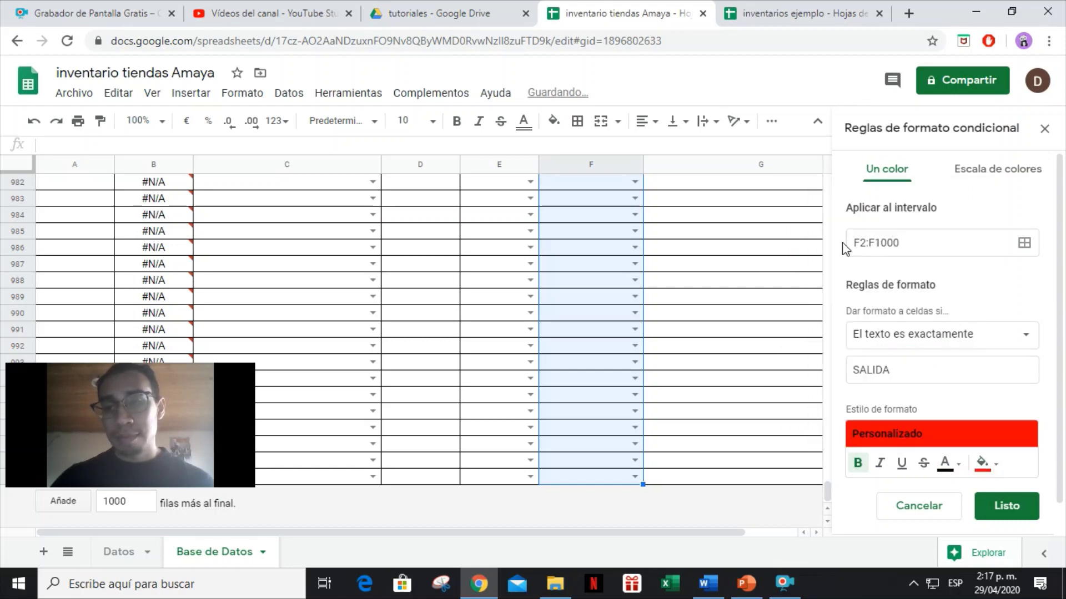
{"action": "left_click", "coordinate": [1013, 507]}
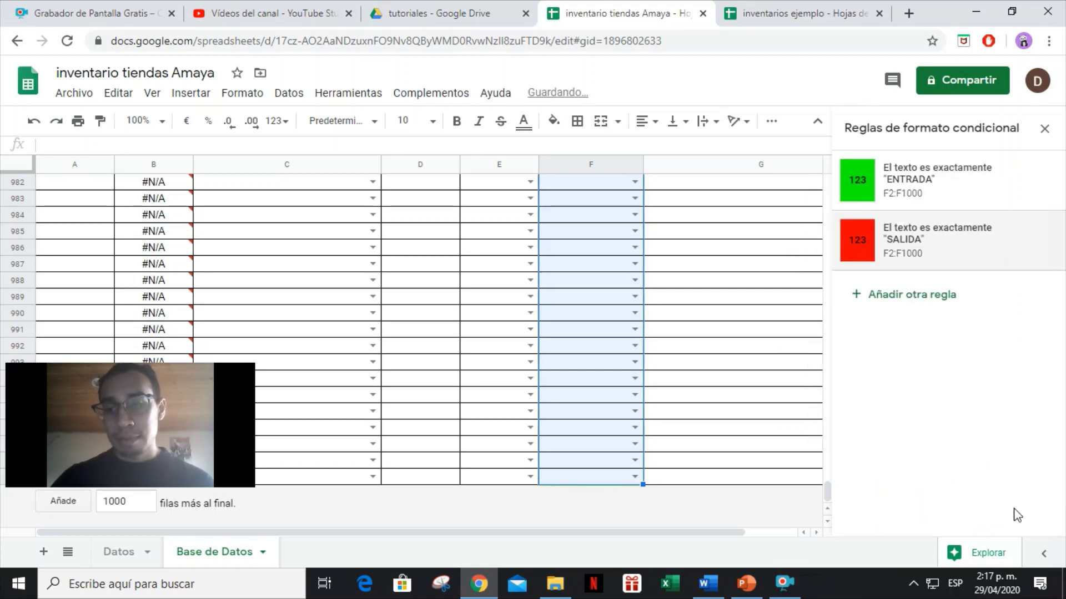
{"action": "left_click", "coordinate": [1044, 129]}
{"action": "left_click", "coordinate": [587, 349]}
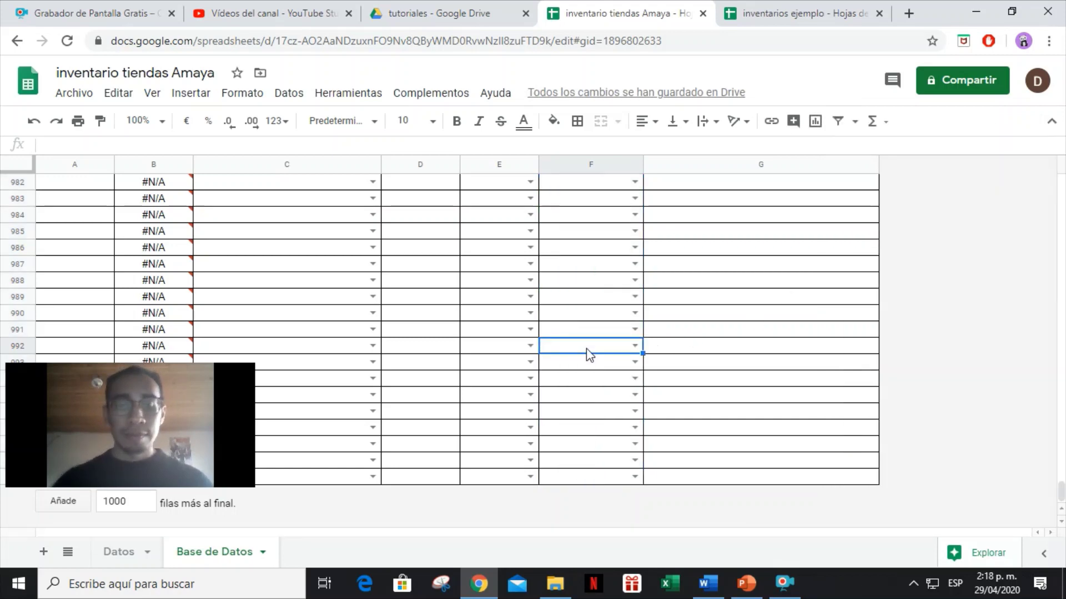
Choose ENTRADA, SALIDA, ENTRADA, SALIDA in F2:F5 and check the green and red colouring.
{"action": "key", "text": "ctrl+Up"}
{"action": "left_click", "coordinate": [635, 200]}
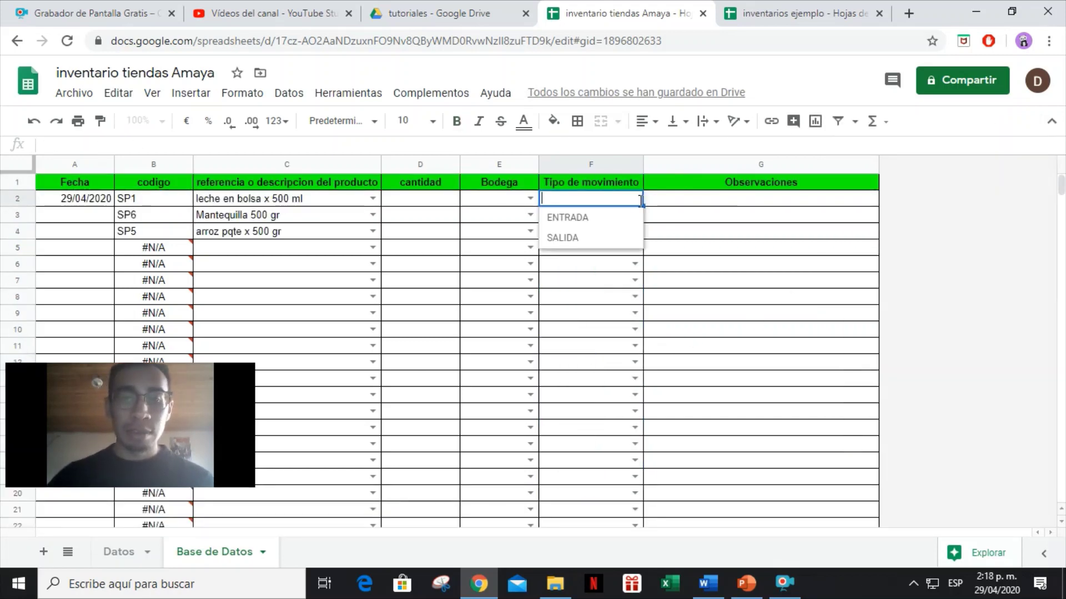
{"action": "left_click", "coordinate": [614, 219]}
{"action": "left_click", "coordinate": [637, 215]}
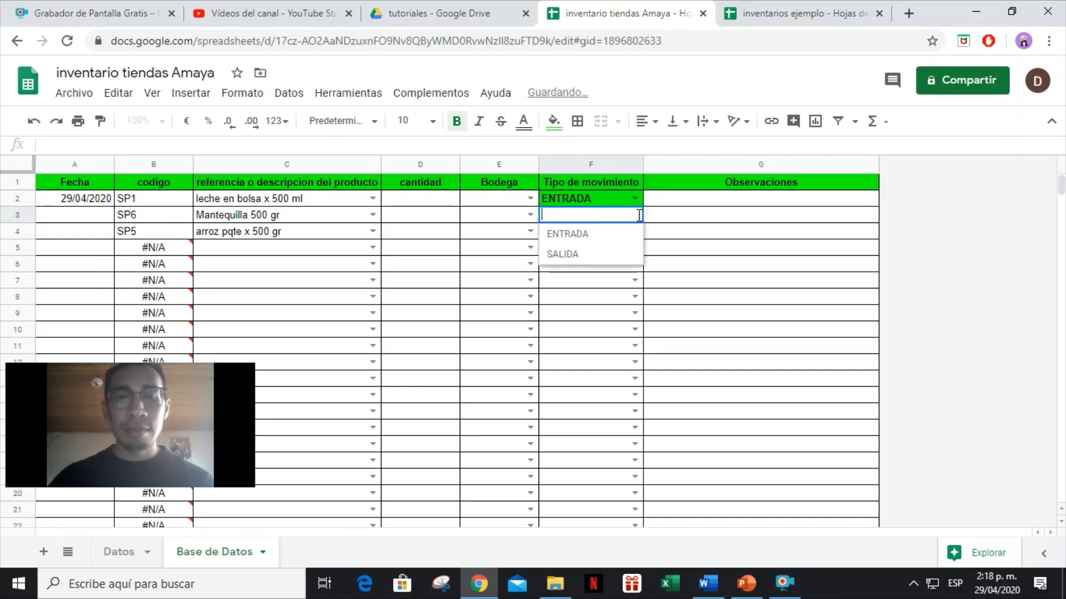
{"action": "left_click", "coordinate": [571, 253]}
{"action": "left_click", "coordinate": [632, 231]}
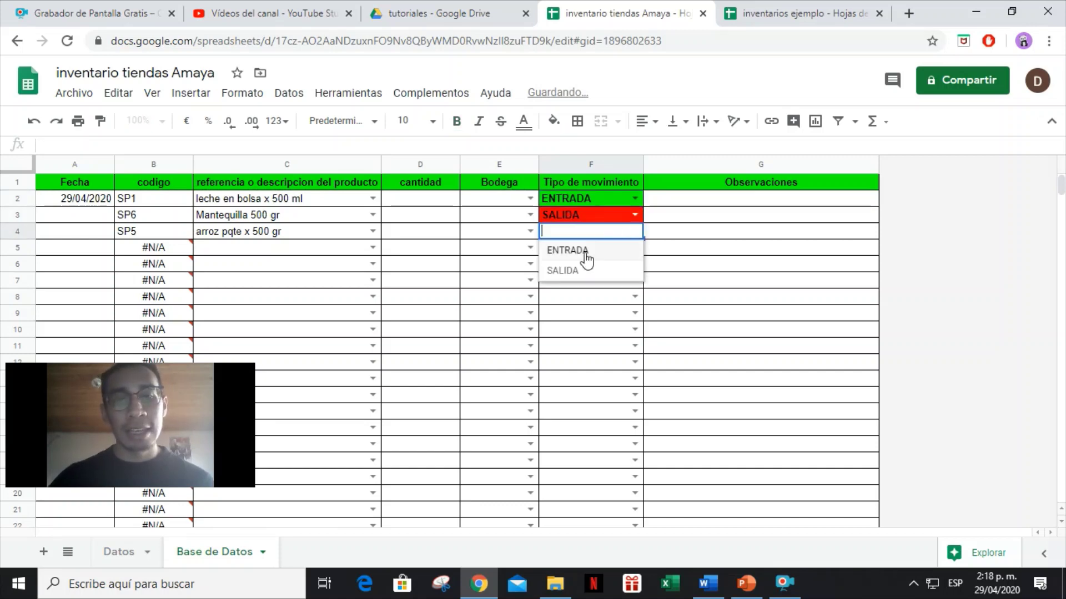
{"action": "left_click", "coordinate": [618, 251]}
{"action": "left_click", "coordinate": [634, 247]}
{"action": "left_click", "coordinate": [595, 287]}
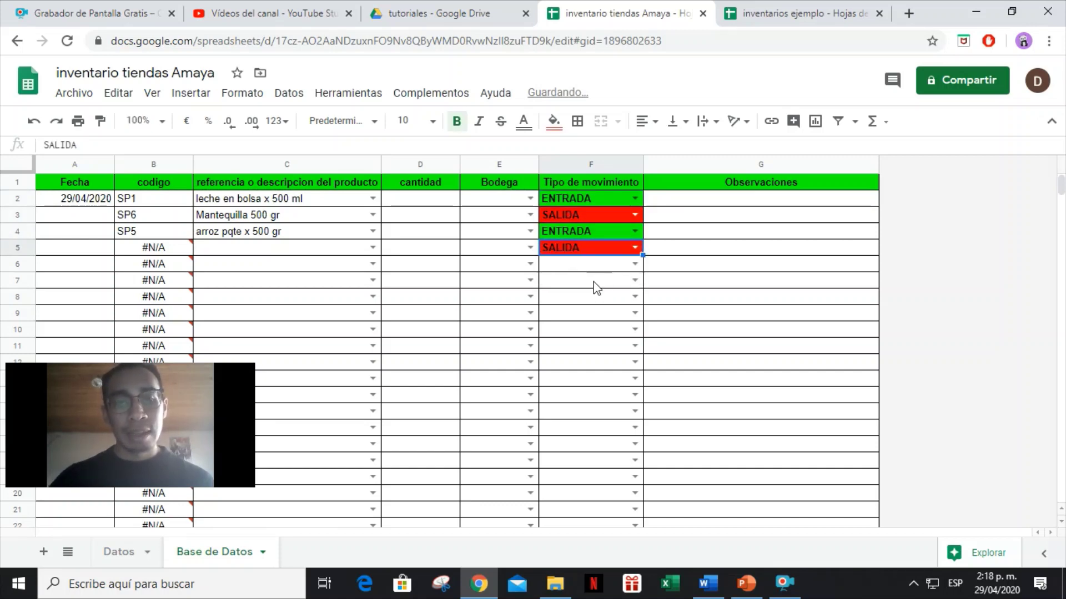
{"action": "left_click", "coordinate": [709, 263]}
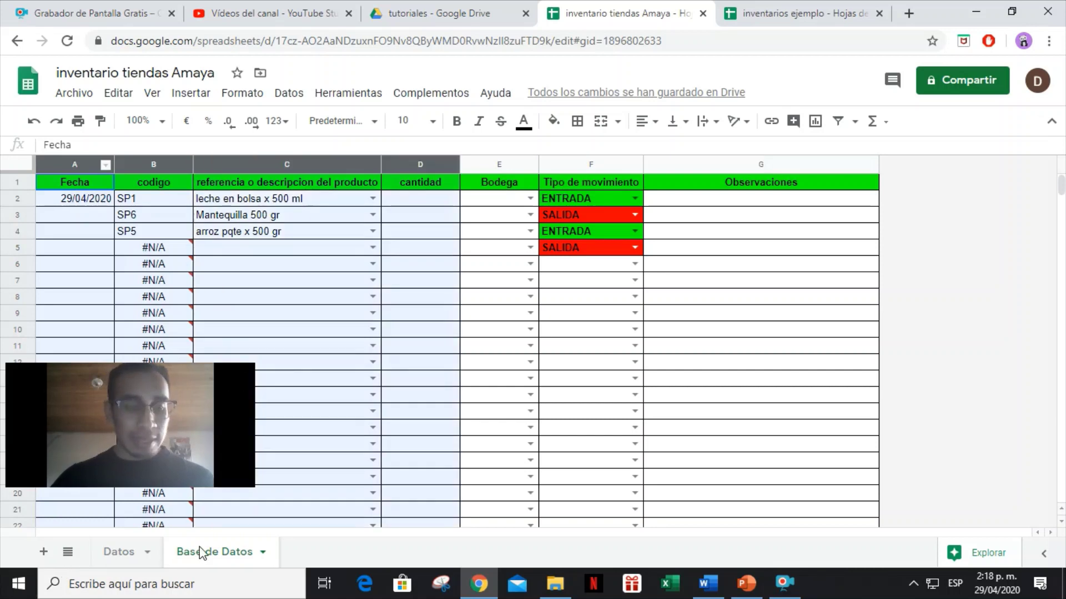
Delete the rows 2–5 test entries, then undo that accidental full delete.
{"action": "left_click", "coordinate": [735, 298]}
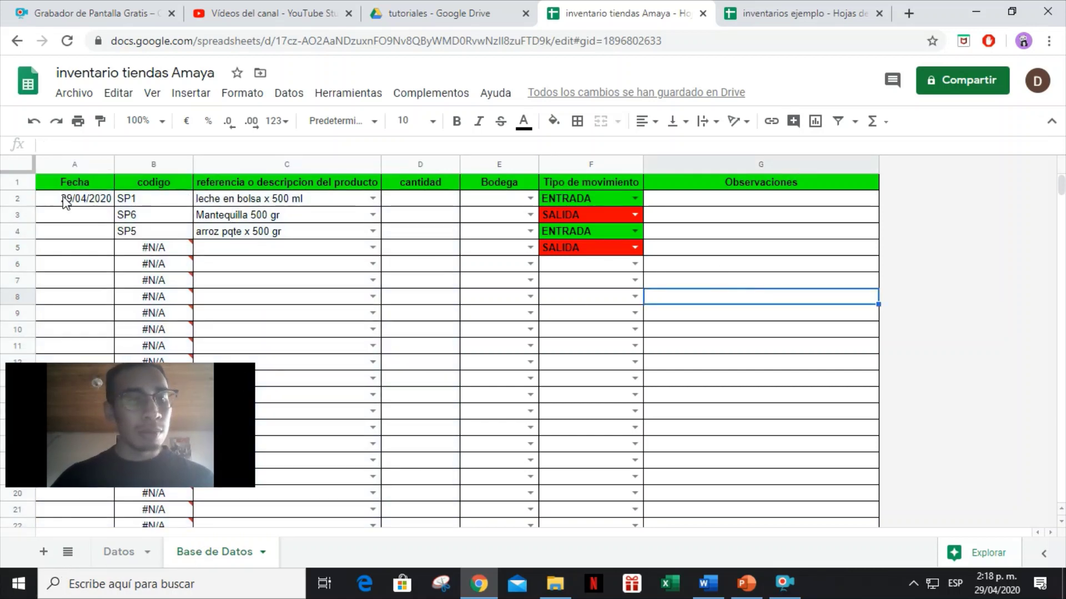
{"action": "left_click_drag", "start_coordinate": [66, 204], "coordinate": [692, 257]}
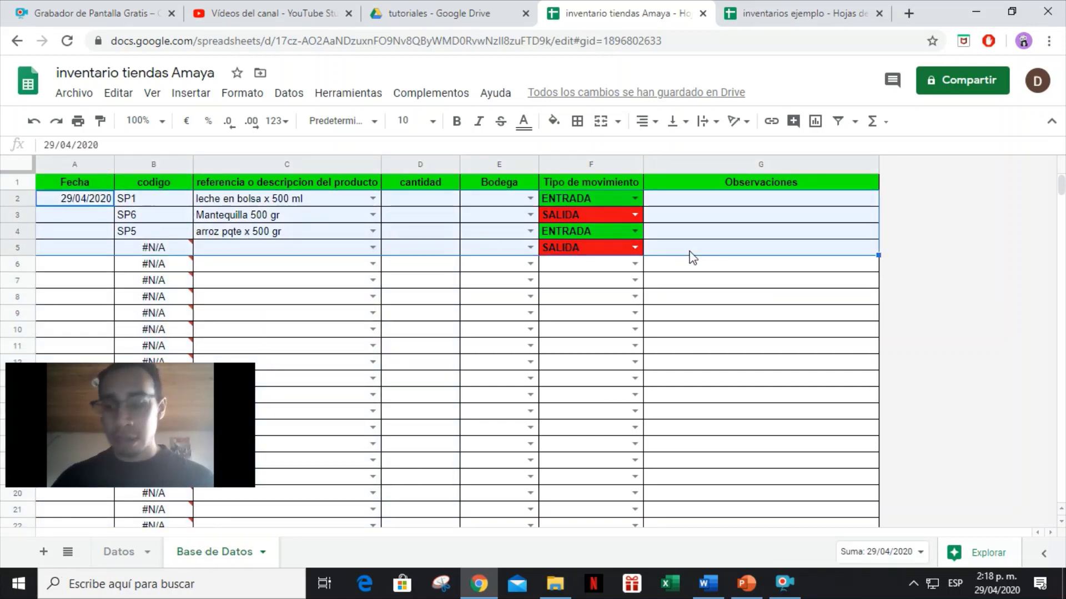
{"action": "key", "text": "Delete"}
{"action": "left_click", "coordinate": [140, 238]}
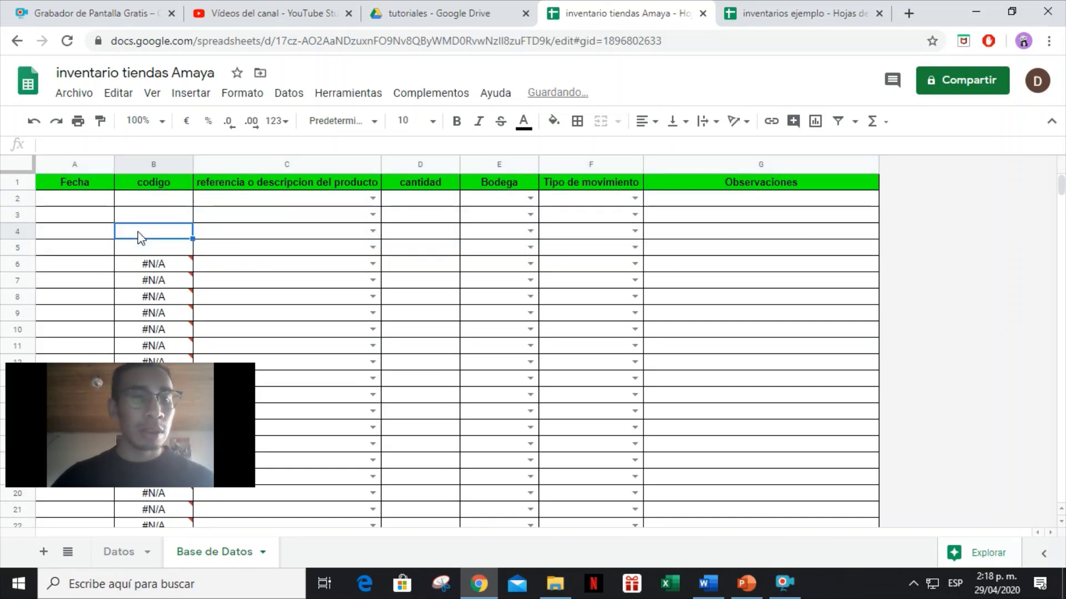
{"action": "key", "text": "ctrl+z"}
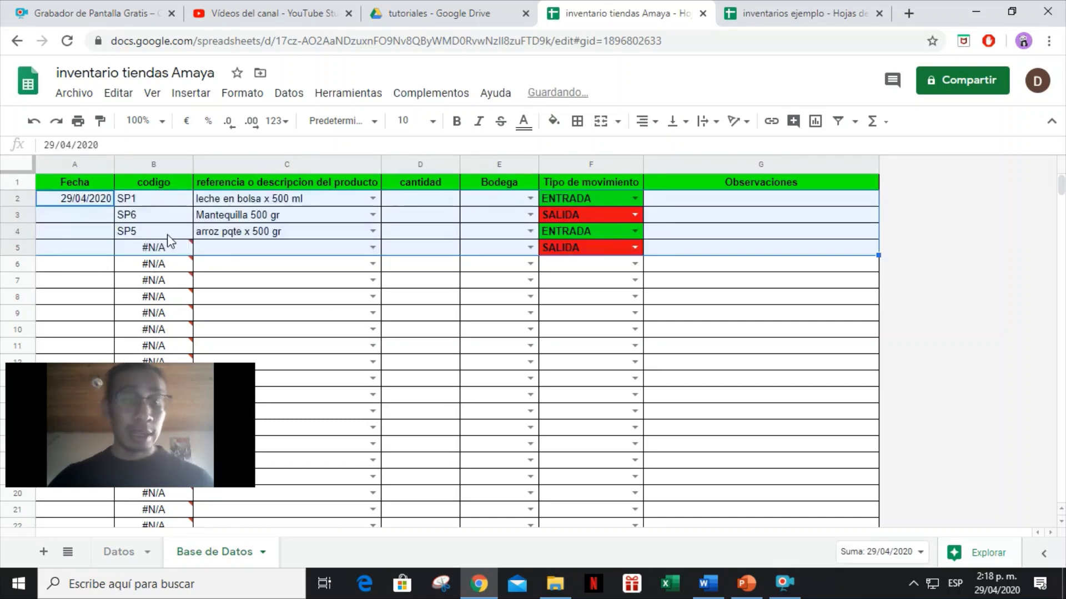
{"action": "left_click", "coordinate": [168, 234]}
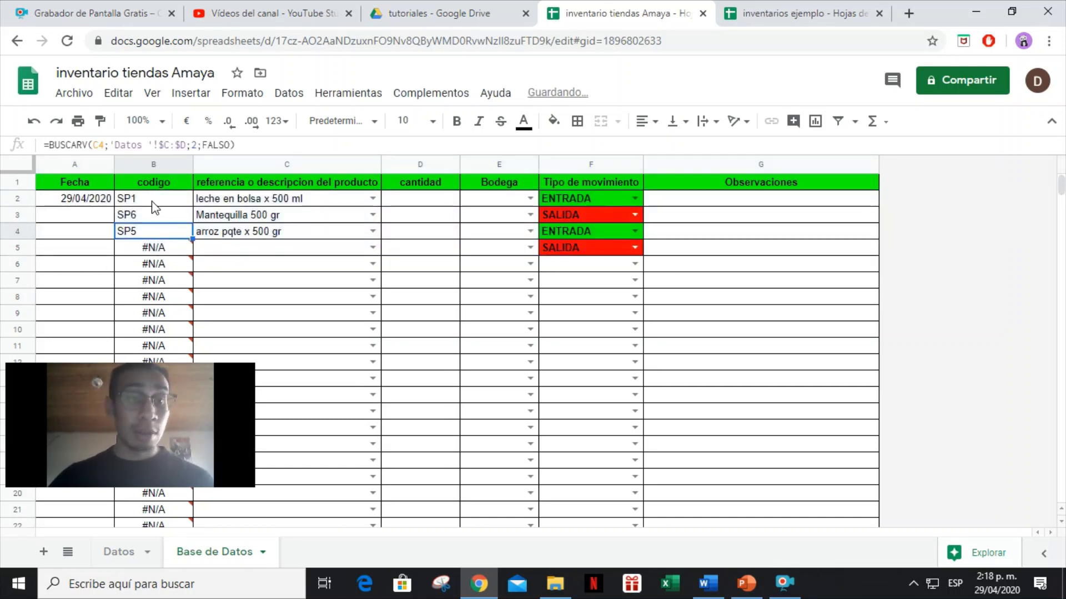
Clear the test date in A2, product references C2:C4 and movement types F2:F5.
{"action": "left_click", "coordinate": [62, 202]}
{"action": "key", "text": "Delete"}
{"action": "left_click_drag", "start_coordinate": [222, 199], "coordinate": [232, 233]}
{"action": "key", "text": "Delete"}
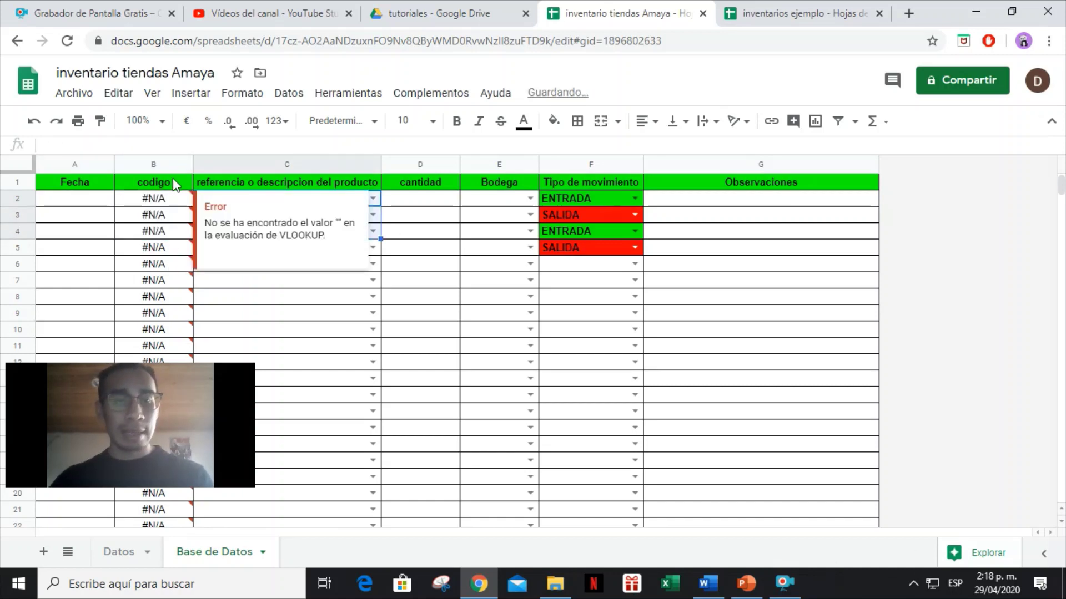
{"action": "left_click", "coordinate": [576, 202]}
{"action": "left_click", "coordinate": [574, 245], "text": "shift"}
{"action": "key", "text": "Delete"}
{"action": "left_click", "coordinate": [693, 250]}
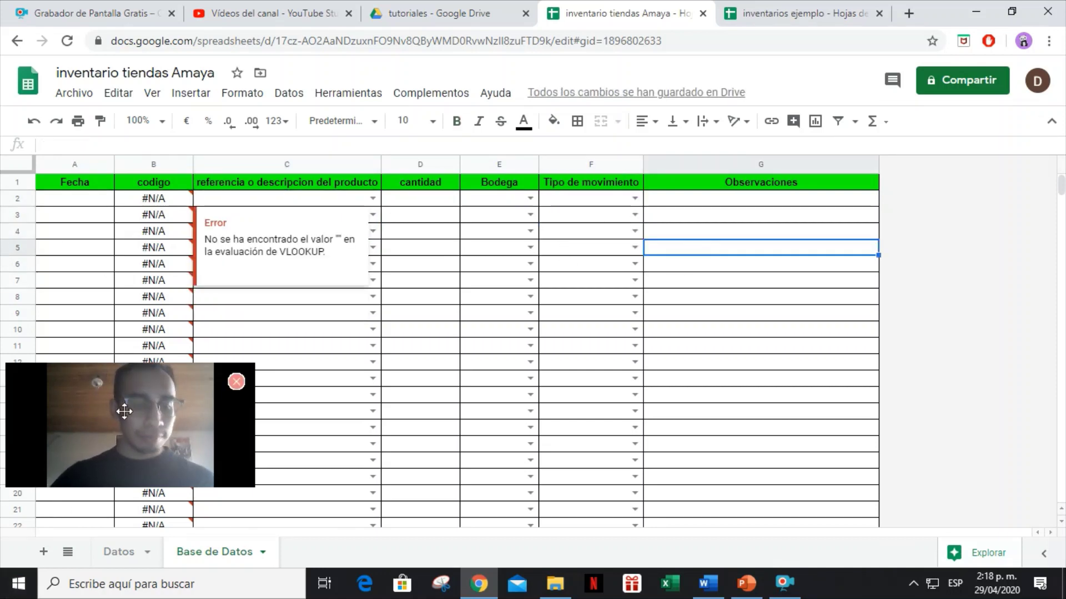
{"action": "left_click_drag", "start_coordinate": [70, 381], "coordinate": [918, 414]}
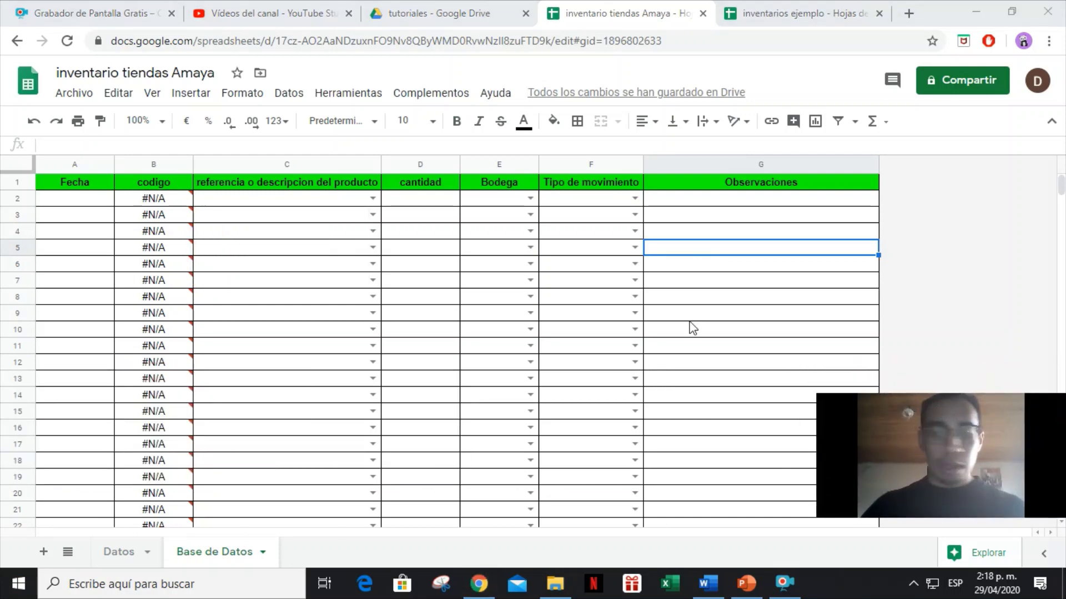
Add a new sheet named STOCK.
{"action": "left_click", "coordinate": [45, 553]}
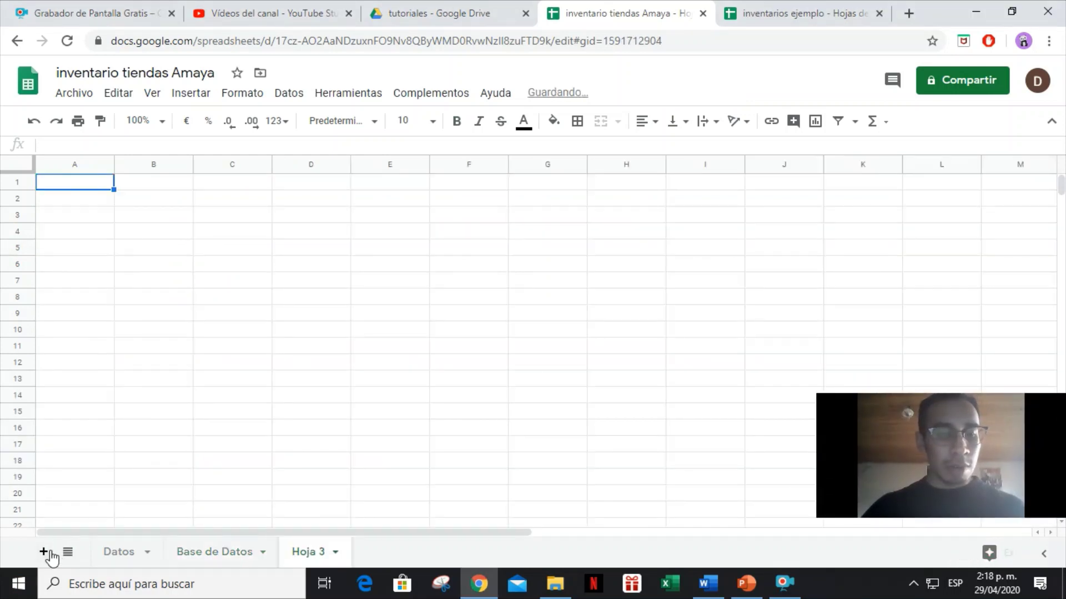
{"action": "double_click", "coordinate": [311, 555]}
{"action": "type", "text": "STOCK"}
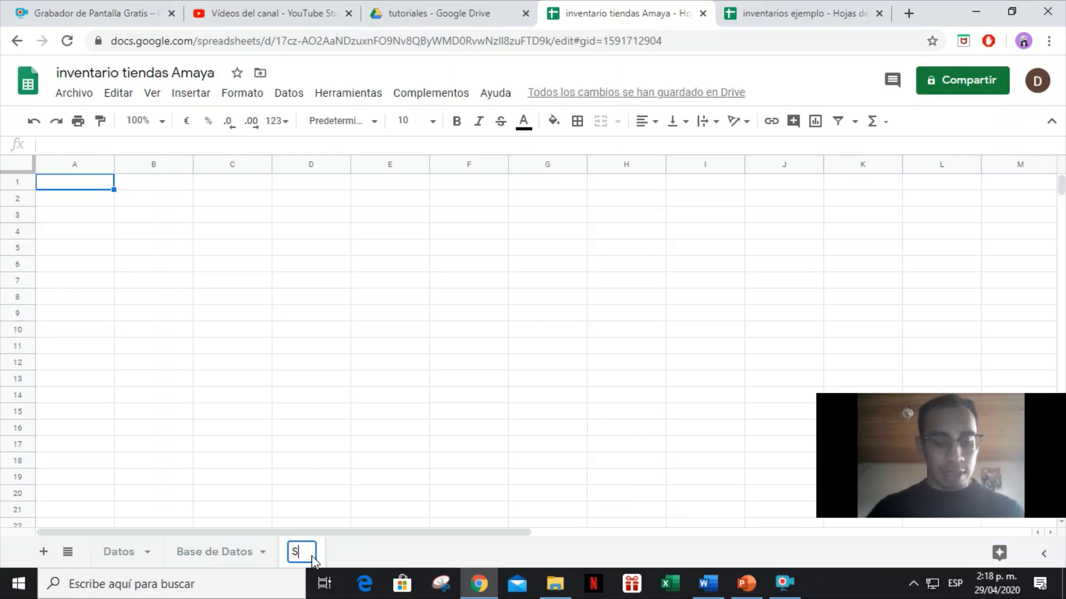
{"action": "left_click", "coordinate": [645, 327]}
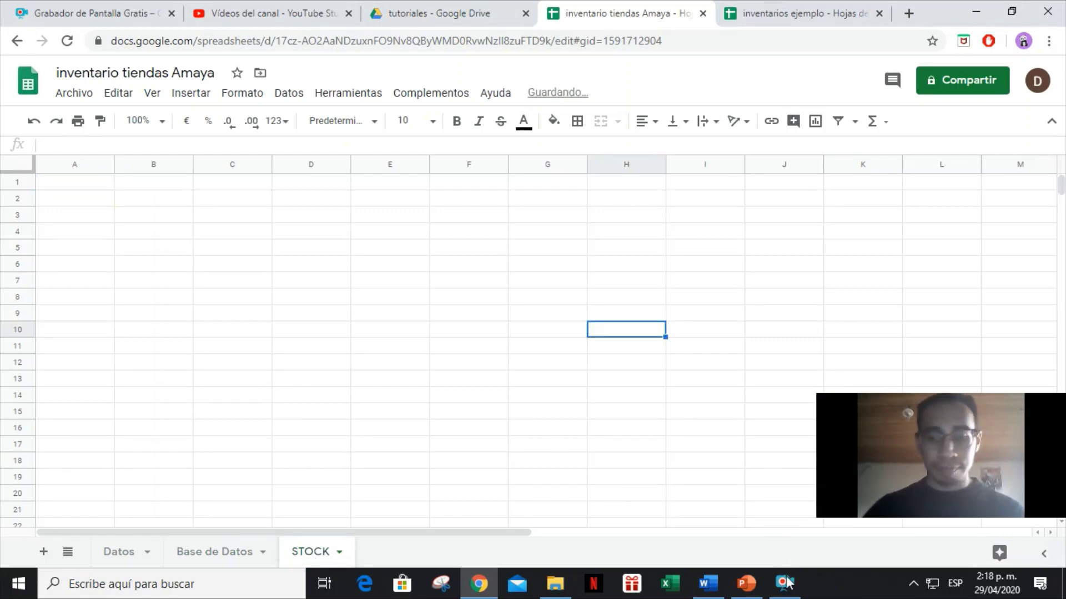
{"action": "left_click", "coordinate": [786, 582]}
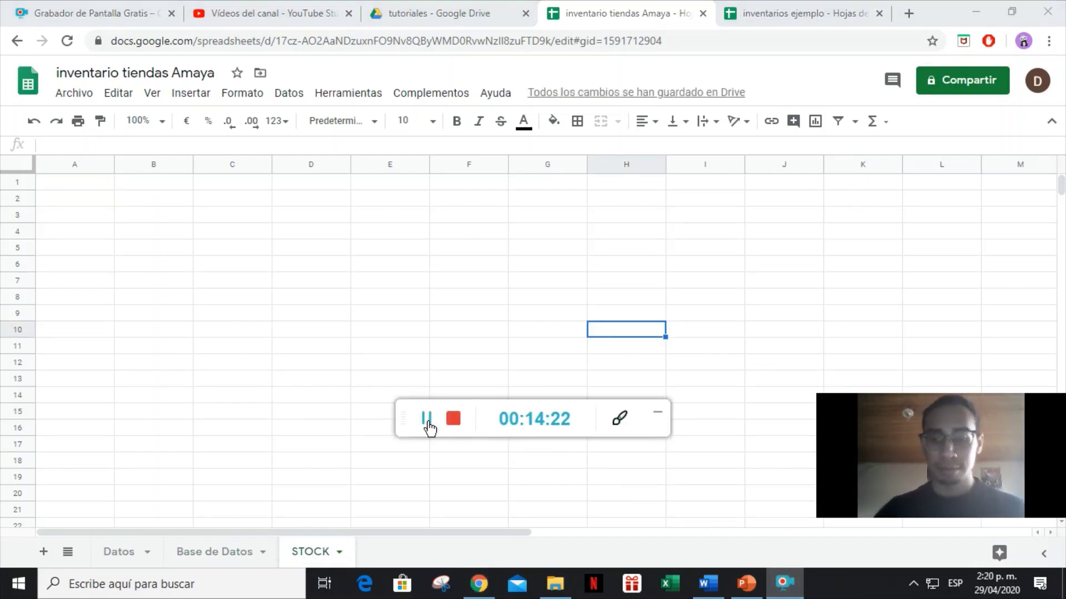
Enter BODEGA in A1 and merge cells B1 through D1.
{"action": "left_click", "coordinate": [96, 186]}
{"action": "type", "text": "bO"}
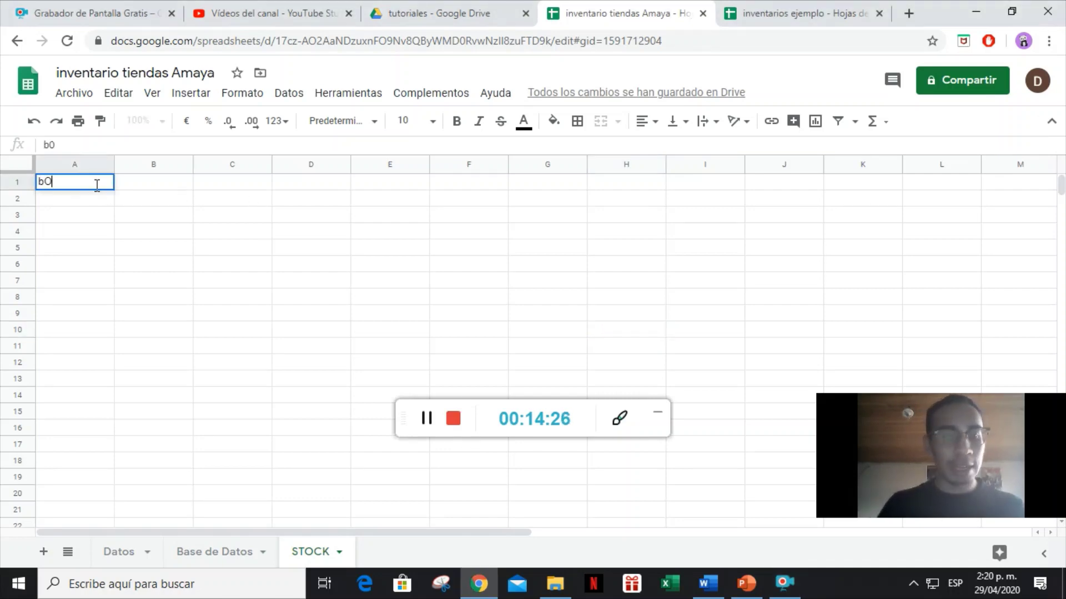
{"action": "type", "text": "BODEGA"}
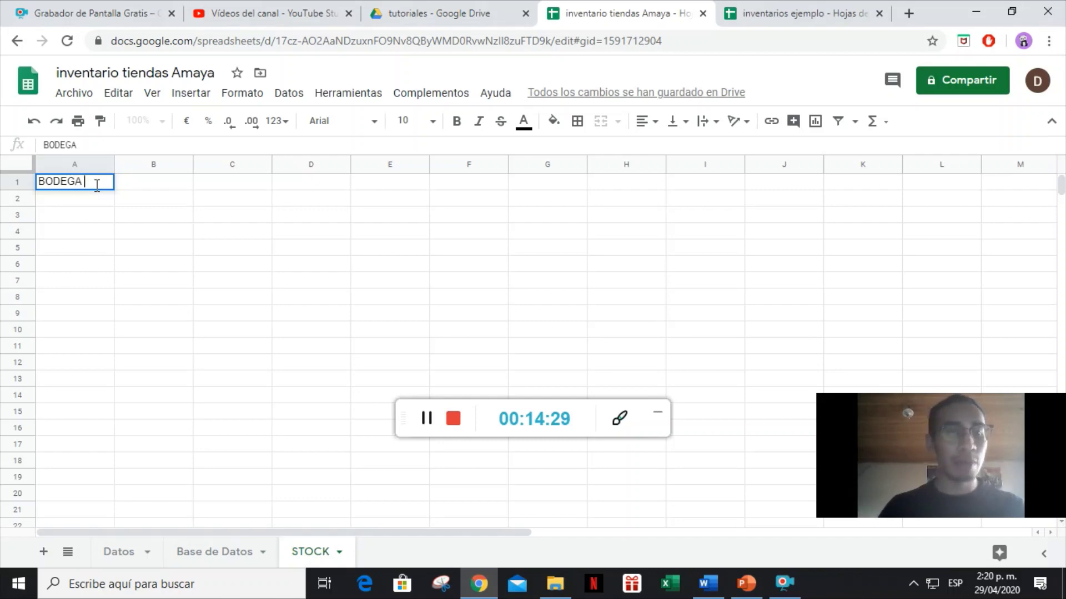
{"action": "key", "text": "Right"}
{"action": "key", "text": "Left"}
{"action": "key", "text": "Down"}
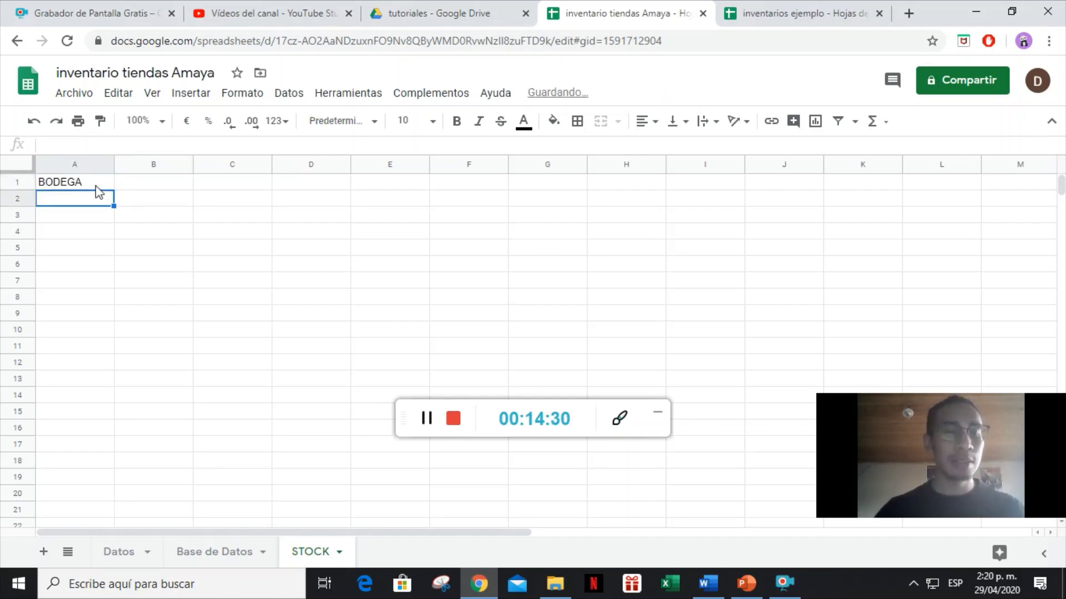
{"action": "key", "text": "Up"}
{"action": "key", "text": "Right"}
{"action": "key", "text": "shift+Right"}
{"action": "key", "text": "shift+Right"}
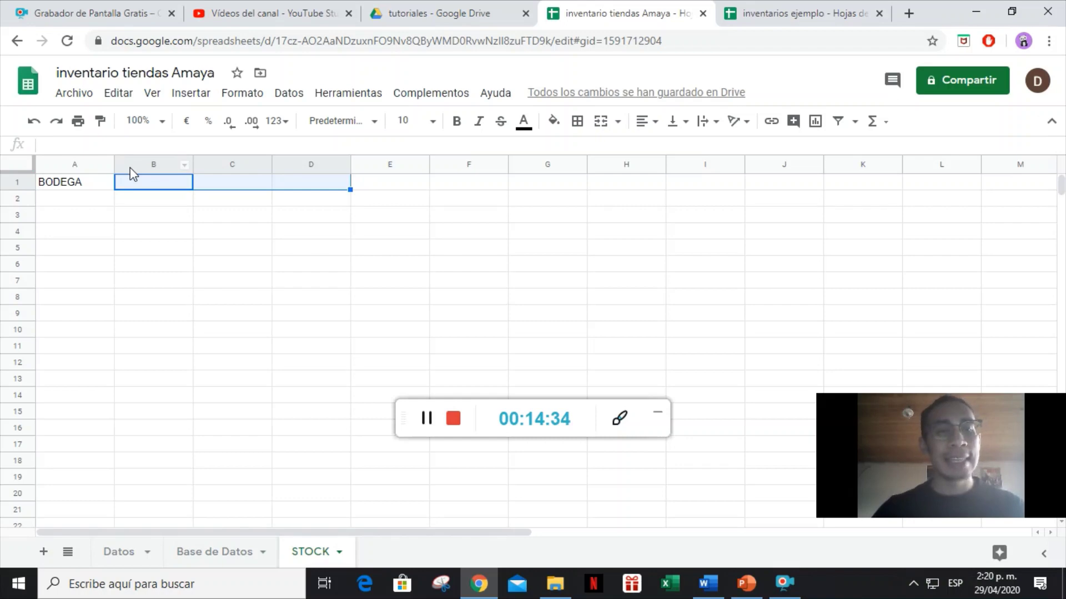
{"action": "left_click", "coordinate": [600, 121]}
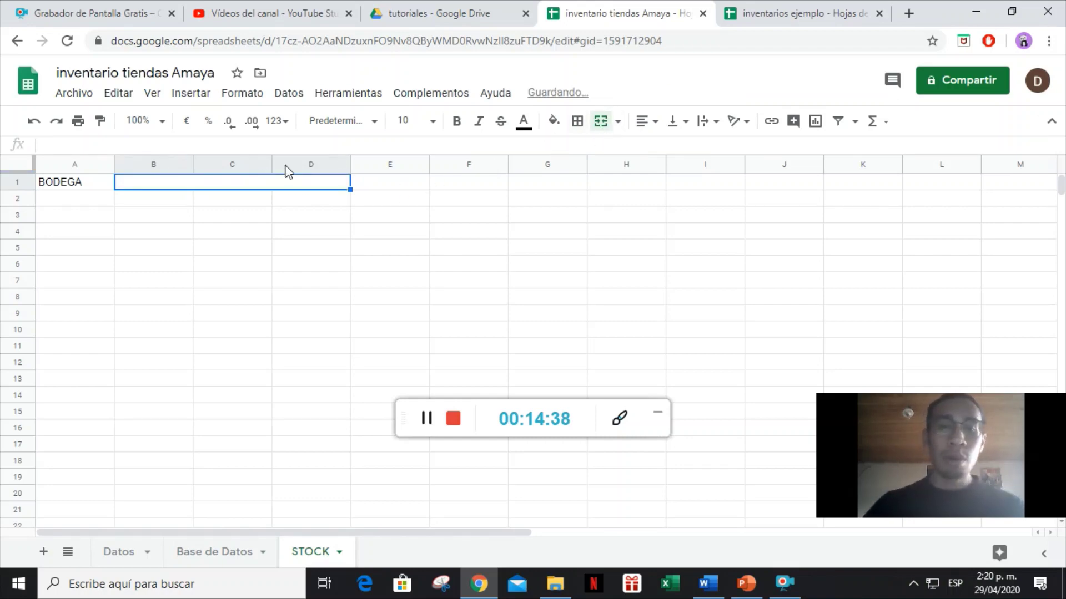
{"action": "left_click", "coordinate": [71, 198]}
Enter headers CODIGO, REFERENCIA O PRODUCTO, ENTRADAS, SALIDAS and SALDO EN STOCK in row 3.
{"action": "left_click", "coordinate": [74, 218]}
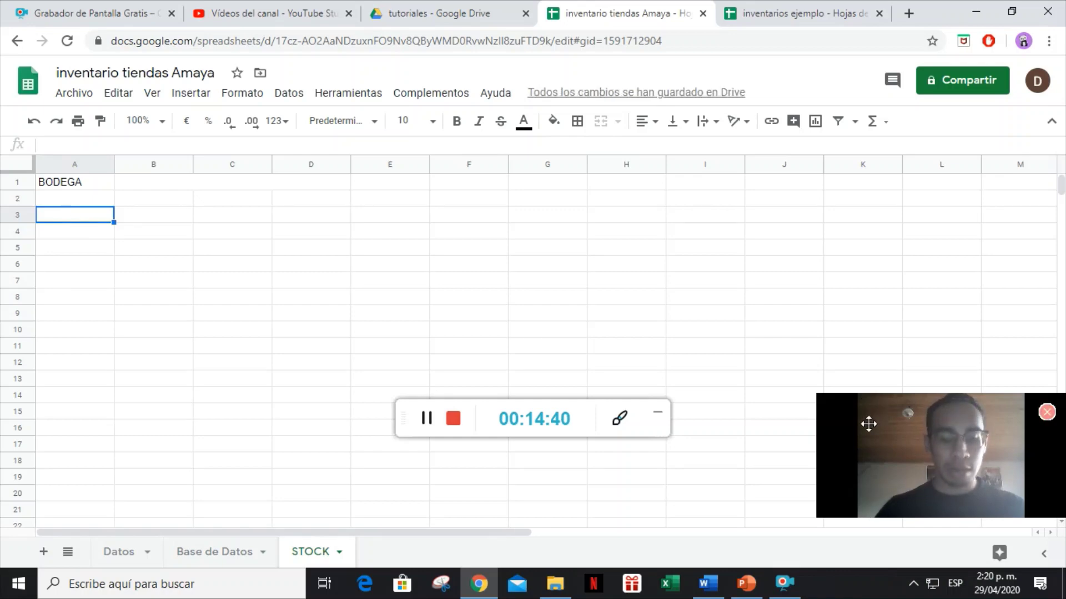
{"action": "type", "text": "CODIGO"}
{"action": "key", "text": "Tab"}
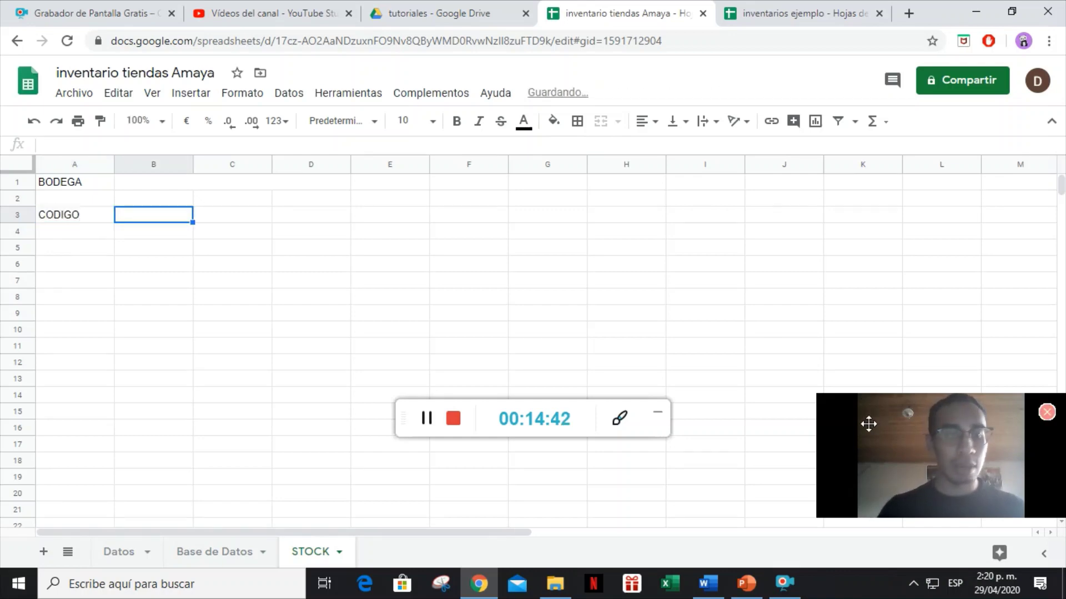
{"action": "type", "text": "REFERENCI"}
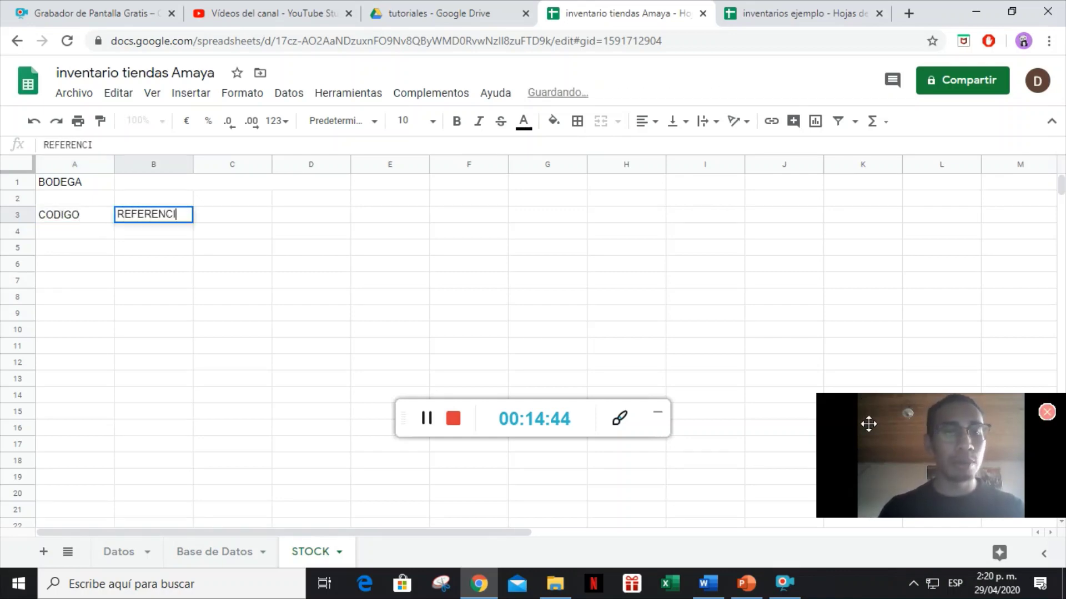
{"action": "type", "text": "A O PRODUC"}
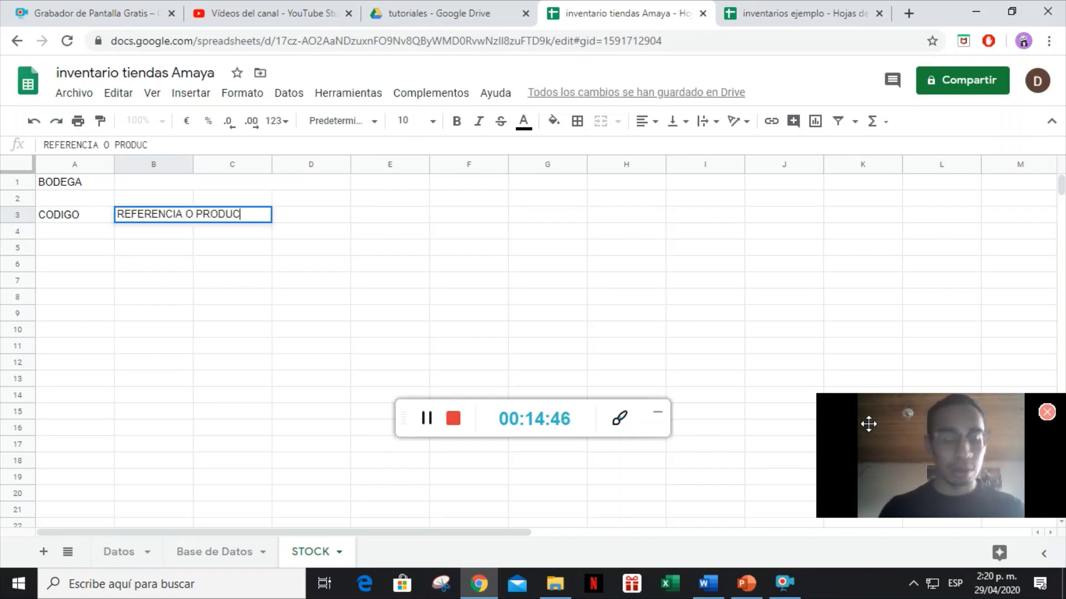
{"action": "type", "text": "TO"}
{"action": "key", "text": "Tab"}
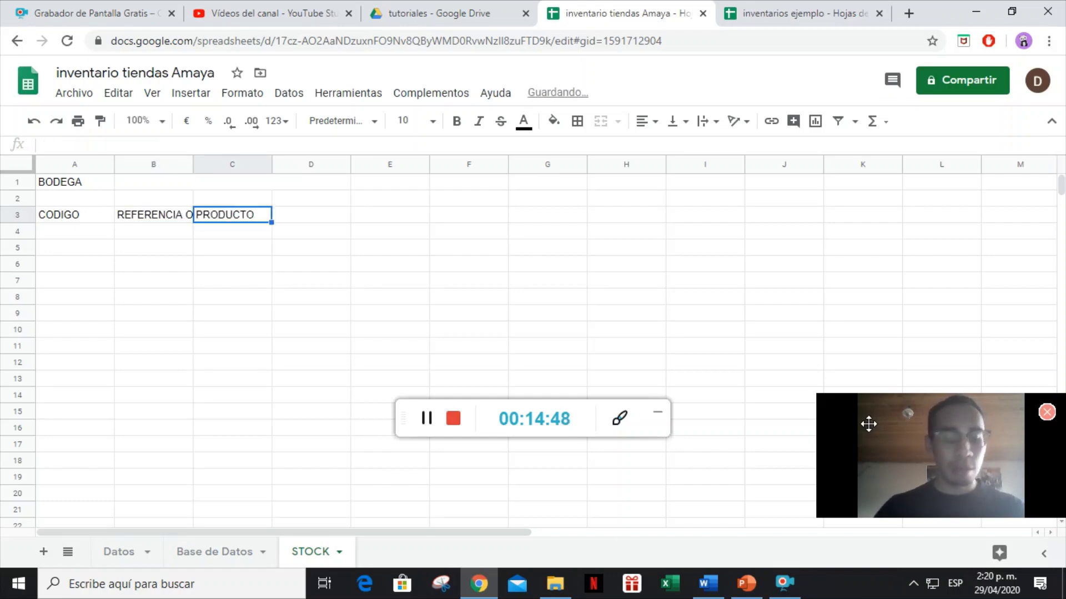
{"action": "type", "text": "ENTRADAS"}
{"action": "key", "text": "Tab"}
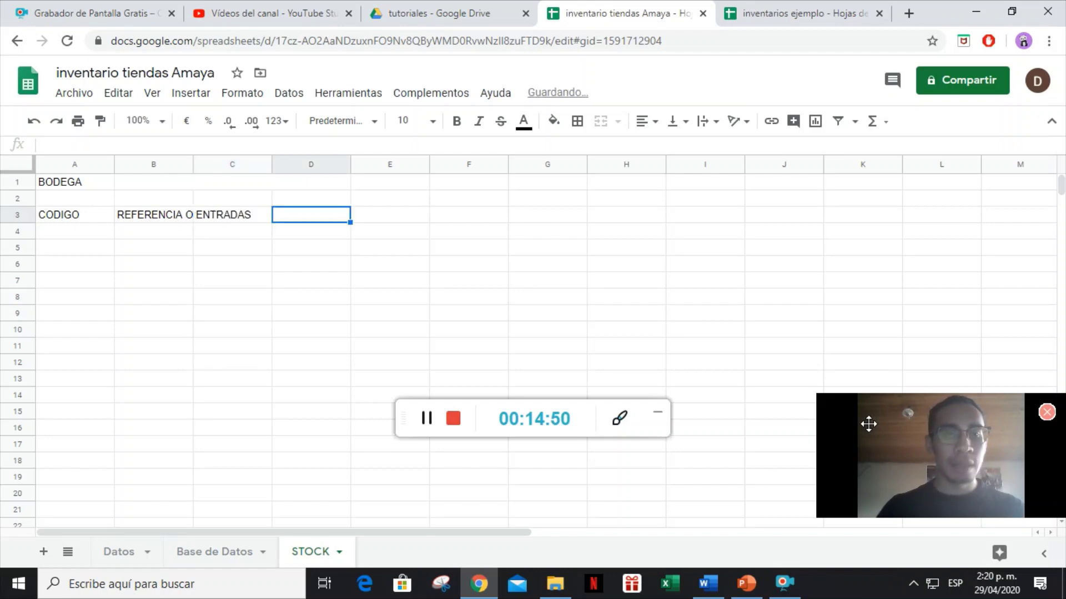
{"action": "type", "text": "SALIDAS"}
{"action": "key", "text": "Tab"}
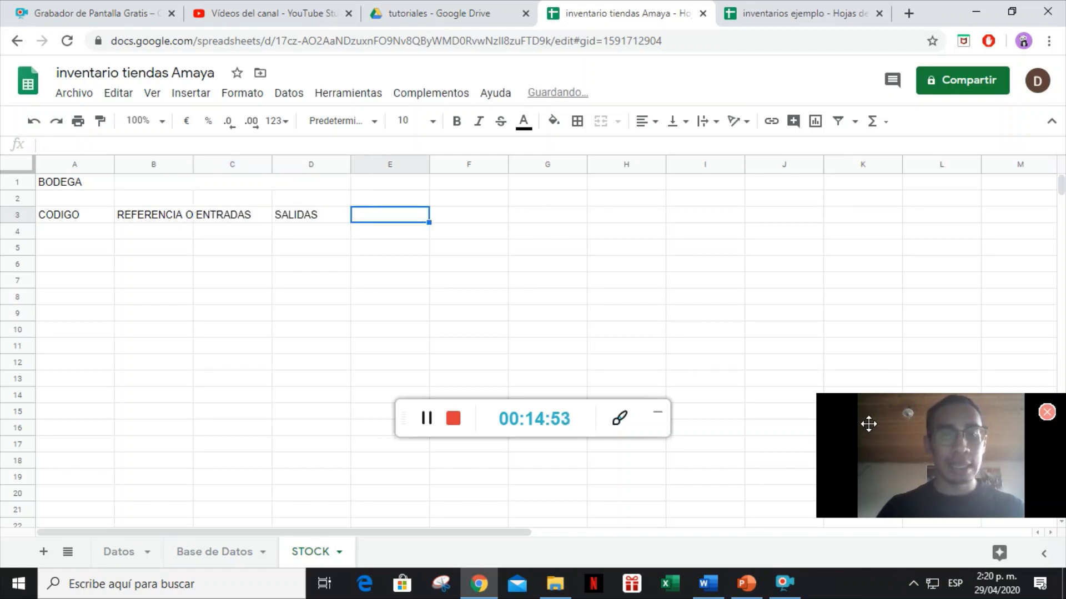
{"action": "type", "text": "SALDO EN"}
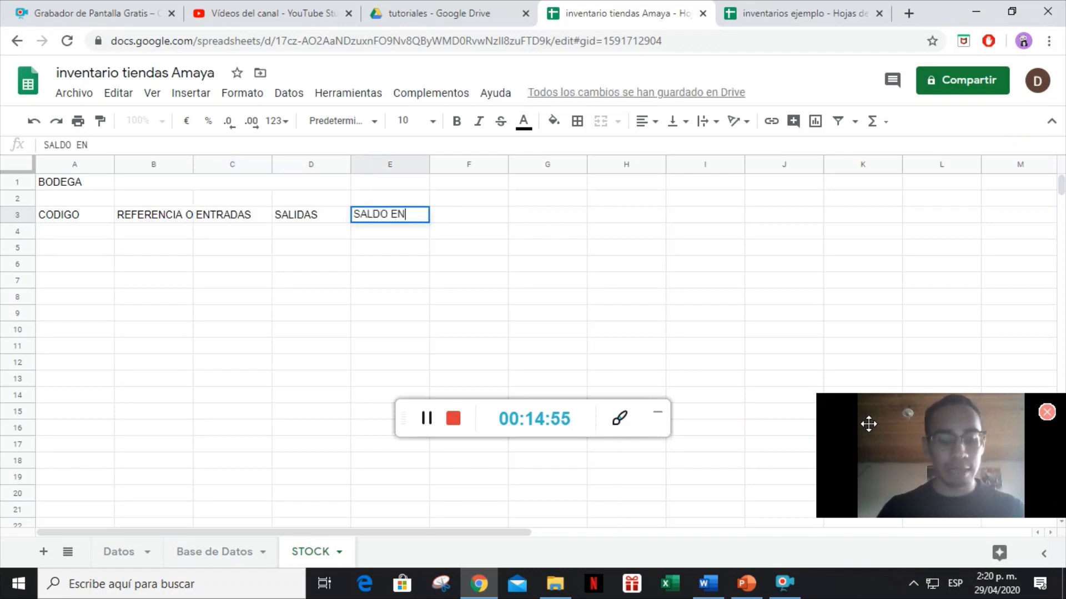
{"action": "type", "text": " STOCK"}
{"action": "key", "text": "Return"}
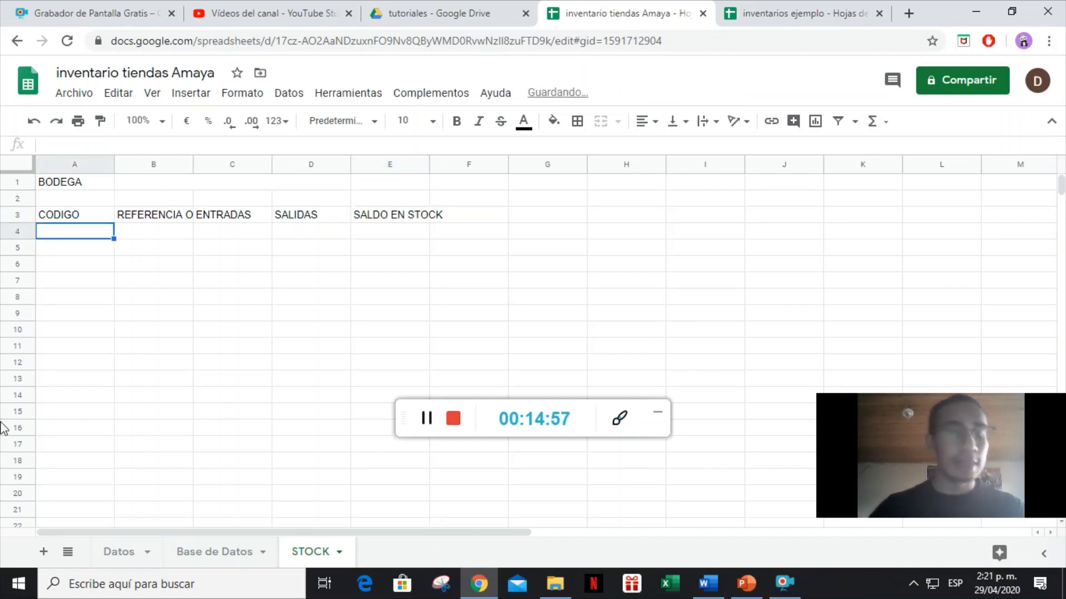
Widen columns B and E to fit their headers.
{"action": "left_click_drag", "start_coordinate": [193, 164], "coordinate": [260, 164]}
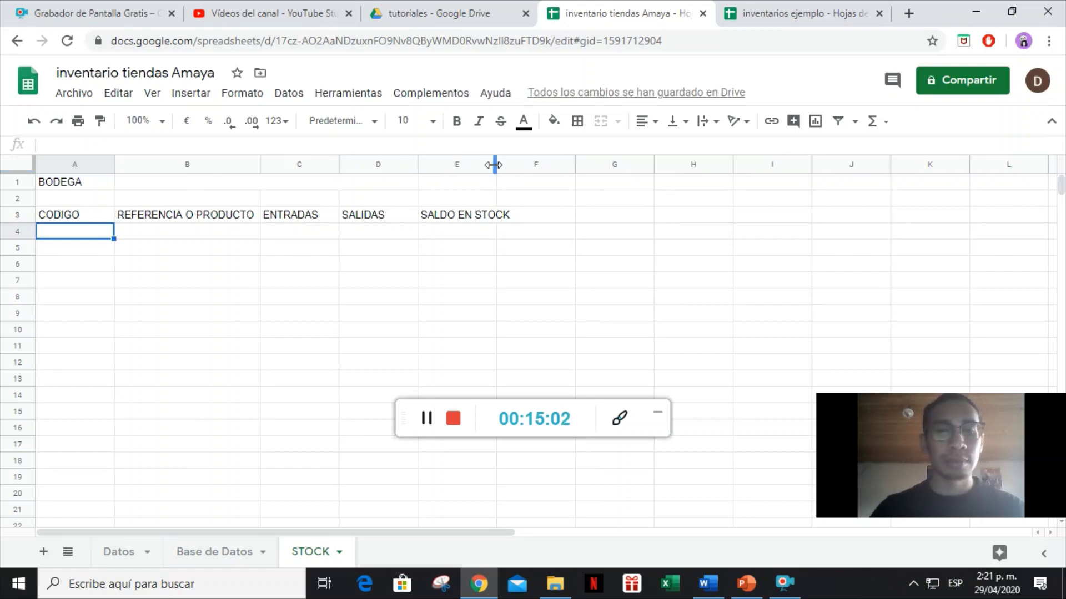
{"action": "left_click_drag", "start_coordinate": [494, 164], "coordinate": [513, 164]}
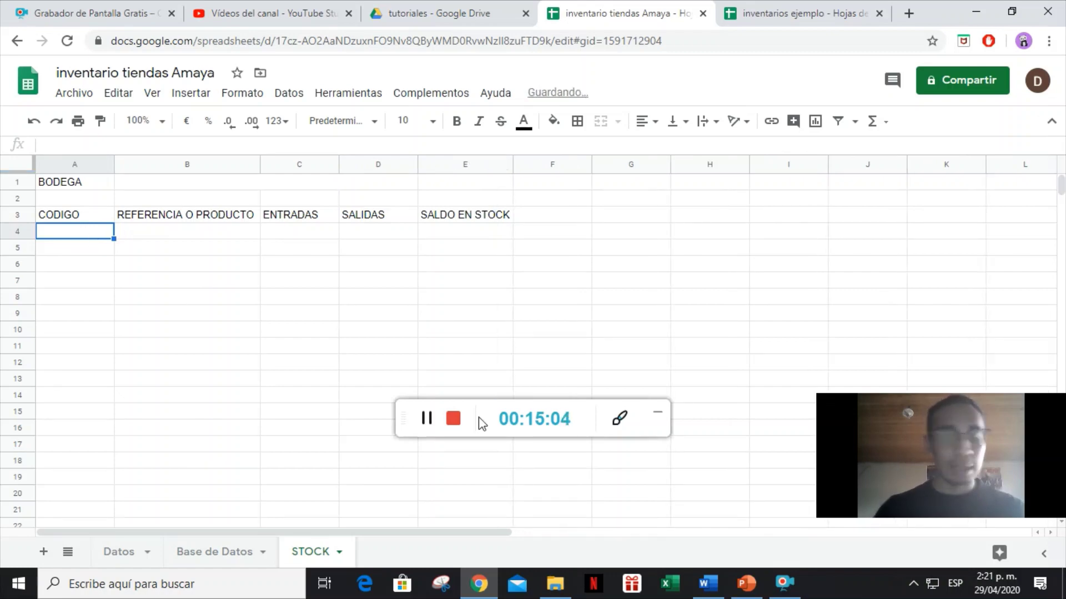
{"action": "type", "text": "="}
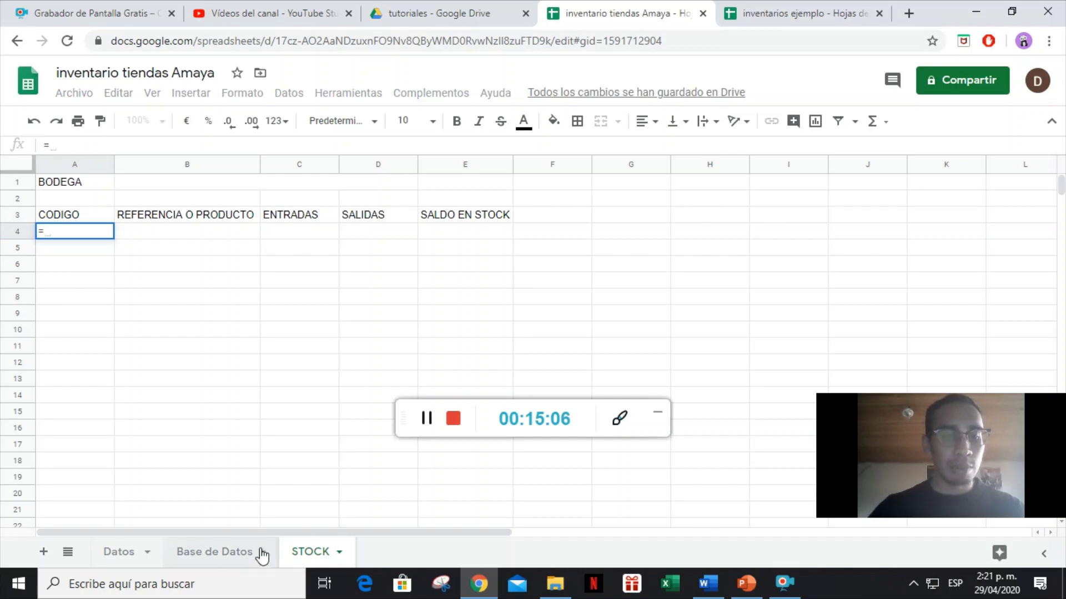
Link STOCK cell A4 to the SP1 code in Datos cell D2.
{"action": "left_click", "coordinate": [186, 552]}
{"action": "left_click", "coordinate": [125, 553]}
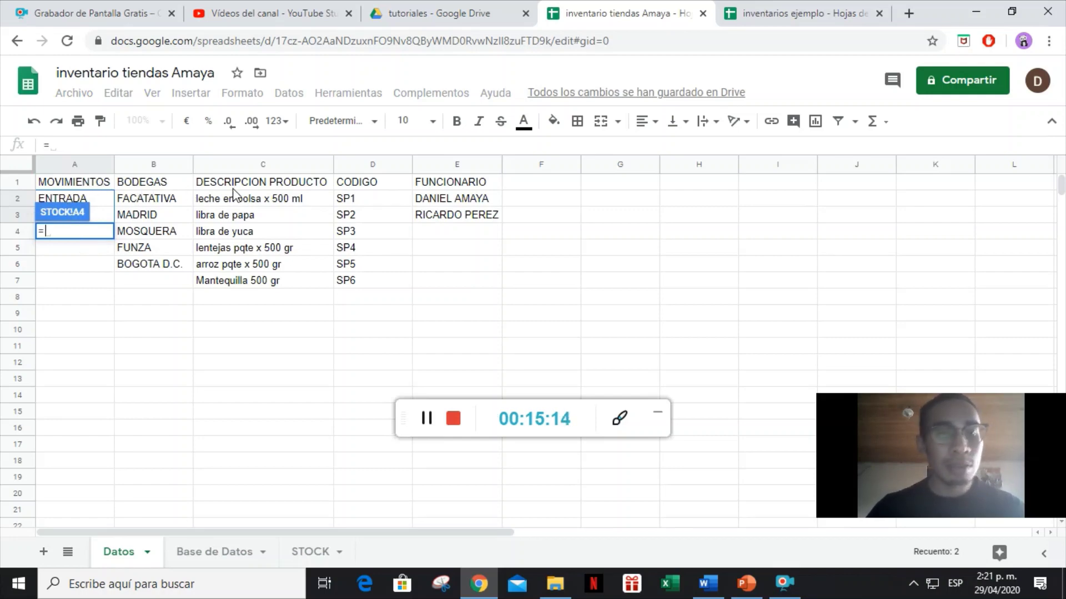
{"action": "left_click", "coordinate": [356, 201]}
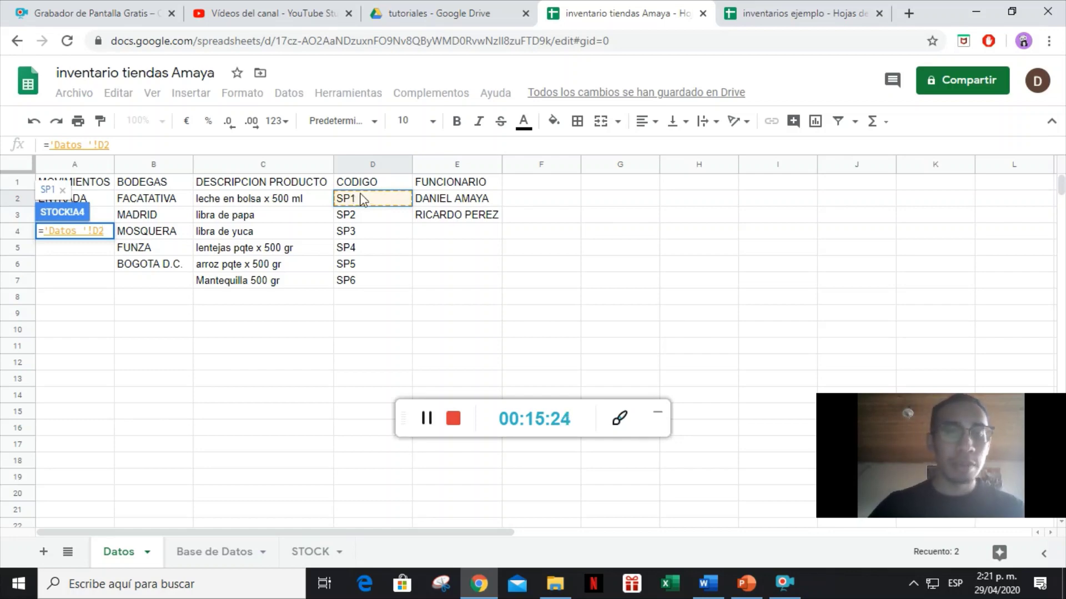
{"action": "key", "text": "Return"}
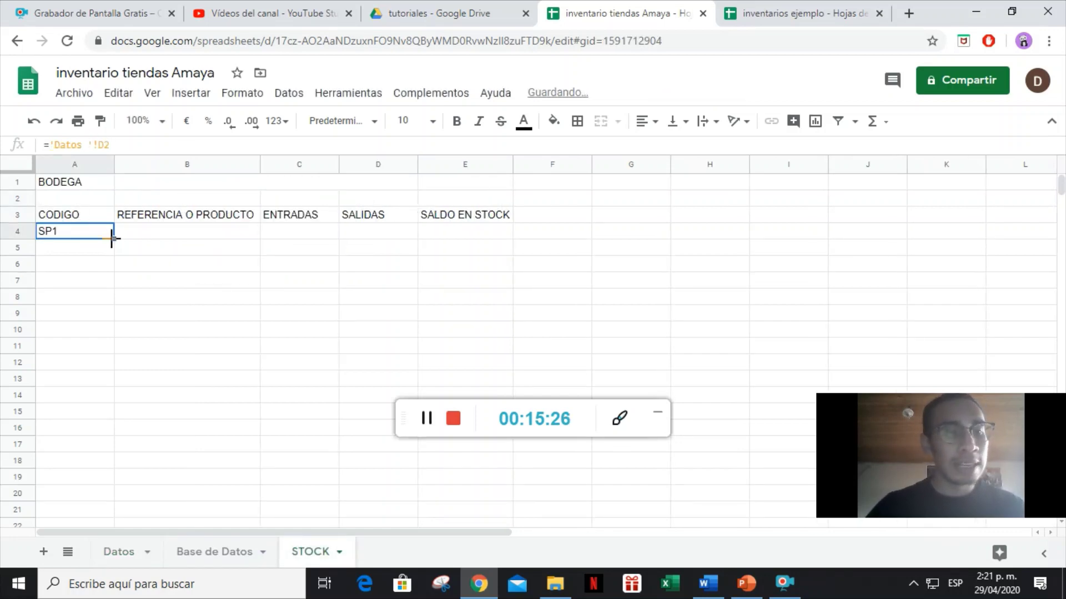
Fill the code formula down the CODIGO column and confirm A9 shows SP6 against Datos.
{"action": "left_click_drag", "start_coordinate": [113, 238], "coordinate": [98, 415]}
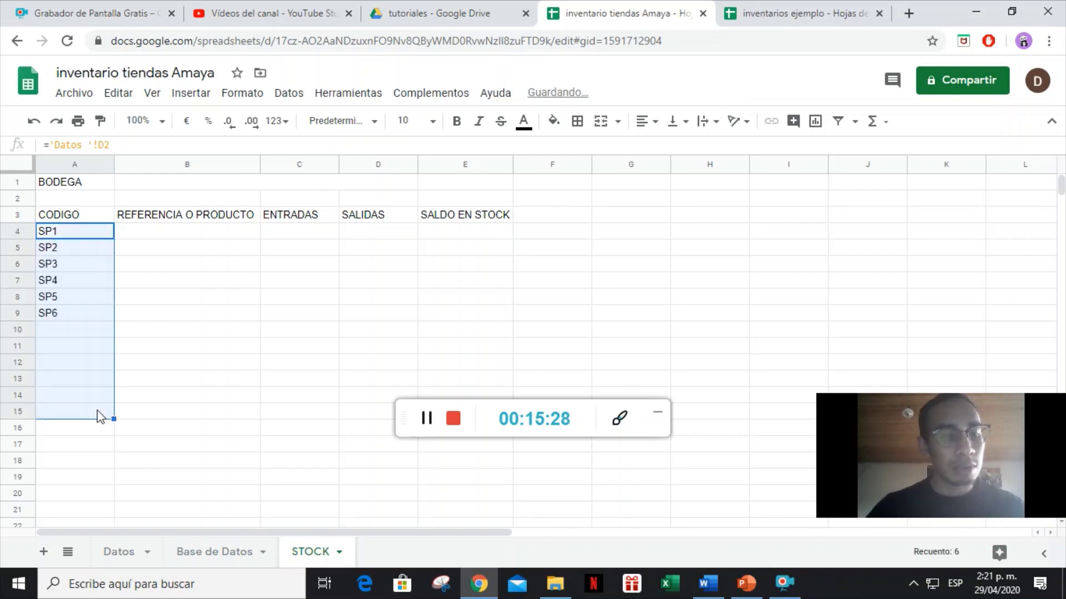
{"action": "left_click", "coordinate": [67, 316]}
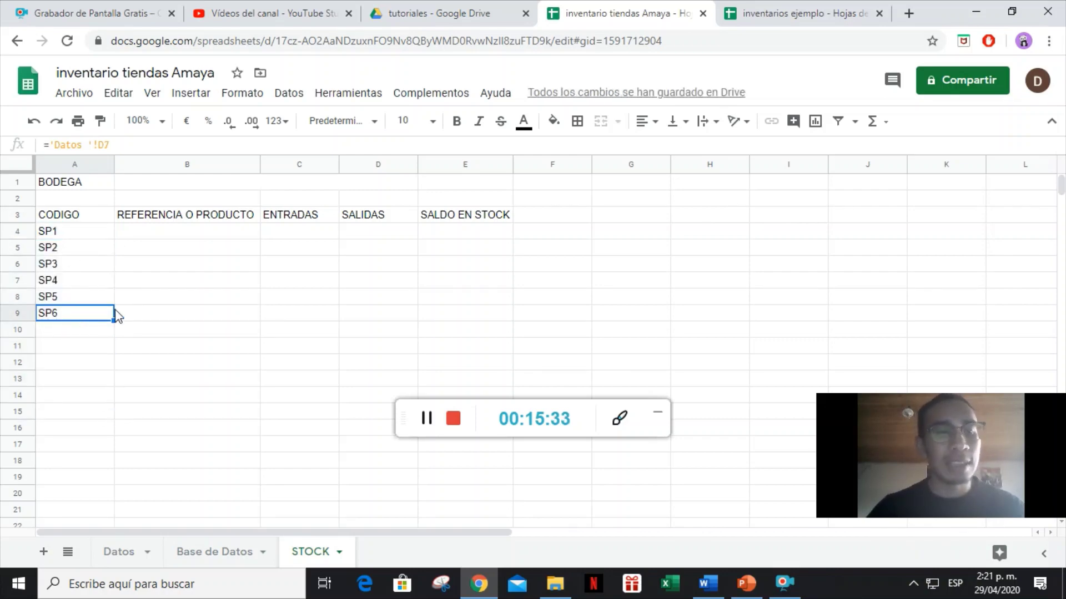
{"action": "left_click", "coordinate": [113, 552]}
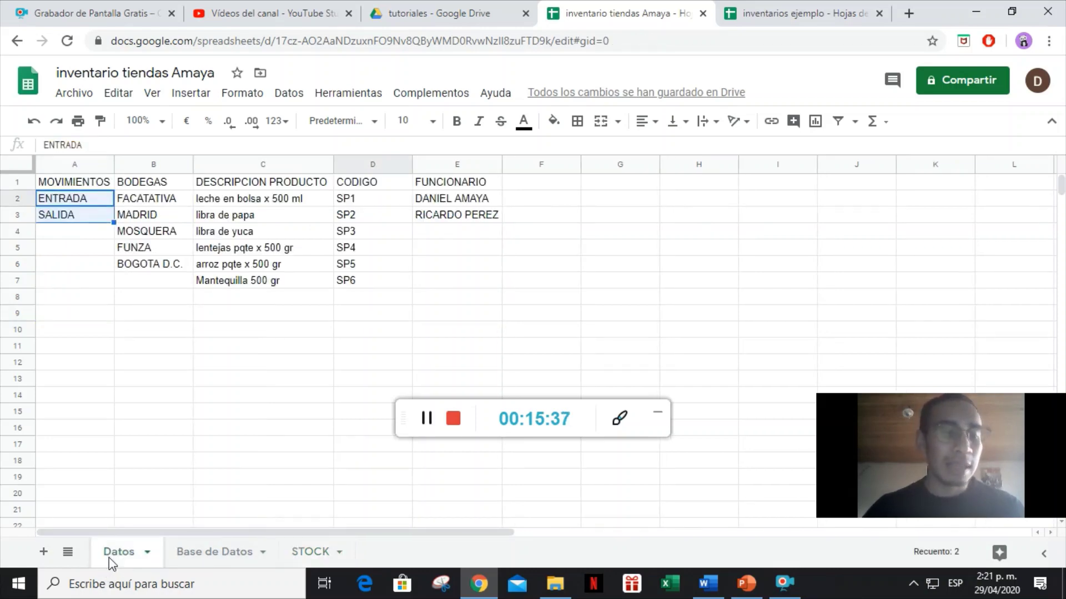
{"action": "left_click", "coordinate": [311, 552]}
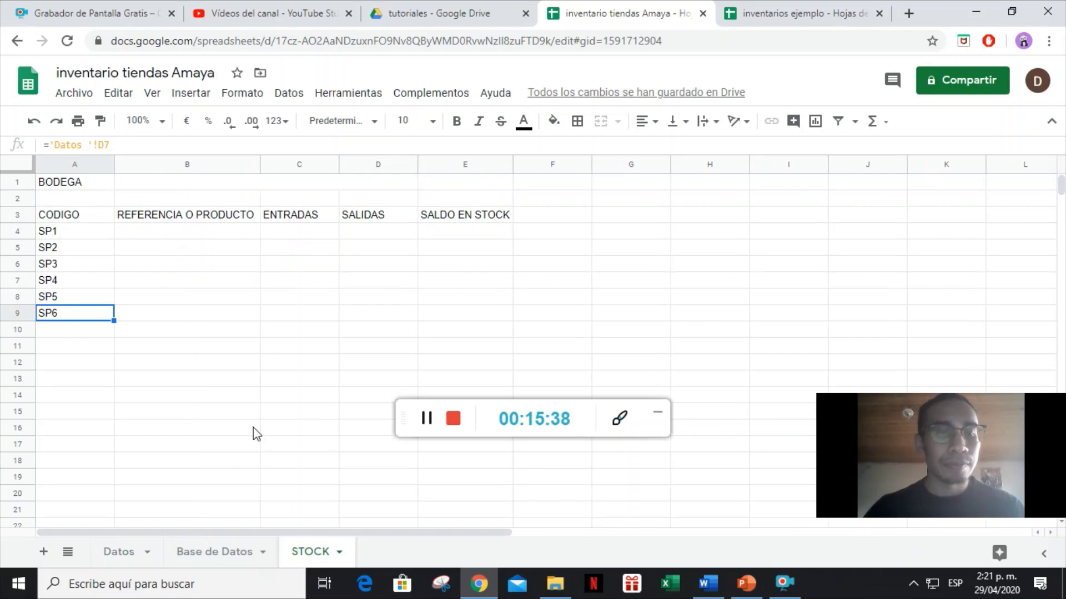
{"action": "left_click", "coordinate": [176, 240]}
Link B4 to the Datos description 'leche en bolsa x 500 ml' in cell C2.
{"action": "type", "text": "="}
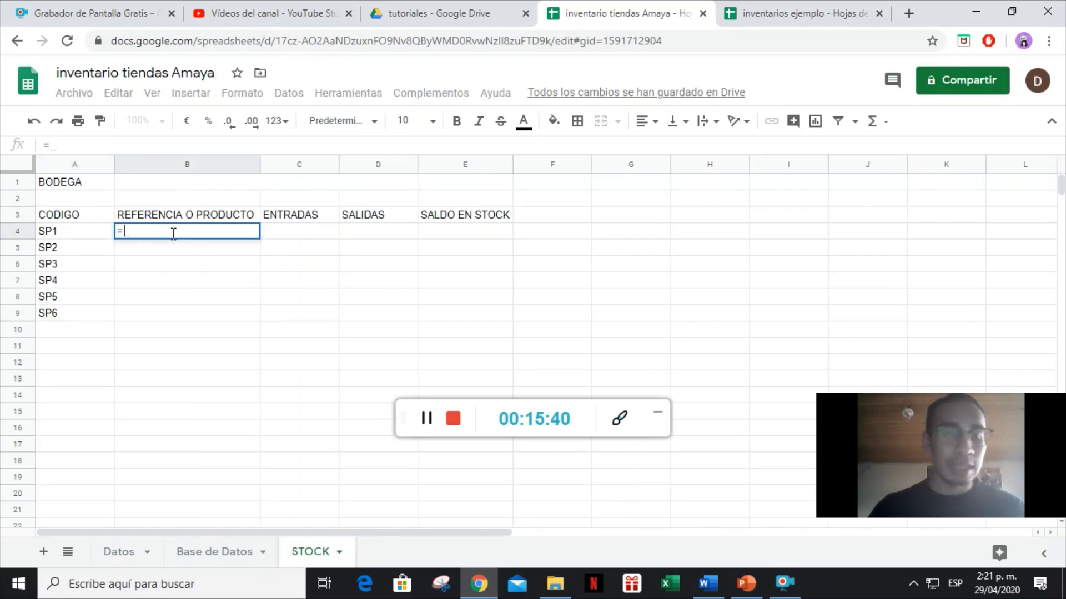
{"action": "left_click", "coordinate": [219, 554]}
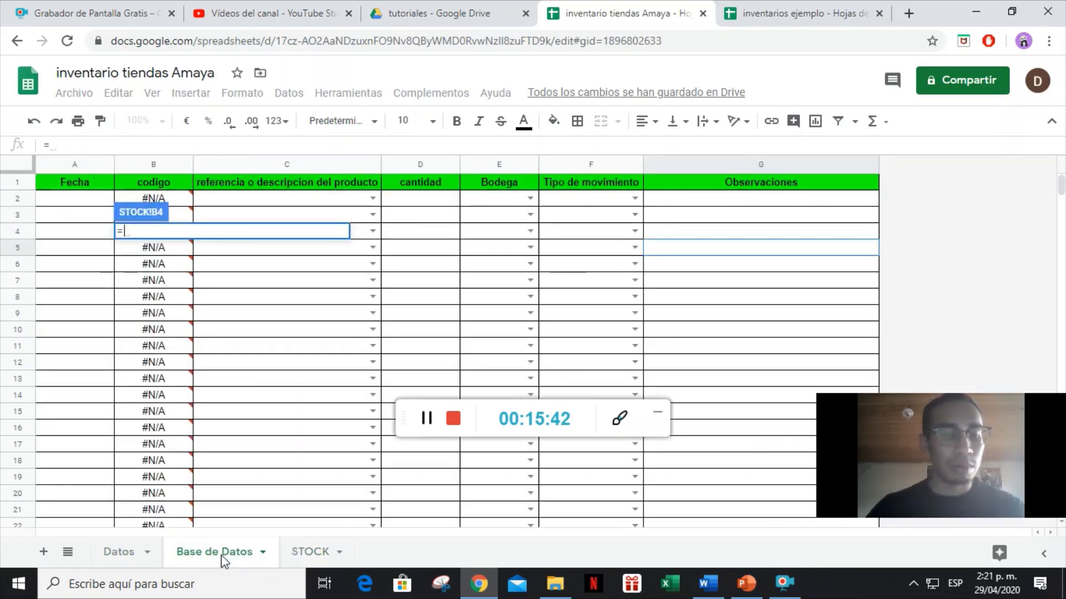
{"action": "left_click", "coordinate": [120, 552]}
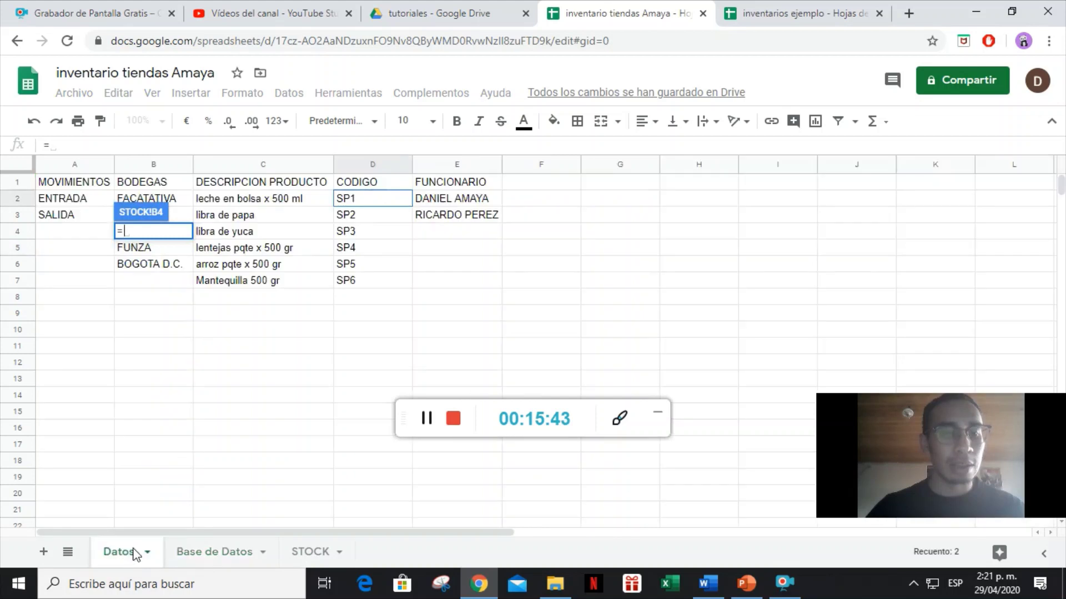
{"action": "left_click", "coordinate": [268, 202]}
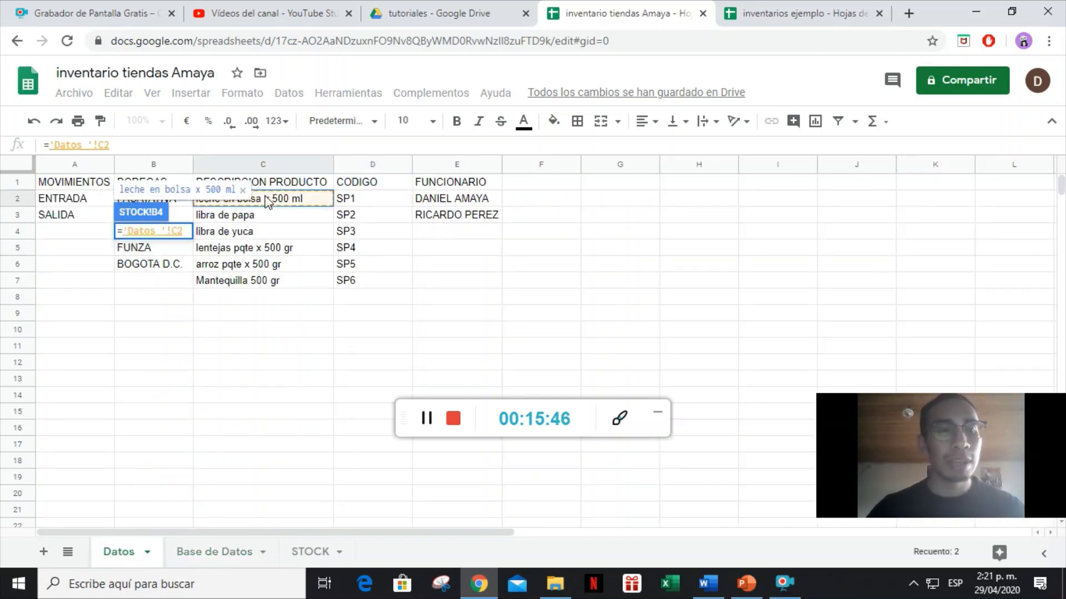
{"action": "key", "text": "Return"}
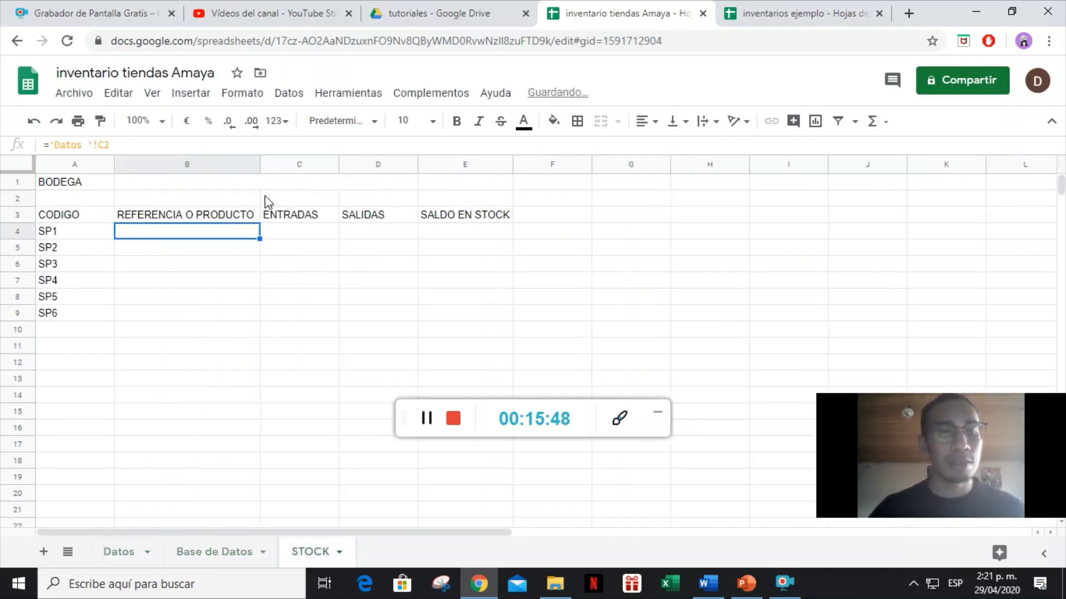
Fill the description formula down to row 13 and select the table A3:E9.
{"action": "left_click_drag", "start_coordinate": [258, 239], "coordinate": [244, 390]}
{"action": "left_click_drag", "start_coordinate": [134, 318], "coordinate": [124, 319]}
{"action": "left_click", "coordinate": [324, 365]}
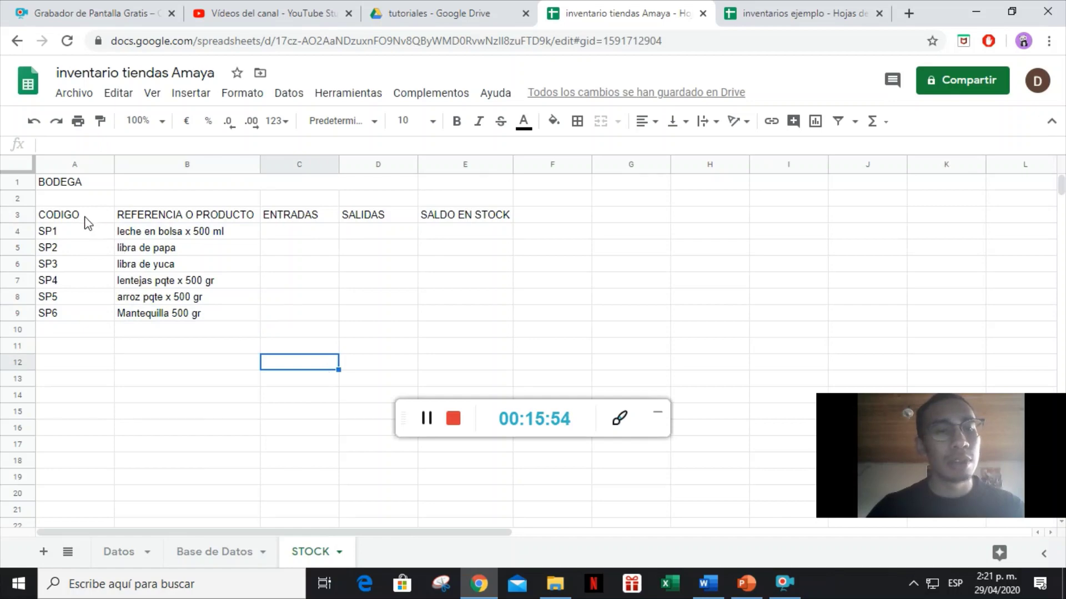
{"action": "left_click_drag", "start_coordinate": [86, 222], "coordinate": [473, 320]}
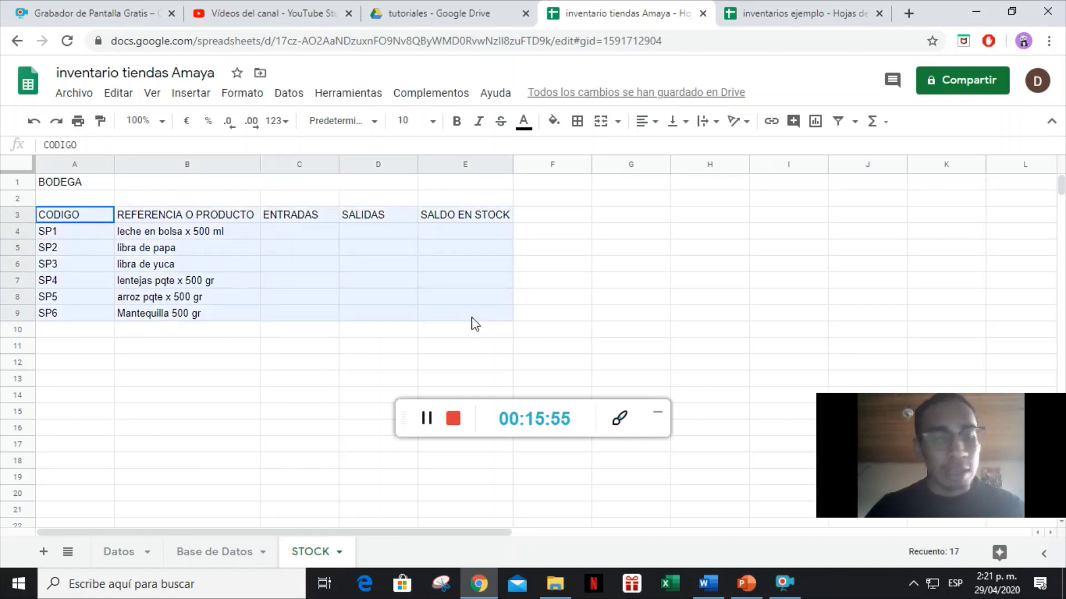
Apply all borders to the product table A3:E9.
{"action": "left_click", "coordinate": [558, 121]}
{"action": "left_click", "coordinate": [578, 122]}
{"action": "left_click", "coordinate": [583, 151]}
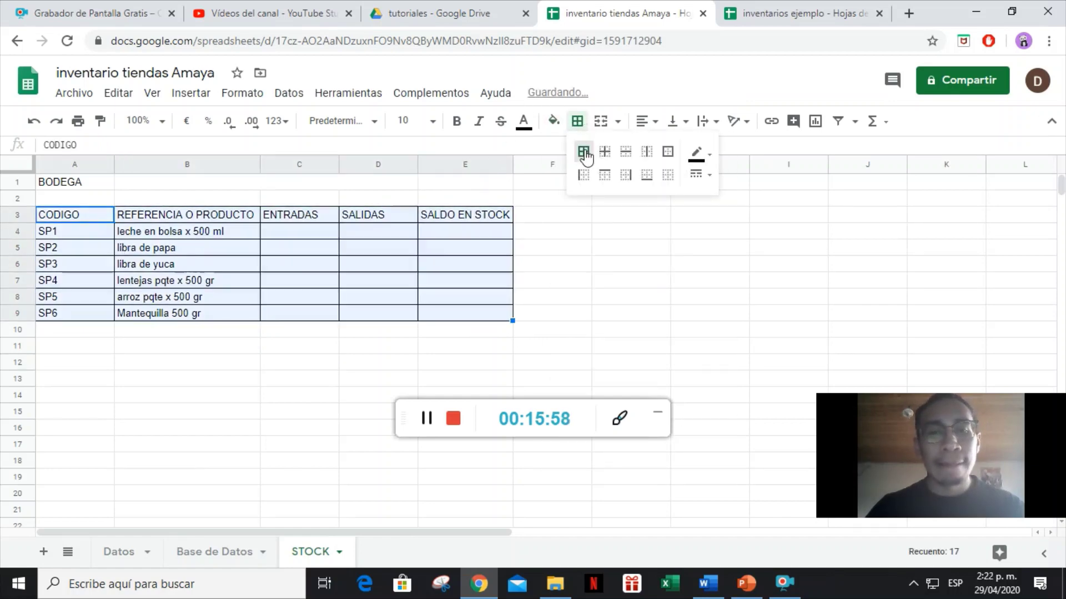
{"action": "left_click", "coordinate": [558, 251]}
Border B1:D1 beside BODEGA and merge it into one cell.
{"action": "left_click_drag", "start_coordinate": [91, 186], "coordinate": [388, 186]}
{"action": "left_click", "coordinate": [581, 128]}
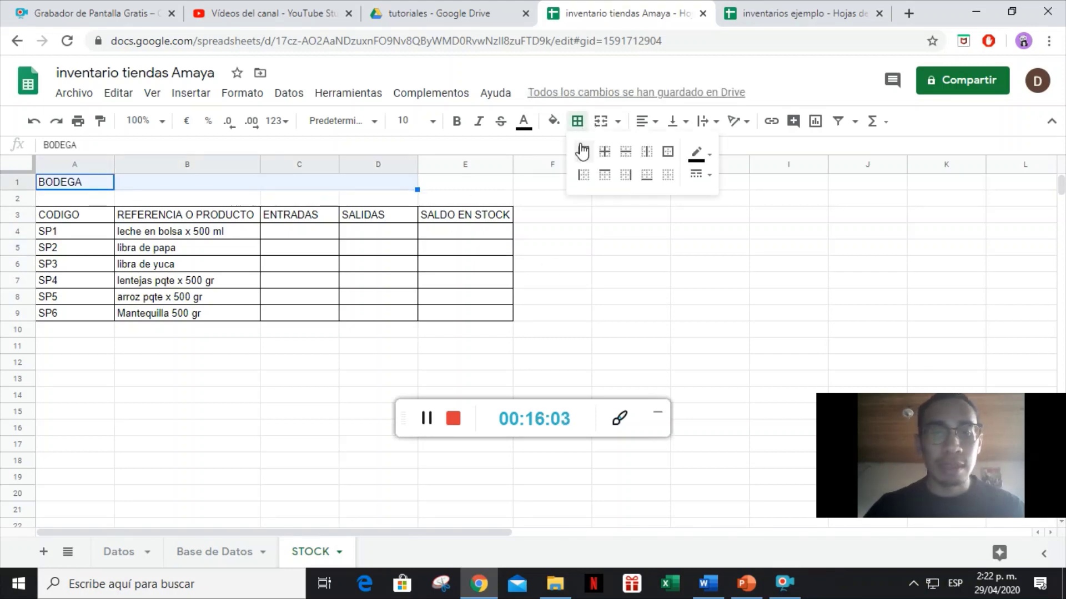
{"action": "left_click", "coordinate": [580, 148]}
{"action": "left_click", "coordinate": [566, 216]}
Select the merged B1 cell and bring up the Data menu options.
{"action": "left_click", "coordinate": [354, 185]}
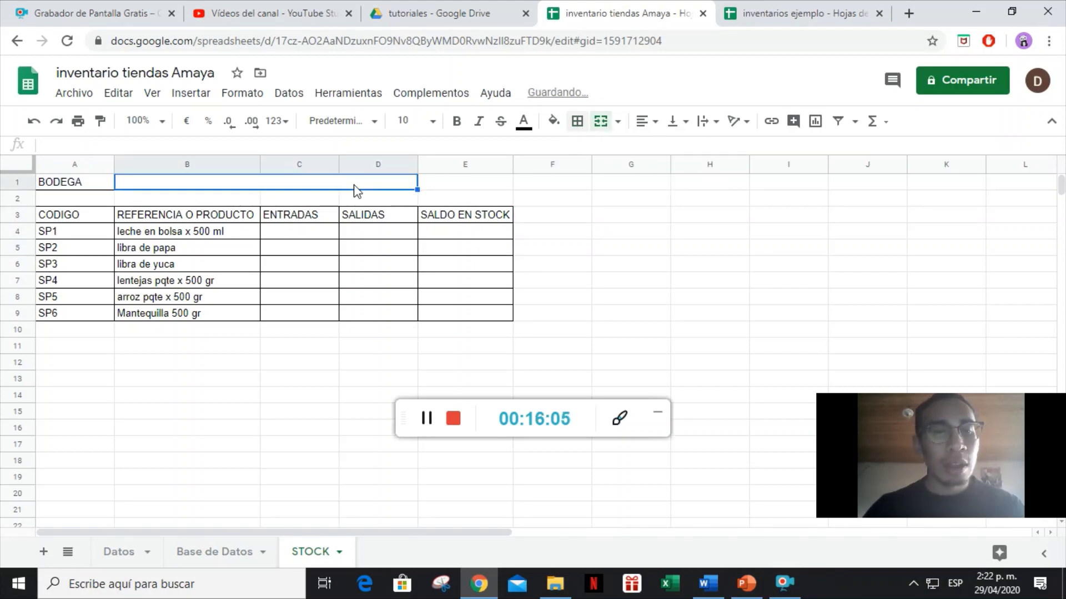
{"action": "type", "text": "="}
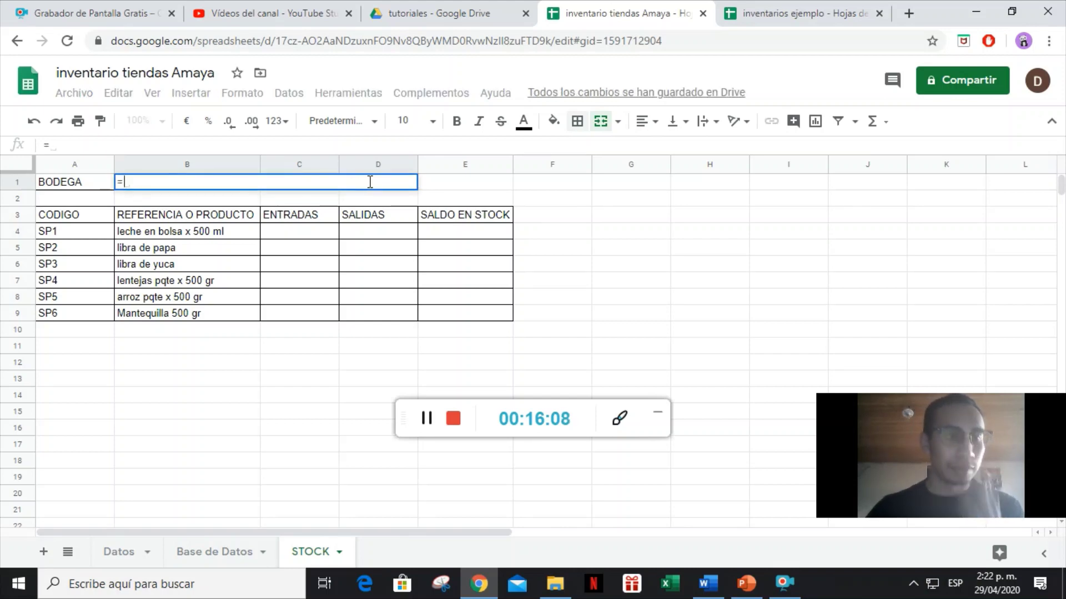
{"action": "key", "text": "Escape"}
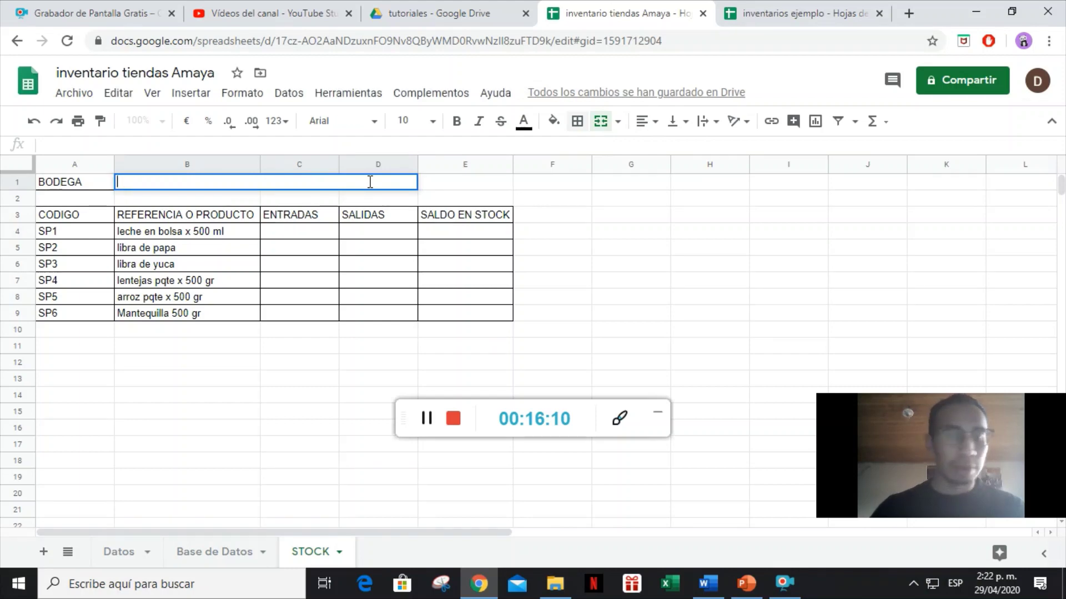
{"action": "left_click", "coordinate": [293, 95]}
{"action": "left_click", "coordinate": [162, 200]}
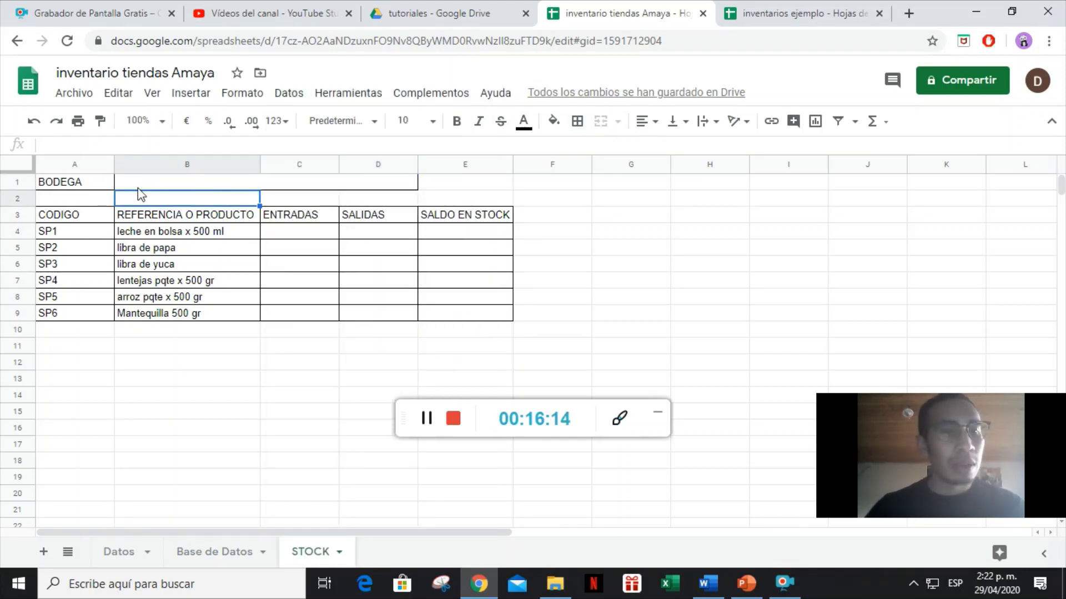
{"action": "left_click", "coordinate": [136, 188]}
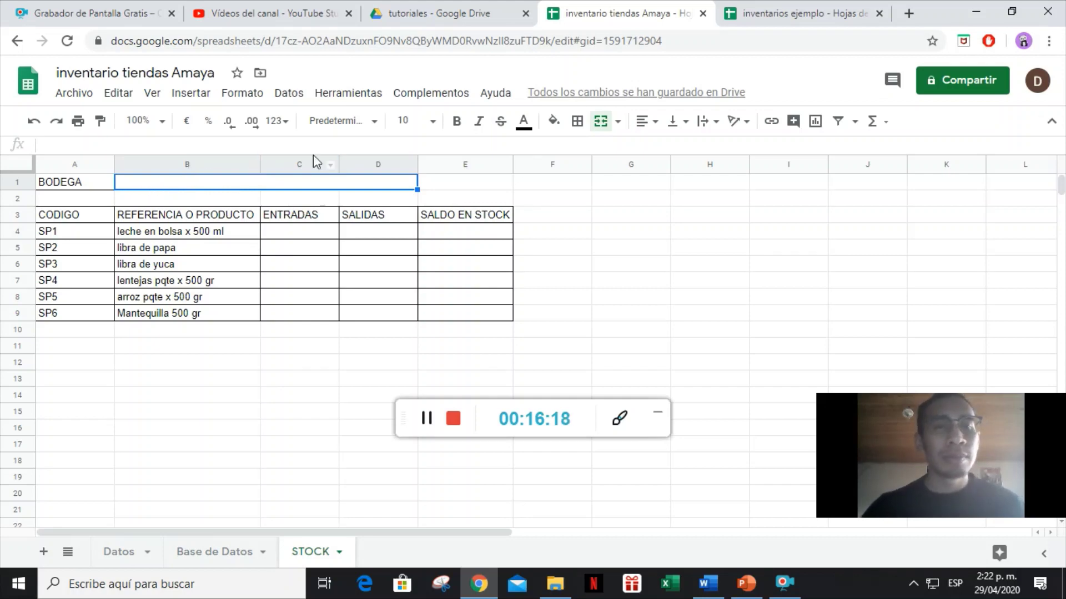
{"action": "left_click", "coordinate": [288, 96]}
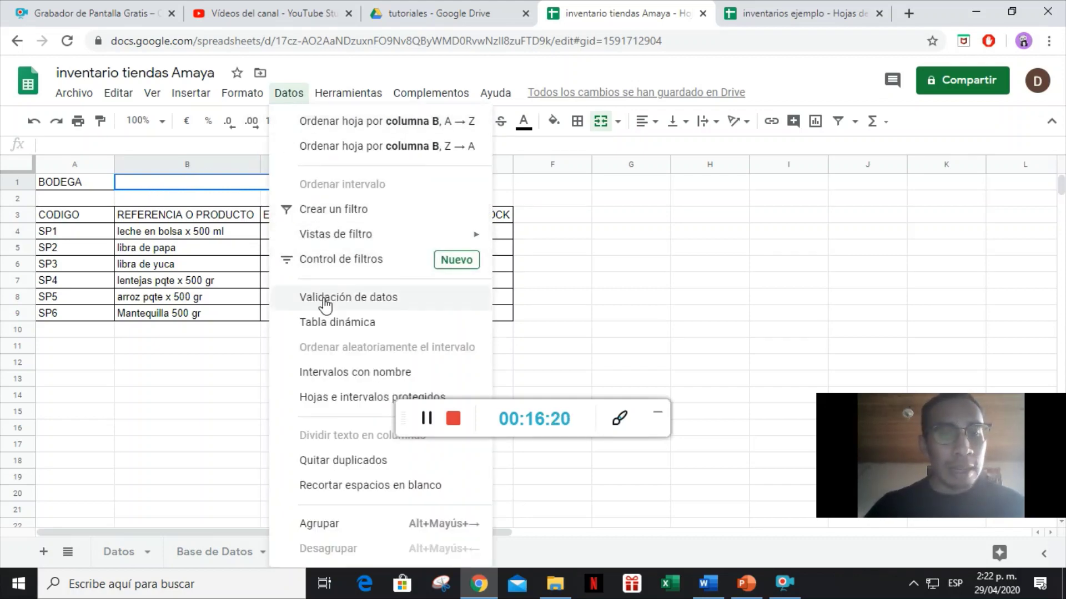
Add a dropdown validation on B1 from 'Datos '!B2:B1000 that rejects other input.
{"action": "left_click", "coordinate": [325, 303]}
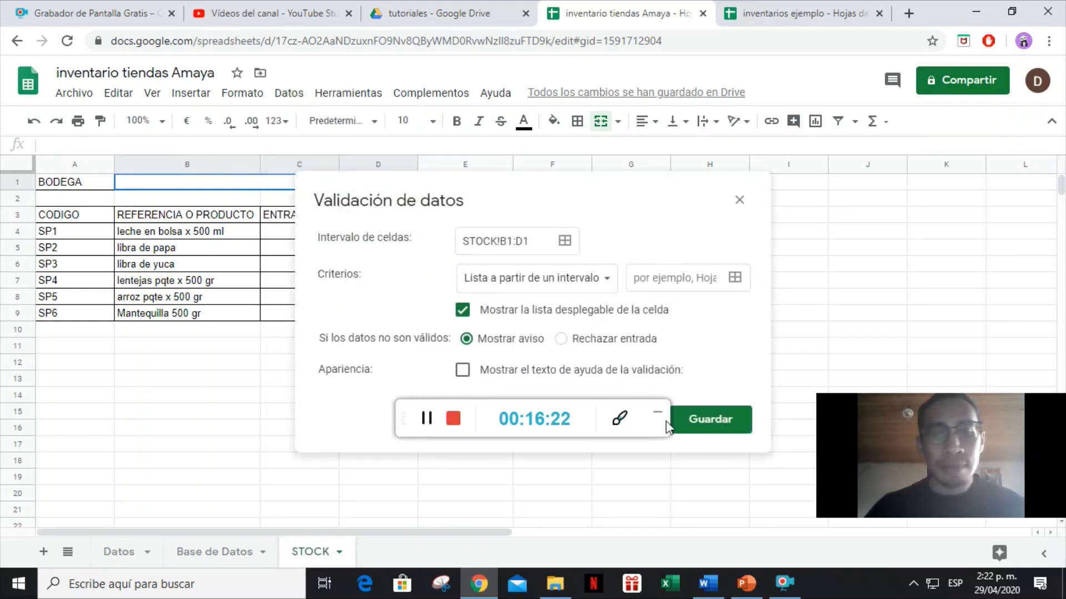
{"action": "left_click", "coordinate": [735, 279]}
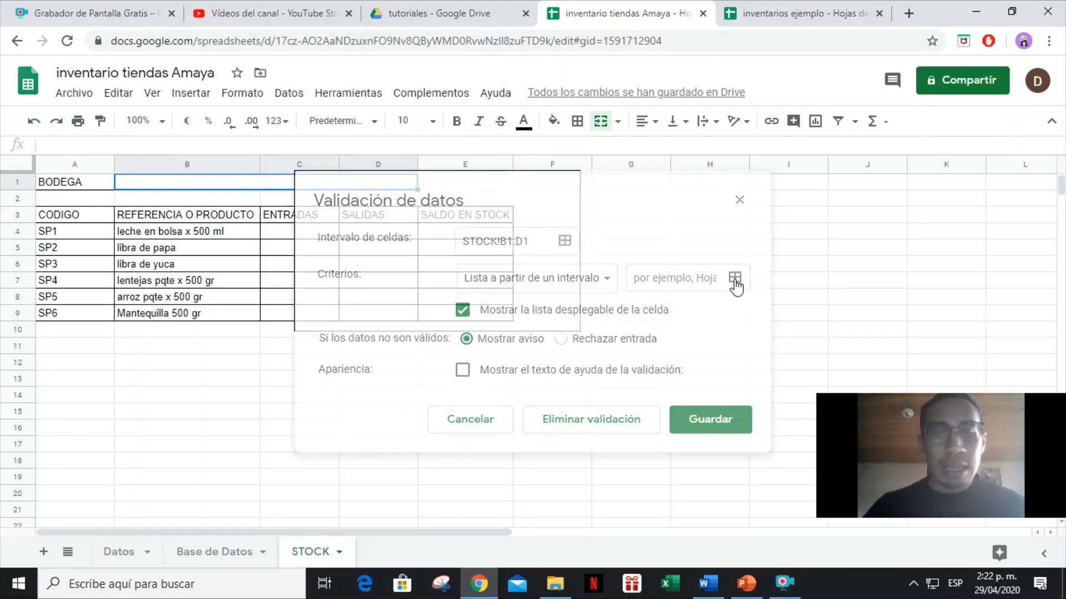
{"action": "left_click", "coordinate": [120, 553]}
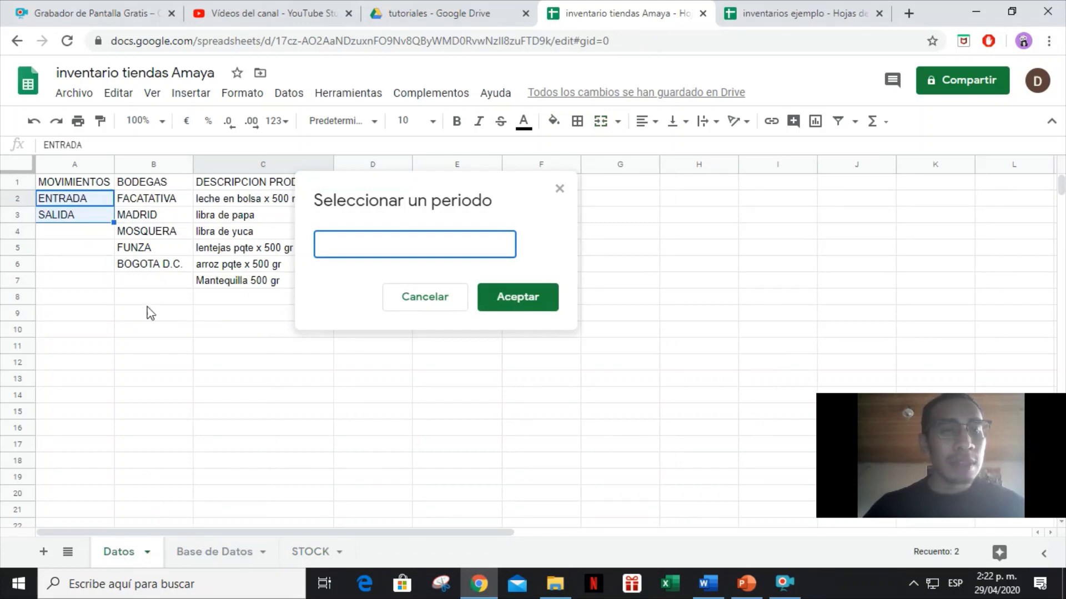
{"action": "left_click", "coordinate": [158, 202]}
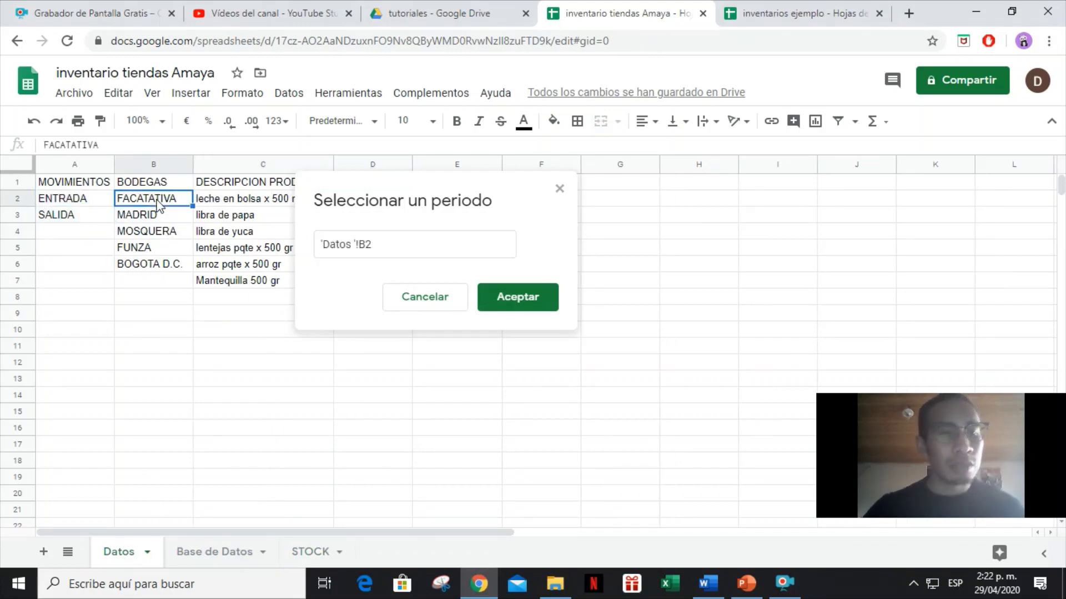
{"action": "key", "text": "ctrl+shift+Down"}
{"action": "key", "text": "ctrl+shift+Down"}
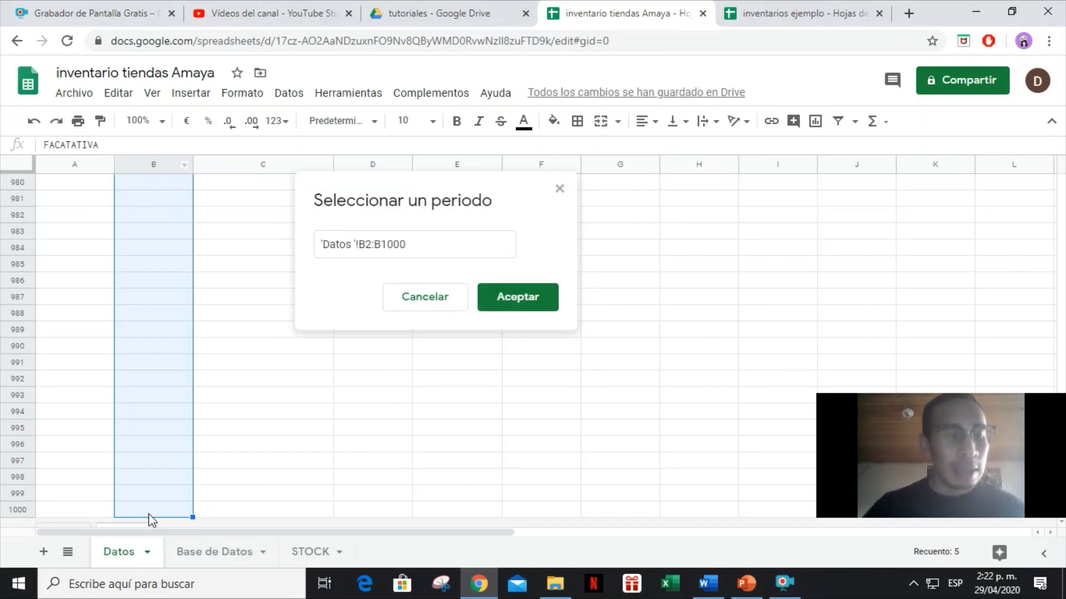
{"action": "left_click", "coordinate": [509, 298]}
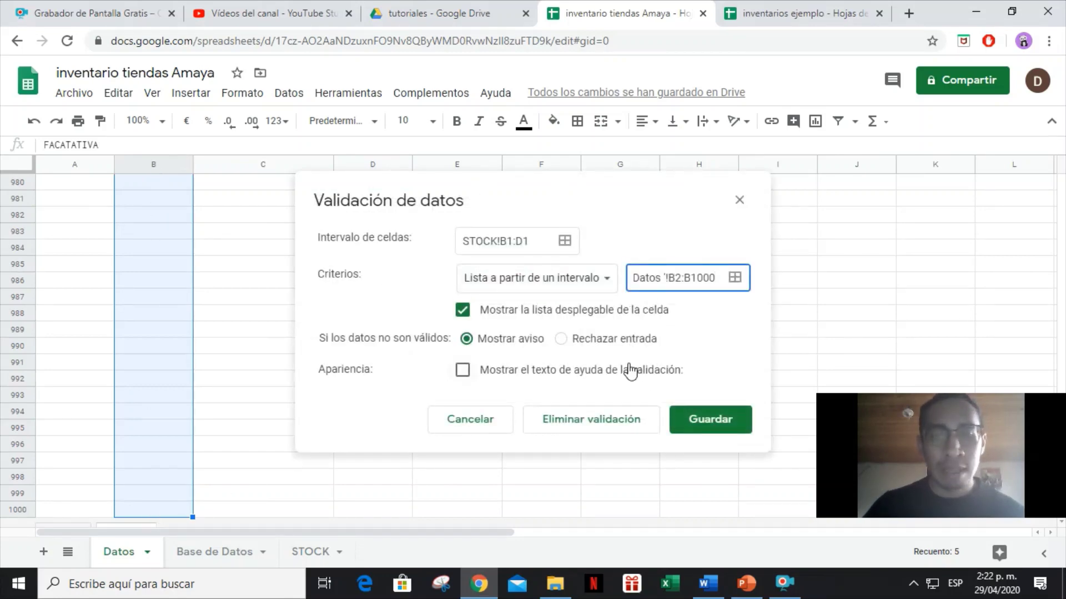
{"action": "left_click", "coordinate": [621, 340]}
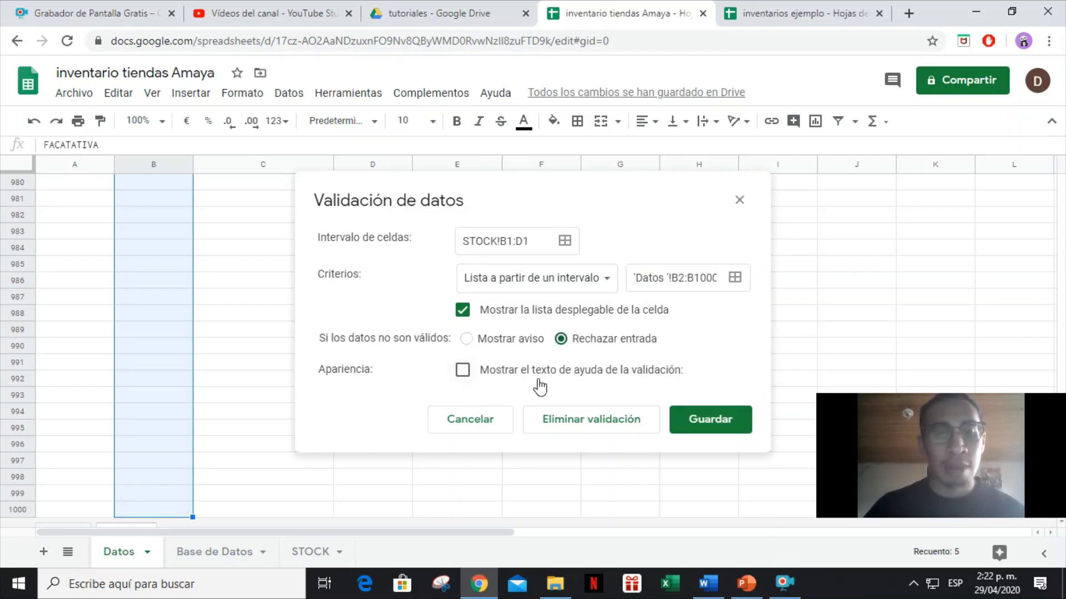
{"action": "left_click", "coordinate": [708, 418]}
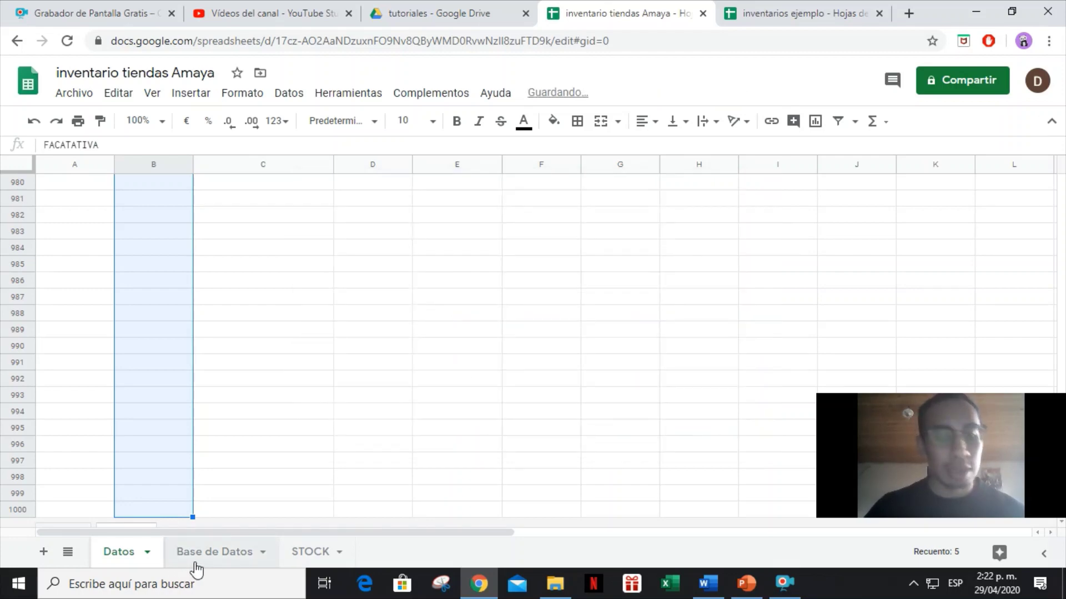
Check the BODEGA dropdown on STOCK lists the warehouses, then select the ENTRADAS and SALIDAS cells.
{"action": "left_click", "coordinate": [195, 565]}
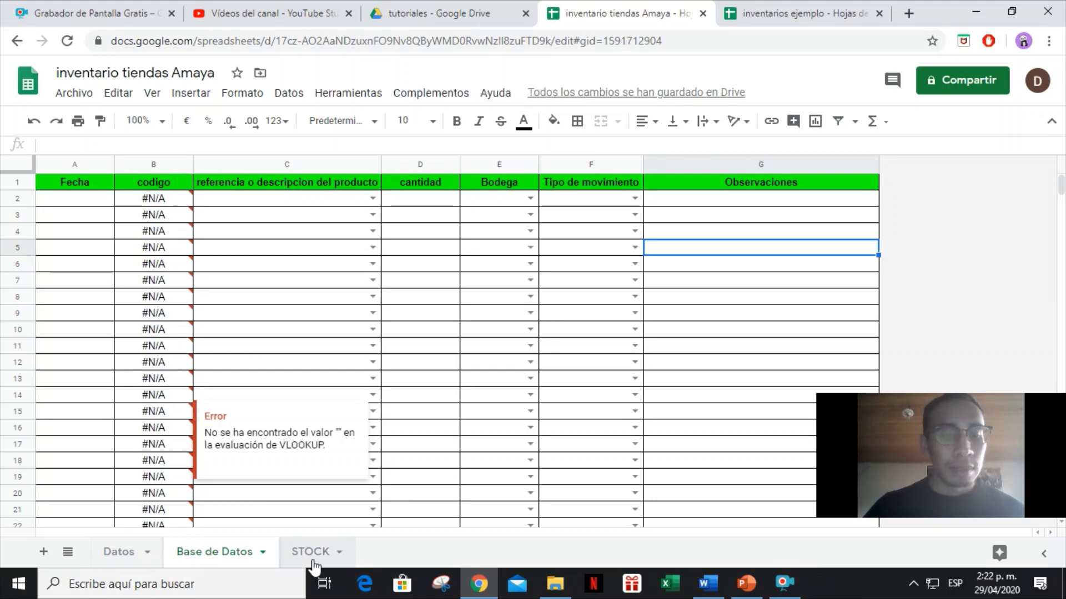
{"action": "left_click", "coordinate": [310, 552]}
{"action": "left_click", "coordinate": [409, 182]}
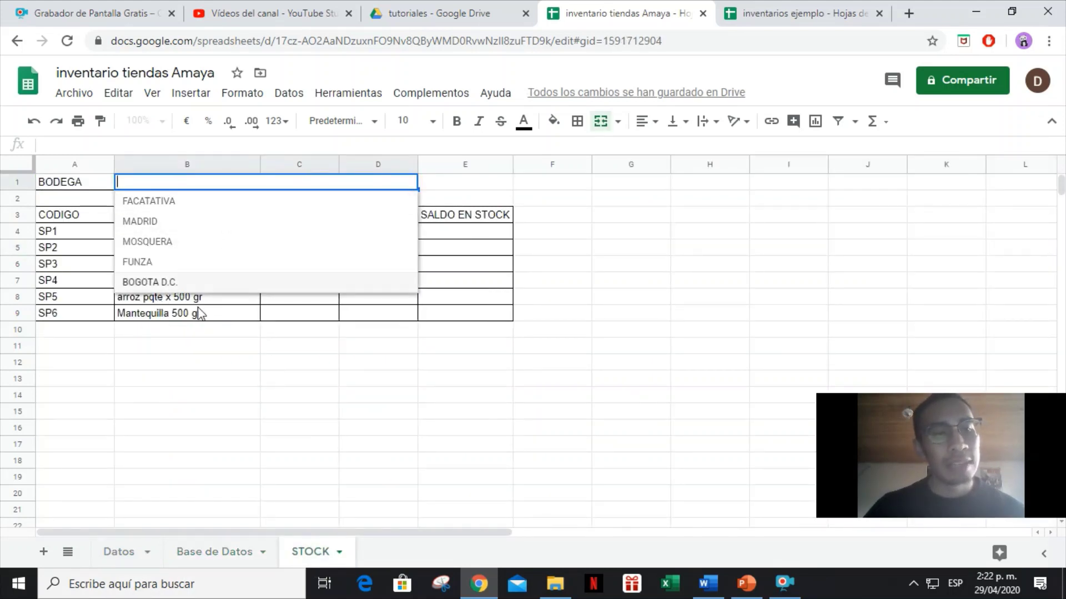
{"action": "left_click", "coordinate": [232, 366]}
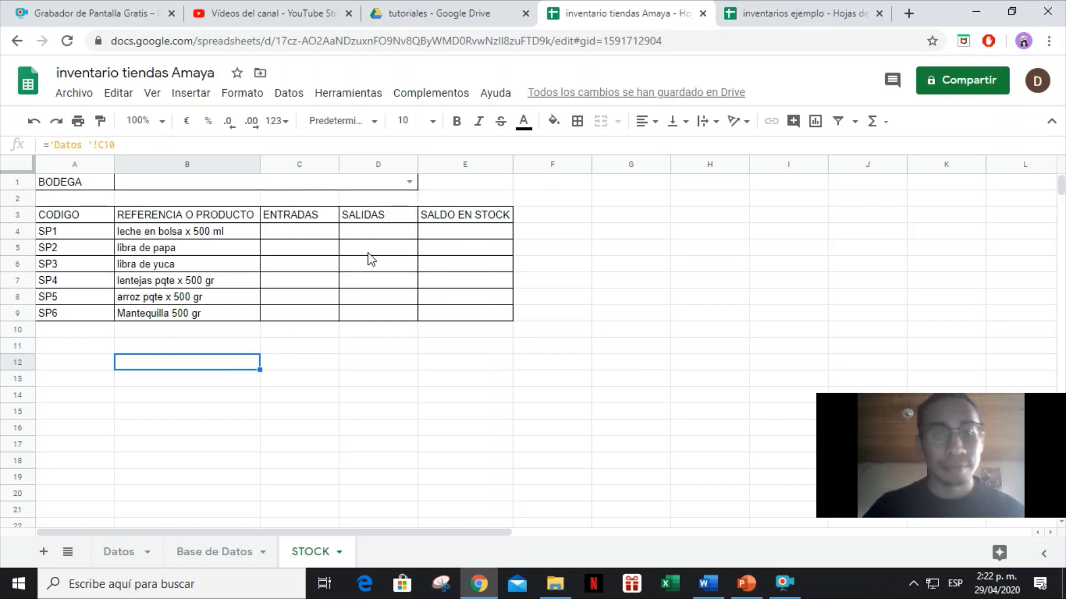
{"action": "left_click", "coordinate": [330, 235]}
{"action": "left_click", "coordinate": [323, 217]}
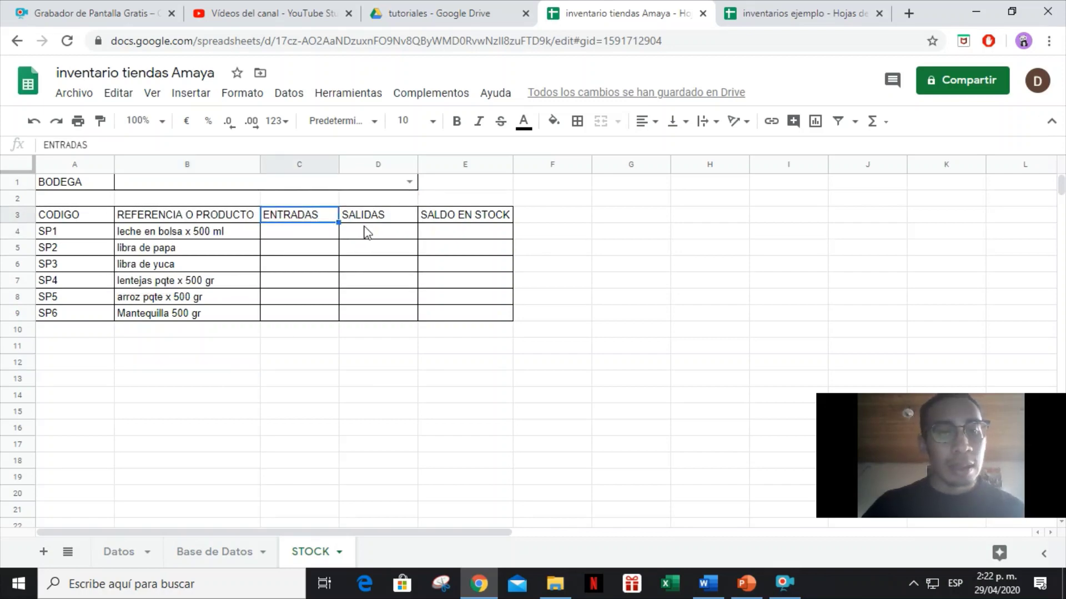
{"action": "left_click", "coordinate": [366, 231]}
Start C4's SUMAR.SI.CONJUNTO summing Base de Datos column D where column C matches B4.
{"action": "left_click", "coordinate": [300, 232]}
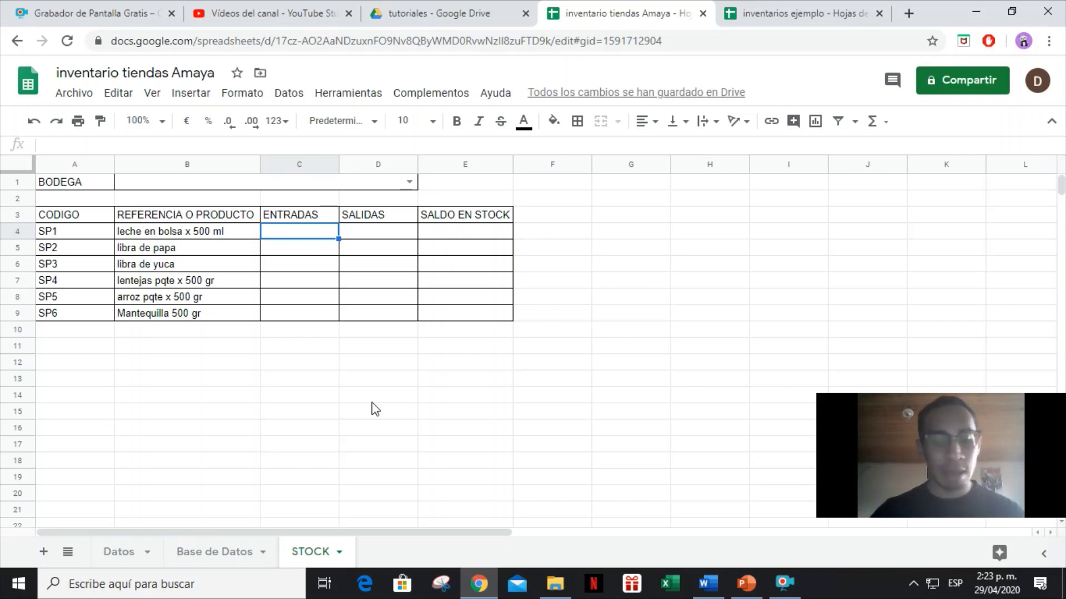
{"action": "type", "text": "=SU"}
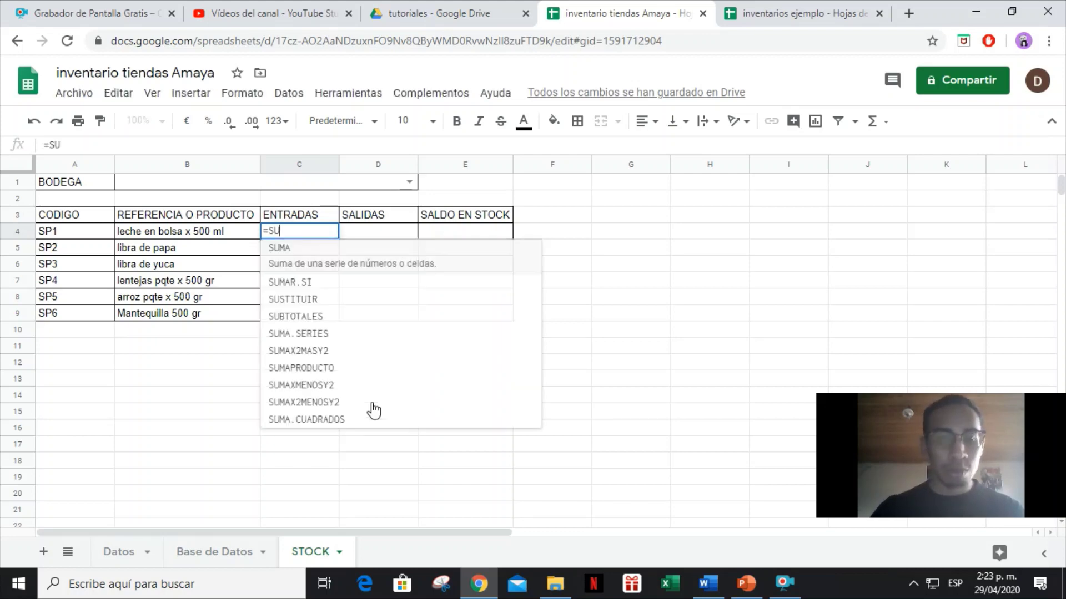
{"action": "type", "text": "MAR.SI."}
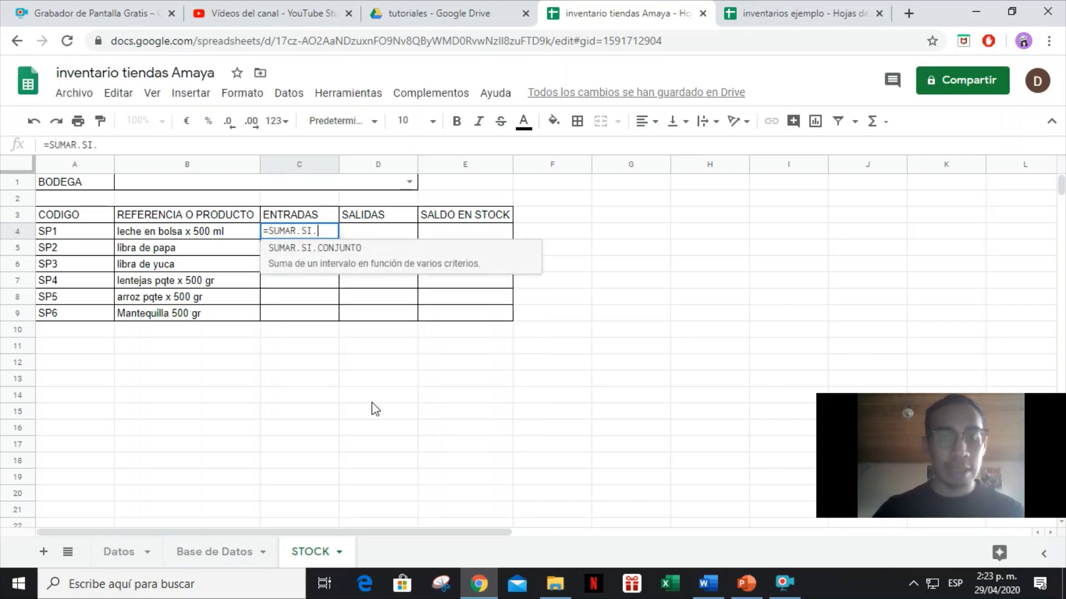
{"action": "type", "text": "CONJUNTO"}
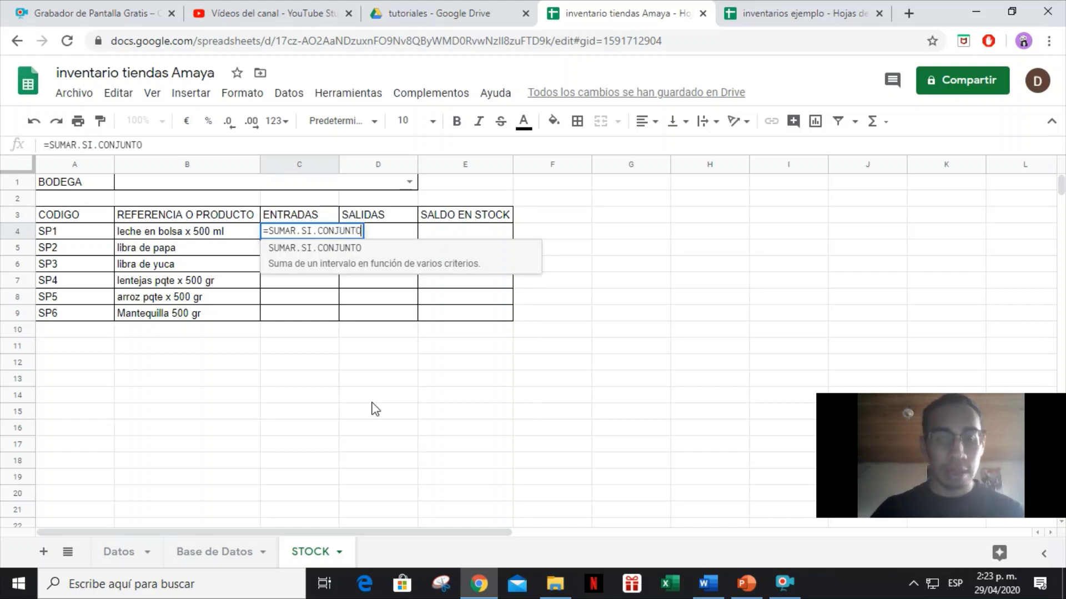
{"action": "type", "text": "("}
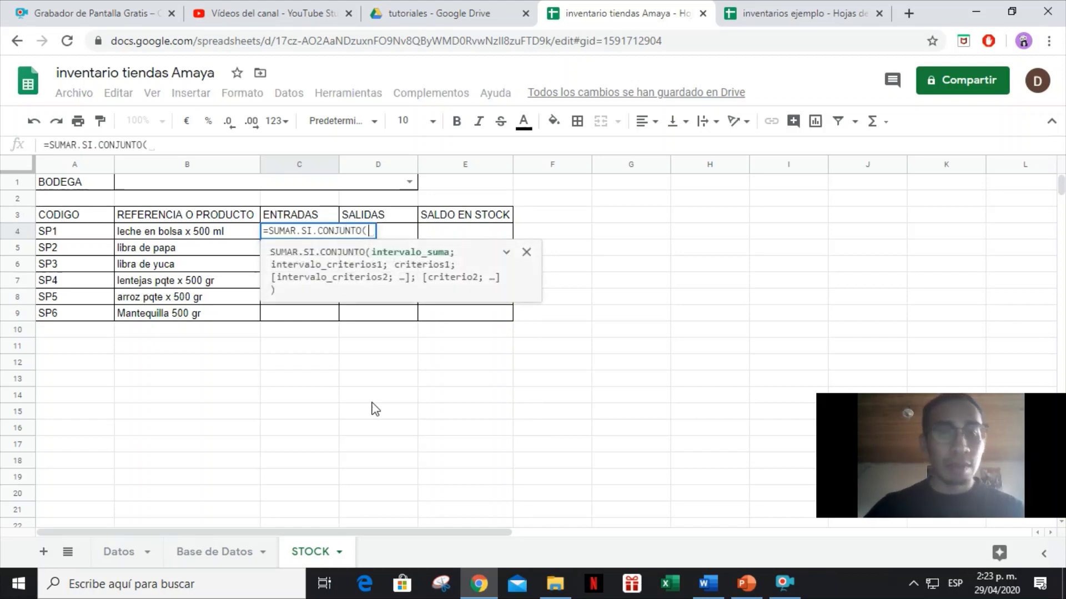
{"action": "left_click", "coordinate": [194, 552]}
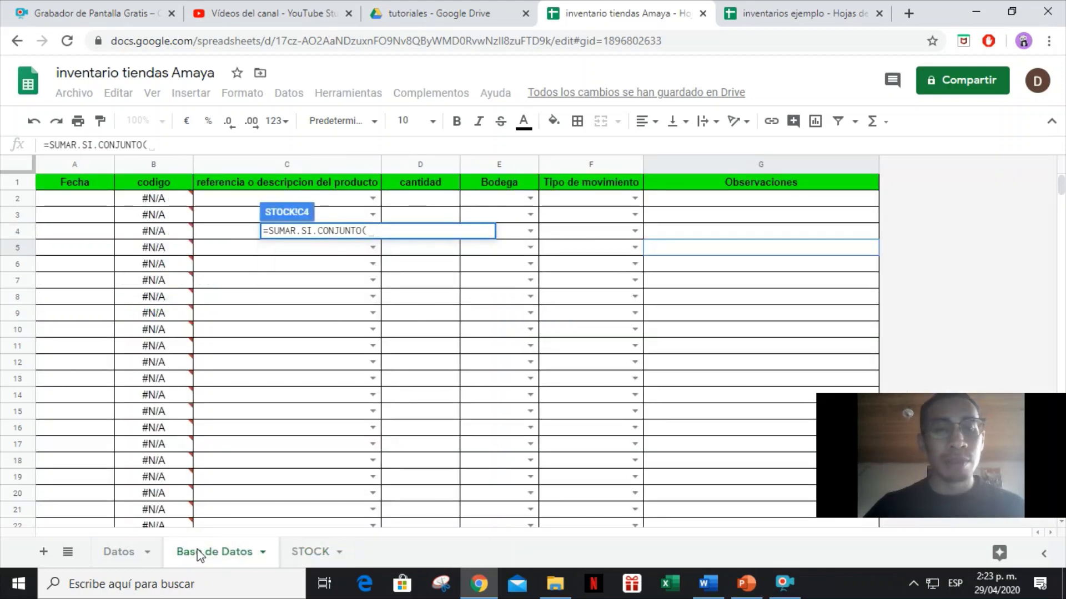
{"action": "left_click", "coordinate": [409, 168]}
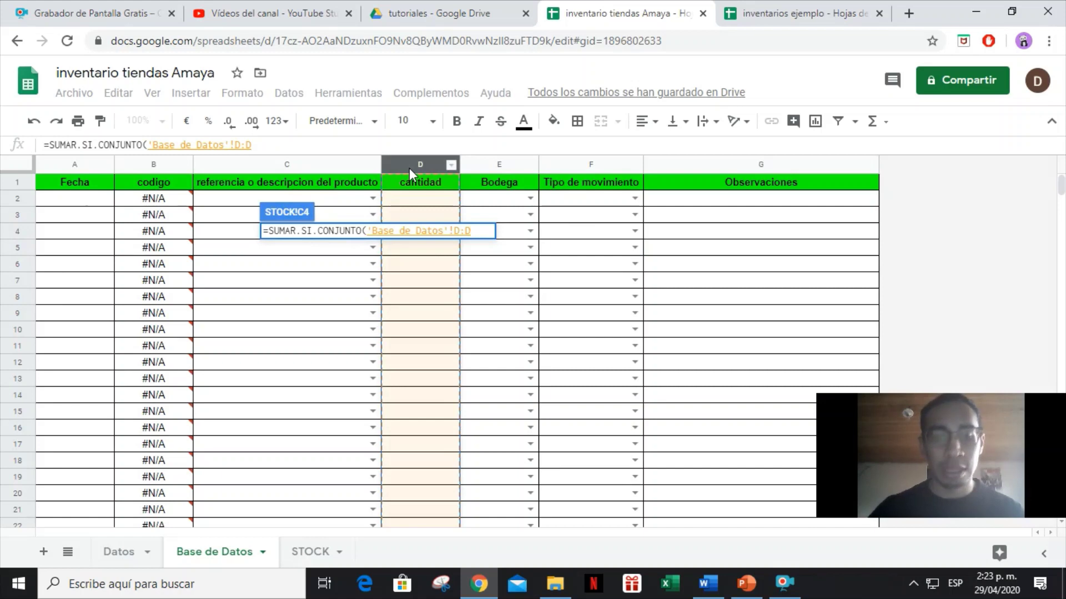
{"action": "type", "text": ";"}
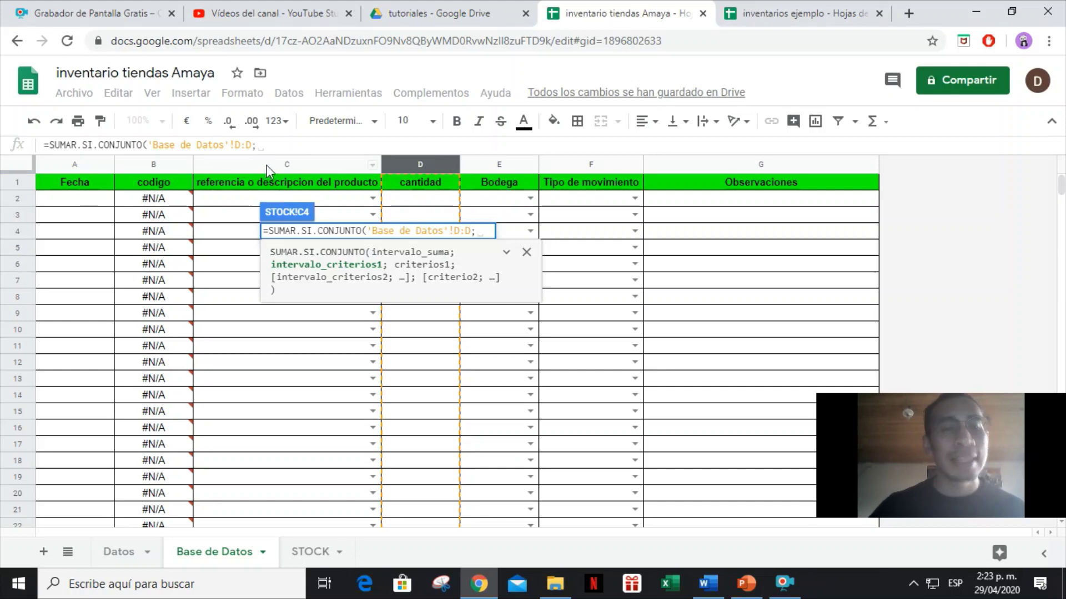
{"action": "left_click", "coordinate": [266, 165]}
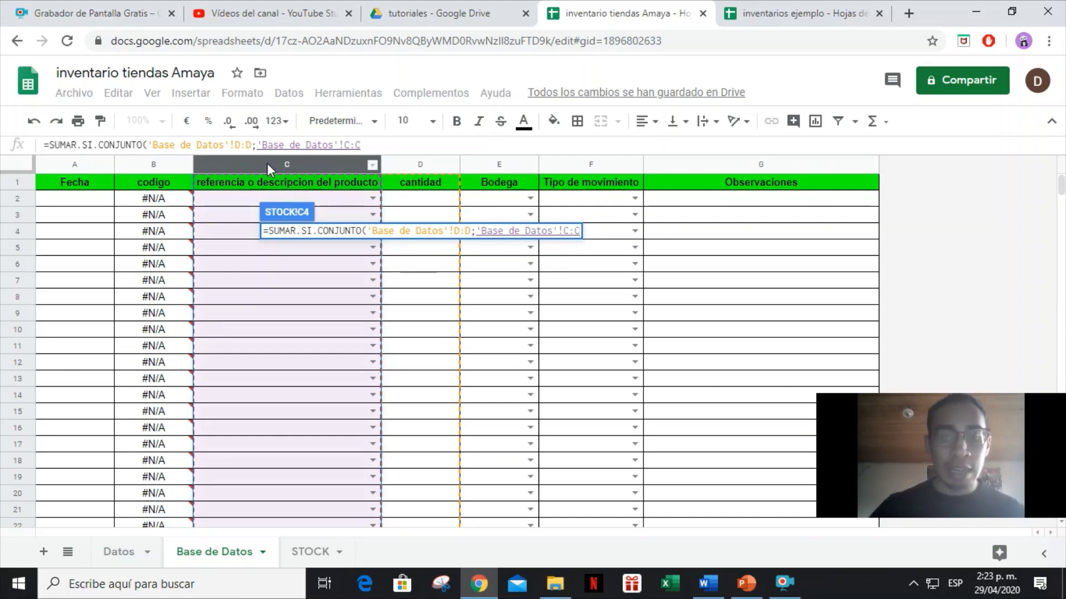
{"action": "type", "text": ";"}
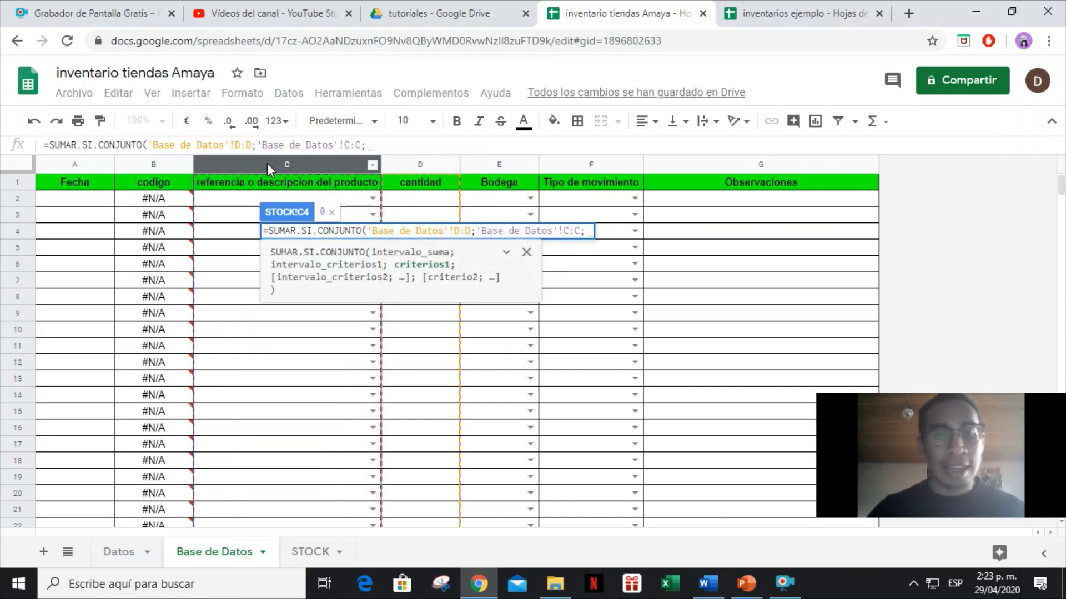
{"action": "left_click", "coordinate": [317, 551]}
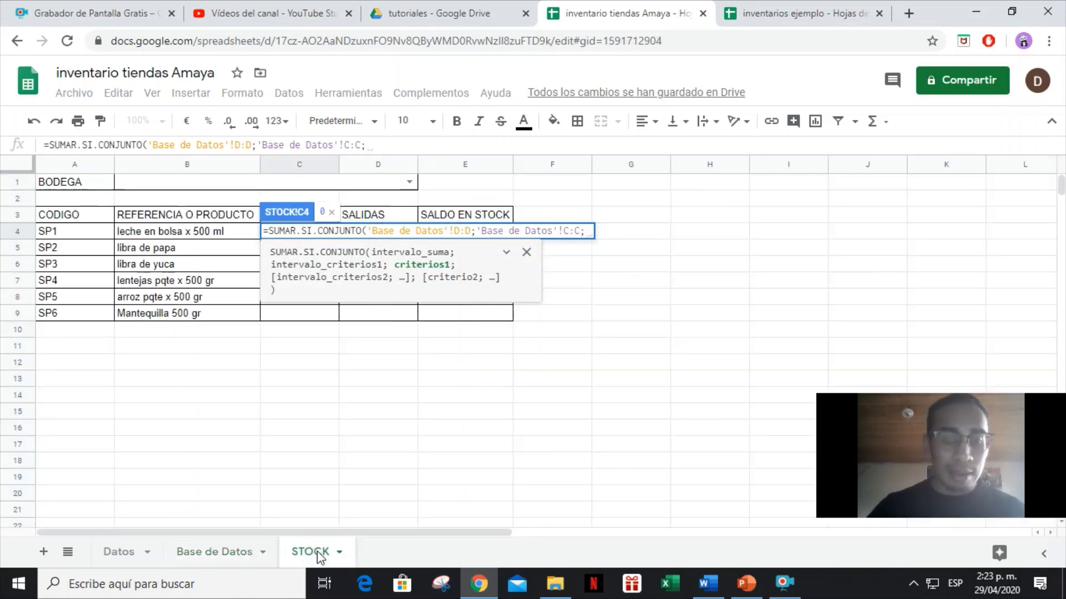
{"action": "left_click", "coordinate": [179, 239]}
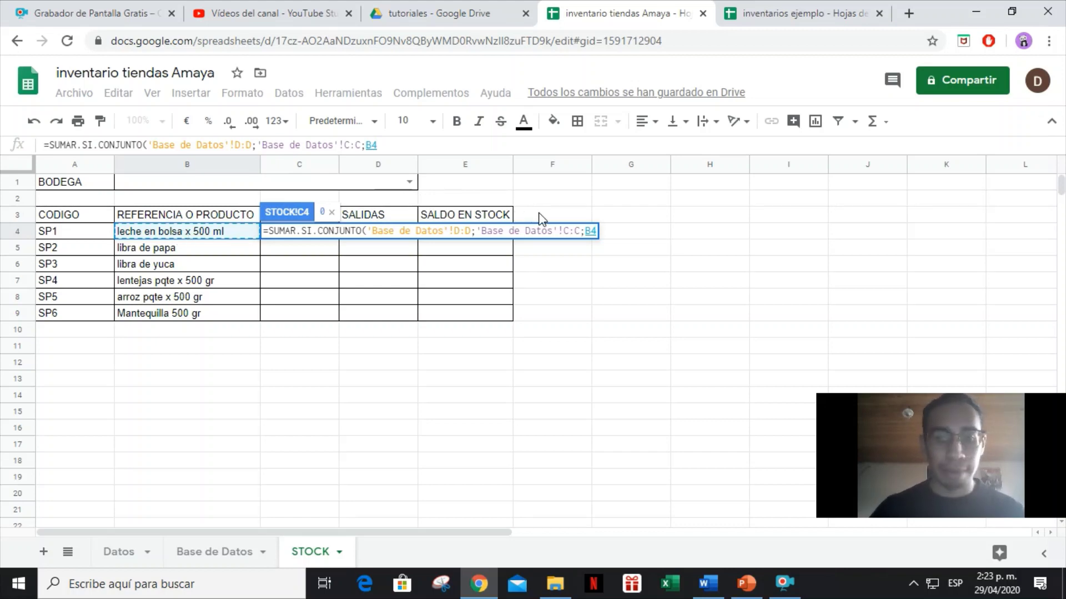
{"action": "type", "text": ";"}
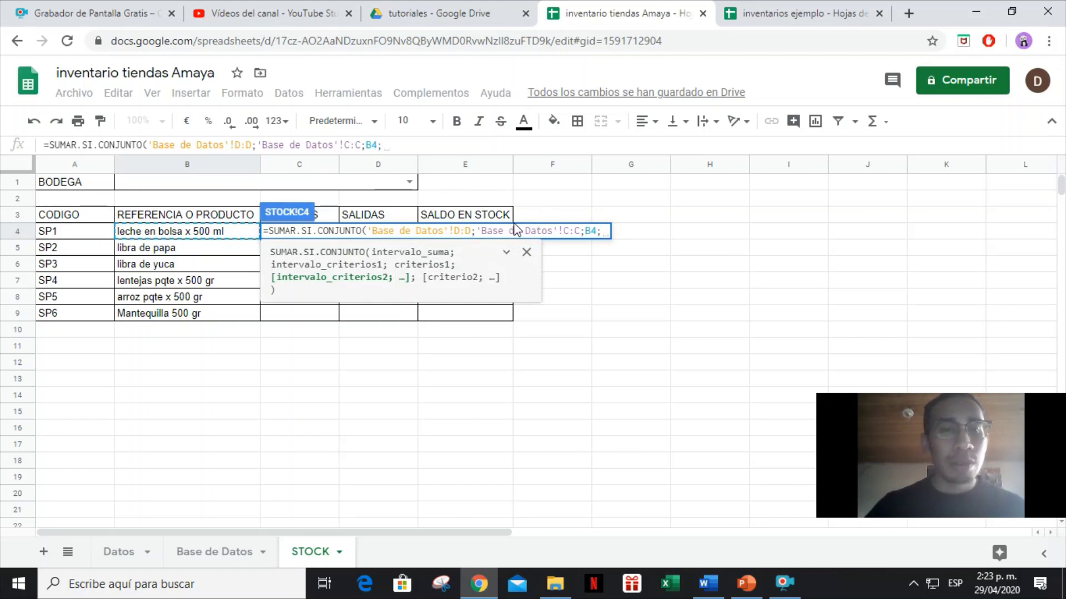
Add the Bodega column E criterion matched against the absolute reference $B$1.
{"action": "left_click", "coordinate": [199, 558]}
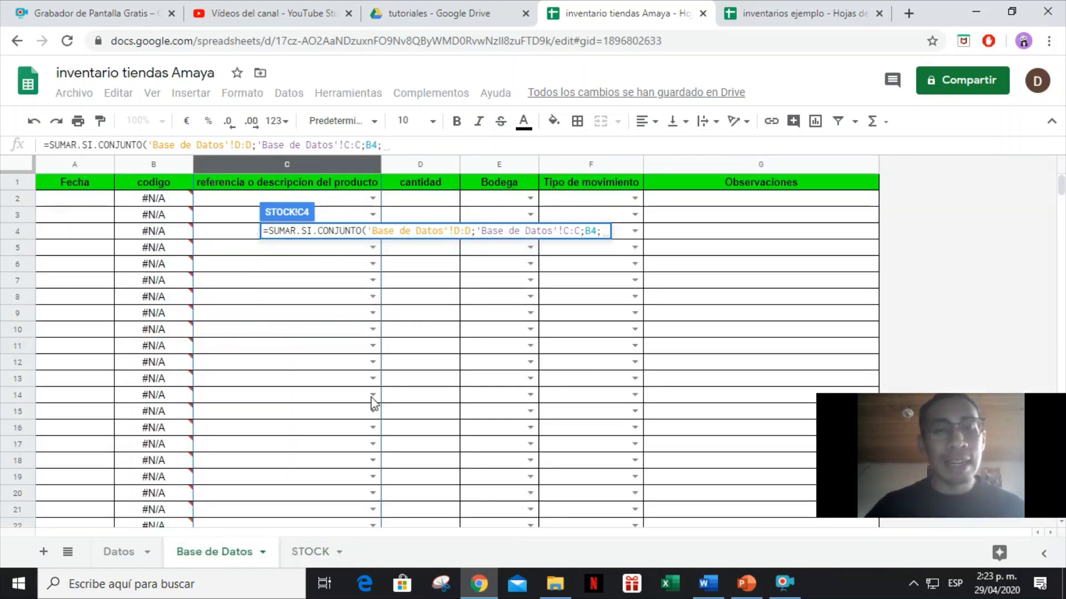
{"action": "left_click", "coordinate": [508, 168]}
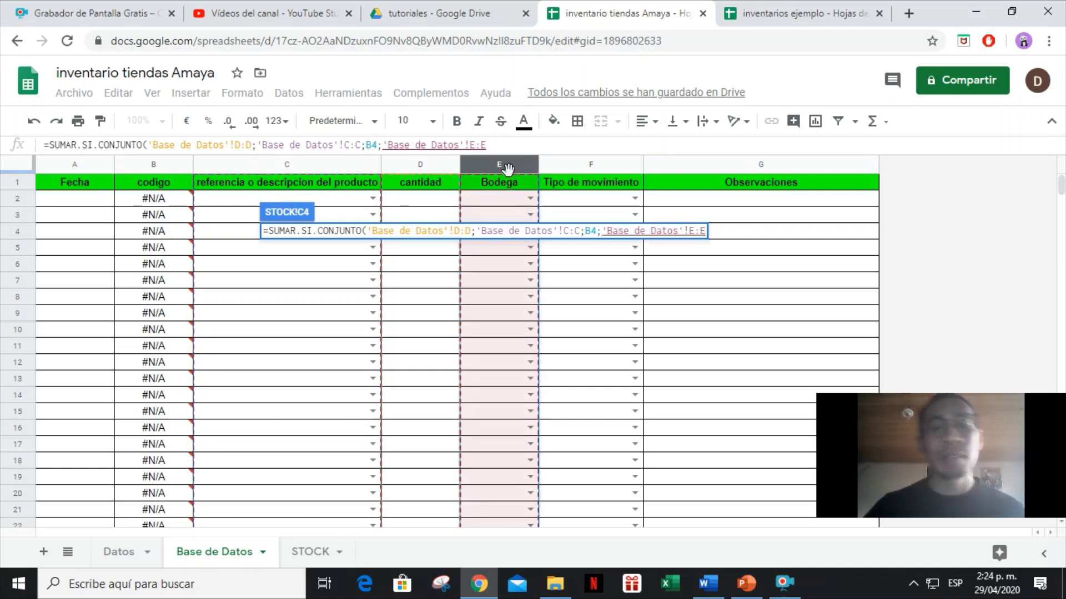
{"action": "type", "text": ";"}
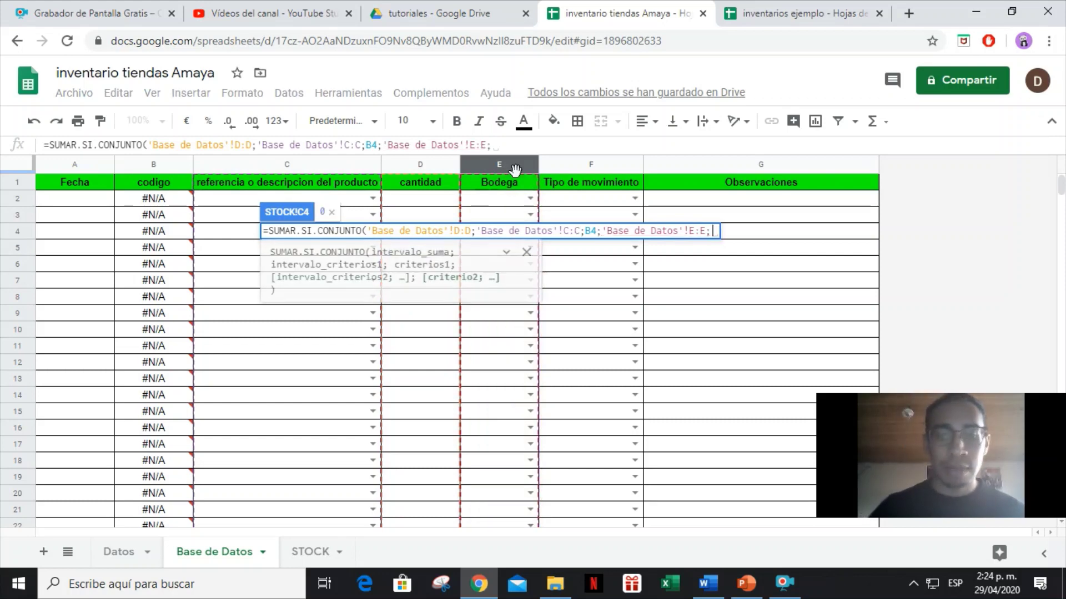
{"action": "left_click", "coordinate": [312, 553]}
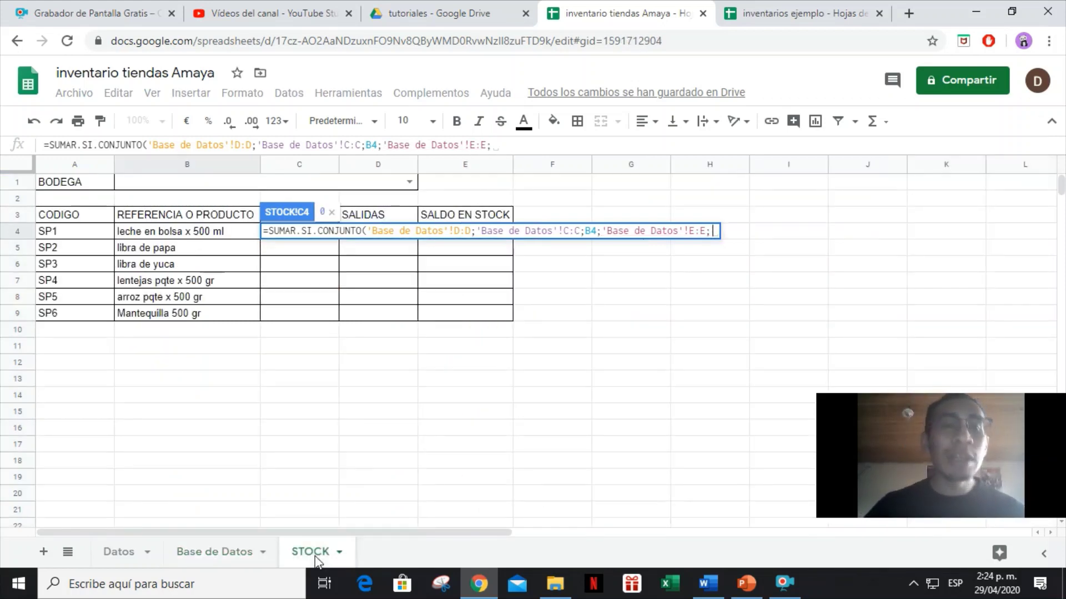
{"action": "left_click", "coordinate": [189, 193]}
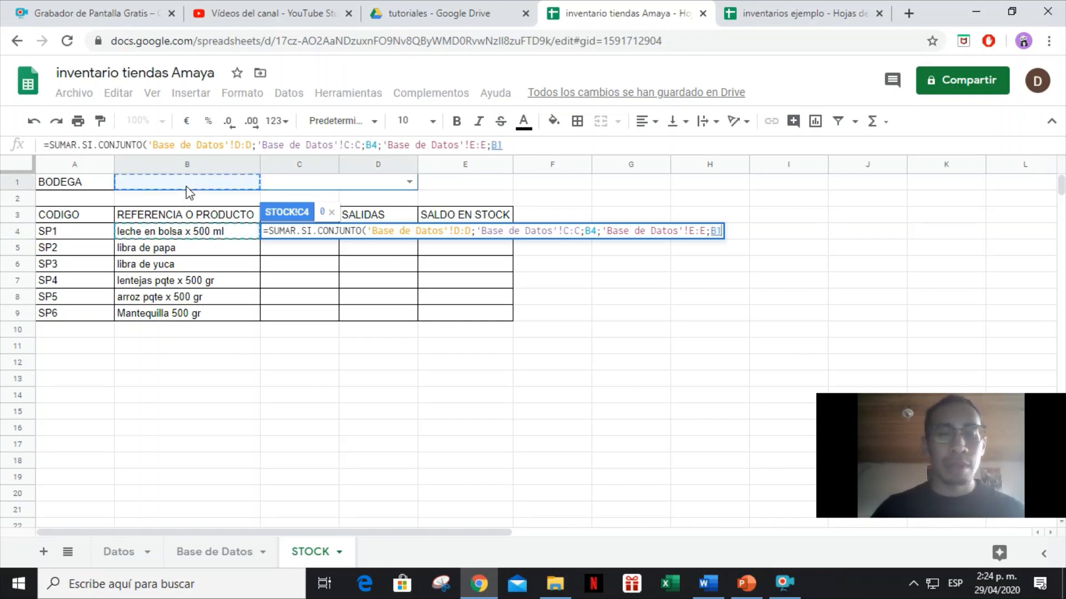
{"action": "key", "text": "Left"}
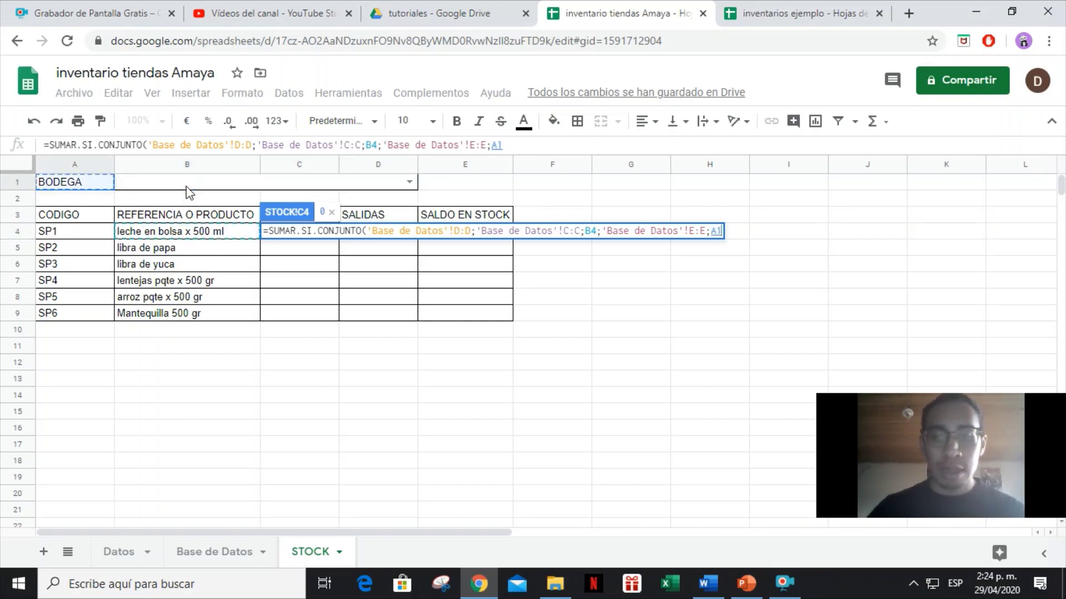
{"action": "key", "text": "Right"}
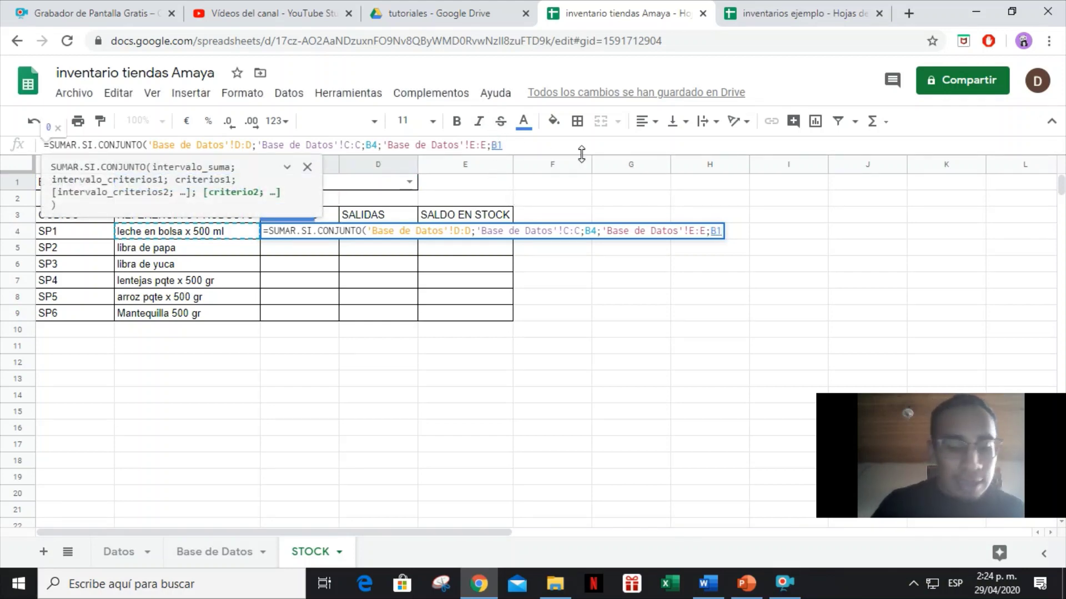
{"action": "type", "text": "$"}
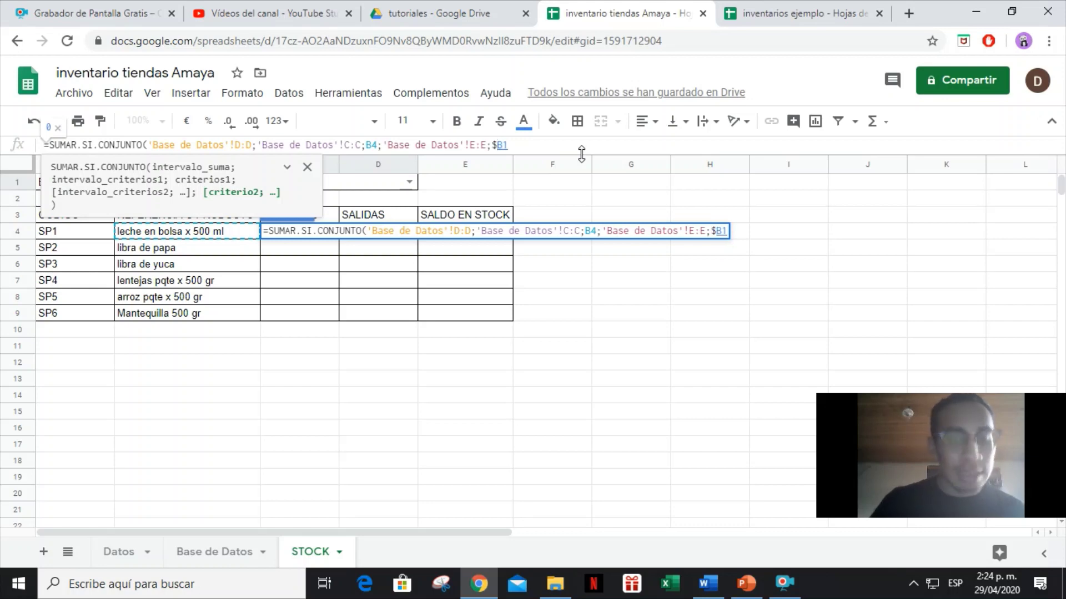
{"action": "key", "text": "Right"}
{"action": "type", "text": "$1"}
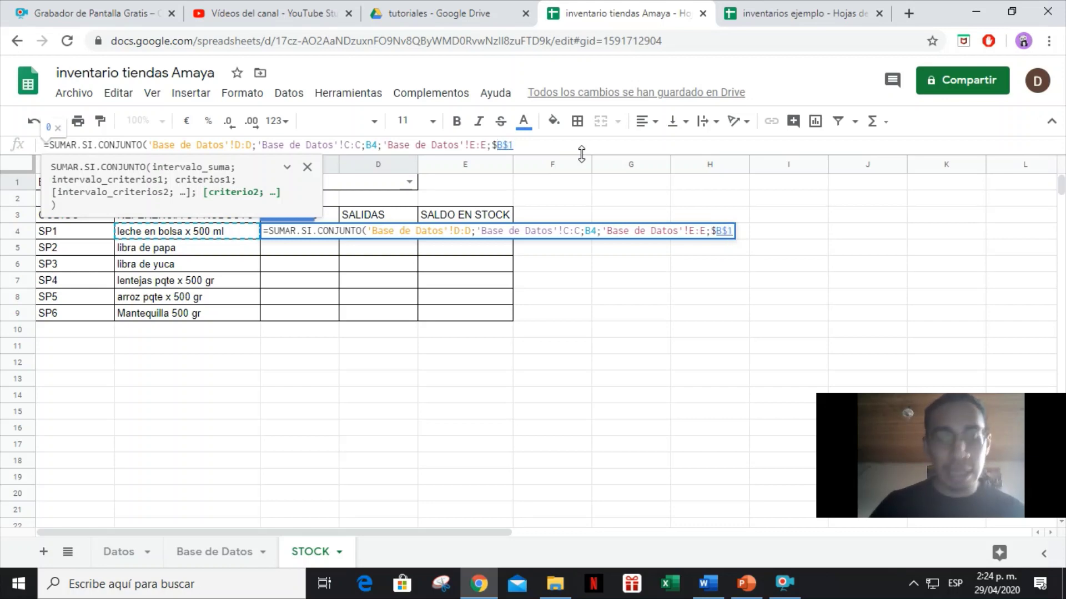
{"action": "type", "text": ";"}
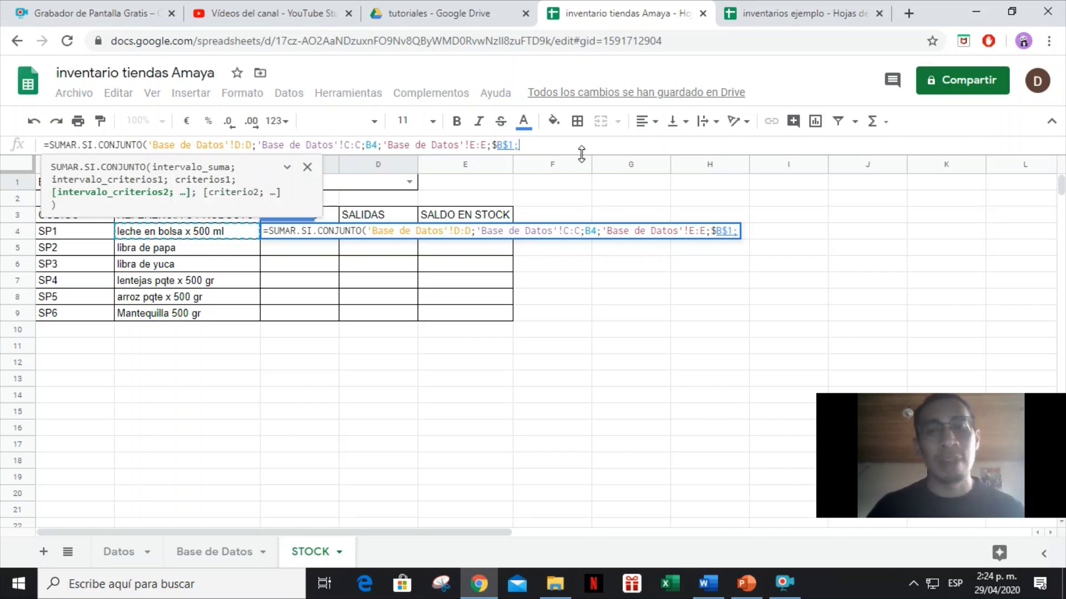
Add the movement-type column F criterion "ENTRADA" and commit the formula.
{"action": "left_click", "coordinate": [209, 549]}
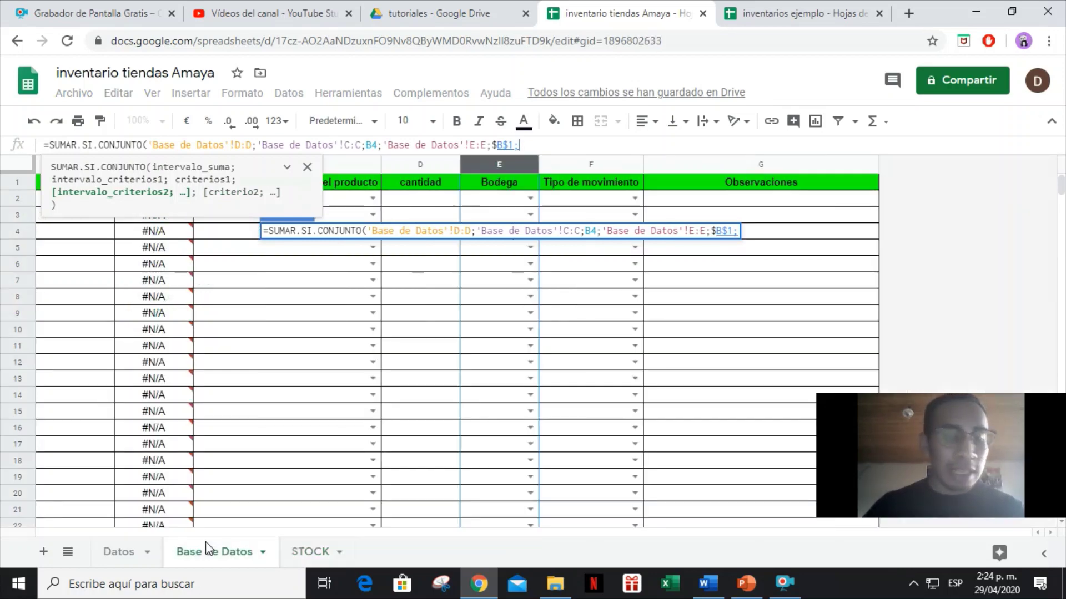
{"action": "left_click", "coordinate": [567, 169]}
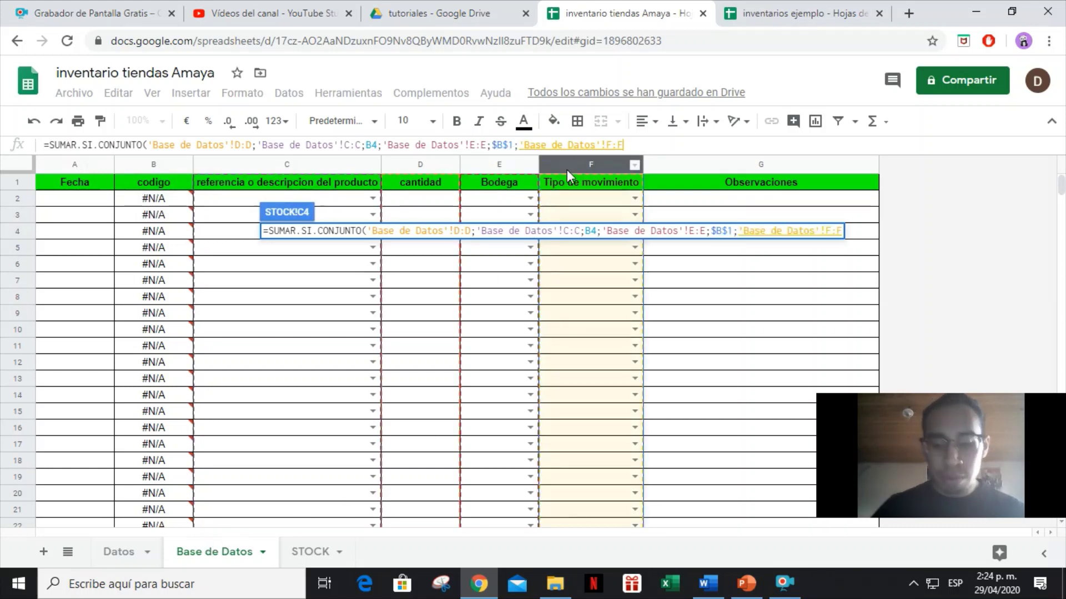
{"action": "type", "text": ";"}
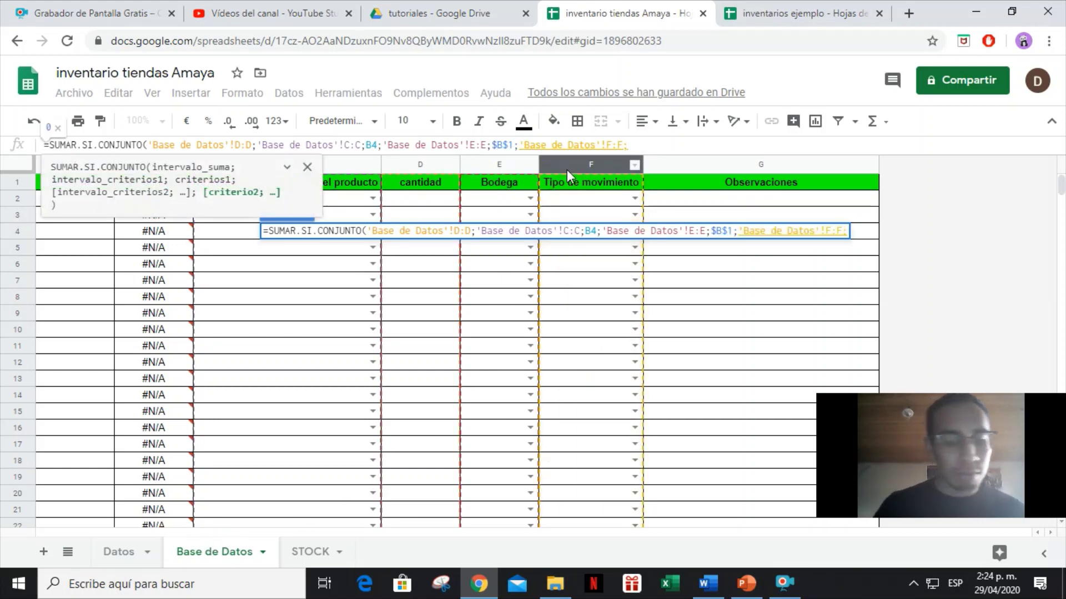
{"action": "type", "text": "\"E"}
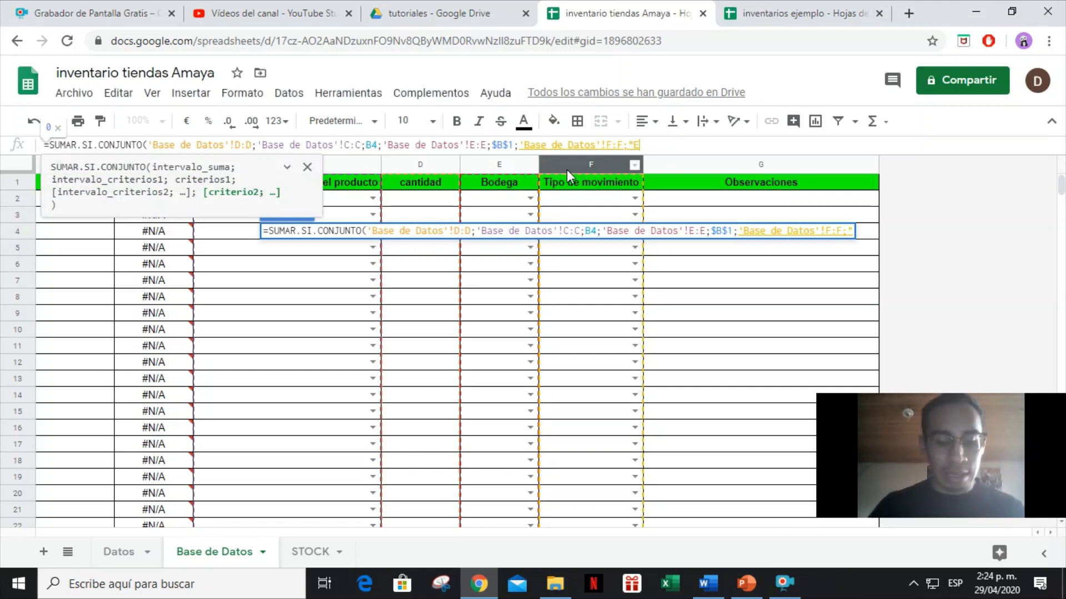
{"action": "type", "text": "NTR"}
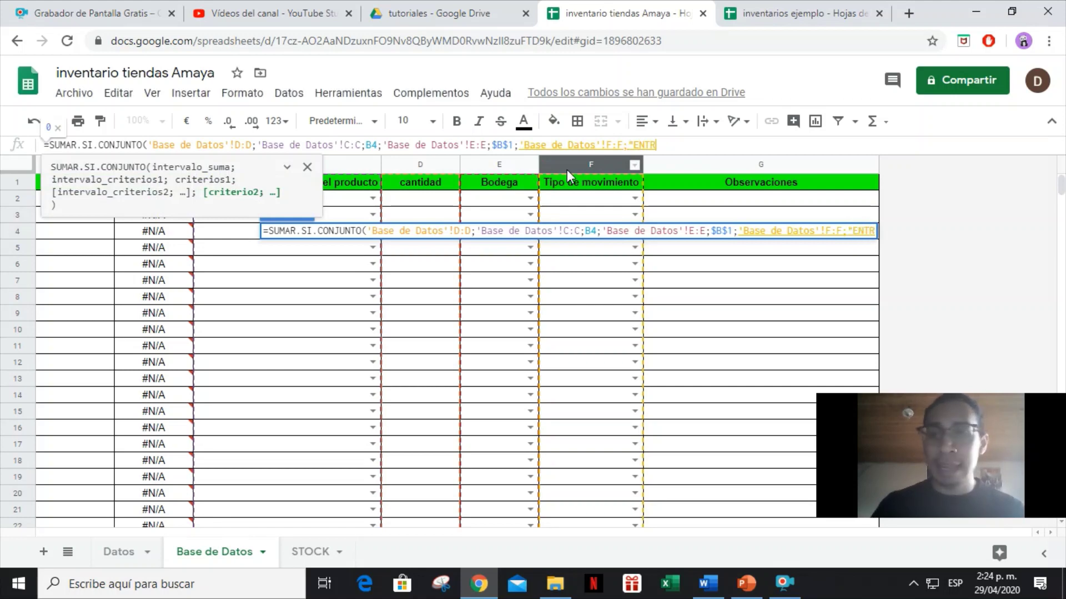
{"action": "type", "text": "ADA\""}
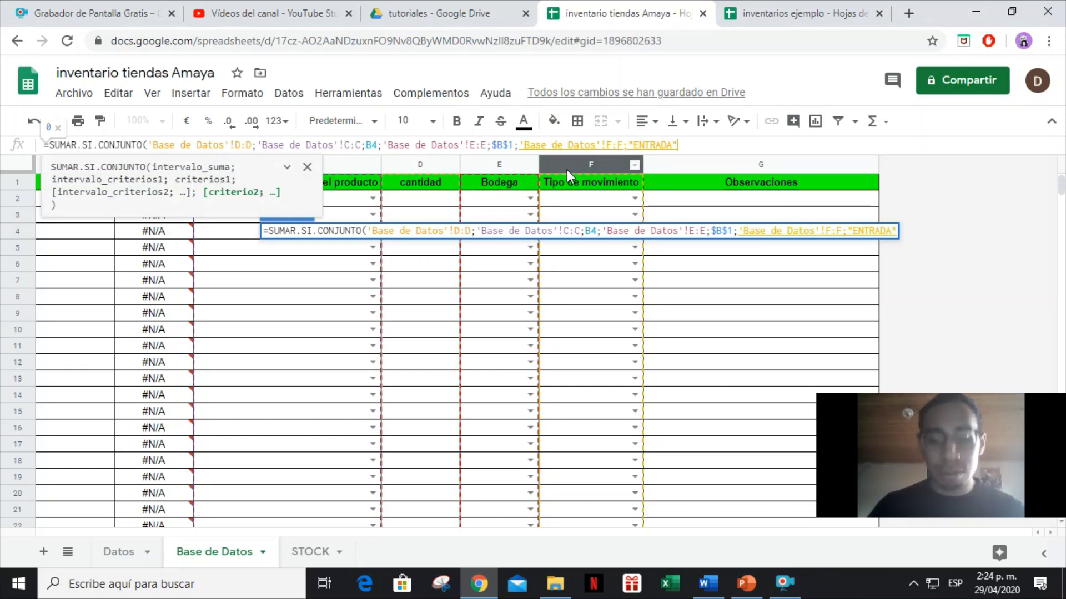
{"action": "type", "text": ")"}
{"action": "key", "text": "Return"}
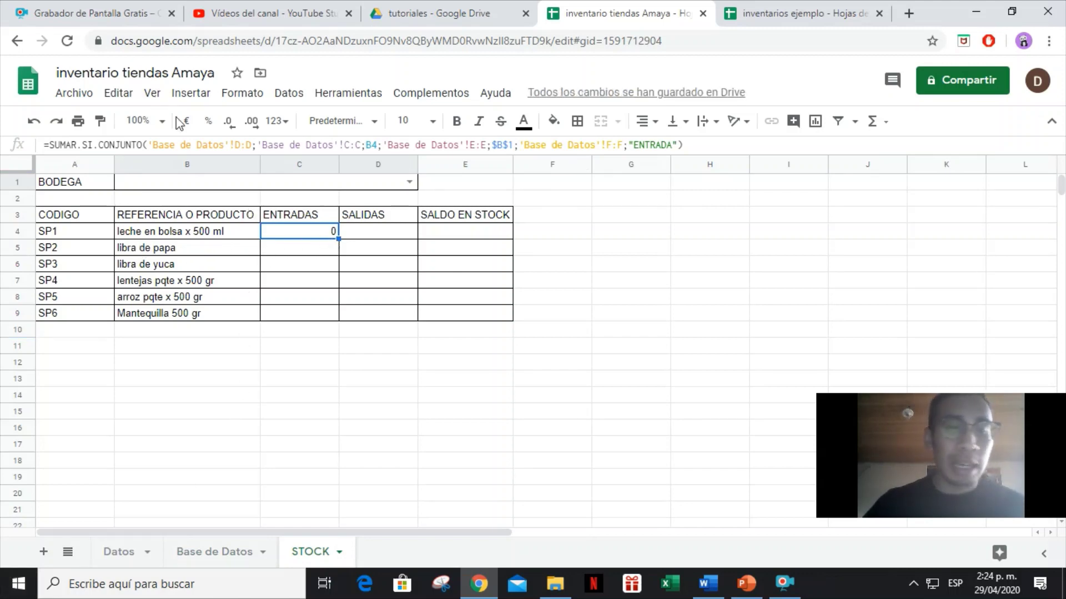
{"action": "left_click", "coordinate": [167, 192]}
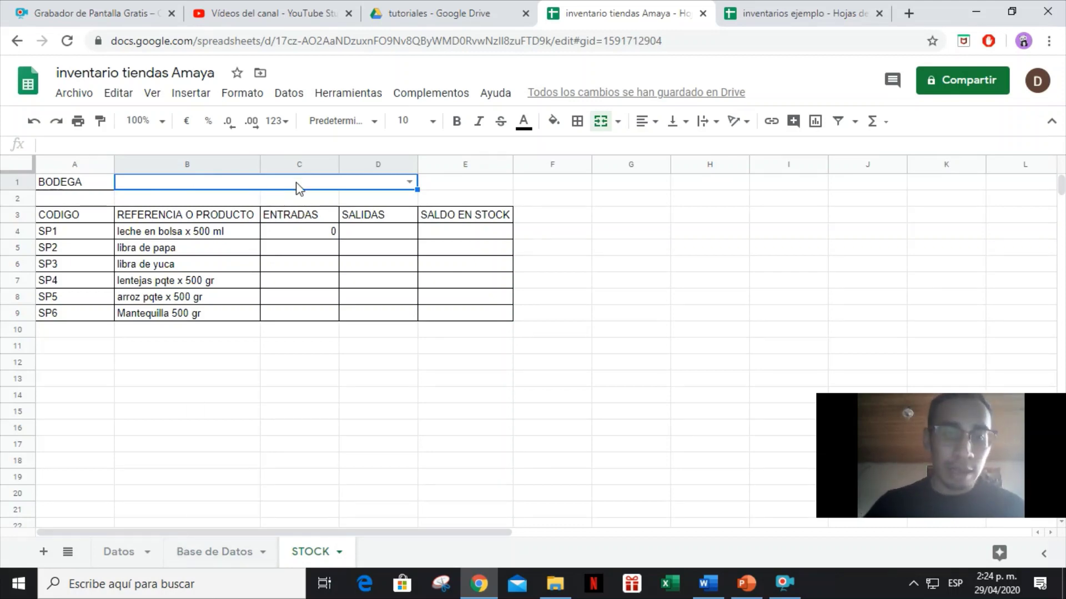
Copy the C4 ENTRADAS formula down to C9 and select its formula text.
{"action": "left_click", "coordinate": [210, 560]}
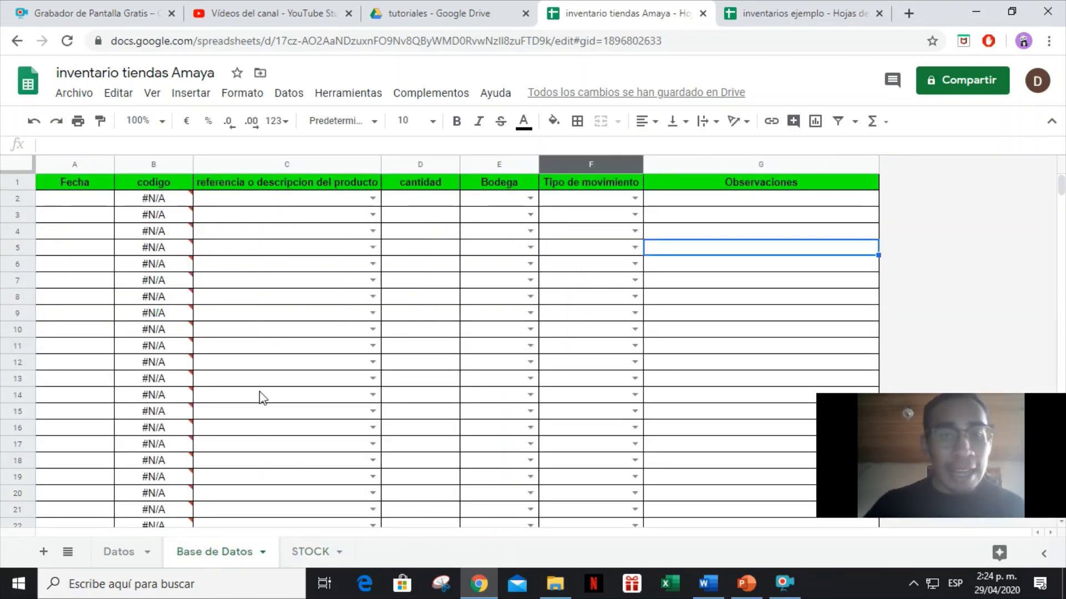
{"action": "left_click", "coordinate": [50, 253]}
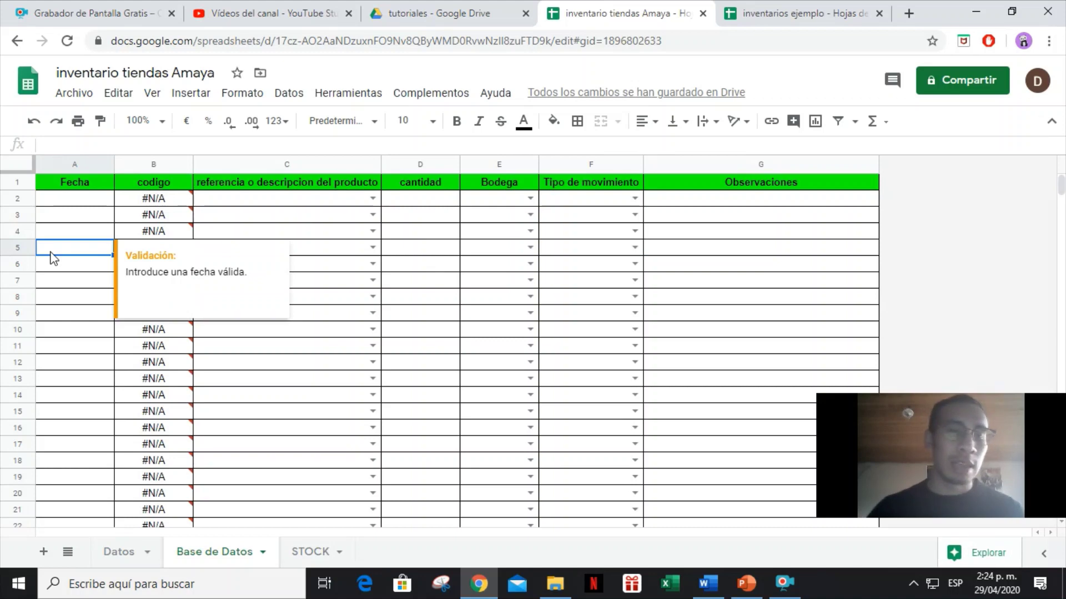
{"action": "key", "text": "Up"}
{"action": "key", "text": "Up"}
{"action": "key", "text": "Up"}
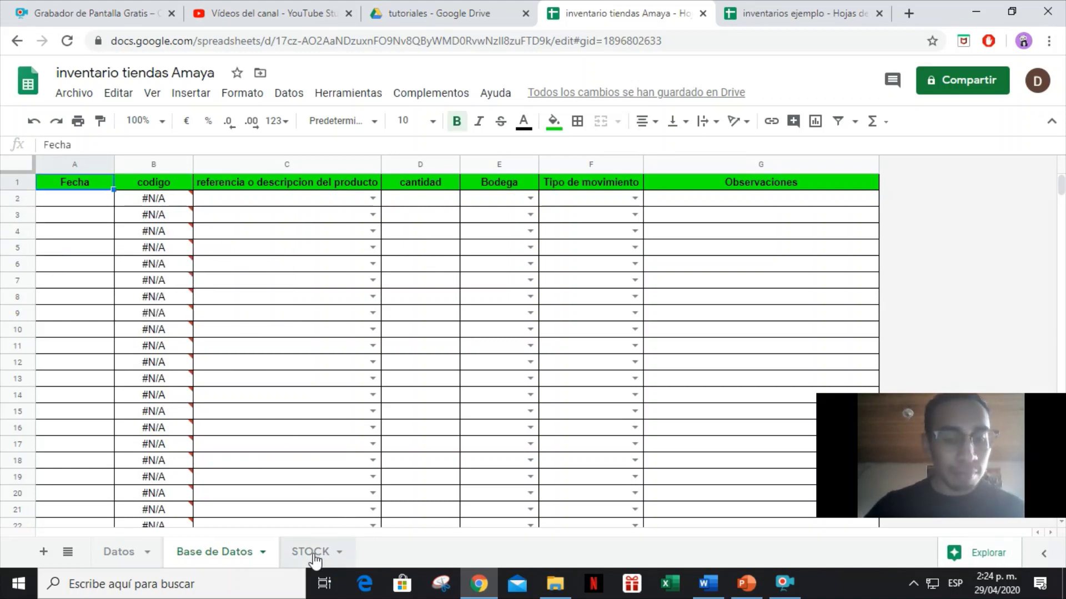
{"action": "left_click", "coordinate": [312, 554]}
{"action": "left_click", "coordinate": [333, 232]}
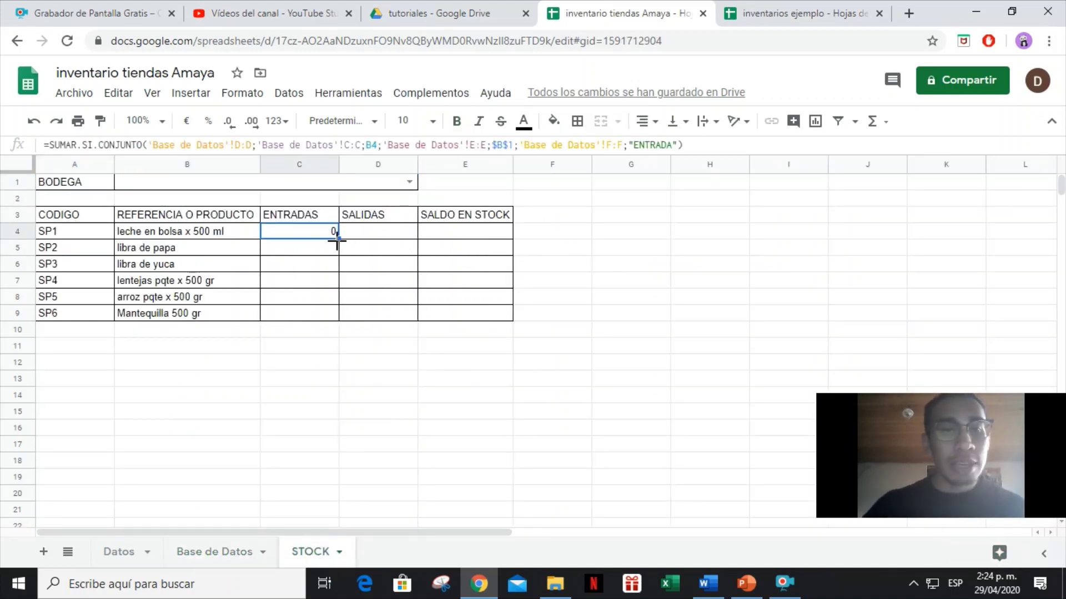
{"action": "left_click_drag", "start_coordinate": [337, 239], "coordinate": [337, 321]}
{"action": "left_click", "coordinate": [332, 233]}
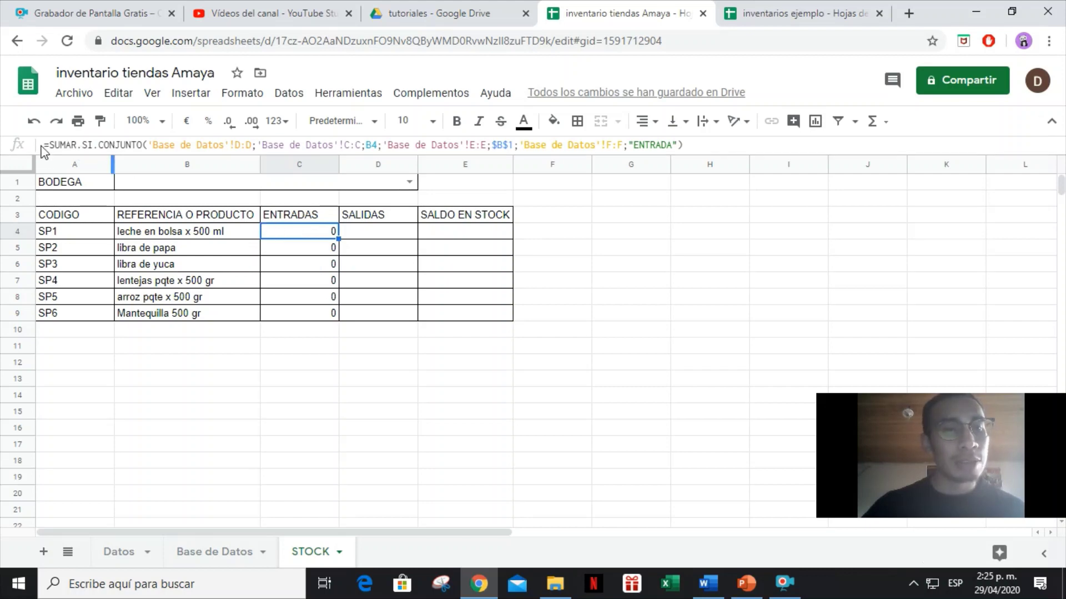
{"action": "left_click_drag", "start_coordinate": [686, 145], "coordinate": [158, 168]}
Copy the ENTRADAS formula text and paste it into SALIDAS cell D4.
{"action": "right_click", "coordinate": [179, 148]}
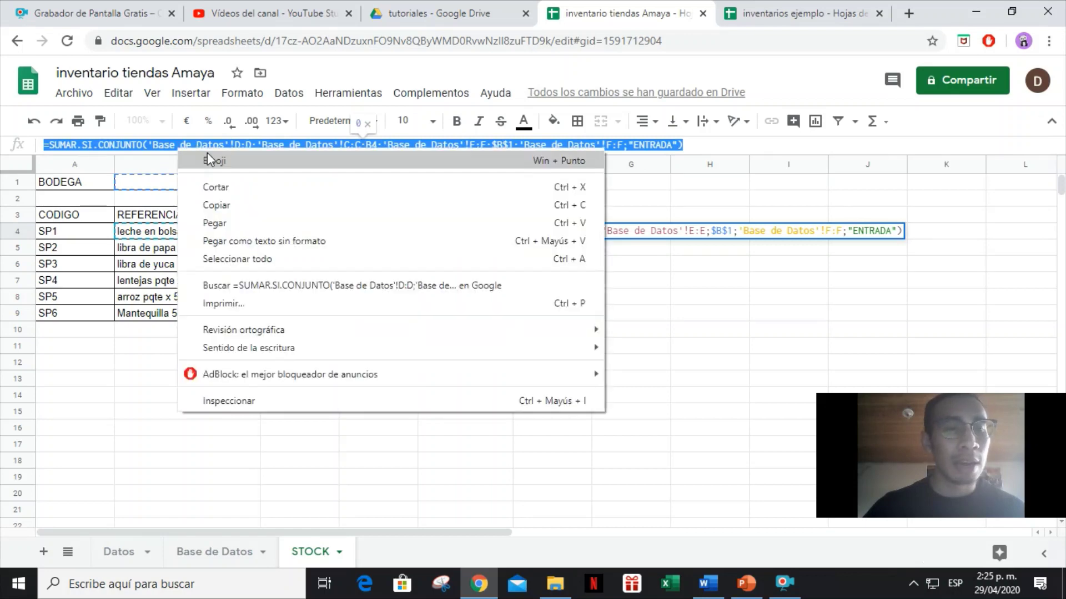
{"action": "left_click", "coordinate": [235, 205]}
{"action": "left_click", "coordinate": [391, 268]}
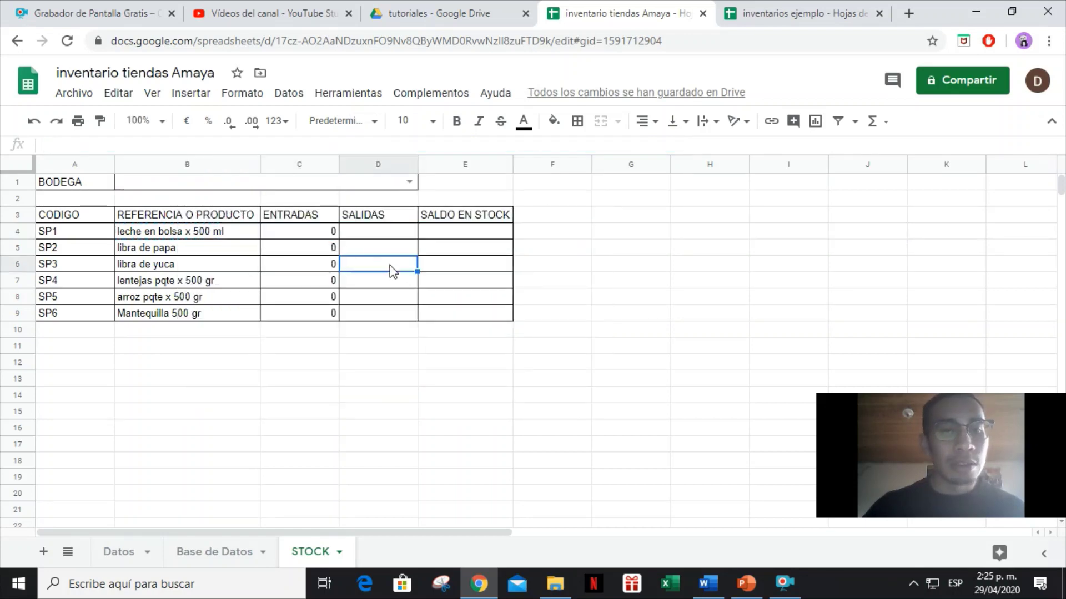
{"action": "left_click", "coordinate": [384, 231]}
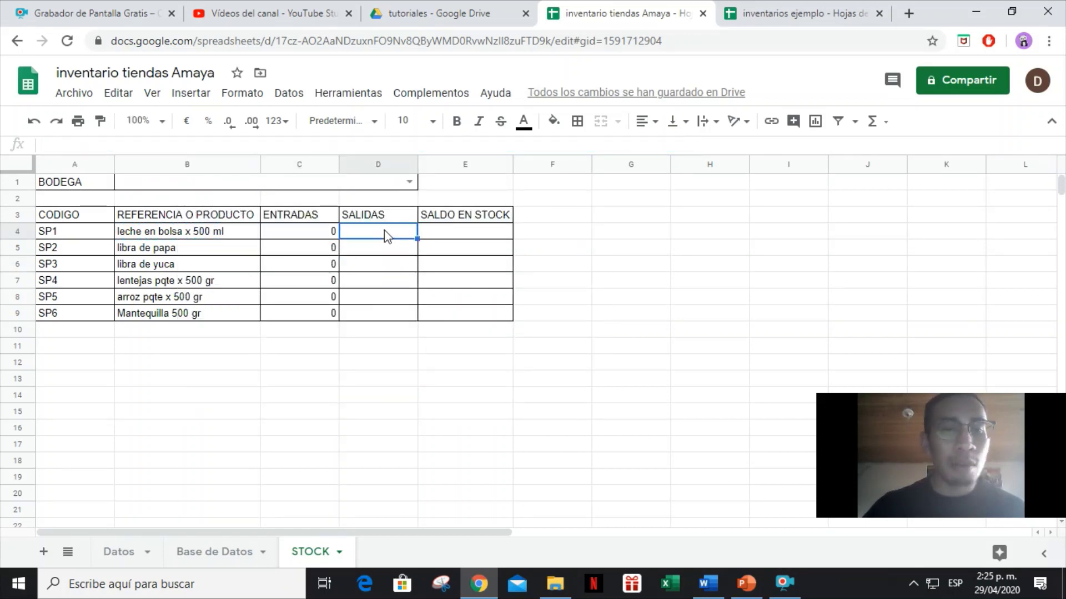
{"action": "double_click", "coordinate": [386, 232]}
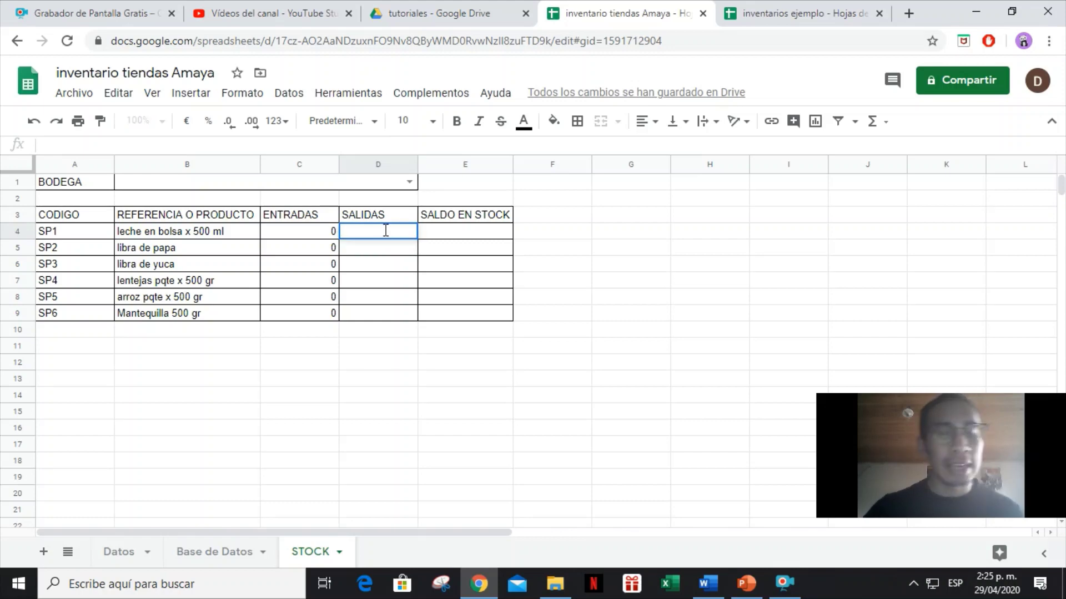
{"action": "key", "text": "ctrl+v"}
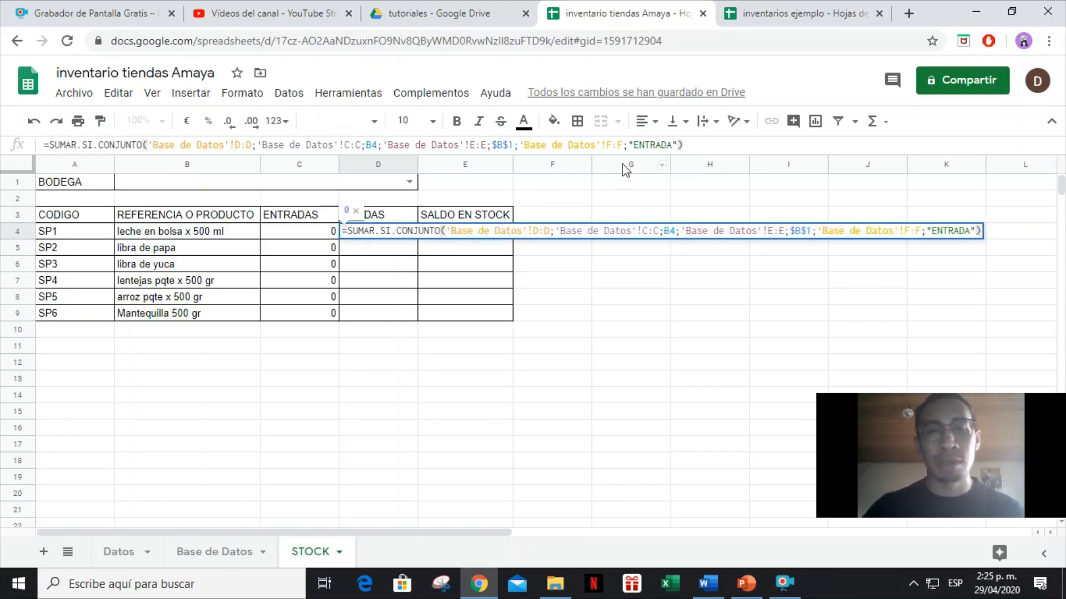
Replace the ENTRADA criterion with SALIDAS and fill the formula down to D9.
{"action": "left_click_drag", "start_coordinate": [633, 148], "coordinate": [671, 146]}
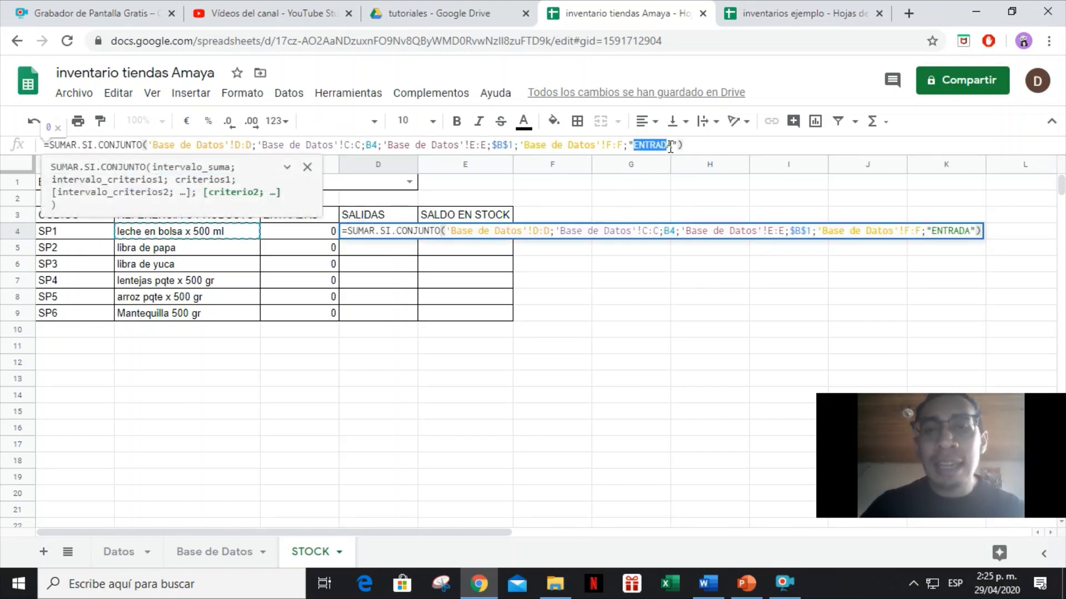
{"action": "type", "text": "SALIDAS"}
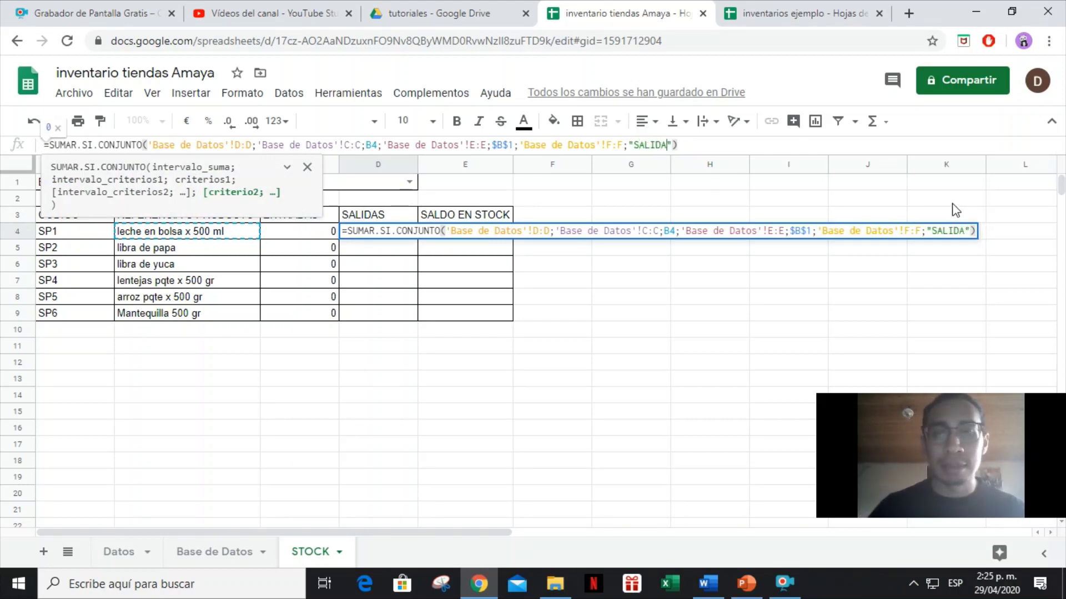
{"action": "key", "text": "Return"}
{"action": "left_click", "coordinate": [412, 231]}
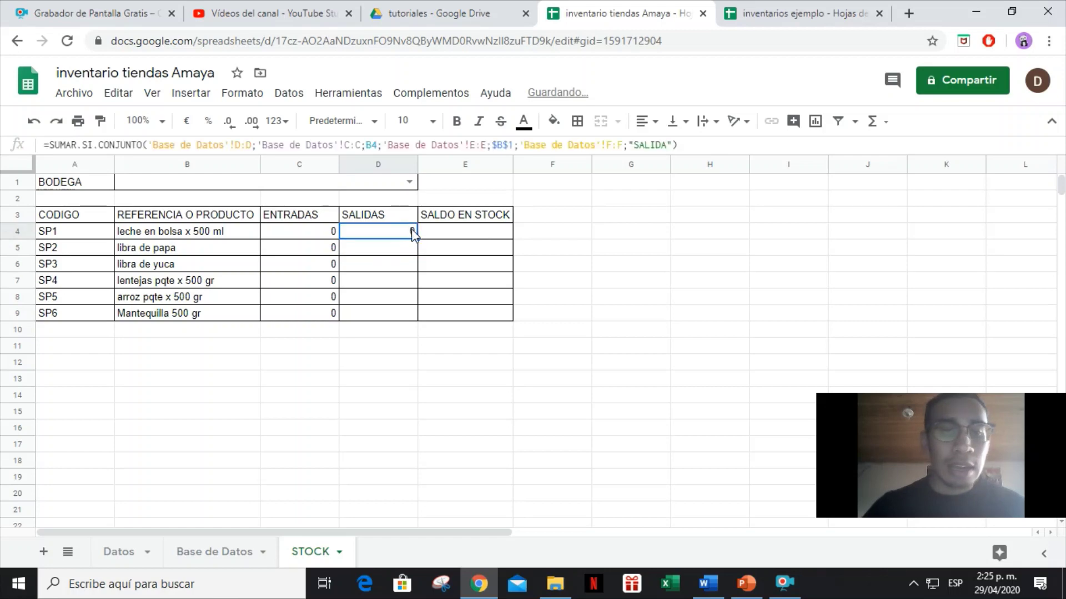
{"action": "left_click_drag", "start_coordinate": [417, 238], "coordinate": [416, 315]}
{"action": "left_click", "coordinate": [485, 236]}
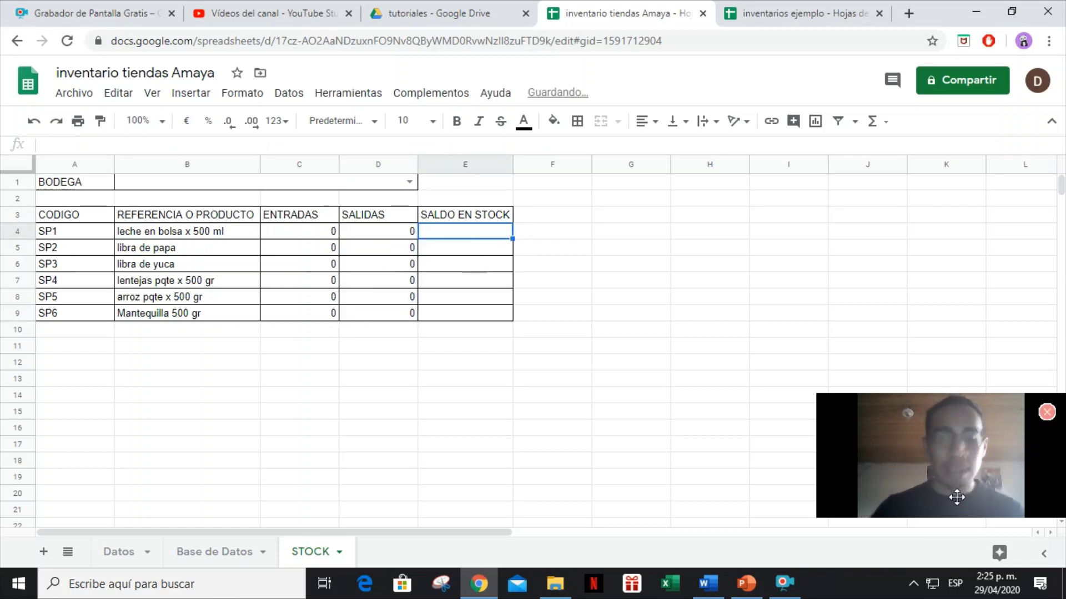
Enter =C4-D4 in E4 and fill the balance formula down to E9.
{"action": "type", "text": "="}
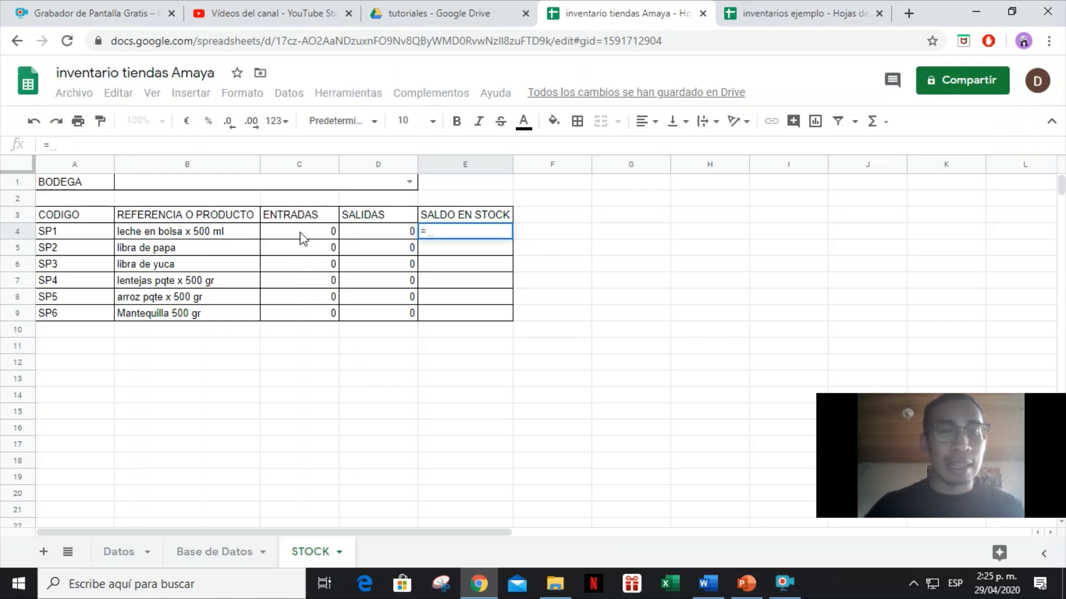
{"action": "left_click", "coordinate": [303, 239]}
{"action": "type", "text": "-"}
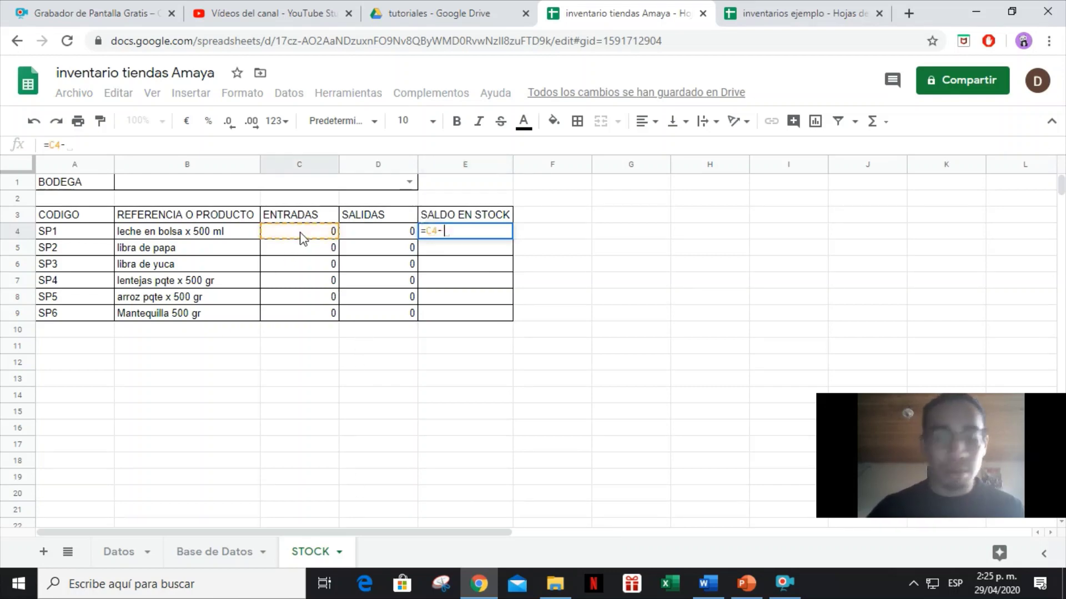
{"action": "left_click", "coordinate": [404, 236]}
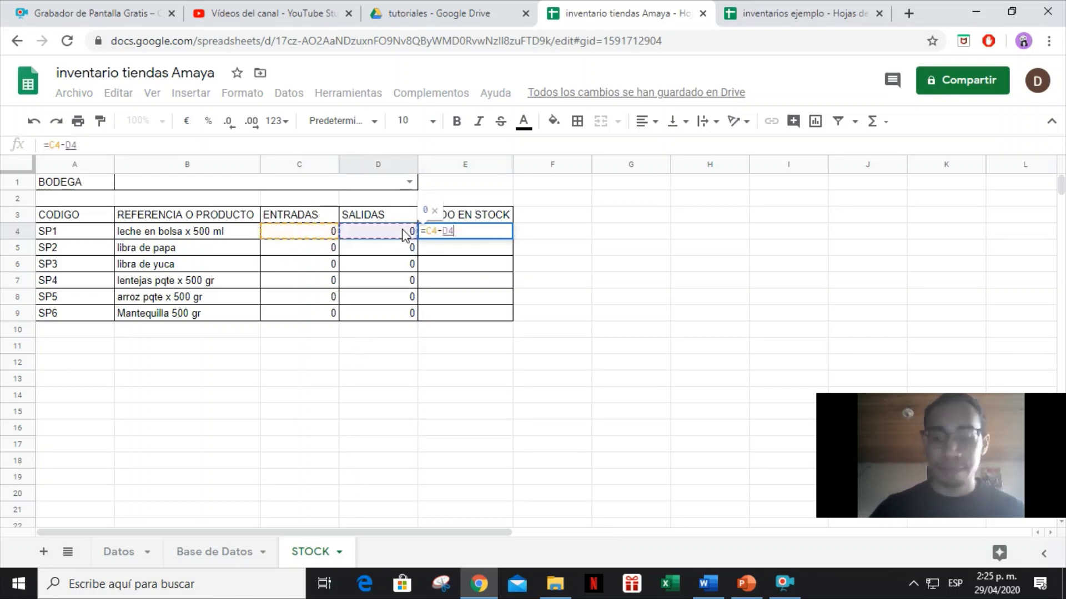
{"action": "key", "text": "Return"}
{"action": "left_click", "coordinate": [434, 239]}
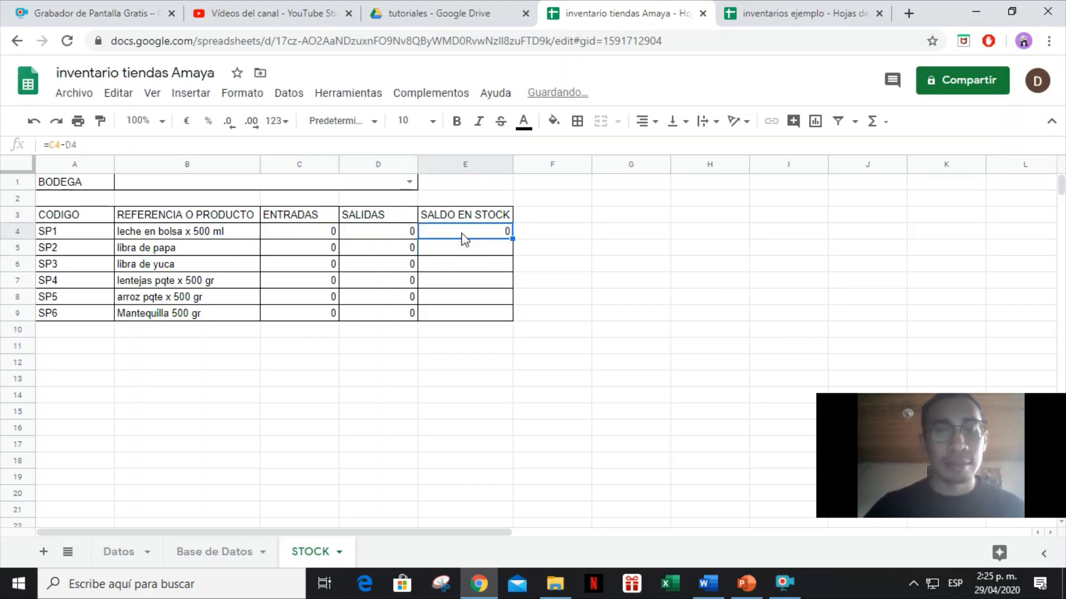
{"action": "left_click_drag", "start_coordinate": [512, 238], "coordinate": [522, 322]}
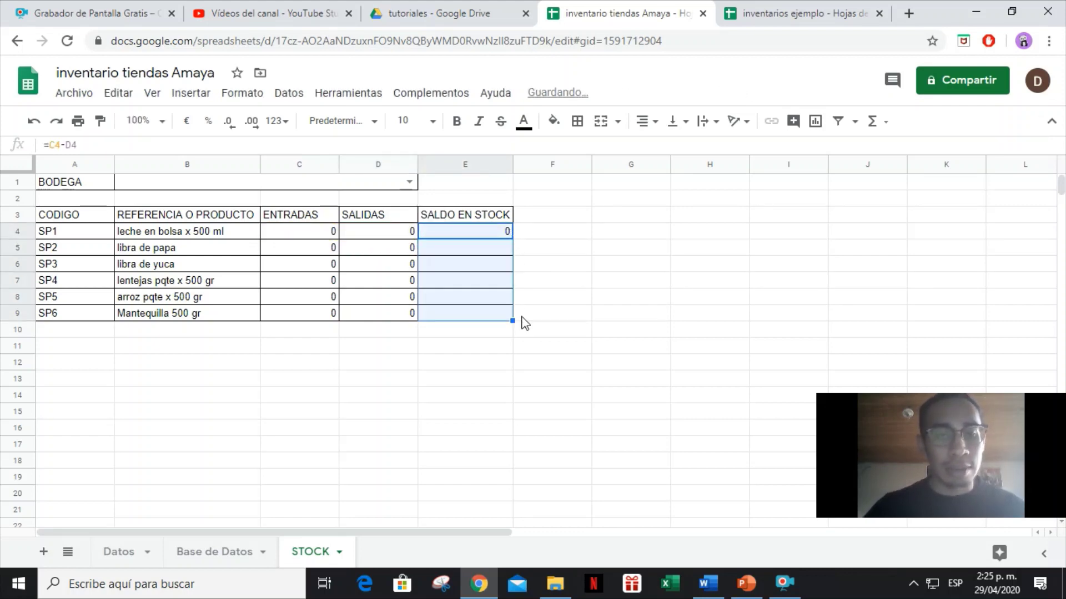
{"action": "left_click", "coordinate": [607, 309]}
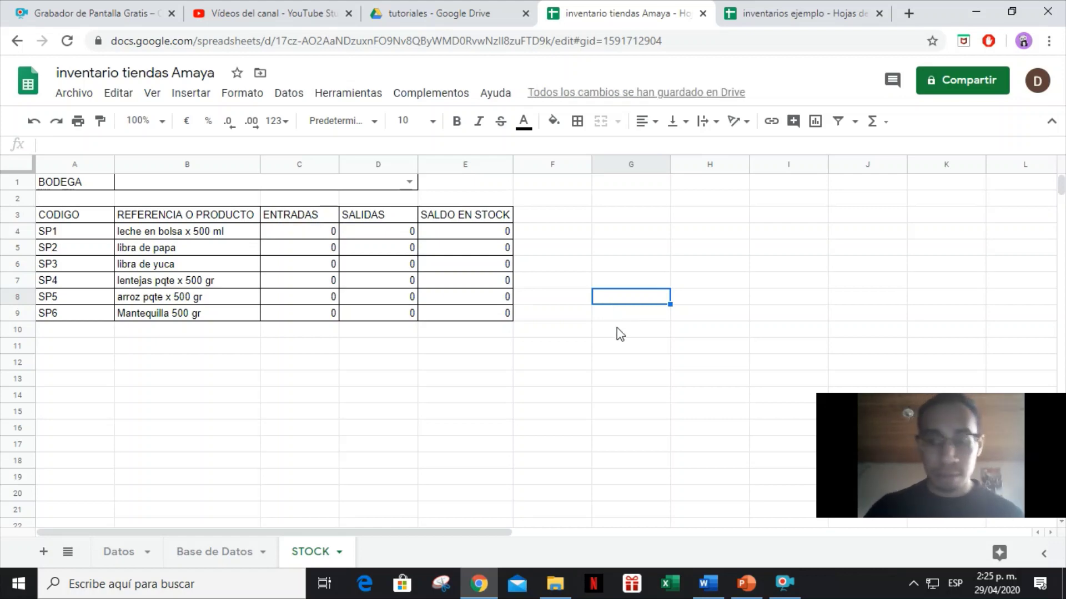
In Base de Datos row 2, enter date 29/04/2020, product leche en bolsa x 500 ml, quantity 100.
{"action": "left_click", "coordinate": [207, 546]}
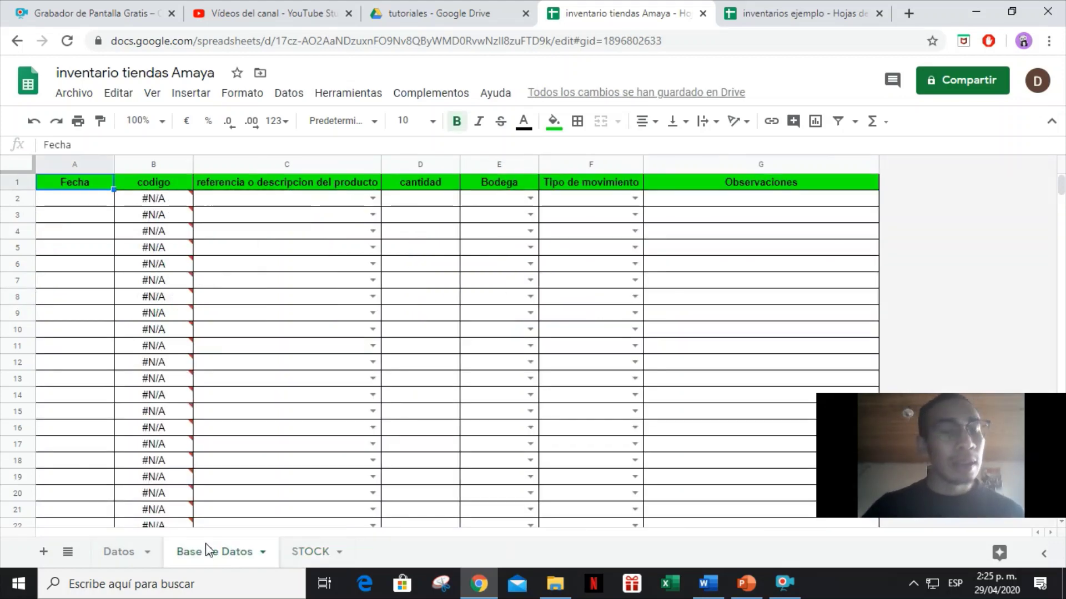
{"action": "left_click", "coordinate": [98, 200]}
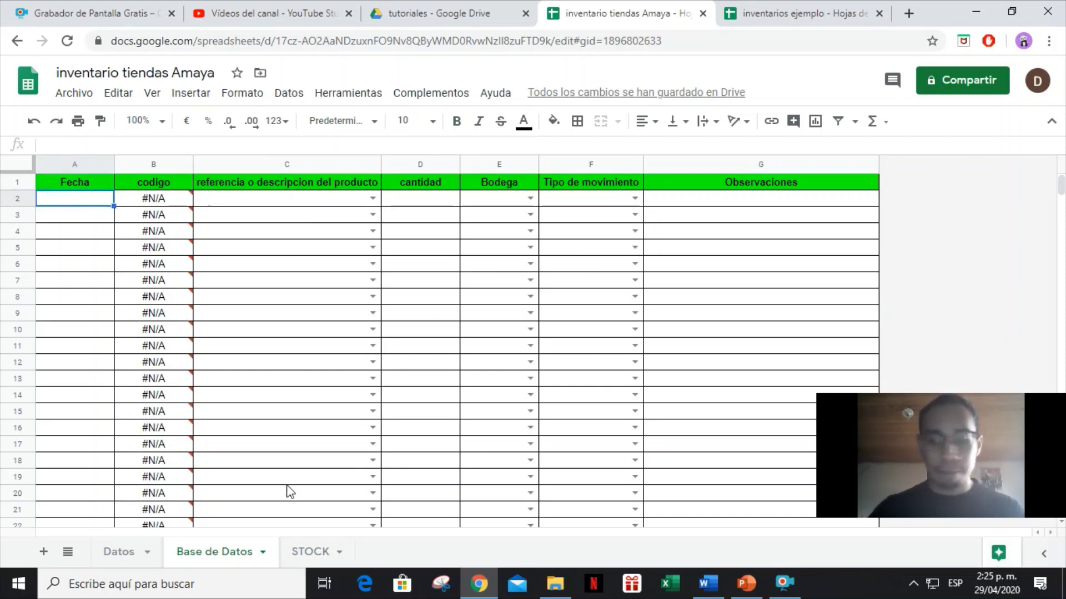
{"action": "type", "text": "29"}
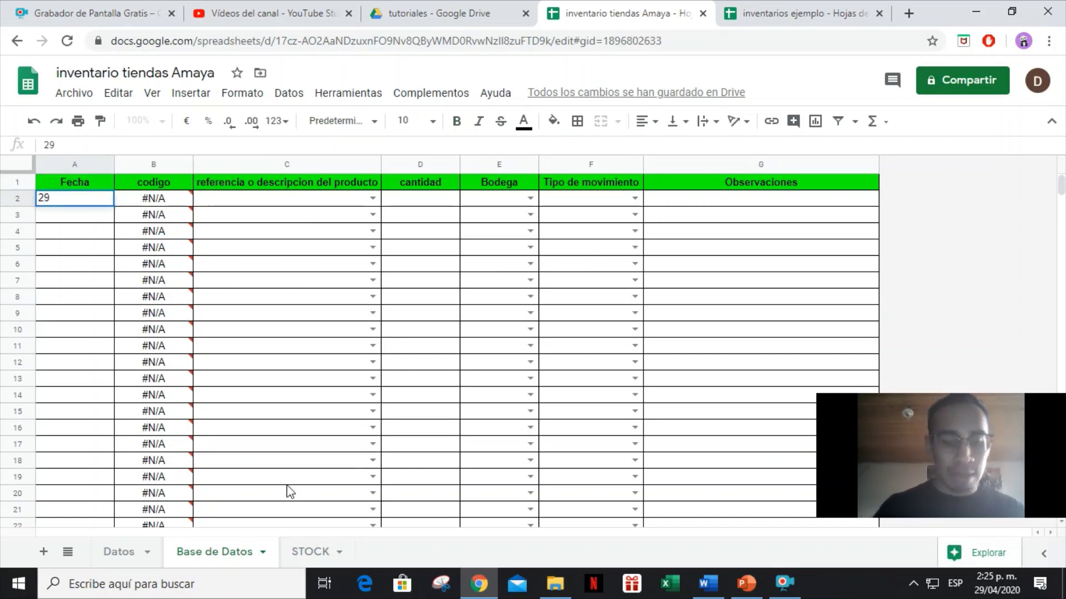
{"action": "type", "text": "/04/"}
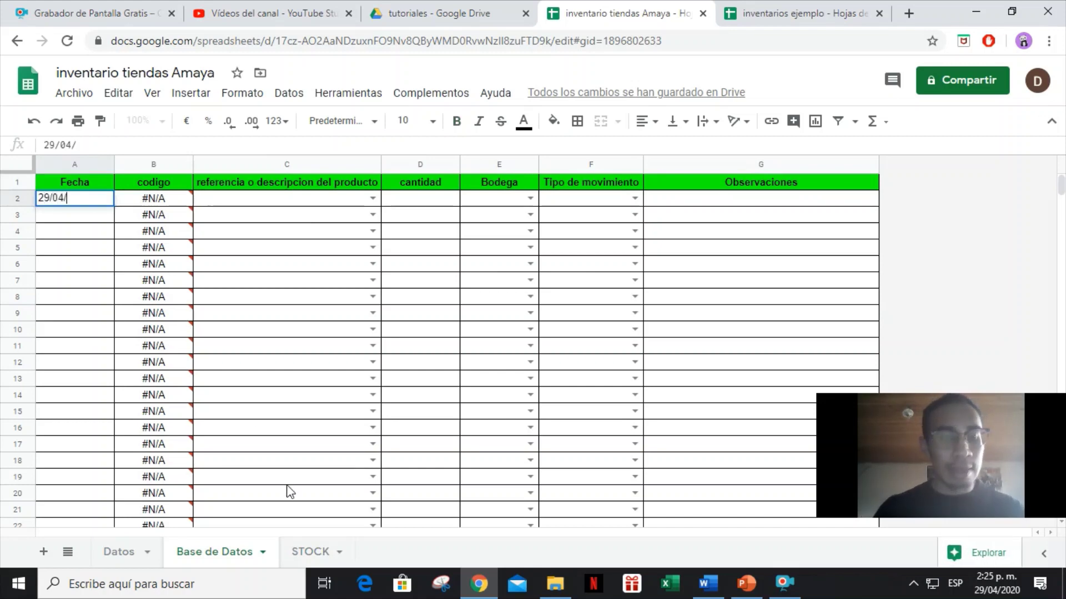
{"action": "type", "text": "2020"}
{"action": "key", "text": "Tab"}
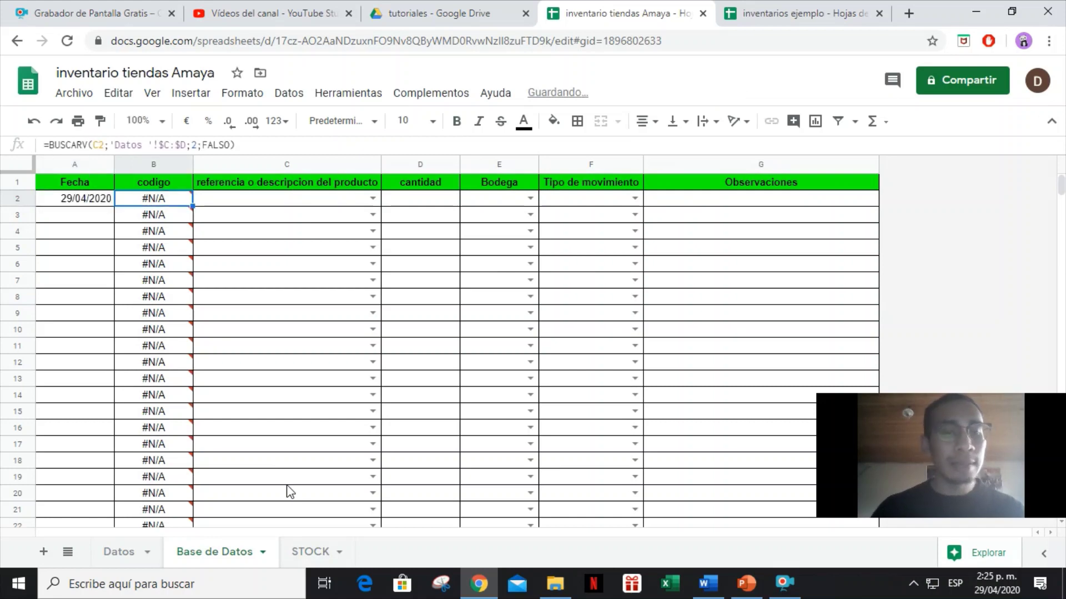
{"action": "key", "text": "Tab"}
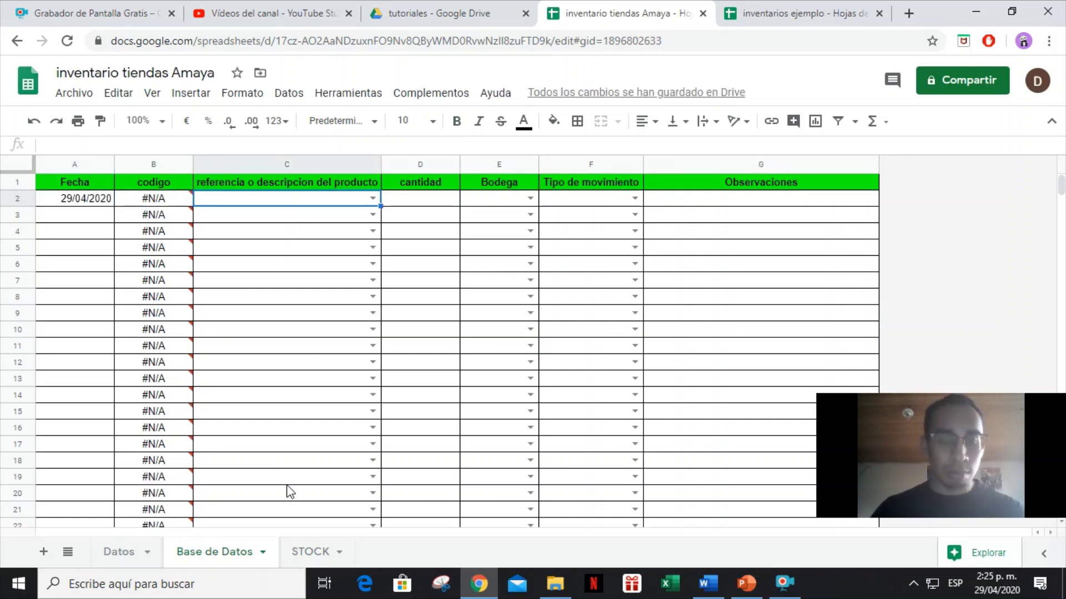
{"action": "key", "text": "Left"}
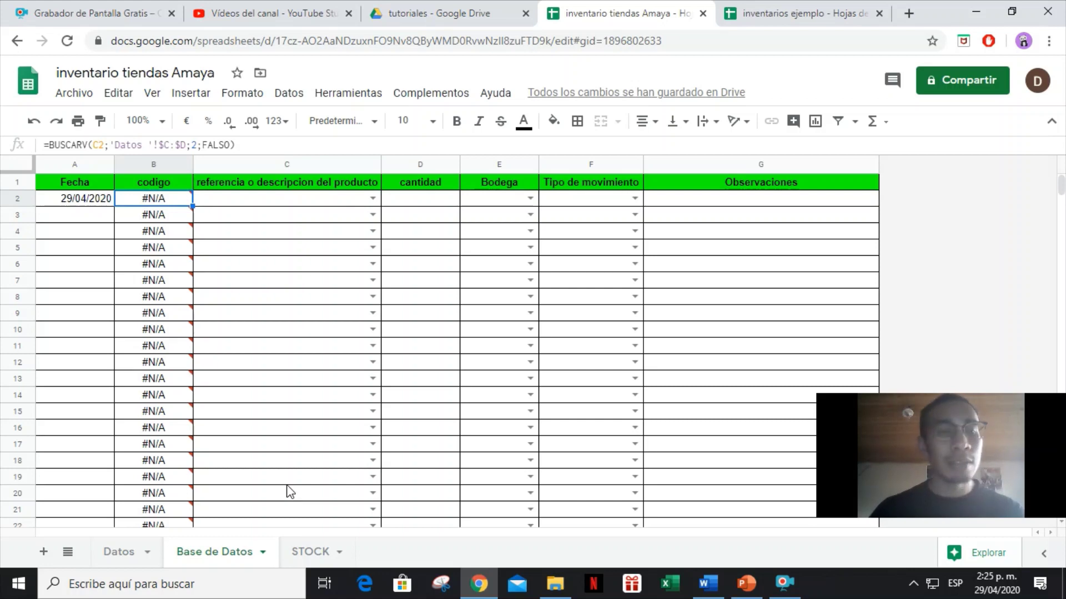
{"action": "key", "text": "Tab"}
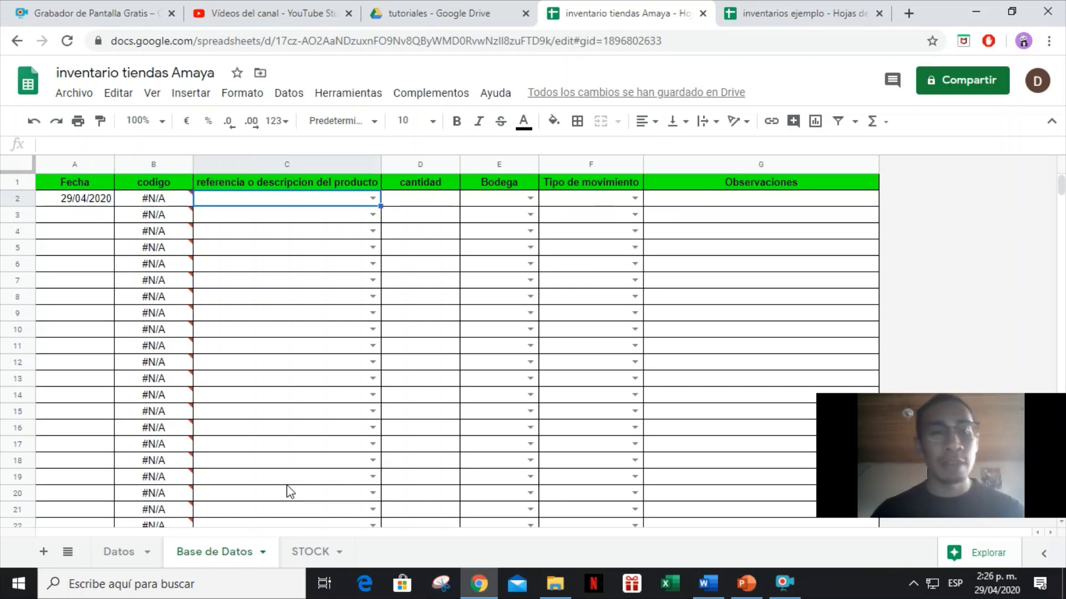
{"action": "type", "text": "LECE"}
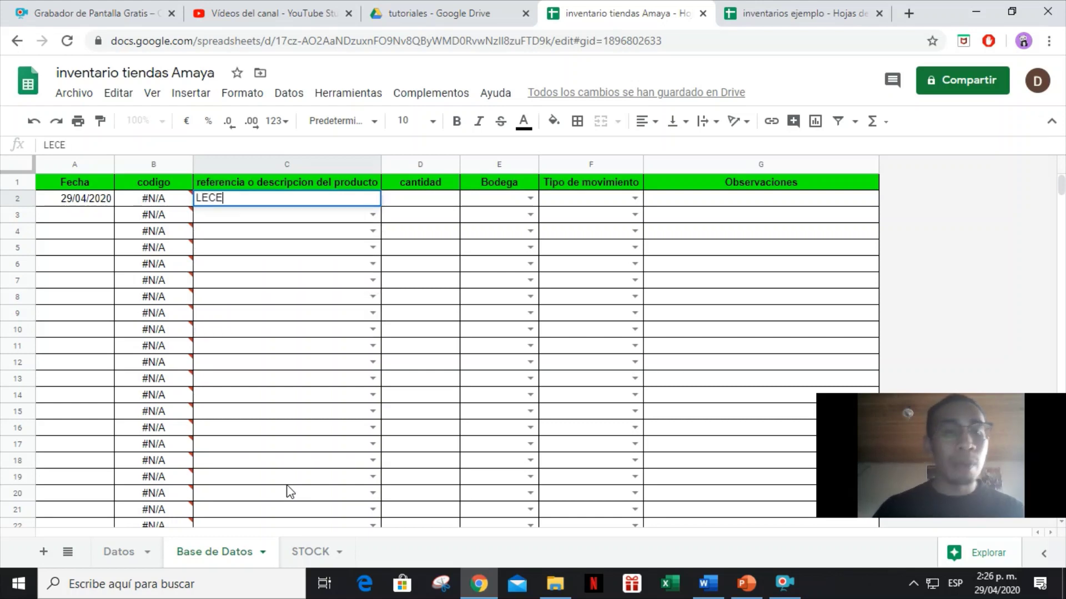
{"action": "key", "text": "Tab"}
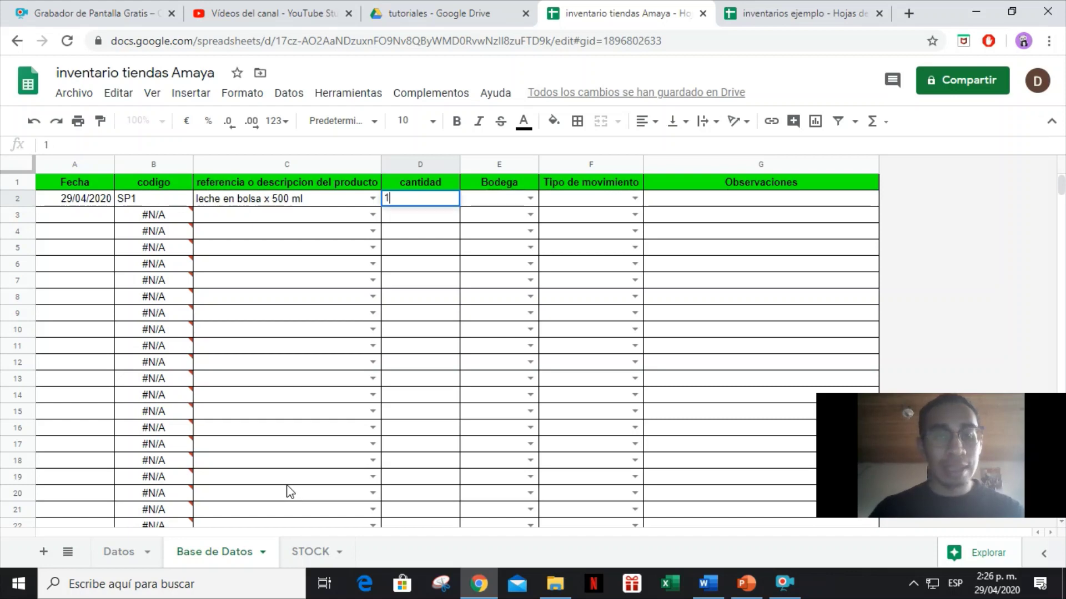
{"action": "type", "text": "100"}
{"action": "key", "text": "Tab"}
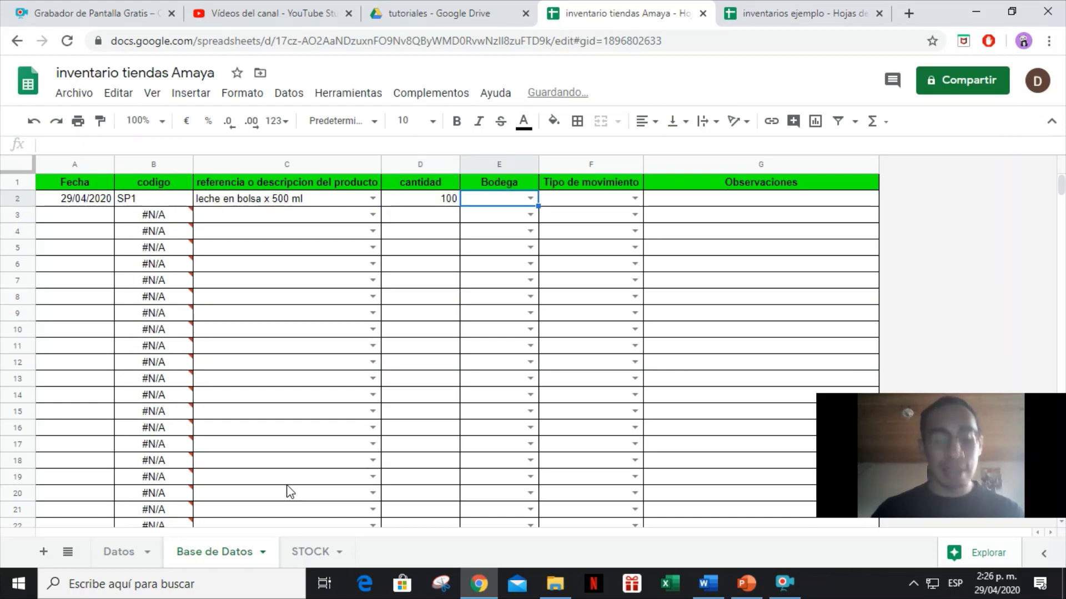
Set bodega FUNZA, movement ENTRADA, and an observation citing FACTURA DE COMPRA 001.
{"action": "type", "text": "FUNZA"}
{"action": "key", "text": "Tab"}
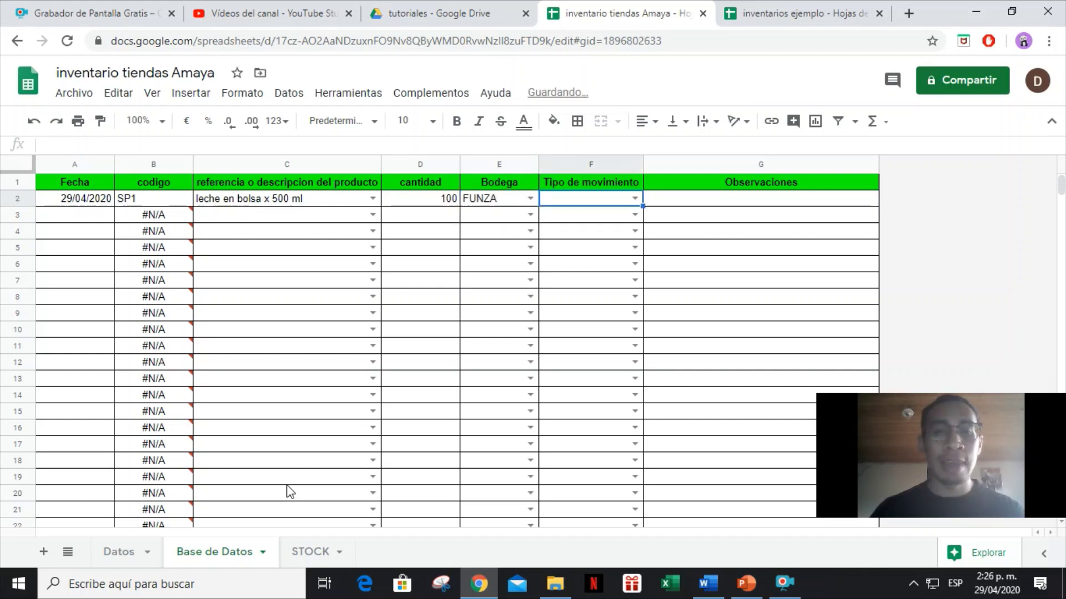
{"action": "type", "text": "ENTRA"}
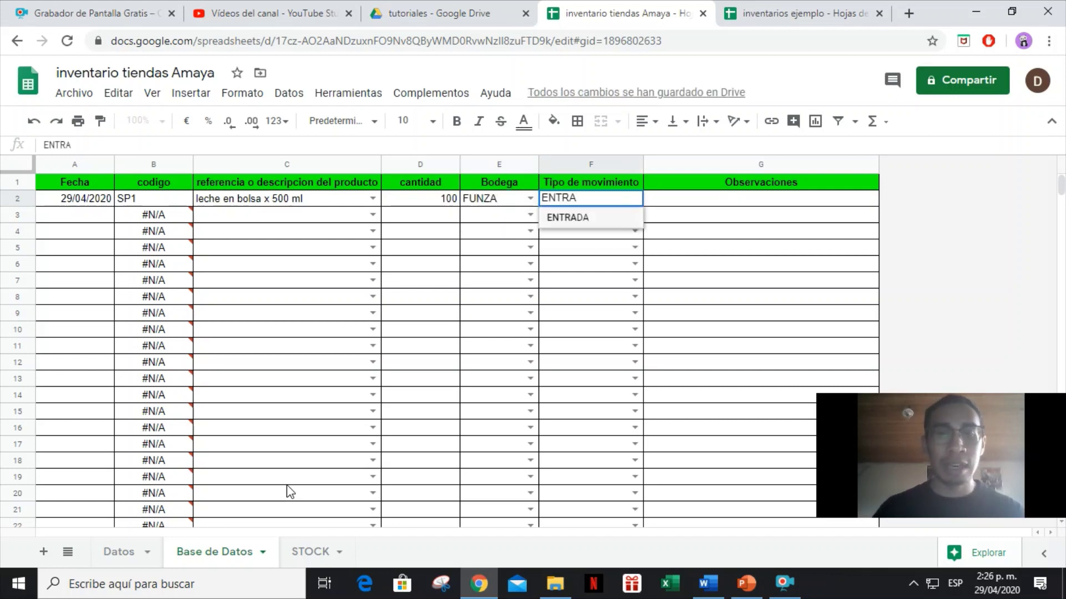
{"action": "key", "text": "Tab"}
{"action": "key", "text": "Left"}
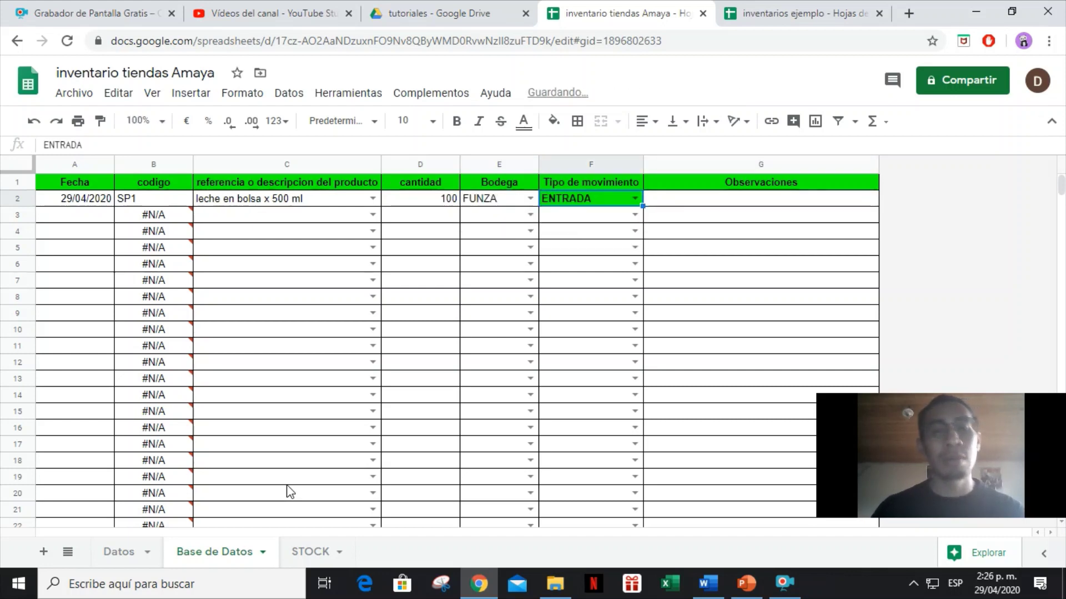
{"action": "key", "text": "Right"}
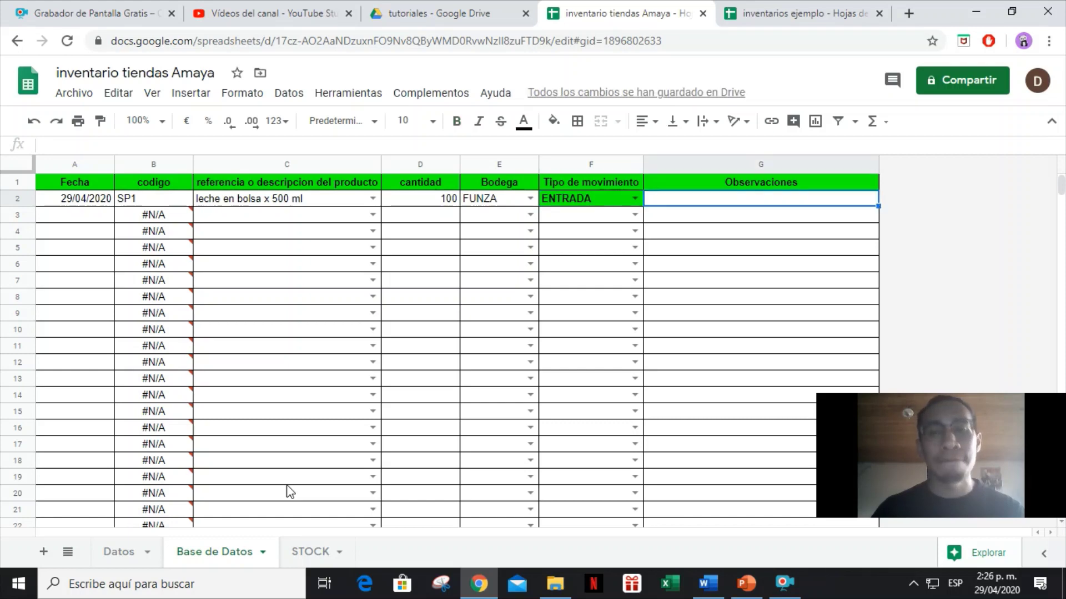
{"action": "type", "text": "FACT"}
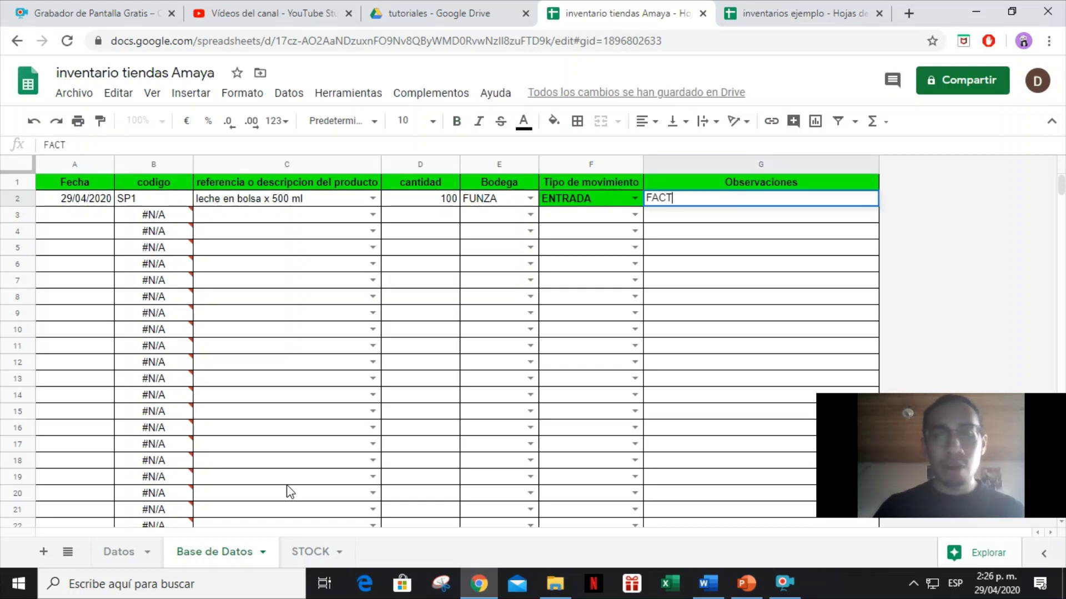
{"action": "type", "text": "URA DE COMPRA"}
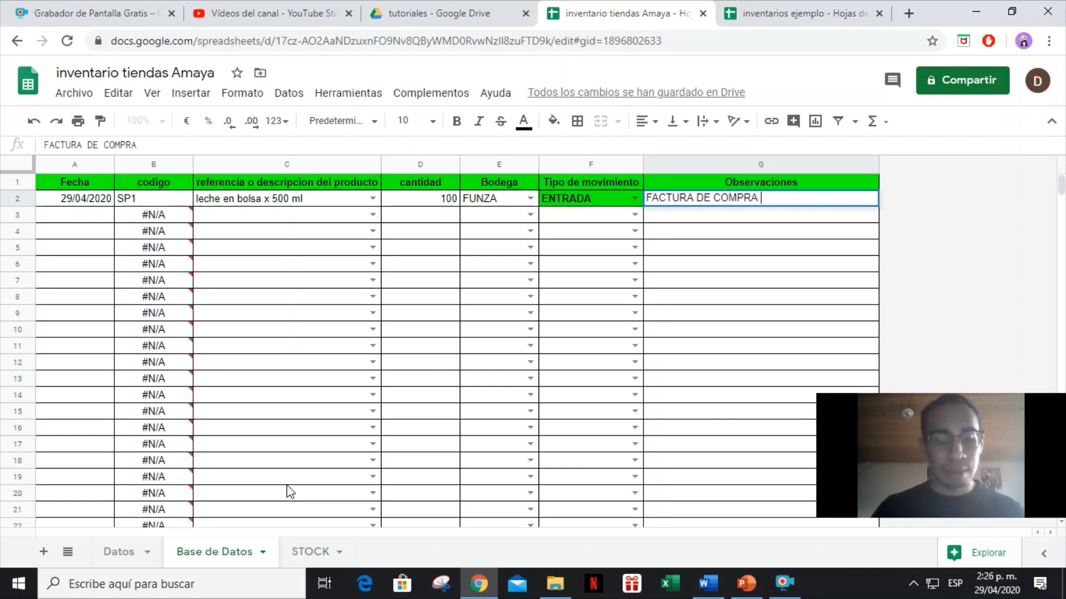
{"action": "type", "text": " 001"}
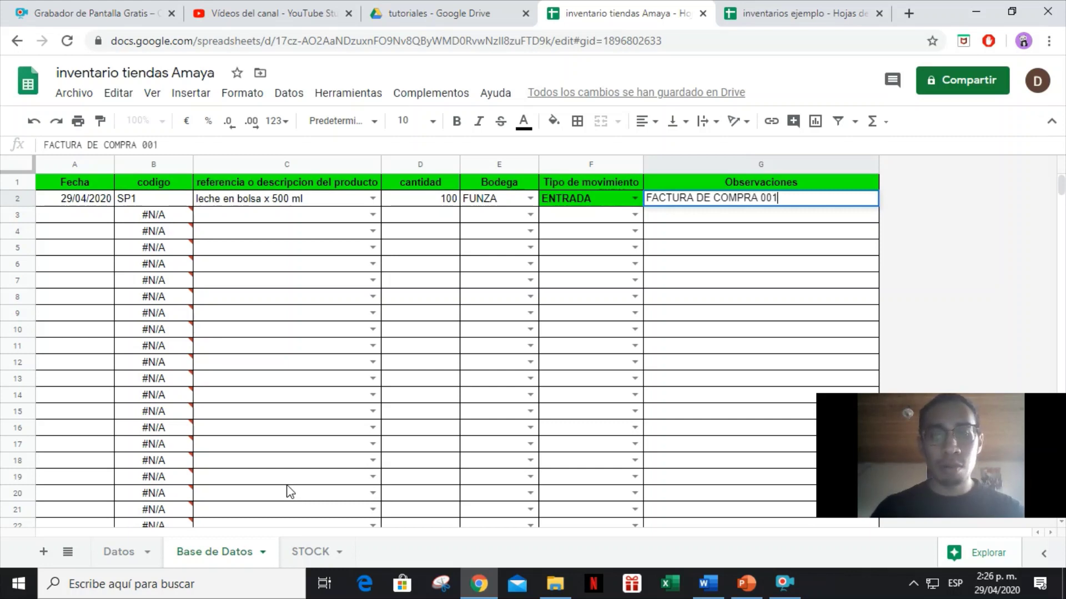
{"action": "type", "text": " DE COL"}
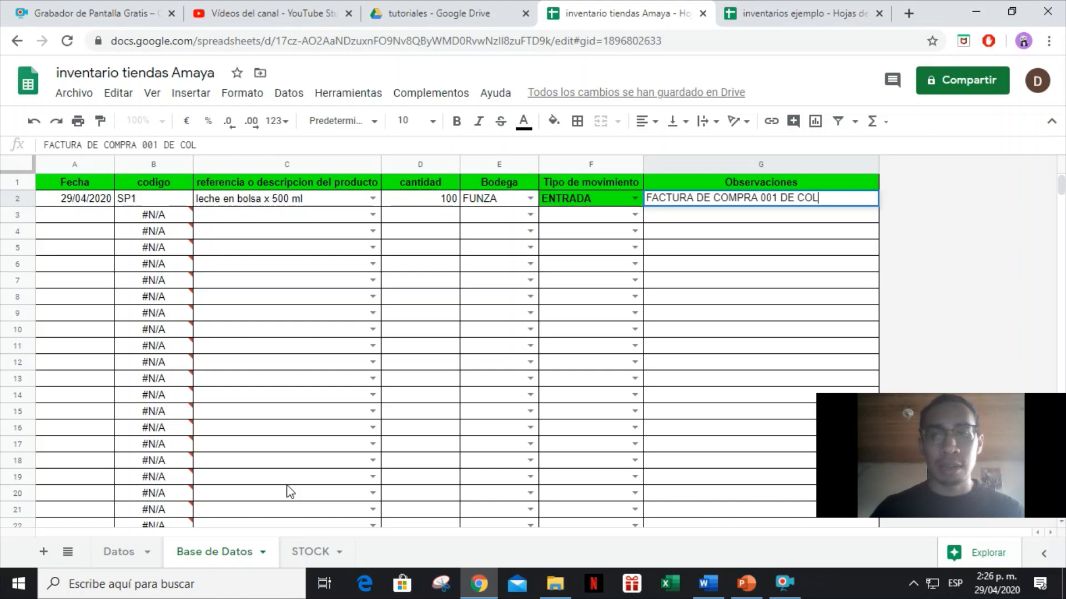
{"action": "key", "text": "BackSpace"}
{"action": "key", "text": "BackSpace"}
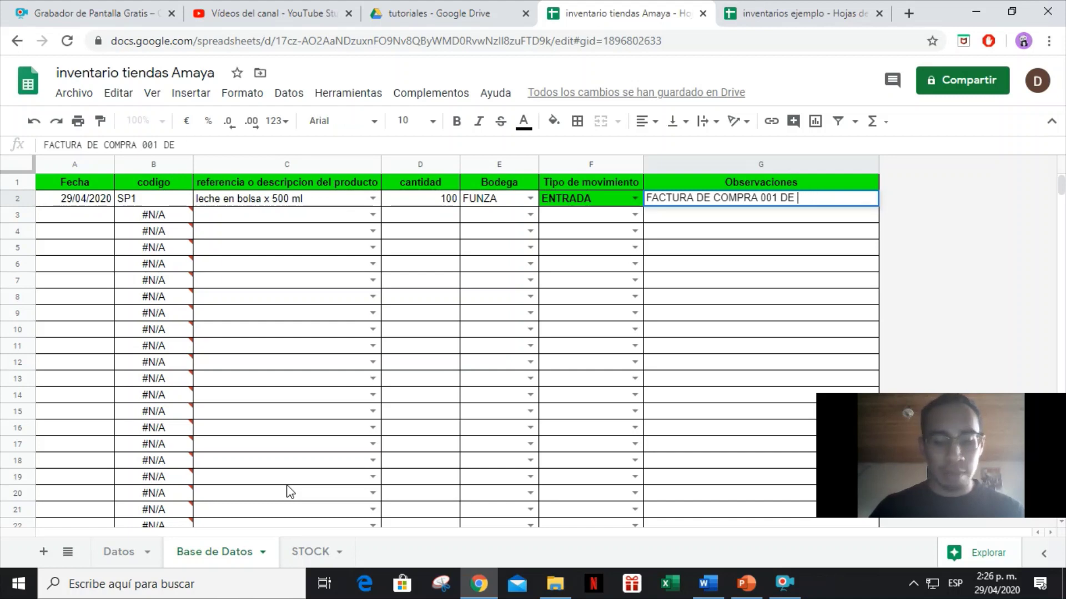
{"action": "type", "text": "LECHE"}
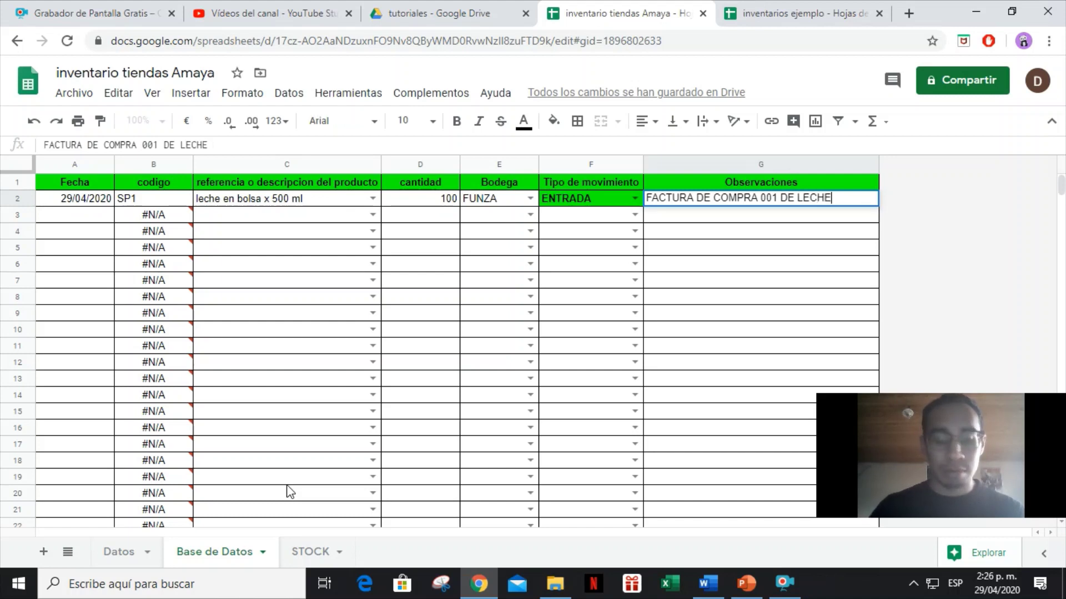
{"action": "type", "text": " LA VA"}
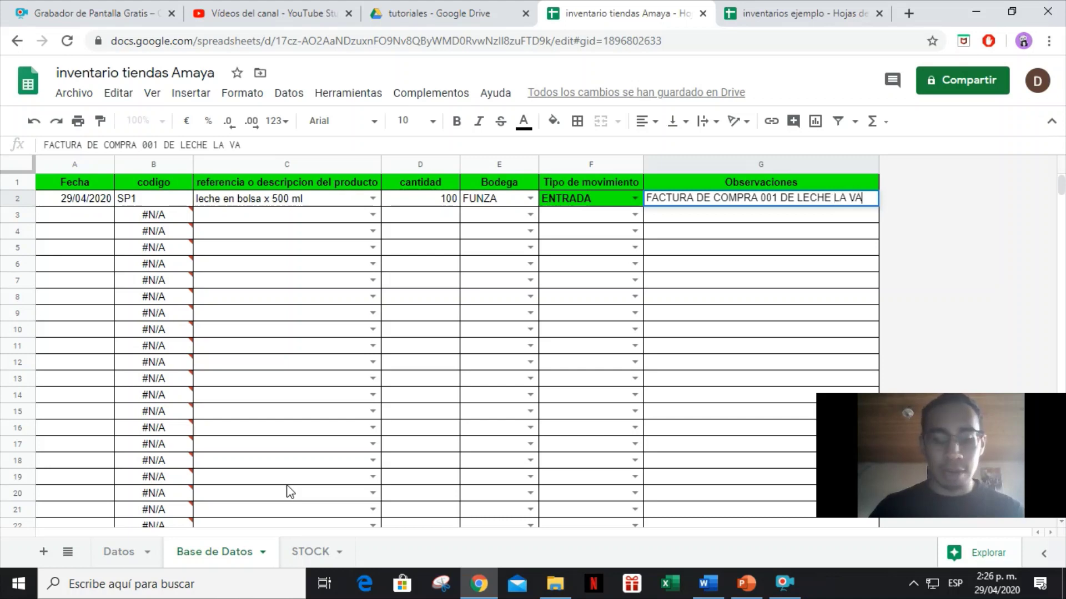
{"action": "type", "text": "CA LOLA"}
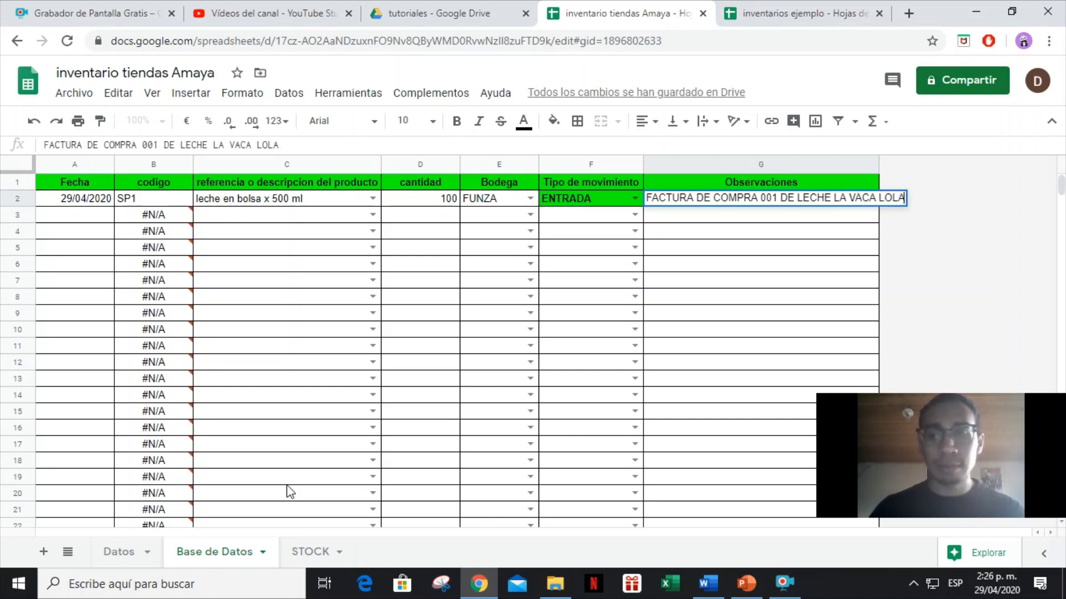
{"action": "key", "text": "Return"}
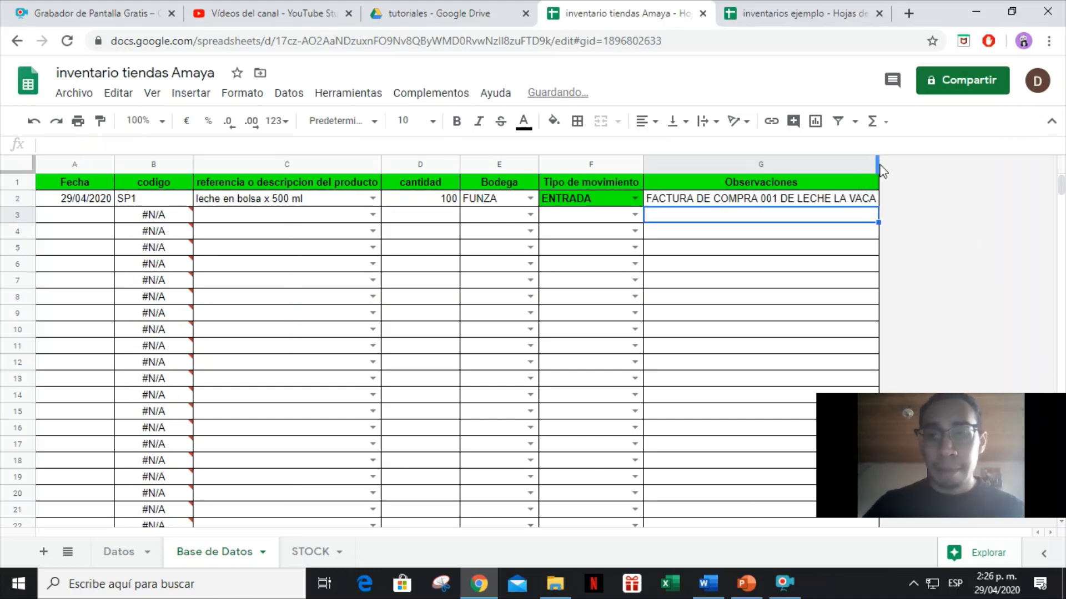
Widen column G, then copy the 29/04/2020 date into A3 and the invoice note into G3.
{"action": "double_click", "coordinate": [877, 163]}
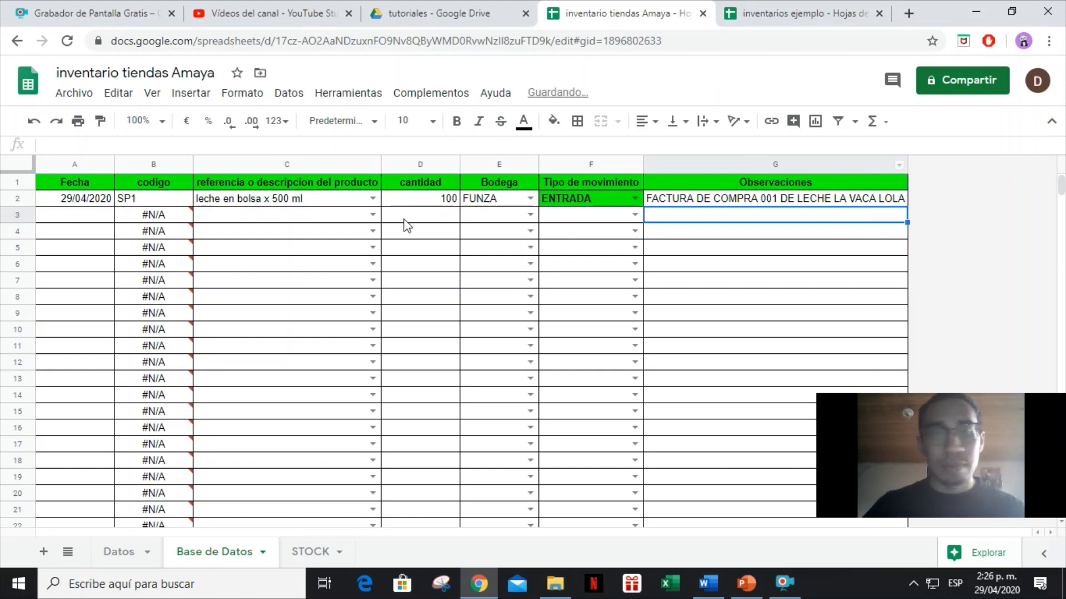
{"action": "left_click", "coordinate": [76, 222]}
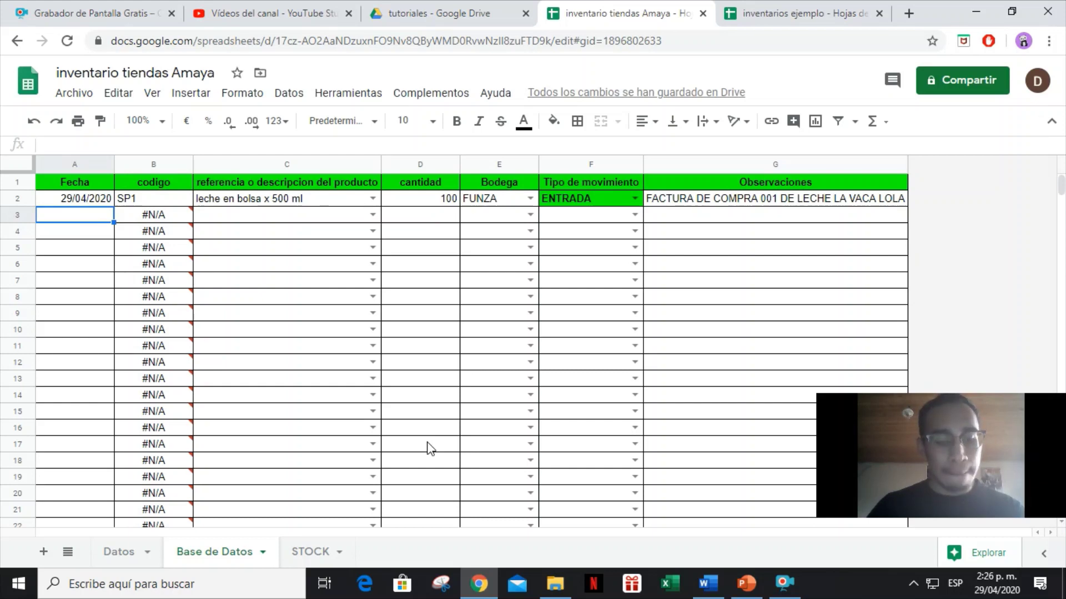
{"action": "key", "text": "Up"}
{"action": "key", "text": "ctrl+c"}
{"action": "key", "text": "Down"}
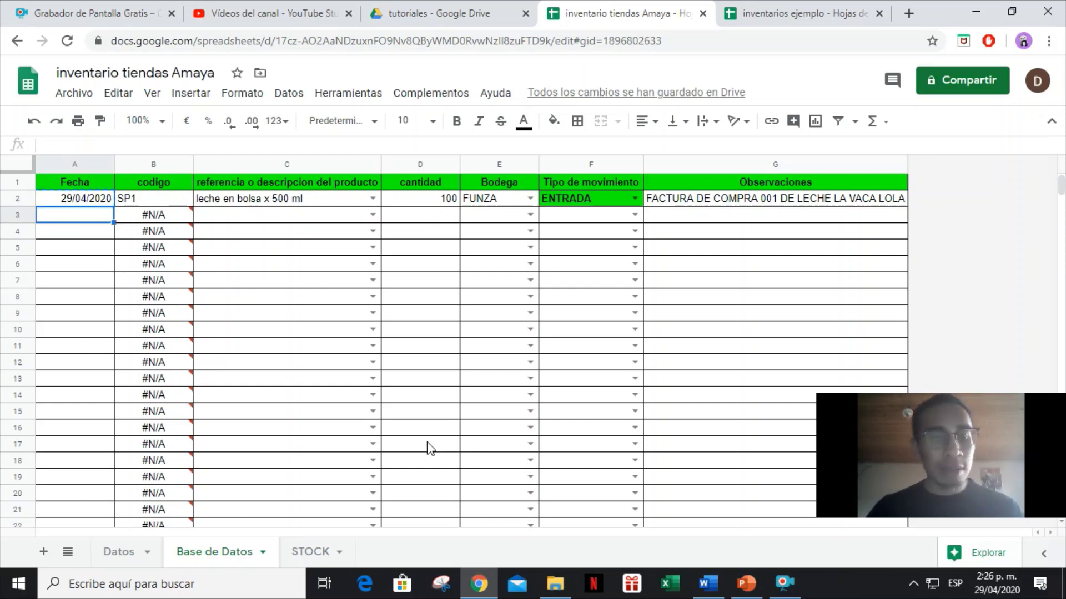
{"action": "key", "text": "ctrl+v"}
{"action": "key", "text": "Right"}
{"action": "key", "text": "Right"}
{"action": "key", "text": "Right"}
{"action": "key", "text": "Right"}
{"action": "key", "text": "Right"}
{"action": "key", "text": "Right"}
{"action": "key", "text": "Up"}
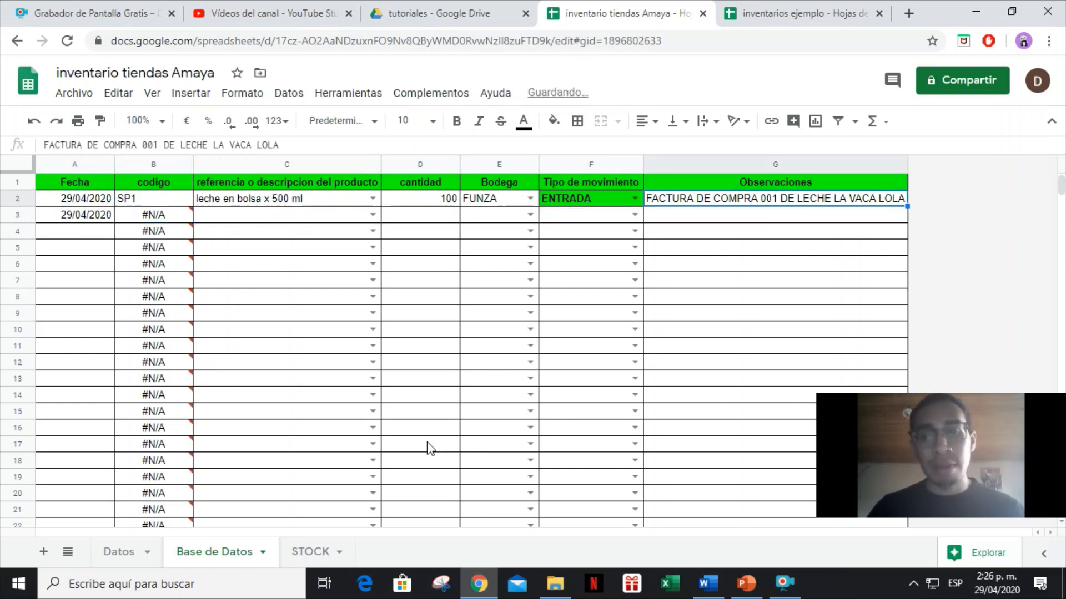
{"action": "key", "text": "Down"}
{"action": "key", "text": "ctrl+v"}
Copy the FUNZA bodega from E2 into E3.
{"action": "key", "text": "Left"}
{"action": "key", "text": "Left"}
{"action": "key", "text": "Up"}
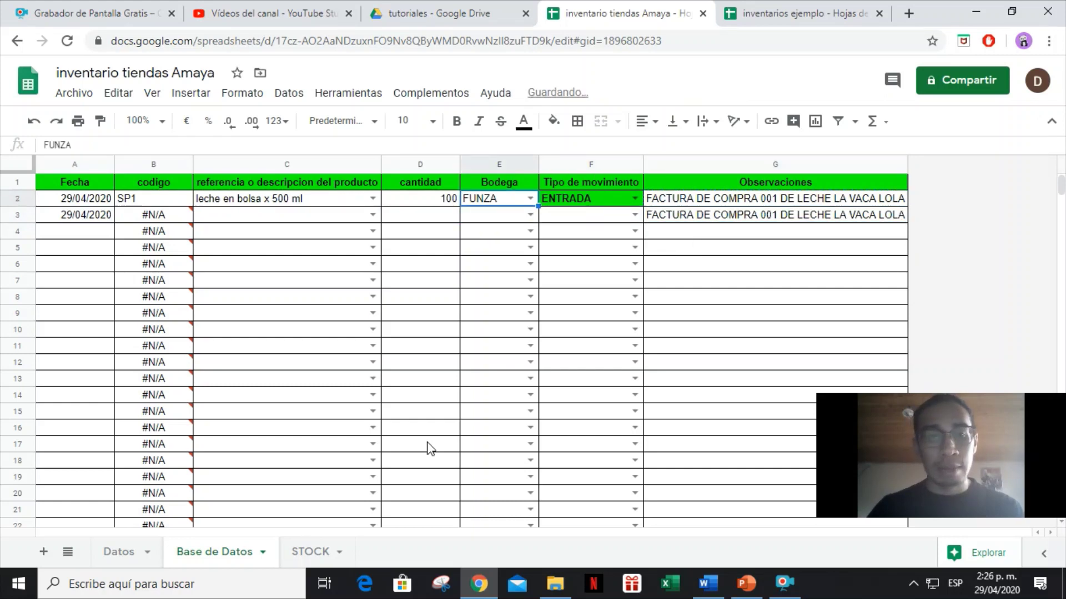
{"action": "key", "text": "Down"}
{"action": "key", "text": "ctrl+v"}
{"action": "key", "text": "Up"}
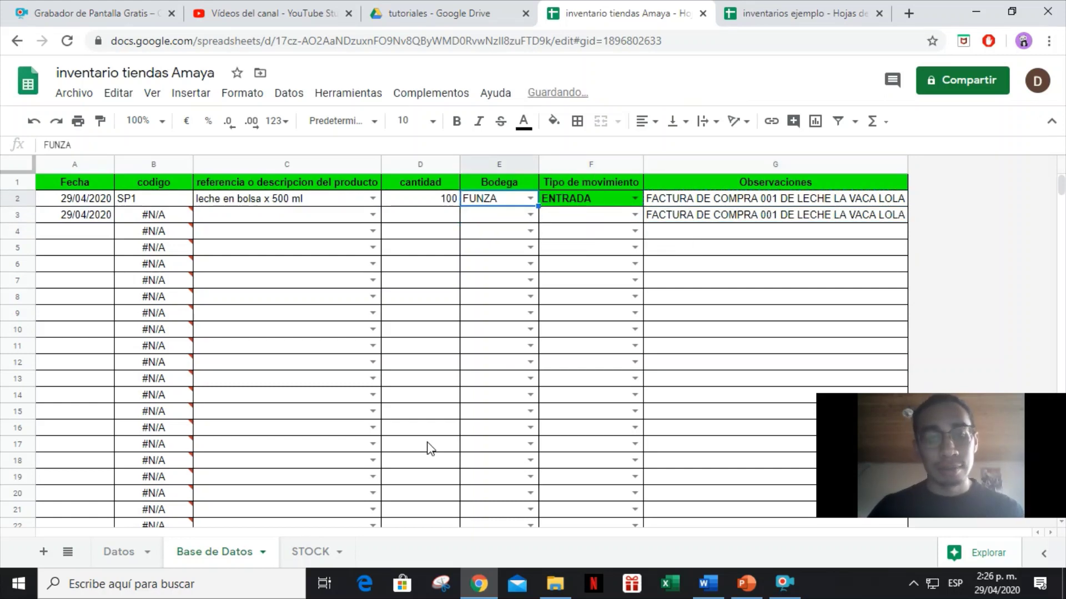
{"action": "key", "text": "Down"}
{"action": "key", "text": "ctrl+v"}
{"action": "key", "text": "Right"}
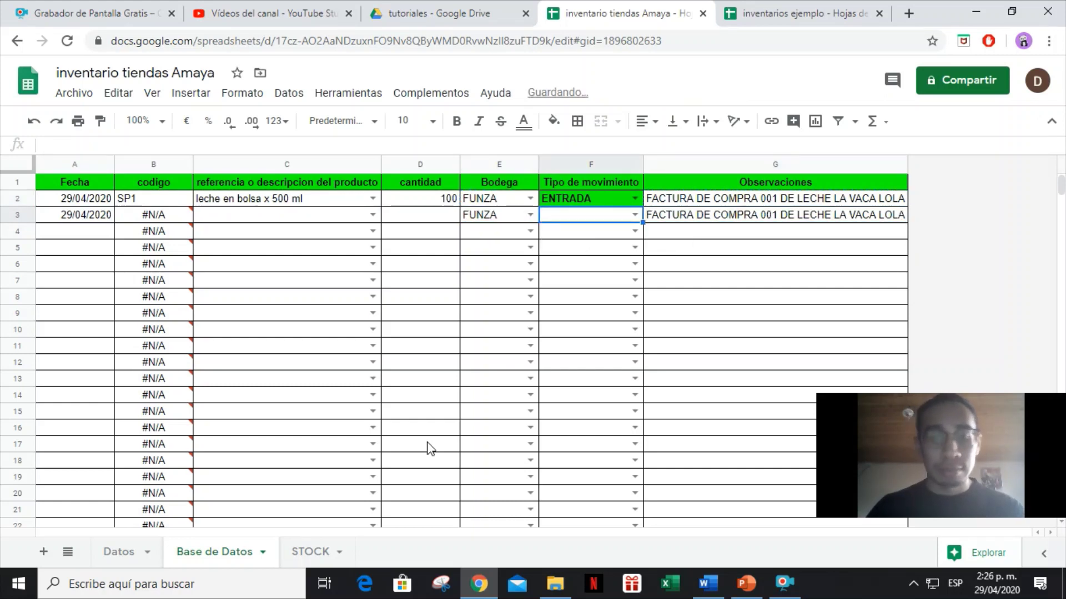
Enter ENTRADA as the movement type in F3 and check the B3 code lookup.
{"action": "type", "text": "ENTRA"}
{"action": "key", "text": "Return"}
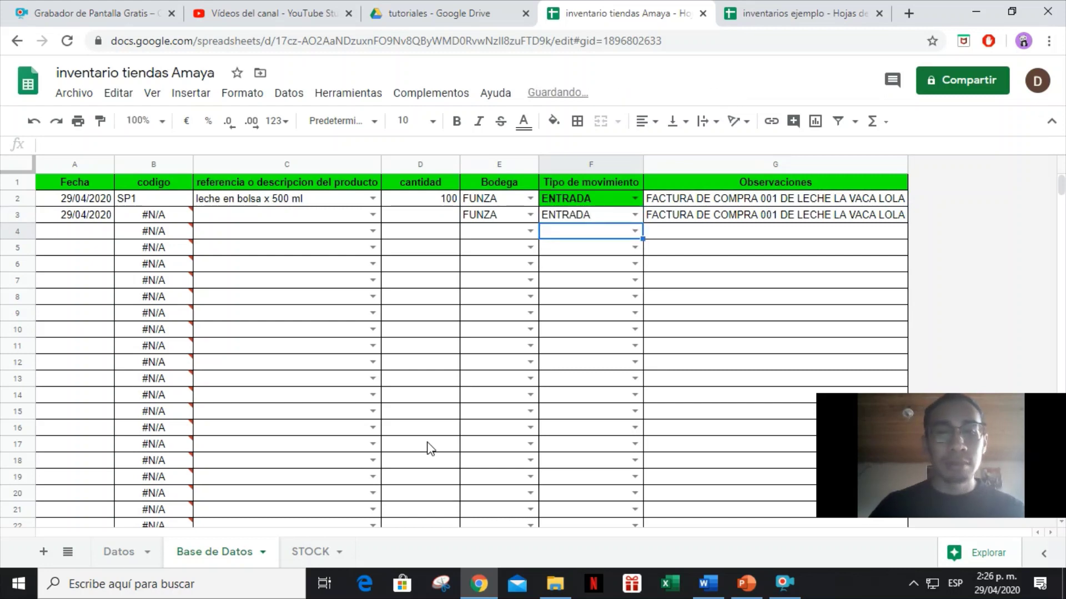
{"action": "key", "text": "Left"}
{"action": "key", "text": "Left"}
{"action": "key", "text": "Left"}
{"action": "key", "text": "Up"}
{"action": "key", "text": "Left"}
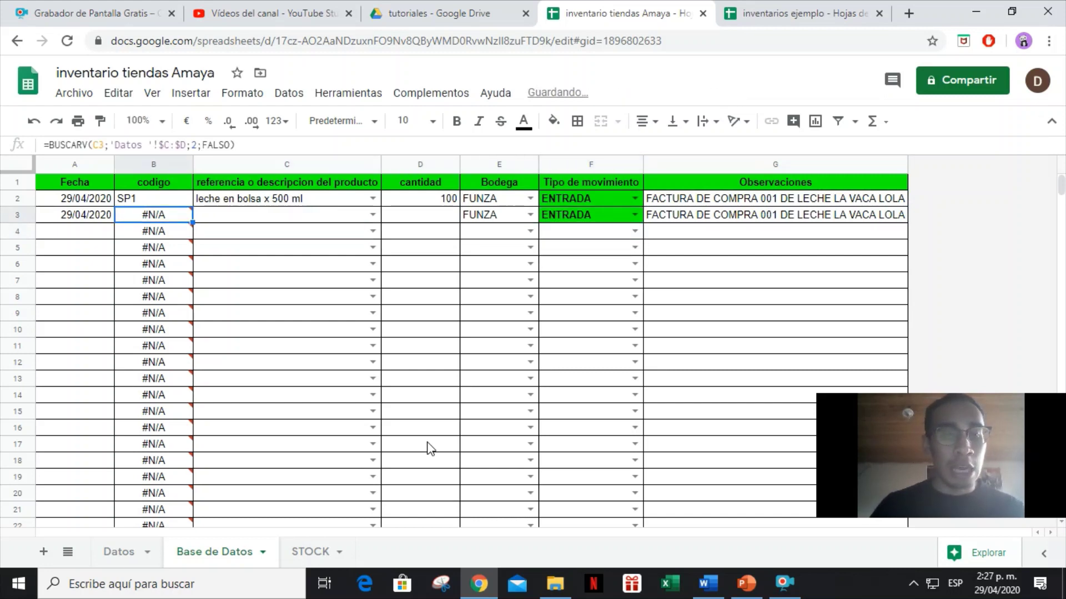
Enter Mantequilla 500 gr in C3 with quantity 50 in D3, then switch to the STOCK sheet.
{"action": "key", "text": "Right"}
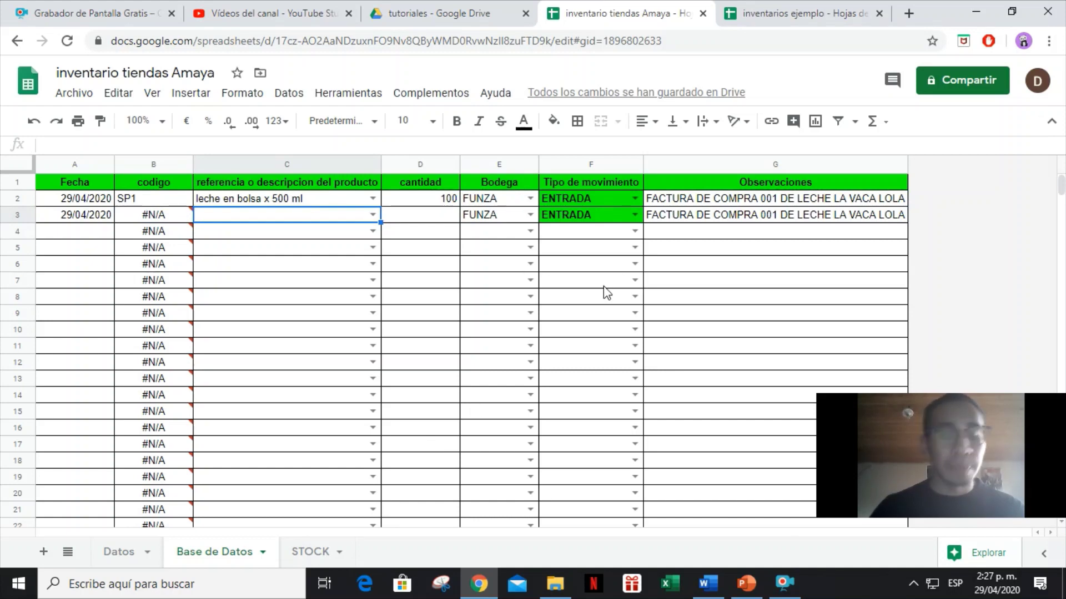
{"action": "type", "text": "MANTE"}
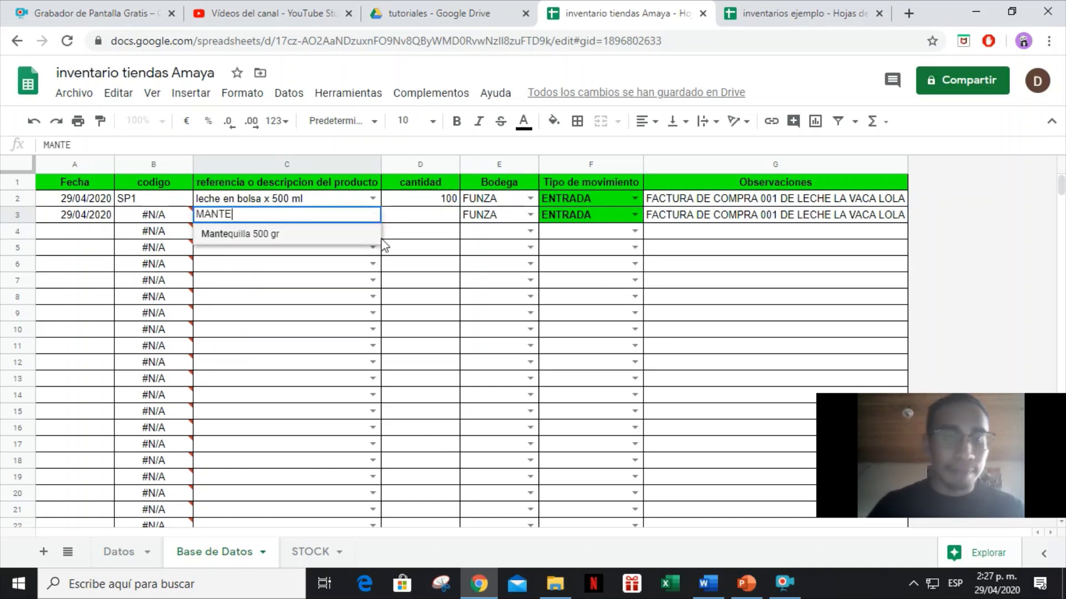
{"action": "key", "text": "Tab"}
{"action": "type", "text": "5"}
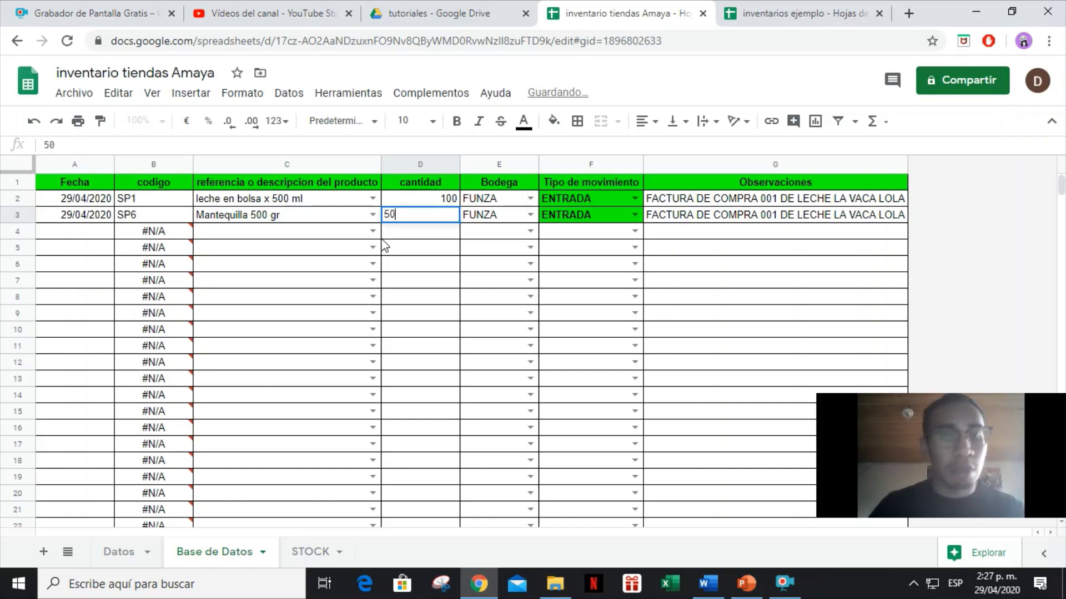
{"action": "key", "text": "Return"}
{"action": "key", "text": "Left"}
{"action": "key", "text": "Left"}
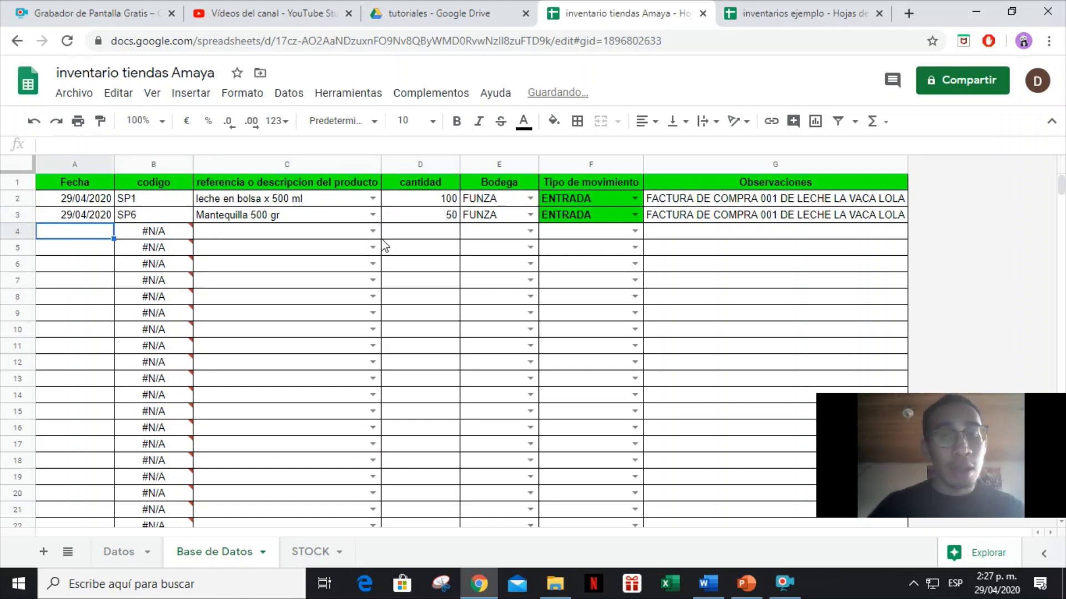
{"action": "mouse_move", "coordinate": [478, 584]}
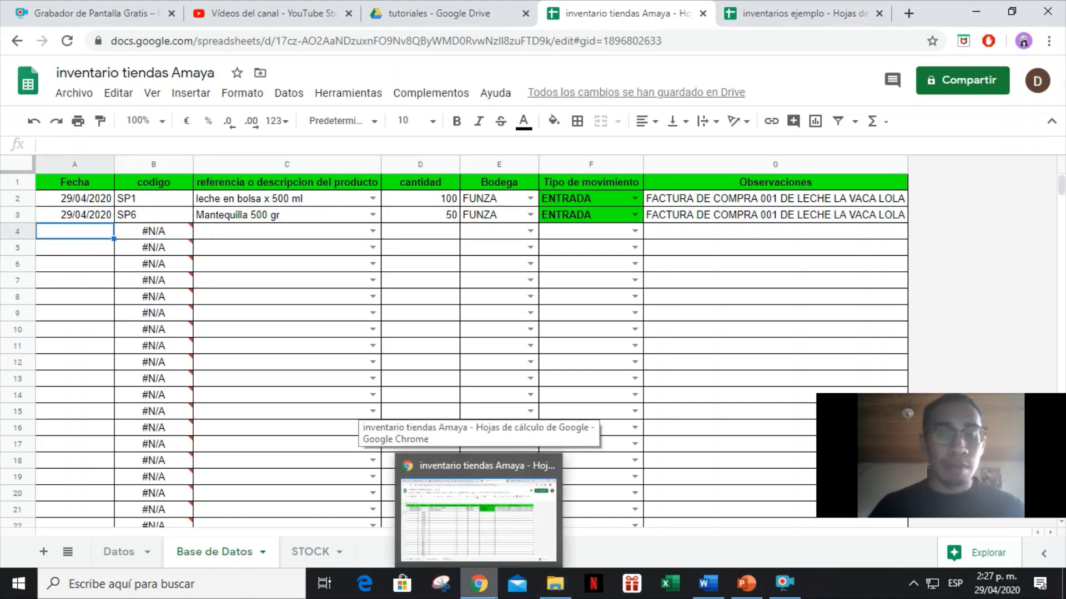
{"action": "left_click", "coordinate": [414, 312]}
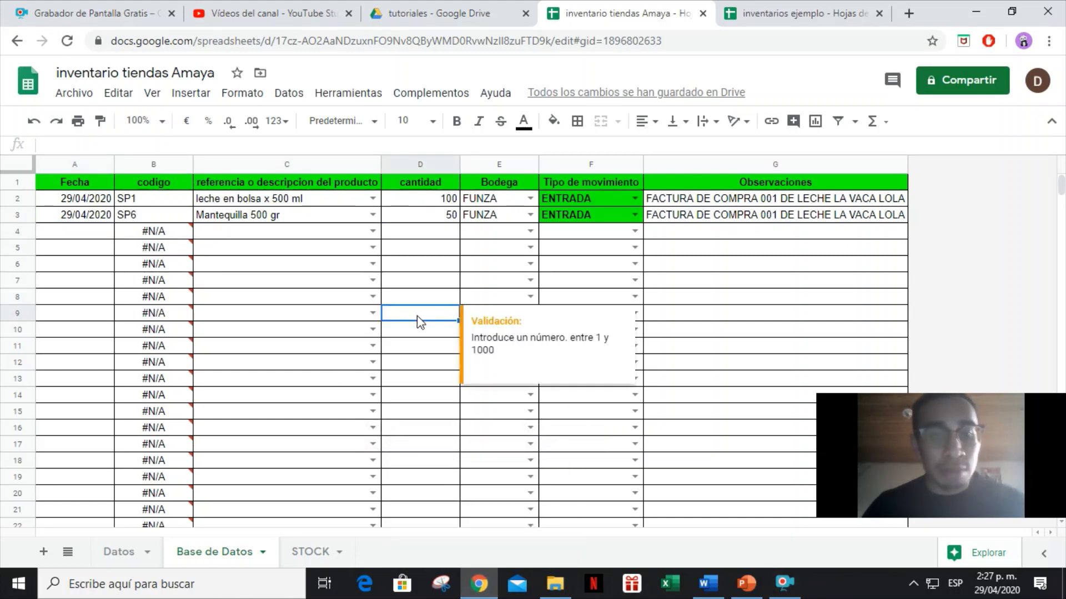
{"action": "left_click", "coordinate": [318, 552]}
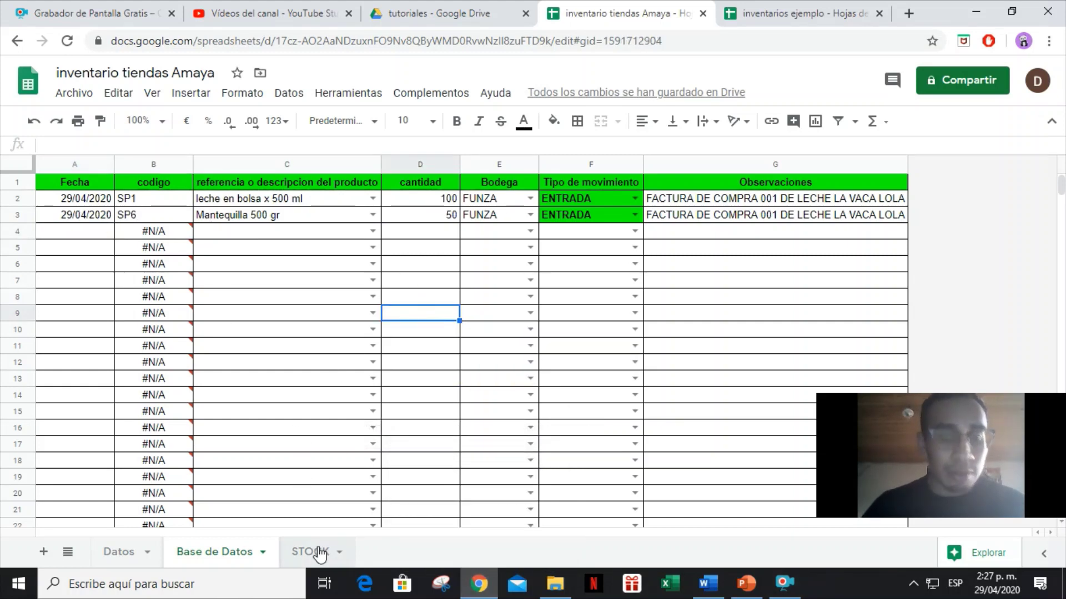
Set the STOCK bodega to FUNZA and inspect the SALDO EN STOCK formulas for SP1 and Mantequilla.
{"action": "left_click", "coordinate": [410, 182]}
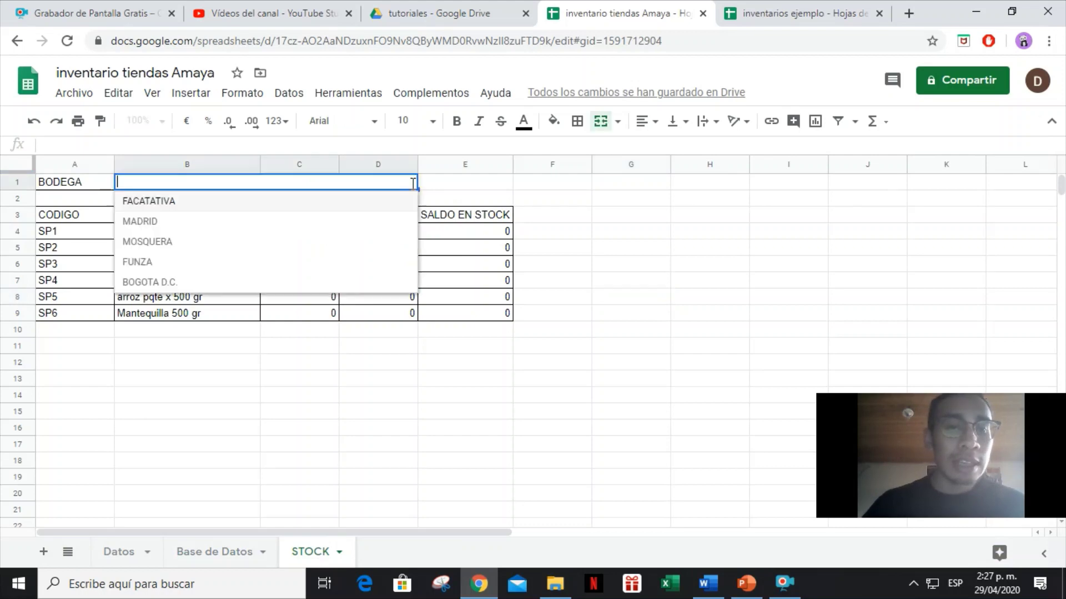
{"action": "left_click", "coordinate": [149, 261]}
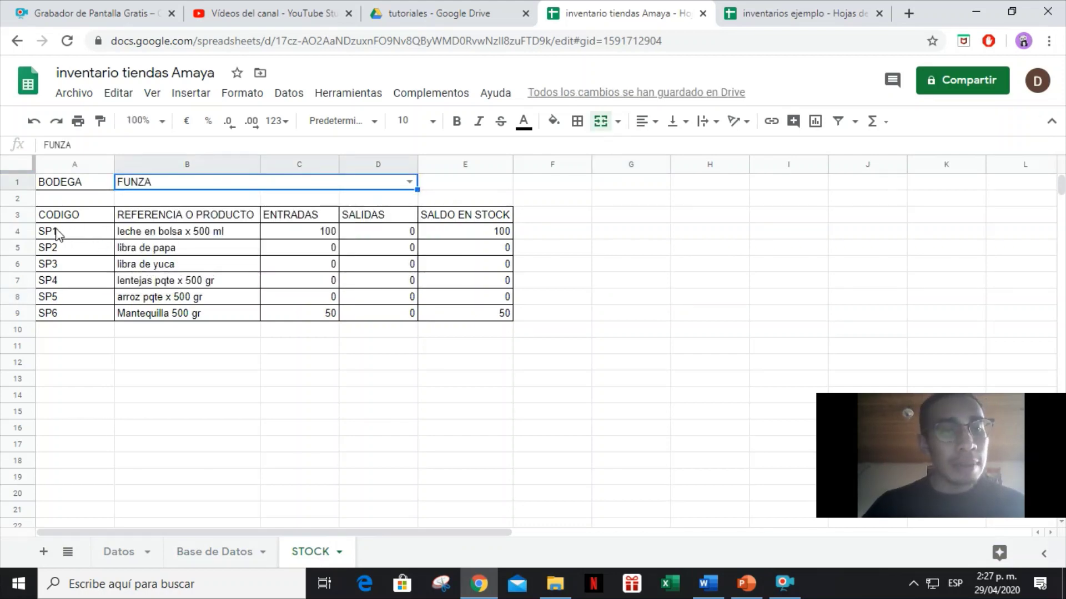
{"action": "left_click_drag", "start_coordinate": [56, 233], "coordinate": [468, 240]}
{"action": "left_click", "coordinate": [466, 236]}
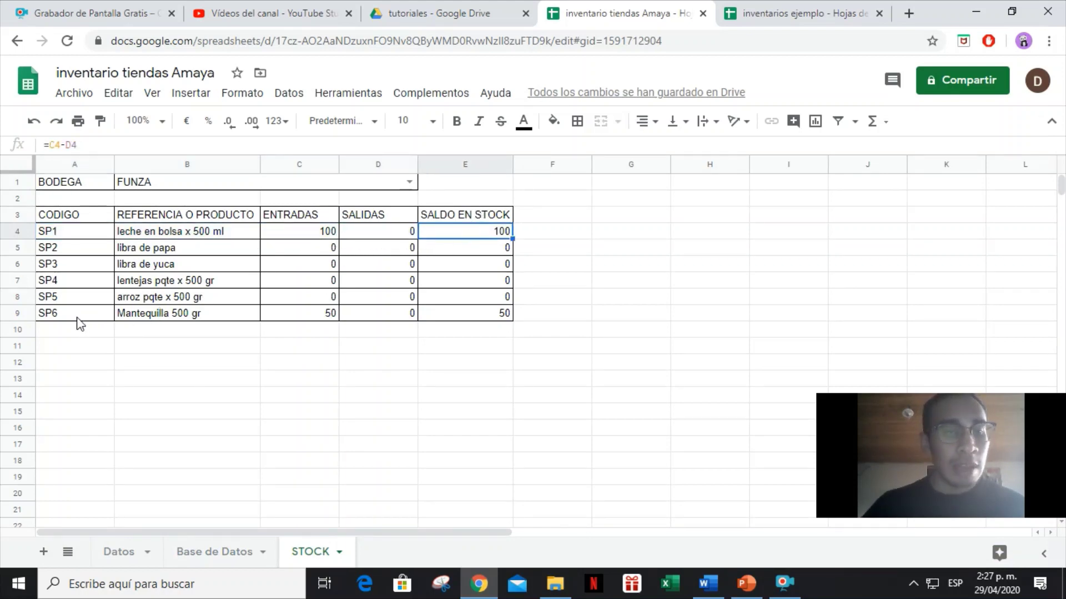
{"action": "left_click_drag", "start_coordinate": [78, 321], "coordinate": [449, 321]}
{"action": "left_click", "coordinate": [465, 317]}
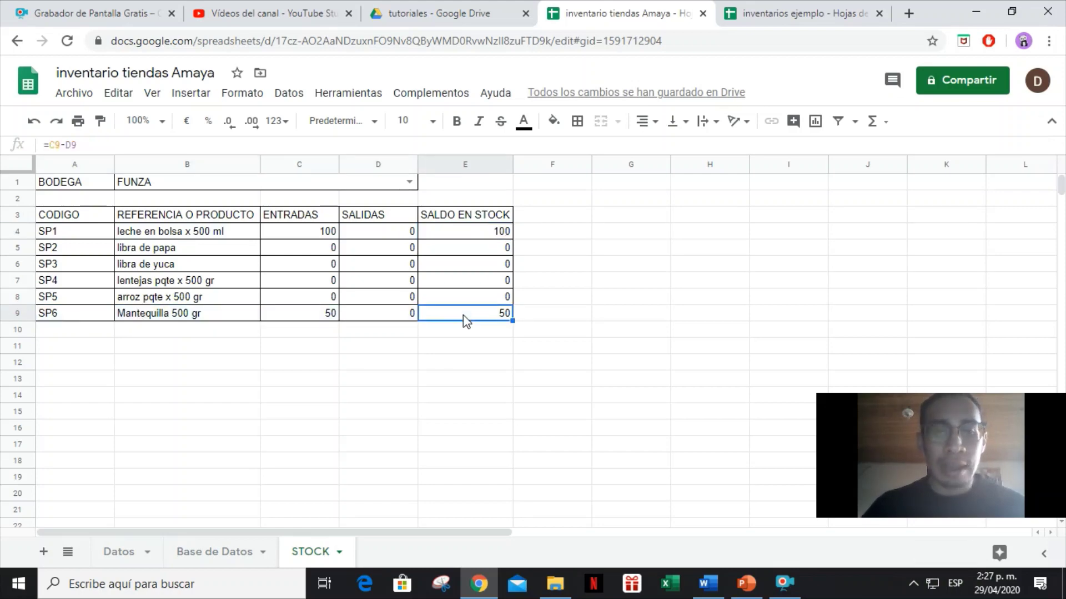
Switch the bodega to MOSQUERA, check the zero balances, and return to Base de Datos row 4.
{"action": "left_click", "coordinate": [409, 182]}
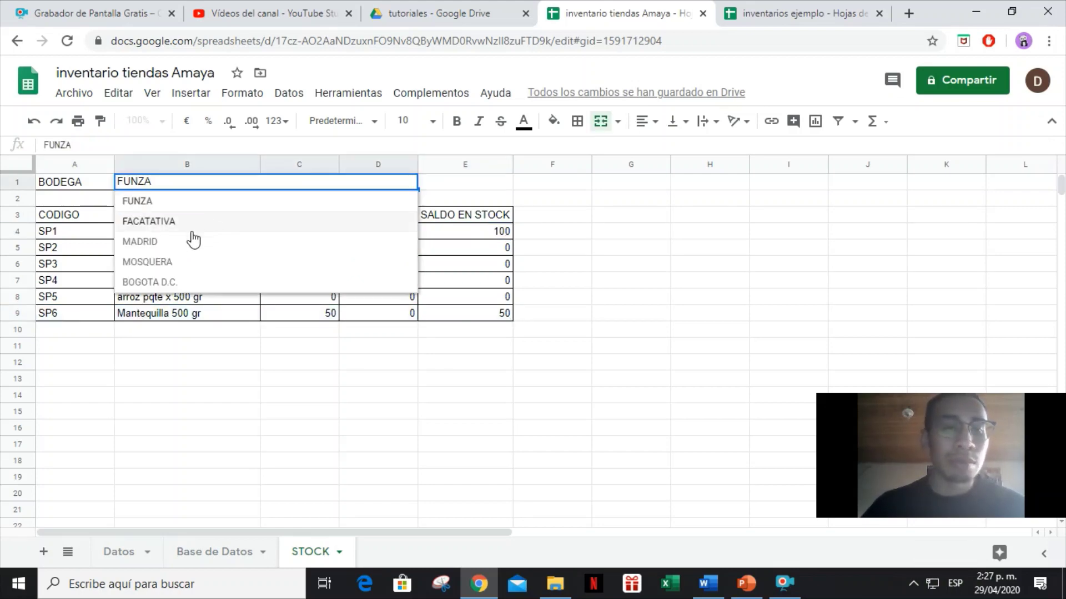
{"action": "left_click", "coordinate": [160, 263]}
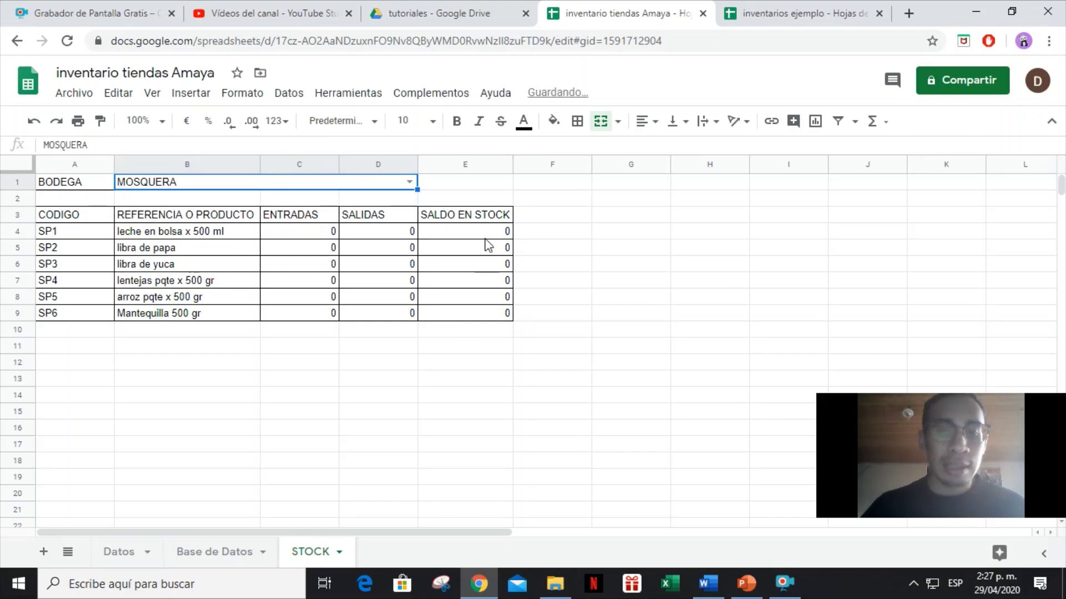
{"action": "left_click_drag", "start_coordinate": [487, 235], "coordinate": [491, 324]}
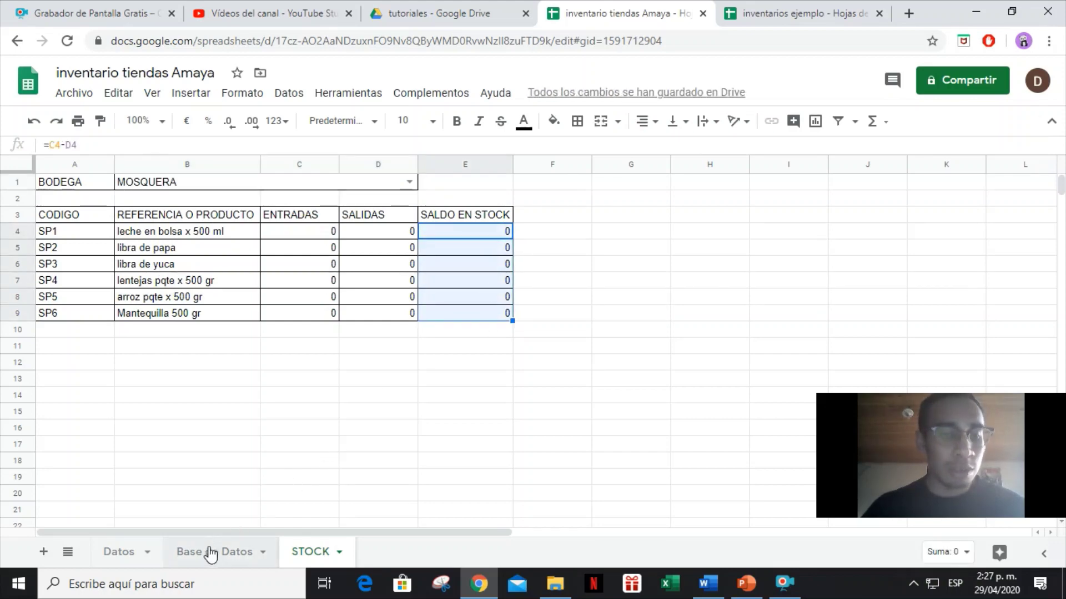
{"action": "left_click", "coordinate": [213, 552]}
{"action": "left_click", "coordinate": [45, 238]}
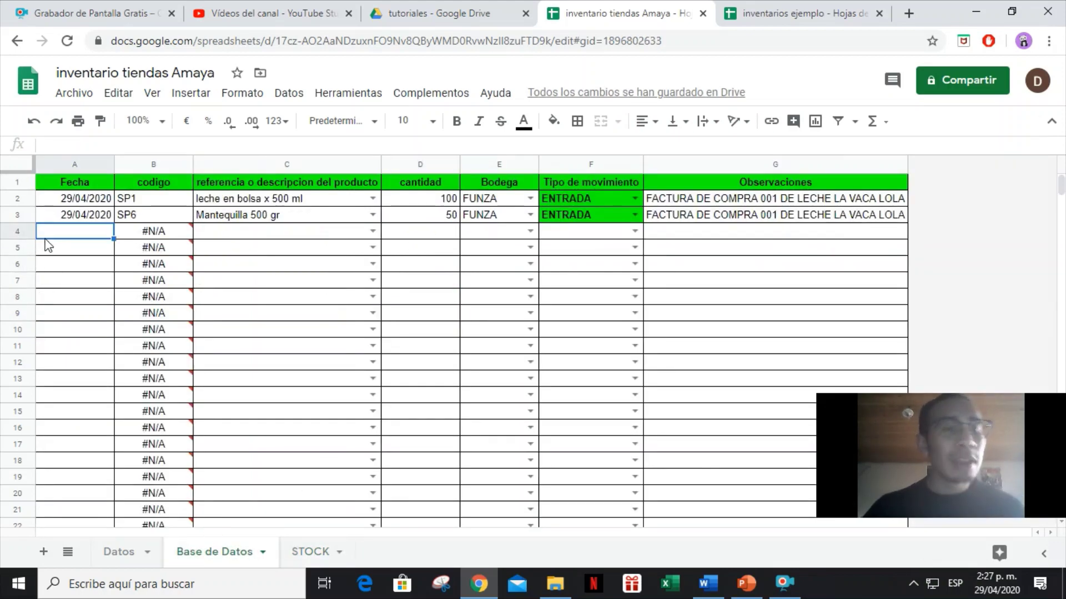
Enter date 29/04/2020 in A4 and product libra de papa in C4.
{"action": "type", "text": "29/0"}
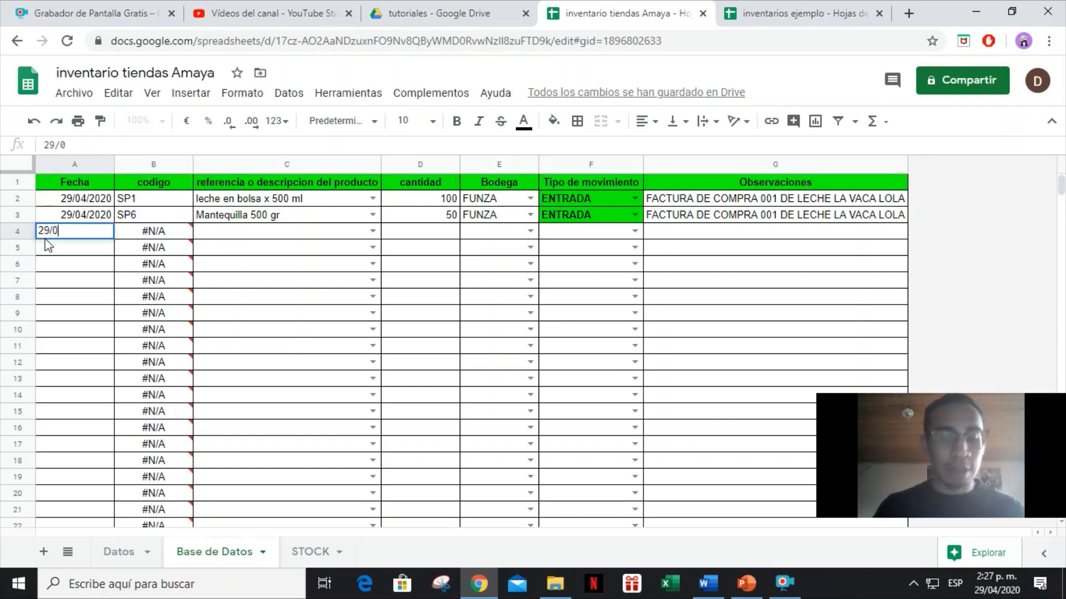
{"action": "type", "text": "4/2020"}
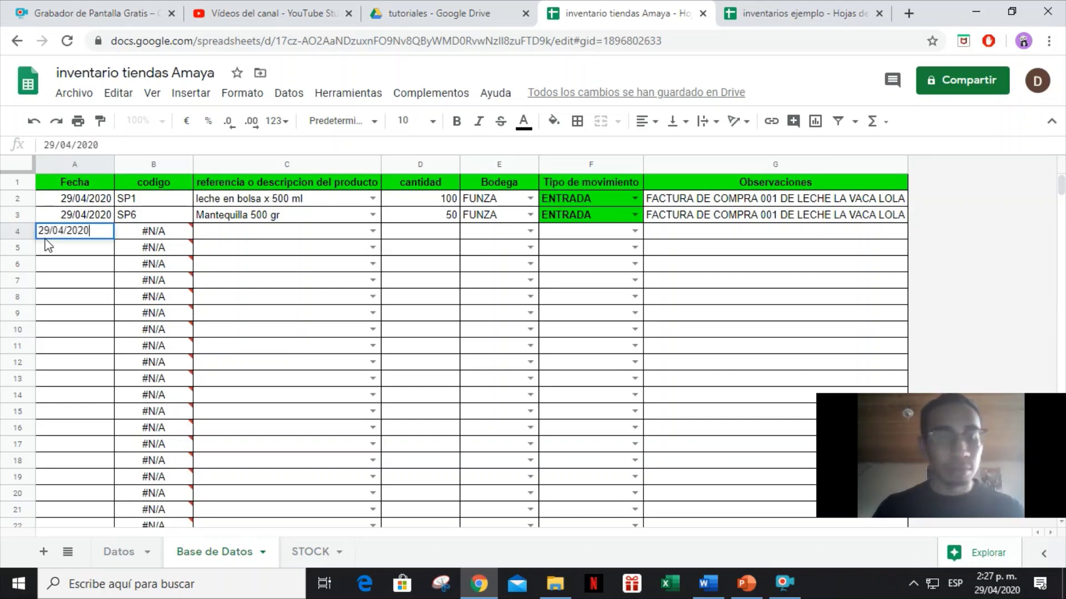
{"action": "key", "text": "Tab"}
{"action": "key", "text": "Tab"}
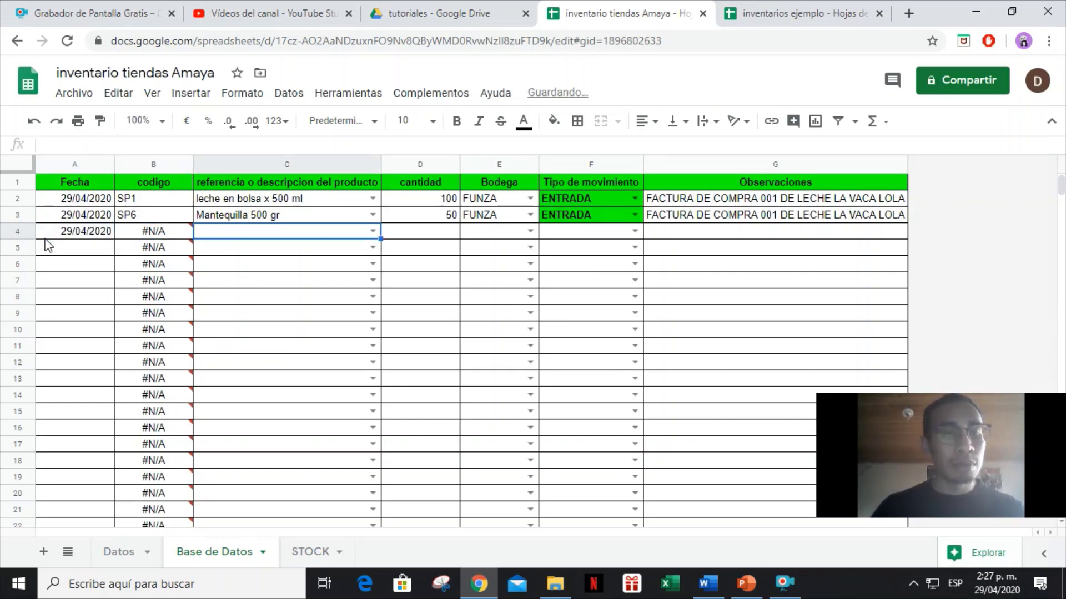
{"action": "type", "text": "PAPA"}
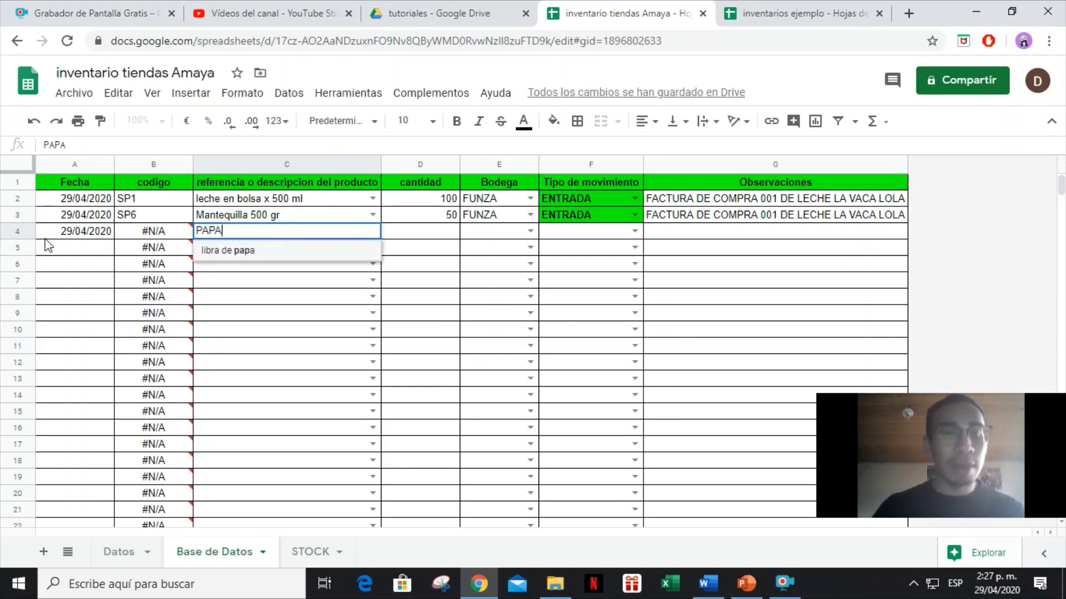
{"action": "key", "text": "Tab"}
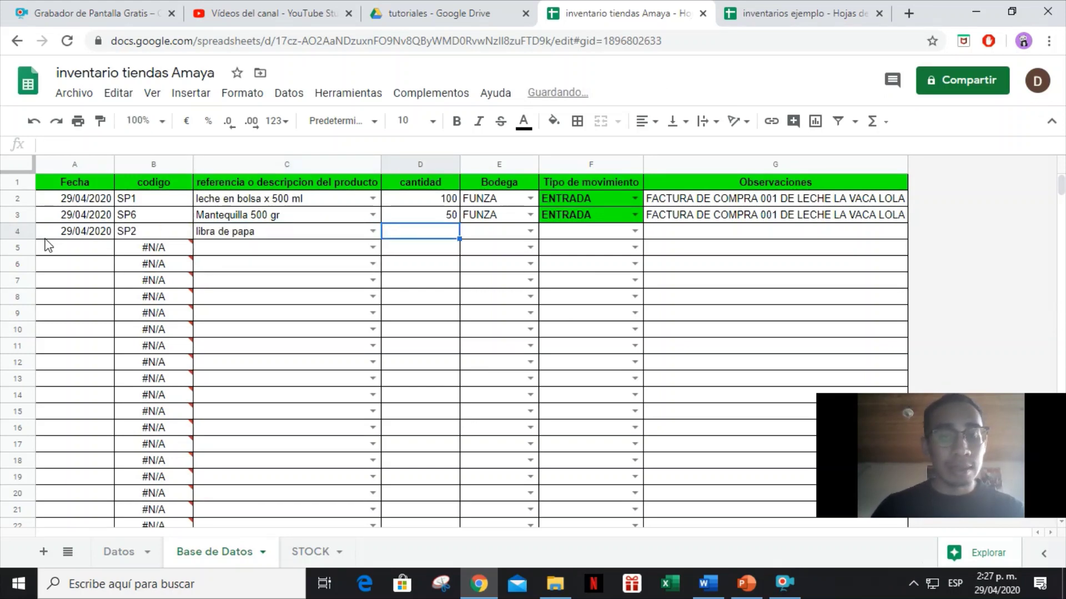
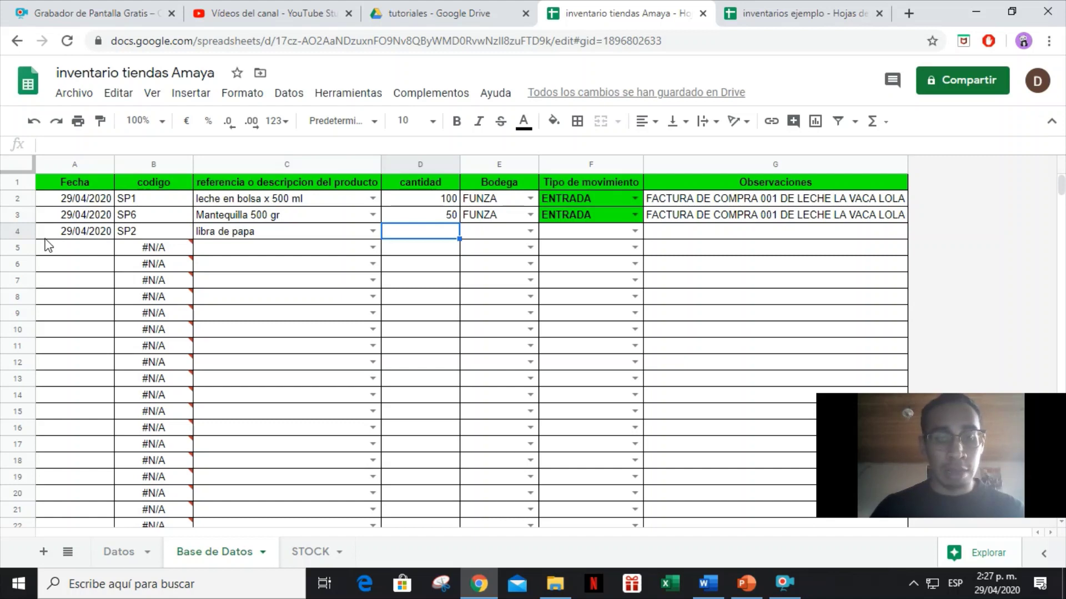
Enter quantity 20, bodega MOSQUERA and movement type ENTRADA for the libra de papa row.
{"action": "type", "text": "20"}
{"action": "key", "text": "Tab"}
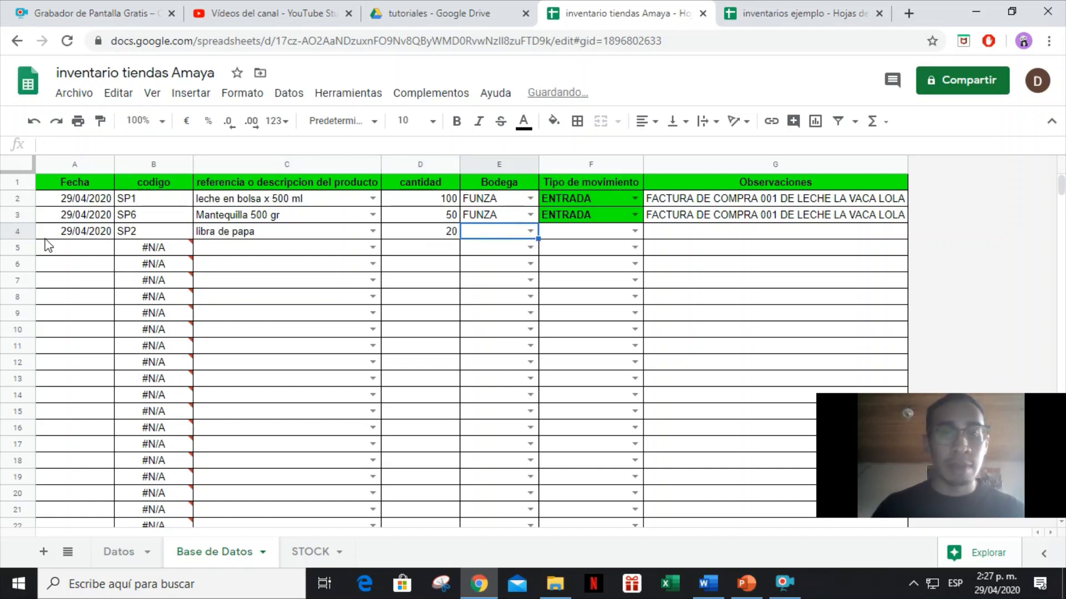
{"action": "type", "text": "MOS"}
{"action": "key", "text": "Tab"}
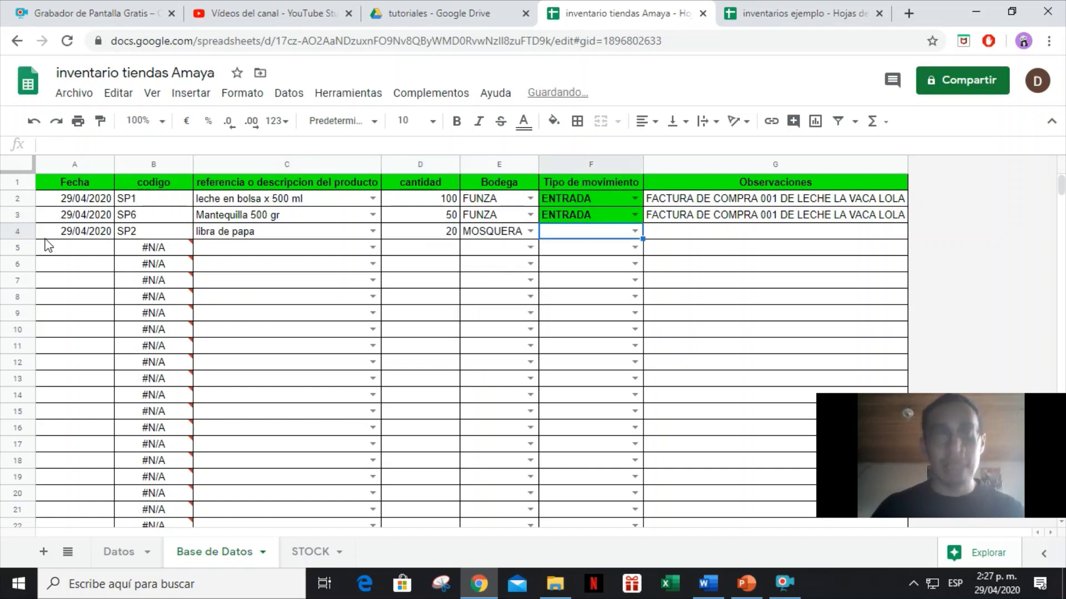
{"action": "type", "text": "ENTRA"}
{"action": "key", "text": "Tab"}
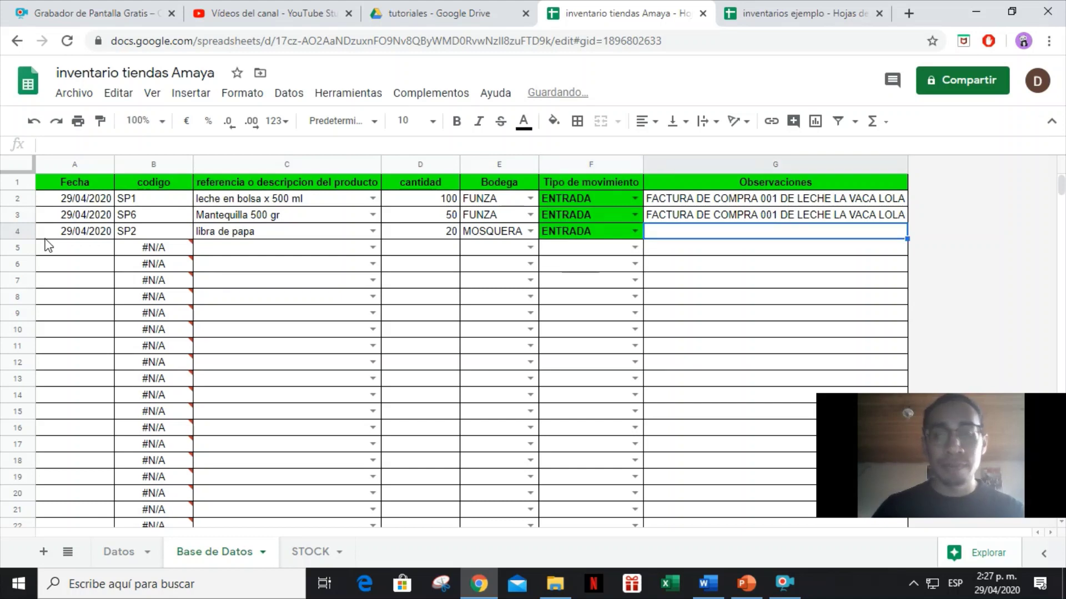
Add the note 'FACTURA DE COMPRA 002 DE DISTRIBUIDORES LA PAPA' and widen the Observaciones column.
{"action": "type", "text": "FACTU"}
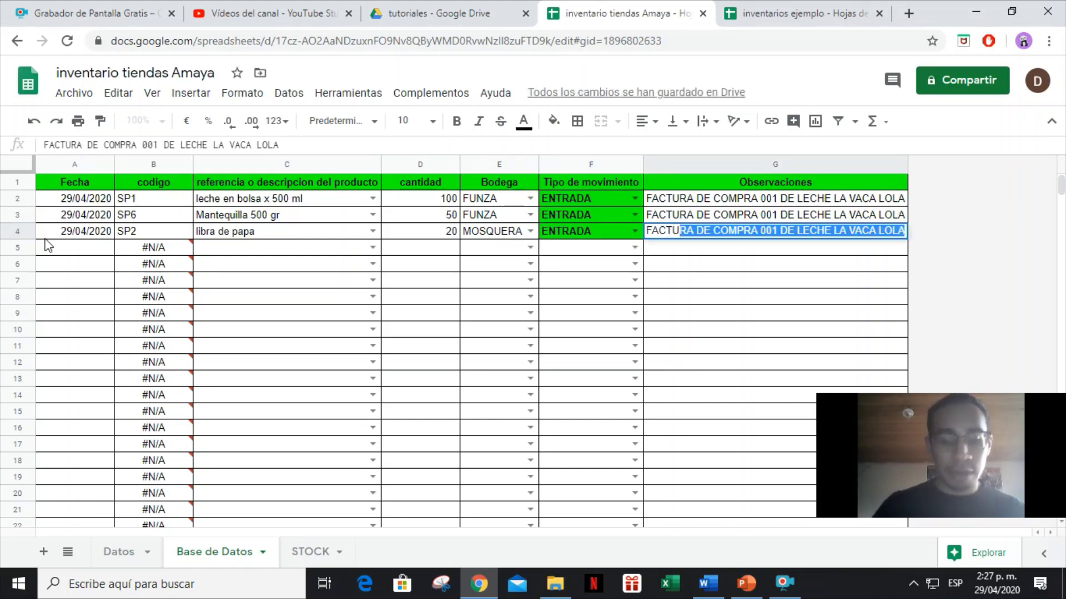
{"action": "type", "text": "RA DE COMPR"}
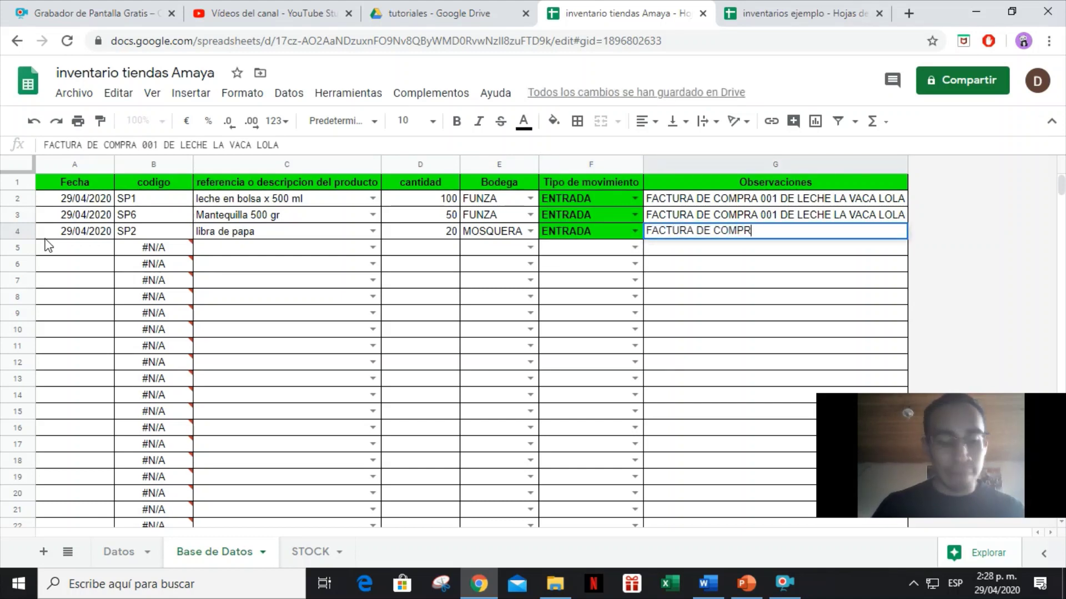
{"action": "type", "text": "A 002 DE"}
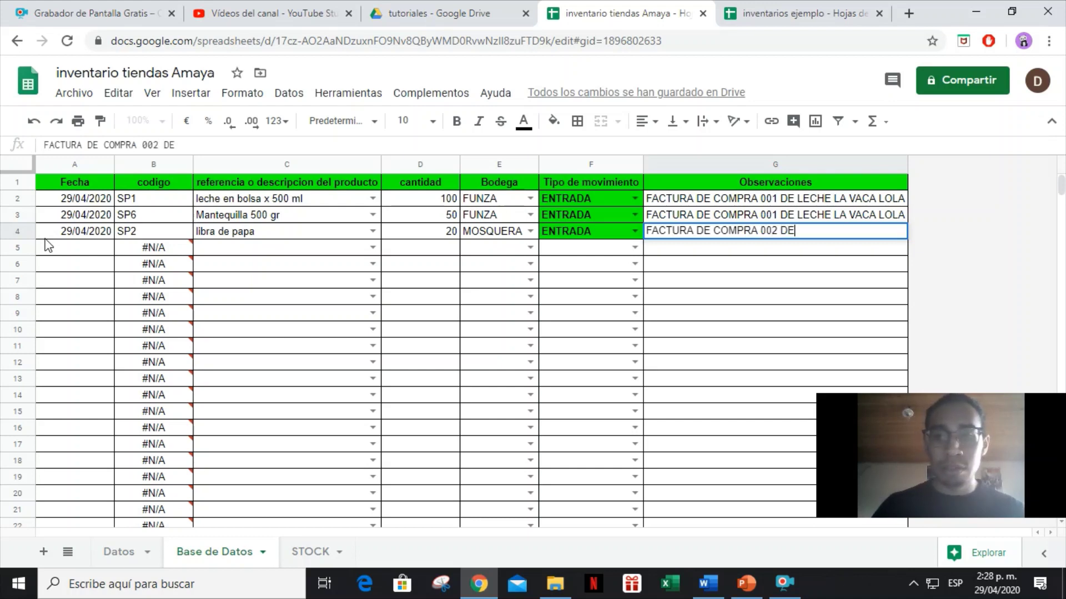
{"action": "type", "text": " DISTRIBUID"}
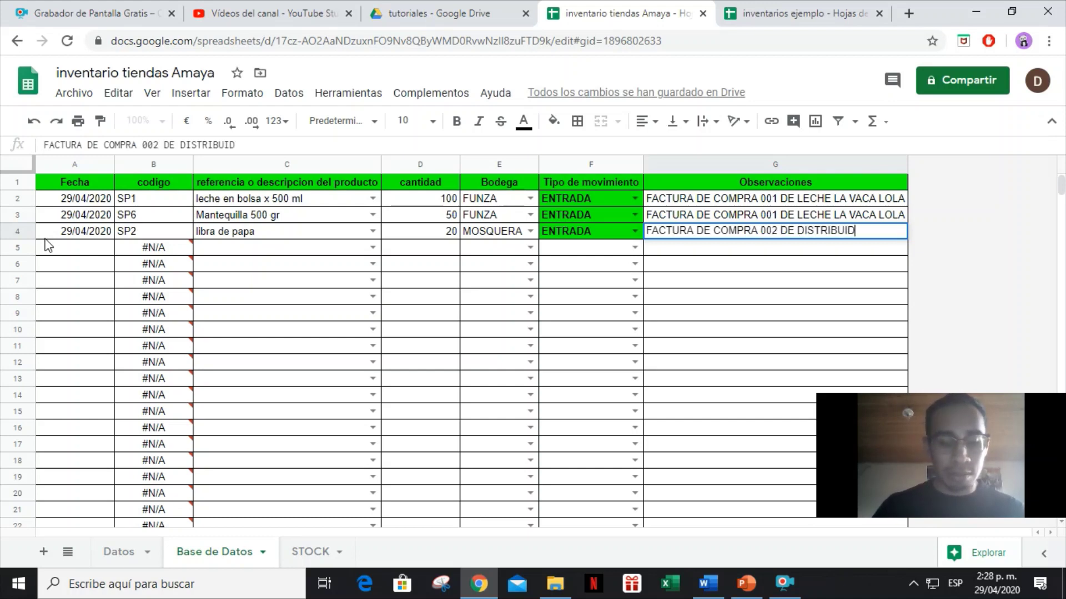
{"action": "type", "text": "ORES LA PAPA"}
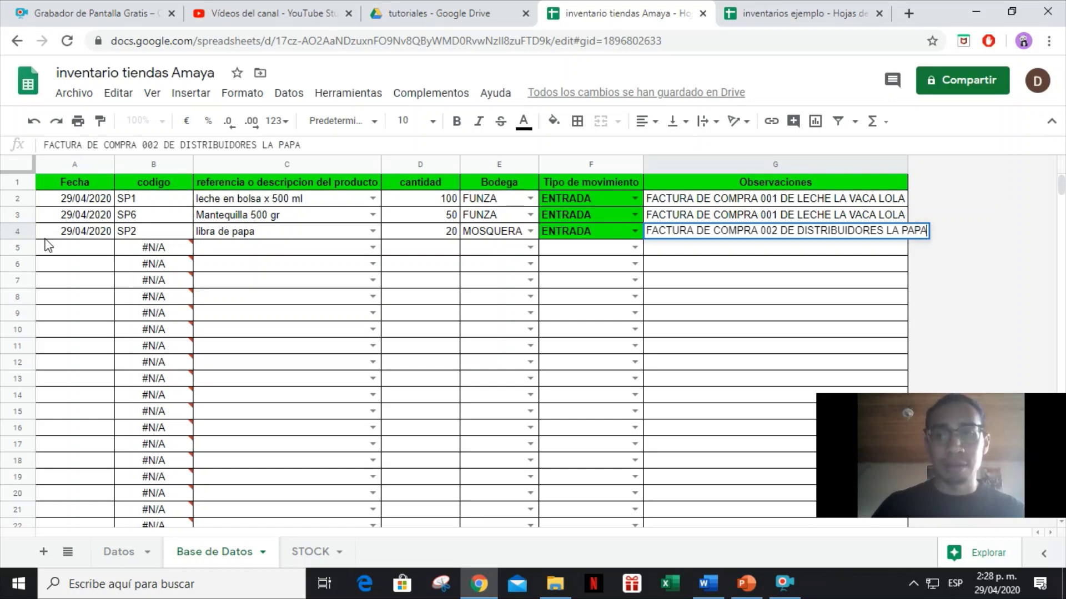
{"action": "key", "text": "Return"}
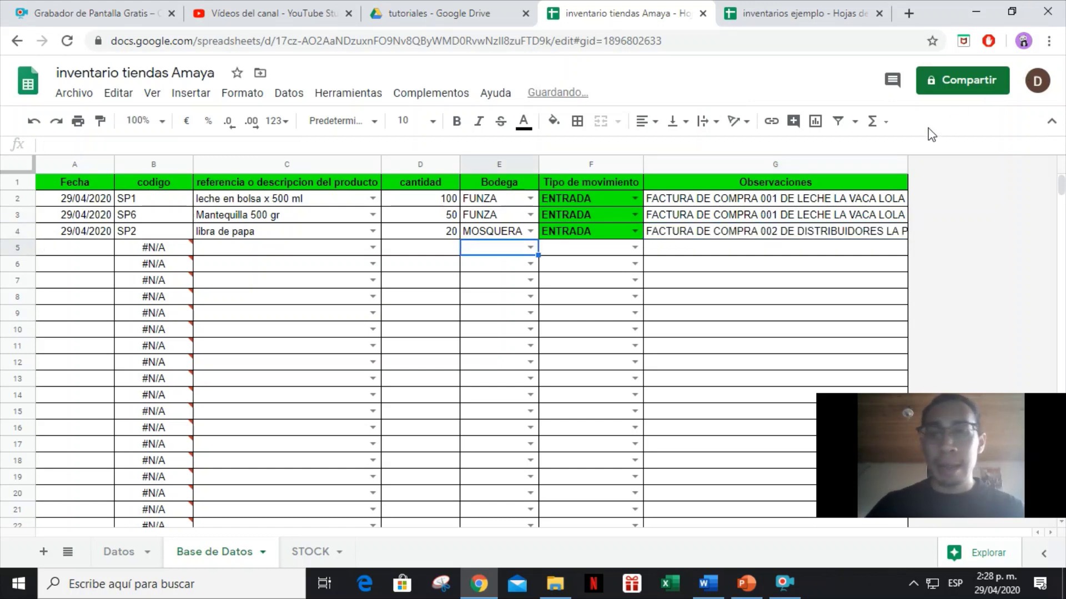
{"action": "left_click_drag", "start_coordinate": [907, 161], "coordinate": [930, 160]}
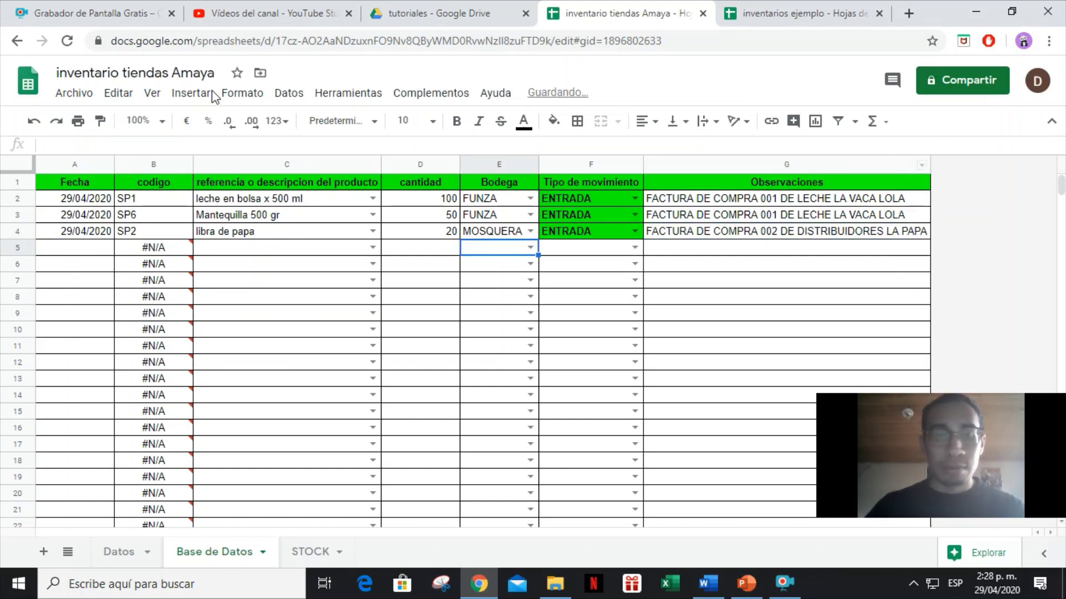
{"action": "left_click", "coordinate": [311, 552]}
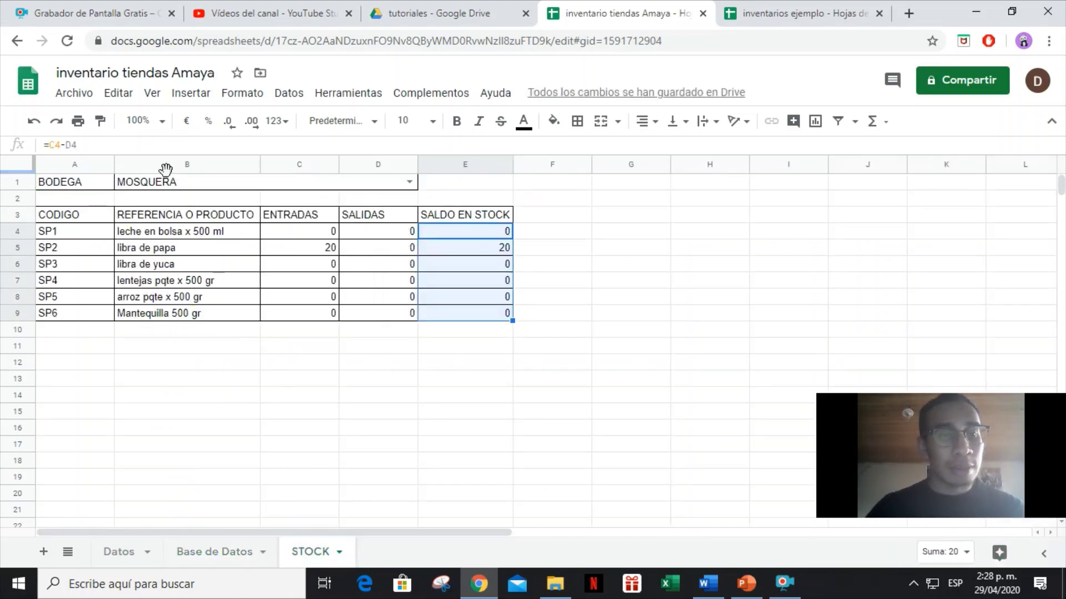
Pick FUNZA as the STOCK bodega, review the libra de papa row, and go back to Base de Datos.
{"action": "left_click", "coordinate": [659, 233]}
{"action": "left_click_drag", "start_coordinate": [493, 251], "coordinate": [111, 258]}
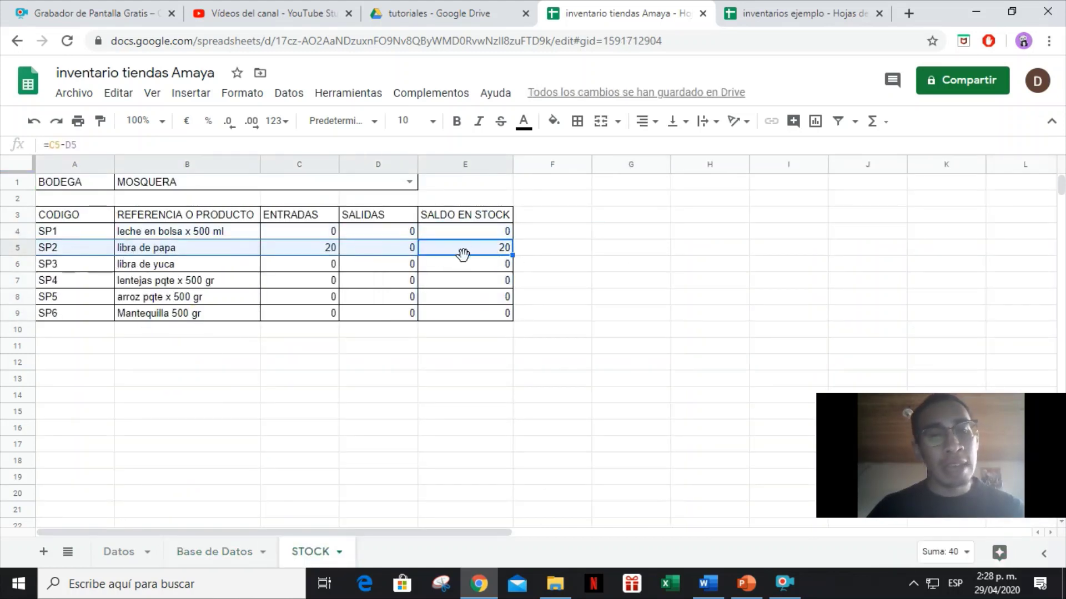
{"action": "left_click", "coordinate": [486, 253]}
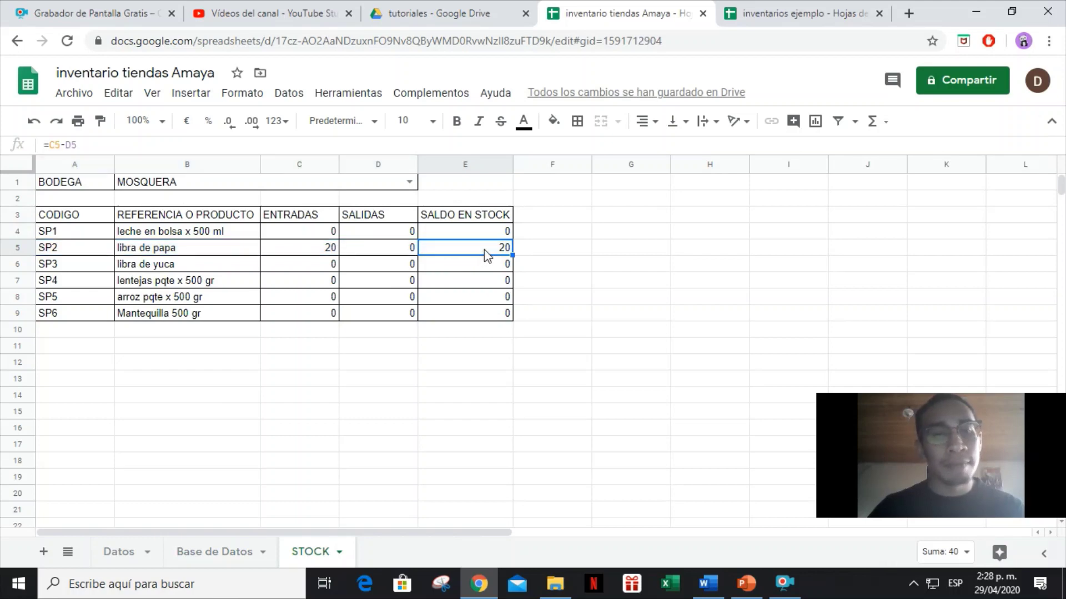
{"action": "left_click", "coordinate": [286, 191]}
{"action": "left_click", "coordinate": [415, 185]}
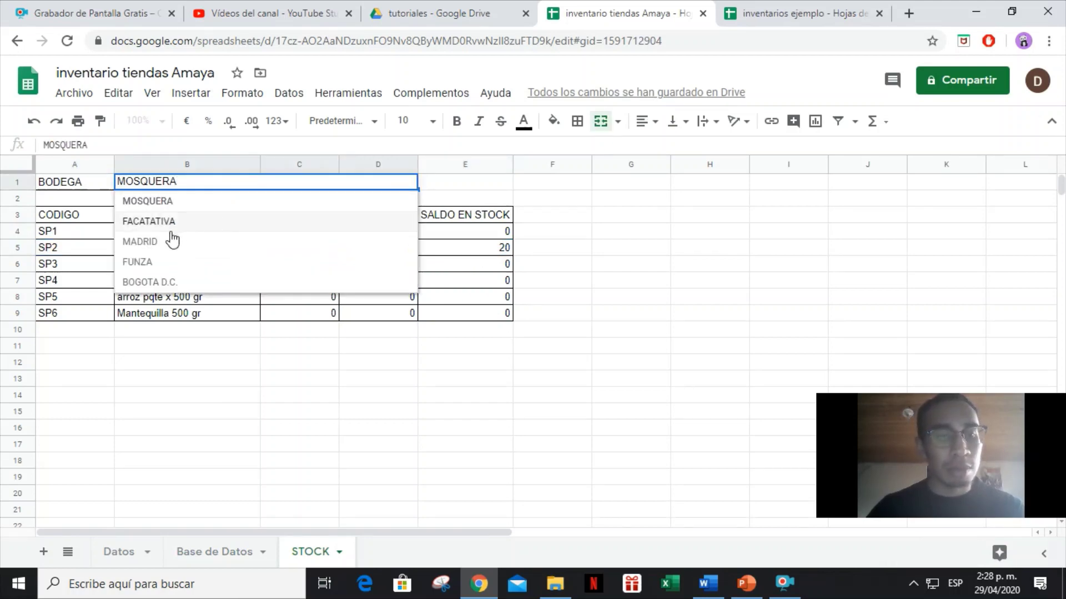
{"action": "left_click", "coordinate": [165, 265]}
{"action": "left_click_drag", "start_coordinate": [467, 247], "coordinate": [63, 255]}
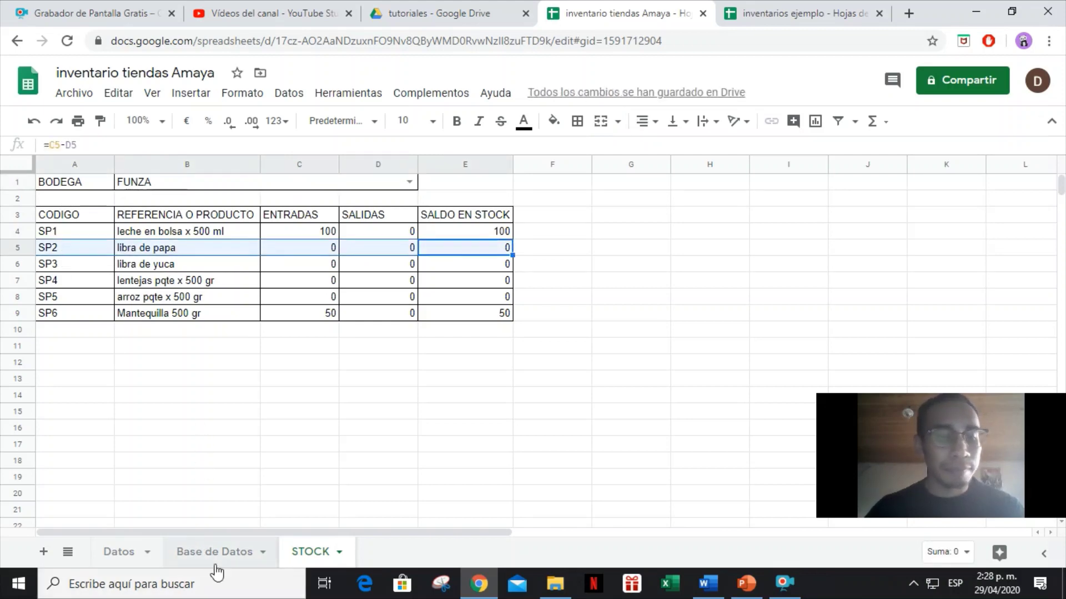
{"action": "left_click", "coordinate": [215, 564]}
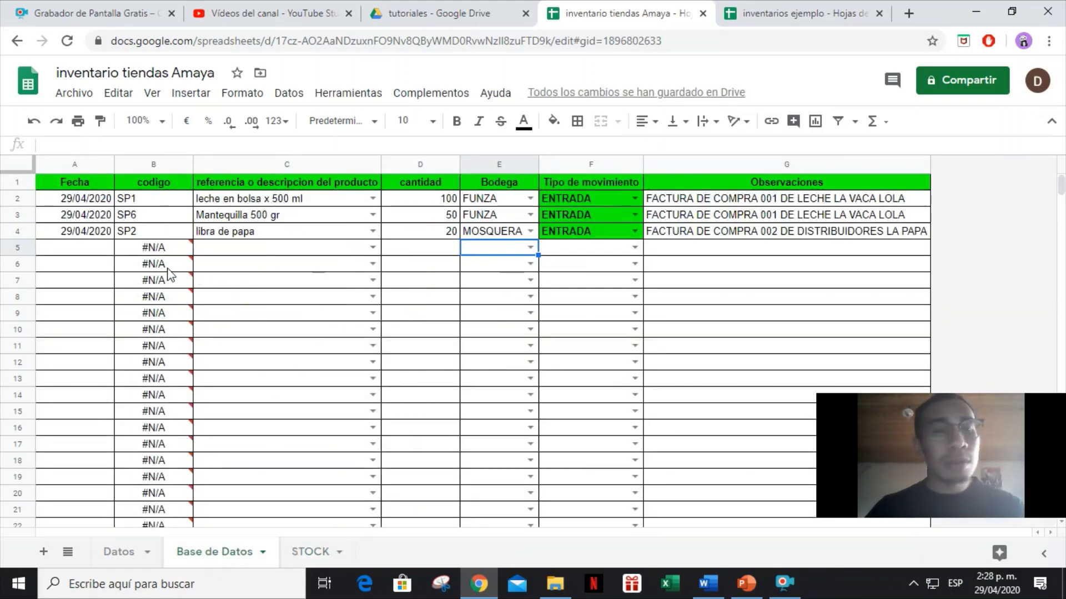
Choose lentejas pqte x 500 gr in C5 and copy the date 29/04/2020 into A5.
{"action": "left_click", "coordinate": [228, 251]}
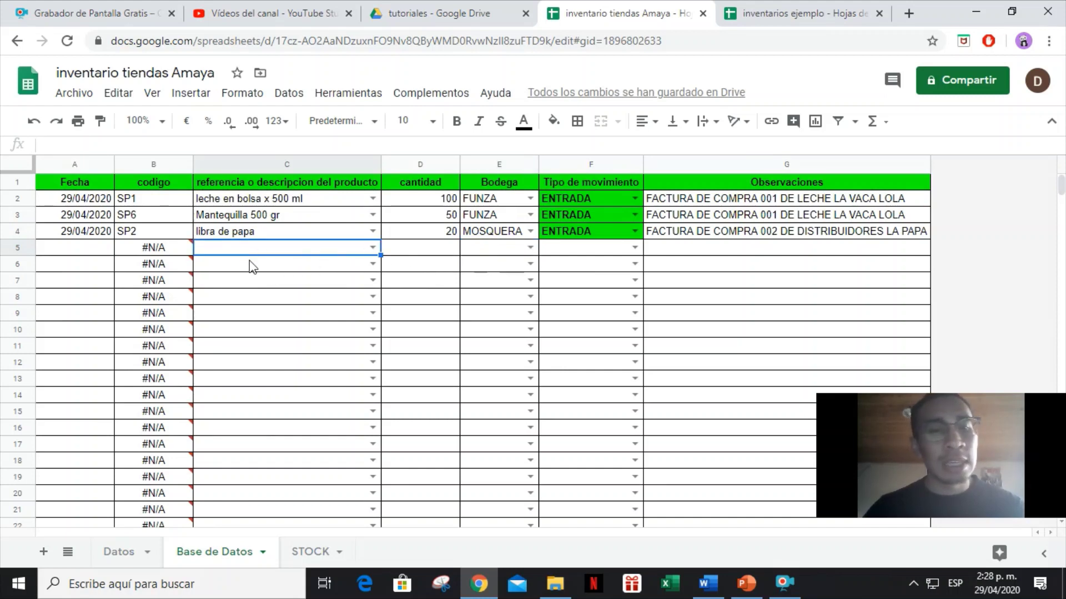
{"action": "type", "text": "LENTE"}
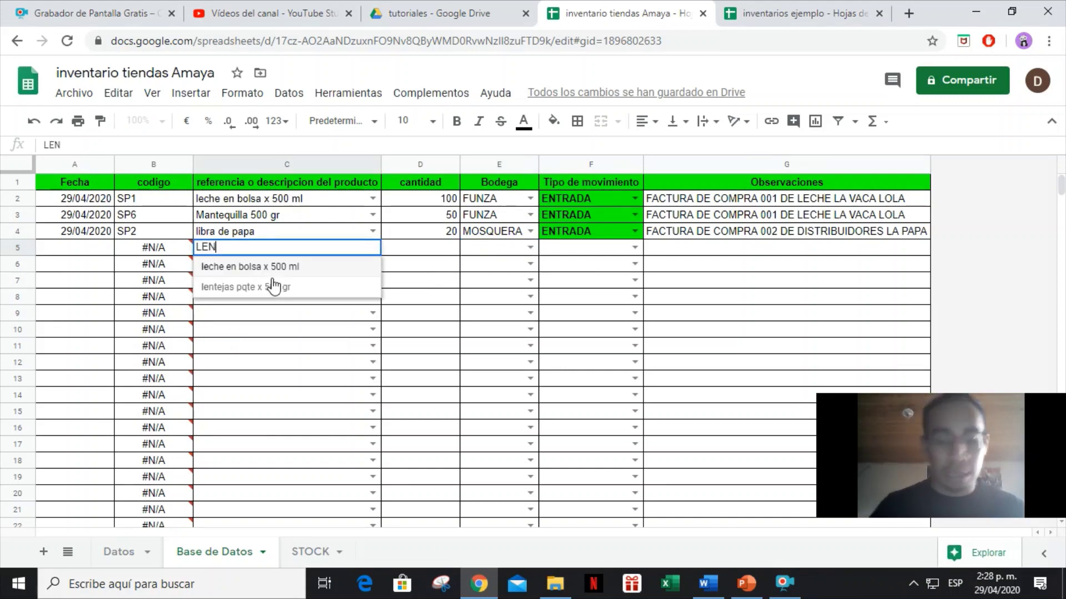
{"action": "key", "text": "Return"}
{"action": "key", "text": "Up"}
{"action": "key", "text": "Left"}
{"action": "key", "text": "Left"}
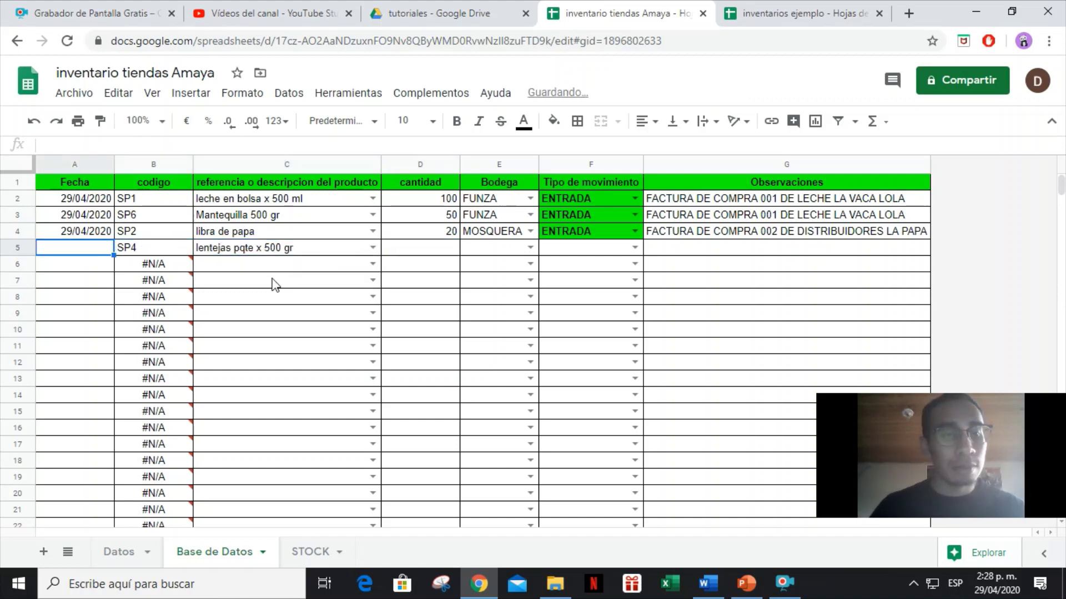
{"action": "key", "text": "Up"}
{"action": "key", "text": "ctrl+c"}
{"action": "key", "text": "Down"}
{"action": "key", "text": "ctrl+v"}
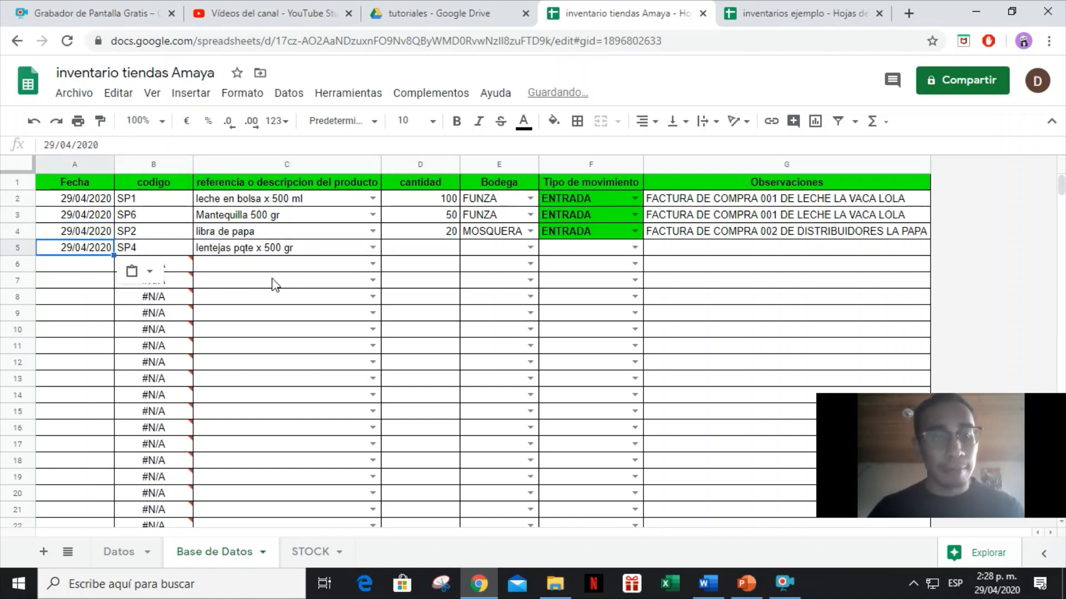
{"action": "key", "text": "Right"}
{"action": "key", "text": "Right"}
{"action": "key", "text": "Right"}
Enter quantity 5, FACATATIVA, ENTRADA and note 'FACTURA DE COMPRA 003 DE DISTRIBUIDORE JKL'.
{"action": "type", "text": "5"}
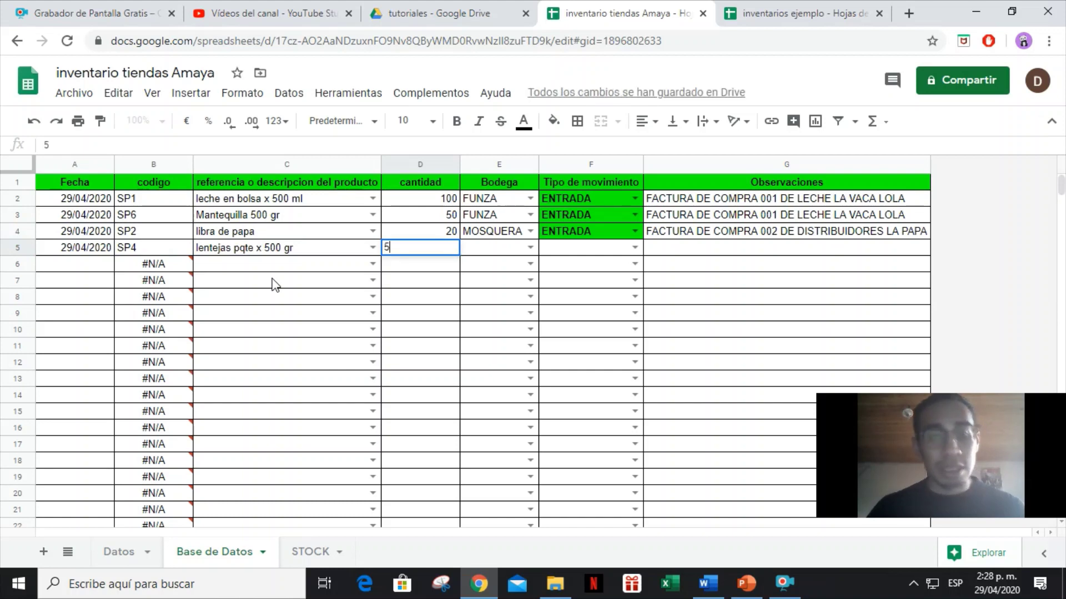
{"action": "key", "text": "Tab"}
{"action": "type", "text": "FACA"}
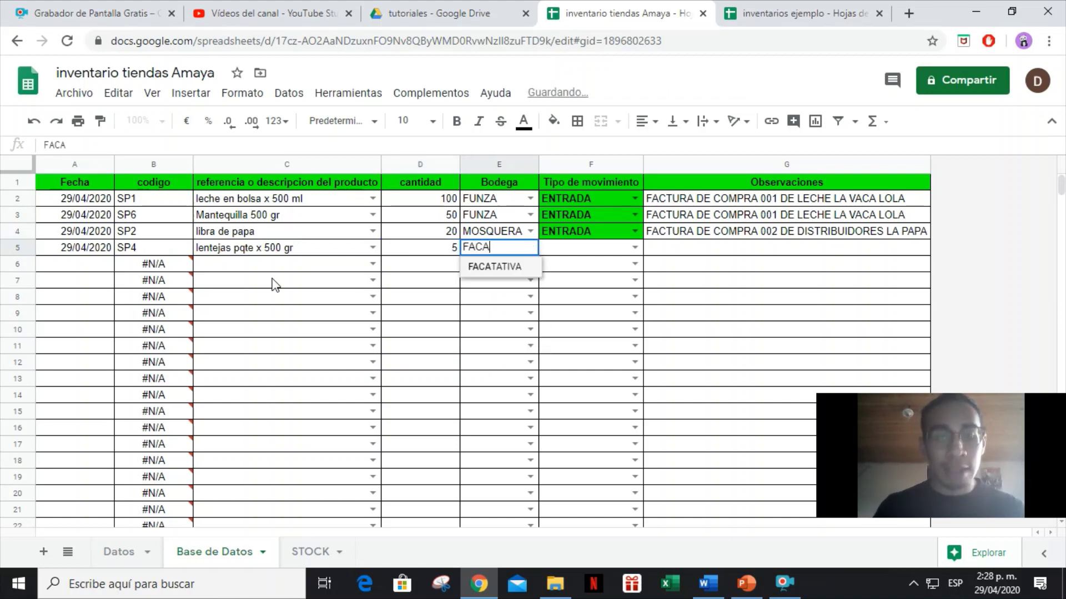
{"action": "key", "text": "Tab"}
{"action": "type", "text": "ENTRA"}
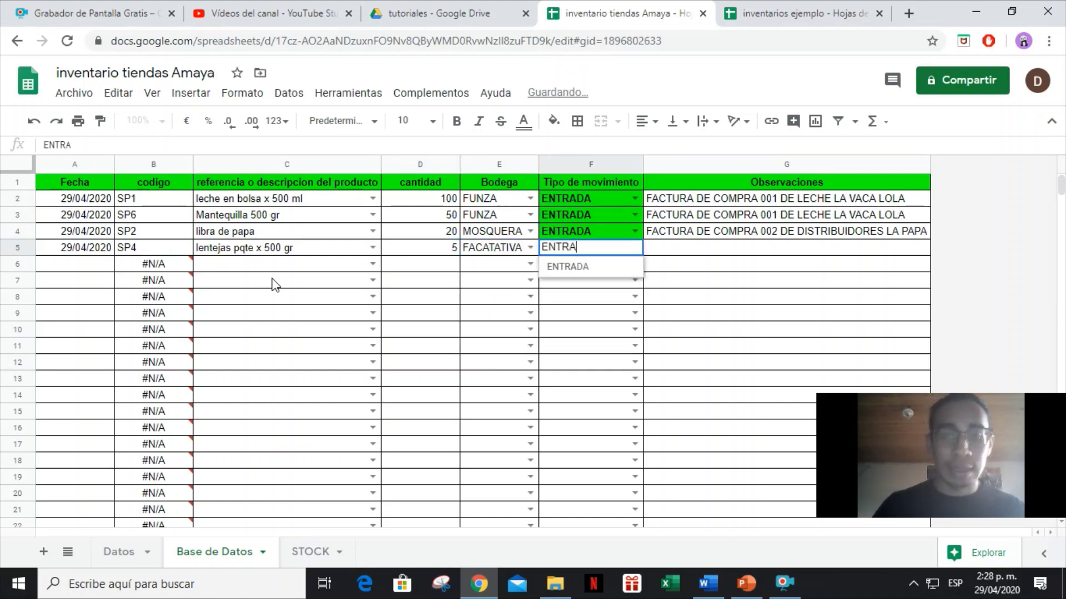
{"action": "key", "text": "Tab"}
{"action": "type", "text": "FACTU"}
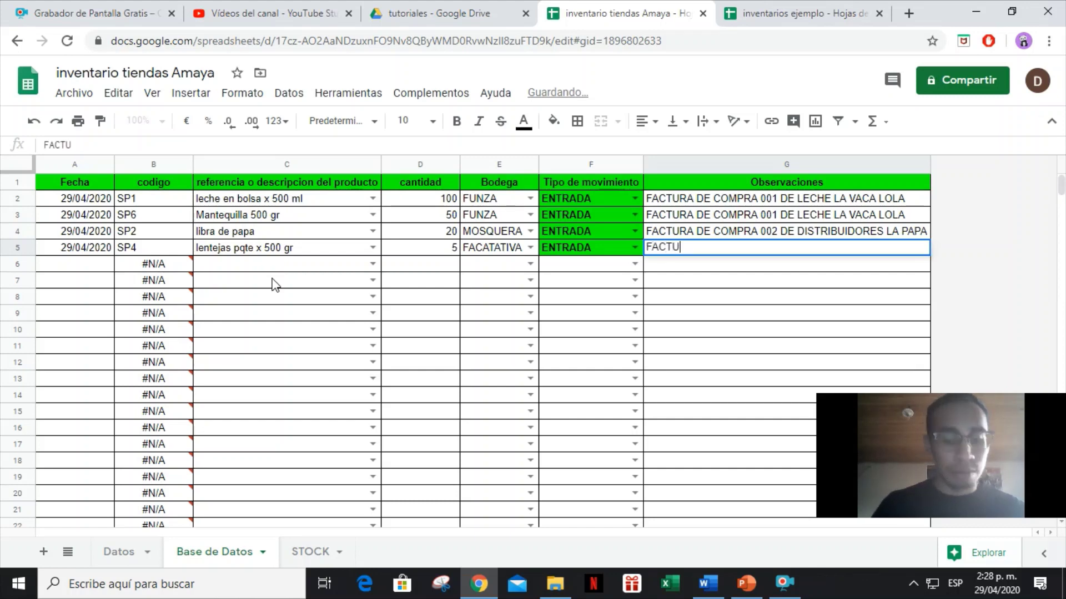
{"action": "type", "text": "RA DE COMPRA "}
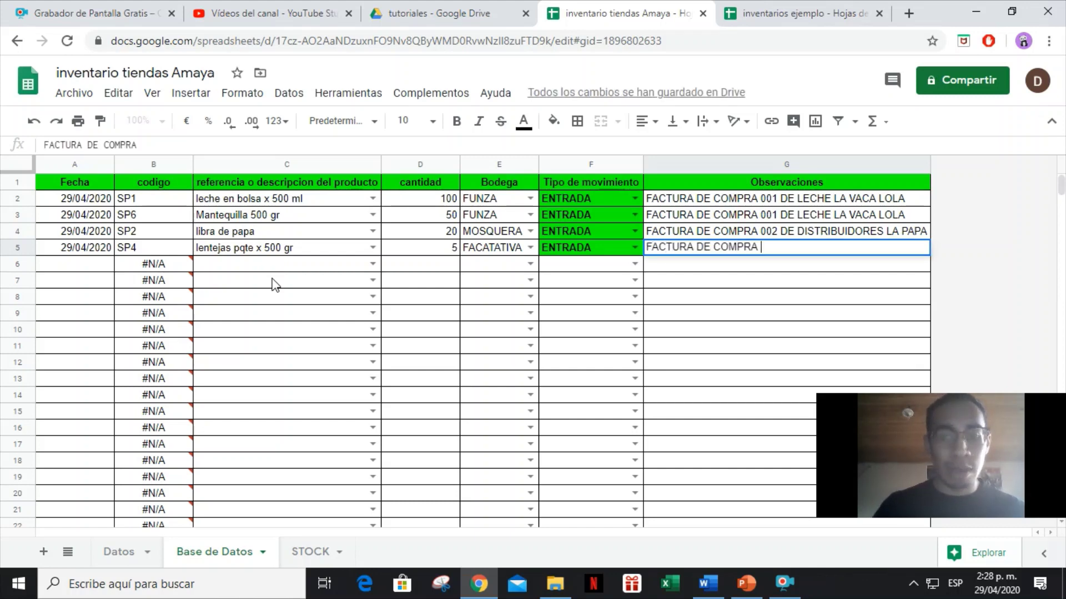
{"action": "type", "text": "003 DE"}
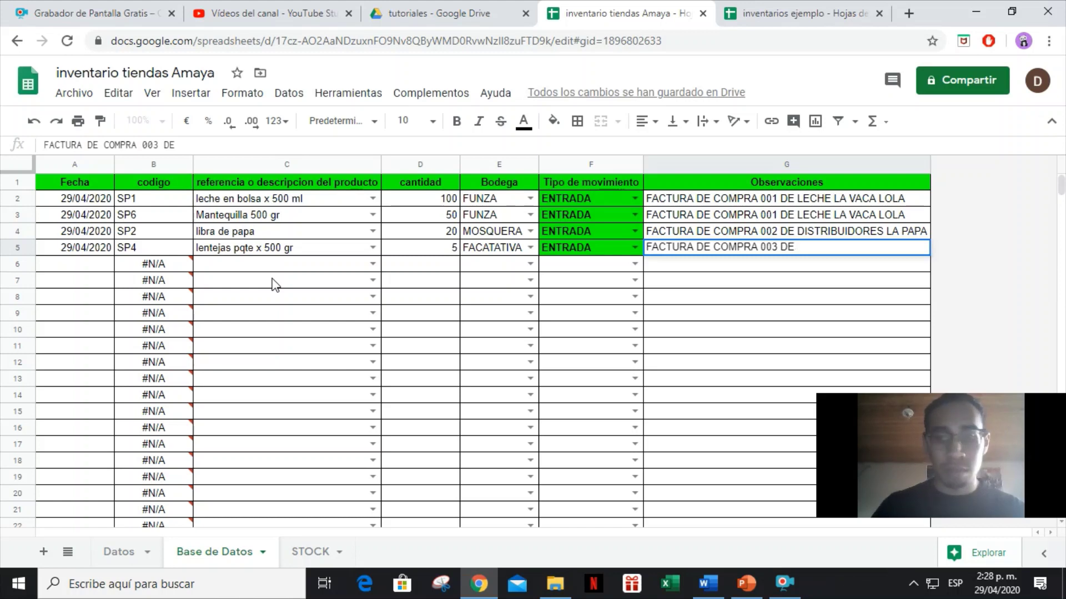
{"action": "type", "text": " DISTRIBUI"}
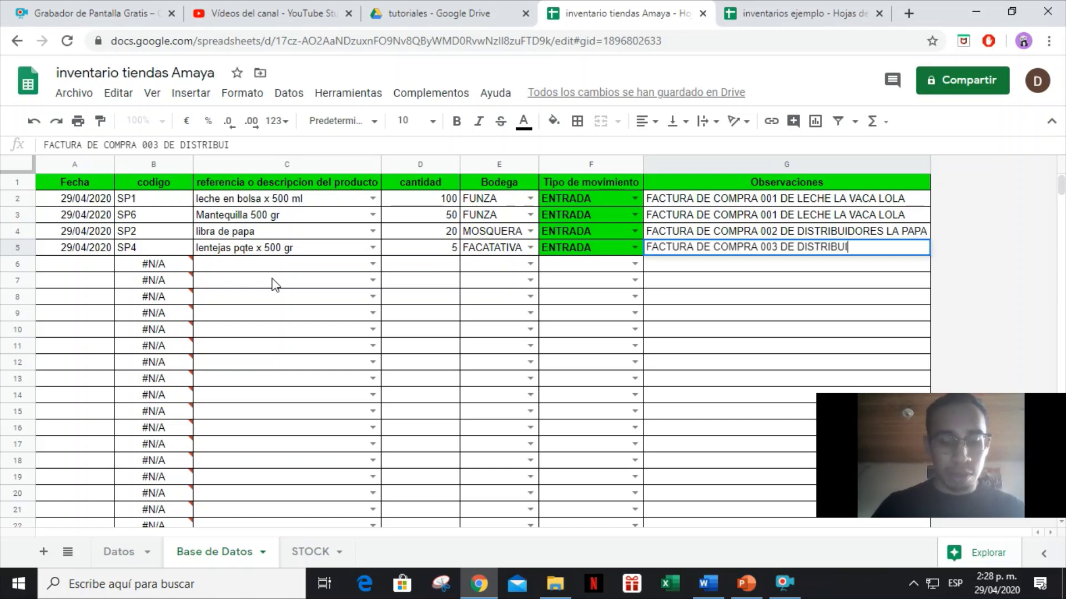
{"action": "type", "text": "DORE JKL"}
{"action": "key", "text": "Left"}
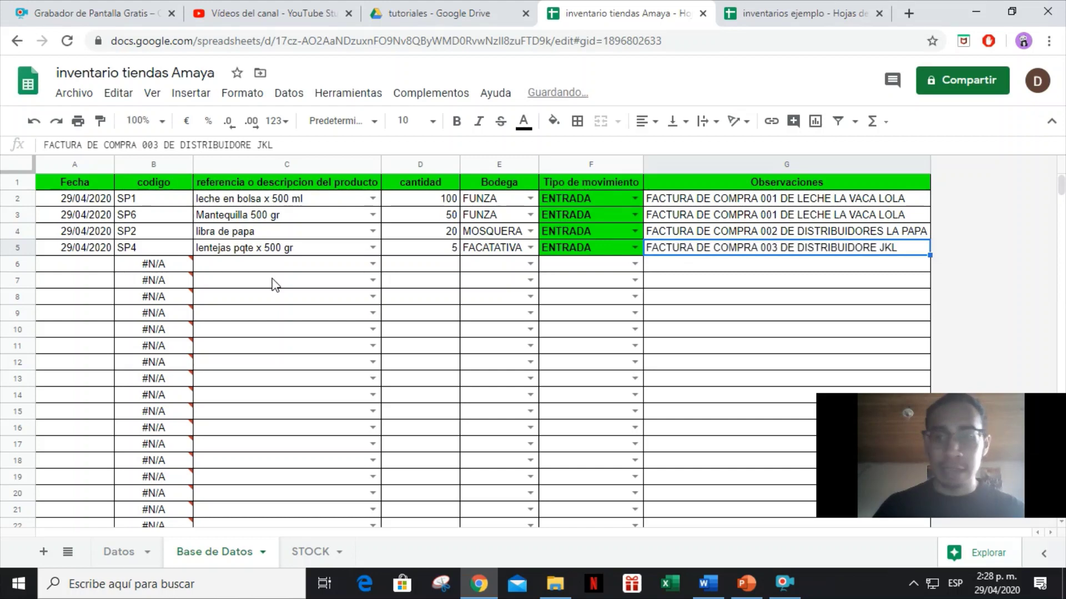
Show FACATATIVA balances on STOCK, confirm lentejas SP4 balance of 5, and return to Base de Datos.
{"action": "left_click", "coordinate": [307, 551]}
{"action": "left_click", "coordinate": [386, 184]}
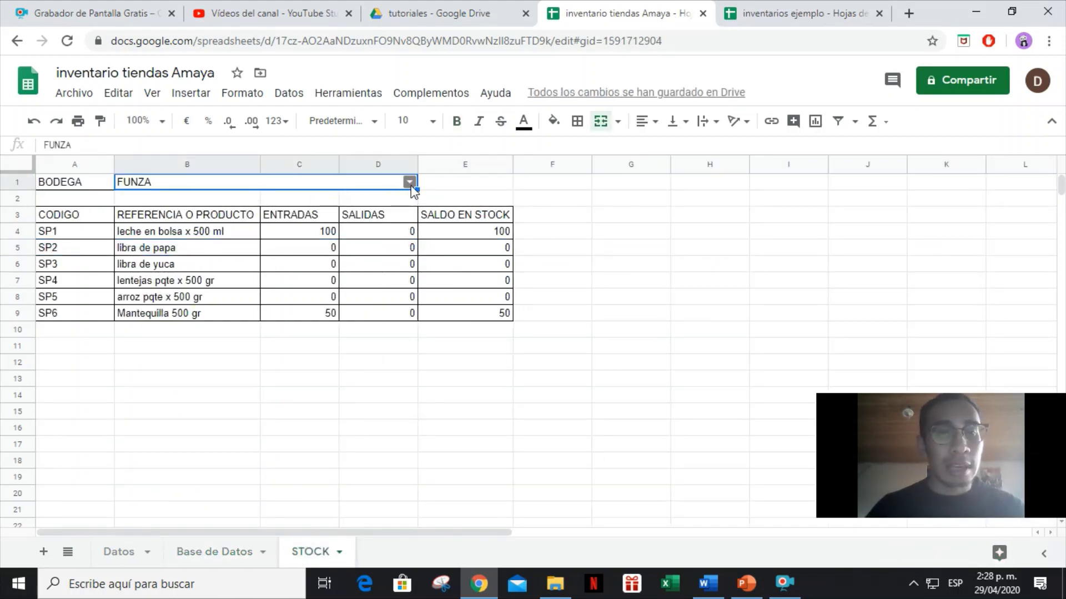
{"action": "left_click", "coordinate": [409, 182]}
{"action": "left_click", "coordinate": [182, 222]}
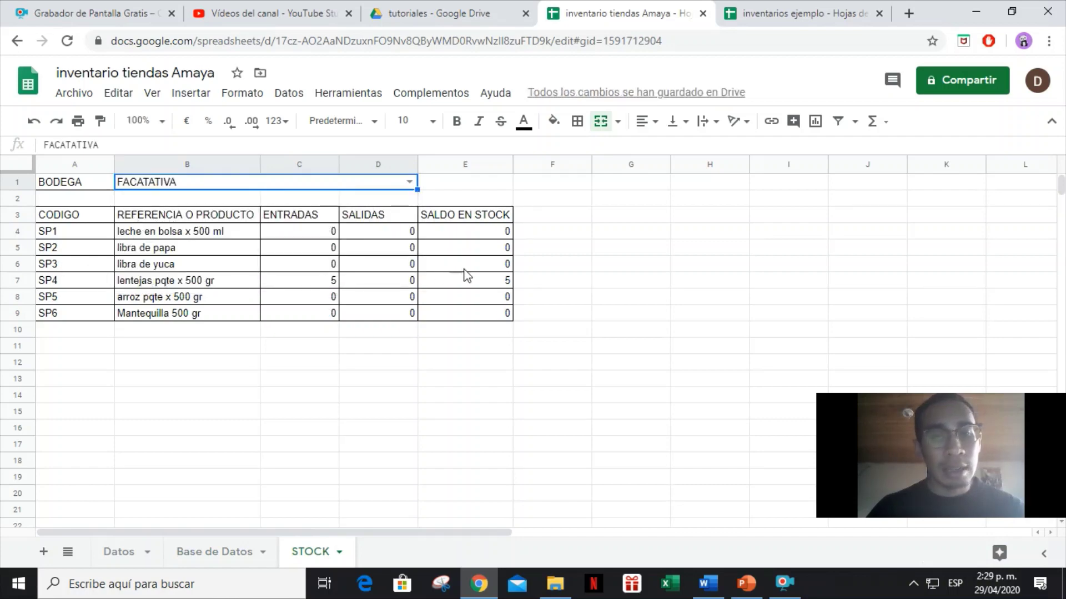
{"action": "left_click_drag", "start_coordinate": [487, 278], "coordinate": [50, 287]}
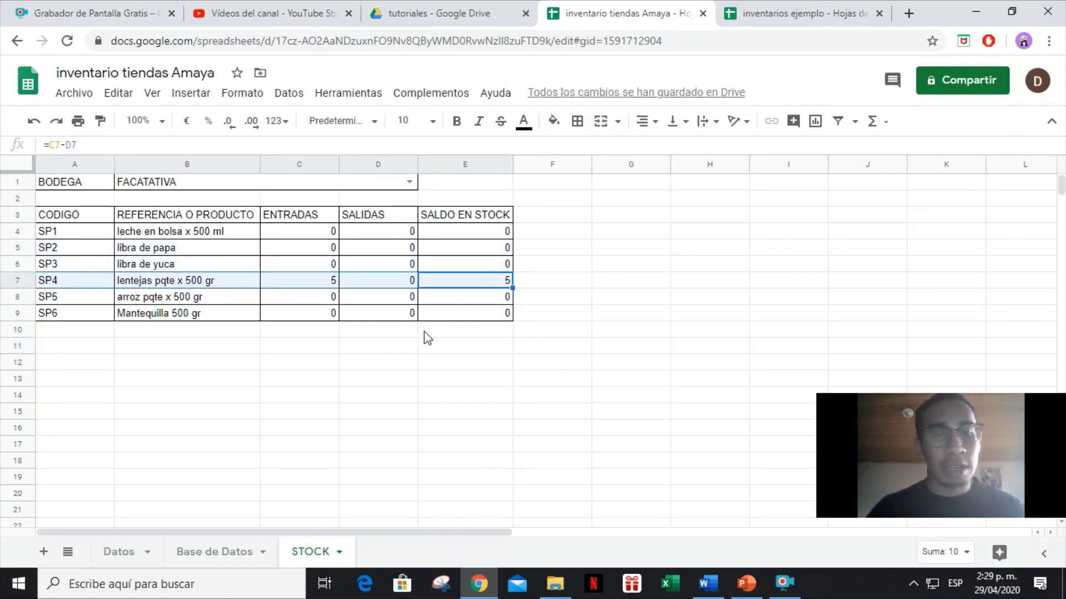
{"action": "left_click", "coordinate": [477, 284]}
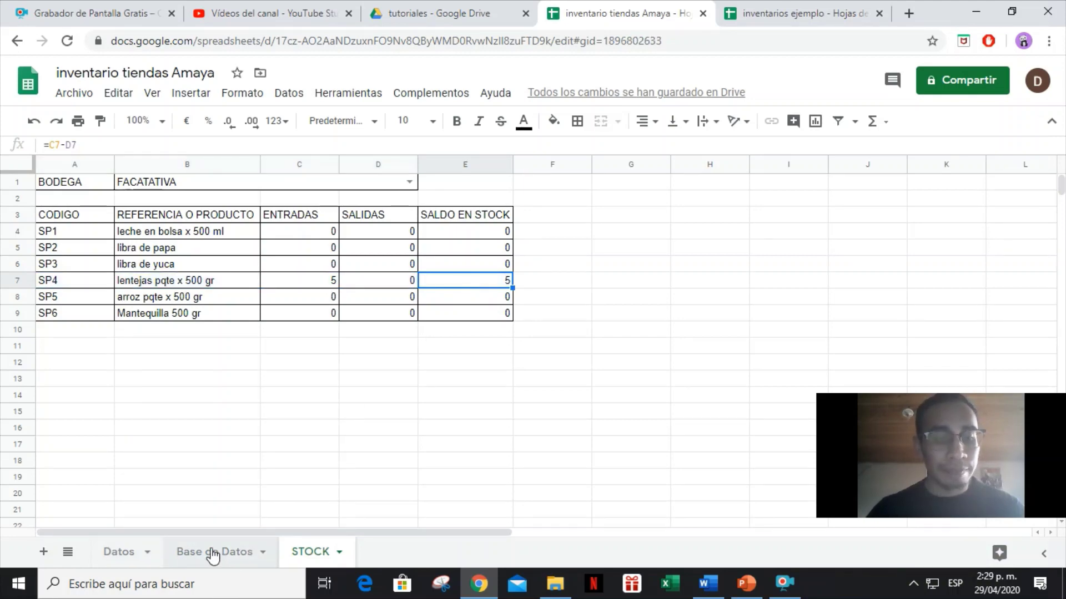
{"action": "left_click", "coordinate": [214, 552]}
Start row 6 with date 30/04/2020 and product leche en bolsa x 500 ml.
{"action": "left_click", "coordinate": [105, 271]}
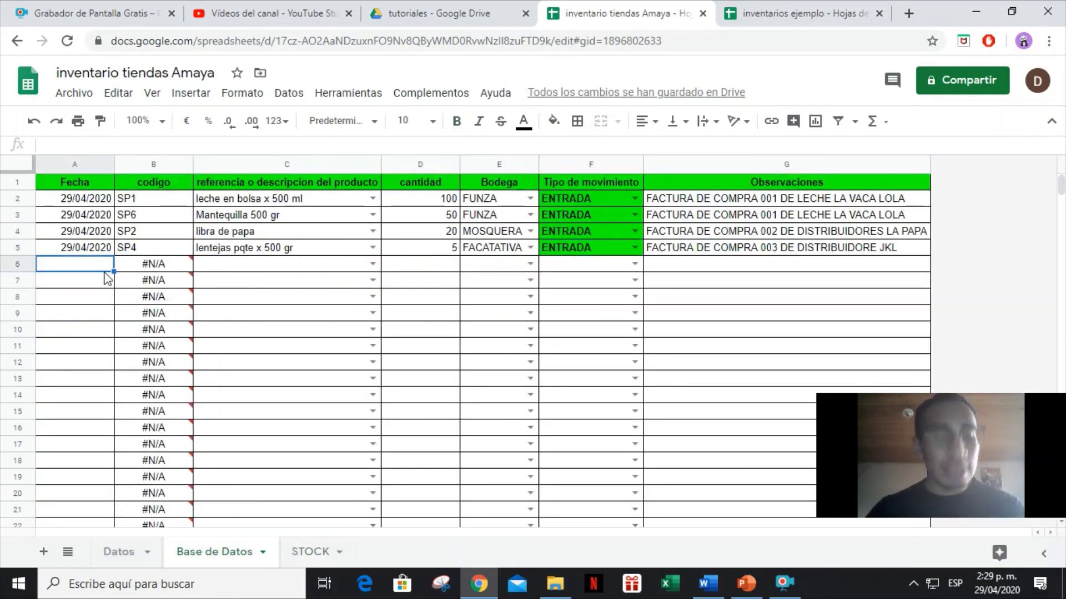
{"action": "type", "text": "30/04"}
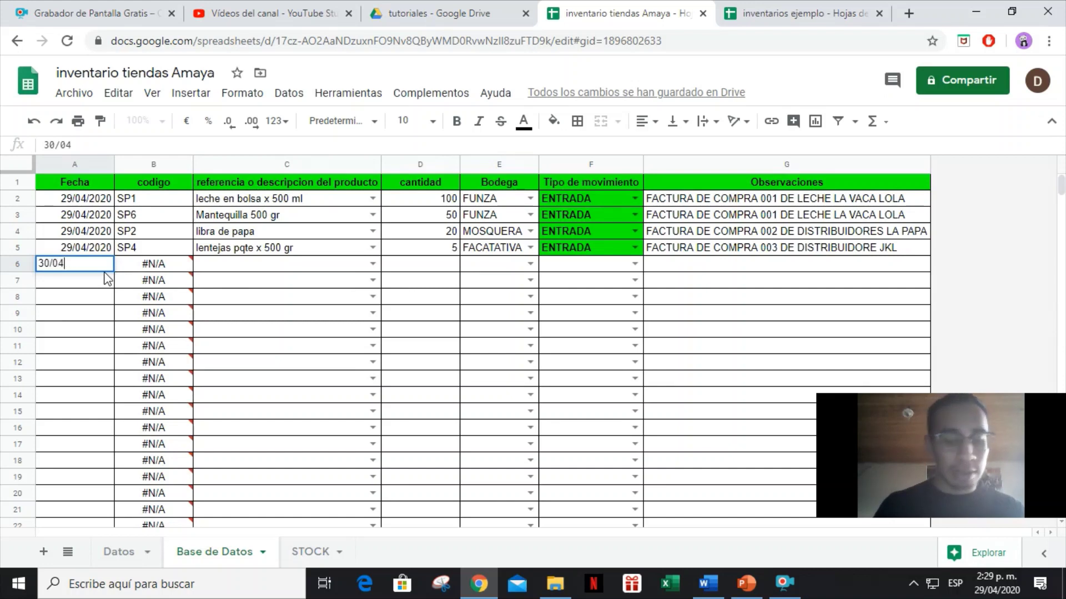
{"action": "type", "text": "/2020"}
{"action": "key", "text": "Tab"}
{"action": "key", "text": "Tab"}
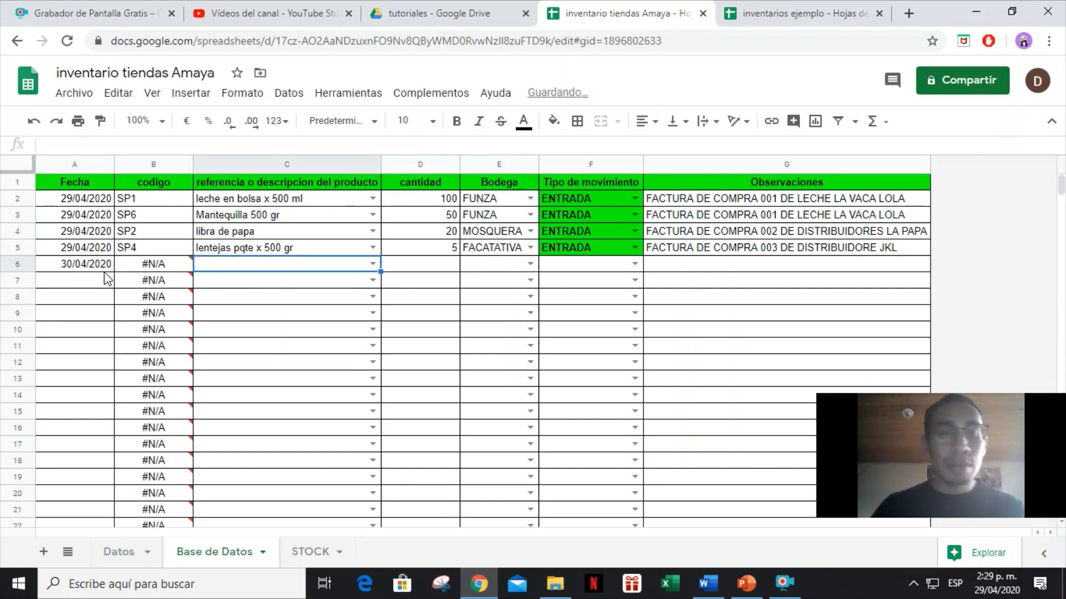
{"action": "type", "text": "20"}
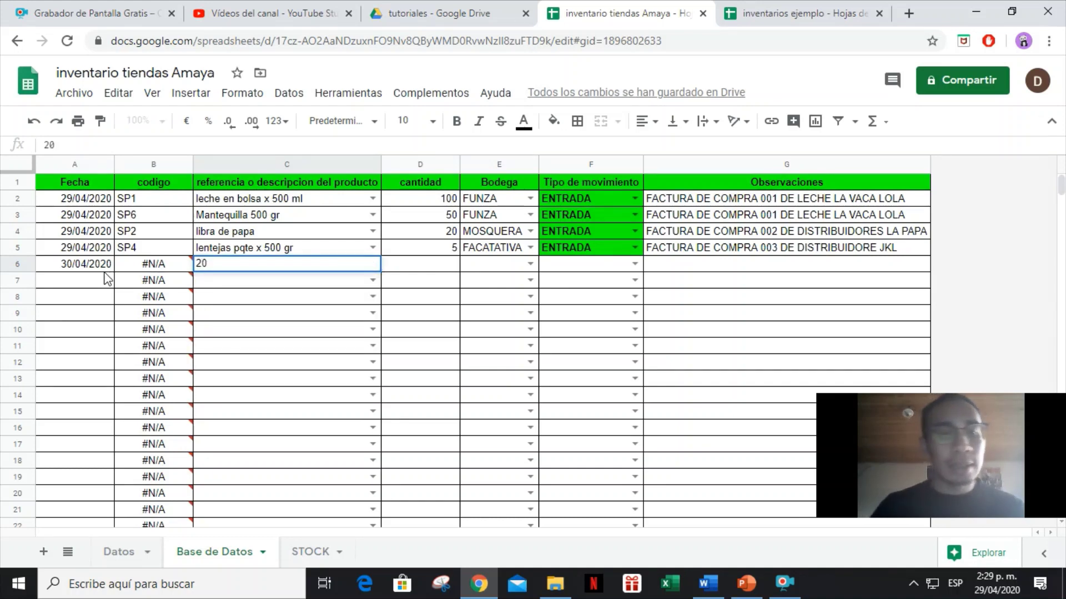
{"action": "key", "text": "BackSpace"}
{"action": "key", "text": "BackSpace"}
{"action": "type", "text": "LECHE"}
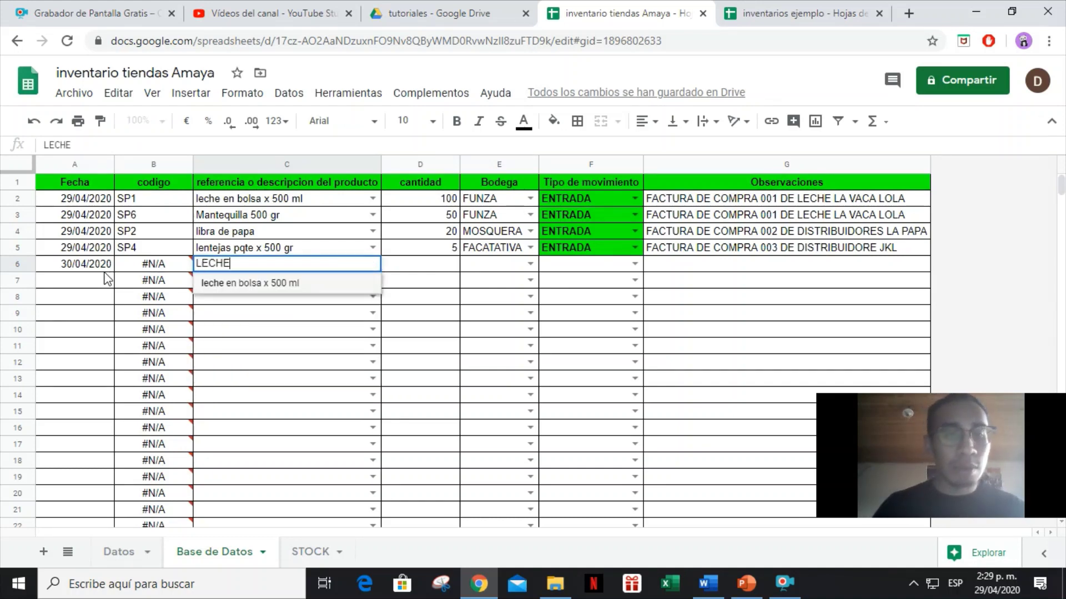
{"action": "key", "text": "Tab"}
Enter quantity 20, FUNZA, SALIDA and note 'FACTURA DE VENTA 001', then review the quantities.
{"action": "type", "text": "2"}
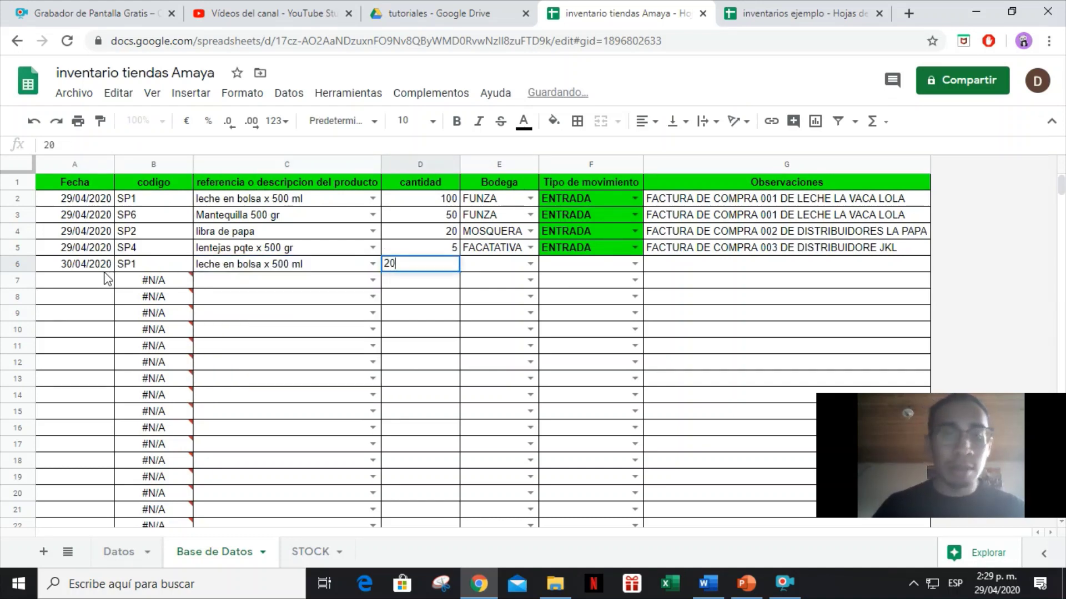
{"action": "key", "text": "Tab"}
{"action": "type", "text": "FUNZA"}
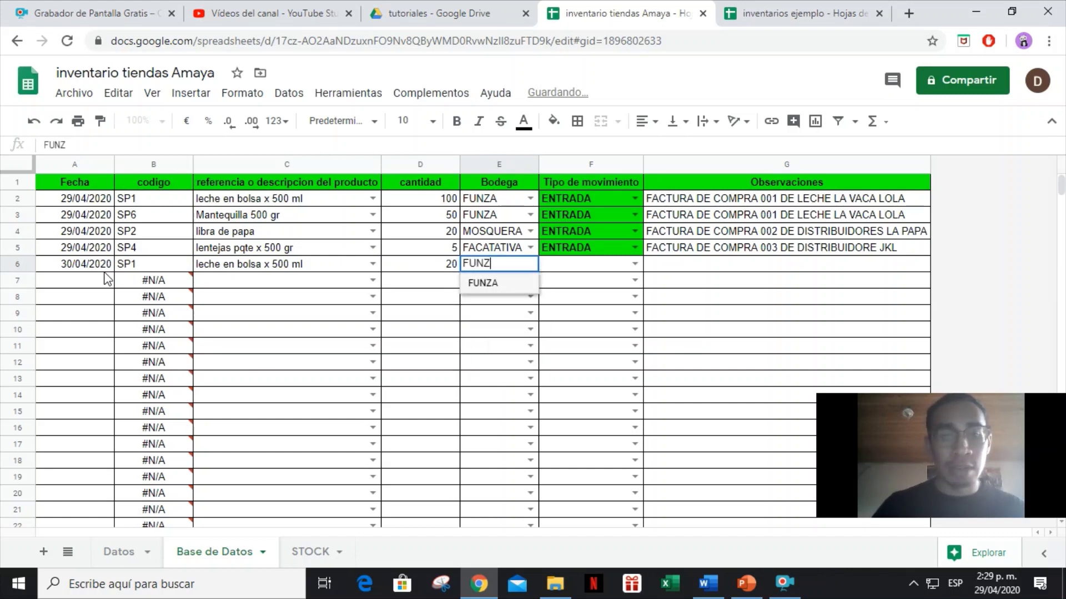
{"action": "key", "text": "Tab"}
{"action": "type", "text": "SALIDA"}
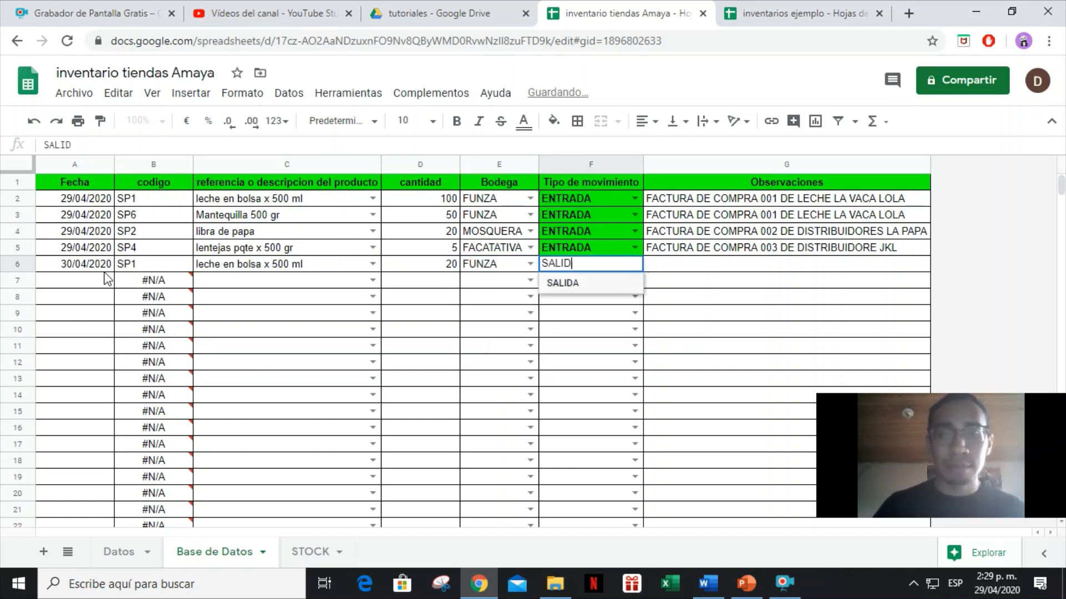
{"action": "key", "text": "Tab"}
{"action": "type", "text": "FA"}
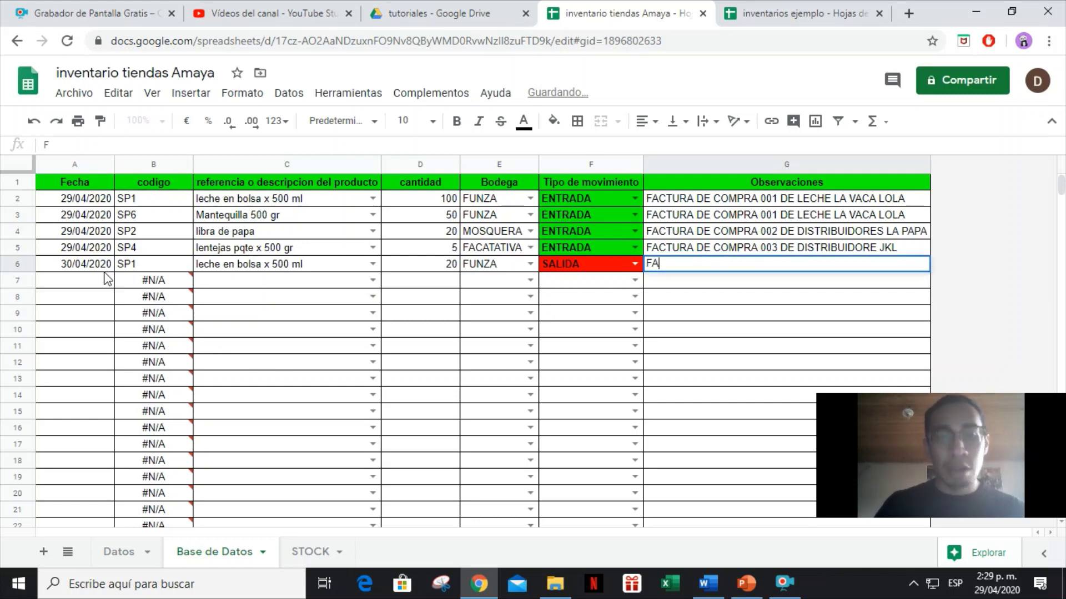
{"action": "type", "text": "CTURA"}
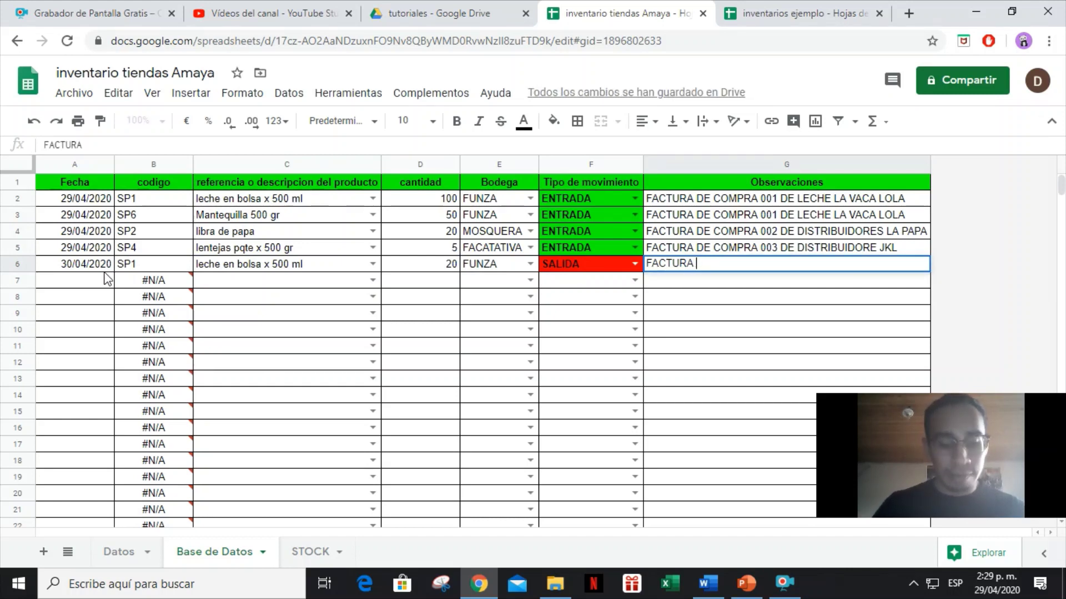
{"action": "type", "text": " DE VENTA 001"}
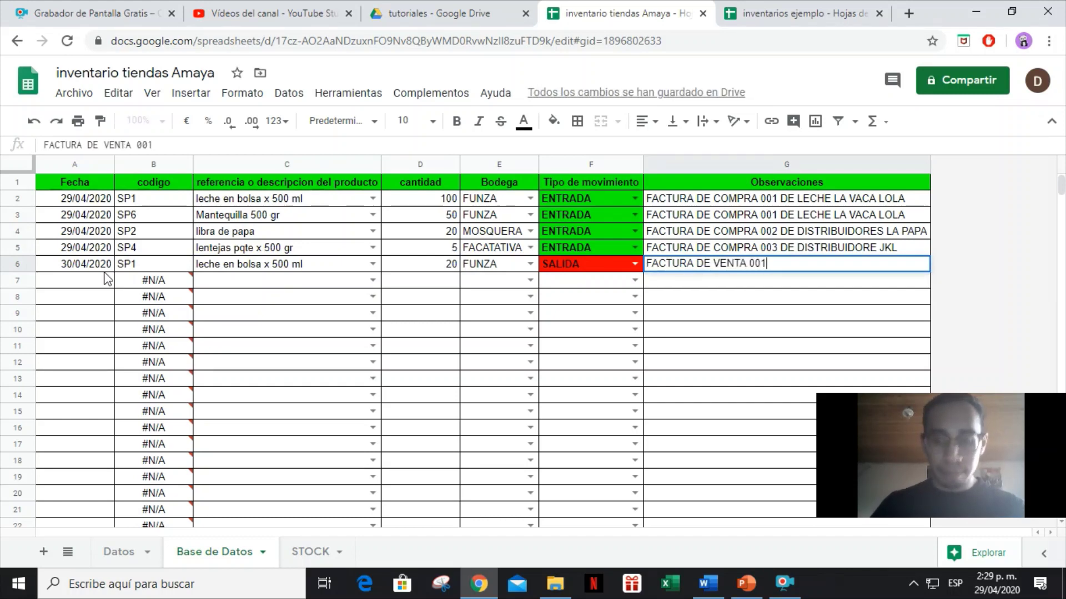
{"action": "key", "text": "Return"}
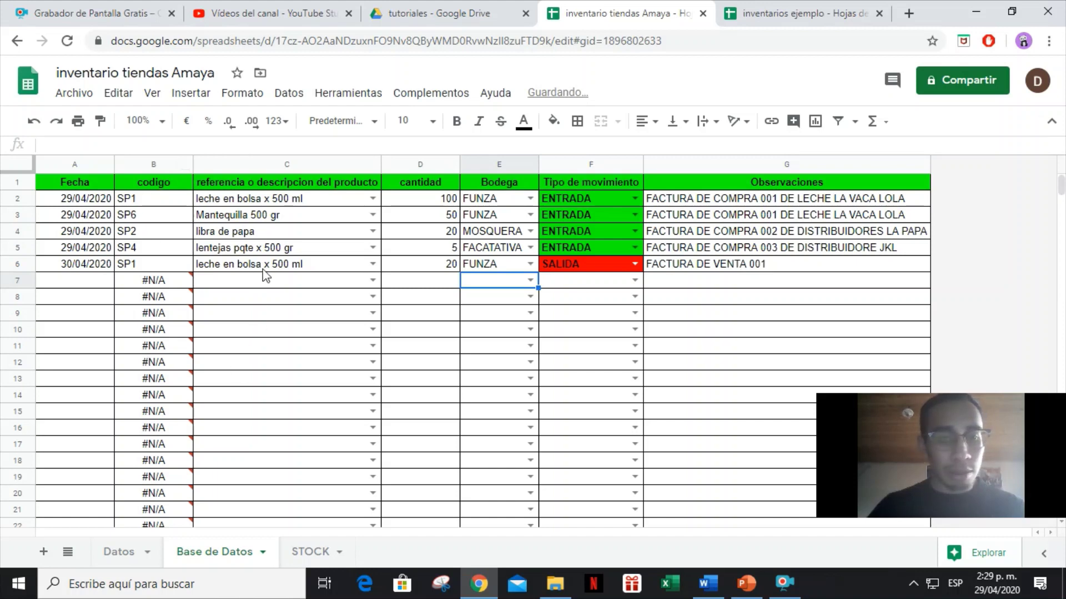
{"action": "left_click", "coordinate": [264, 270]}
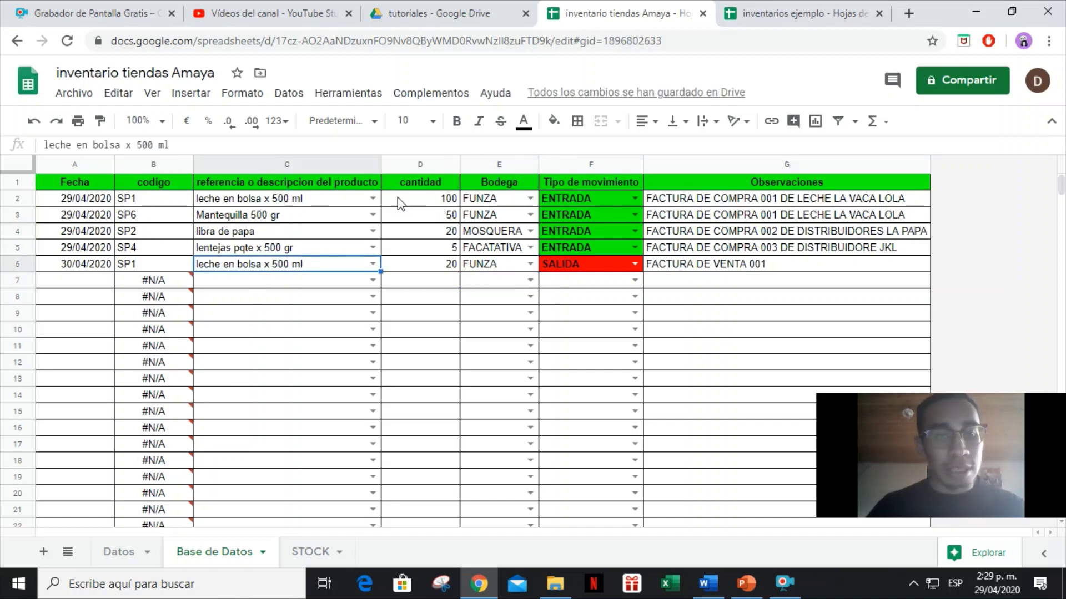
{"action": "left_click", "coordinate": [424, 203]}
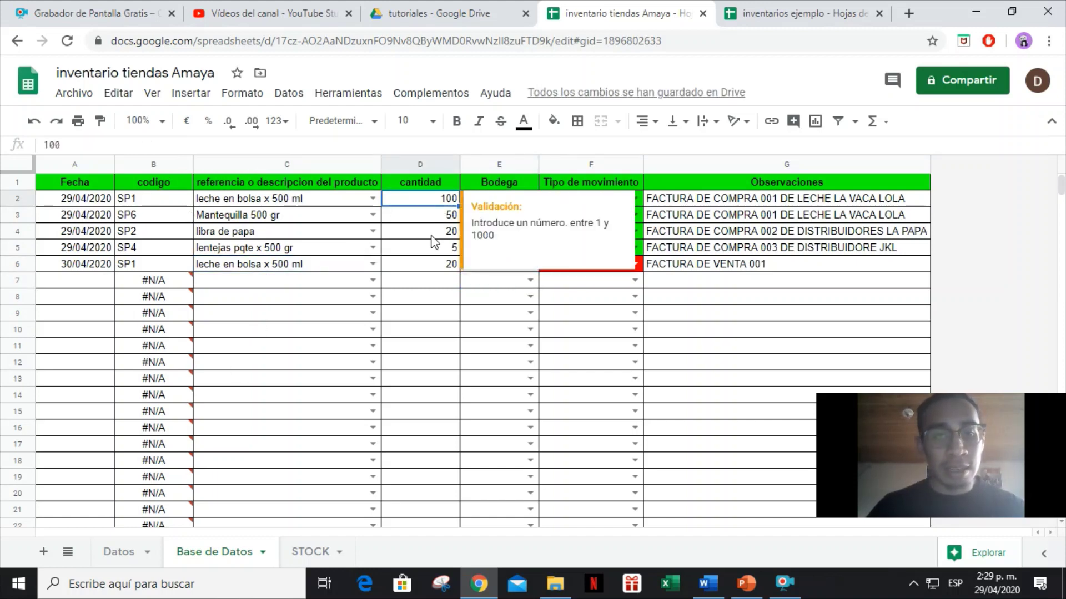
{"action": "left_click", "coordinate": [437, 268]}
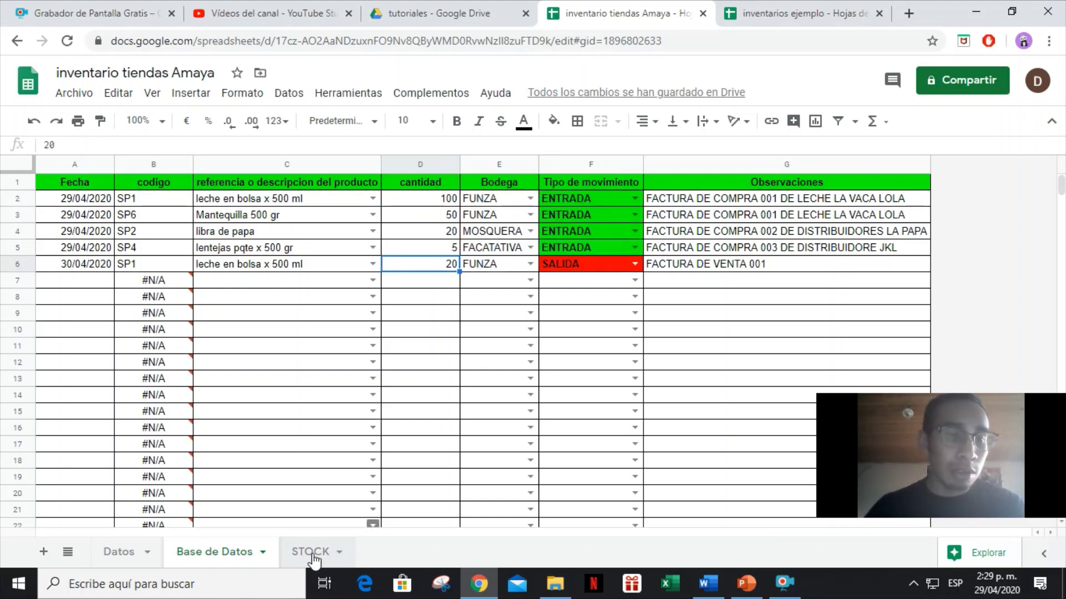
Set the STOCK bodega to FUNZA and inspect the SP1 ENTRADAS, SALIDAS and balance formulas.
{"action": "left_click", "coordinate": [311, 552]}
{"action": "left_click", "coordinate": [247, 188]}
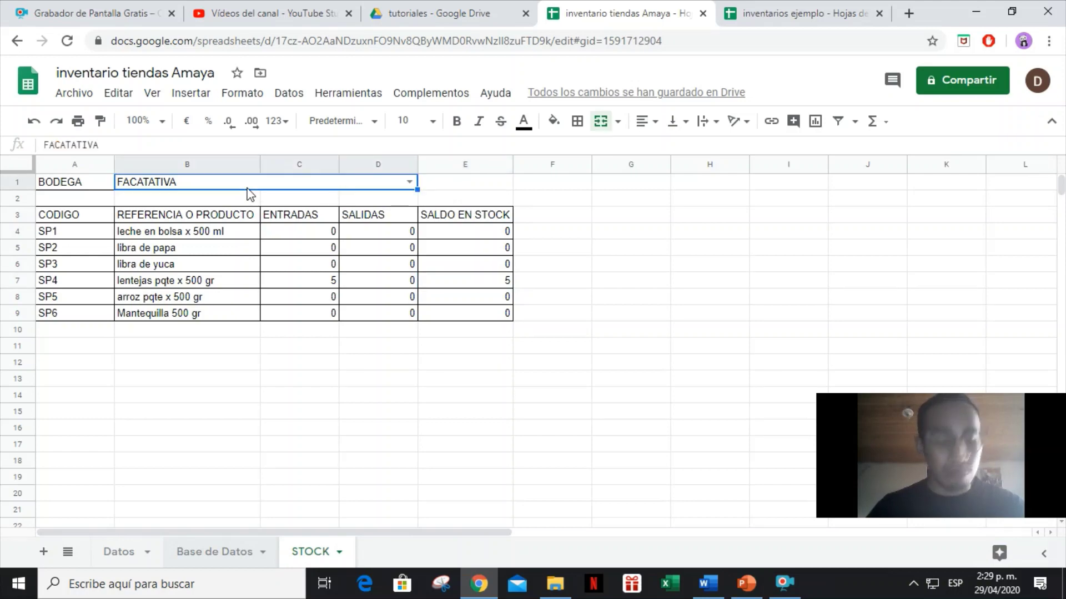
{"action": "type", "text": "FUNZA"}
{"action": "left_click", "coordinate": [267, 209]}
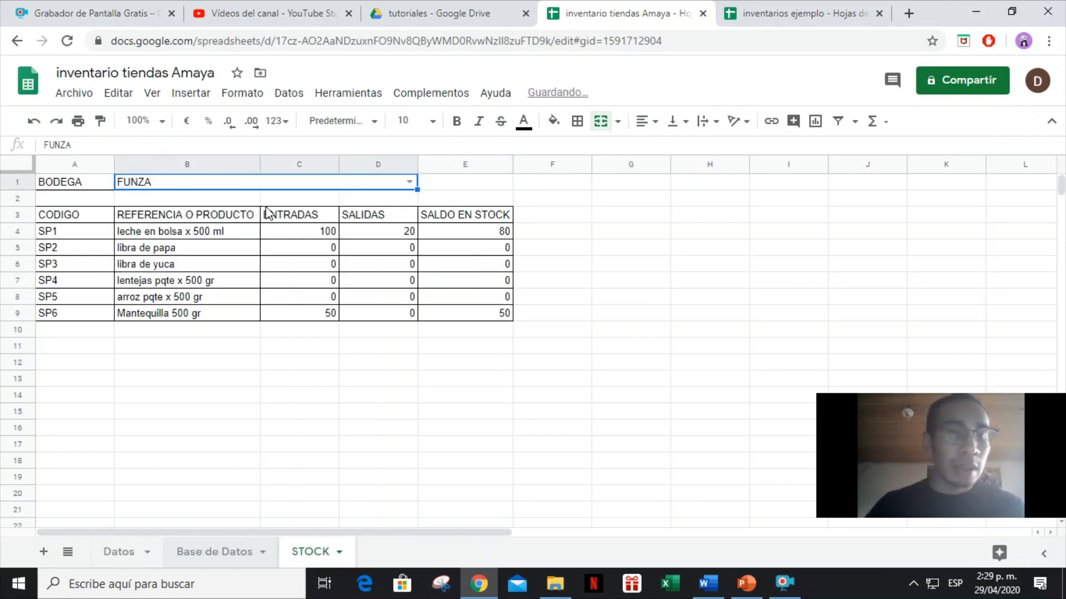
{"action": "left_click_drag", "start_coordinate": [310, 240], "coordinate": [476, 238]}
{"action": "left_click", "coordinate": [307, 236]}
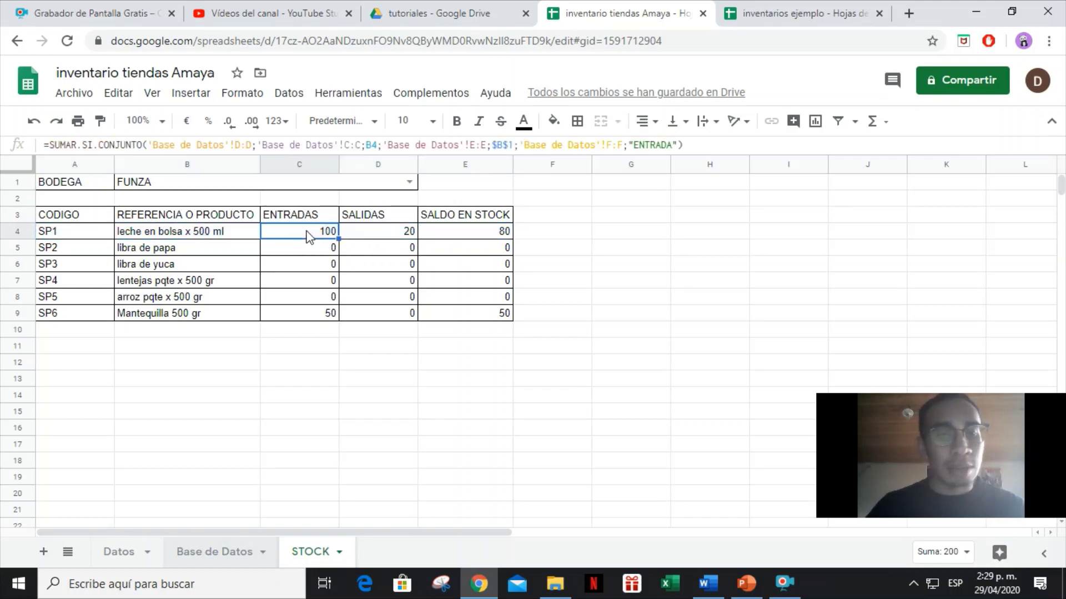
{"action": "left_click", "coordinate": [385, 236]}
{"action": "left_click", "coordinate": [464, 237]}
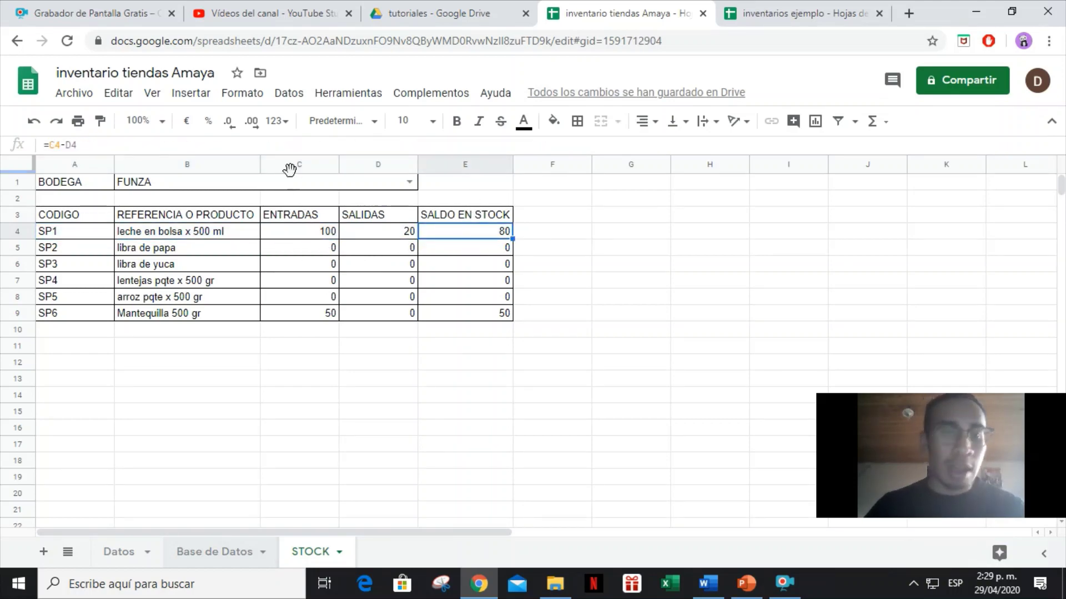
Hide the ENTRADAS and SALIDAS columns C–D on the STOCK sheet.
{"action": "left_click", "coordinate": [297, 164]}
{"action": "left_click_drag", "start_coordinate": [297, 163], "coordinate": [373, 162]}
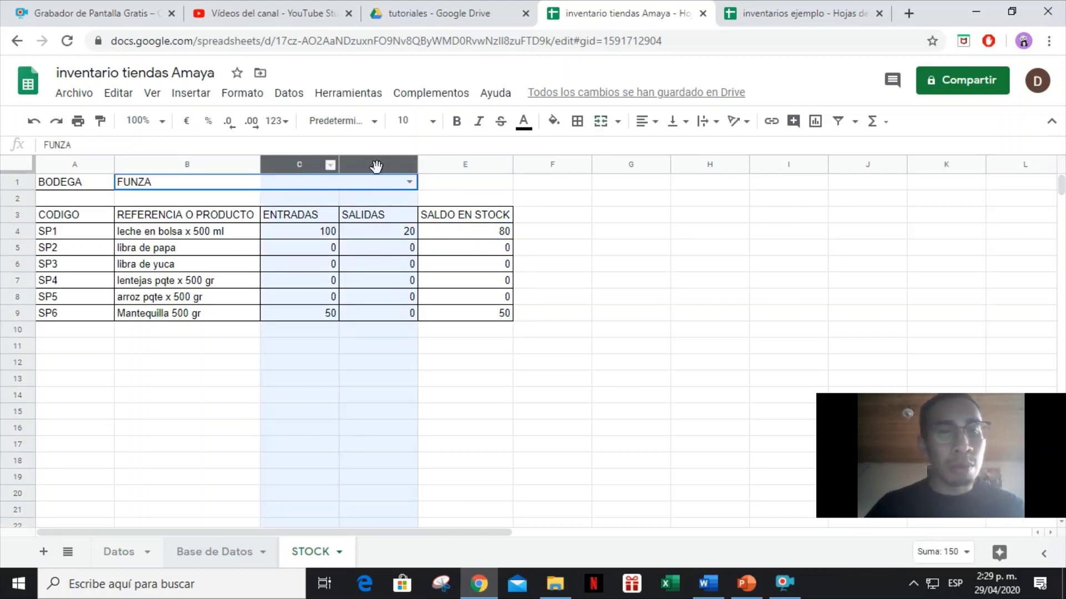
{"action": "right_click", "coordinate": [377, 165]}
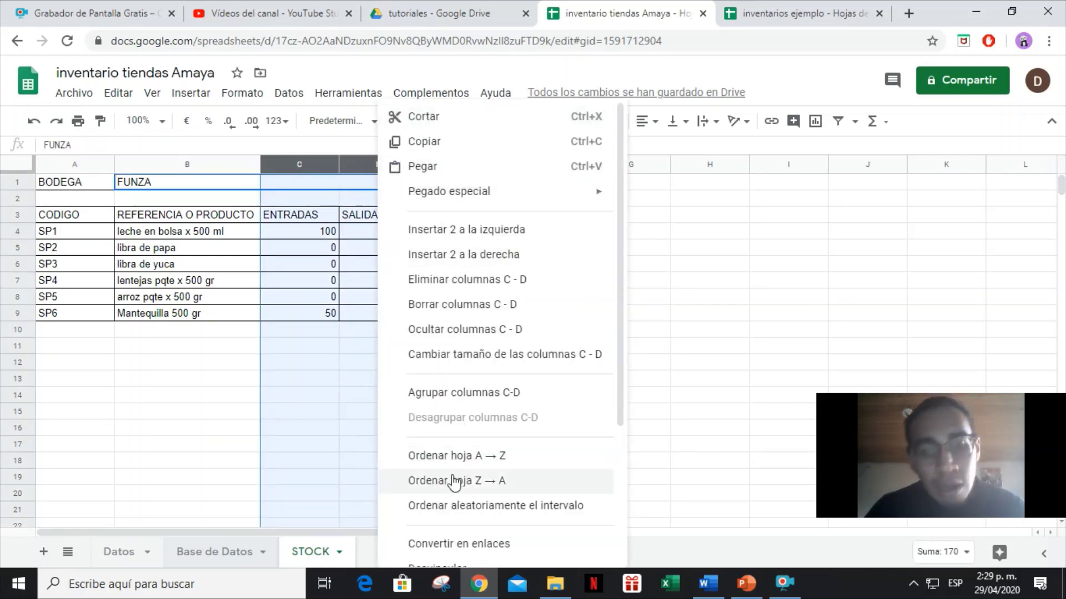
{"action": "scroll", "coordinate": [452, 315], "scroll_direction": "down", "scroll_amount": 2}
{"action": "left_click", "coordinate": [478, 265]}
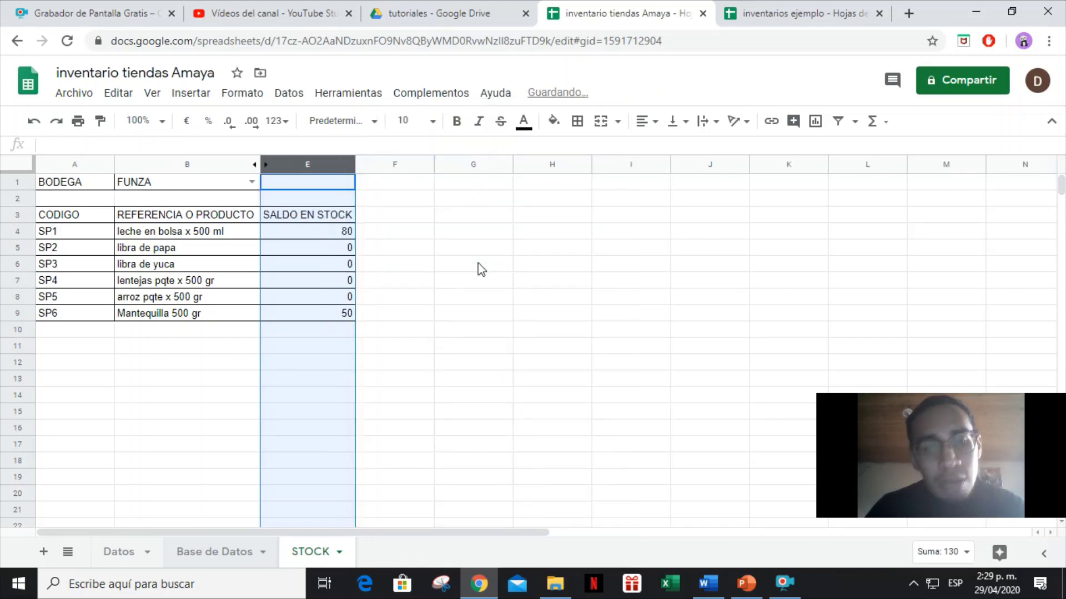
{"action": "left_click", "coordinate": [478, 269]}
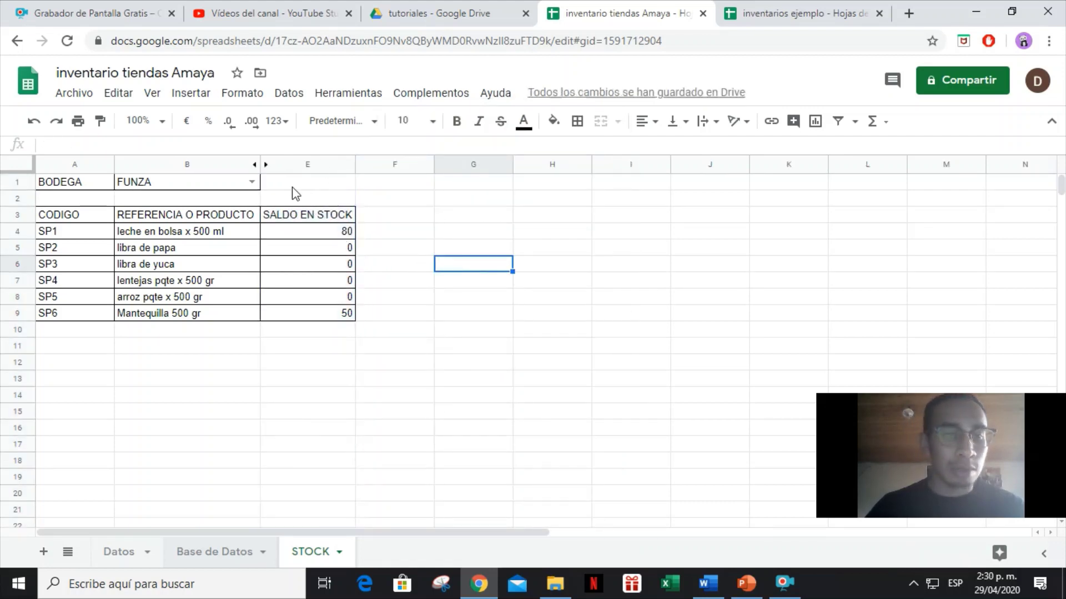
Back on Base de Datos, enter the date 30/04/2020 in row 7.
{"action": "left_click", "coordinate": [184, 555]}
{"action": "left_click", "coordinate": [418, 252]}
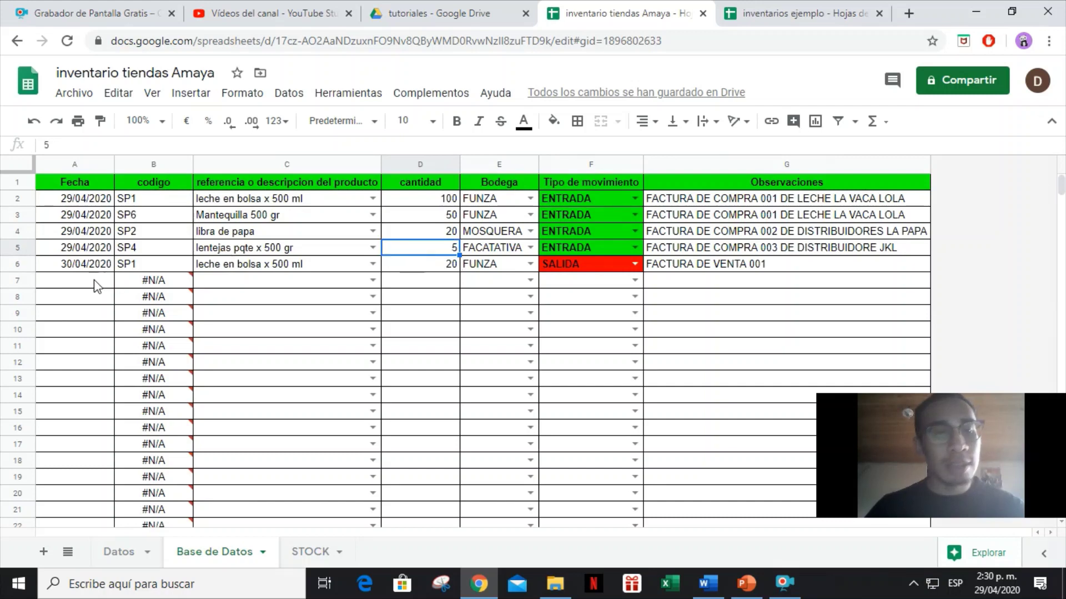
{"action": "left_click", "coordinate": [70, 298]}
{"action": "left_click", "coordinate": [76, 280]}
{"action": "type", "text": "30"}
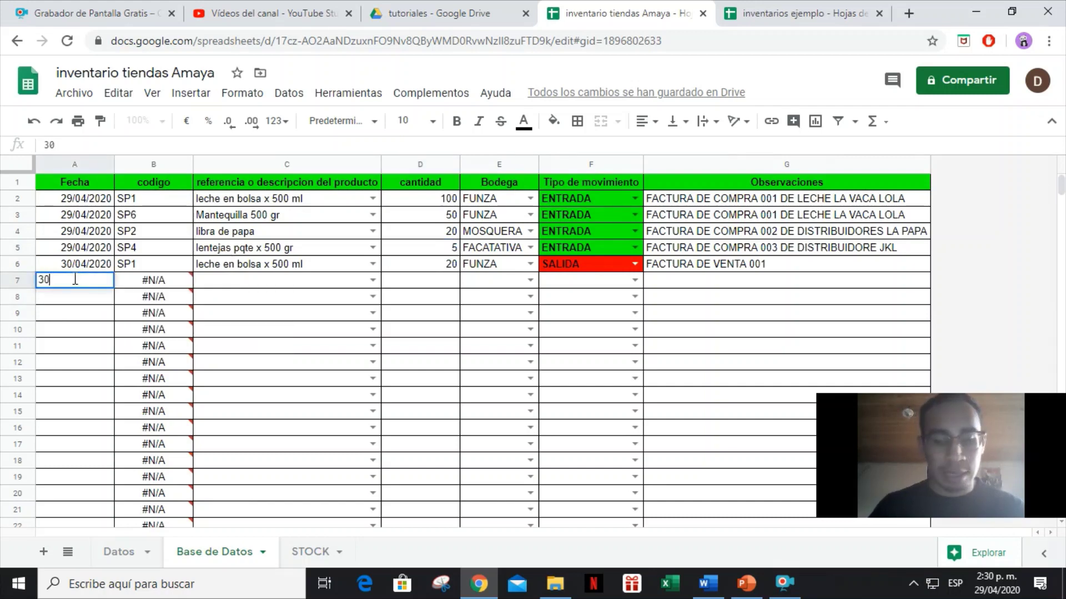
{"action": "type", "text": "/03"}
{"action": "key", "text": "BackSpace"}
{"action": "type", "text": "472020"}
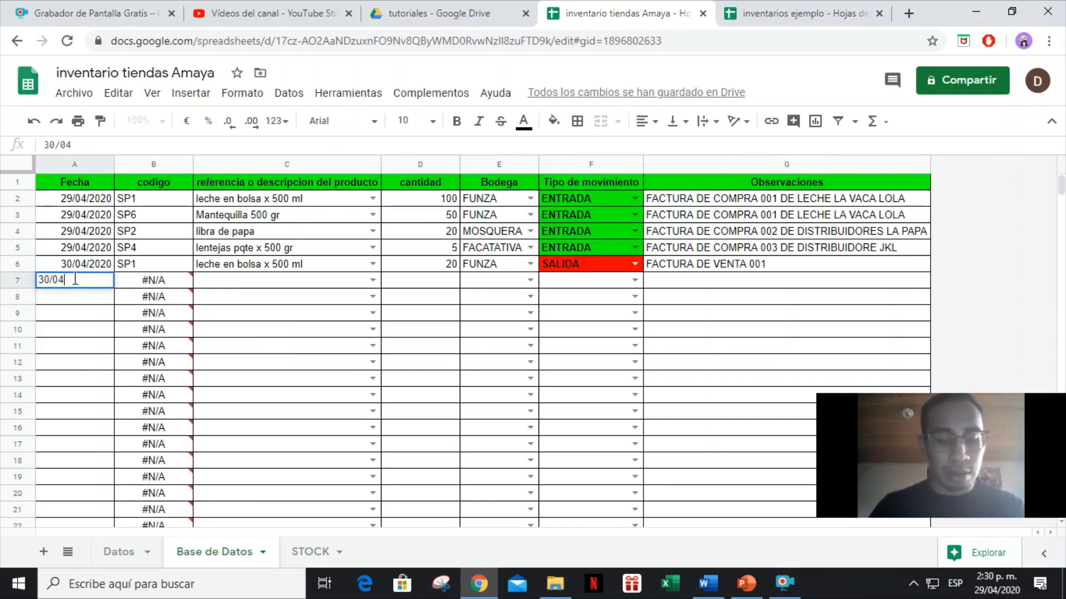
{"action": "key", "text": "BackSpace"}
{"action": "key", "text": "BackSpace"}
{"action": "key", "text": "BackSpace"}
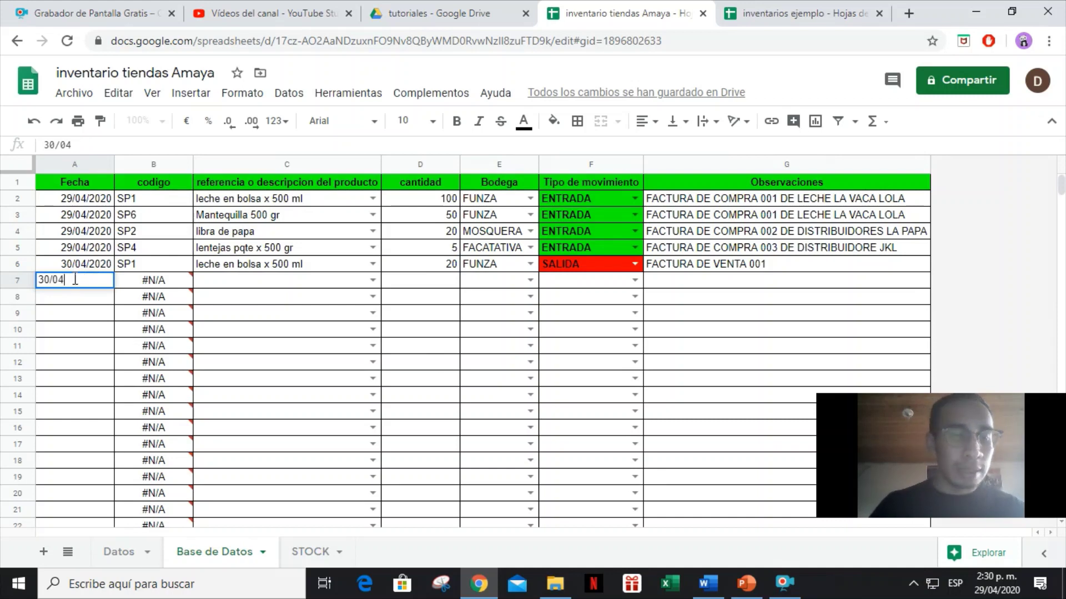
{"action": "type", "text": "02"}
{"action": "key", "text": "Tab"}
{"action": "key", "text": "Tab"}
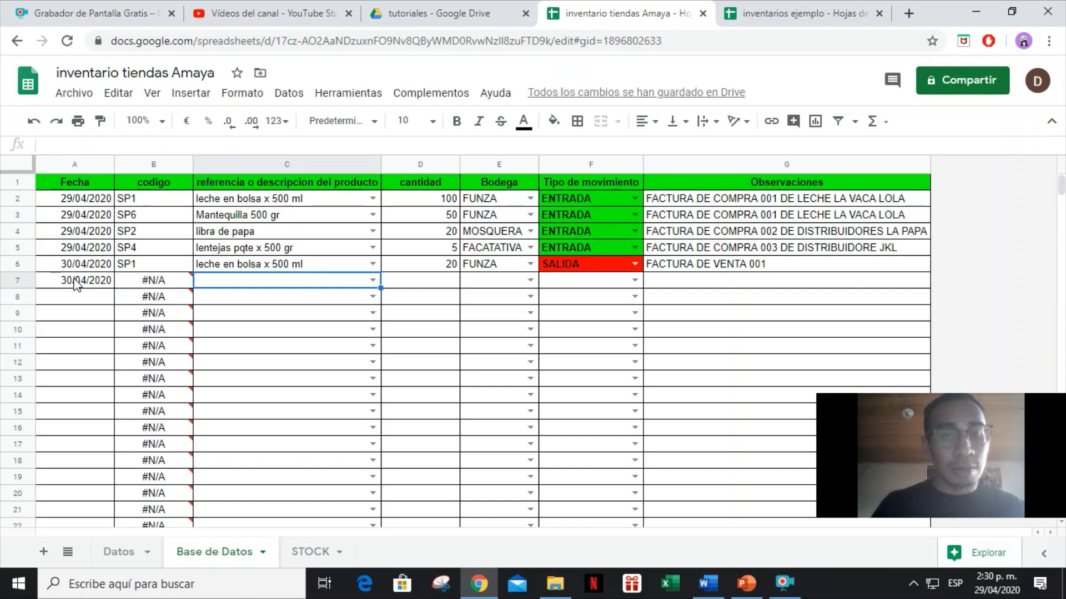
Record 1 lentejas pqte x 500 gr, FACATATIVA, SALIDA with note 'FACTURA DE VENTA 002'.
{"action": "type", "text": "LENTE"}
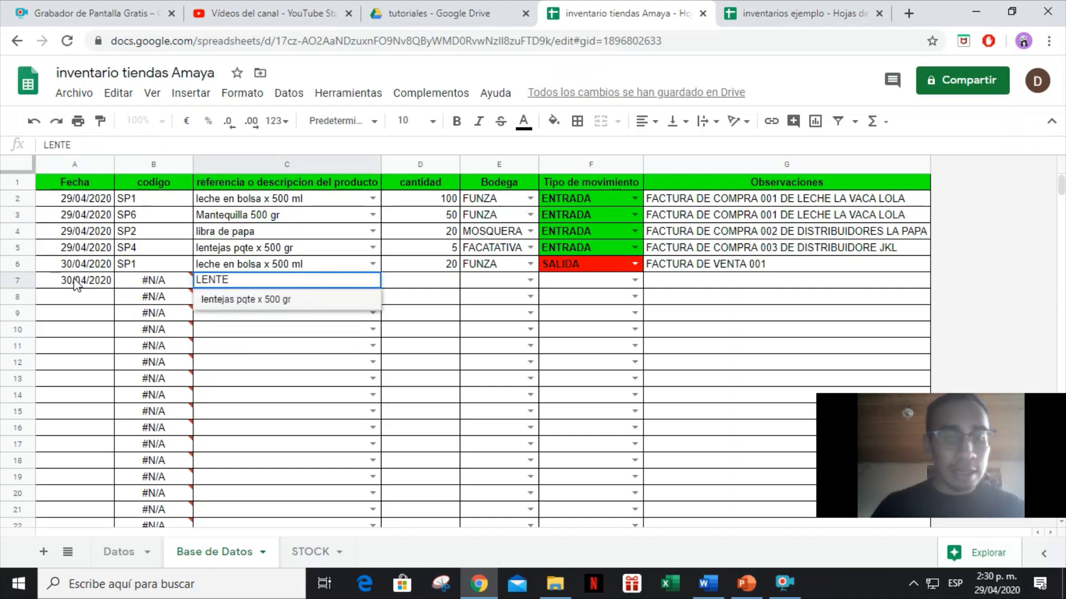
{"action": "key", "text": "Tab"}
{"action": "type", "text": "1"}
{"action": "key", "text": "Tab"}
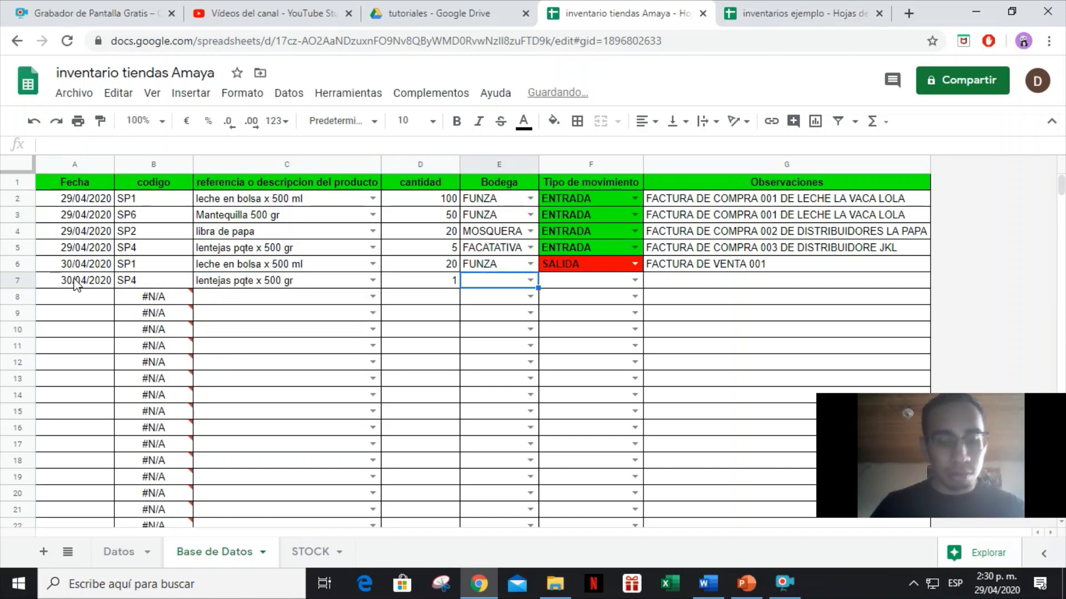
{"action": "type", "text": "FAC"}
{"action": "key", "text": "Tab"}
{"action": "type", "text": "SAL"}
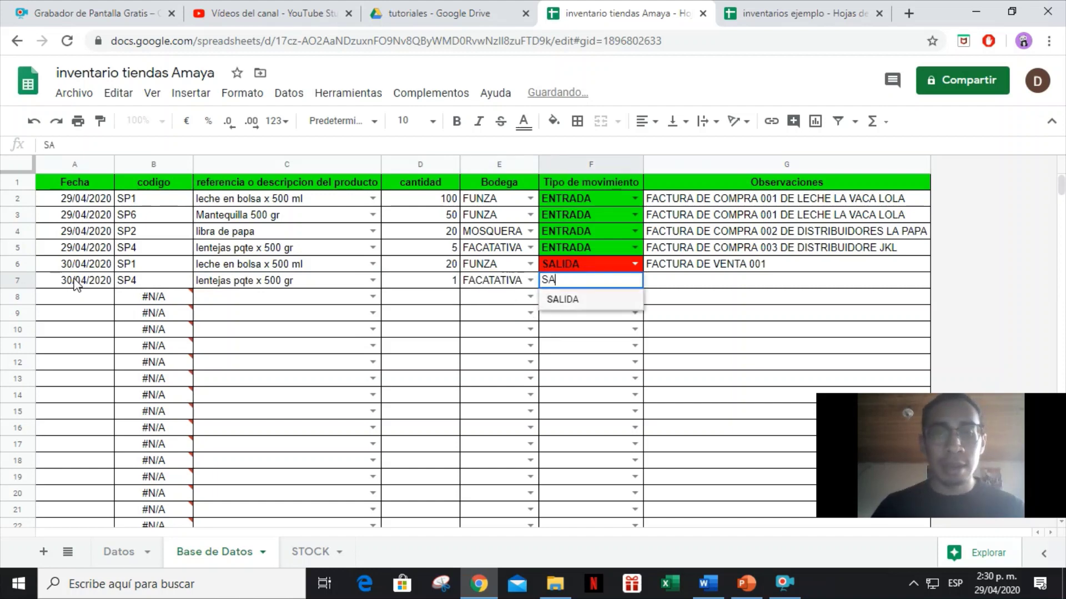
{"action": "key", "text": "Tab"}
{"action": "type", "text": "FACTU"}
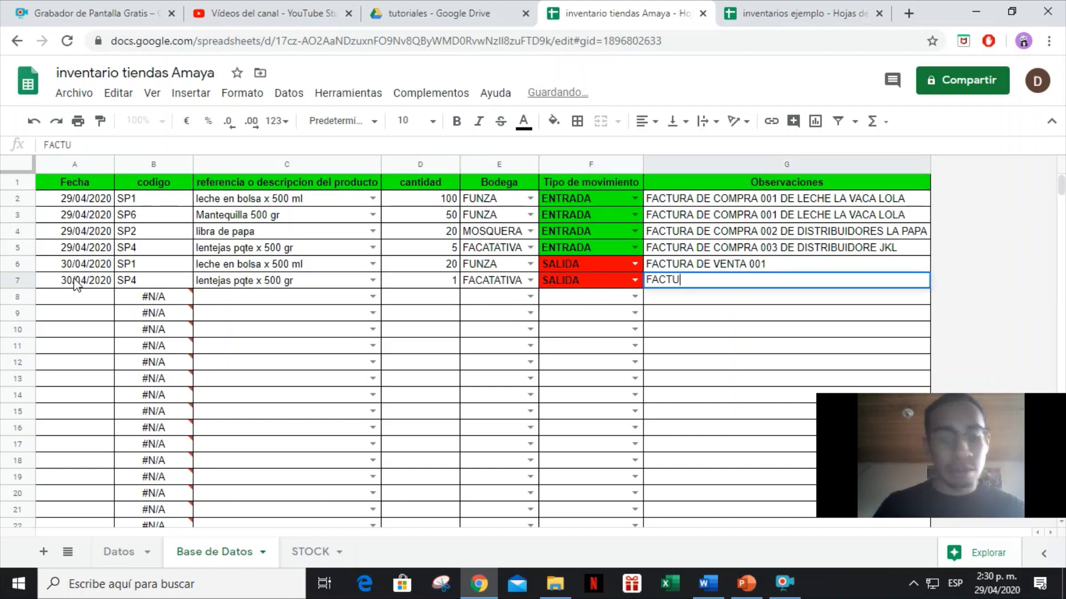
{"action": "type", "text": "RA DE VENTA "}
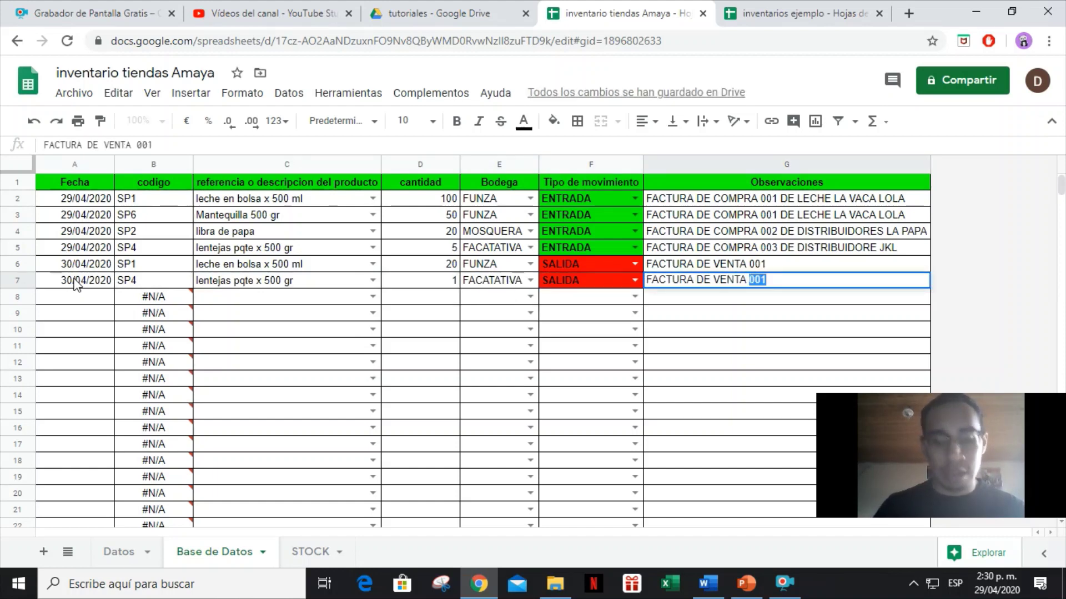
{"action": "type", "text": "002"}
{"action": "key", "text": "Return"}
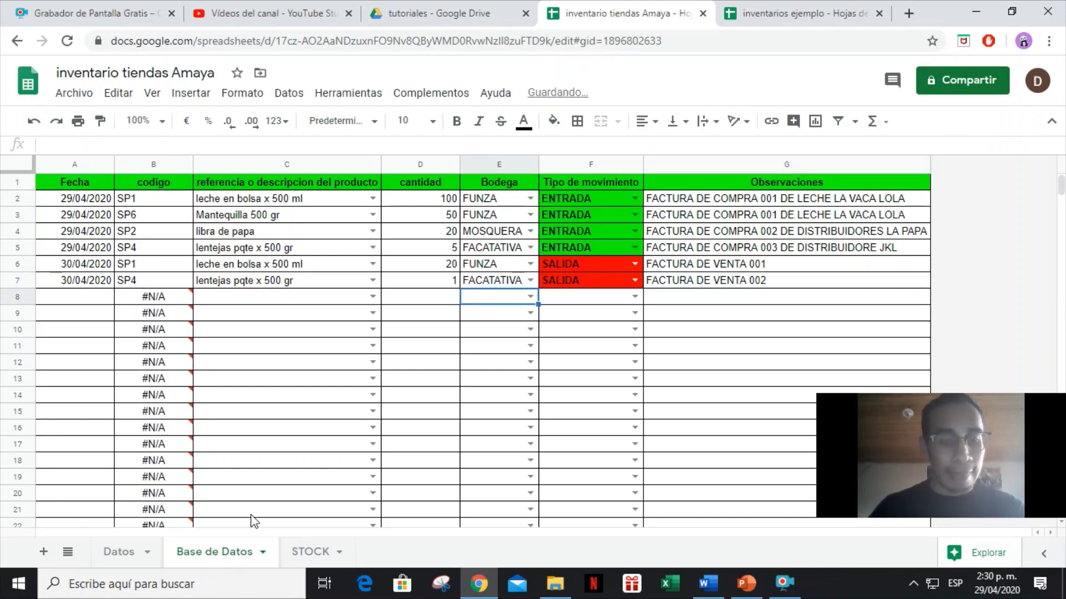
{"action": "left_click", "coordinate": [309, 552]}
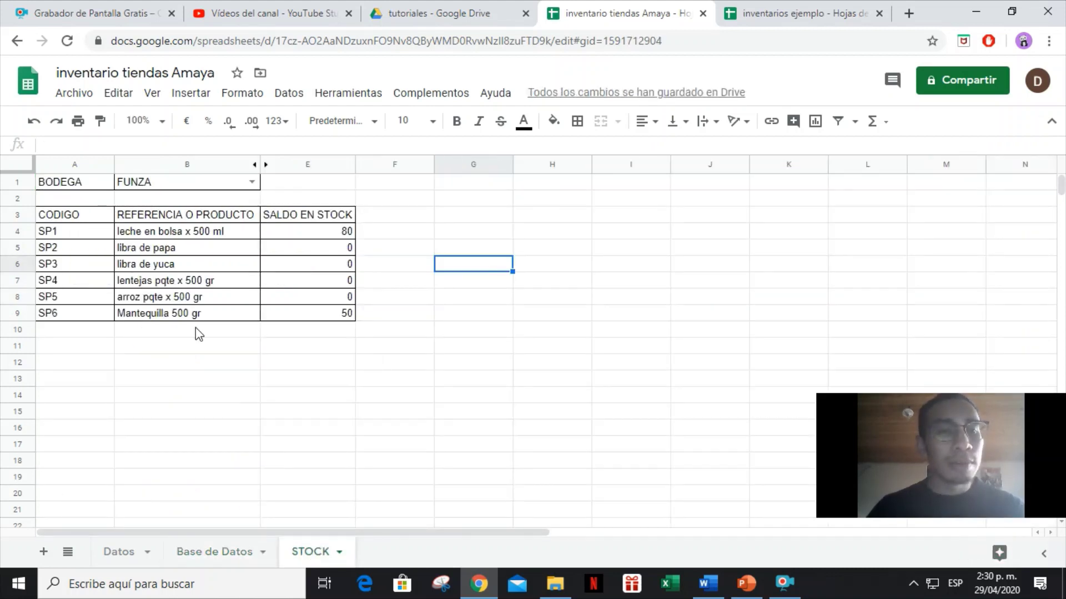
Set the STOCK bodega to FACATATIVA and check the lentejas balance formula in E7.
{"action": "left_click", "coordinate": [221, 183]}
{"action": "type", "text": "FACA"}
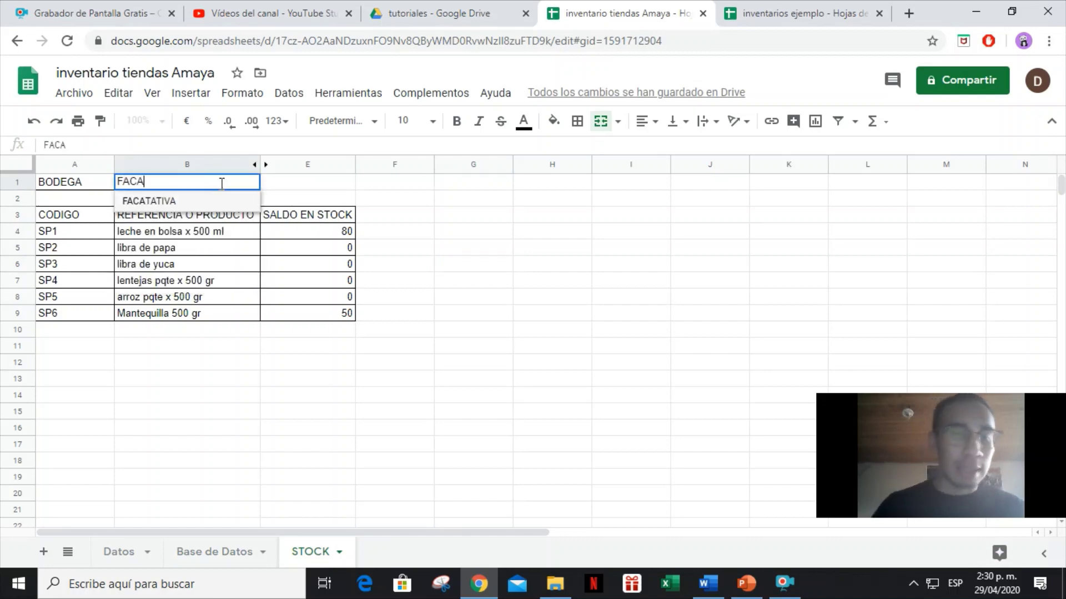
{"action": "key", "text": "Return"}
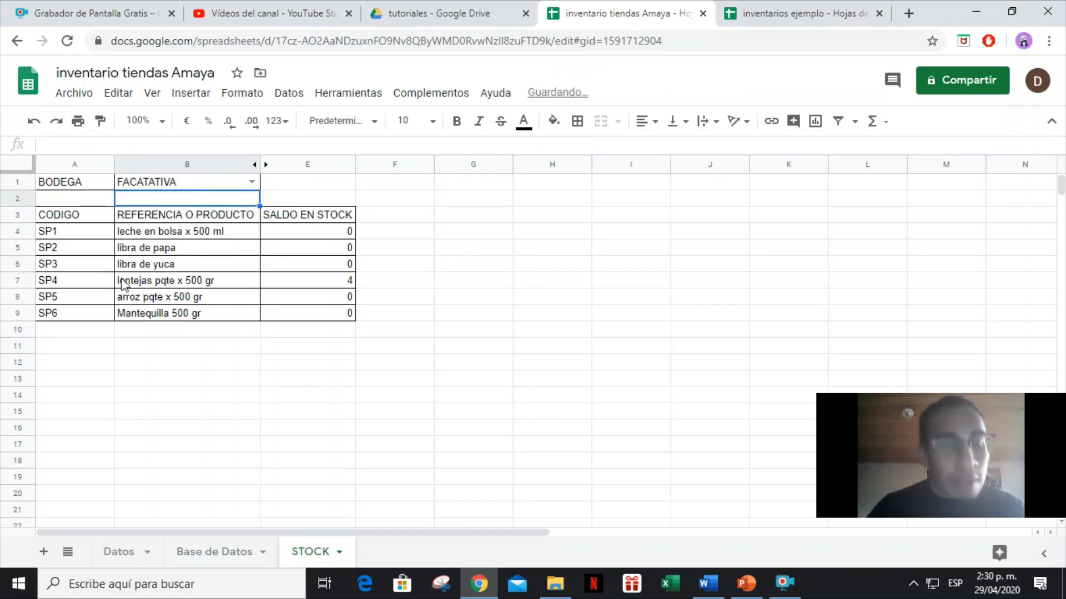
{"action": "left_click_drag", "start_coordinate": [49, 288], "coordinate": [314, 294]}
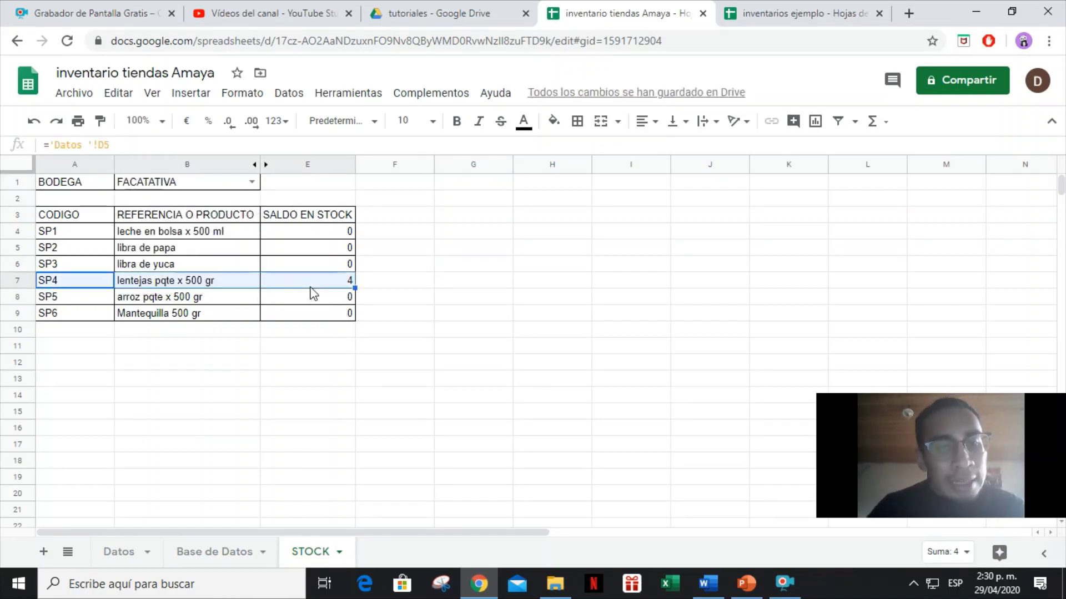
{"action": "left_click", "coordinate": [321, 291]}
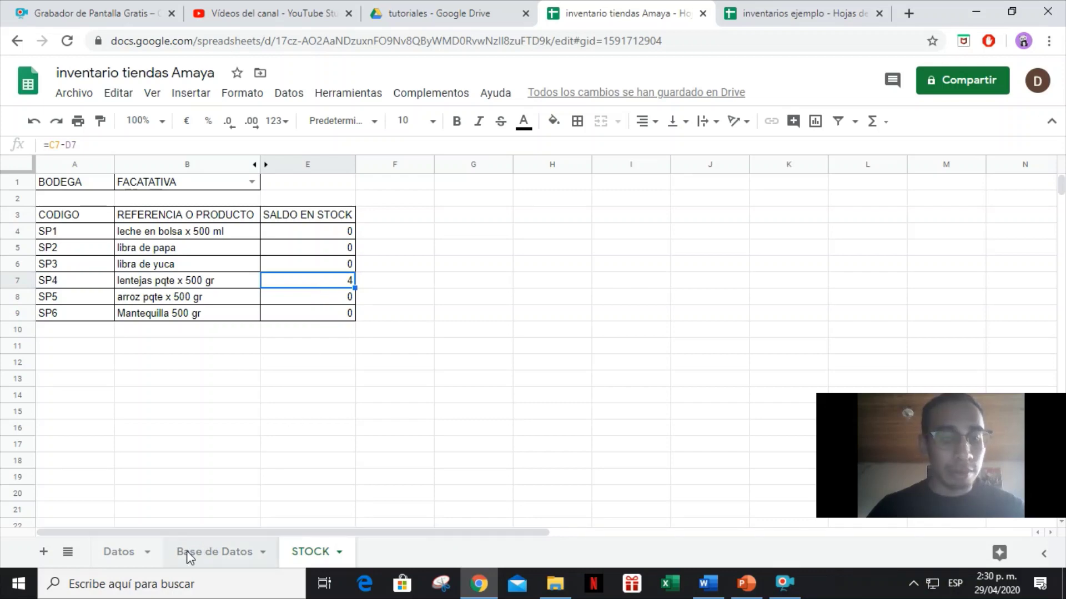
Cross-check the lentejas sale quantity in D7 against STOCK, ending on Base de Datos.
{"action": "left_click", "coordinate": [131, 561]}
{"action": "left_click", "coordinate": [199, 556]}
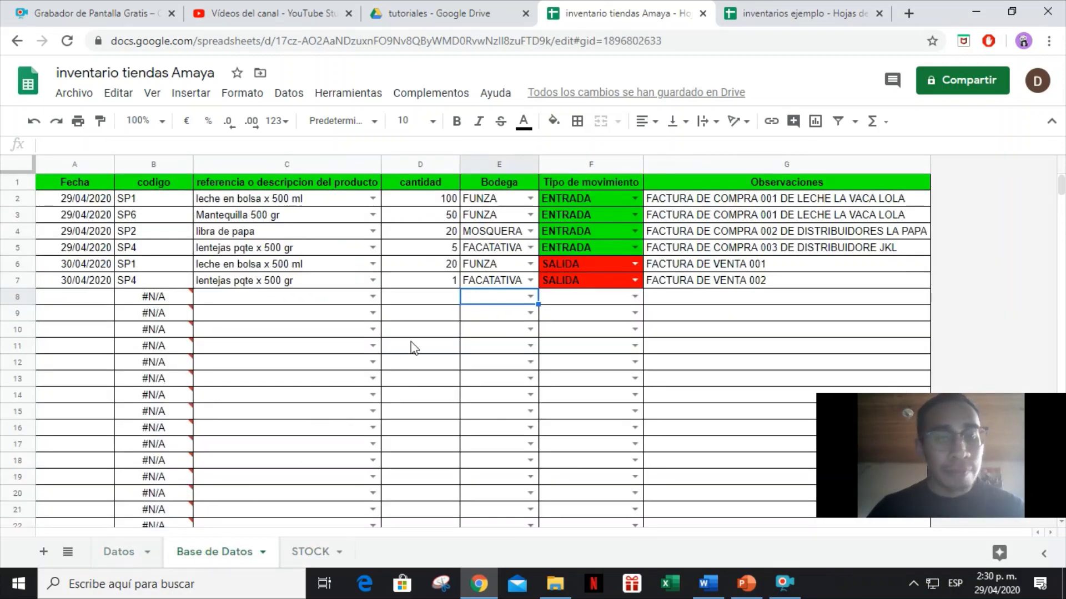
{"action": "left_click", "coordinate": [452, 287]}
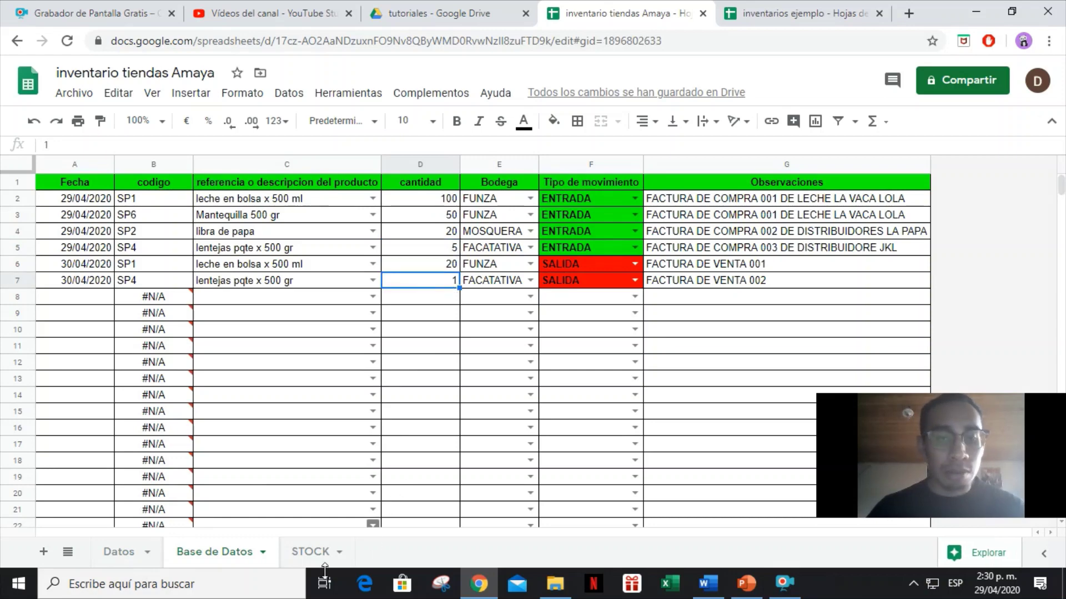
{"action": "left_click", "coordinate": [311, 555]}
{"action": "left_click", "coordinate": [318, 430]}
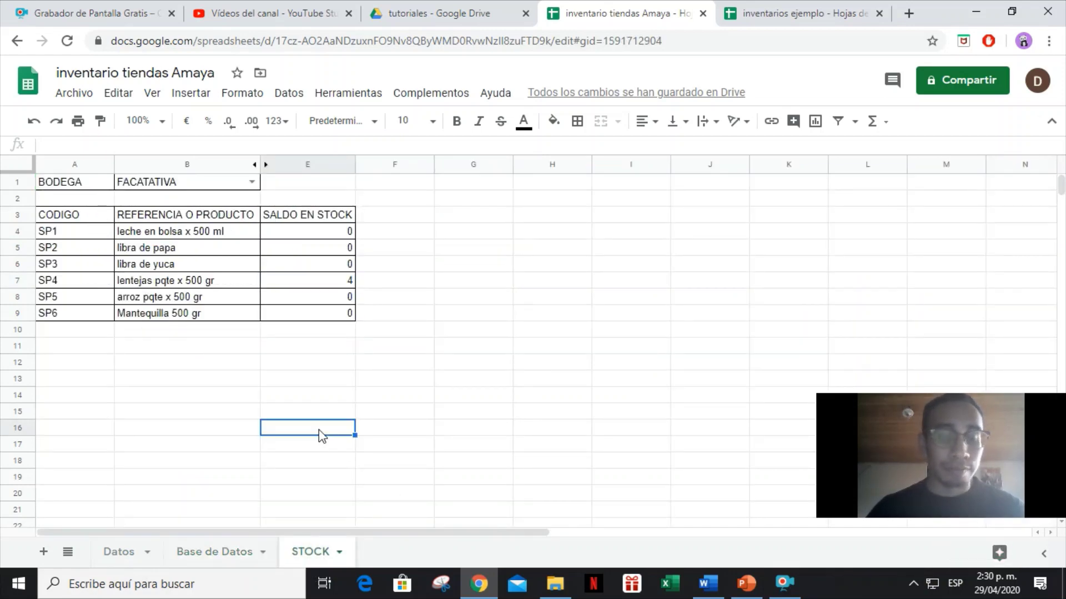
{"action": "left_click", "coordinate": [197, 553]}
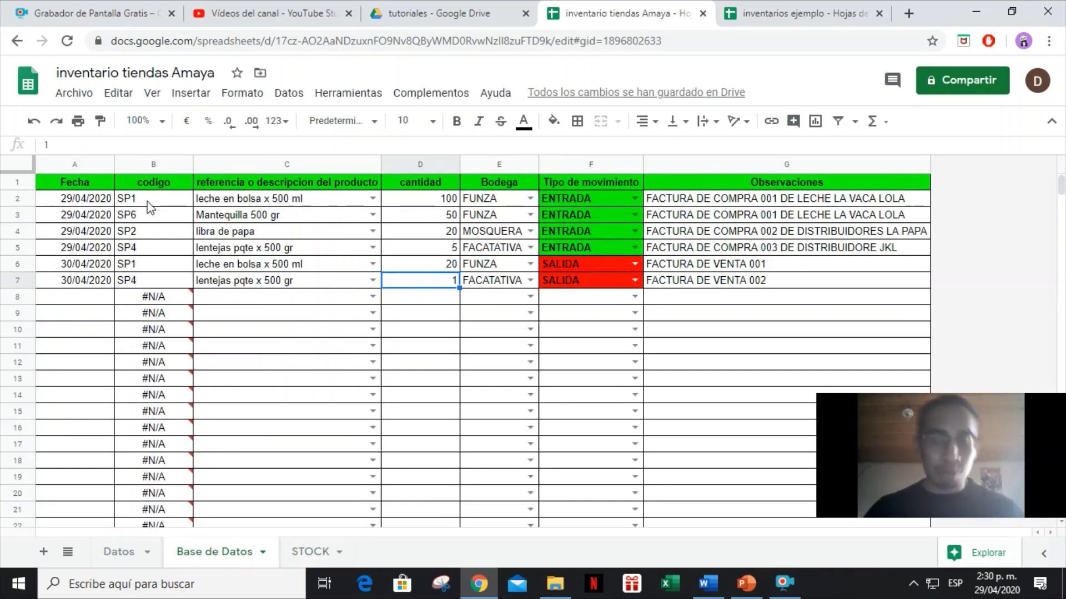
Create a filter on the Base de Datos header row.
{"action": "left_click_drag", "start_coordinate": [71, 183], "coordinate": [847, 168]}
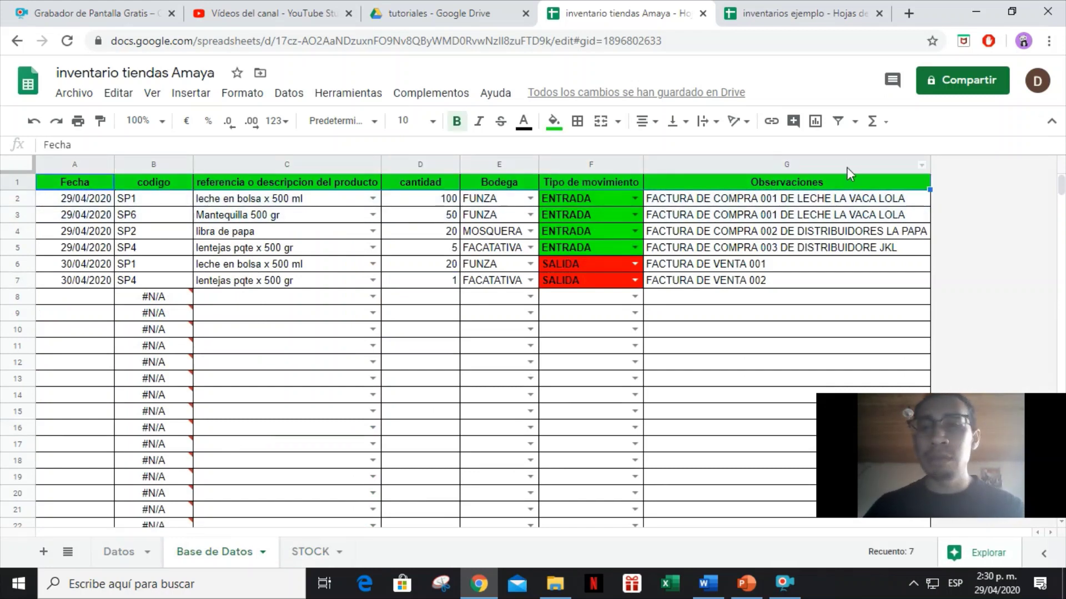
{"action": "left_click", "coordinate": [837, 123]}
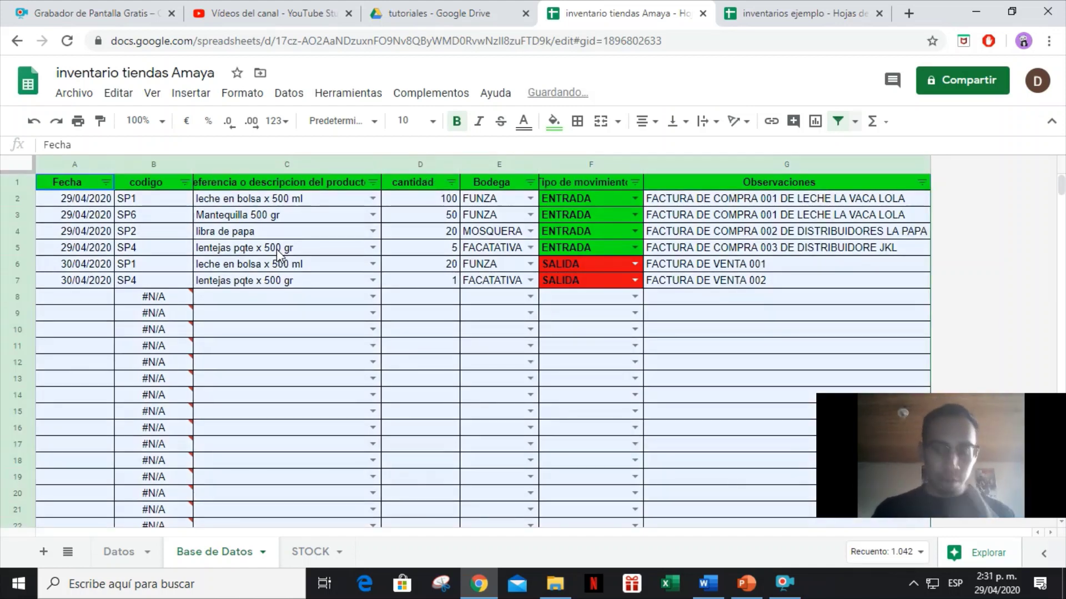
{"action": "left_click", "coordinate": [780, 266]}
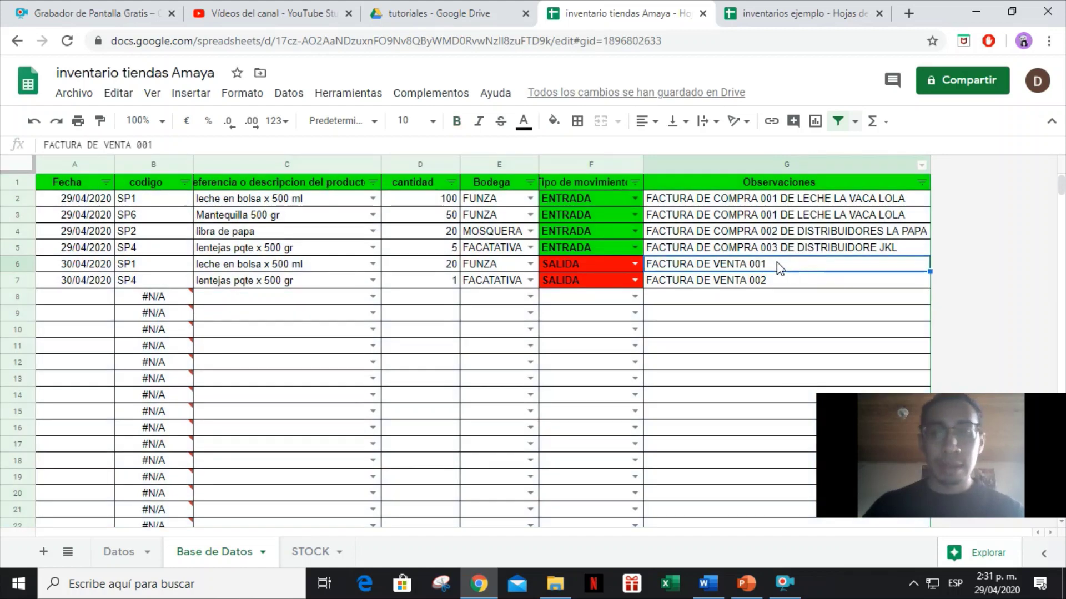
{"action": "left_click", "coordinate": [355, 215]}
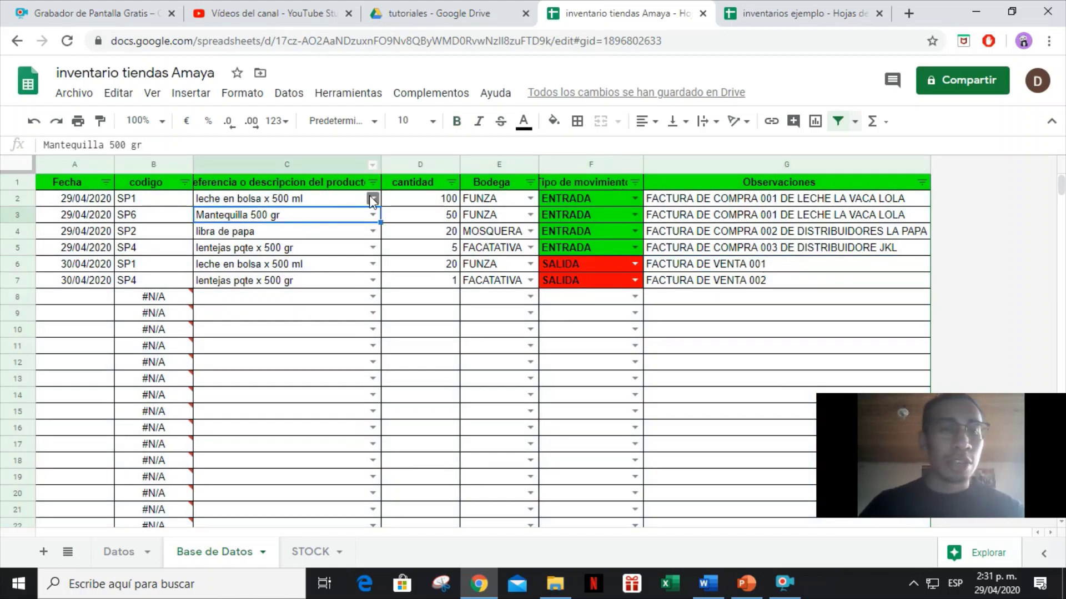
Filter the movements to Bodega FUNZA and product leche en bolsa x 500 ml.
{"action": "left_click", "coordinate": [529, 184]}
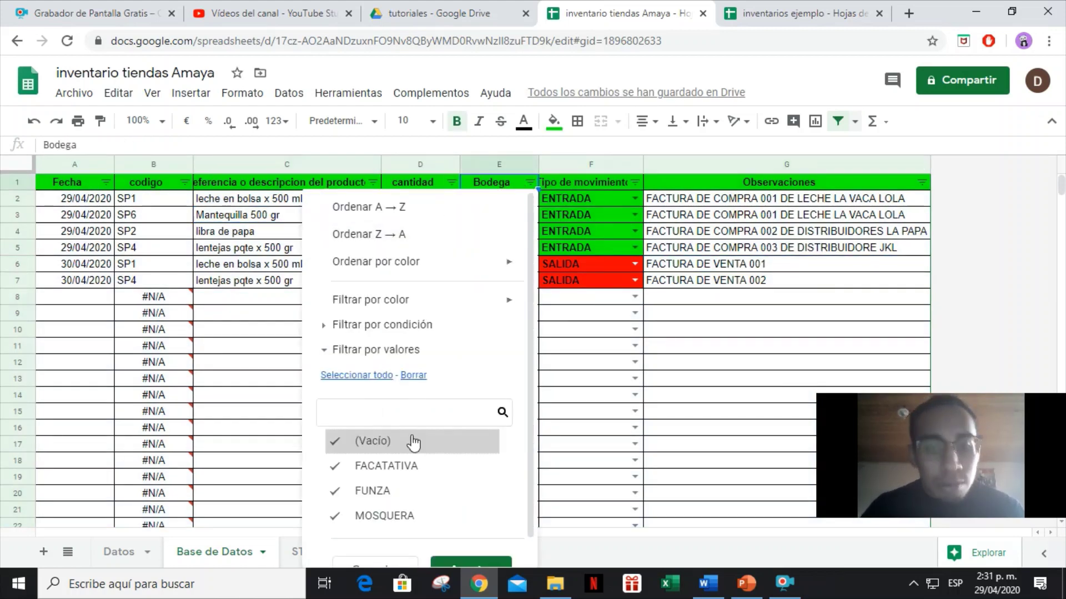
{"action": "left_click", "coordinate": [402, 492]}
{"action": "left_click", "coordinate": [413, 375]}
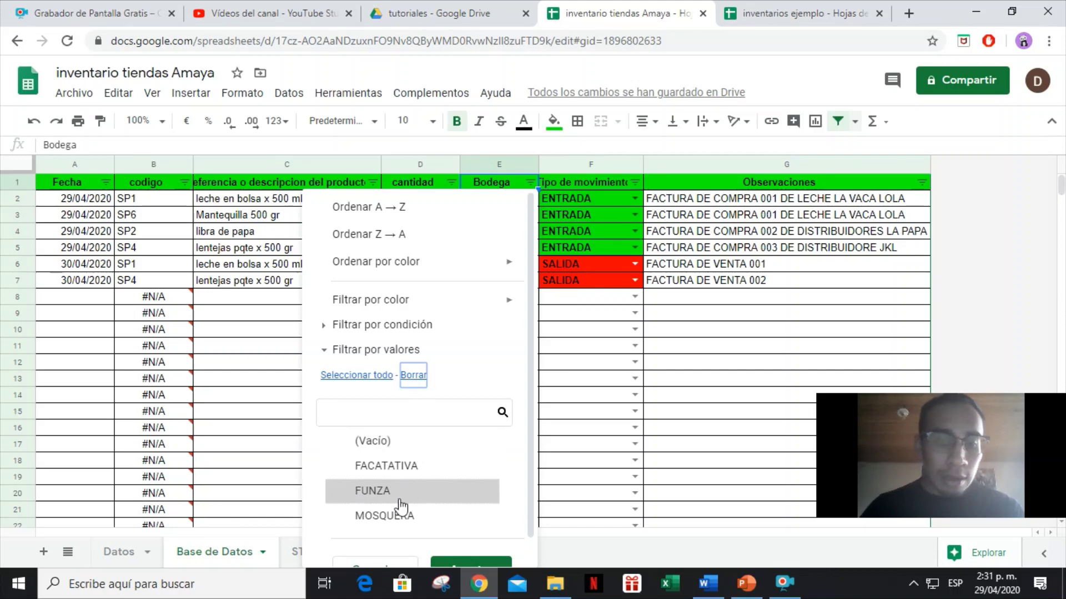
{"action": "left_click", "coordinate": [401, 492]}
{"action": "scroll", "coordinate": [449, 516], "scroll_direction": "down", "scroll_amount": 1}
{"action": "left_click", "coordinate": [460, 542]}
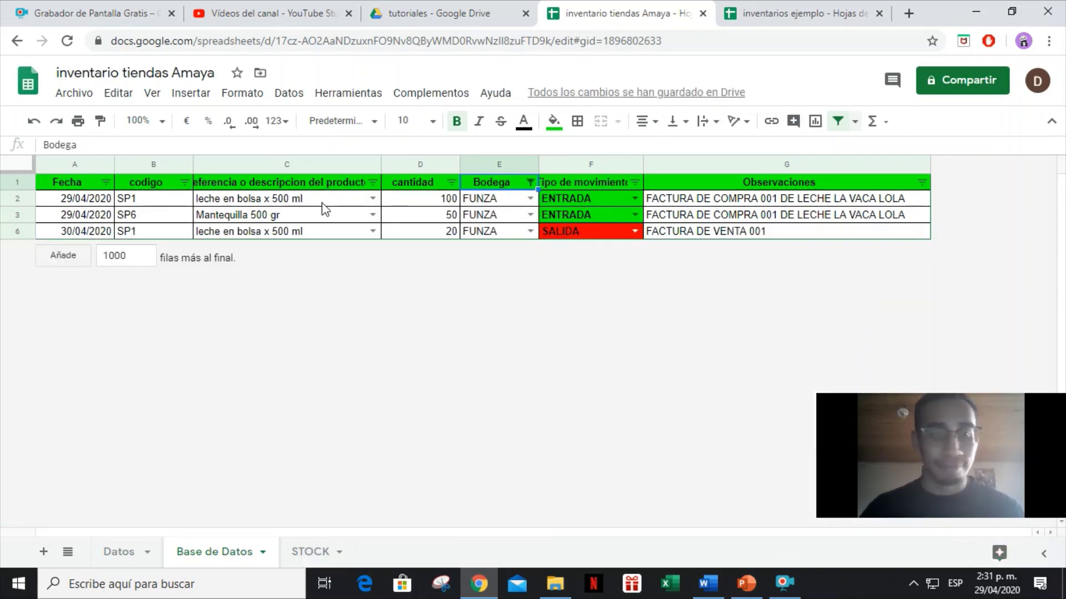
{"action": "left_click", "coordinate": [372, 182]}
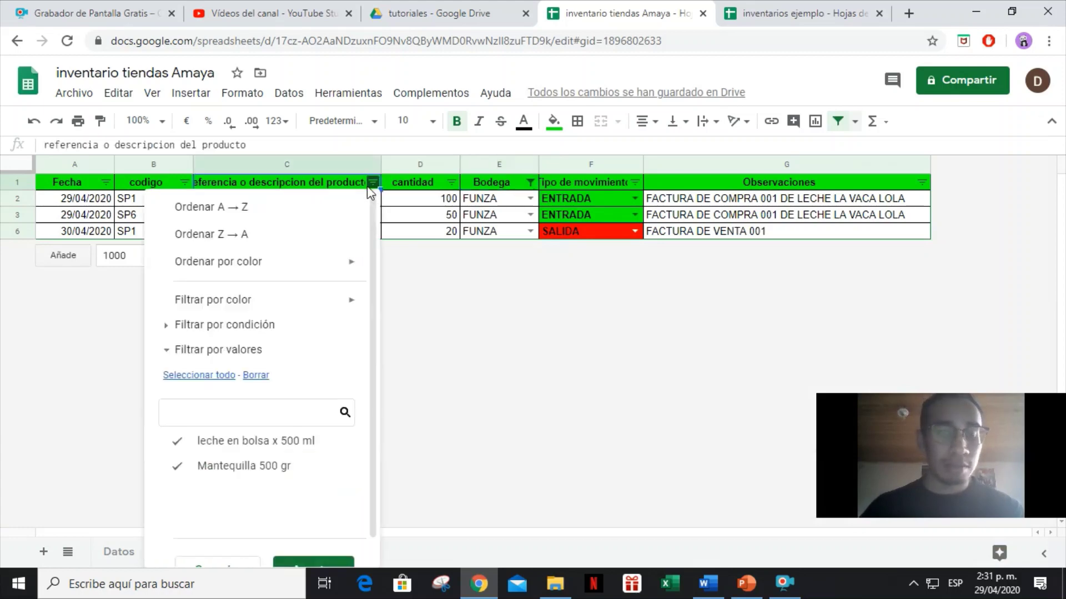
{"action": "left_click", "coordinate": [256, 375]}
{"action": "left_click", "coordinate": [255, 441]}
{"action": "scroll", "coordinate": [260, 421], "scroll_direction": "down", "scroll_amount": 1}
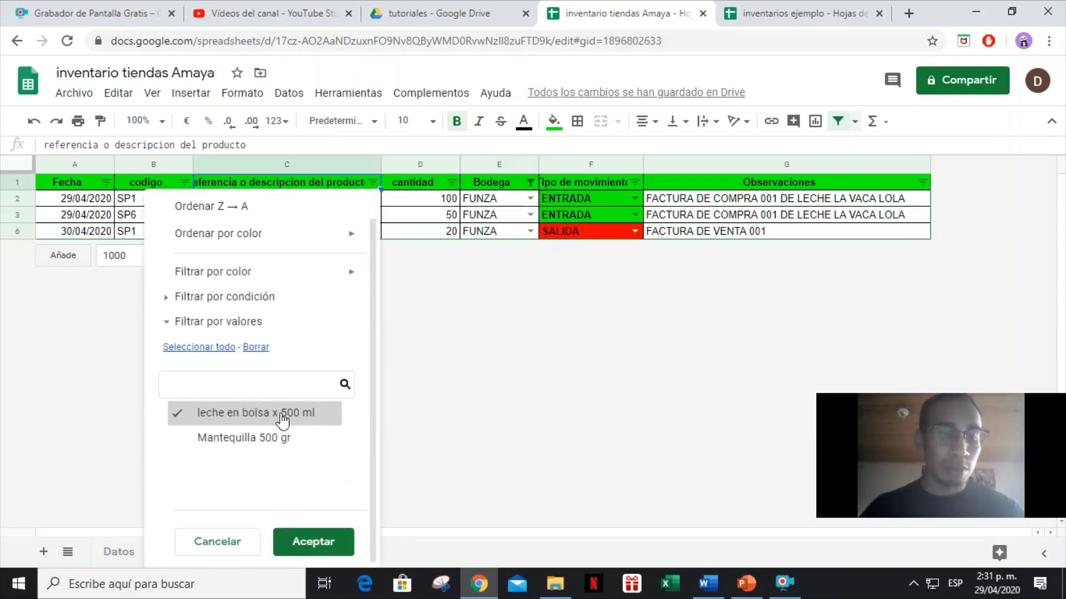
{"action": "left_click", "coordinate": [308, 553]}
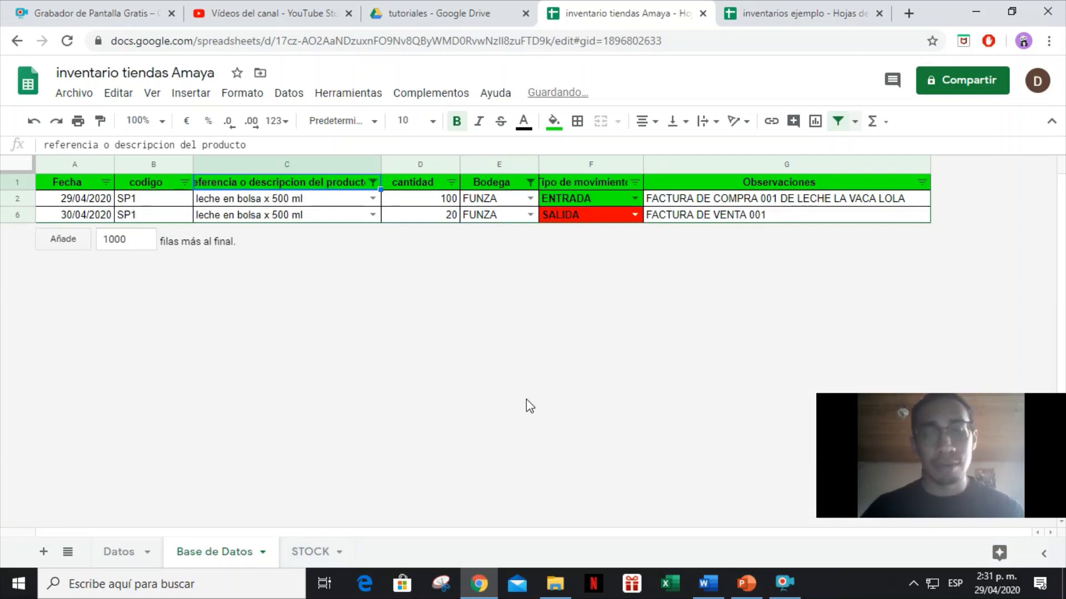
Reset both product and Bodega filters to Seleccionar todo so every movement shows.
{"action": "left_click", "coordinate": [373, 182]}
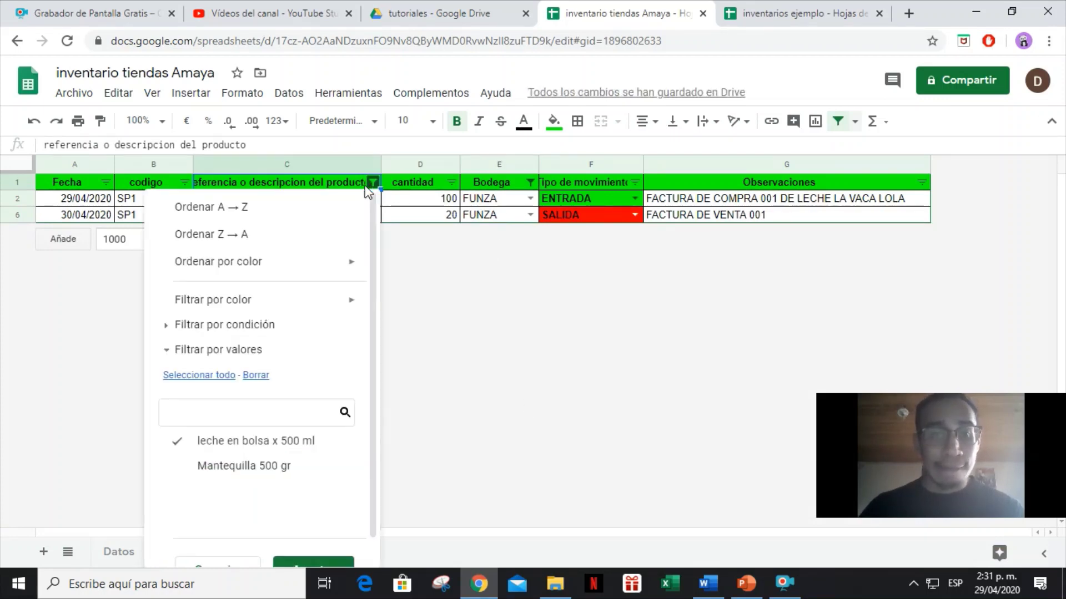
{"action": "left_click", "coordinate": [221, 375]}
{"action": "scroll", "coordinate": [235, 360], "scroll_direction": "down", "scroll_amount": 1}
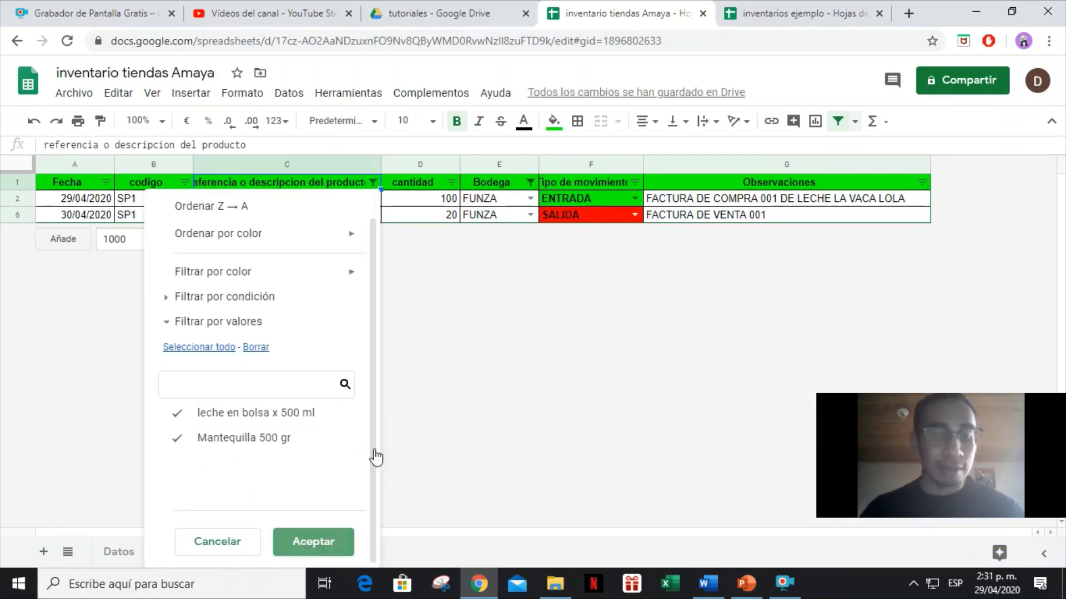
{"action": "left_click", "coordinate": [313, 542]}
{"action": "left_click", "coordinate": [530, 183]}
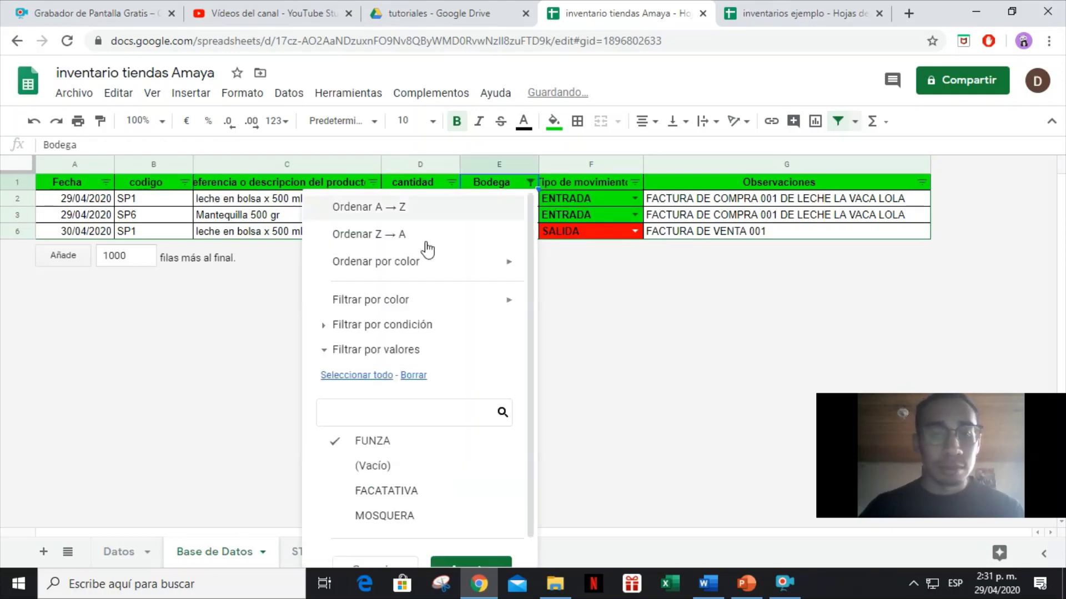
{"action": "left_click", "coordinate": [366, 376]}
{"action": "scroll", "coordinate": [435, 380], "scroll_direction": "down", "scroll_amount": 1}
{"action": "left_click", "coordinate": [476, 540]}
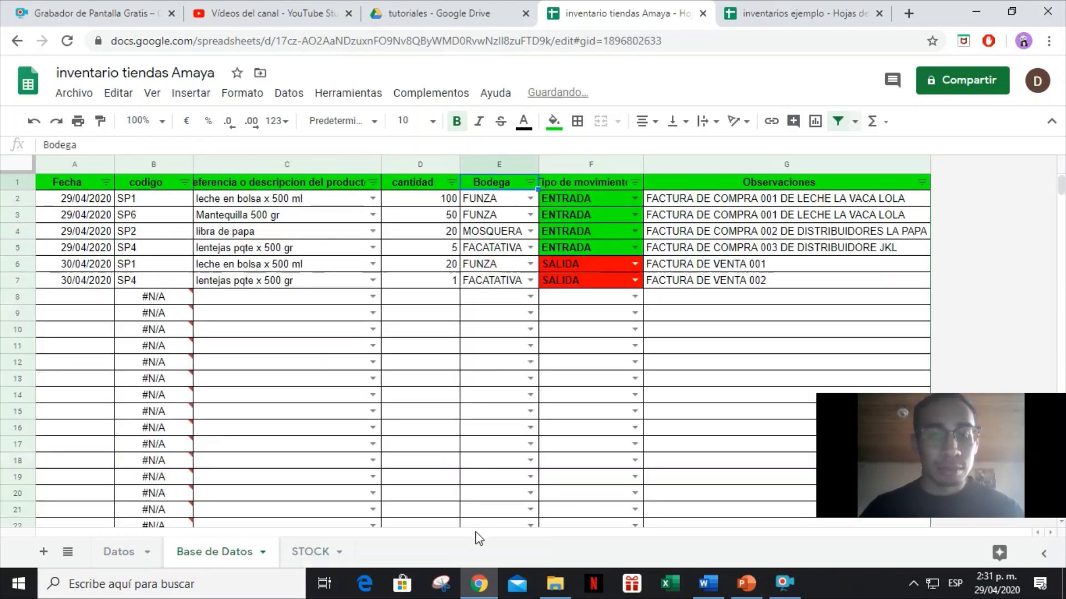
{"action": "left_click", "coordinate": [305, 548]}
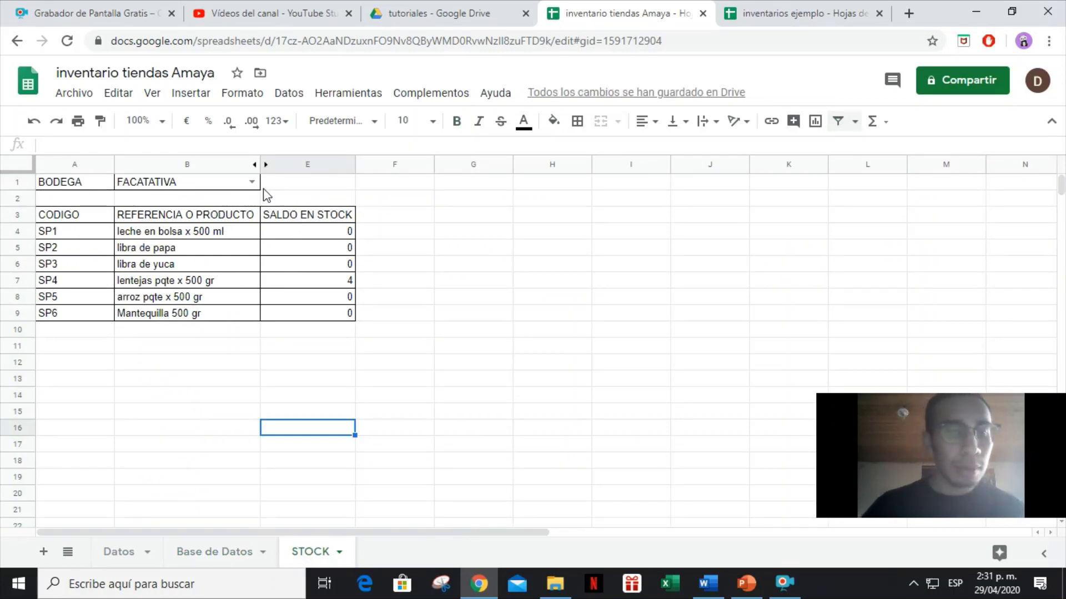
Add a filter to the STOCK header row A3:E3 and widen columns B and E.
{"action": "left_click", "coordinate": [74, 218]}
{"action": "left_click", "coordinate": [304, 221], "text": "shift"}
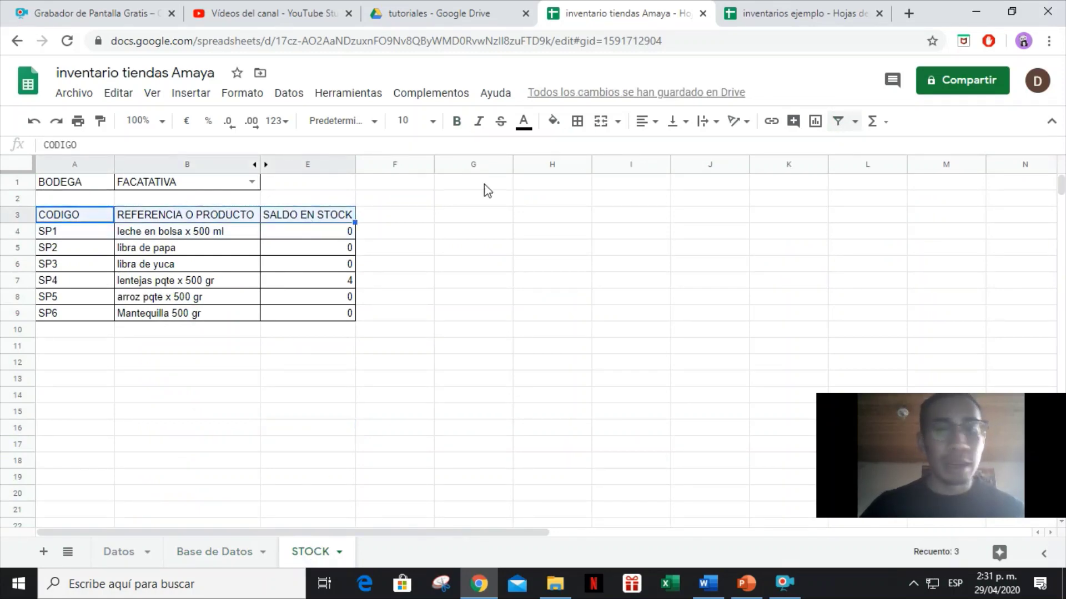
{"action": "left_click", "coordinate": [839, 122]}
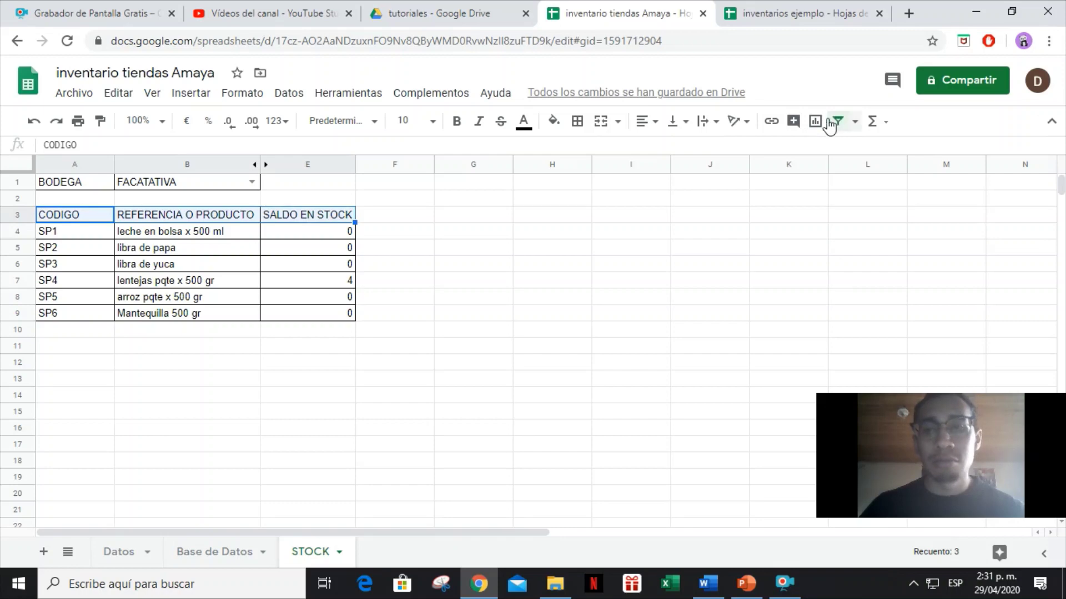
{"action": "left_click", "coordinate": [583, 253]}
{"action": "left_click_drag", "start_coordinate": [259, 162], "coordinate": [276, 162]}
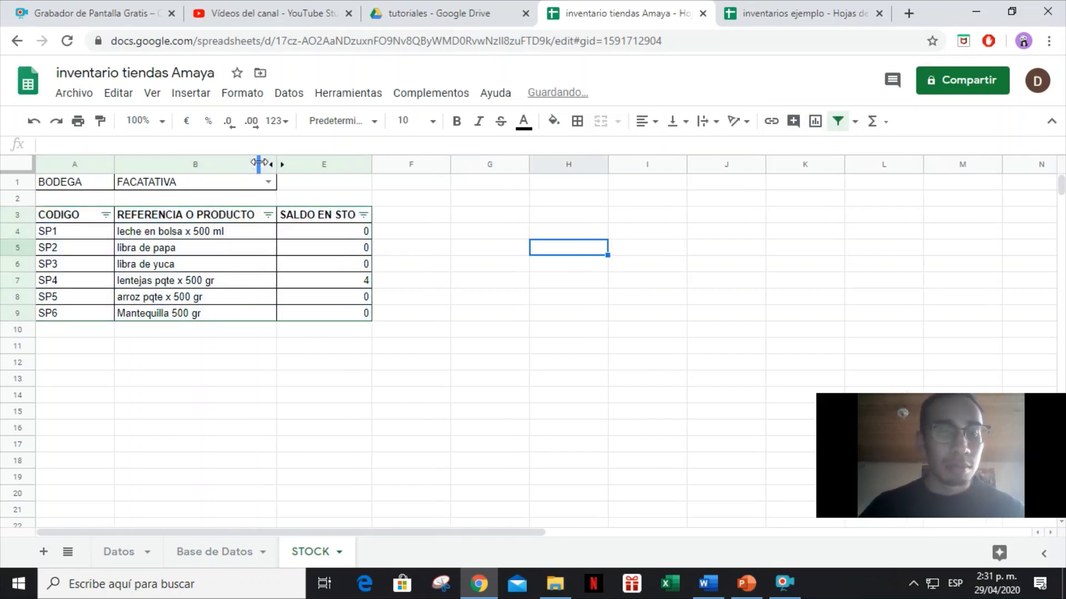
{"action": "double_click", "coordinate": [370, 167]}
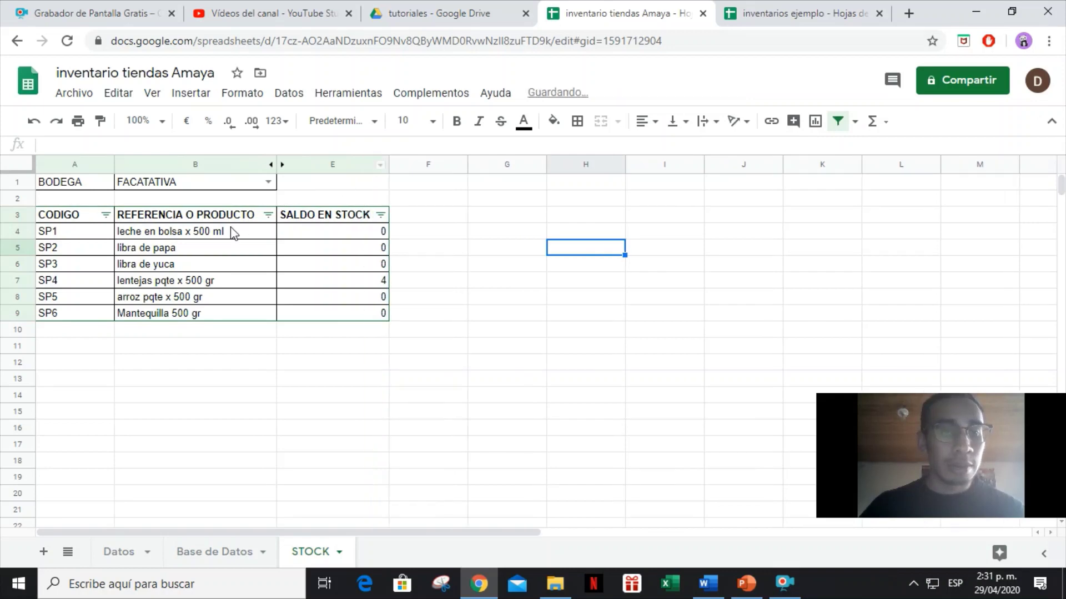
Filter the product column to only leche en bolsa x 500 ml, keeping FACATATIVA as the bodega.
{"action": "left_click", "coordinate": [268, 215]}
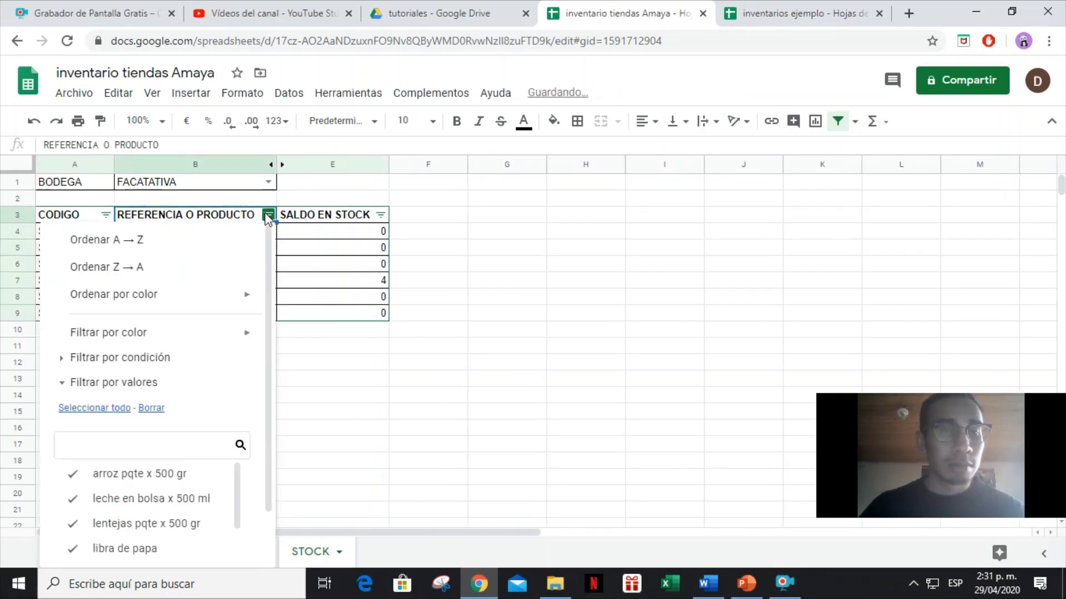
{"action": "left_click", "coordinate": [151, 408]}
{"action": "left_click", "coordinate": [151, 499]}
{"action": "scroll", "coordinate": [200, 375], "scroll_direction": "down", "scroll_amount": 1}
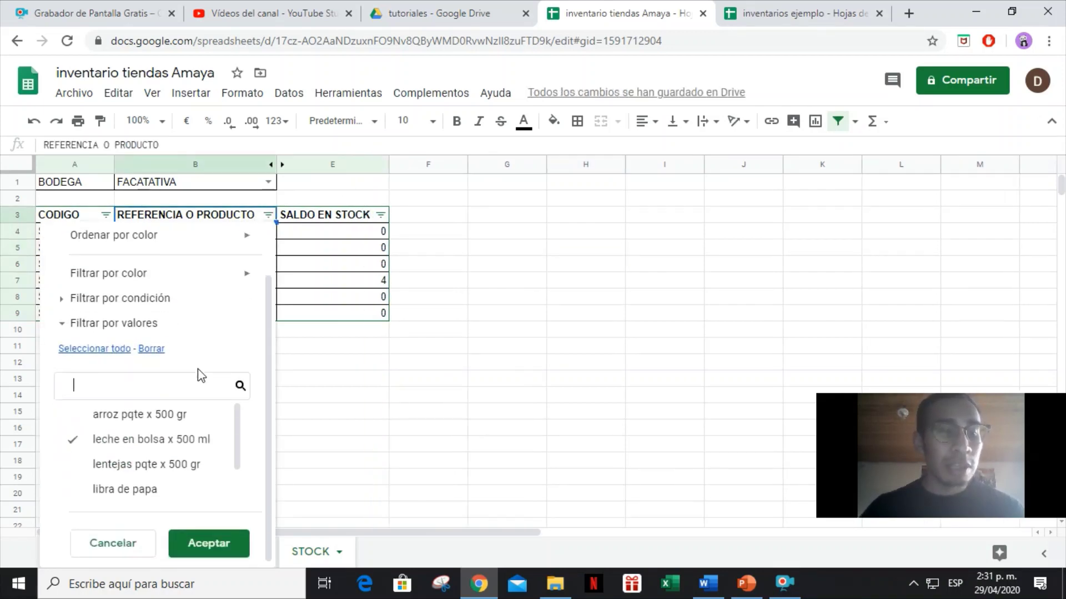
{"action": "left_click", "coordinate": [210, 543]}
{"action": "left_click", "coordinate": [268, 182]}
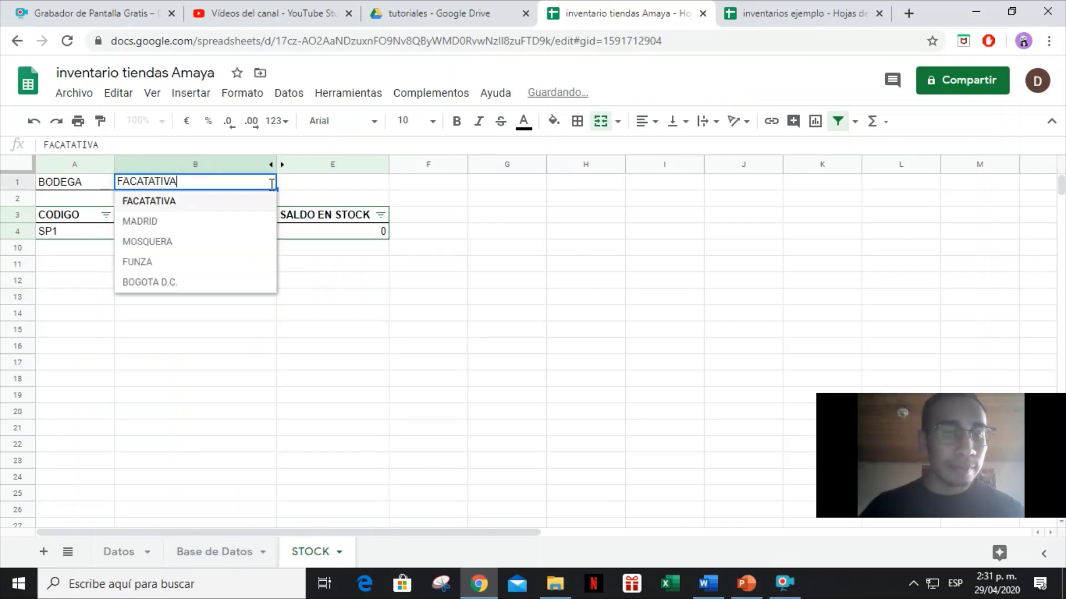
{"action": "left_click", "coordinate": [210, 207]}
{"action": "left_click_drag", "start_coordinate": [85, 232], "coordinate": [350, 235]}
{"action": "left_click", "coordinate": [227, 555]}
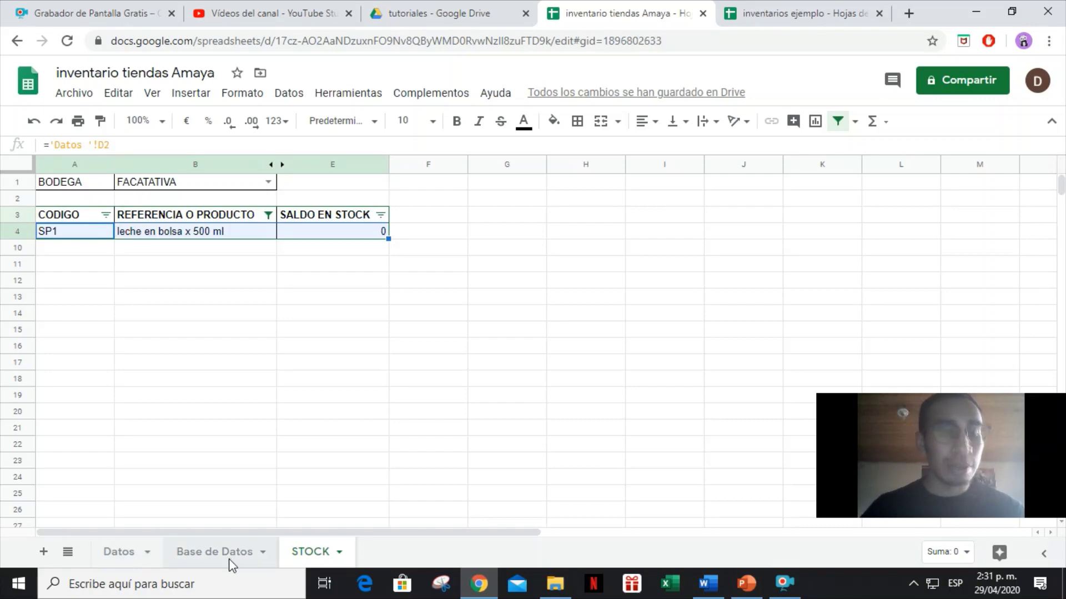
In row 8 of Base de Datos, enter date 30/04/2020, product leche en bolsa x 500 ml, quantity 200.
{"action": "left_click", "coordinate": [81, 301]}
{"action": "type", "text": "3"}
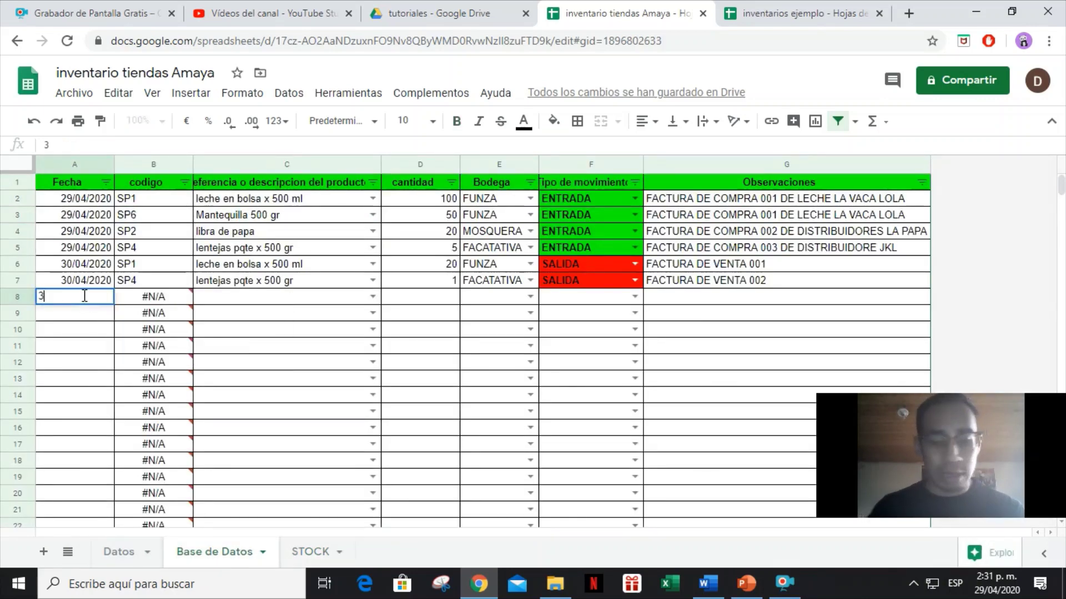
{"action": "type", "text": "0/04/"}
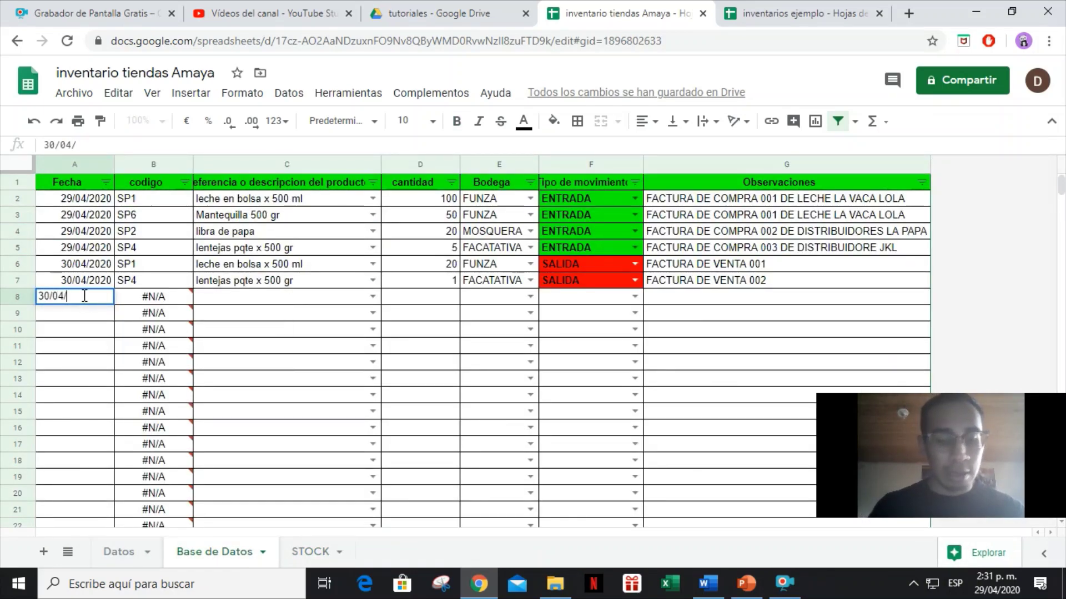
{"action": "type", "text": "2020"}
{"action": "key", "text": "Tab"}
{"action": "key", "text": "Tab"}
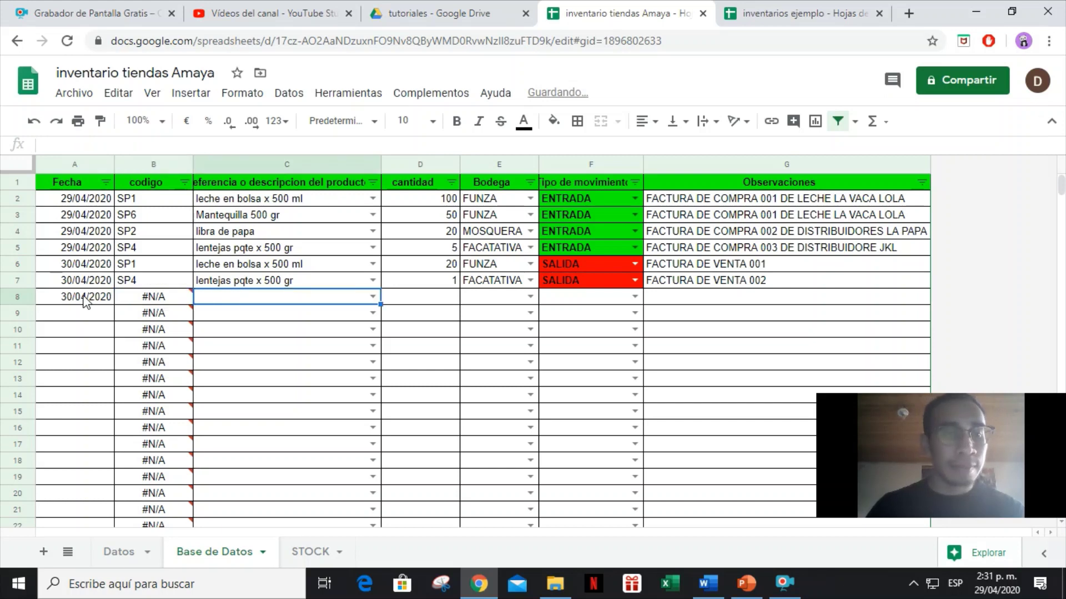
{"action": "type", "text": "LECHE"}
{"action": "key", "text": "Tab"}
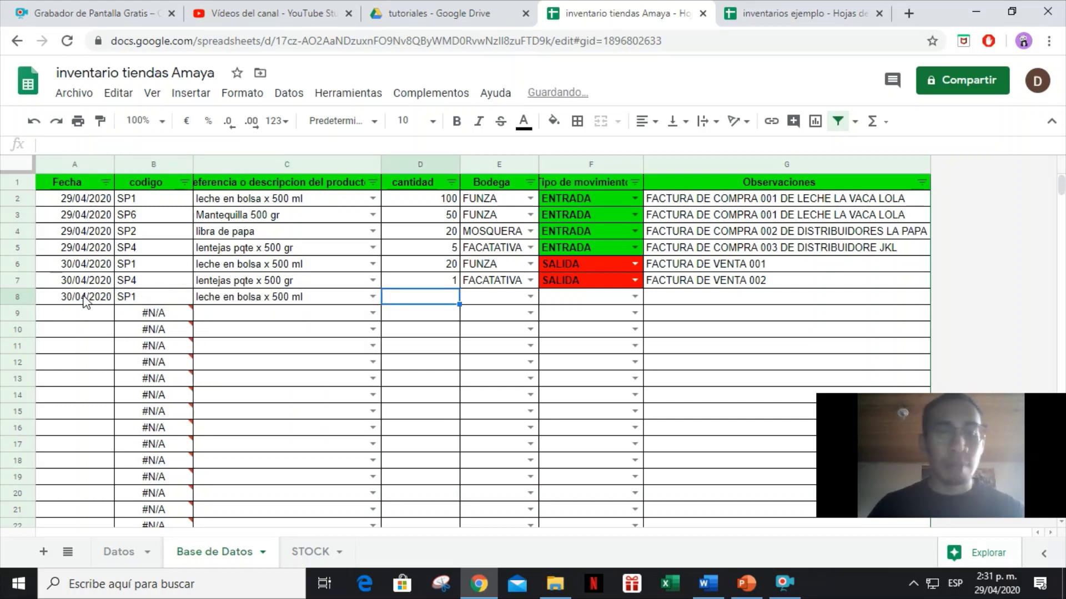
{"action": "type", "text": "200"}
{"action": "key", "text": "Tab"}
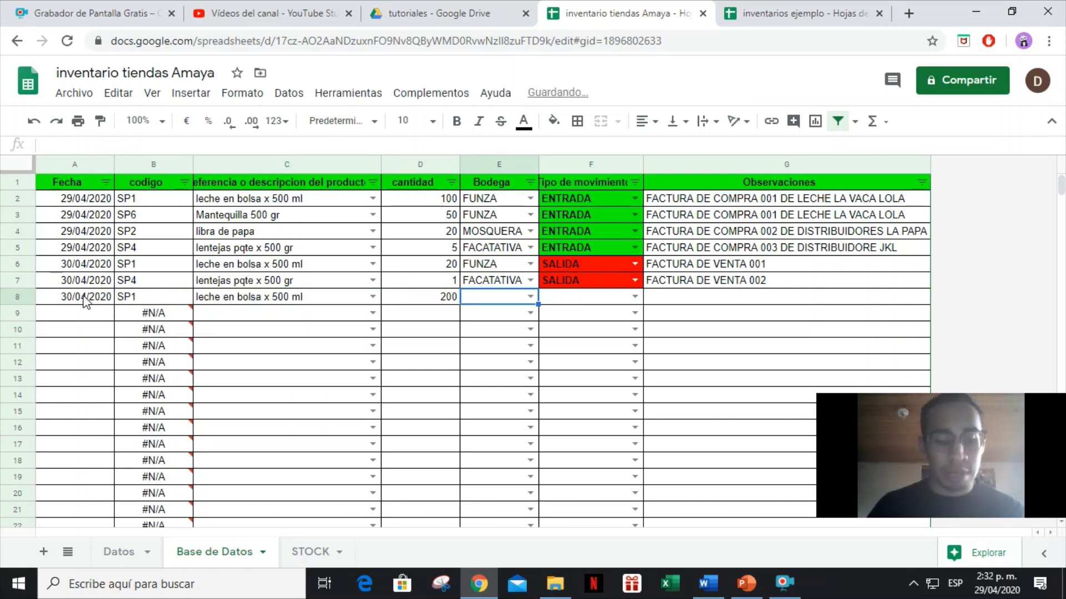
Finish row 8 with bodega FACATATIVA, ENTRADA and note 'FACTURA DE COMPRA 004 DE LECHE LA VACA LOLA'.
{"action": "type", "text": "FAC"}
{"action": "key", "text": "Tab"}
{"action": "type", "text": "EN"}
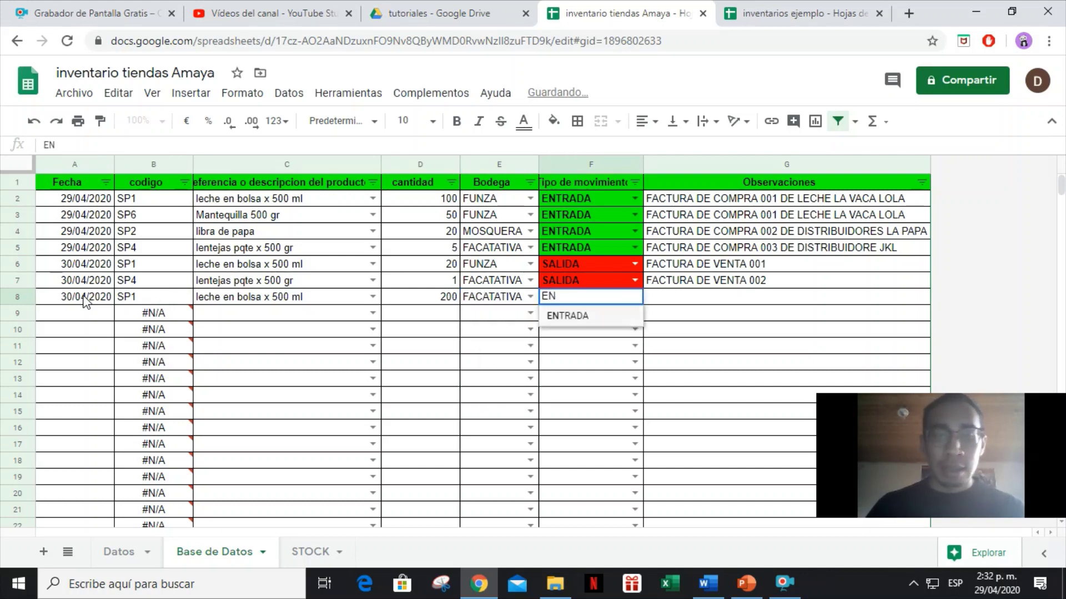
{"action": "key", "text": "Tab"}
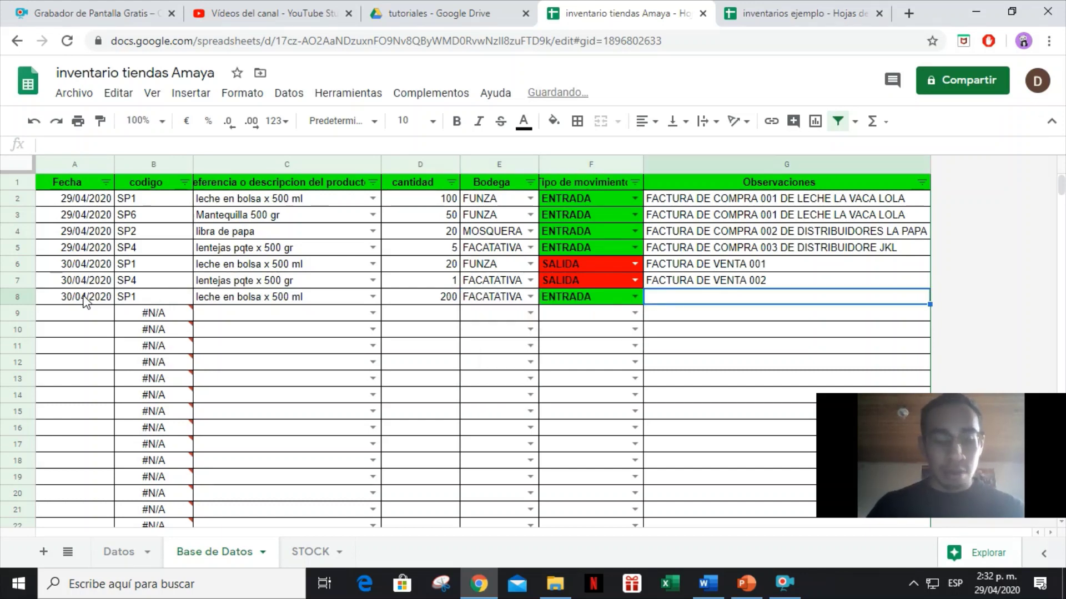
{"action": "type", "text": "FACTURA DE COMPRA"}
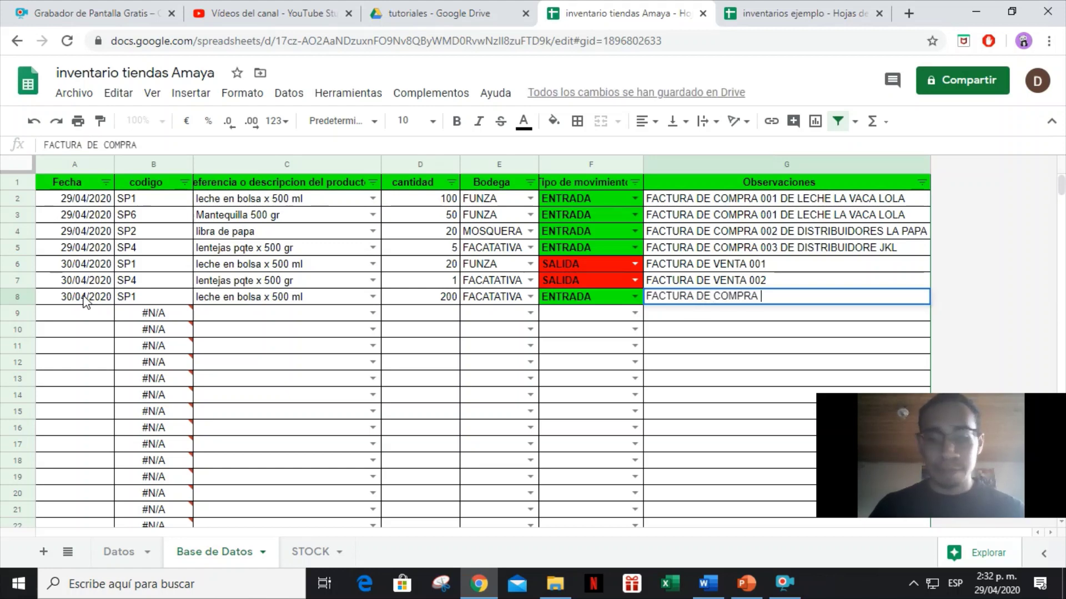
{"action": "type", "text": " 004 "}
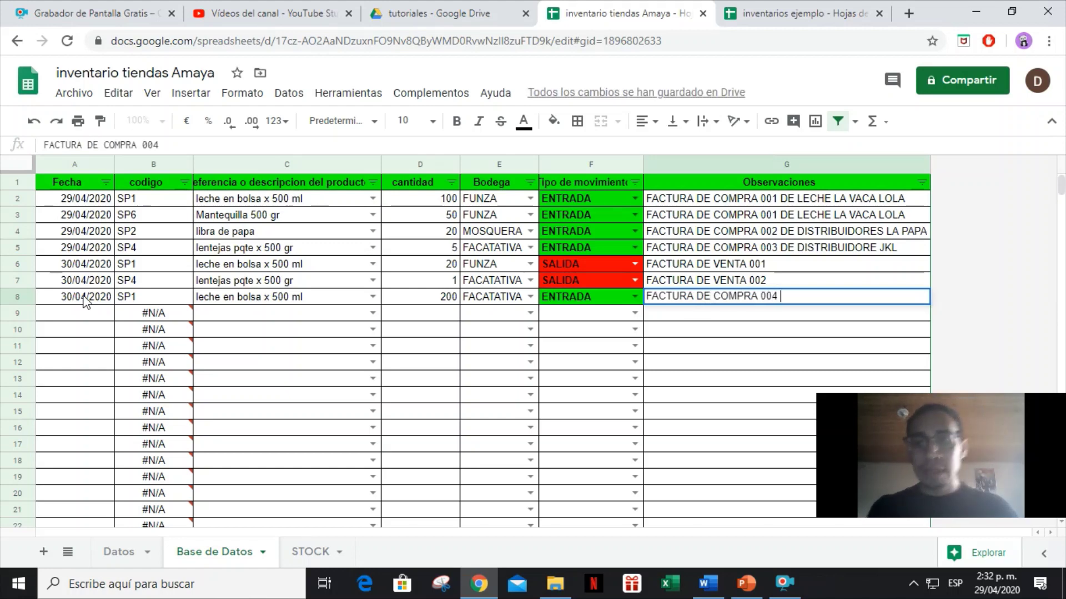
{"action": "type", "text": "DE L"}
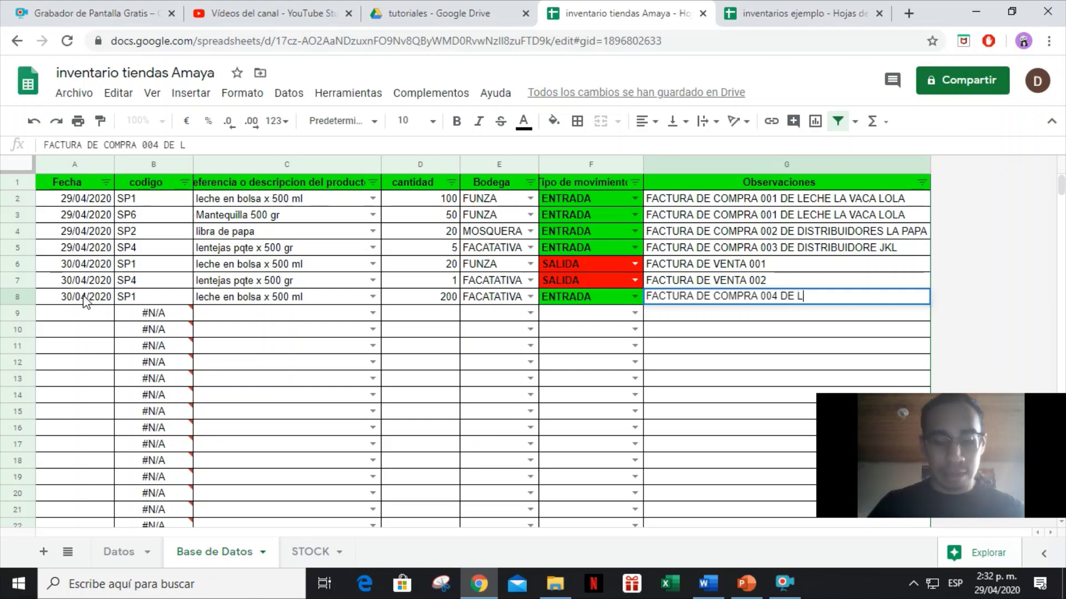
{"action": "type", "text": "ECHE LA VACA LOLA"}
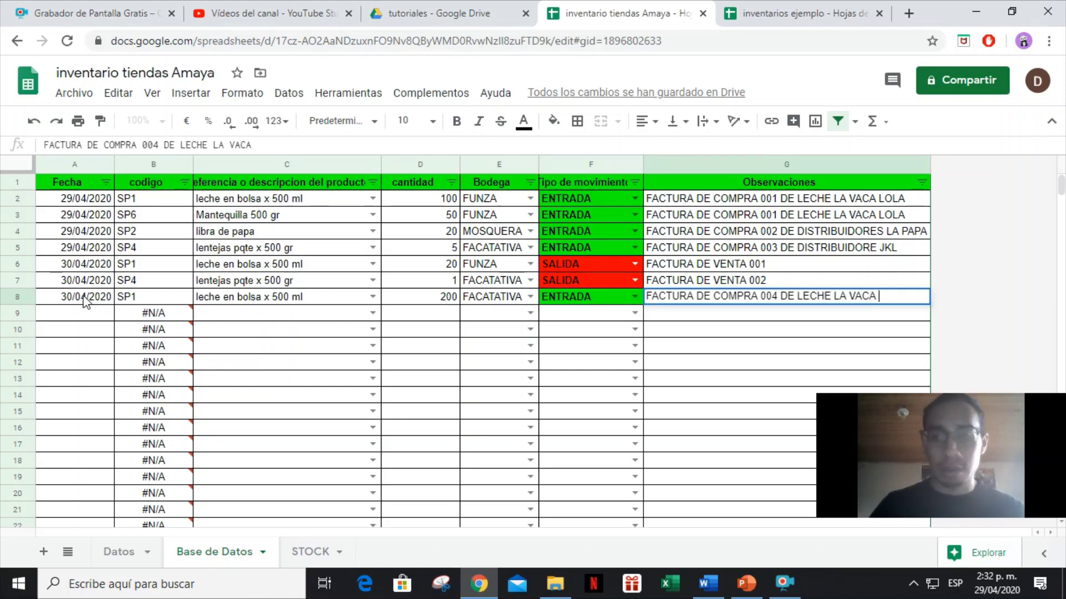
{"action": "key", "text": "Return"}
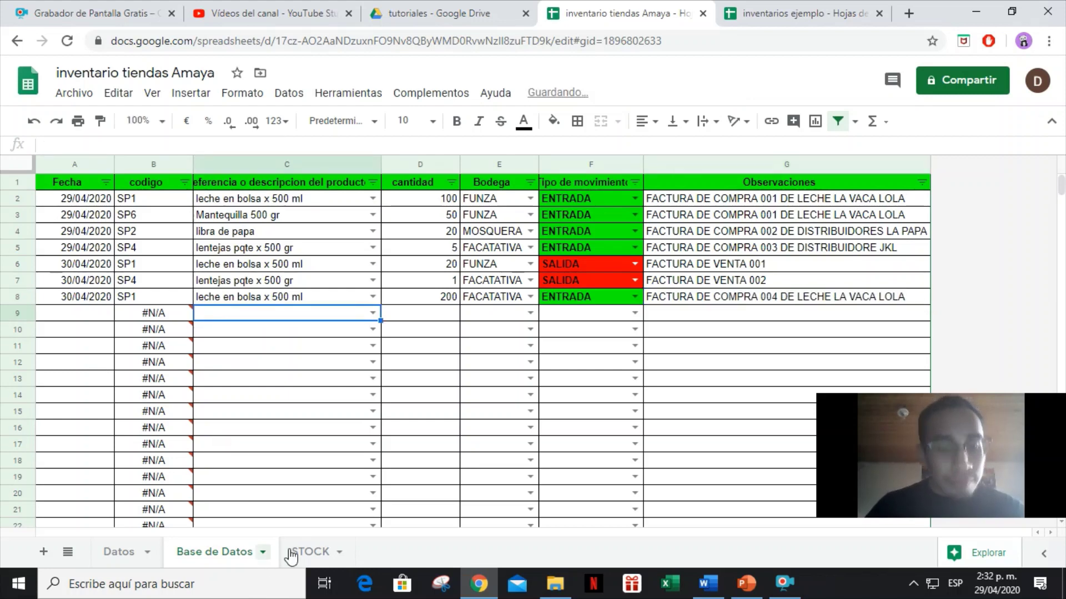
{"action": "left_click", "coordinate": [311, 551]}
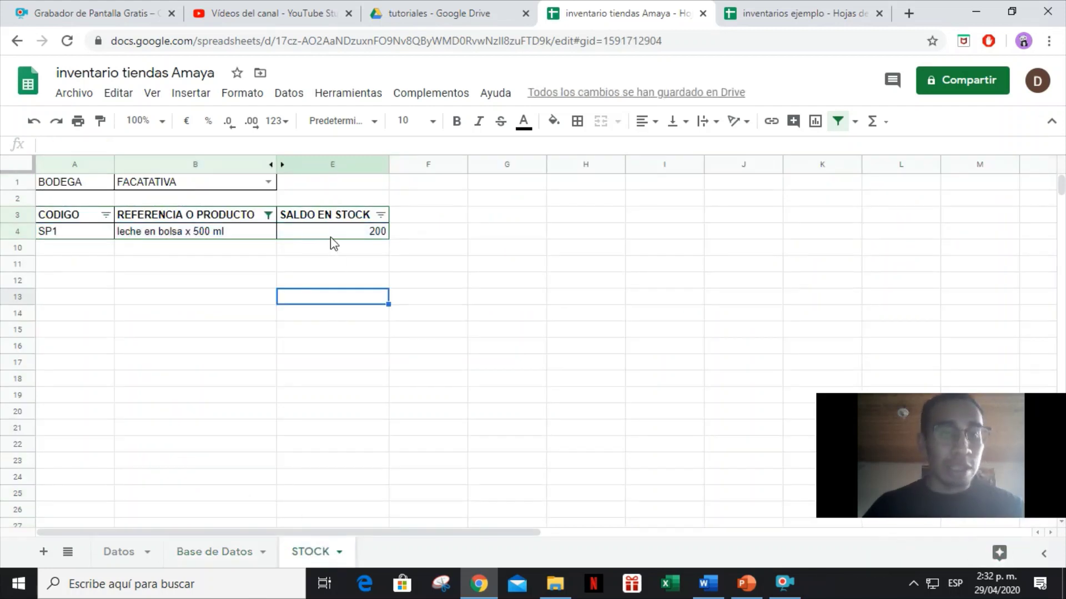
Switch the STOCK bodega through MADRID, MOSQUERA and FUNZA to BOGOTA D.C., checking E4's balance.
{"action": "left_click", "coordinate": [331, 236]}
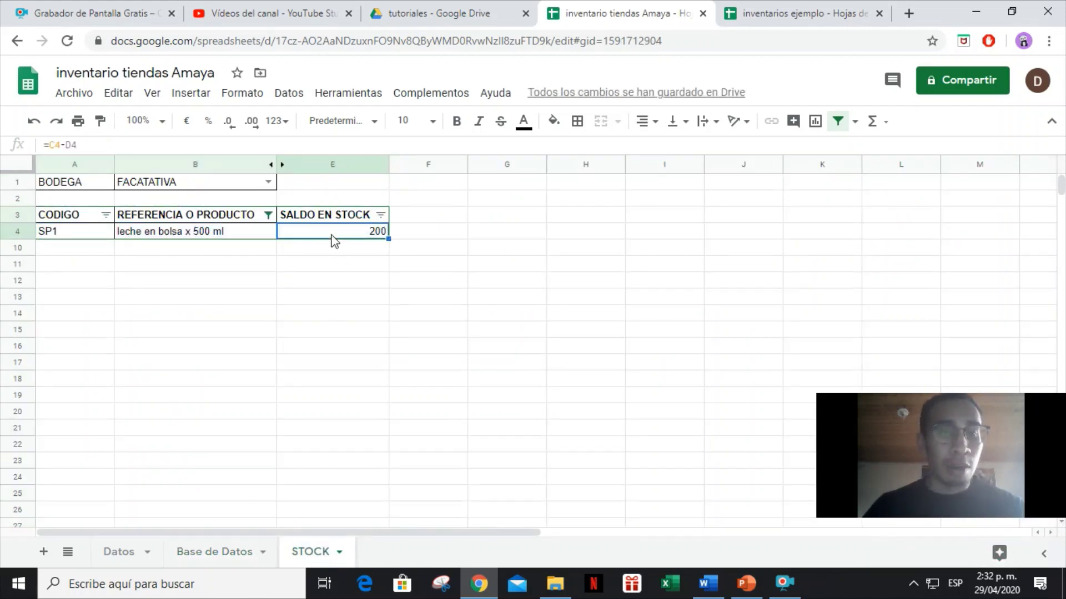
{"action": "left_click", "coordinate": [268, 184]}
{"action": "left_click", "coordinate": [207, 222]}
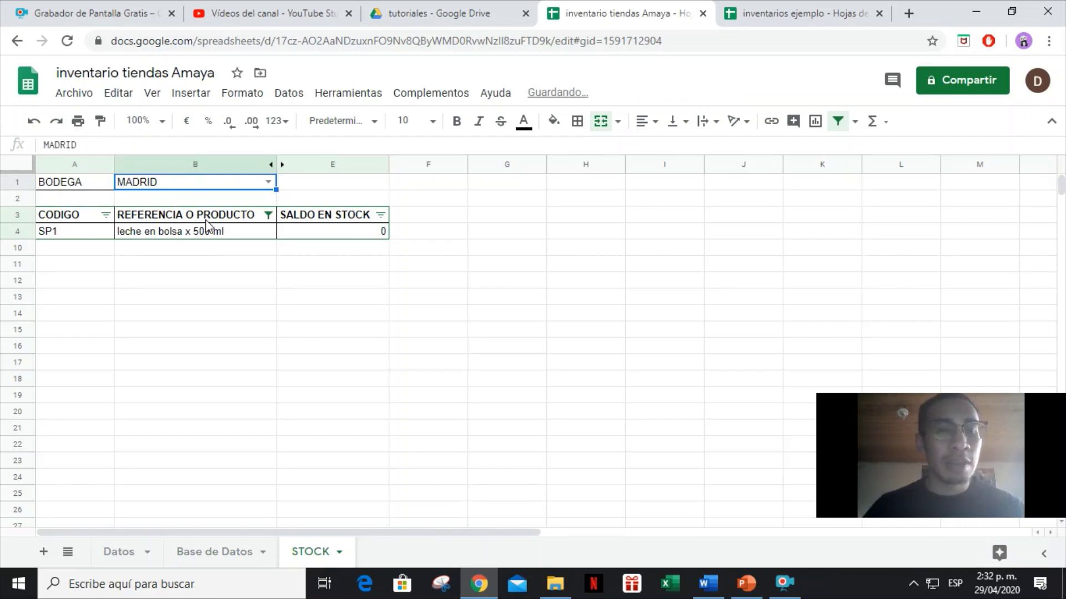
{"action": "left_click", "coordinate": [267, 184]}
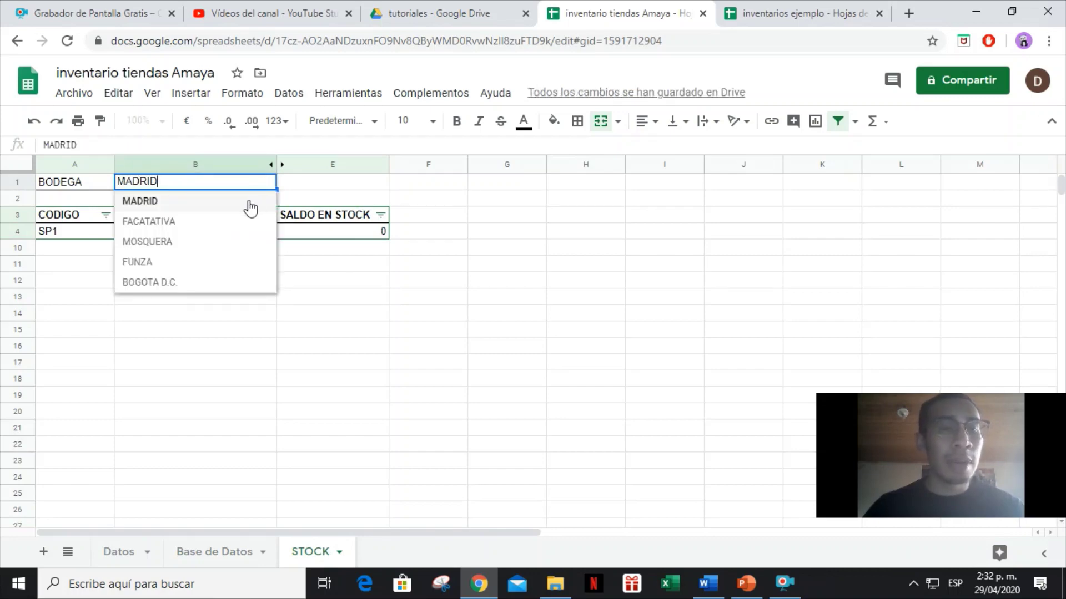
{"action": "left_click", "coordinate": [241, 242]}
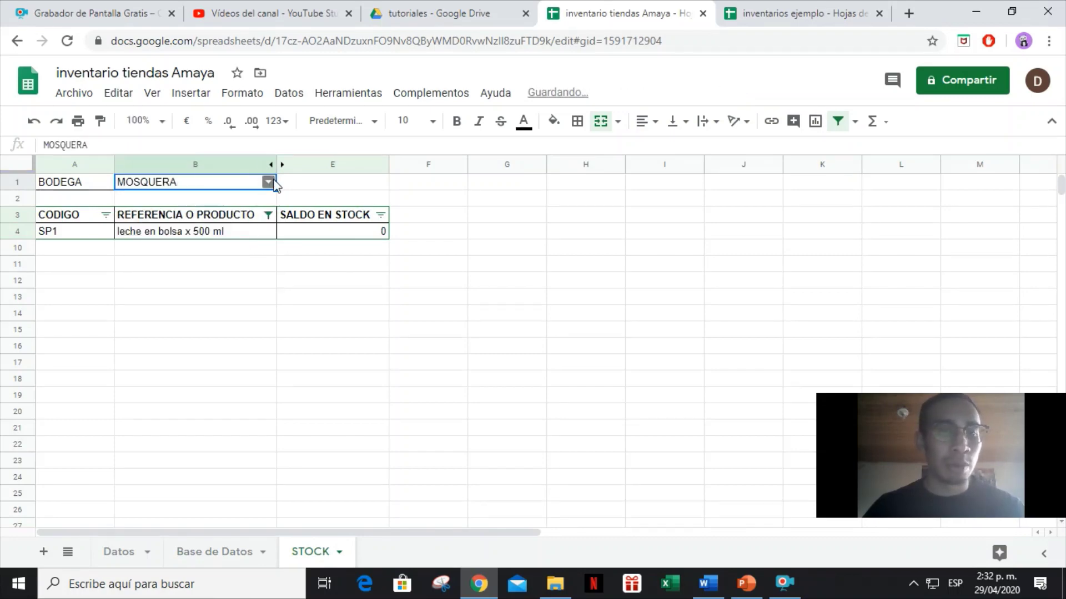
{"action": "left_click", "coordinate": [268, 182]}
{"action": "left_click", "coordinate": [226, 265]}
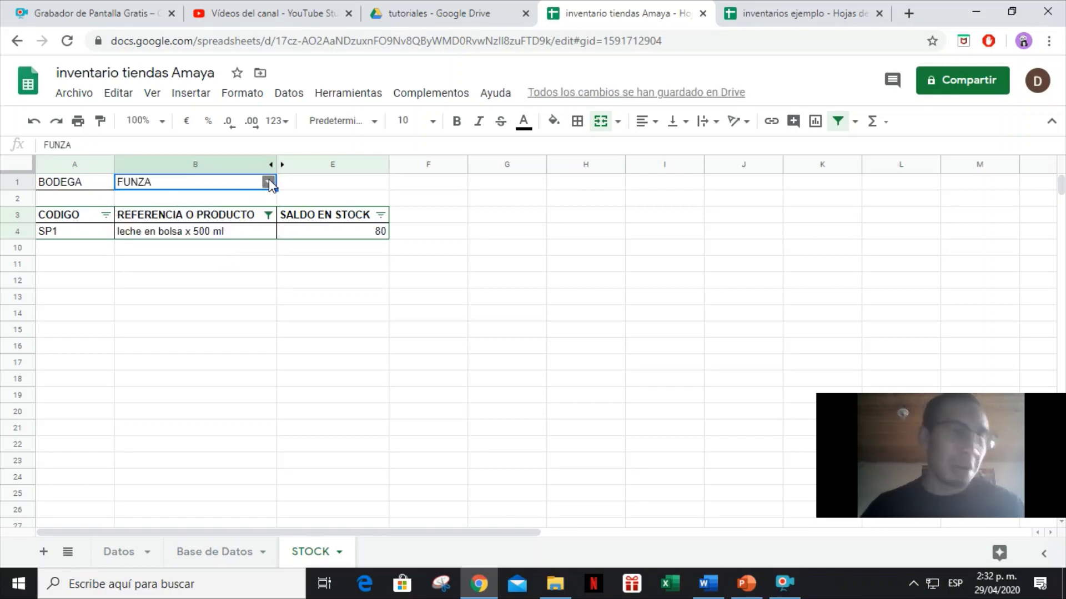
{"action": "left_click", "coordinate": [269, 181]}
{"action": "left_click", "coordinate": [230, 283]}
{"action": "left_click", "coordinate": [230, 284]}
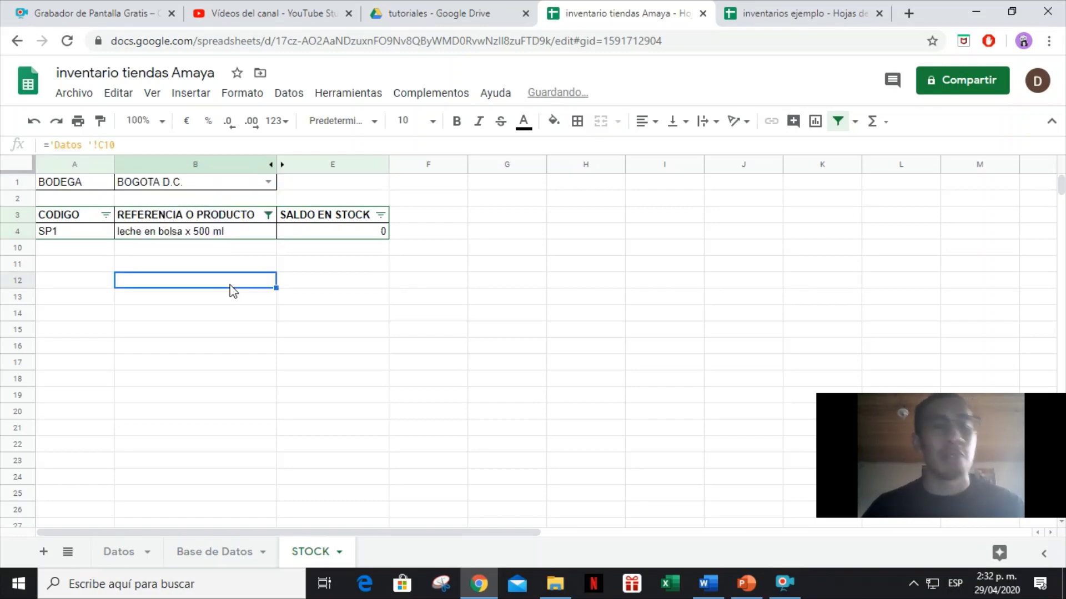
{"action": "left_click", "coordinate": [119, 569]}
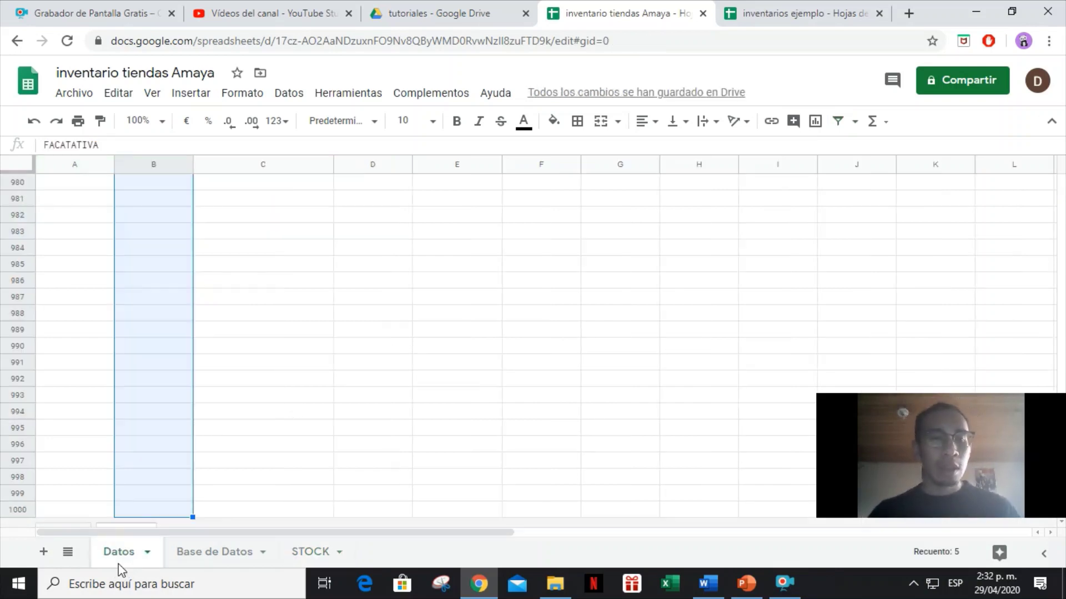
{"action": "left_click", "coordinate": [69, 455]}
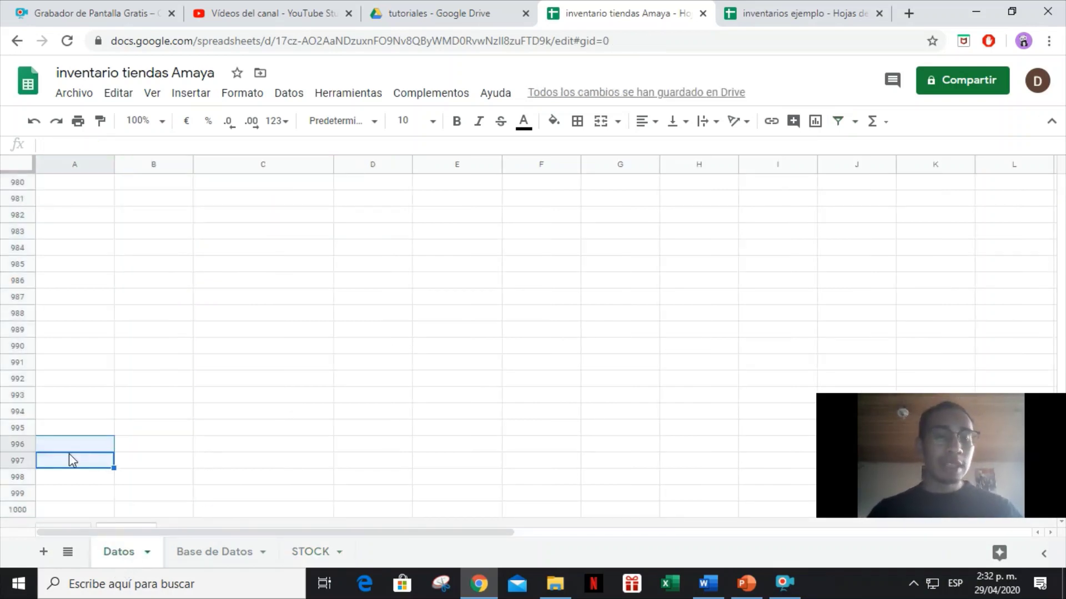
{"action": "key", "text": "ctrl+Up"}
{"action": "key", "text": "ctrl+Up"}
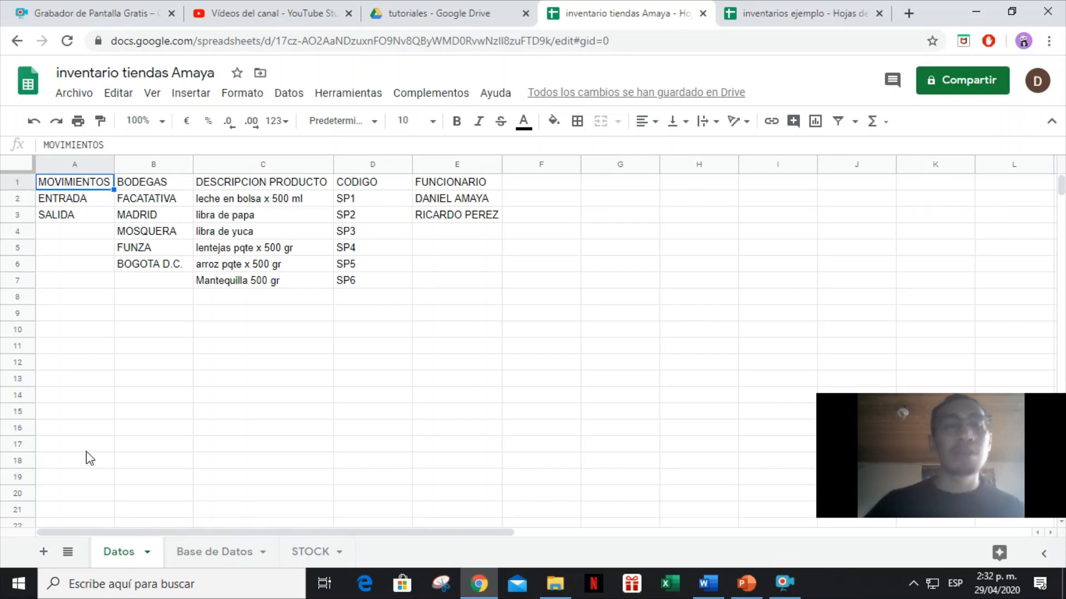
{"action": "left_click", "coordinate": [20, 183]}
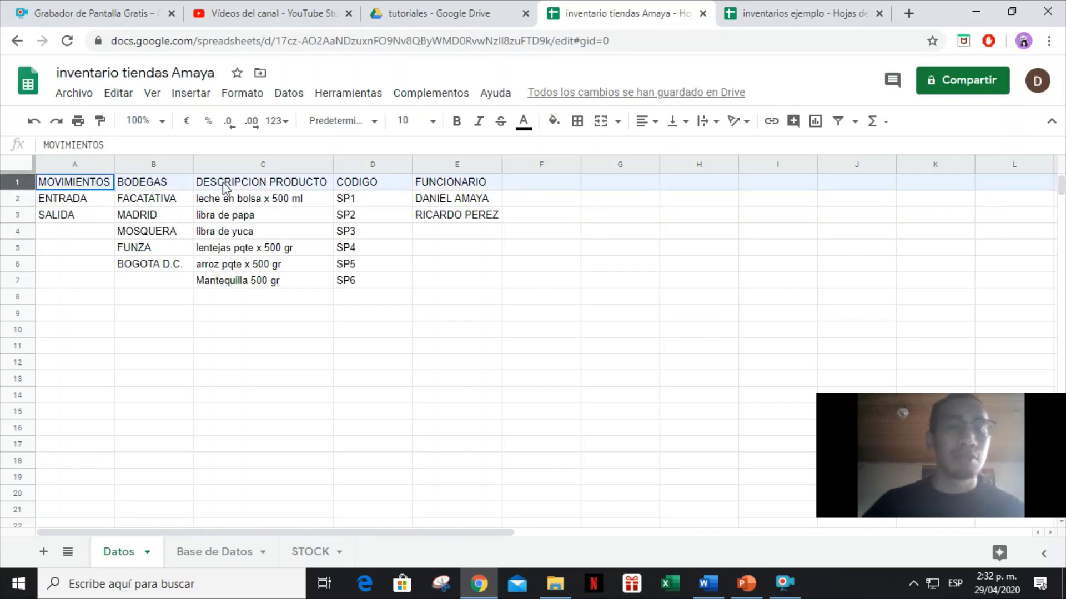
{"action": "left_click", "coordinate": [208, 303]}
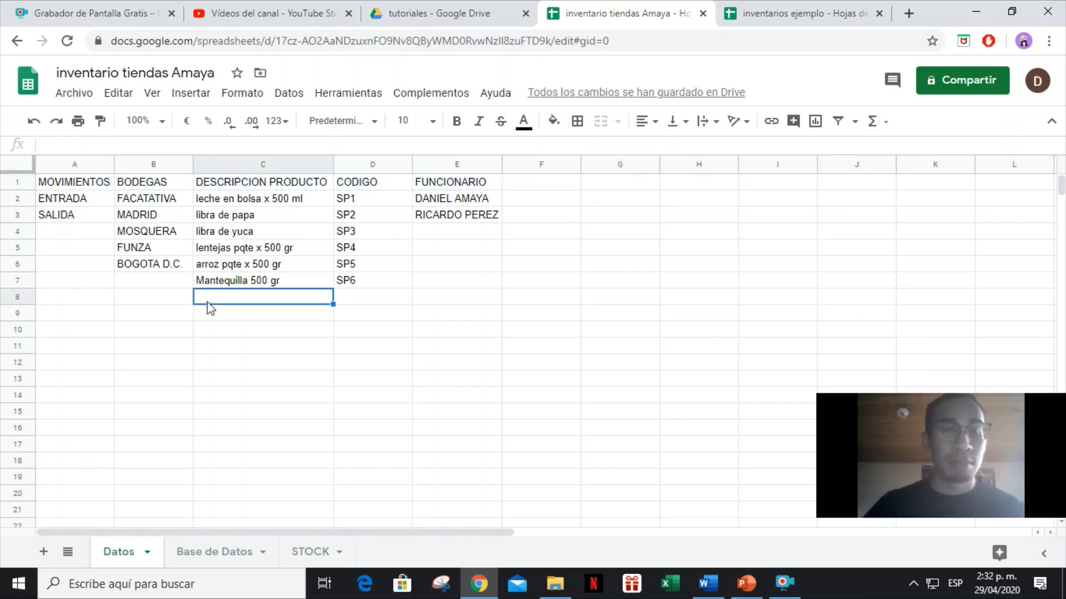
{"action": "left_click", "coordinate": [137, 201]}
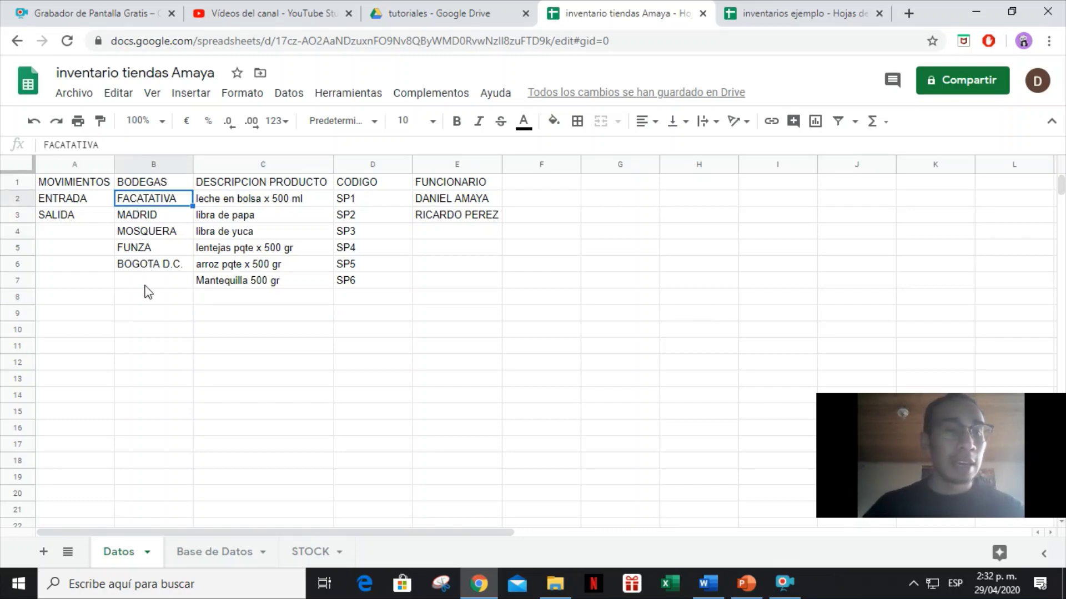
{"action": "left_click", "coordinate": [145, 286]}
{"action": "left_click", "coordinate": [214, 295]}
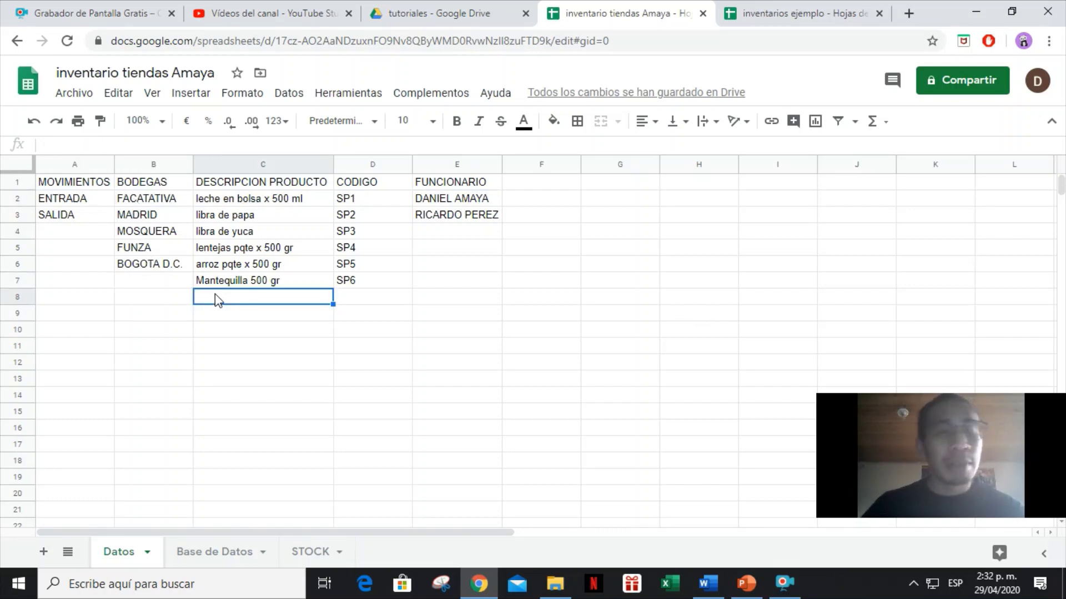
{"action": "left_click", "coordinate": [359, 298]}
{"action": "left_click", "coordinate": [460, 200]}
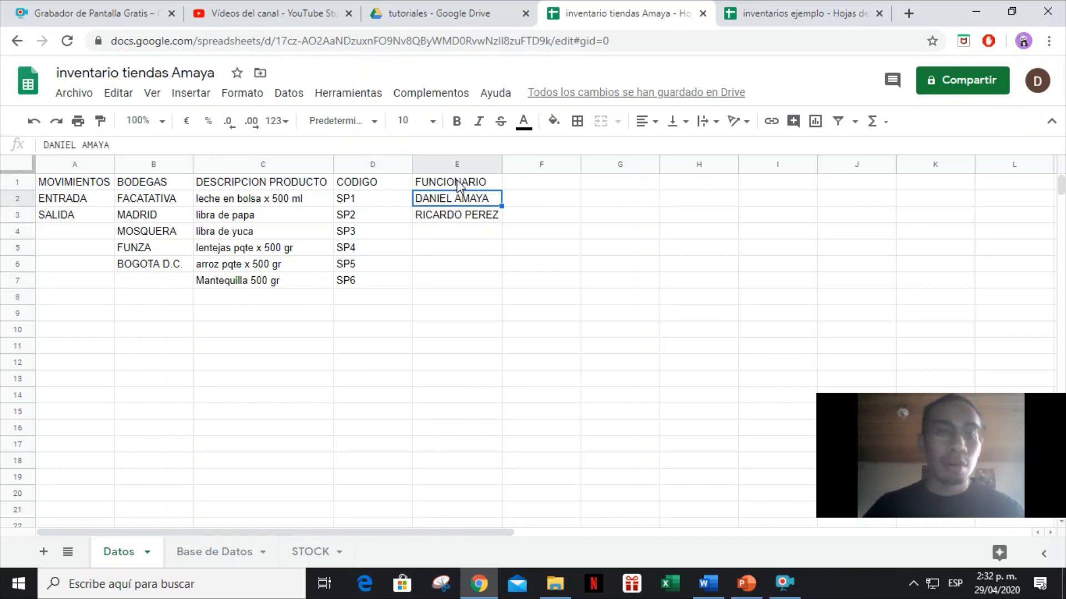
Insert a new column H right of Observaciones on Base de Datos and give it all borders.
{"action": "left_click", "coordinate": [189, 563]}
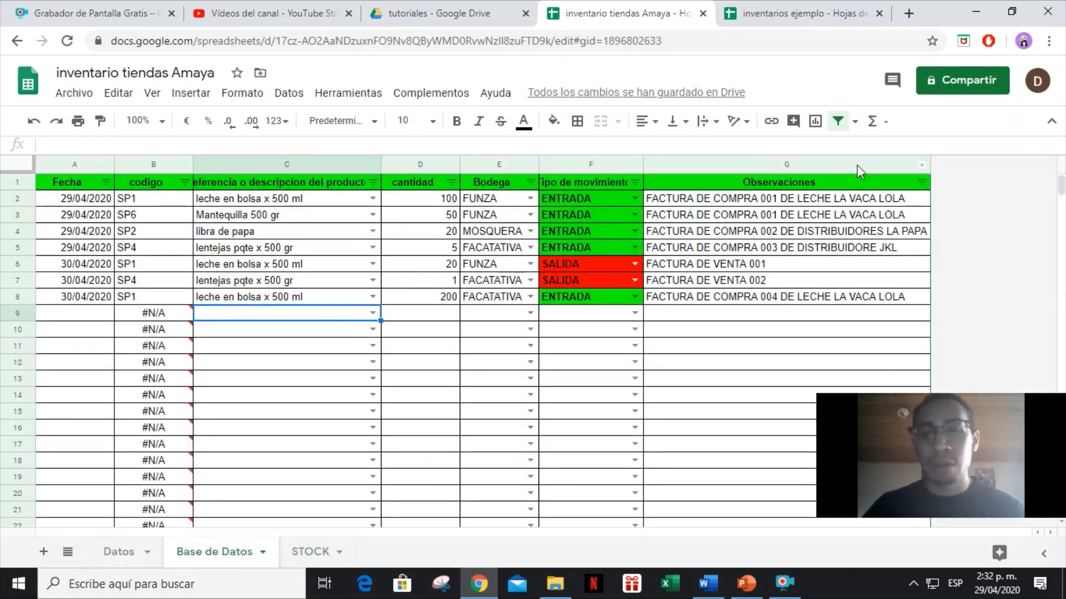
{"action": "left_click", "coordinate": [842, 166]}
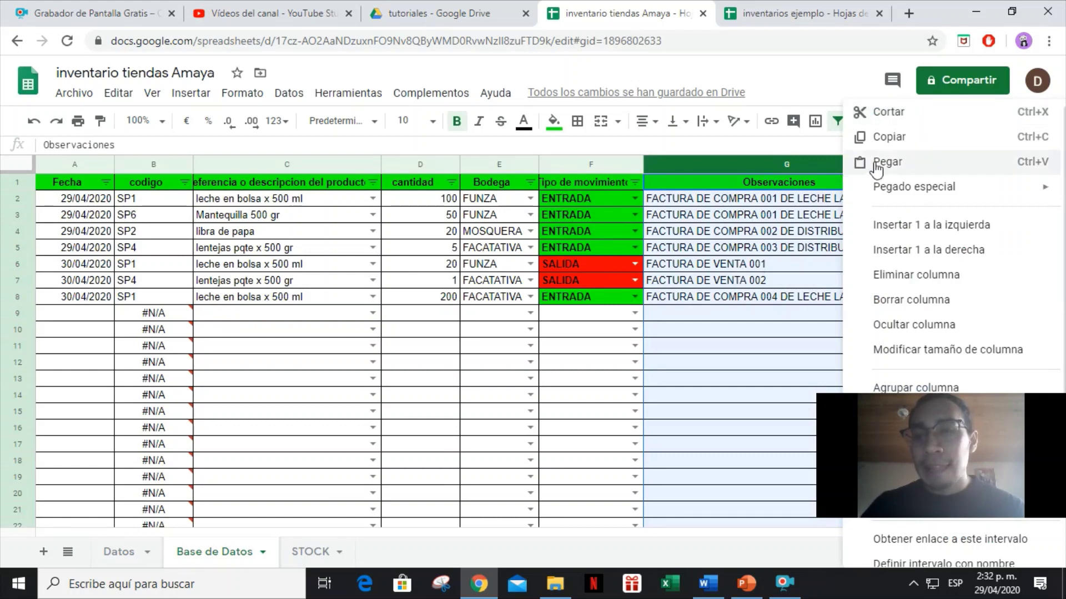
{"action": "left_click", "coordinate": [931, 251]}
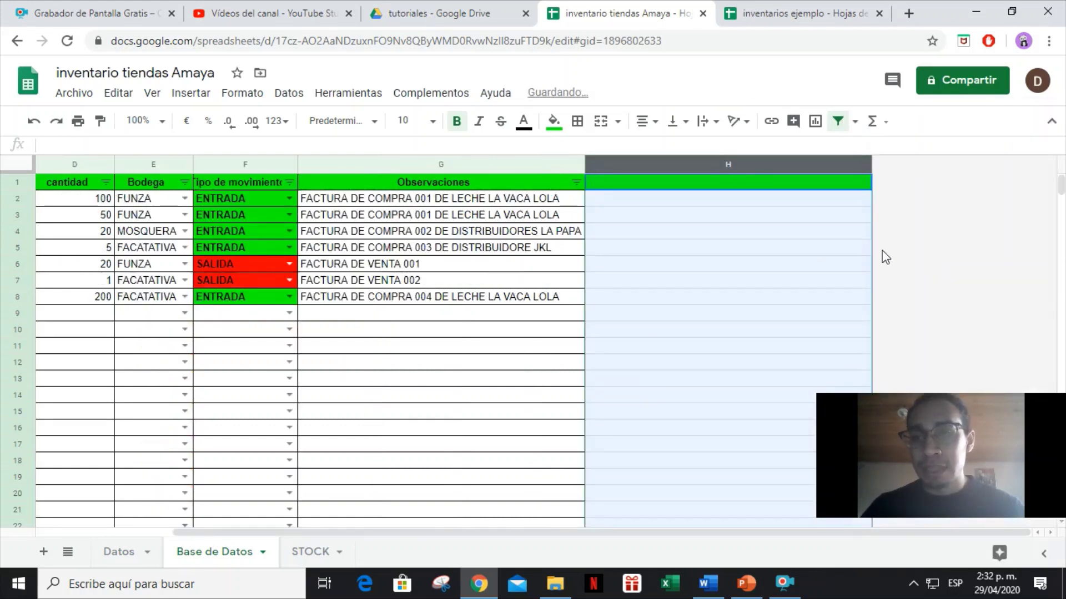
{"action": "left_click", "coordinate": [578, 121]}
{"action": "left_click", "coordinate": [582, 151]}
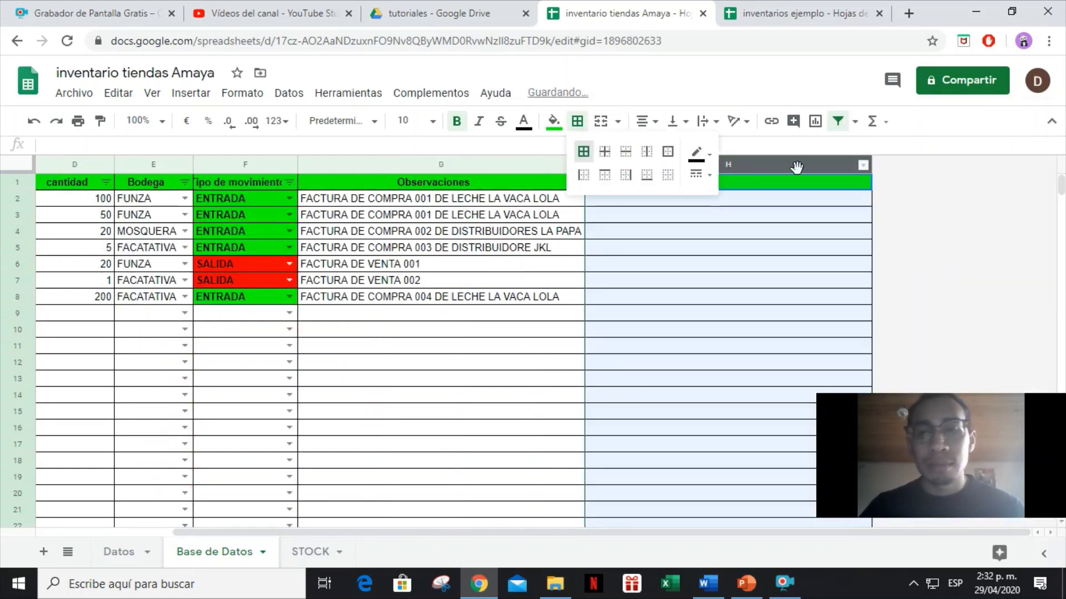
{"action": "left_click", "coordinate": [738, 213]}
Head column H 'NOMBRE DE QUIEN REGISTRA EL MOVIMIENTO' and select the cells below it.
{"action": "left_click", "coordinate": [735, 184]}
{"action": "type", "text": "NOM"}
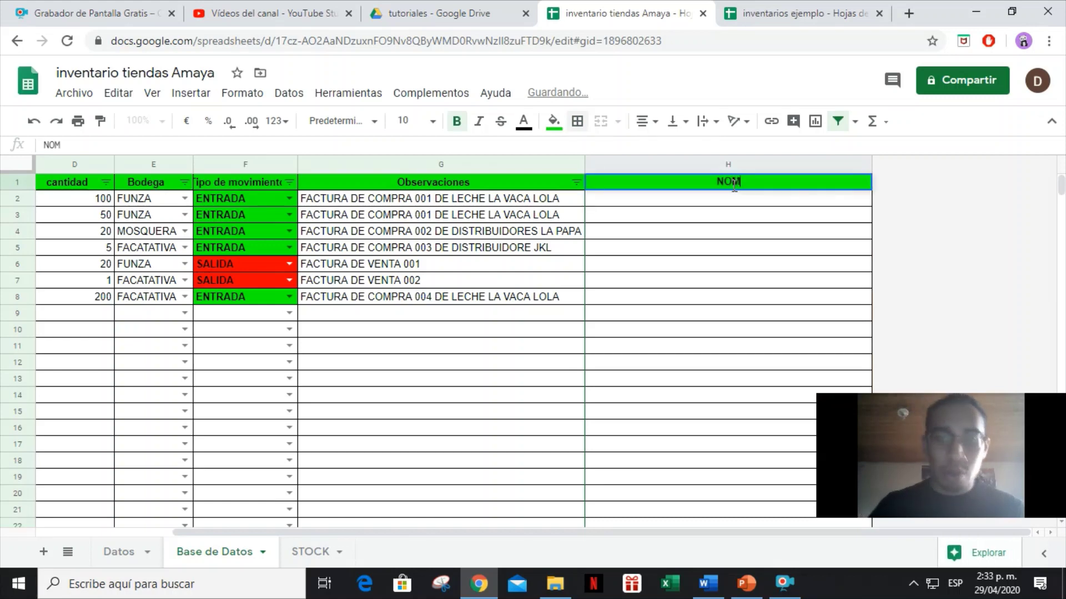
{"action": "type", "text": "BRE DE QUIEN RE"}
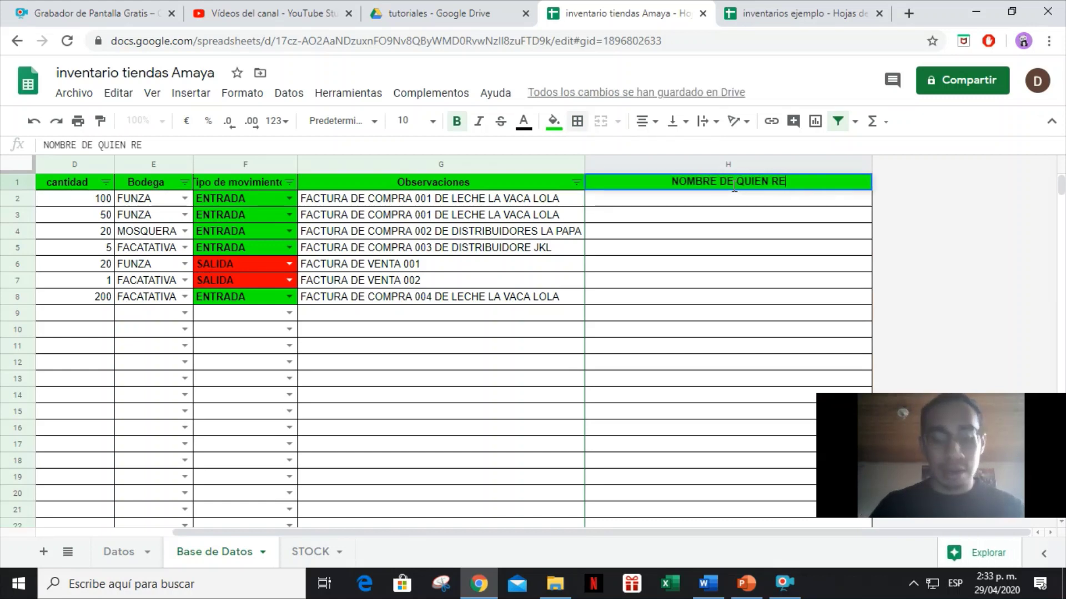
{"action": "type", "text": "GISTRA EL MO"}
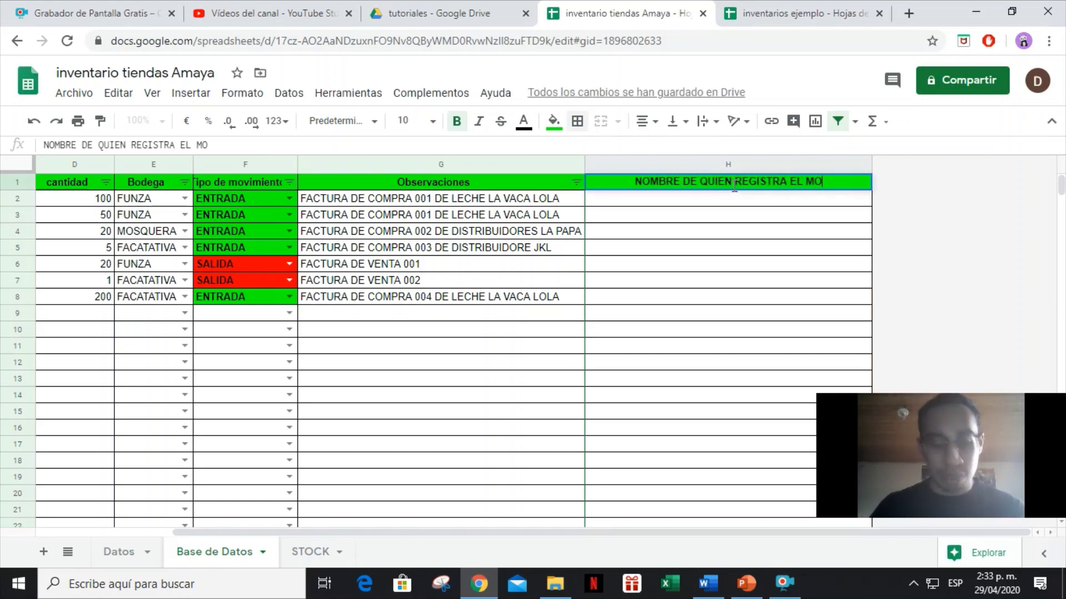
{"action": "type", "text": "VIMIENTO"}
{"action": "key", "text": "Return"}
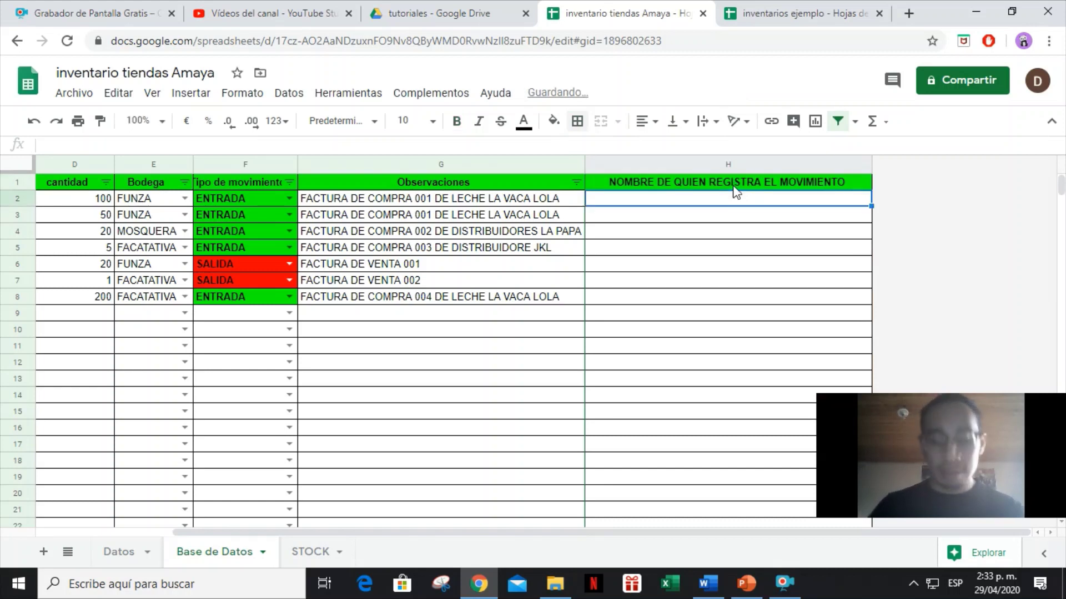
{"action": "key", "text": "ctrl+shift+Down"}
{"action": "left_click", "coordinate": [289, 93]}
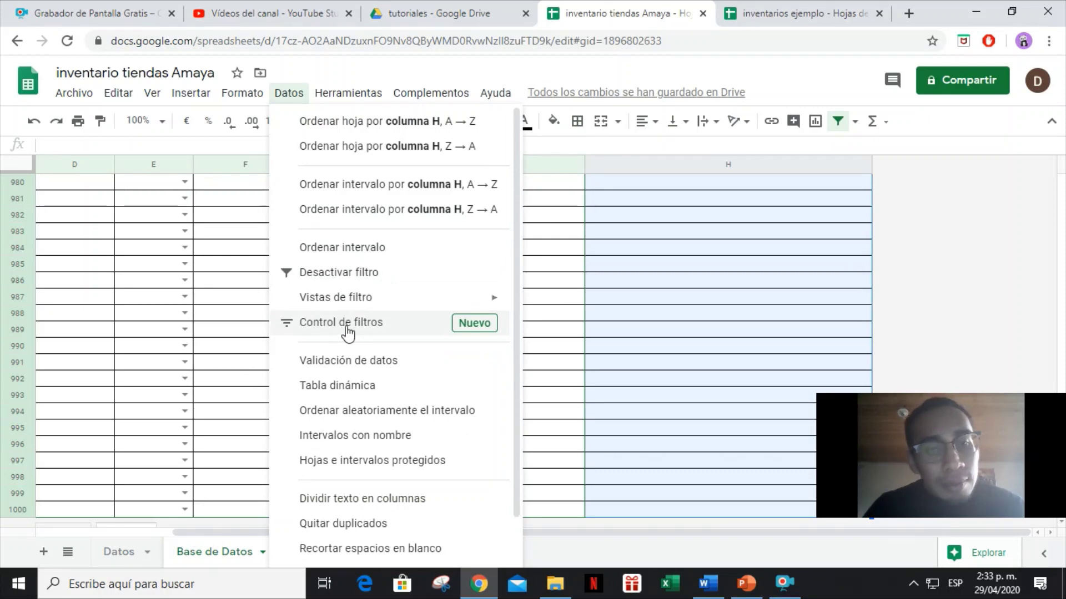
Validate H2:H1000 with a dropdown from 'Datos'!E2:E1000 that rejects other entries.
{"action": "left_click", "coordinate": [379, 364]}
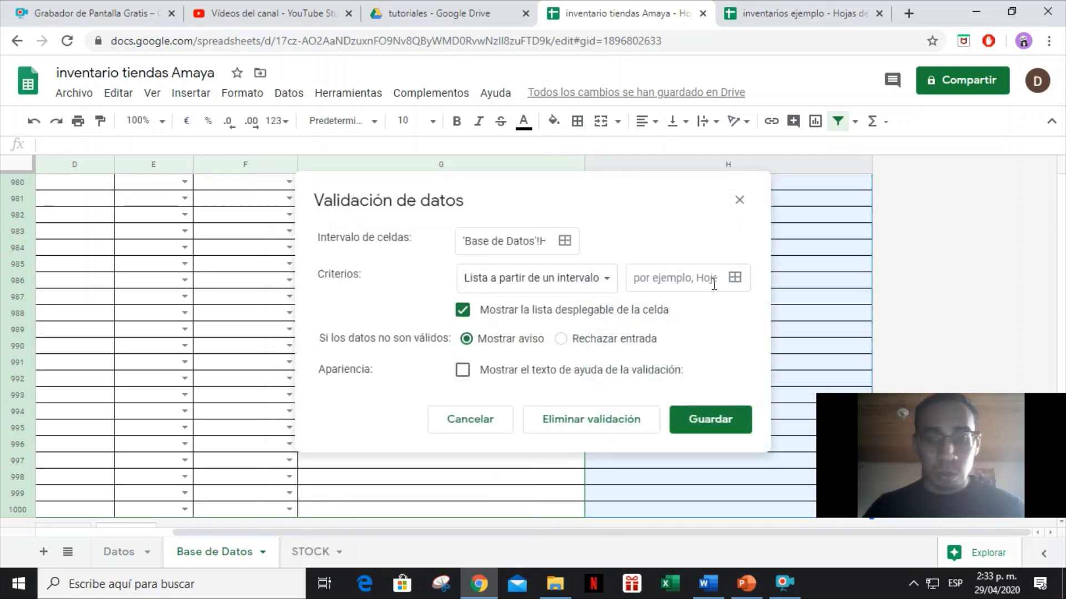
{"action": "left_click", "coordinate": [735, 277]}
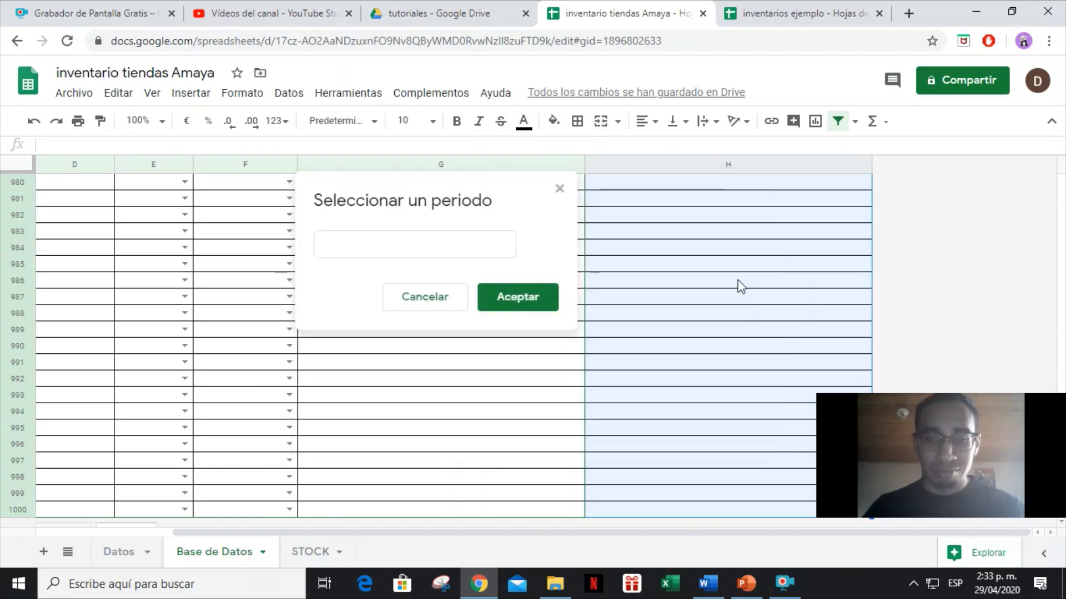
{"action": "left_click", "coordinate": [136, 556]}
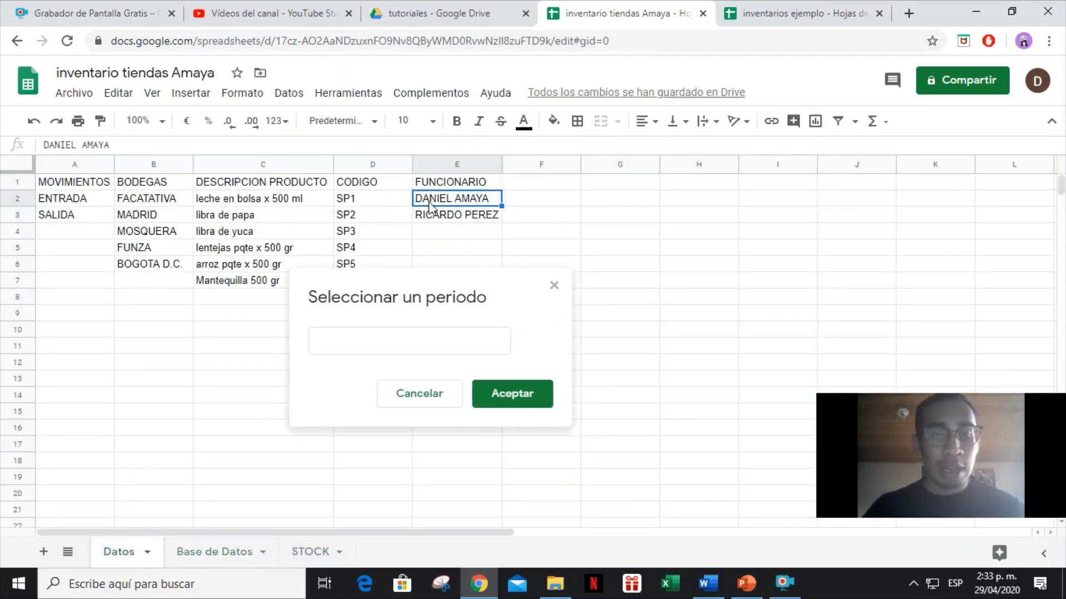
{"action": "left_click", "coordinate": [433, 205]}
{"action": "key", "text": "ctrl+shift+Down"}
{"action": "key", "text": "ctrl+shift+Down"}
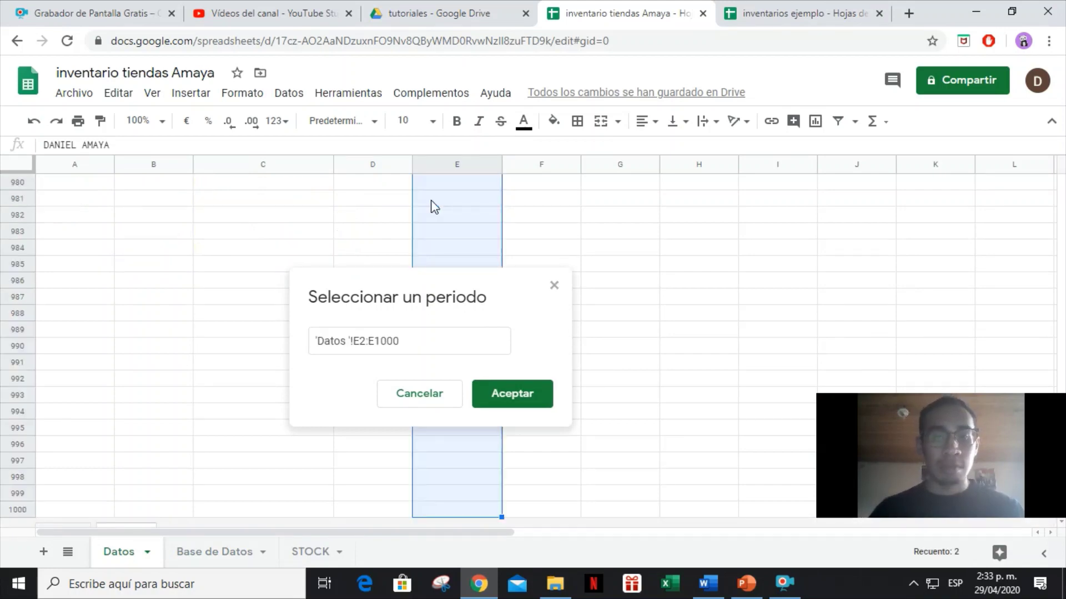
{"action": "left_click", "coordinate": [492, 411]}
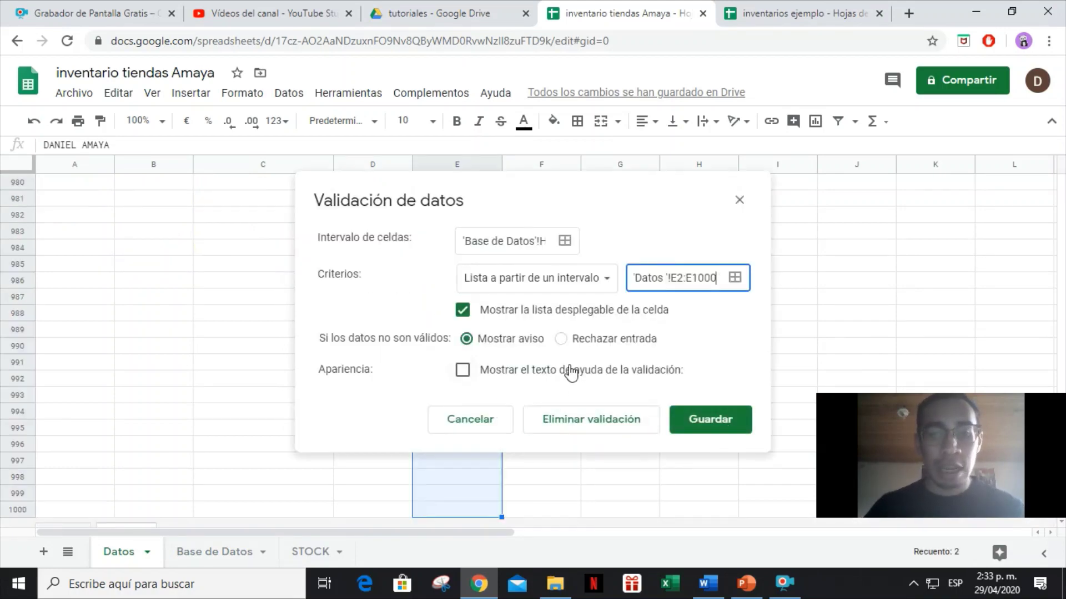
{"action": "left_click", "coordinate": [721, 423]}
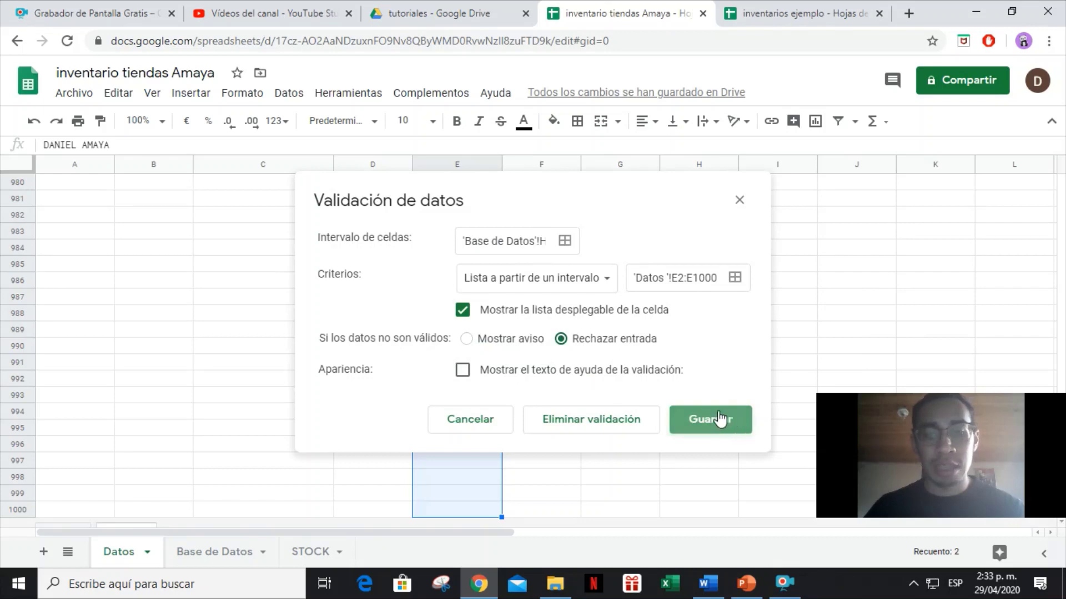
{"action": "left_click", "coordinate": [214, 552]}
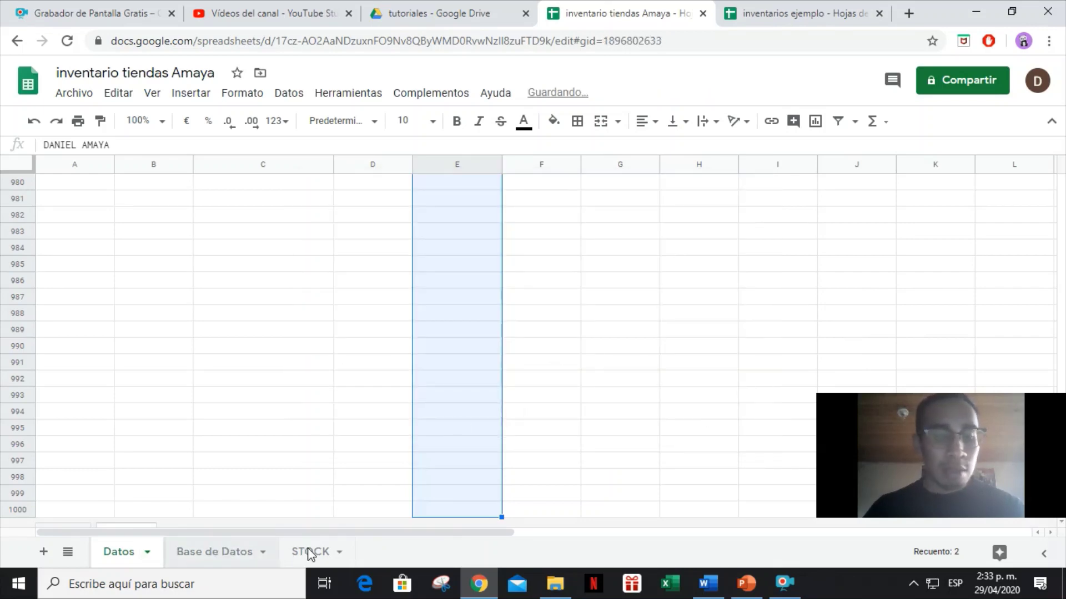
Pick the first registrant from the column H dropdown for rows 2 to 5.
{"action": "left_click", "coordinate": [740, 301]}
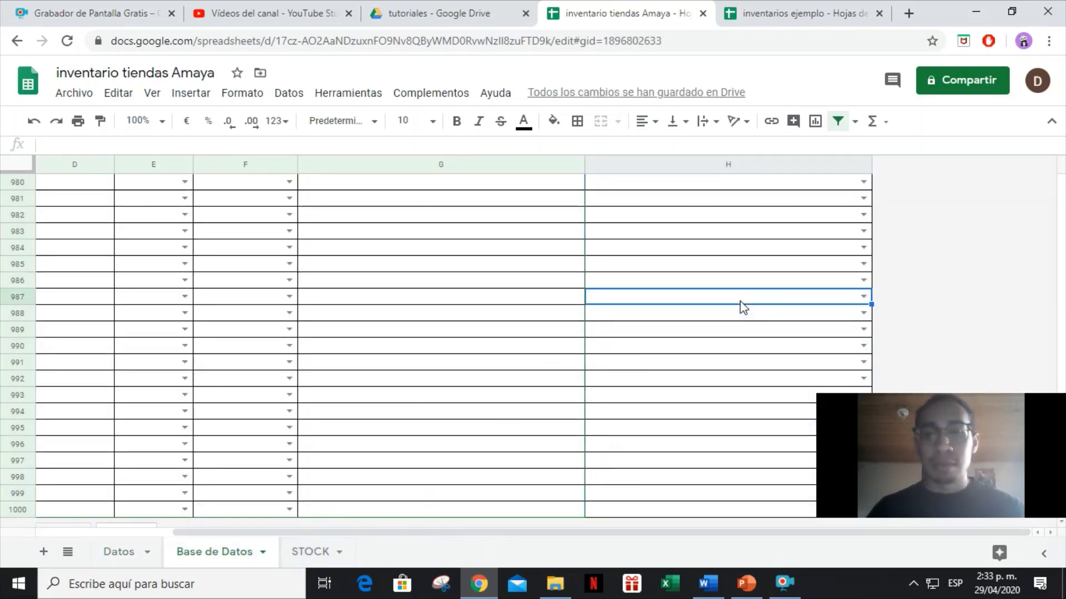
{"action": "key", "text": "ctrl+Up"}
{"action": "left_click", "coordinate": [866, 197]}
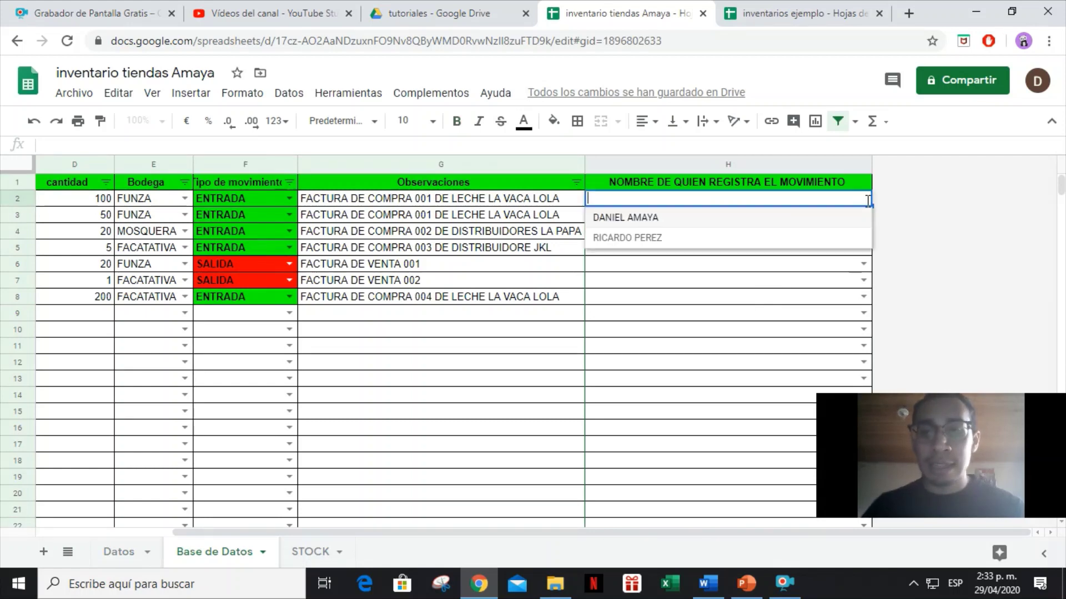
{"action": "left_click", "coordinate": [659, 218]}
{"action": "left_click", "coordinate": [858, 218]}
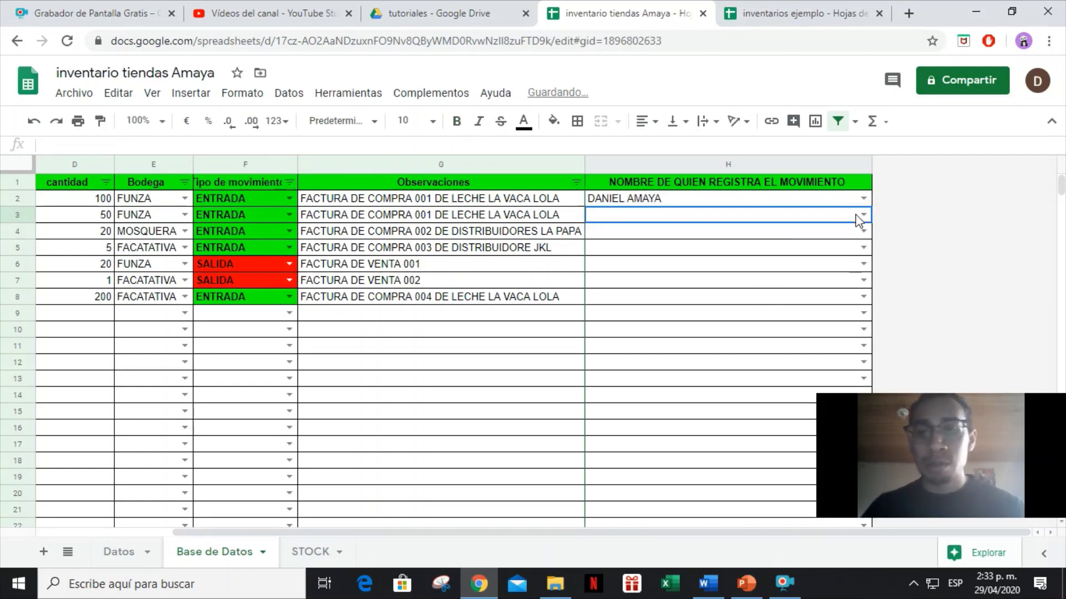
{"action": "left_click", "coordinate": [862, 218]}
{"action": "left_click", "coordinate": [721, 234]}
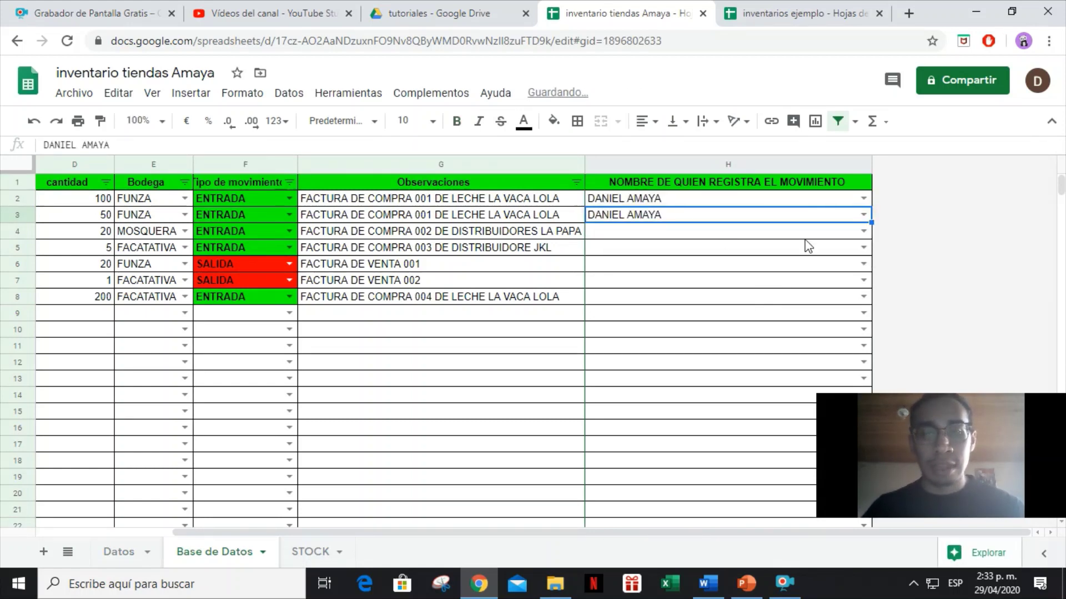
{"action": "left_click", "coordinate": [863, 231]}
{"action": "left_click", "coordinate": [744, 250]}
{"action": "left_click", "coordinate": [863, 248]}
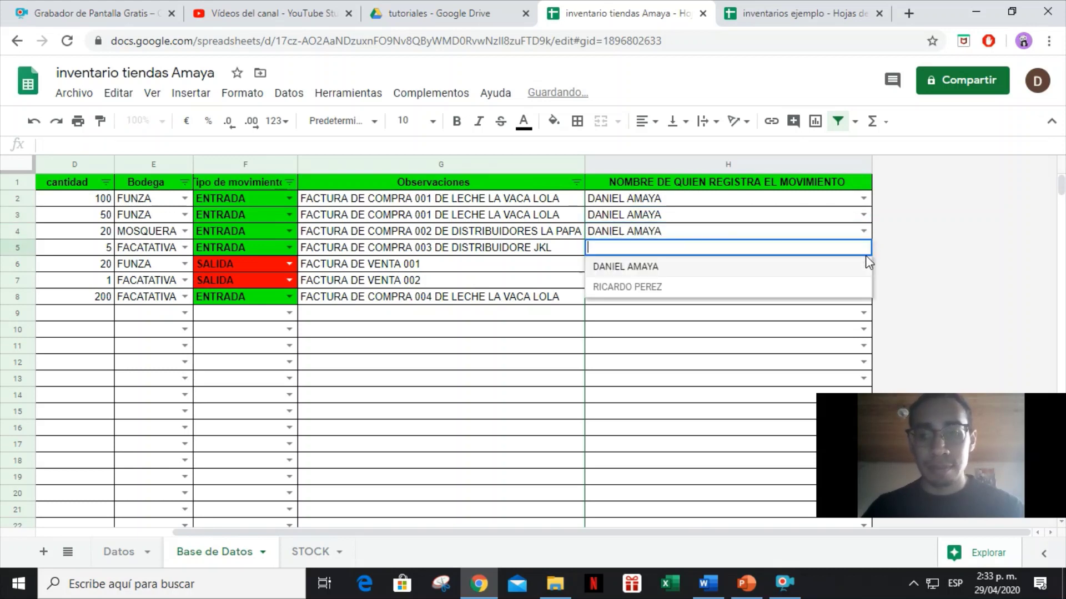
{"action": "left_click", "coordinate": [732, 270]}
Pick the same registrant for rows 6 to 8, then move the selection back toward column A.
{"action": "left_click", "coordinate": [863, 263]}
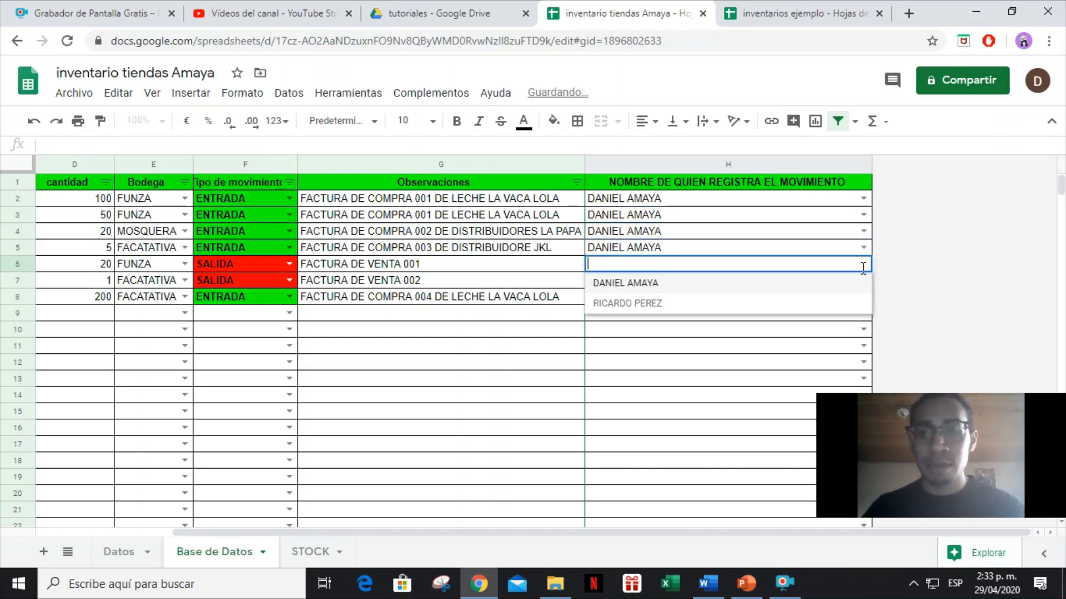
{"action": "left_click", "coordinate": [704, 284]}
{"action": "left_click", "coordinate": [863, 280]}
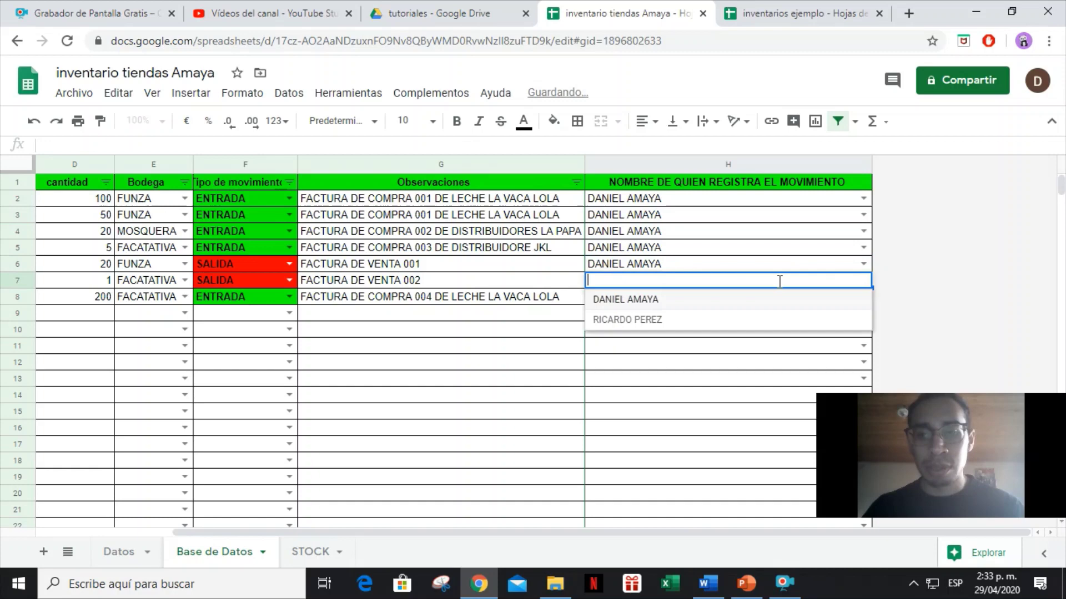
{"action": "left_click", "coordinate": [711, 303]}
{"action": "left_click", "coordinate": [864, 296]}
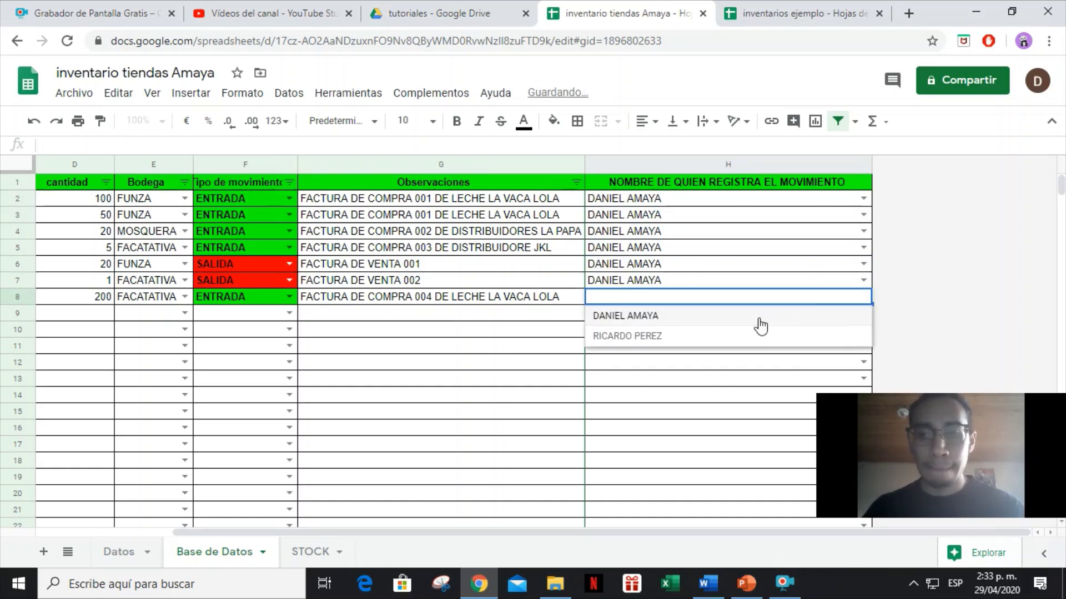
{"action": "left_click", "coordinate": [721, 313]}
{"action": "key", "text": "Left"}
{"action": "key", "text": "Left"}
{"action": "key", "text": "Left"}
{"action": "key", "text": "Left"}
{"action": "key", "text": "Left"}
{"action": "key", "text": "Left"}
{"action": "key", "text": "Left"}
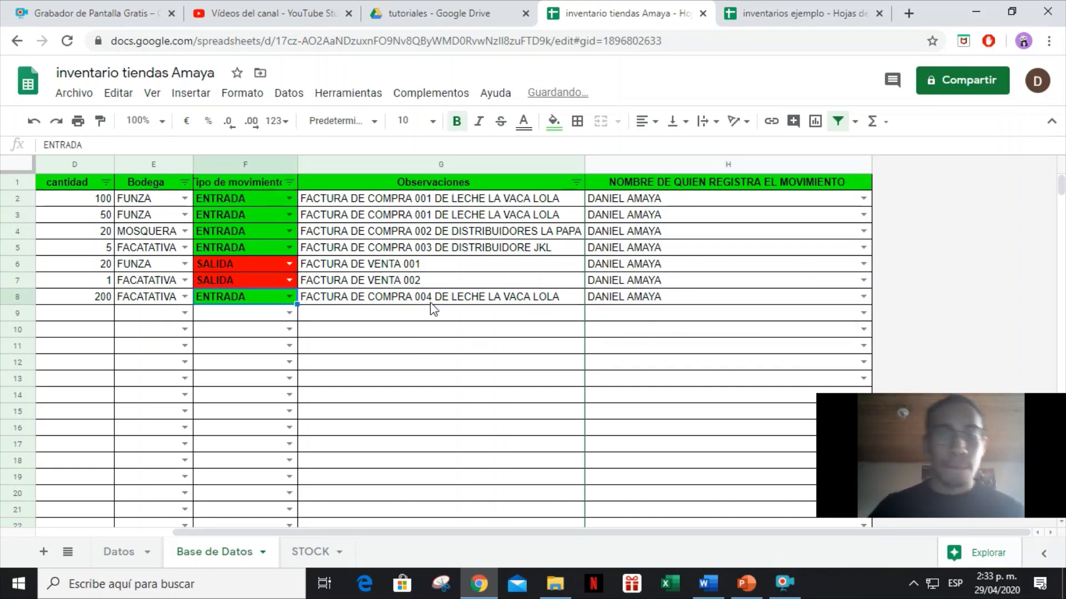
{"action": "key", "text": "Up"}
{"action": "key", "text": "Up"}
{"action": "key", "text": "Up"}
{"action": "key", "text": "Up"}
{"action": "key", "text": "Up"}
{"action": "key", "text": "Up"}
{"action": "key", "text": "Up"}
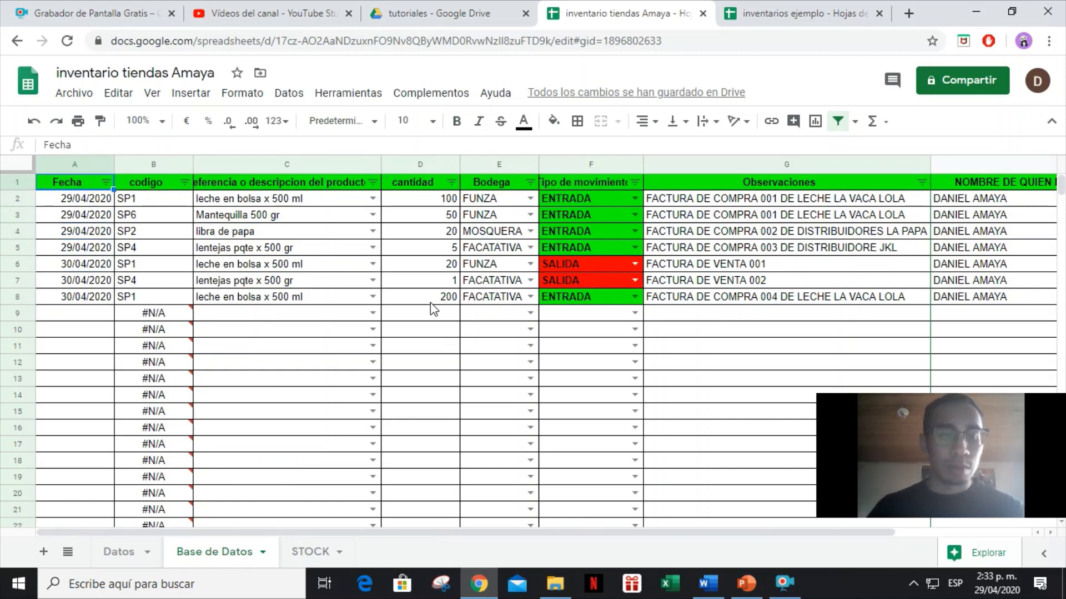
Go to the top of the Datos sheet and hide the sheet.
{"action": "left_click", "coordinate": [118, 551]}
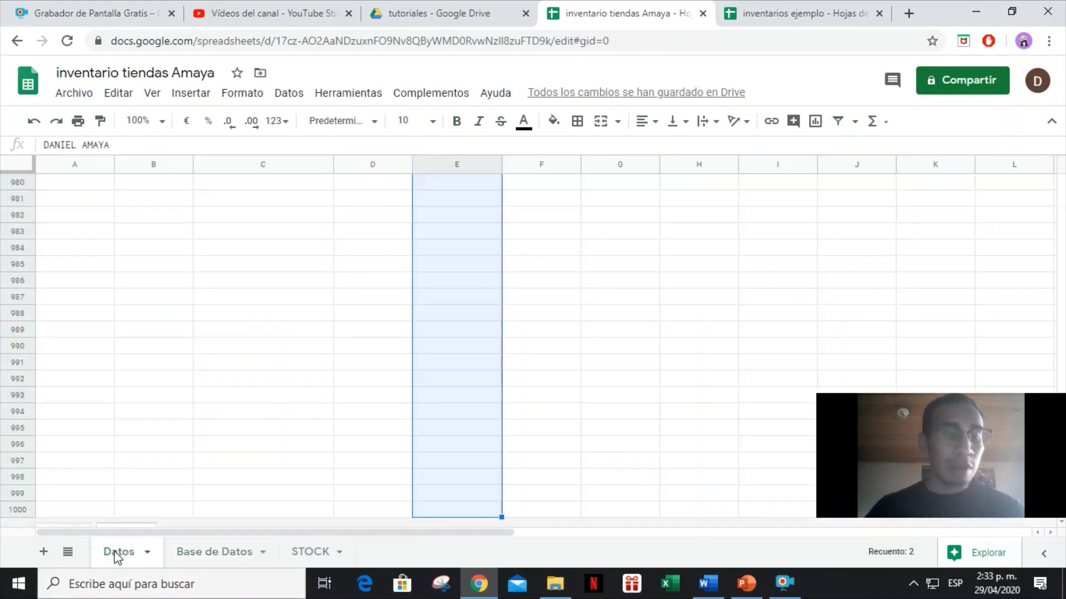
{"action": "left_click", "coordinate": [248, 409]}
{"action": "key", "text": "ctrl+Up"}
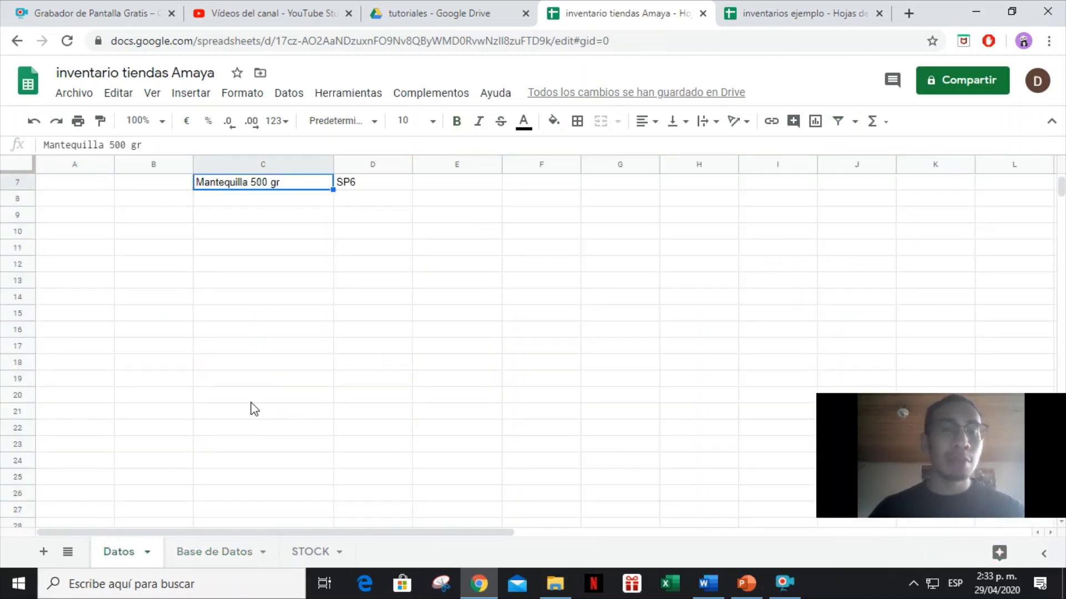
{"action": "right_click", "coordinate": [126, 560]}
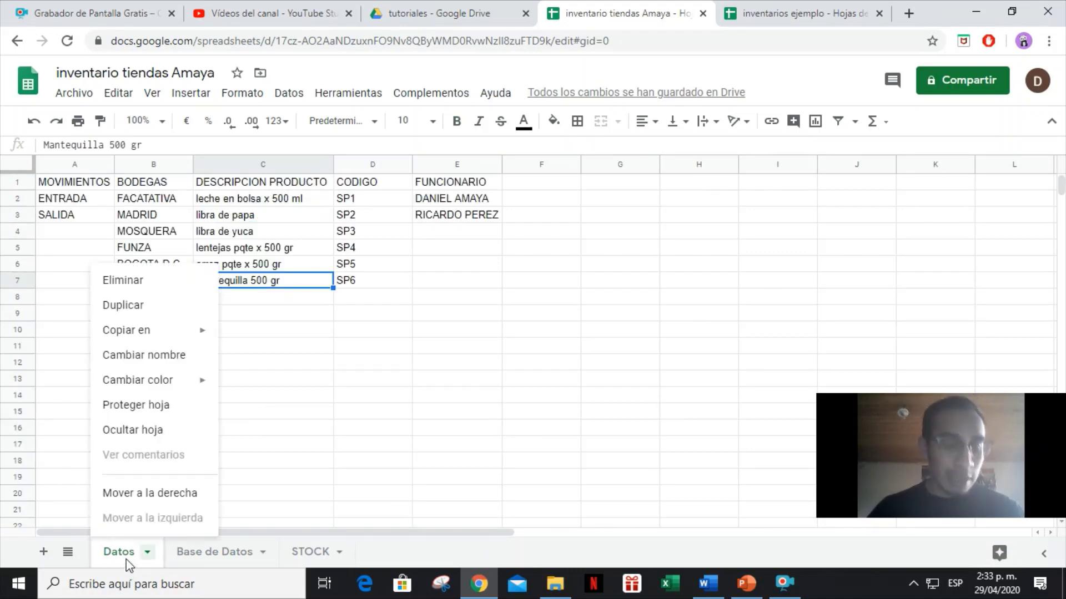
{"action": "left_click", "coordinate": [147, 431]}
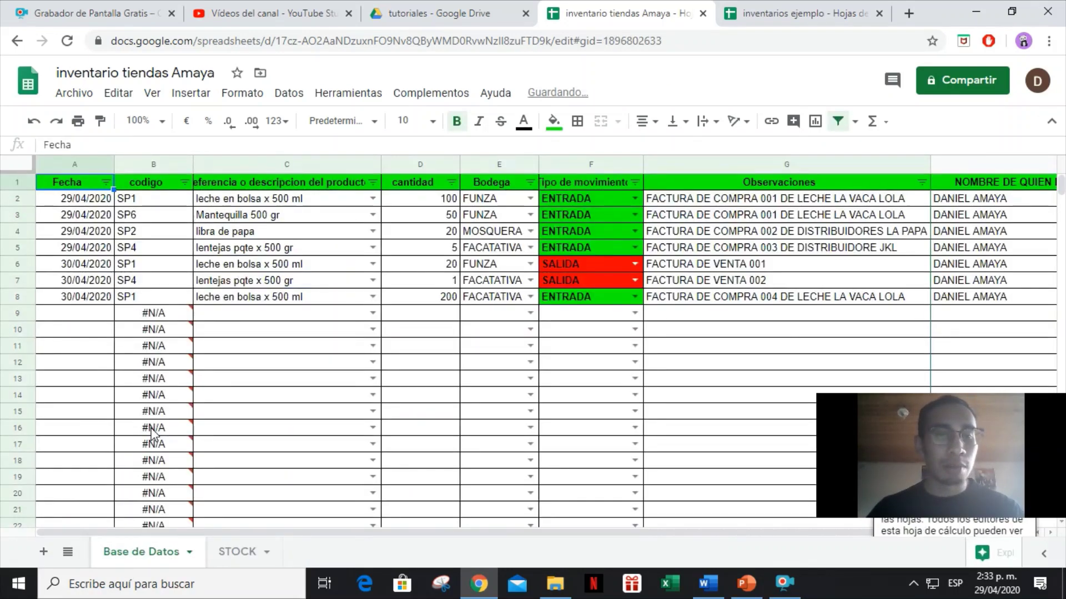
Unhide Datos from the hidden sheets list to check it, then hide it again.
{"action": "left_click", "coordinate": [152, 93]}
{"action": "mouse_move", "coordinate": [231, 293]}
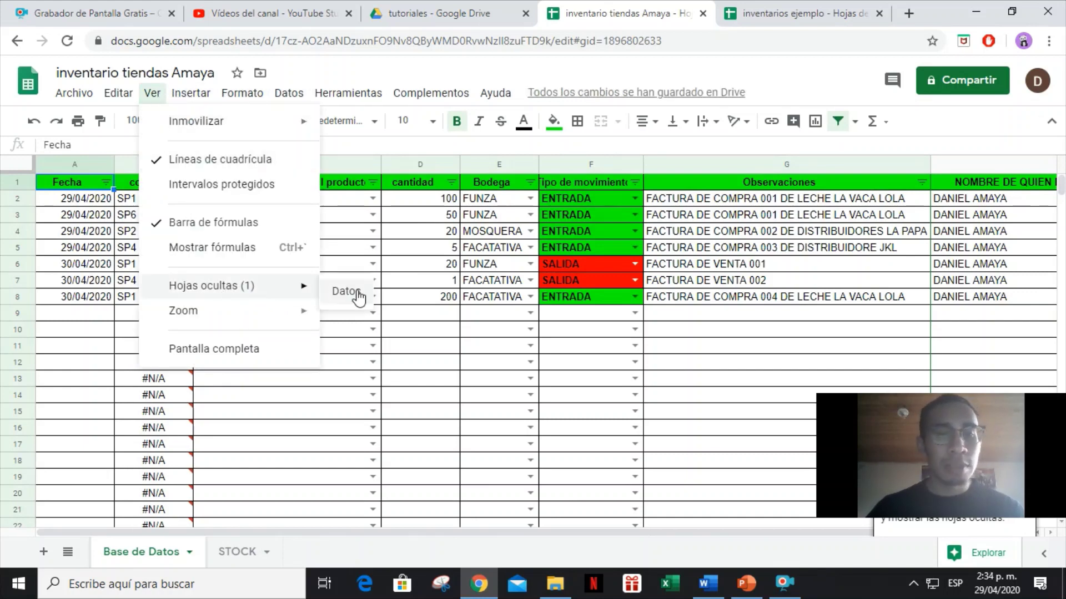
{"action": "left_click", "coordinate": [347, 291]}
{"action": "right_click", "coordinate": [125, 558]}
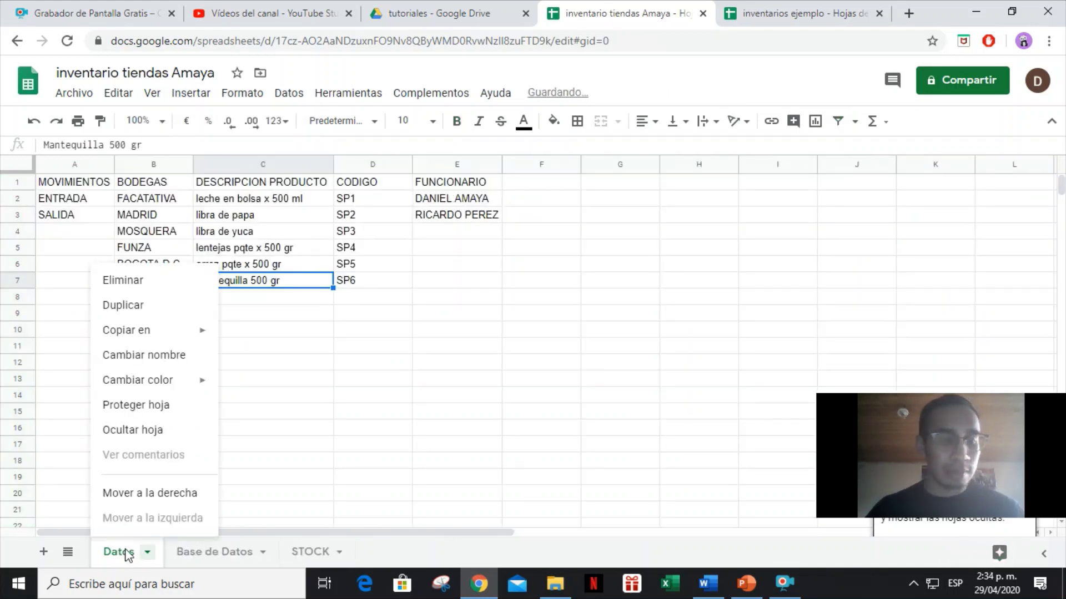
{"action": "left_click", "coordinate": [145, 431]}
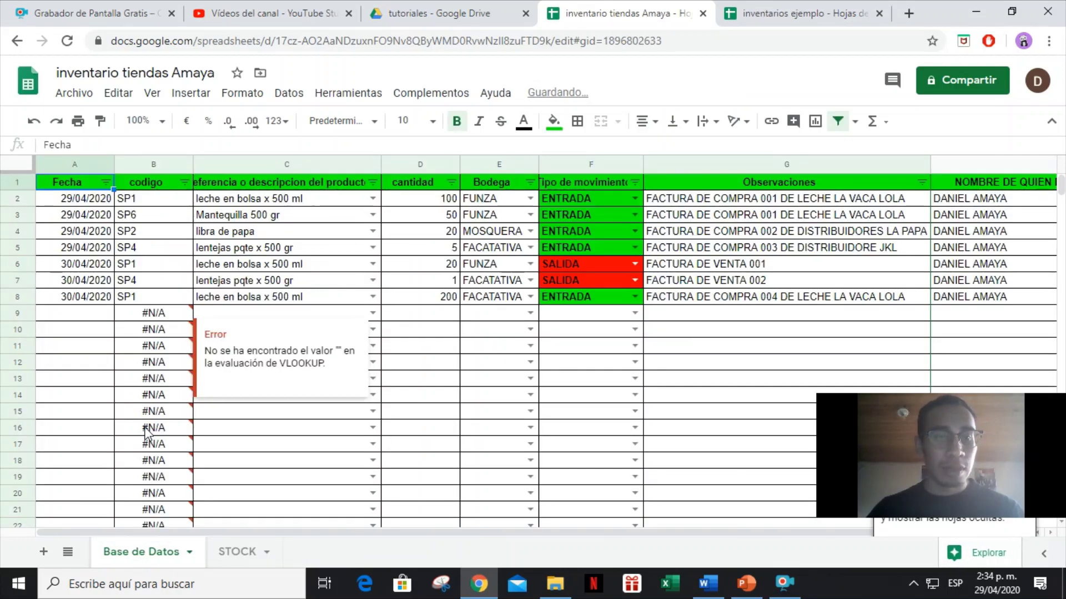
{"action": "left_click", "coordinate": [255, 267]}
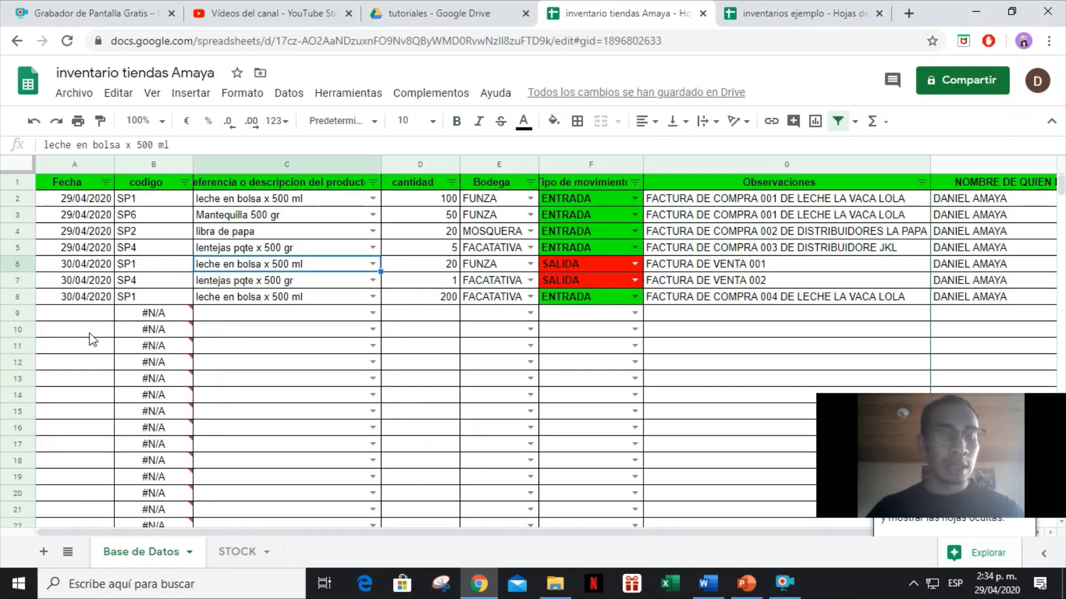
On STOCK, select all values in the product filter so SP1 to SP6 show.
{"action": "left_click", "coordinate": [242, 553]}
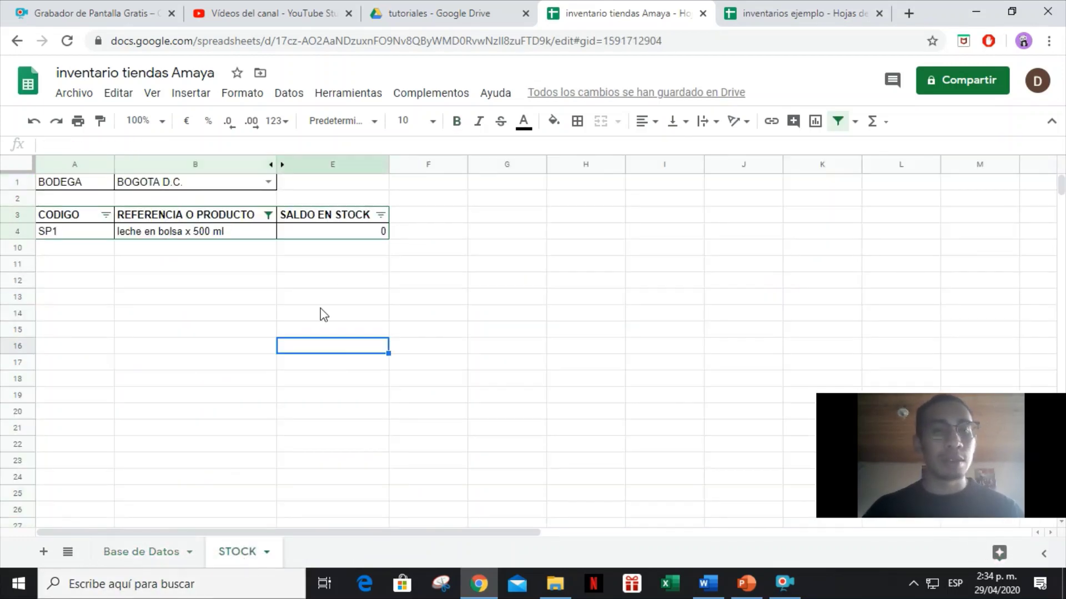
{"action": "left_click", "coordinate": [268, 216]}
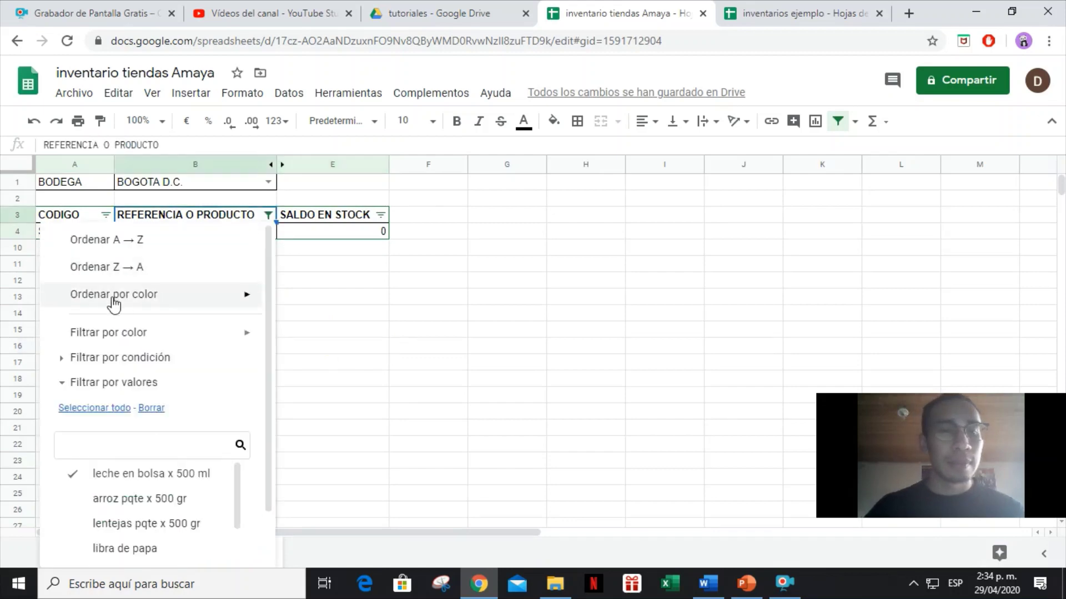
{"action": "left_click", "coordinate": [84, 412]}
{"action": "scroll", "coordinate": [174, 392], "scroll_direction": "down", "scroll_amount": 2}
{"action": "left_click", "coordinate": [218, 542]}
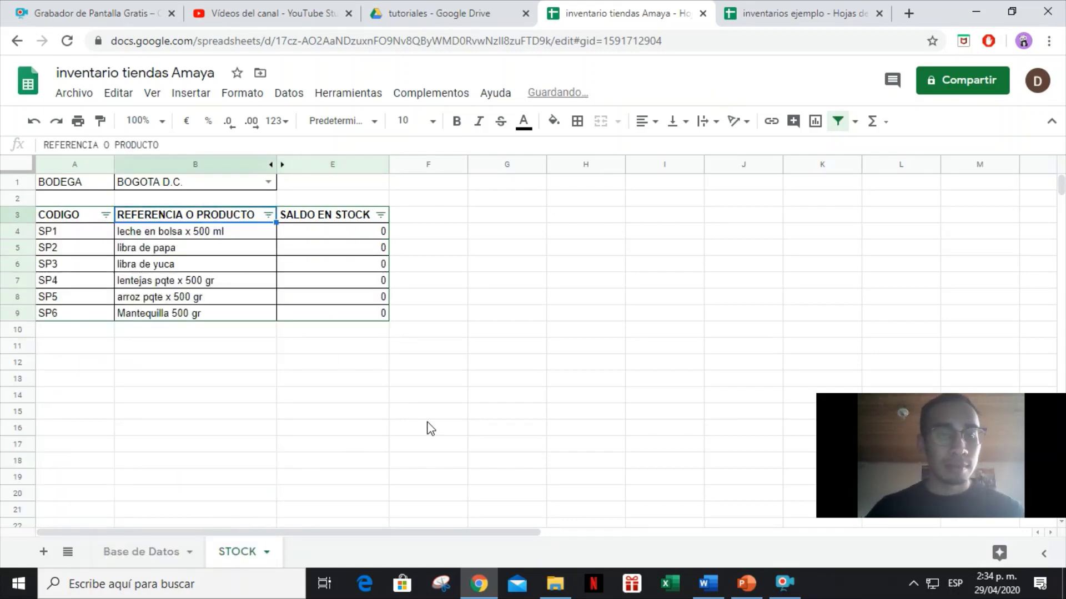
{"action": "left_click", "coordinate": [447, 417]}
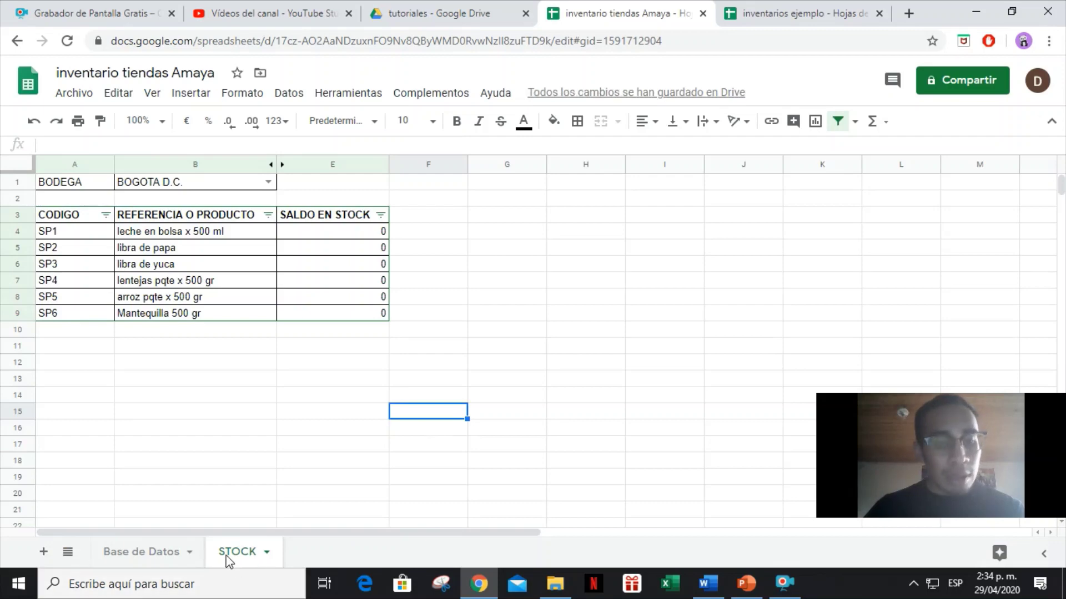
Switch between Base de Datos and STOCK and look through the Tools menu.
{"action": "left_click", "coordinate": [159, 551]}
{"action": "left_click", "coordinate": [237, 552]}
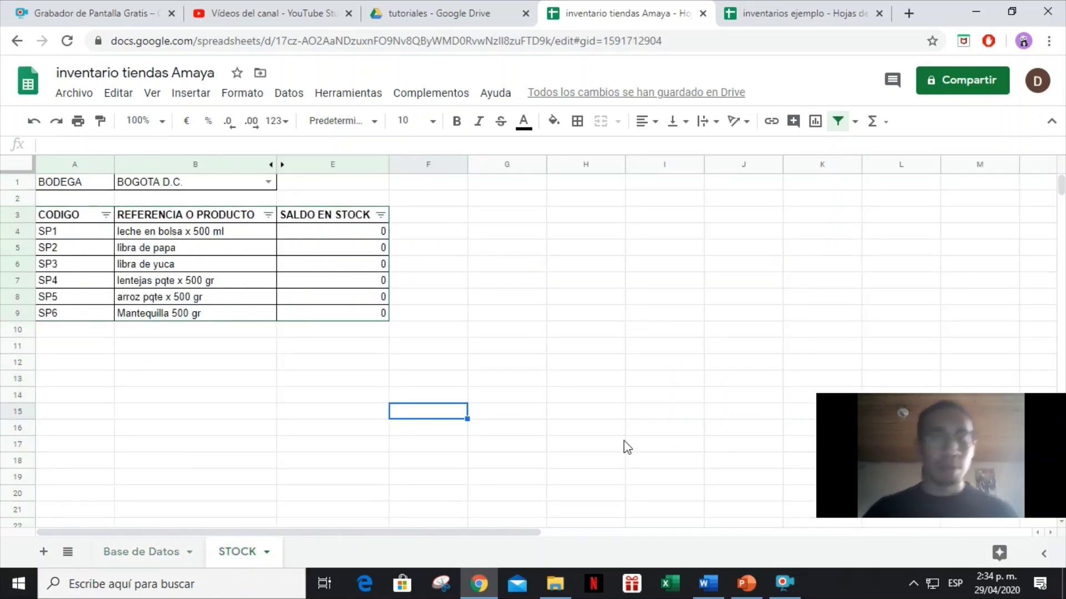
{"action": "left_click", "coordinate": [790, 593]}
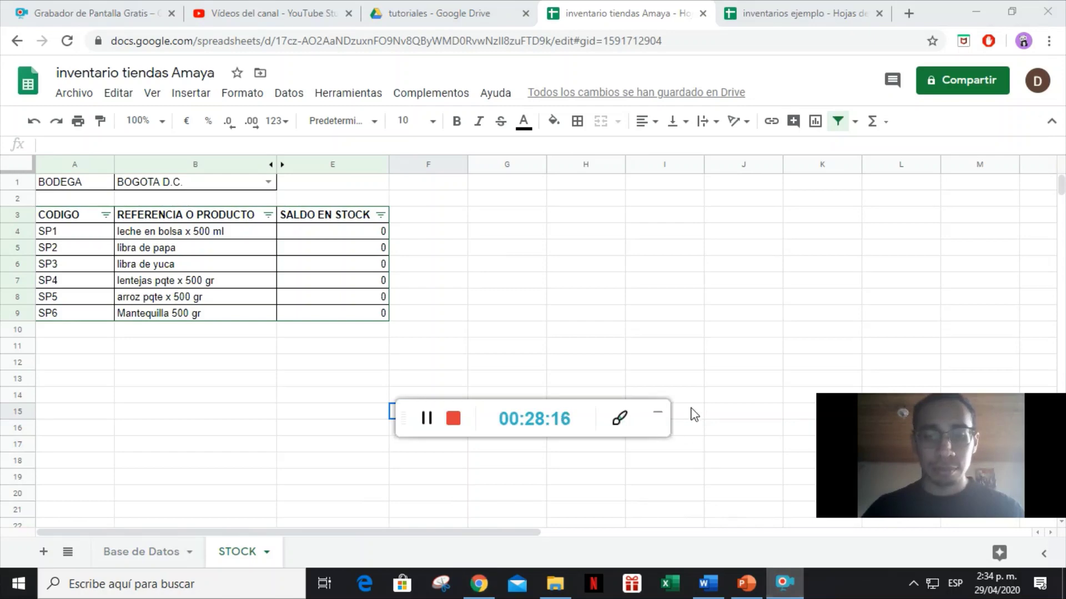
{"action": "left_click", "coordinate": [657, 413]}
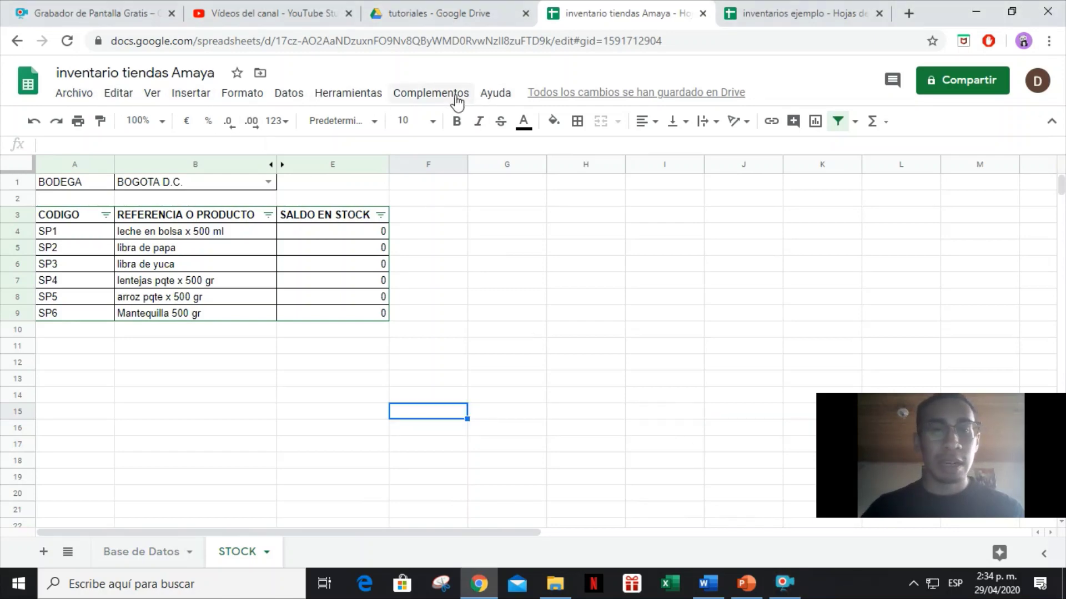
{"action": "left_click", "coordinate": [331, 95]}
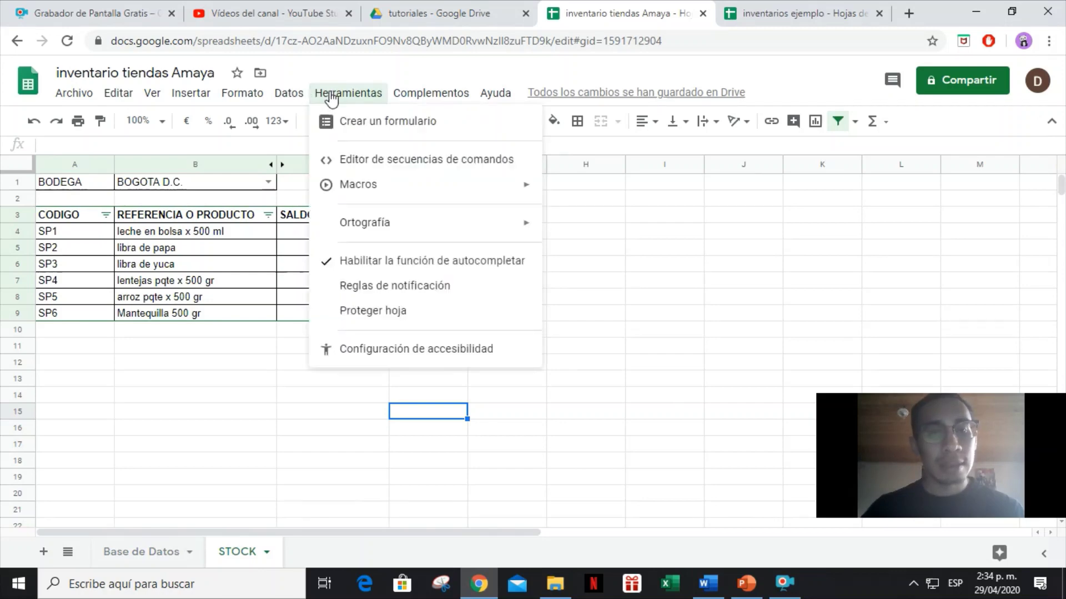
Browse the filter view and Data menu options, then close them.
{"action": "left_click", "coordinate": [683, 236]}
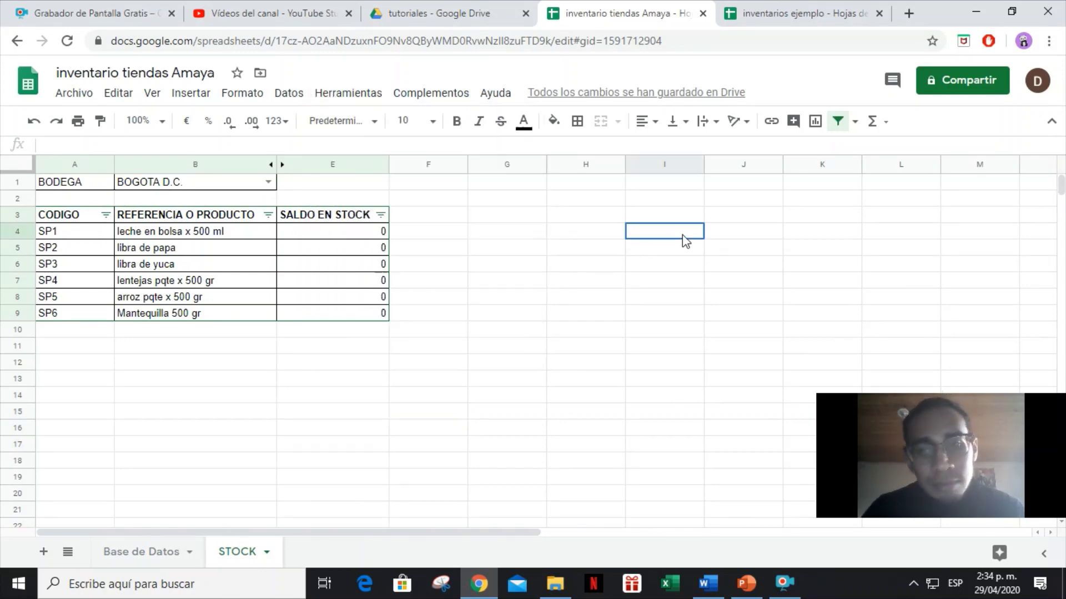
{"action": "left_click", "coordinate": [853, 122]}
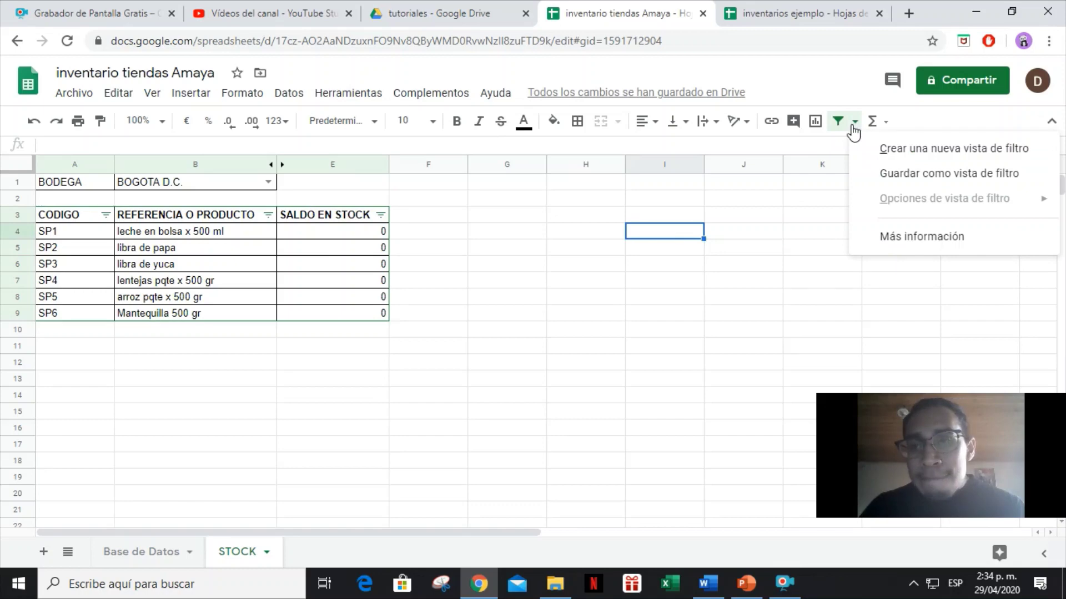
{"action": "left_click", "coordinate": [282, 96]}
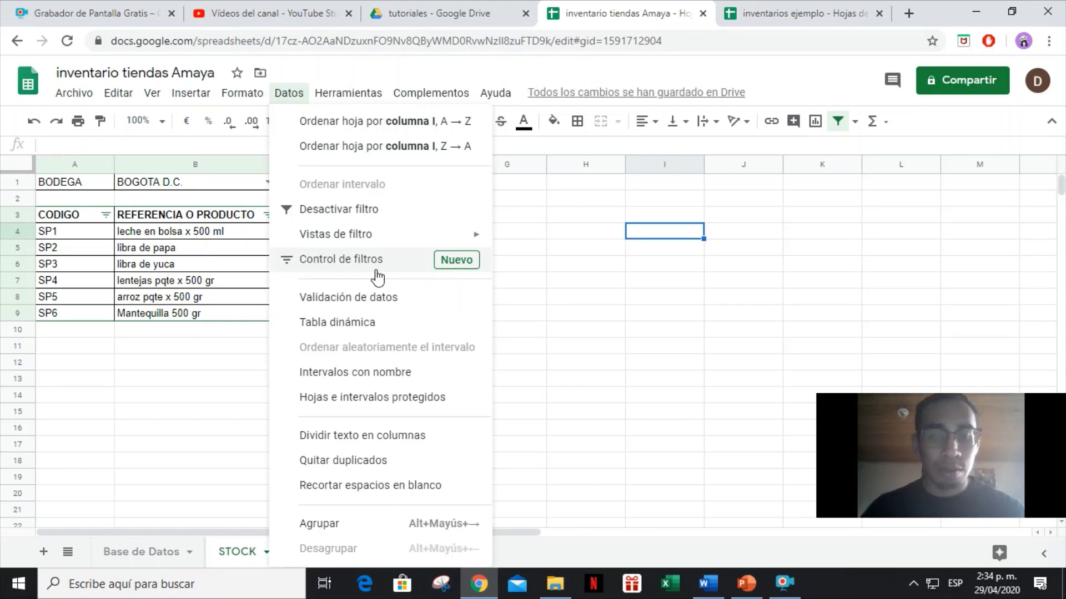
{"action": "left_click", "coordinate": [652, 314]}
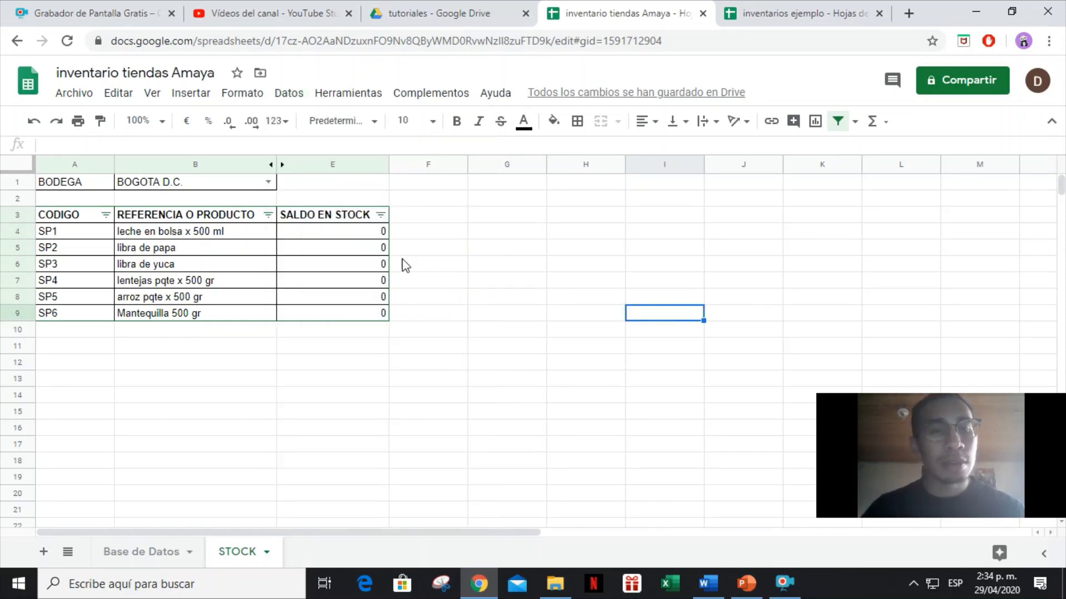
Select the STOCK product column from header B3 down to B1000.
{"action": "left_click", "coordinate": [171, 218]}
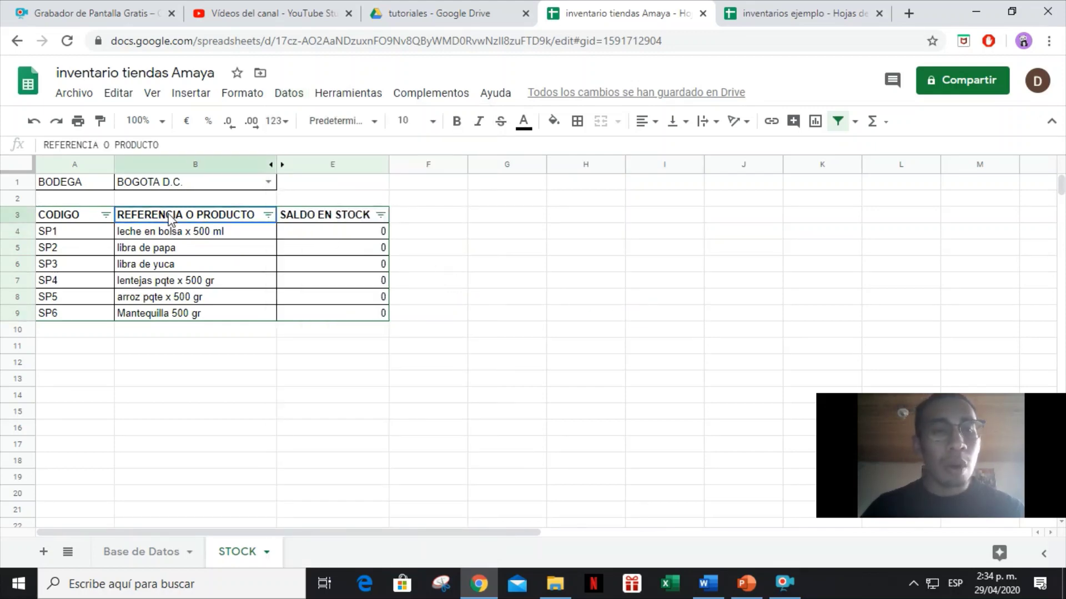
{"action": "key", "text": "ctrl+shift+Down"}
{"action": "key", "text": "ctrl+shift+Down"}
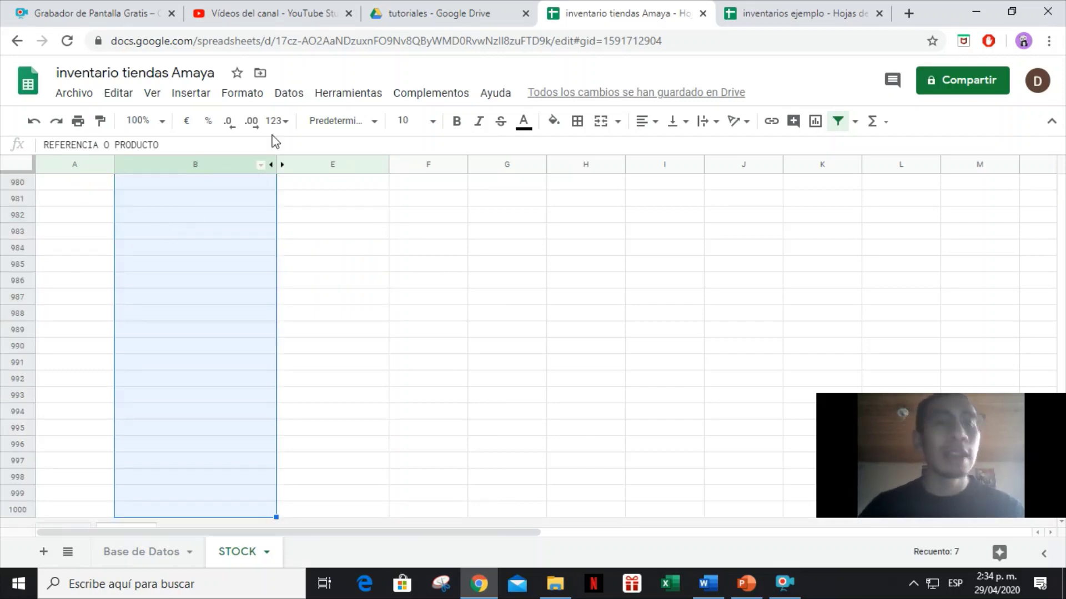
{"action": "left_click", "coordinate": [289, 93]}
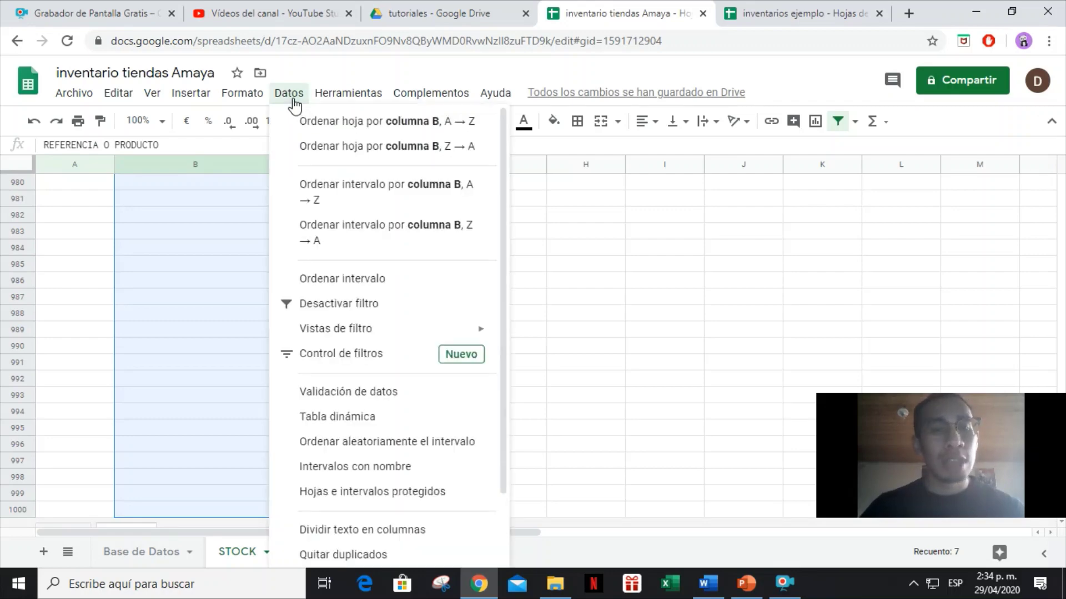
Insert a slicer on STOCK!A3:E9 filtering by REFERENCIA O PRODUCTO.
{"action": "left_click", "coordinate": [381, 332]}
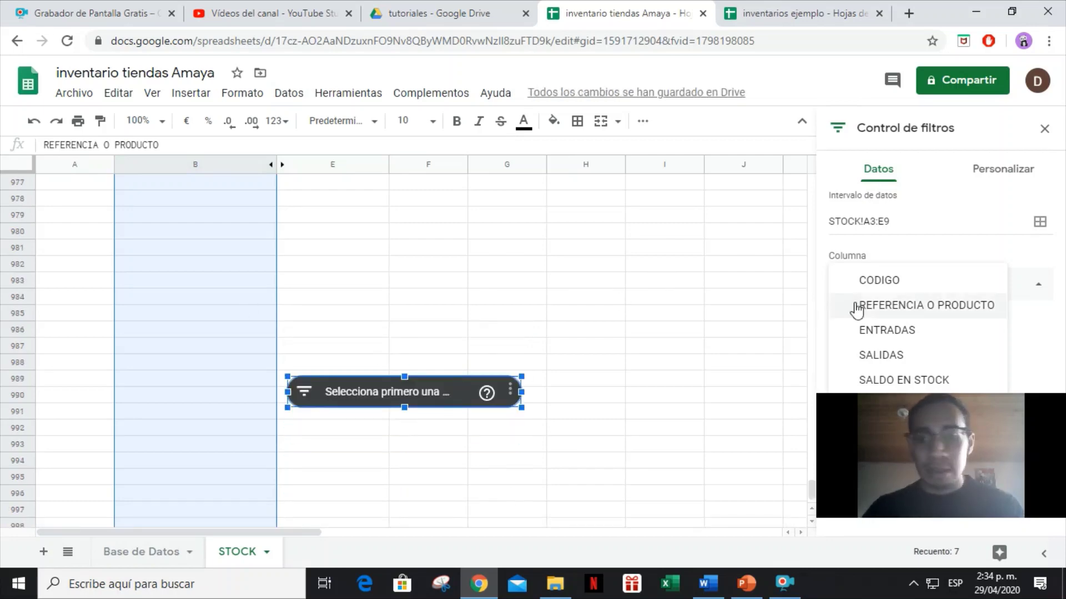
{"action": "left_click_drag", "start_coordinate": [1040, 422], "coordinate": [743, 230]}
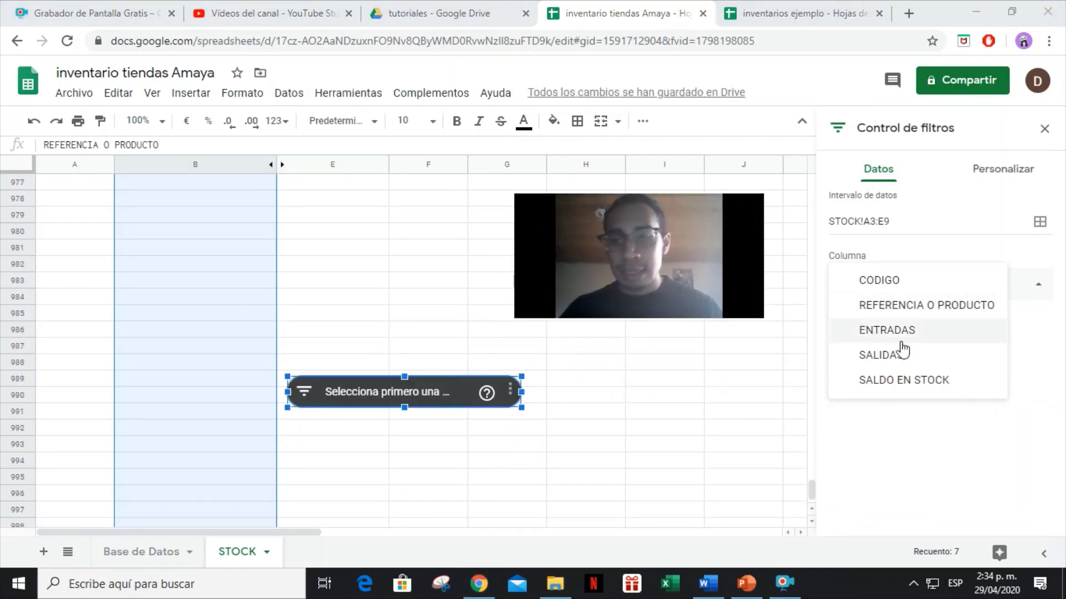
{"action": "left_click", "coordinate": [906, 309]}
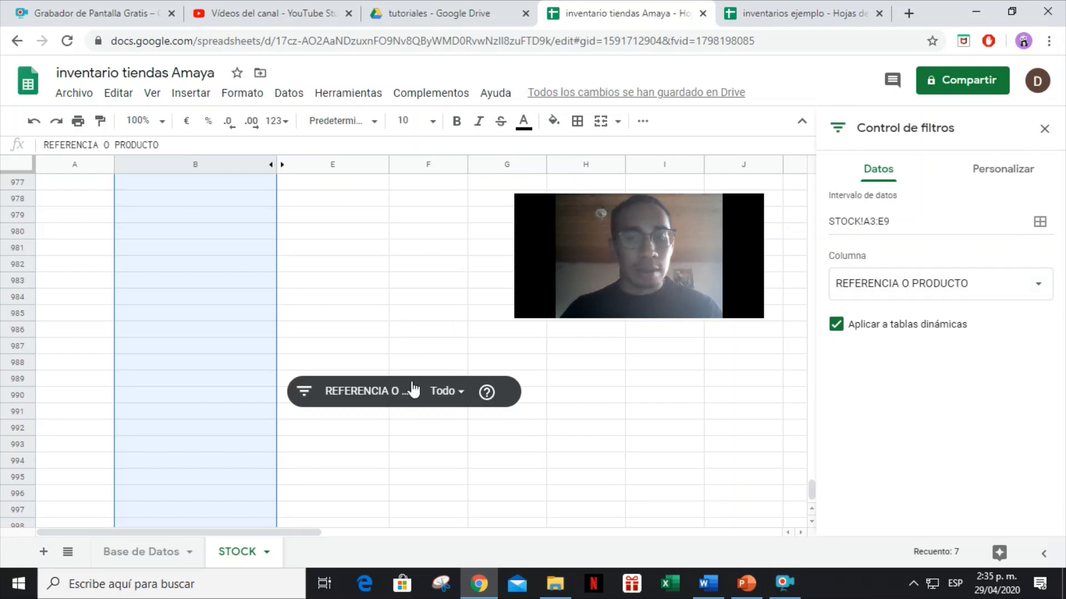
{"action": "left_click", "coordinate": [555, 426]}
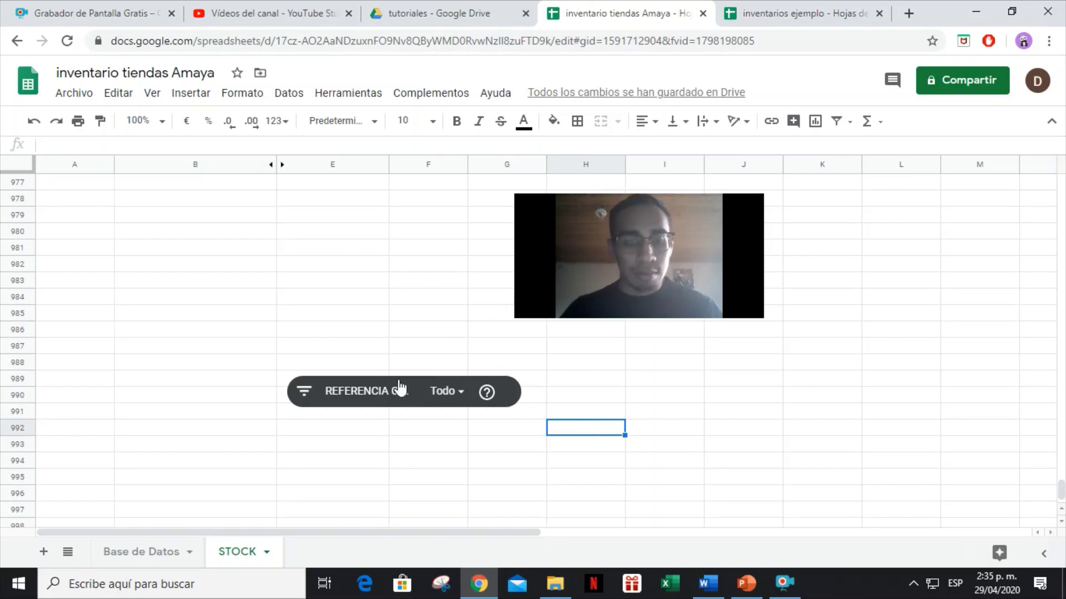
{"action": "left_click", "coordinate": [421, 406]}
Drag the REFERENCIA O PRODUCTO slicer up the STOCK sheet in repeated moves.
{"action": "left_click_drag", "start_coordinate": [420, 406], "coordinate": [453, 230]}
{"action": "scroll", "coordinate": [406, 428], "scroll_direction": "up", "scroll_amount": 5}
{"action": "left_click_drag", "start_coordinate": [468, 476], "coordinate": [441, 255]}
{"action": "scroll", "coordinate": [433, 405], "scroll_direction": "up", "scroll_amount": 5}
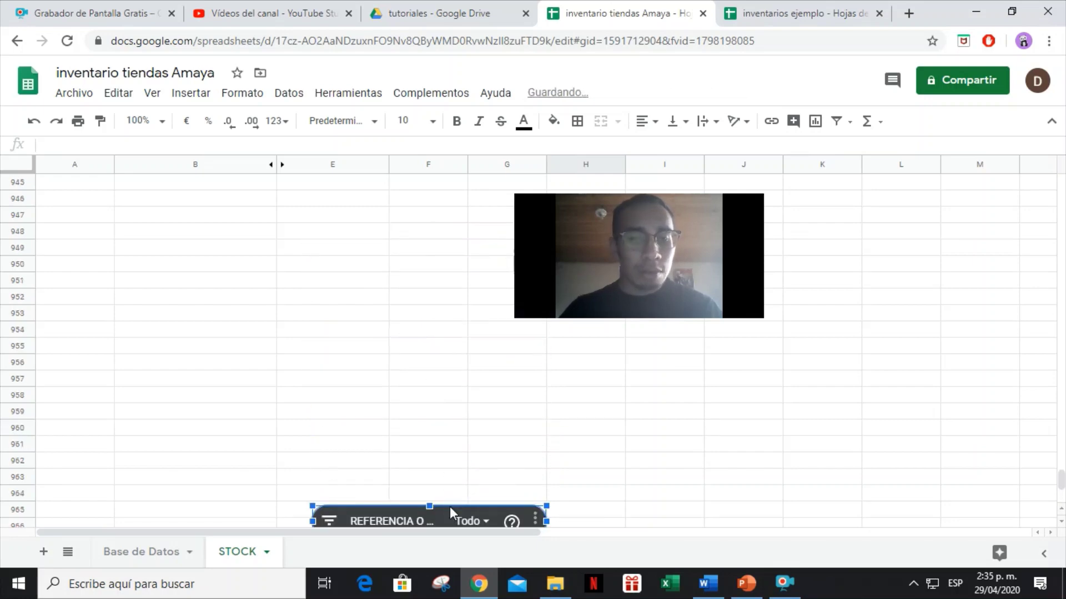
{"action": "left_click_drag", "start_coordinate": [451, 513], "coordinate": [438, 189]}
{"action": "scroll", "coordinate": [368, 369], "scroll_direction": "up", "scroll_amount": 6}
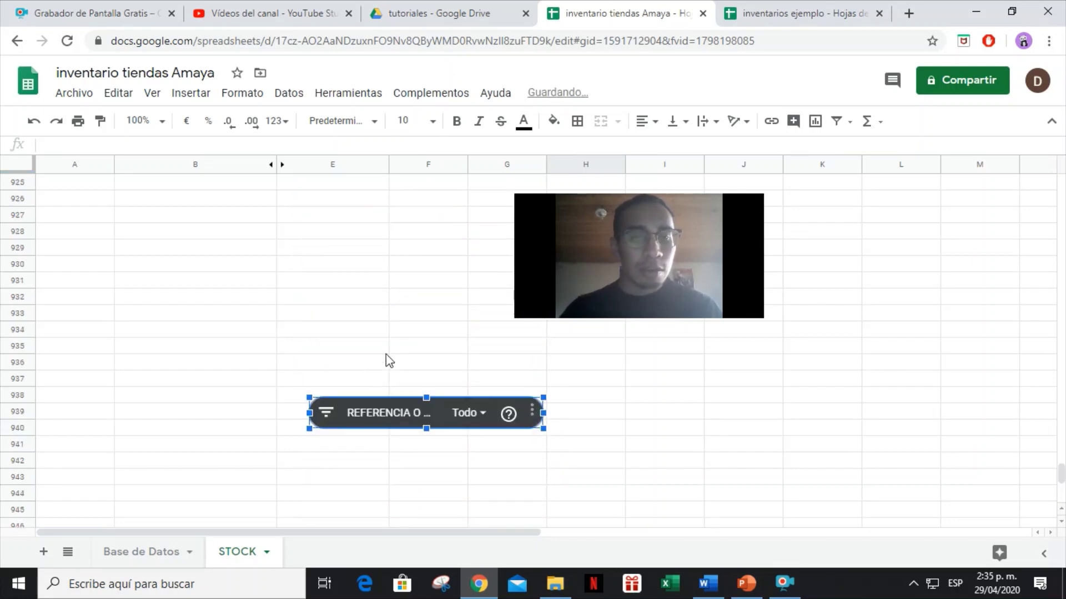
{"action": "left_click_drag", "start_coordinate": [435, 412], "coordinate": [434, 206]}
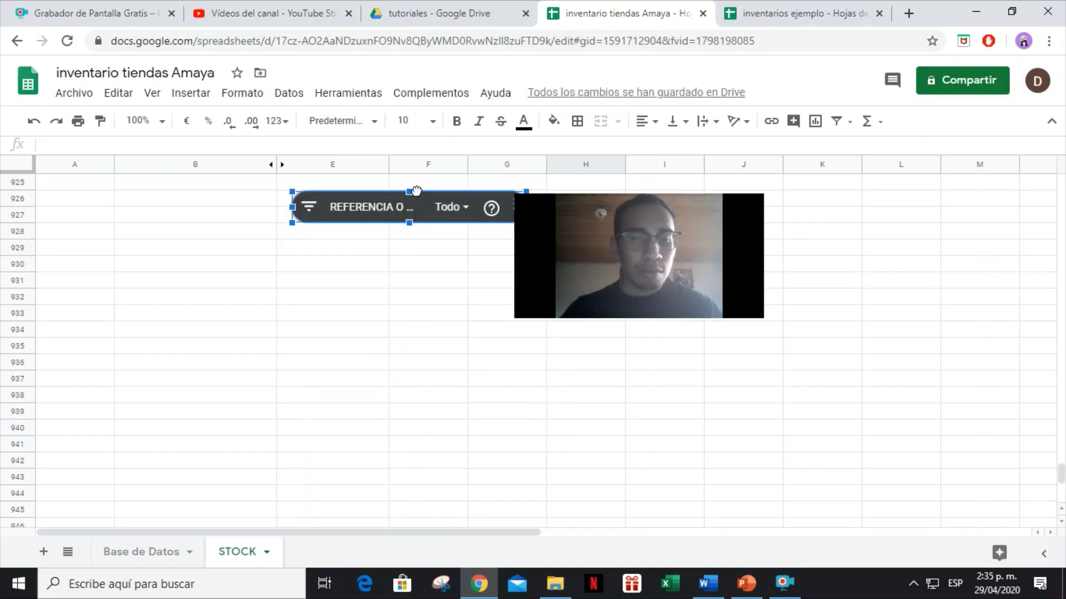
{"action": "scroll", "coordinate": [385, 388], "scroll_direction": "up", "scroll_amount": 4}
{"action": "left_click_drag", "start_coordinate": [394, 391], "coordinate": [370, 236]}
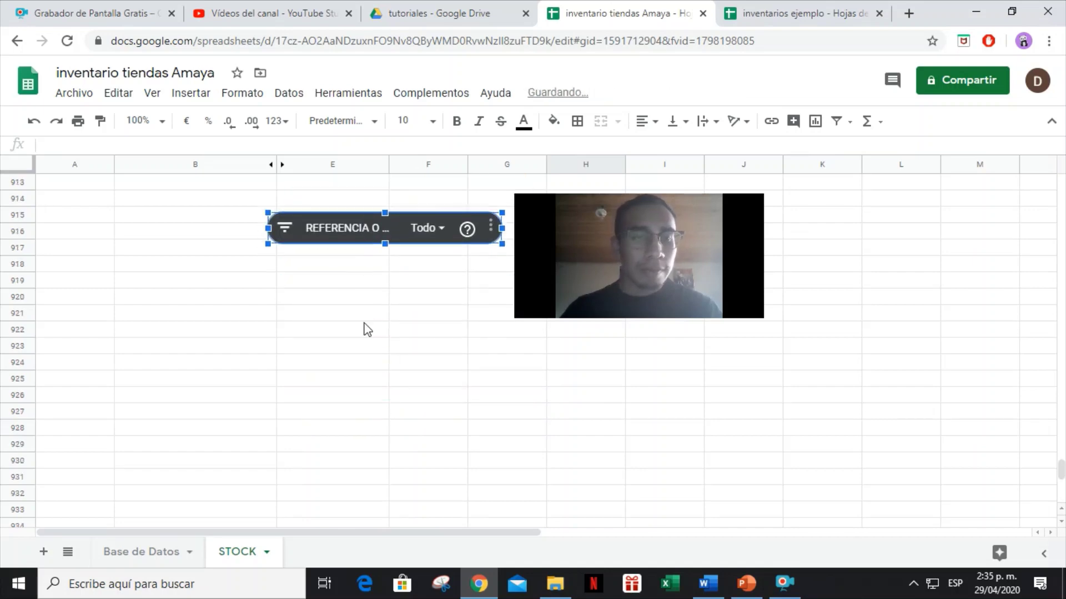
{"action": "scroll", "coordinate": [367, 333], "scroll_direction": "up", "scroll_amount": 5}
{"action": "left_click_drag", "start_coordinate": [343, 506], "coordinate": [360, 262]}
{"action": "scroll", "coordinate": [358, 432], "scroll_direction": "up", "scroll_amount": 3}
{"action": "left_click_drag", "start_coordinate": [359, 432], "coordinate": [352, 172]}
{"action": "scroll", "coordinate": [344, 434], "scroll_direction": "up", "scroll_amount": 4}
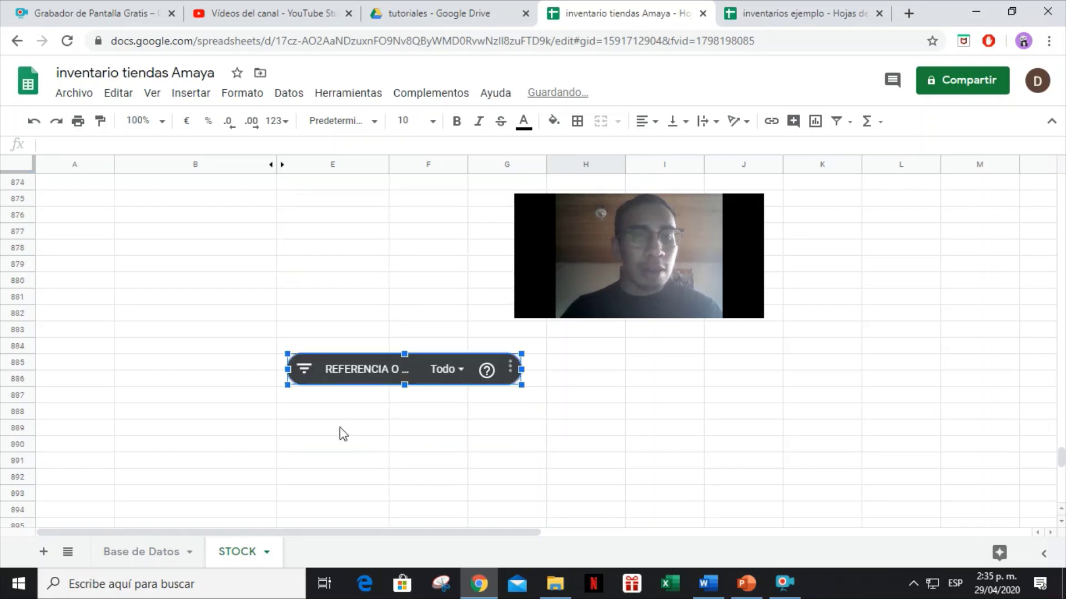
{"action": "left_click_drag", "start_coordinate": [358, 375], "coordinate": [355, 216]}
{"action": "scroll", "coordinate": [376, 393], "scroll_direction": "up", "scroll_amount": 5}
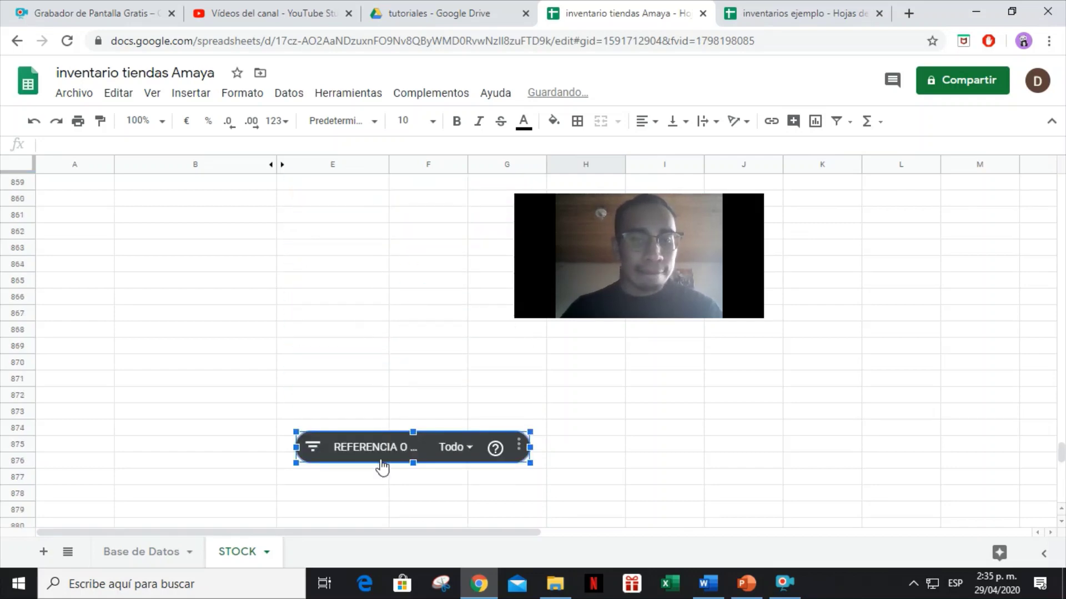
{"action": "left_click_drag", "start_coordinate": [383, 454], "coordinate": [387, 227]}
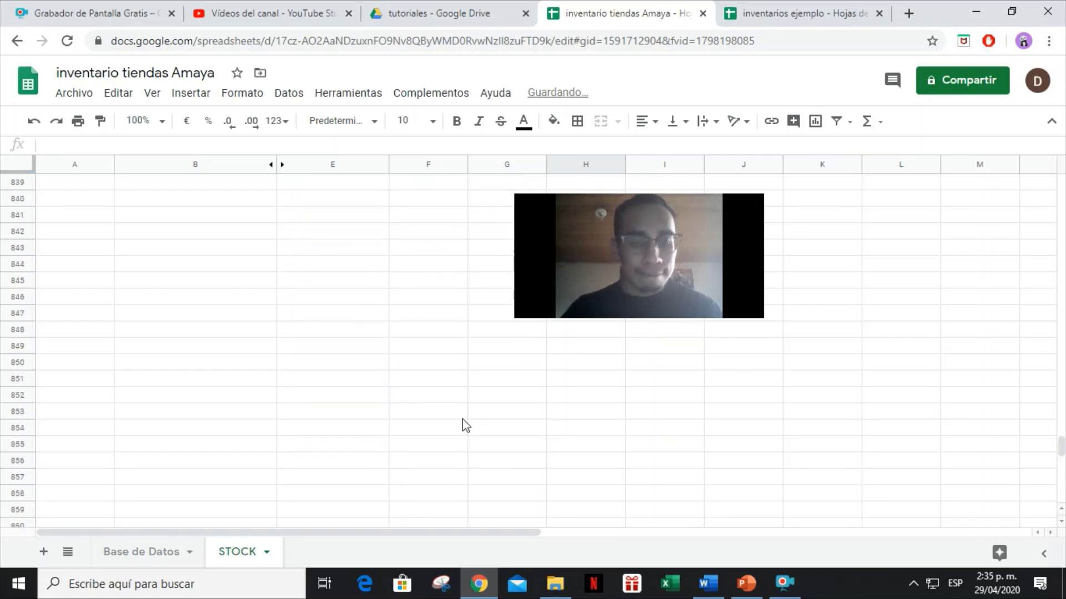
{"action": "scroll", "coordinate": [444, 389], "scroll_direction": "up", "scroll_amount": 4}
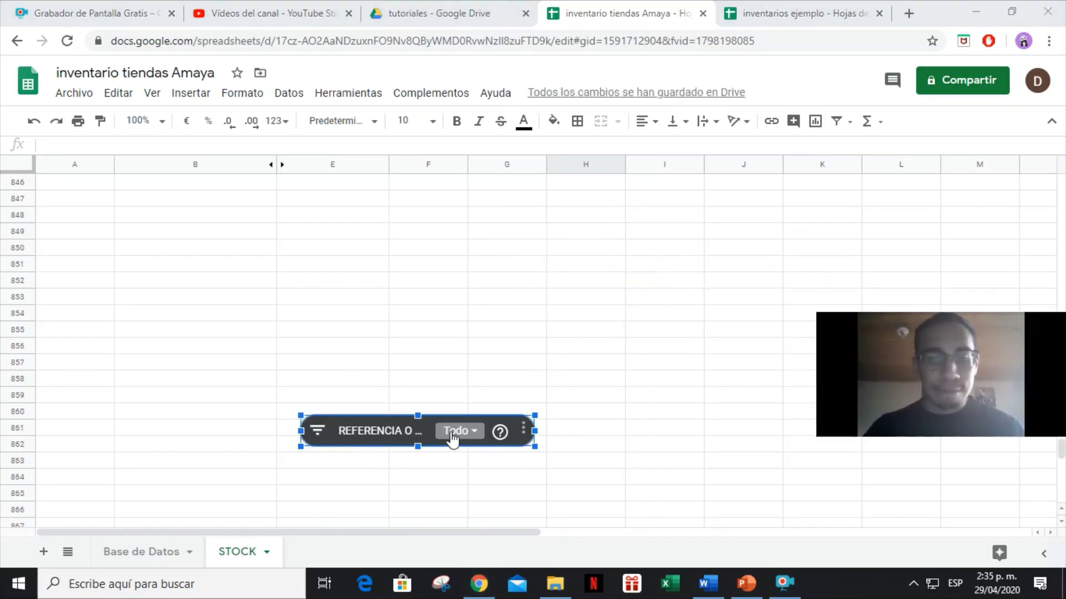
Check the slicer's product list is still on Todo, then drag the slicer further up.
{"action": "left_click", "coordinate": [424, 433]}
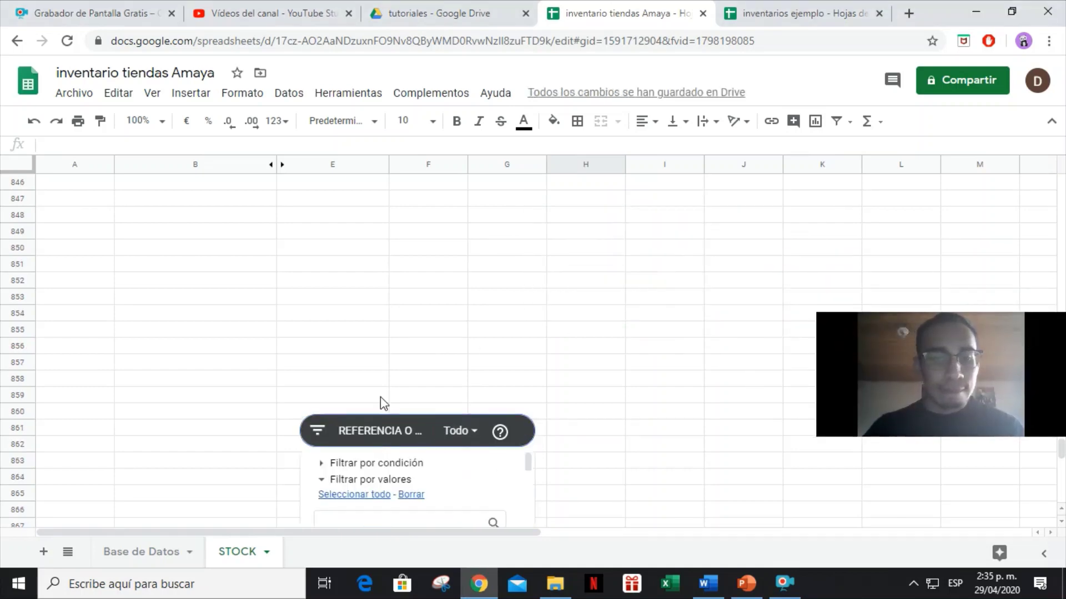
{"action": "left_click", "coordinate": [438, 329]}
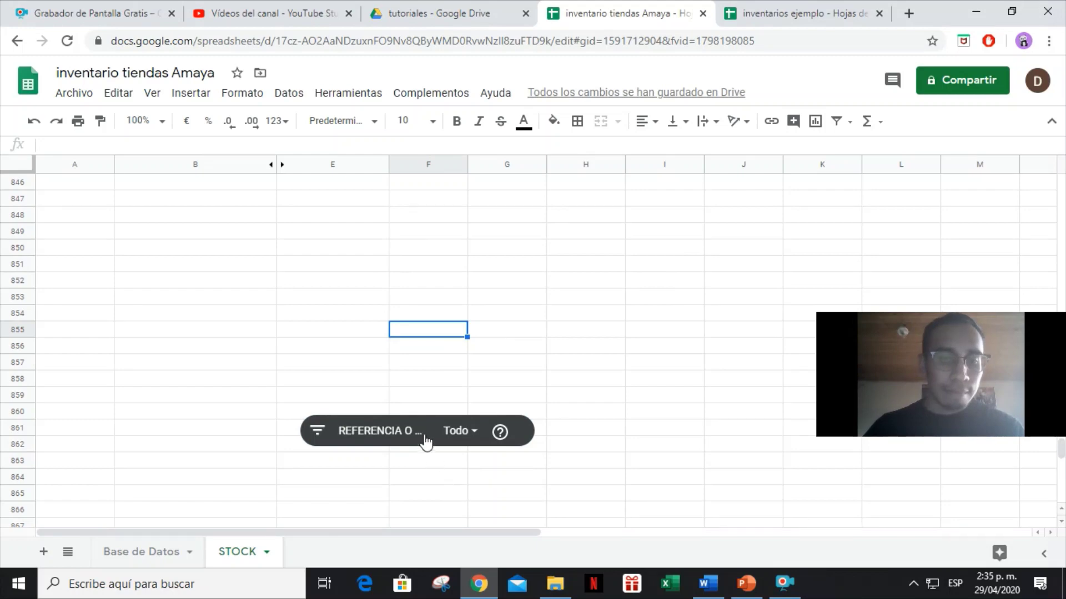
{"action": "left_click_drag", "start_coordinate": [426, 438], "coordinate": [443, 207]}
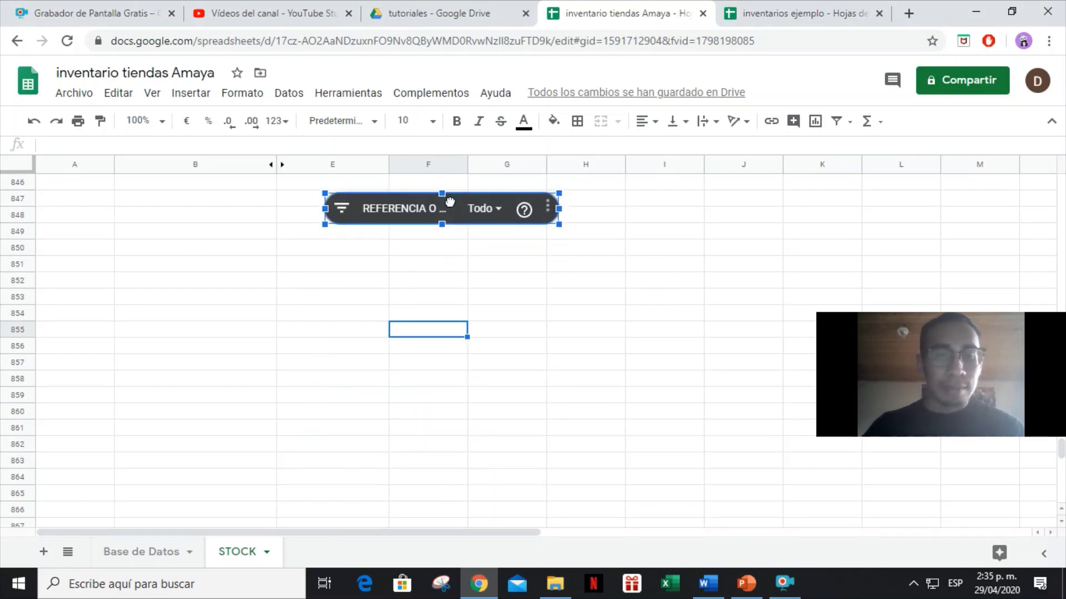
{"action": "left_click", "coordinate": [783, 583]}
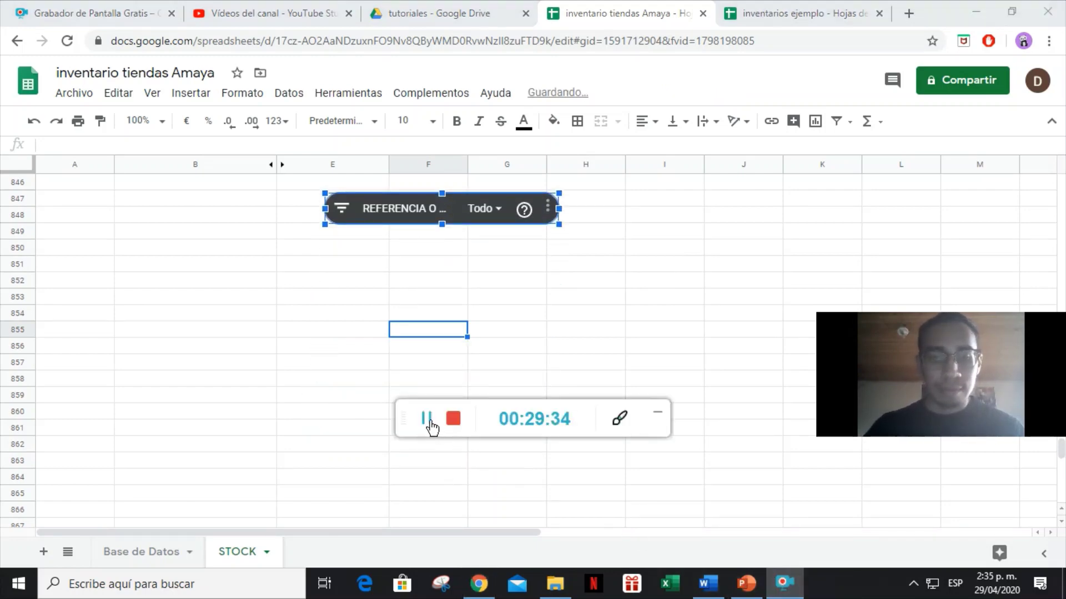
{"action": "left_click", "coordinate": [426, 419]}
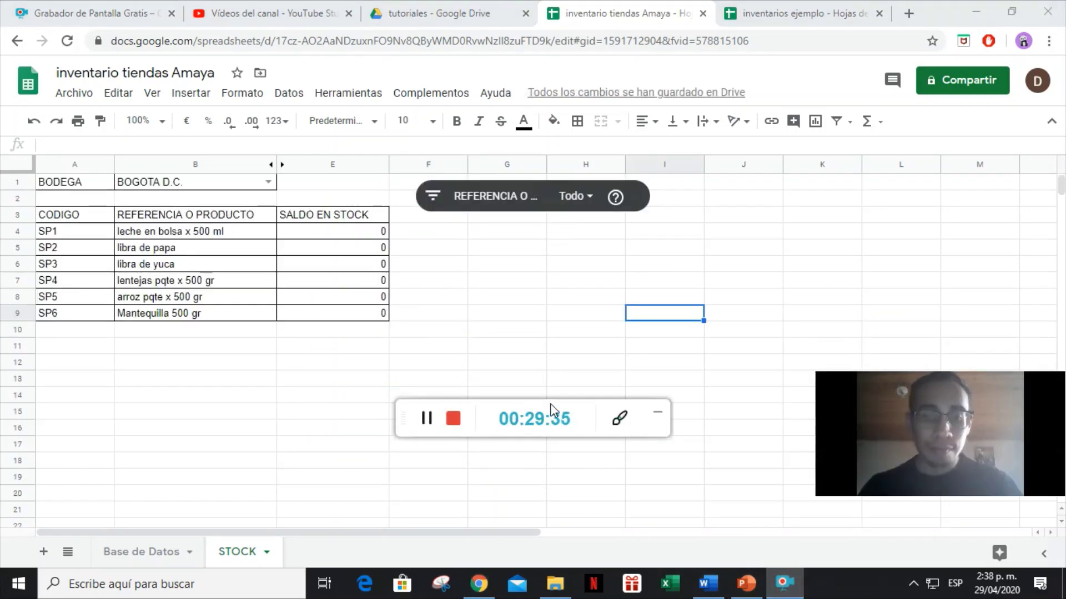
{"action": "left_click", "coordinate": [657, 414]}
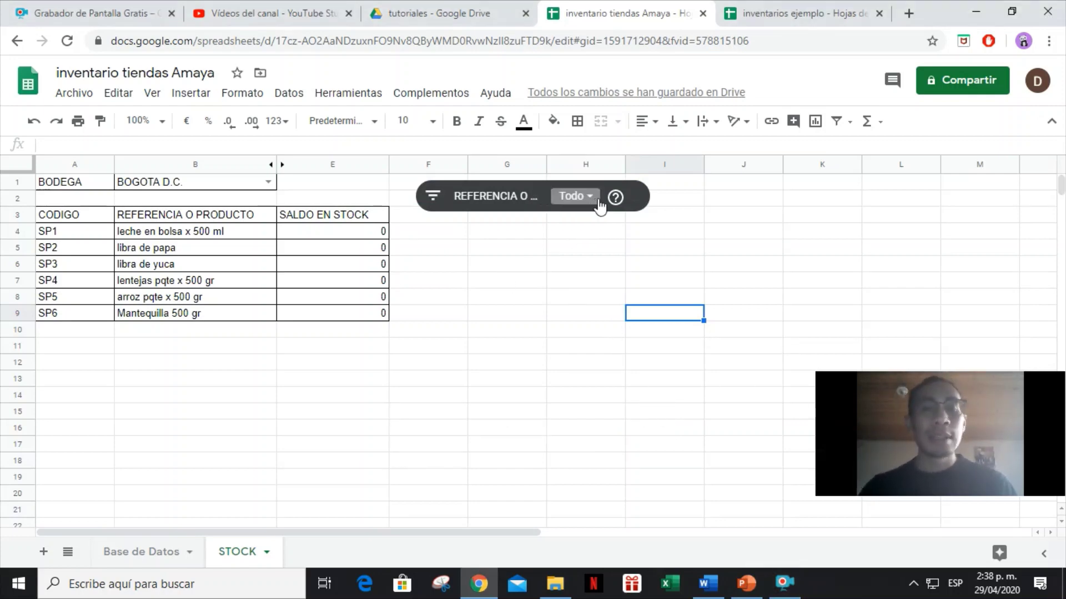
{"action": "left_click", "coordinate": [574, 197]}
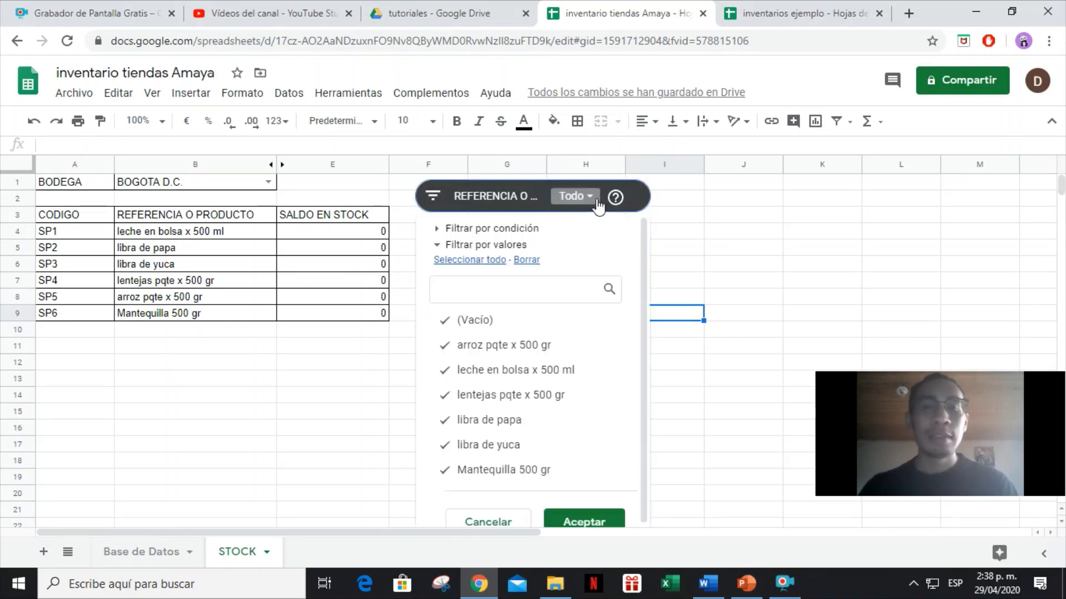
{"action": "left_click", "coordinate": [526, 259]}
{"action": "left_click", "coordinate": [502, 420]}
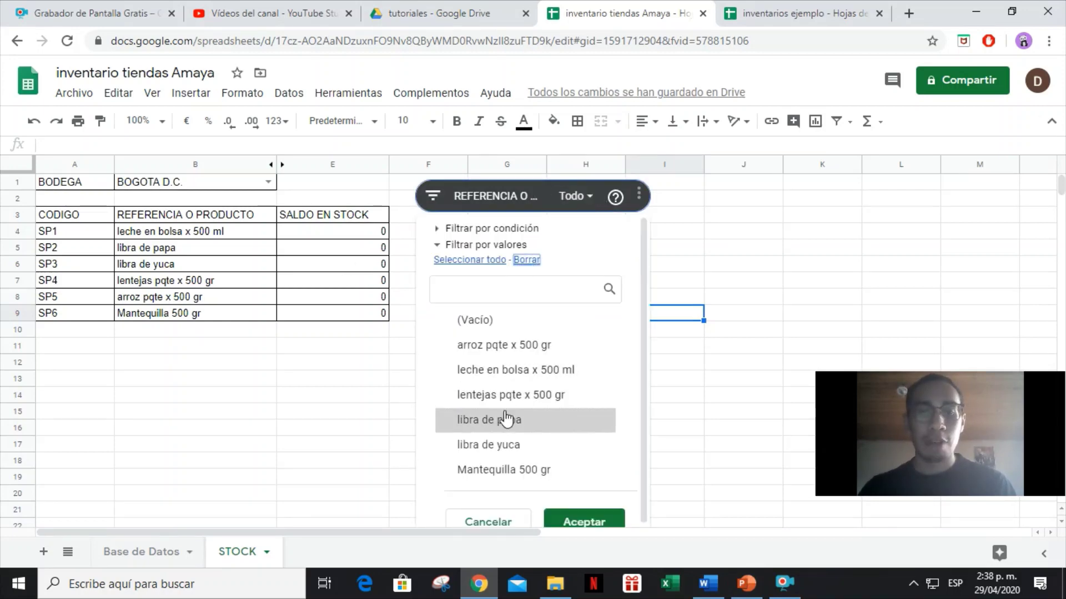
{"action": "left_click", "coordinate": [567, 522]}
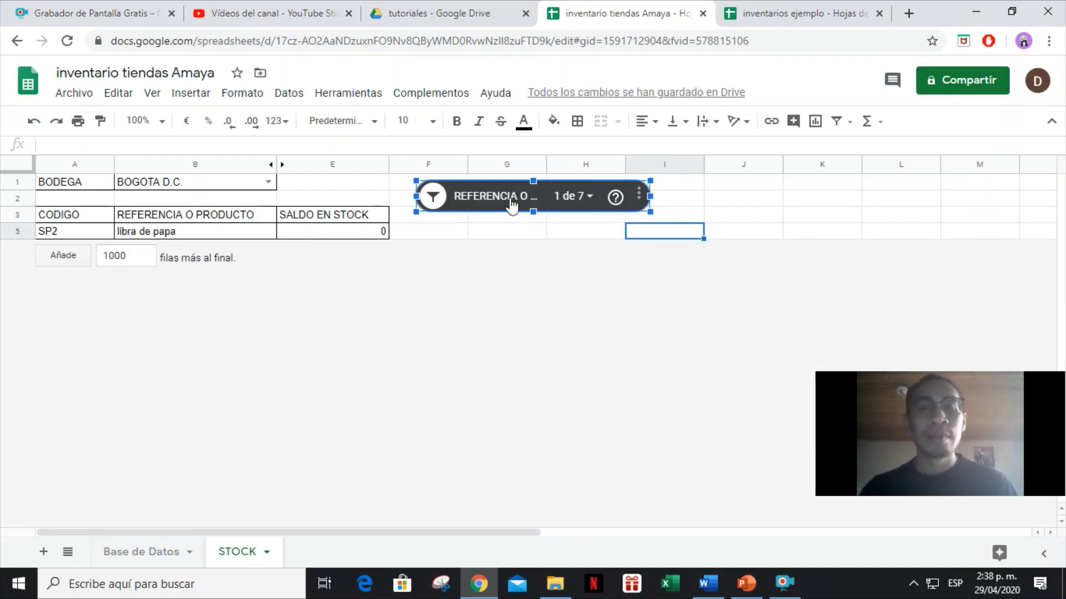
{"action": "left_click", "coordinate": [433, 199]}
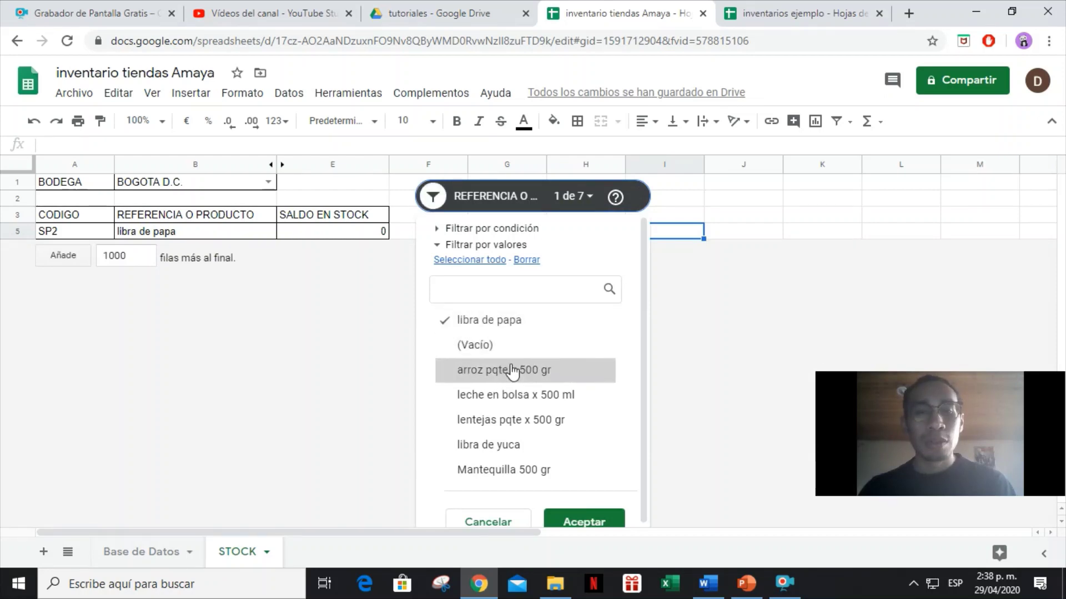
{"action": "left_click", "coordinate": [578, 519]}
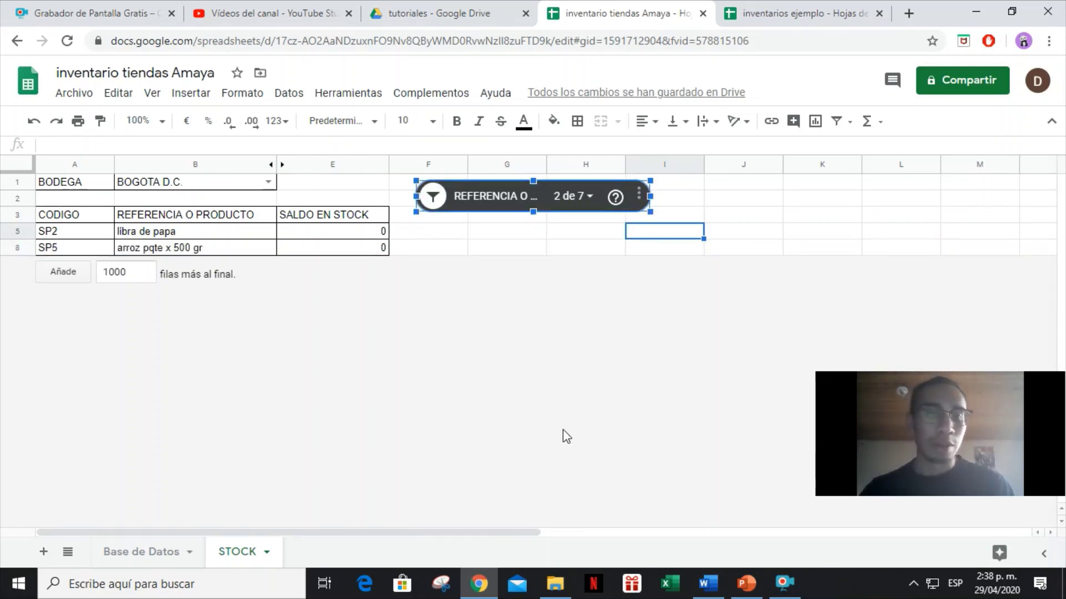
{"action": "left_click", "coordinate": [434, 197]}
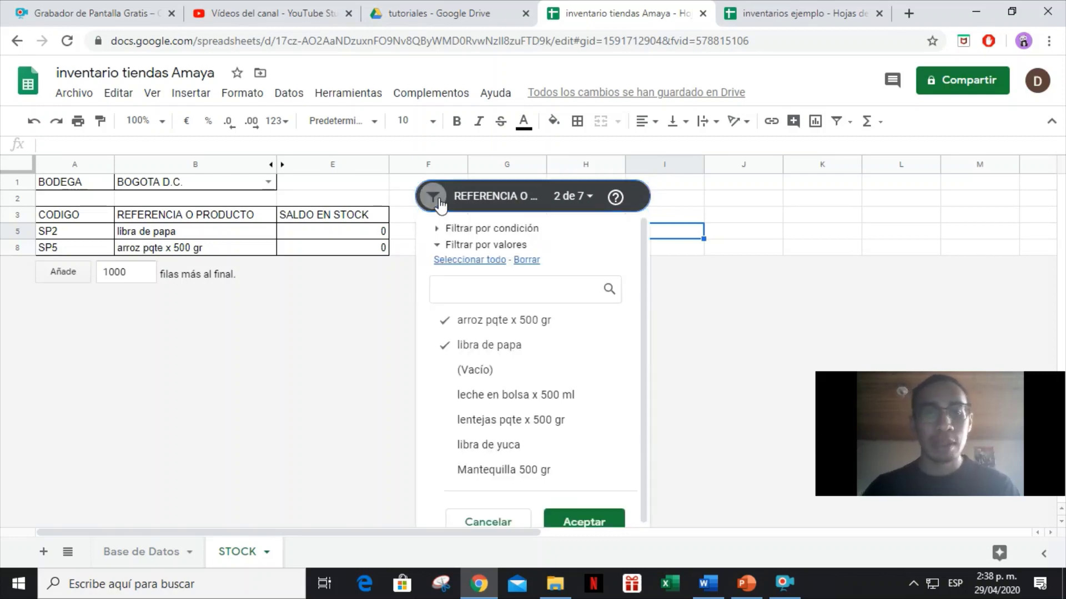
{"action": "left_click", "coordinate": [477, 260]}
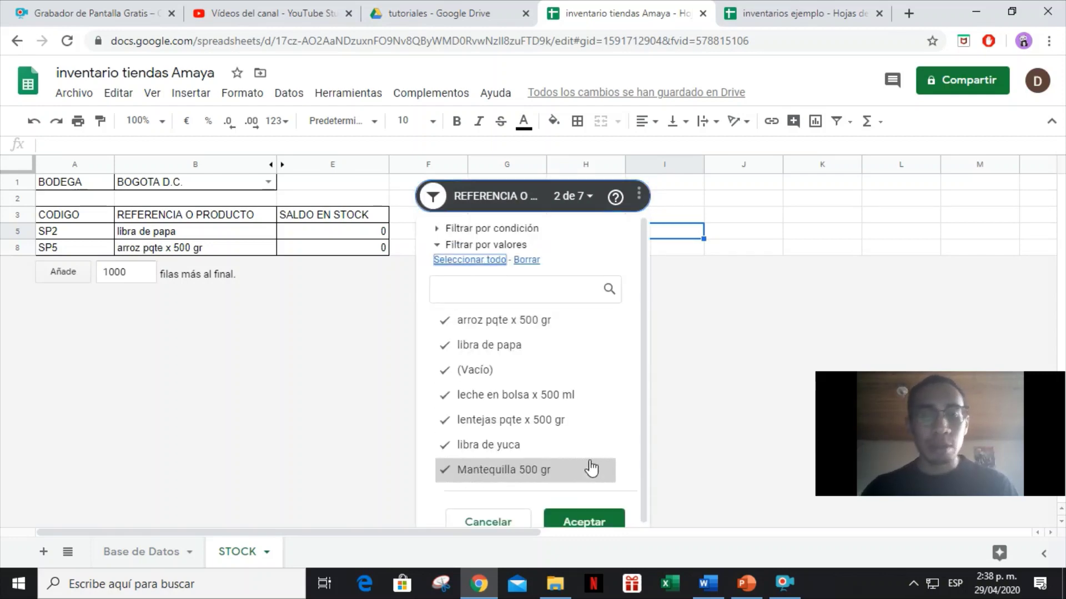
{"action": "left_click", "coordinate": [578, 520]}
{"action": "left_click", "coordinate": [475, 397]}
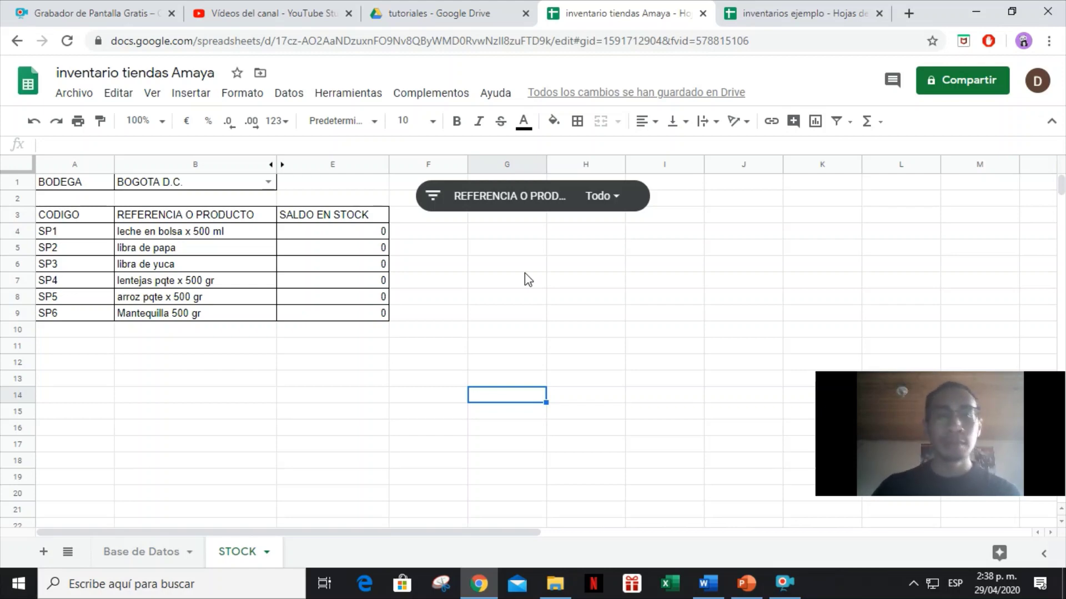
{"action": "left_click", "coordinate": [85, 356]}
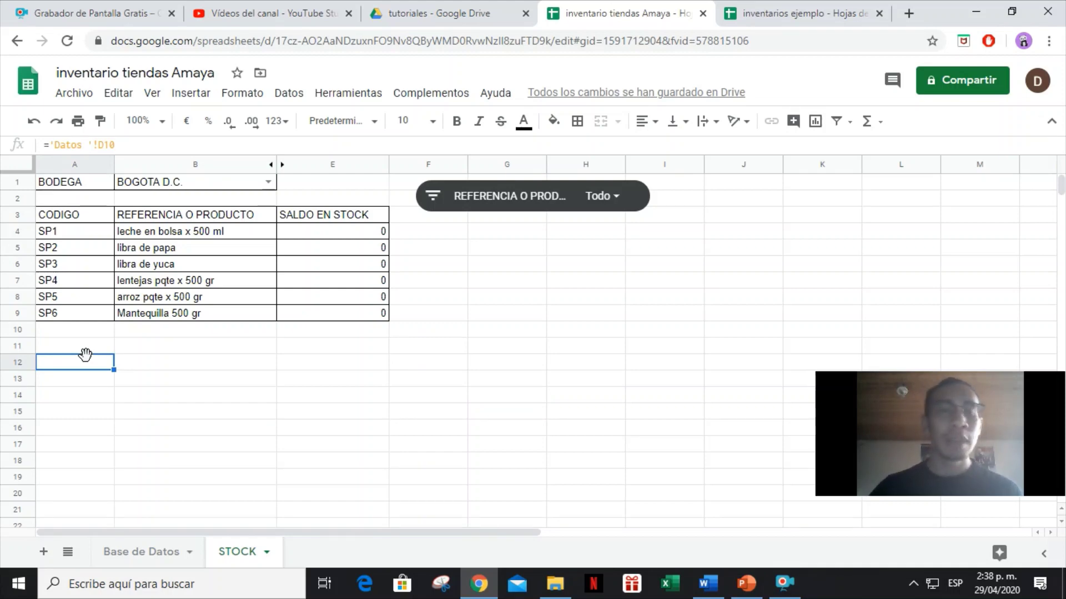
{"action": "left_click_drag", "start_coordinate": [82, 183], "coordinate": [1034, 326]}
{"action": "left_click", "coordinate": [110, 316]}
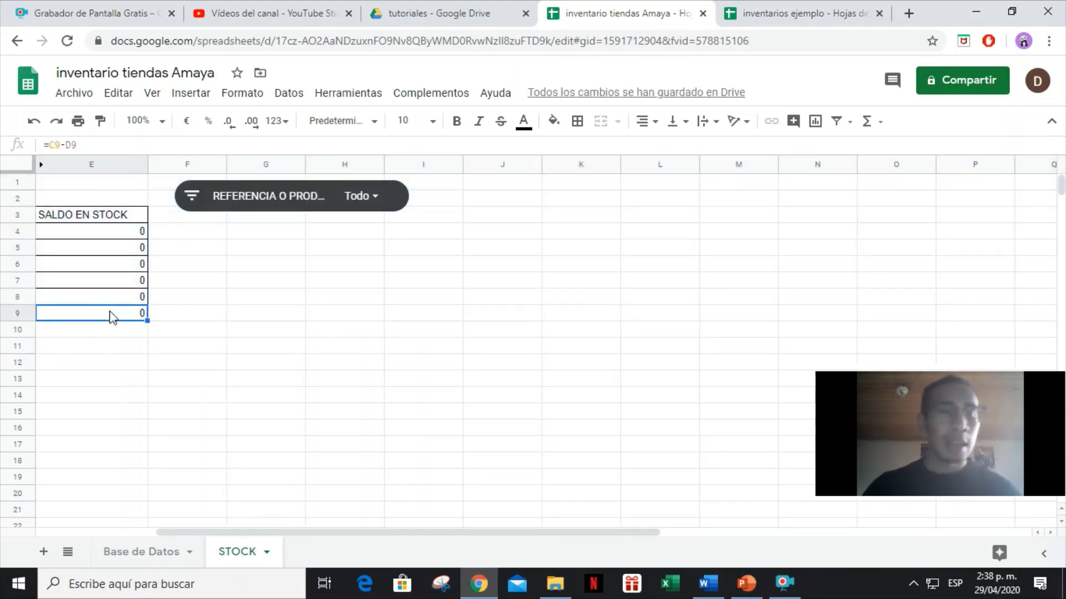
{"action": "key", "text": "Left"}
{"action": "key", "text": "Left"}
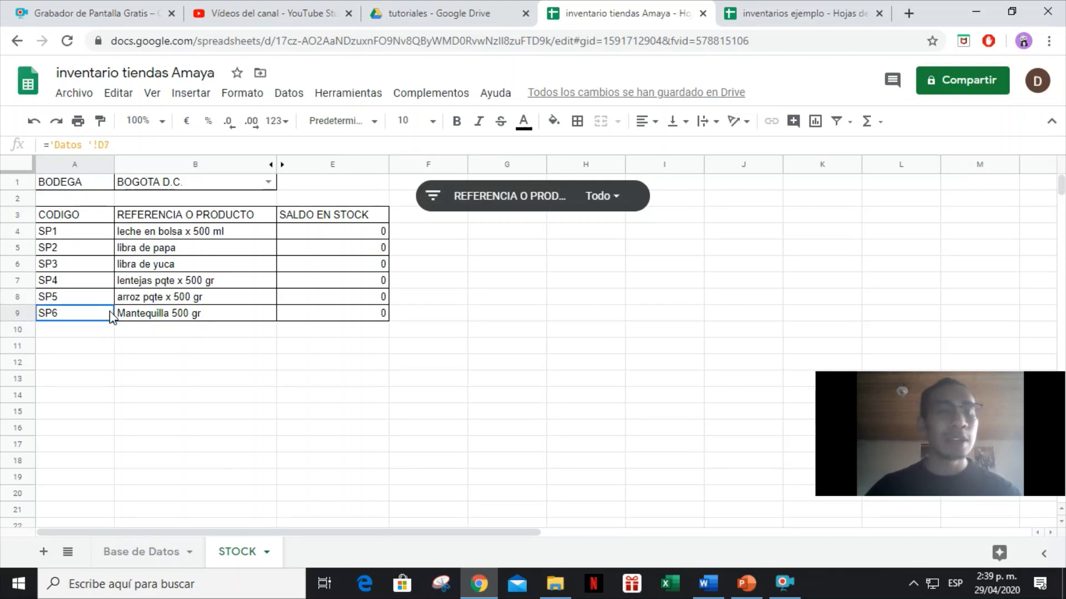
{"action": "key", "text": "Up"}
{"action": "key", "text": "Up"}
{"action": "key", "text": "Up"}
{"action": "key", "text": "Up"}
{"action": "key", "text": "Up"}
{"action": "key", "text": "Up"}
{"action": "key", "text": "Up"}
{"action": "key", "text": "Up"}
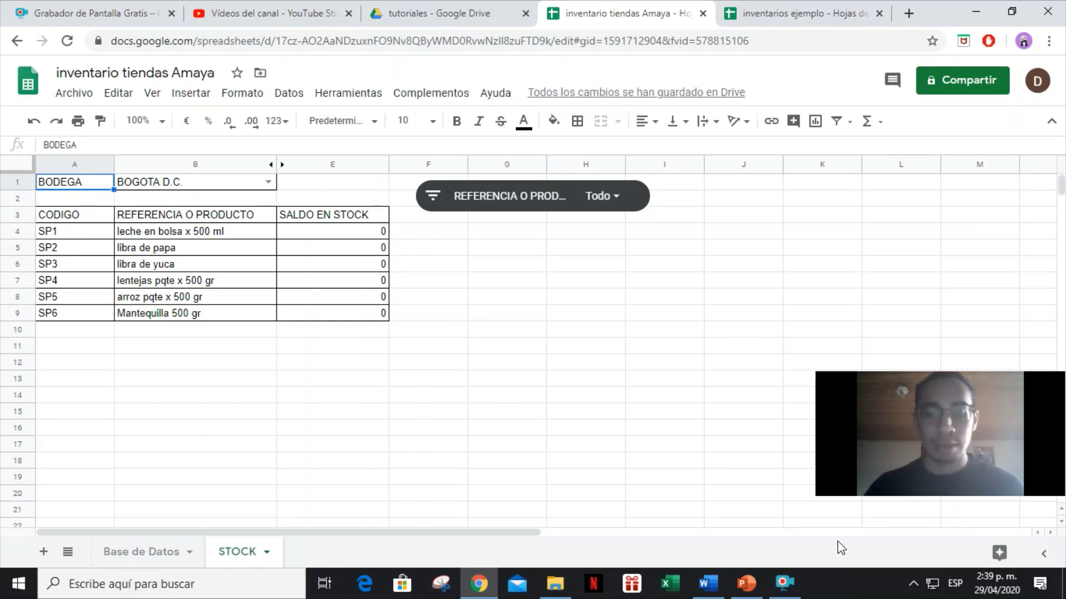
{"action": "left_click", "coordinate": [784, 583]}
{"action": "left_click", "coordinate": [454, 419]}
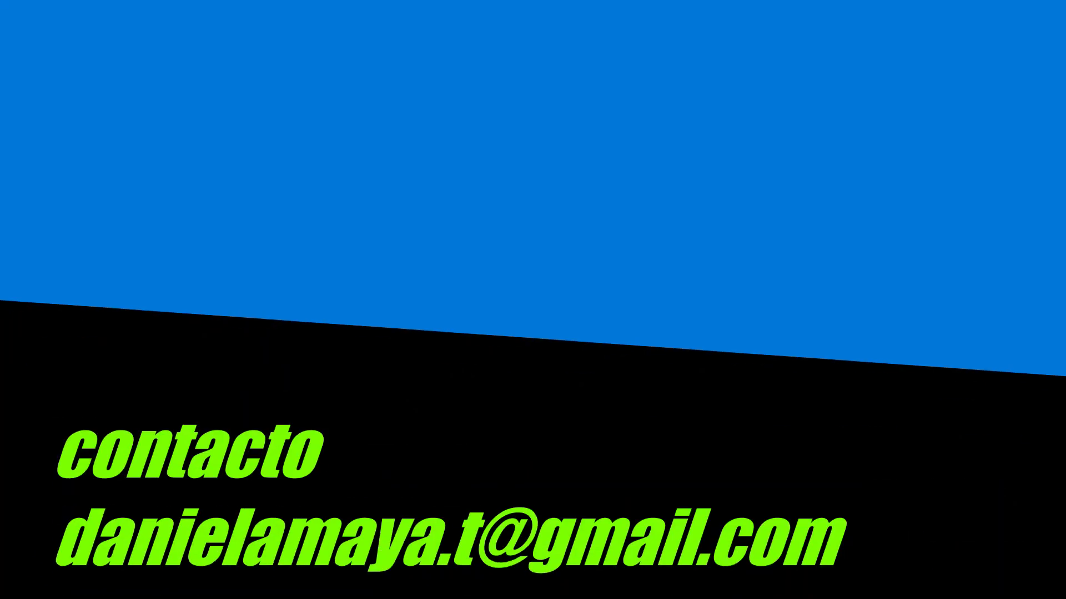